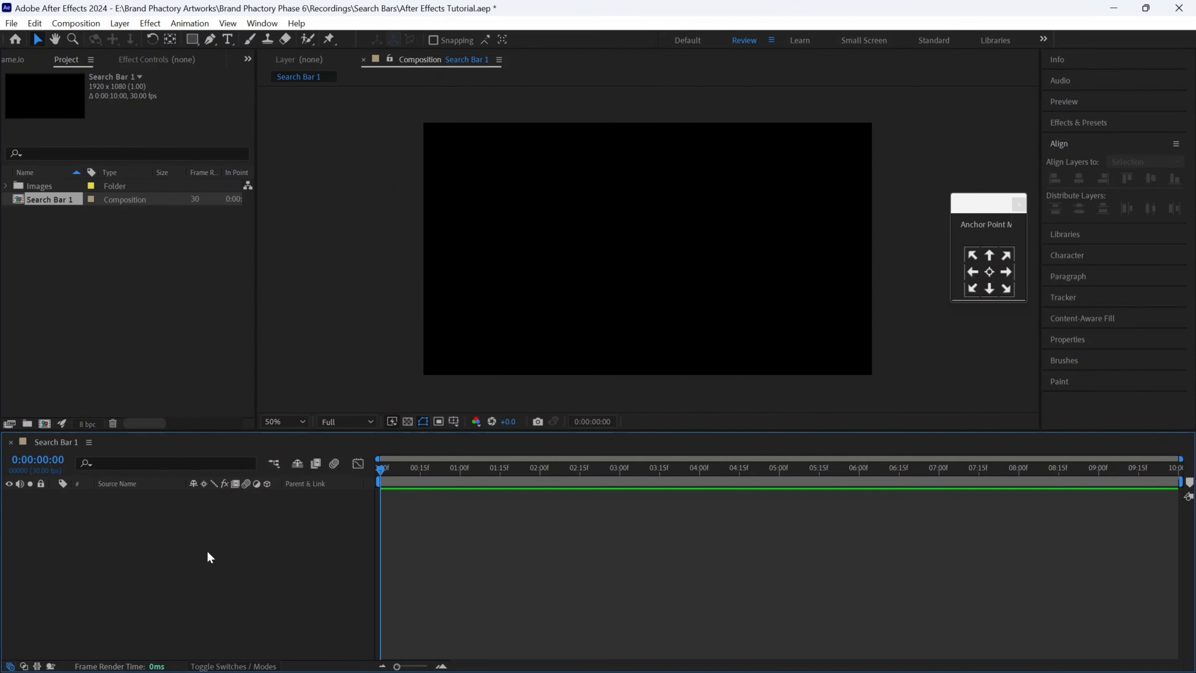
- Create a 1920 x 1080 px solid layer in deep magenta (#790453) as the background and lock it
right_click(195, 534)
mouse_move(254, 359)
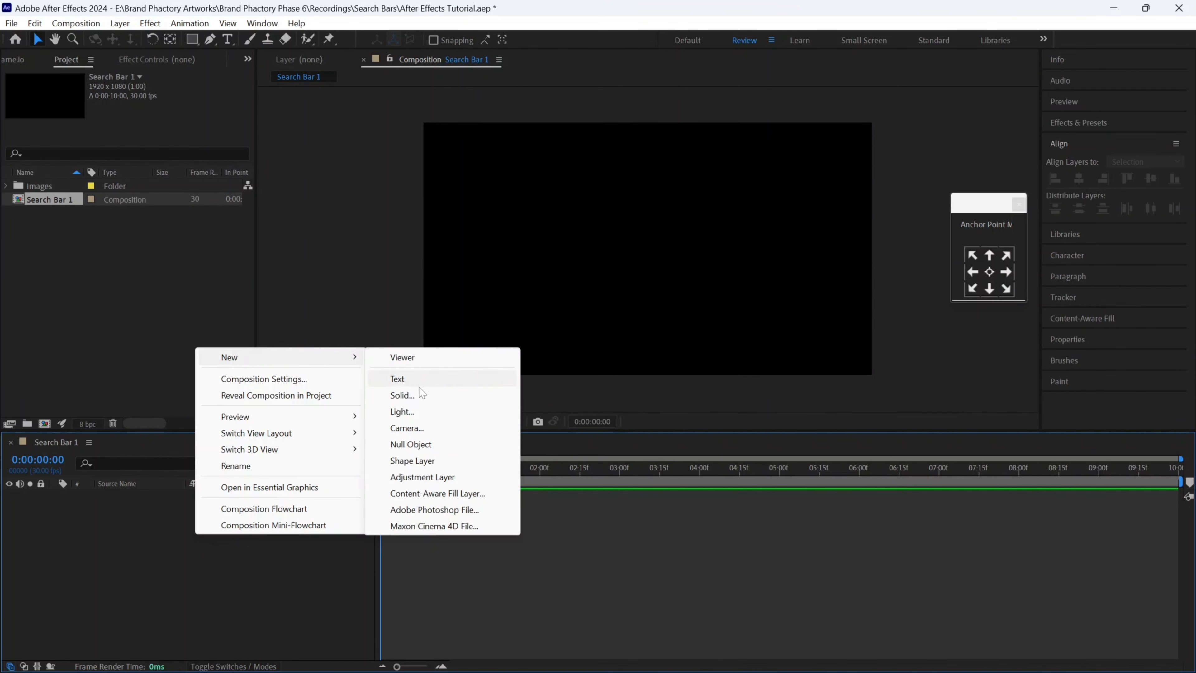
click(411, 397)
click(147, 358)
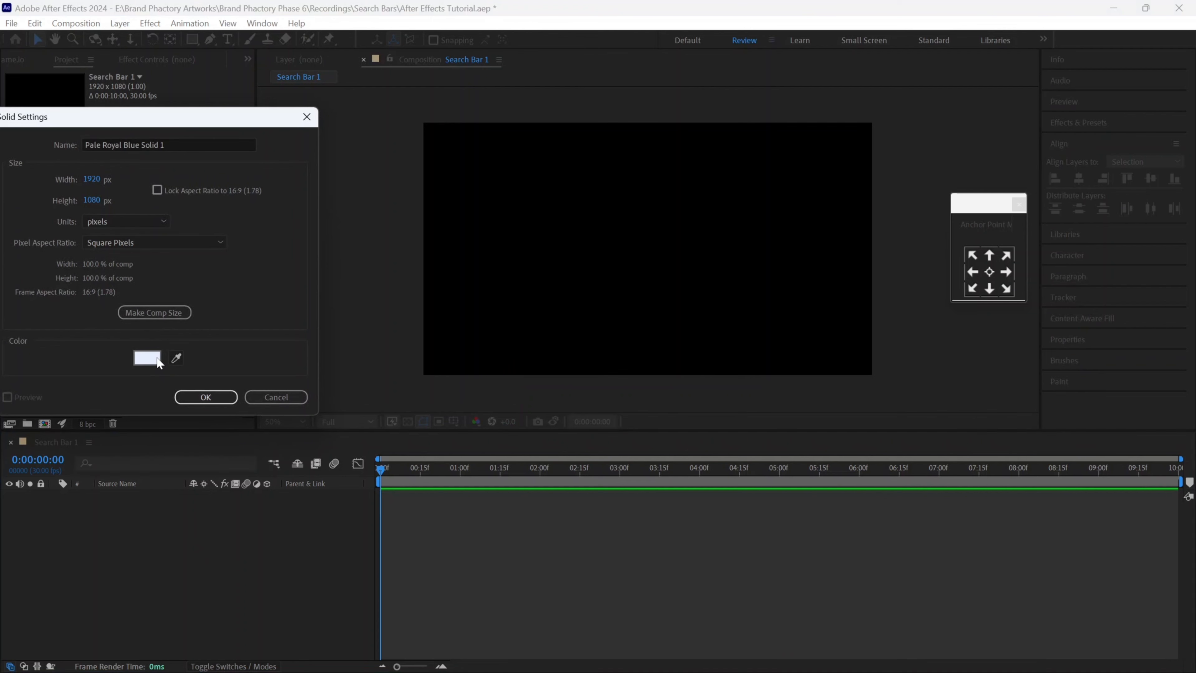
drag(717, 380, 721, 336)
drag(679, 383, 691, 409)
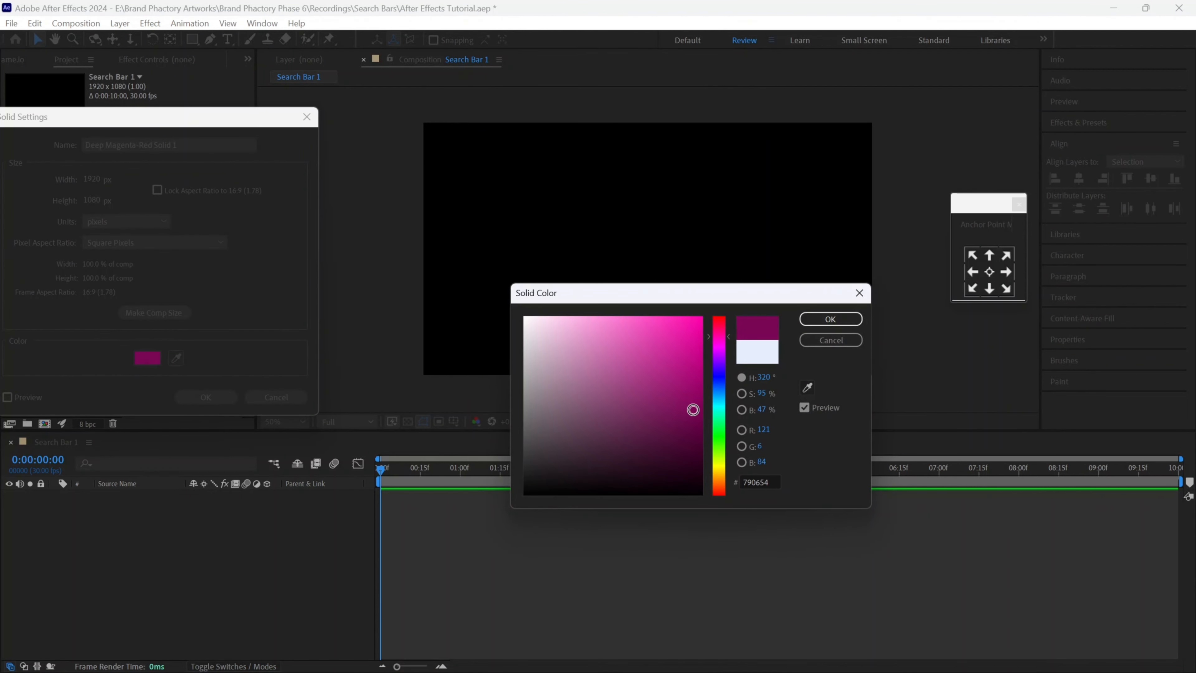
drag(773, 480, 711, 480)
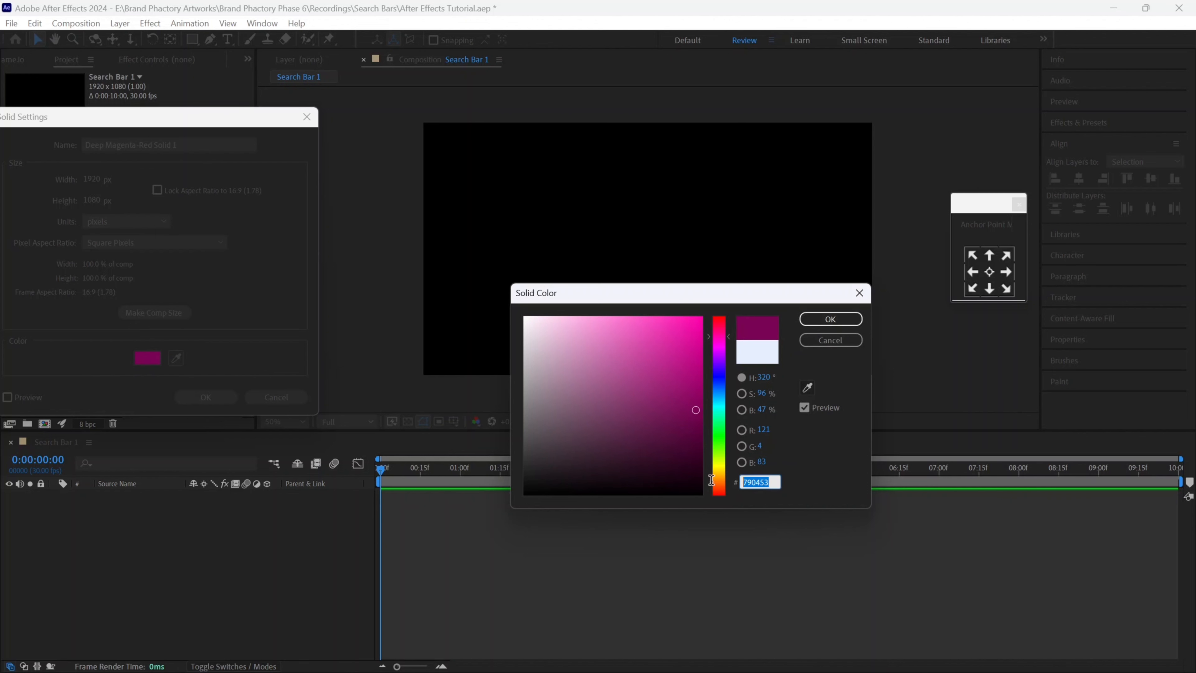
click(830, 318)
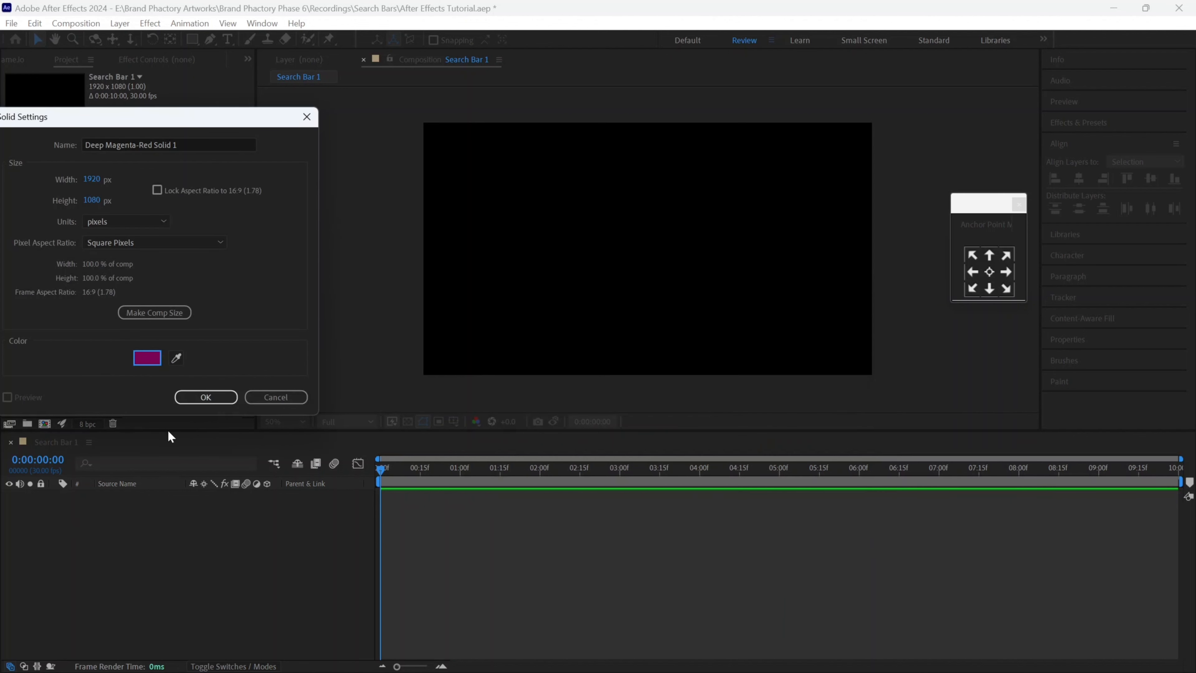
click(210, 400)
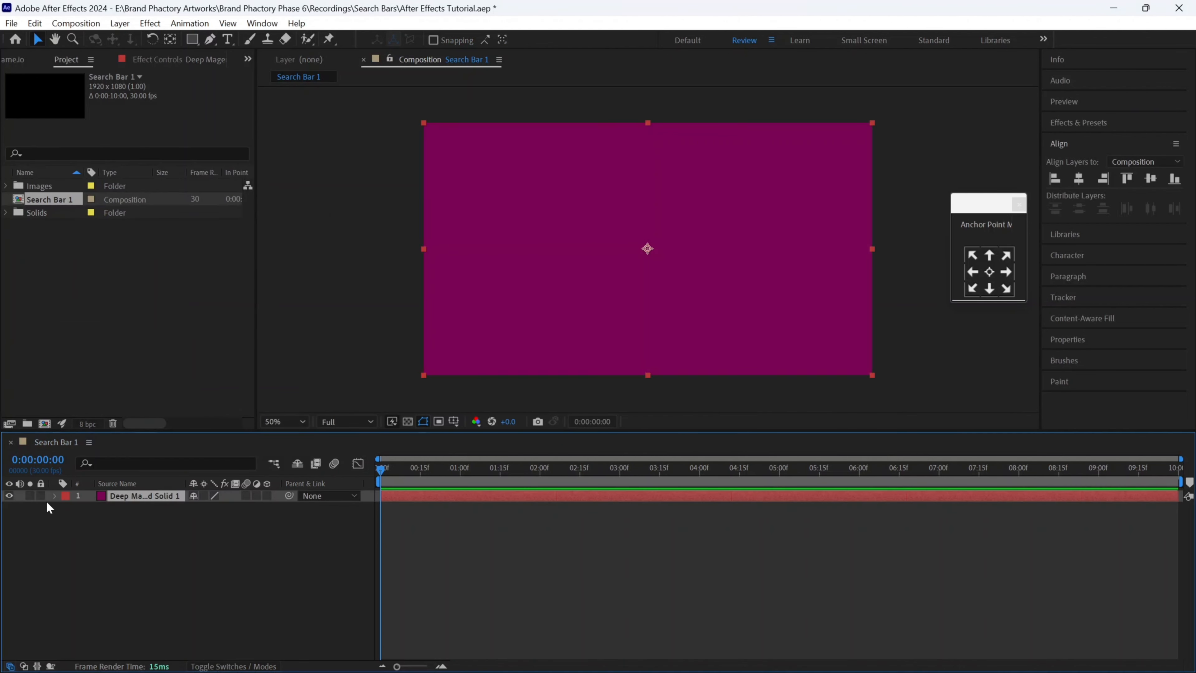
click(40, 495)
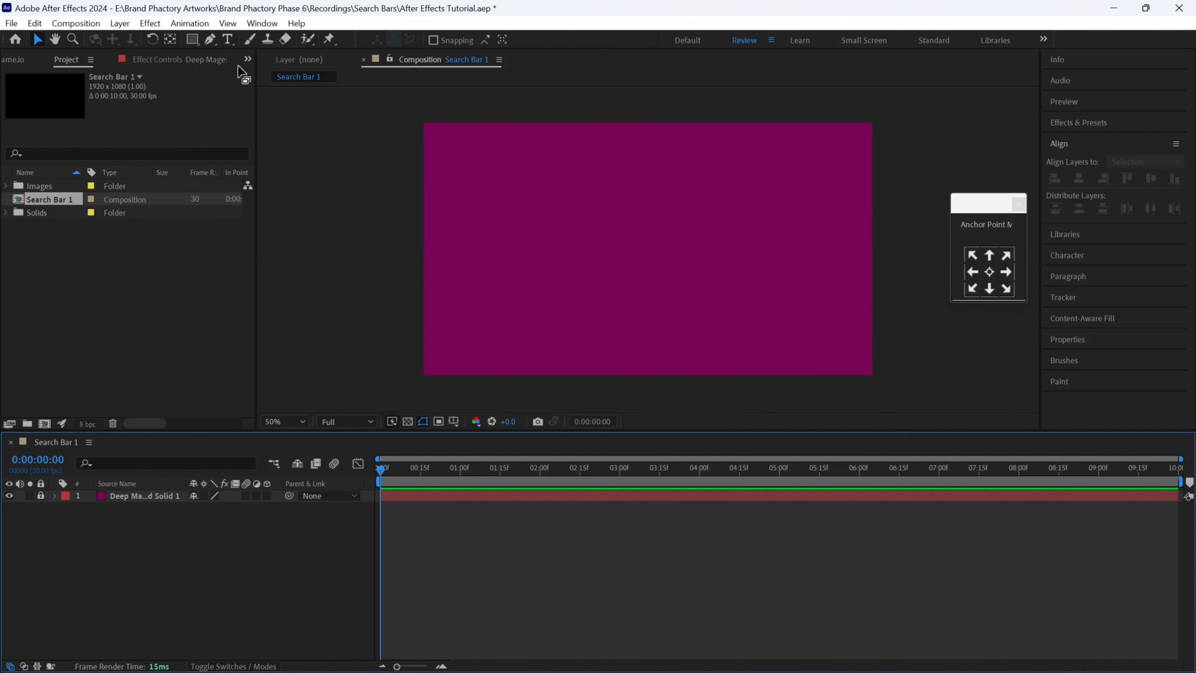
- Draw a rounded rectangle about 1056 x 124 px near the middle of the composition
click(193, 39)
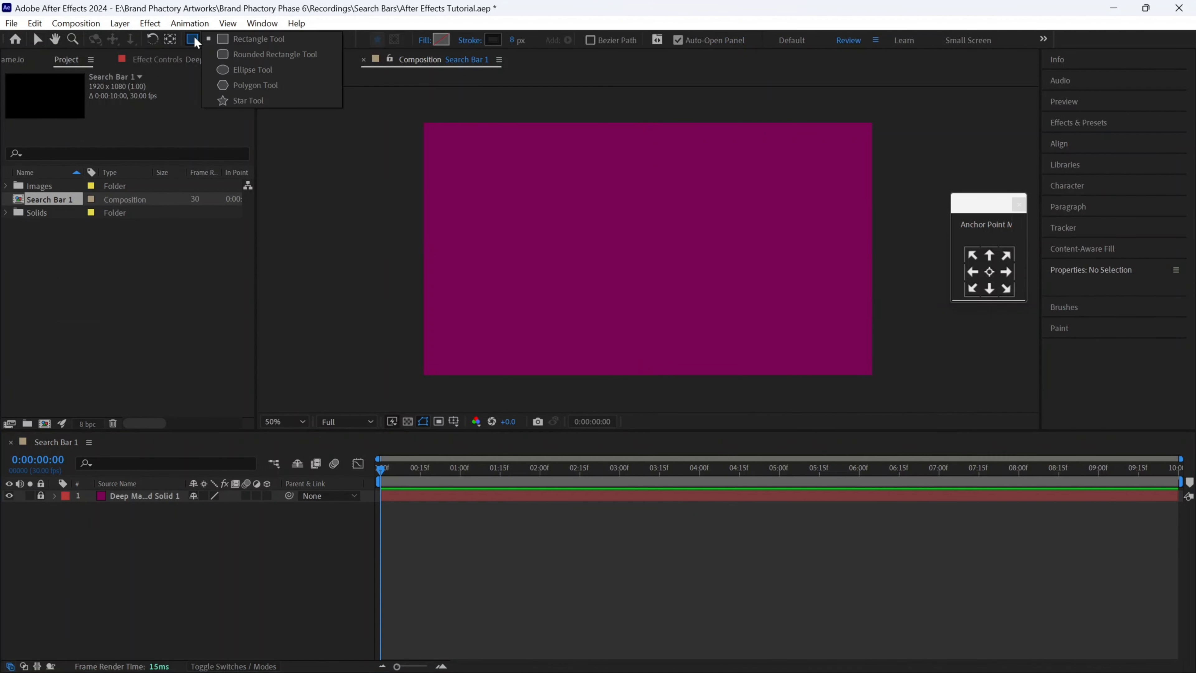
click(257, 56)
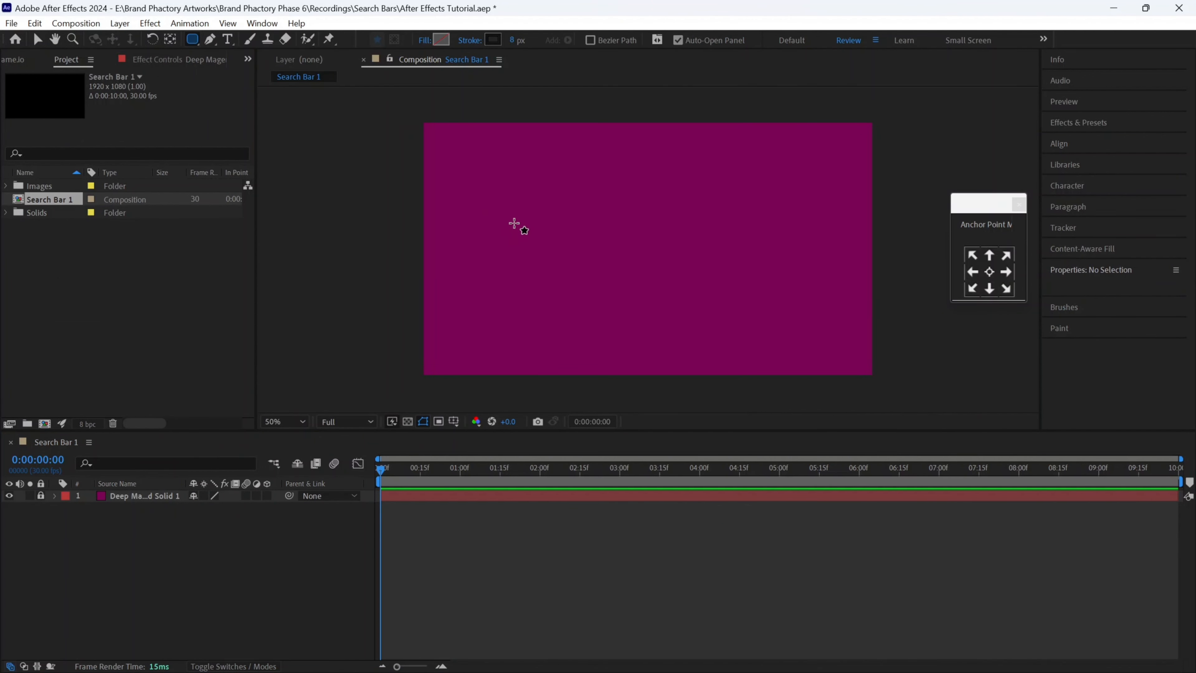
drag(554, 226, 807, 248)
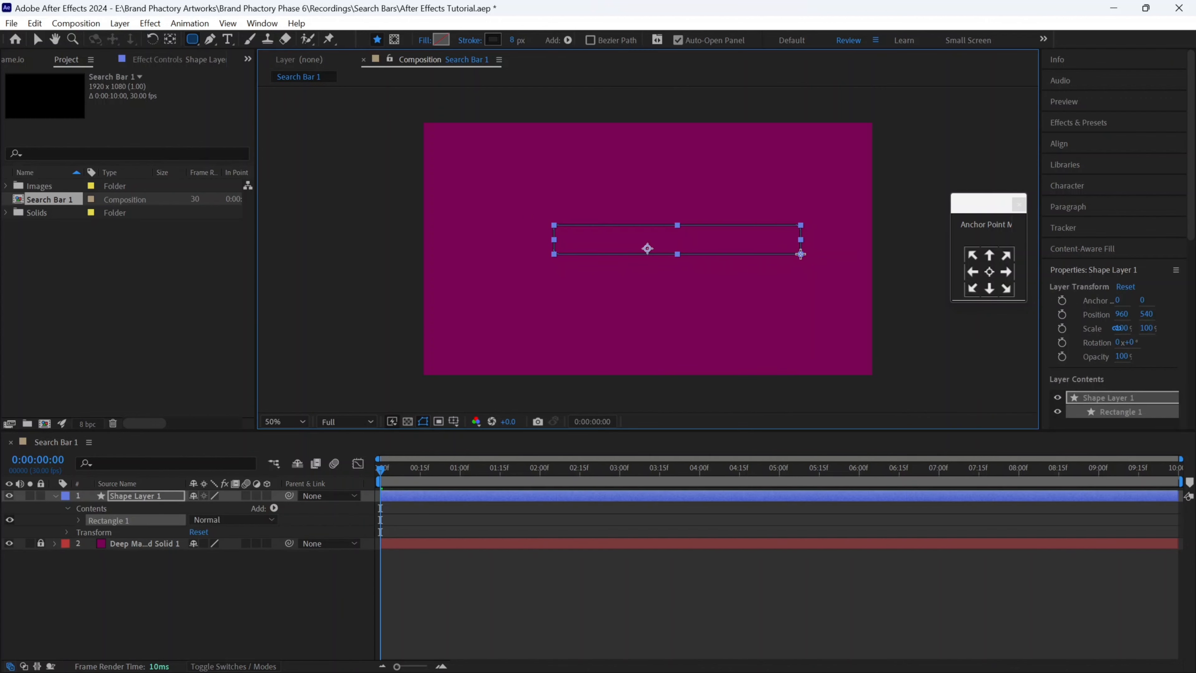
- Unlink the rectangle path's size proportions and set its size to 1000 by 120
click(80, 519)
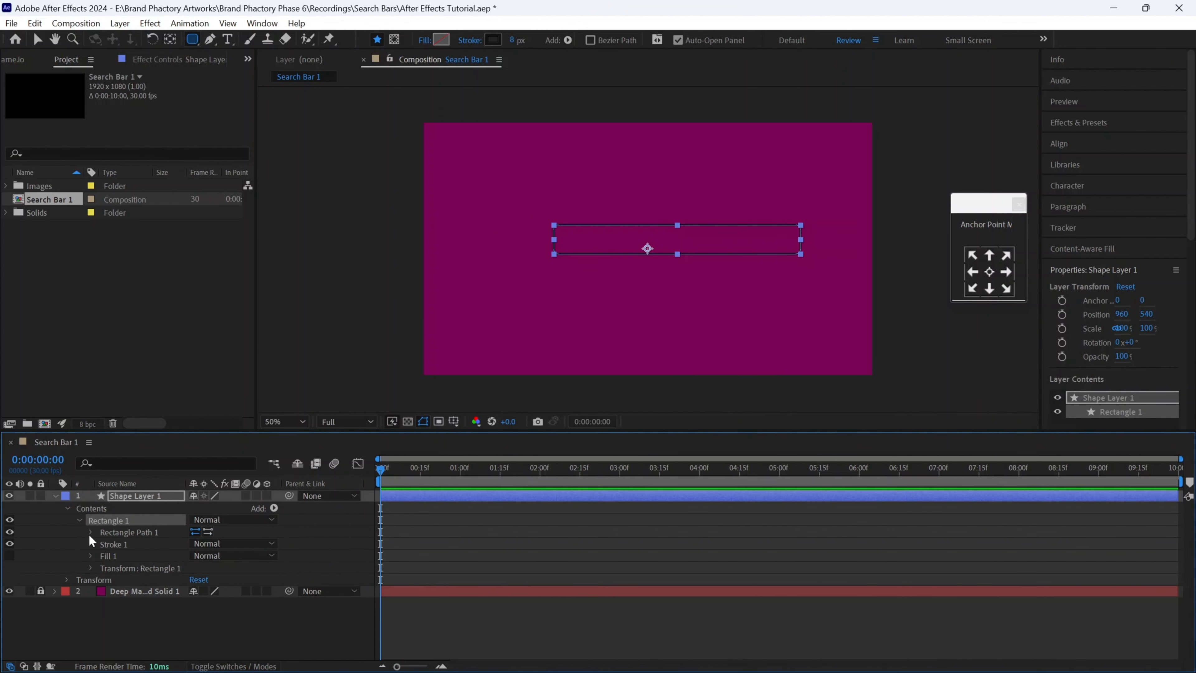
click(91, 531)
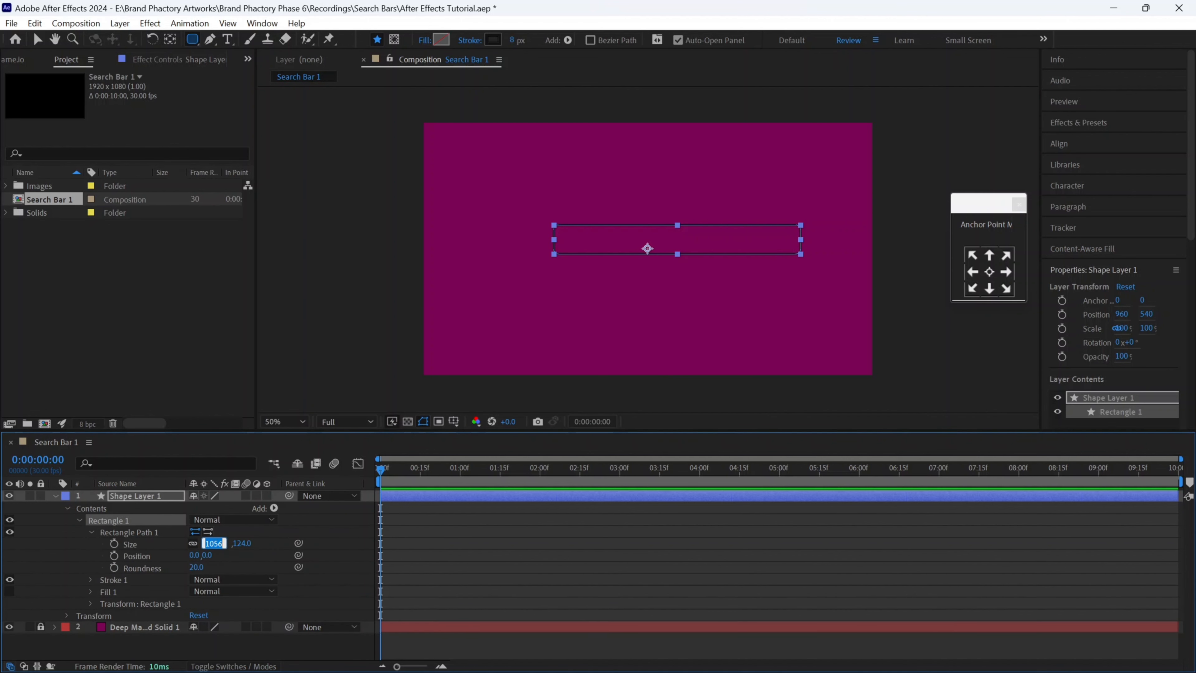
text(1000)
key(Return)
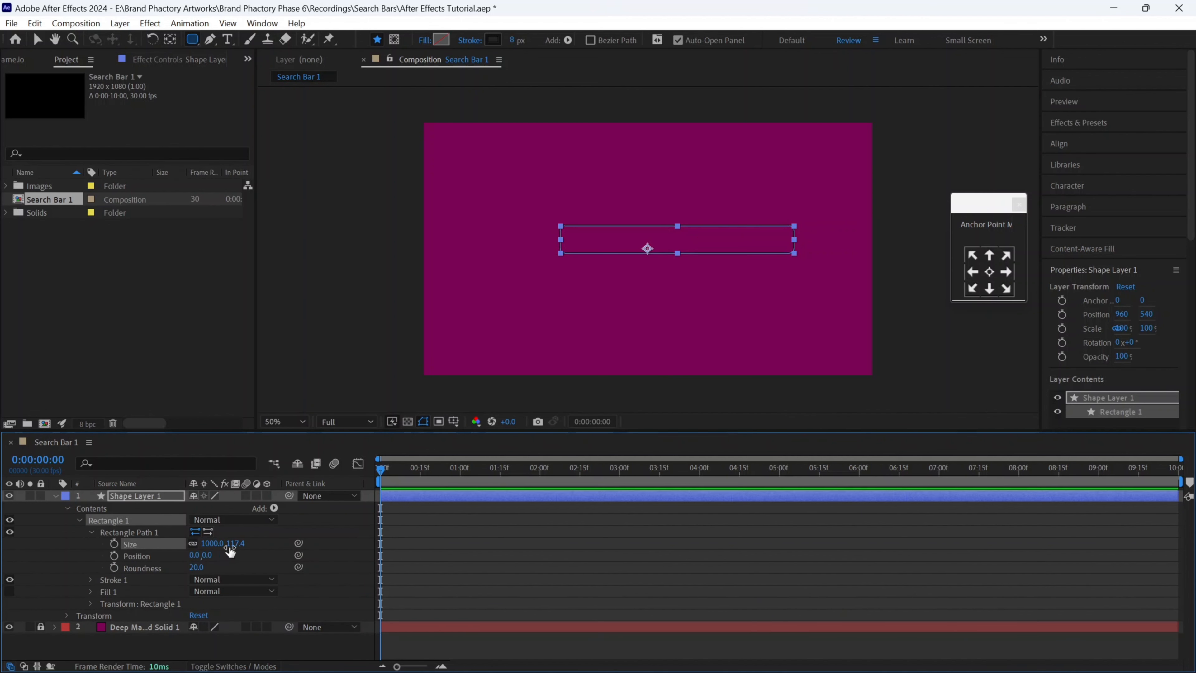
click(235, 544)
click(193, 543)
click(236, 543)
text(100)
key(Return)
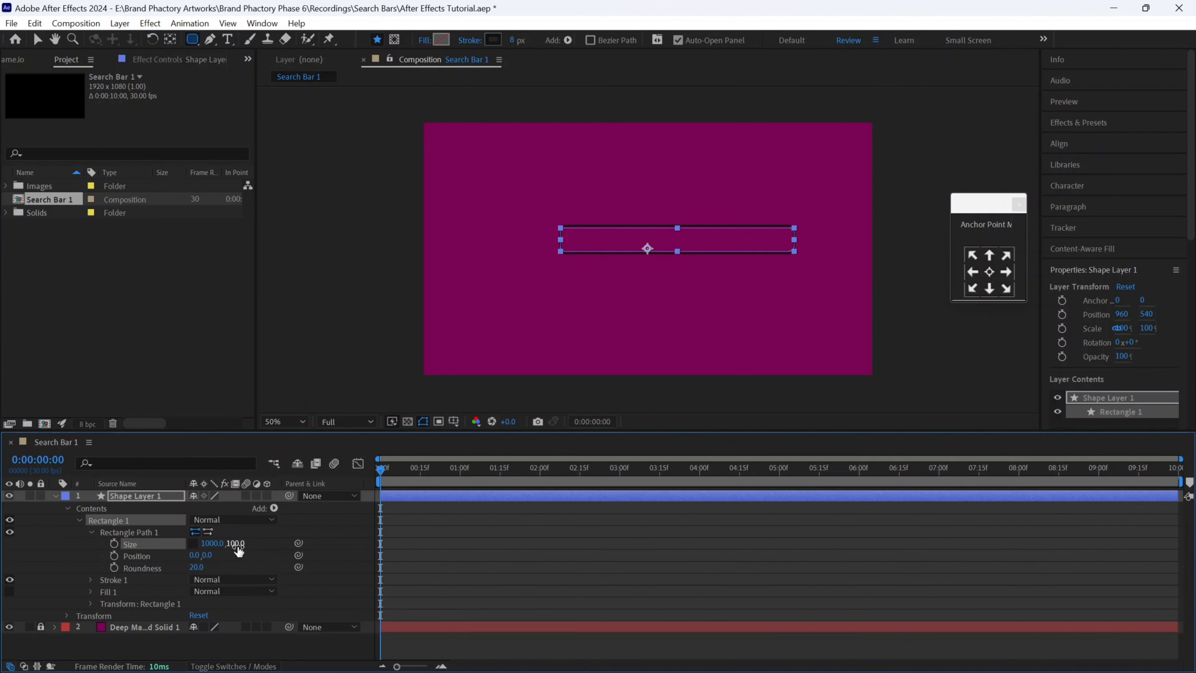
click(231, 544)
text(120)
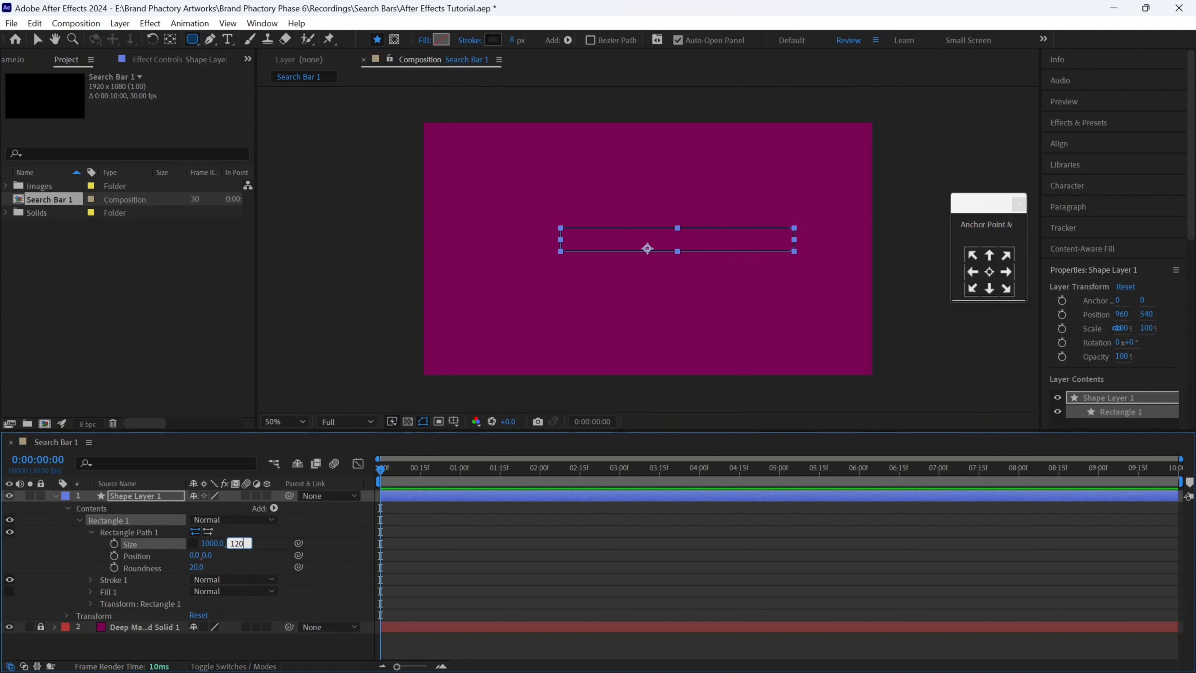
key(Return)
- Set the rectangle path's roundness to 121 and collapse the shape layer's properties
click(196, 566)
text(121)
key(Return)
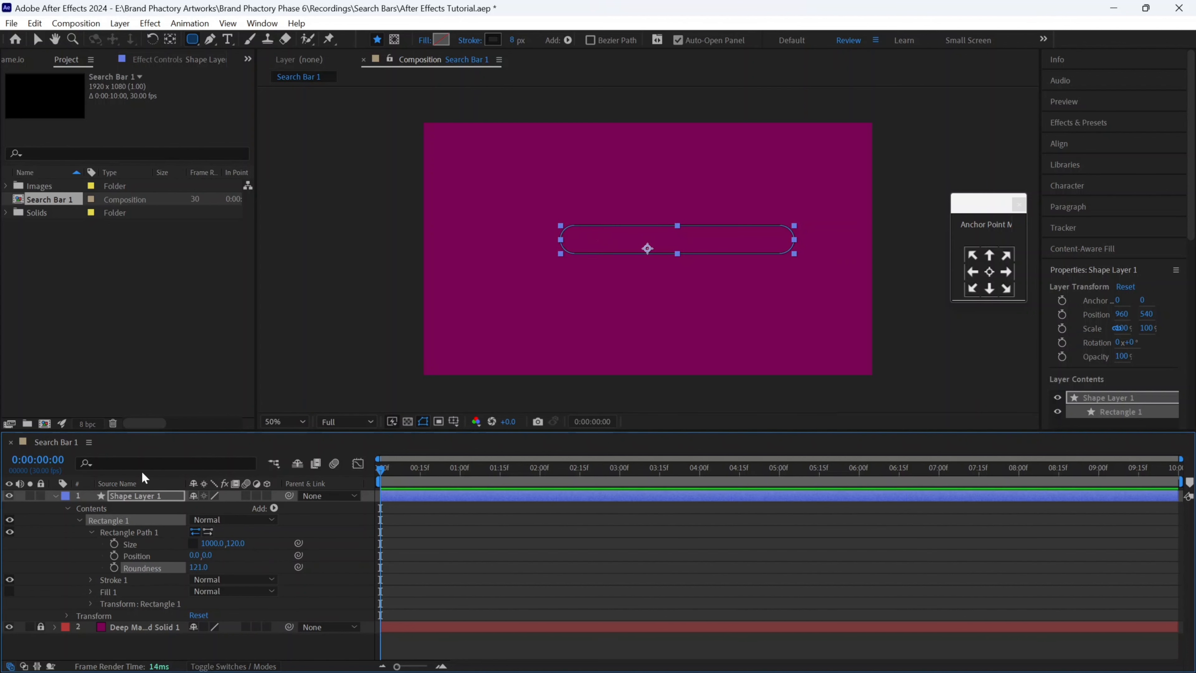
click(55, 495)
- Fill the rounded bar with white (#FFFFFF) and give it a 0 px stroke
click(442, 40)
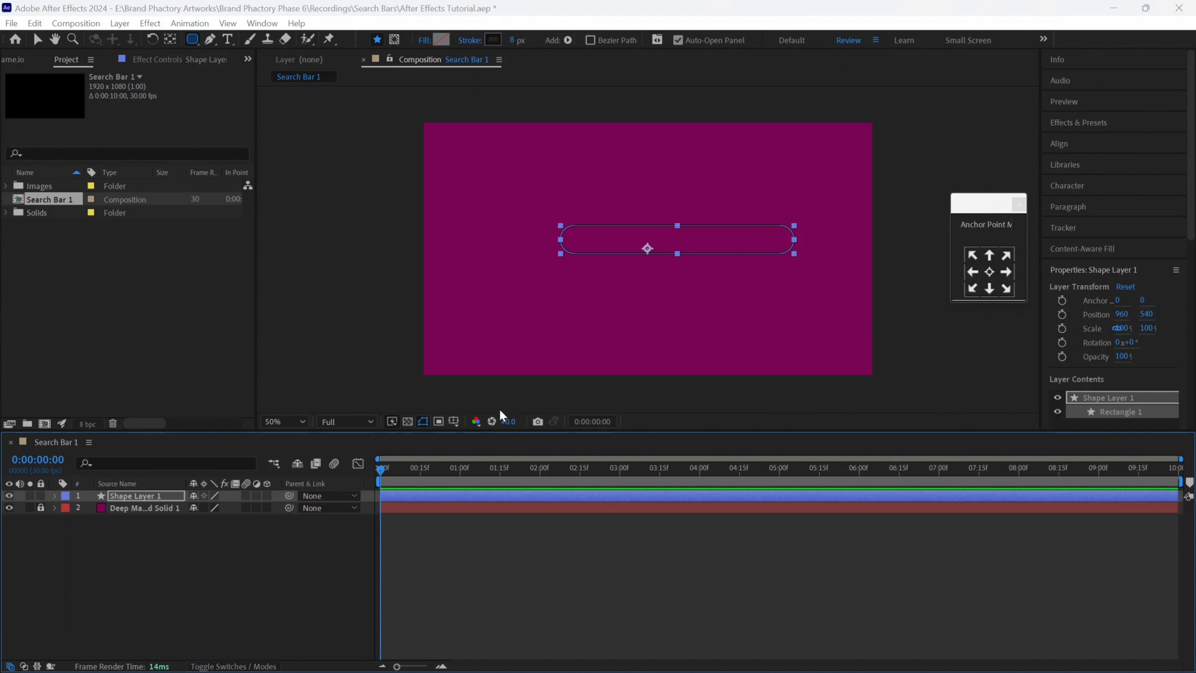
drag(533, 344, 509, 309)
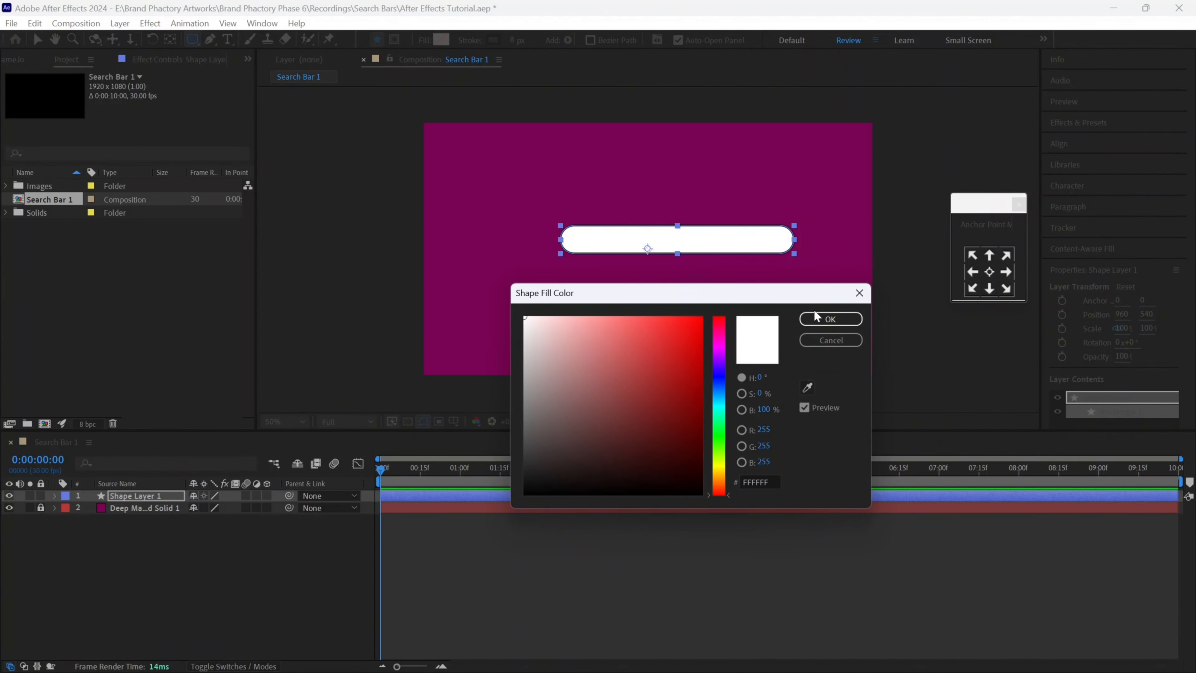
click(830, 319)
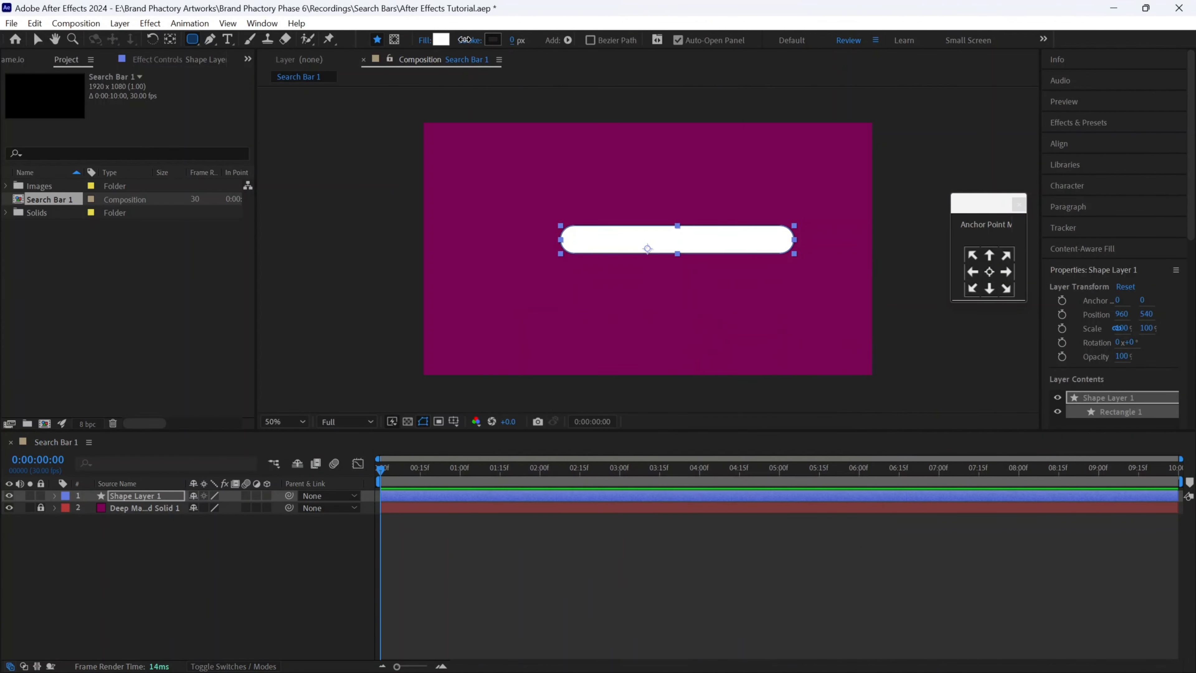
- Centre the white bar horizontally and vertically in the composition, and deselect it
click(37, 39)
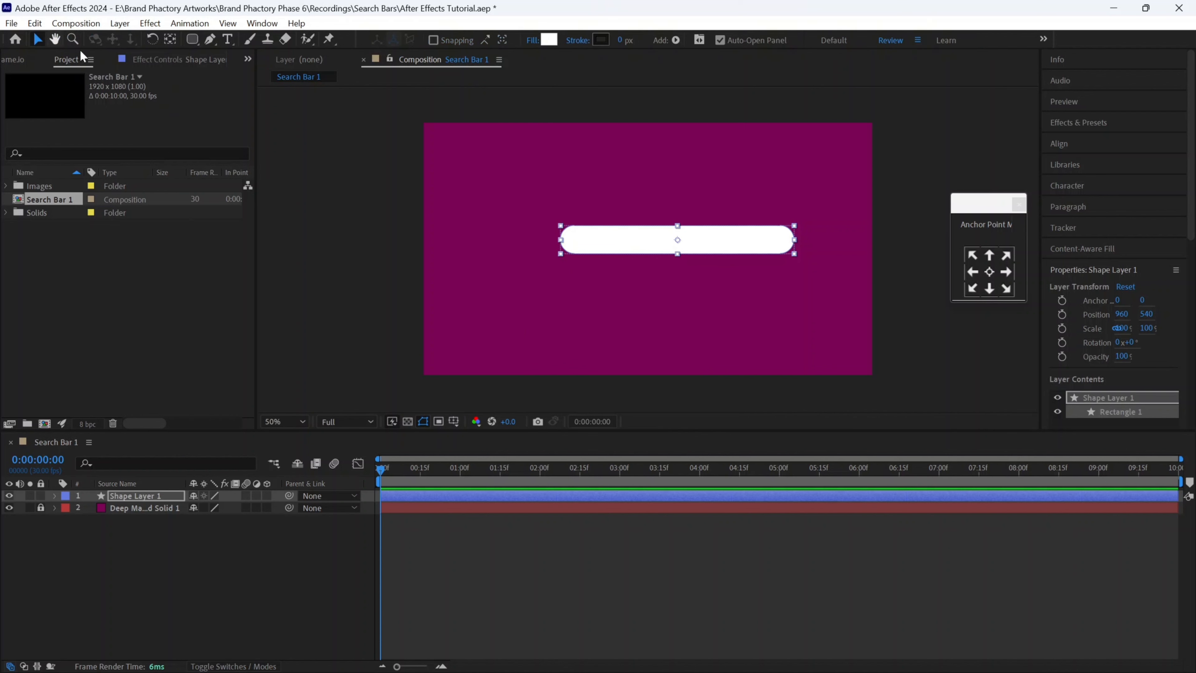
click(1059, 143)
click(1079, 180)
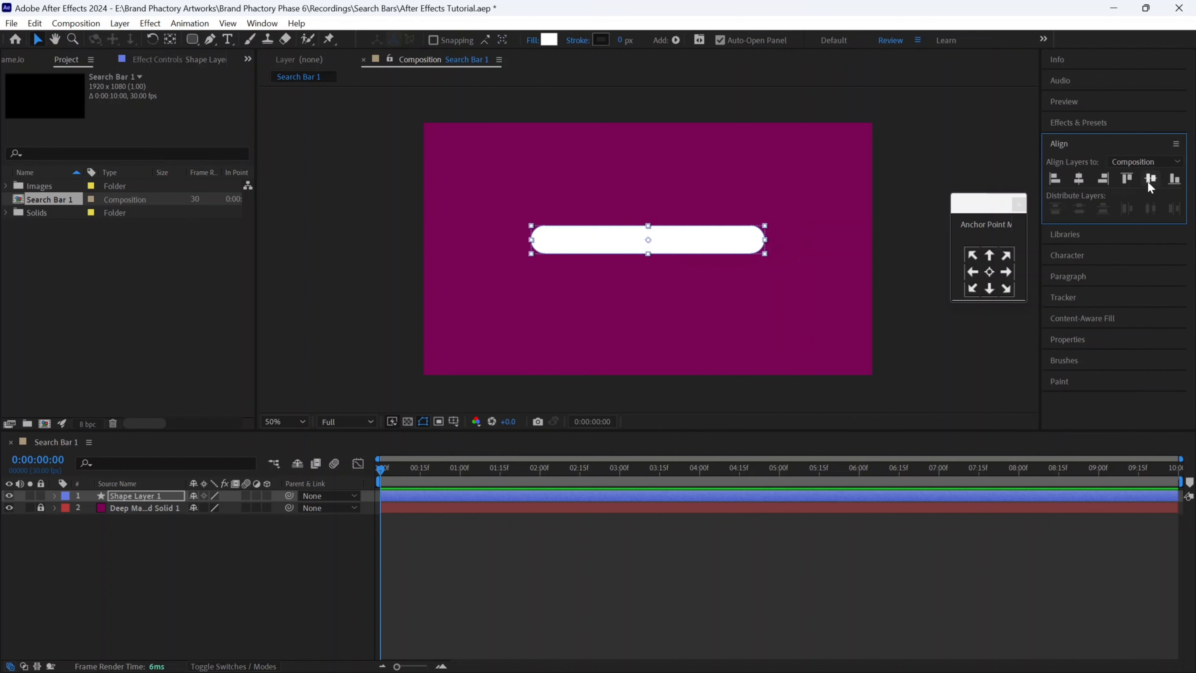
click(1149, 179)
click(120, 583)
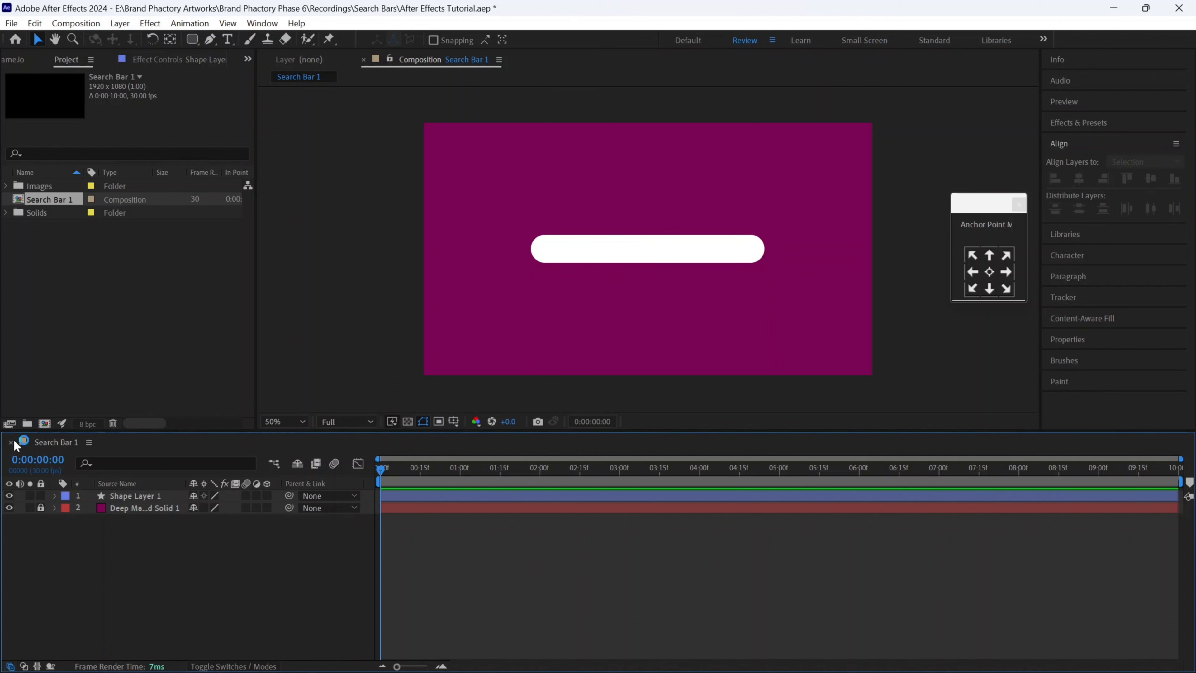
- Place search.png from the Images folder over the left end of the white bar
click(6, 185)
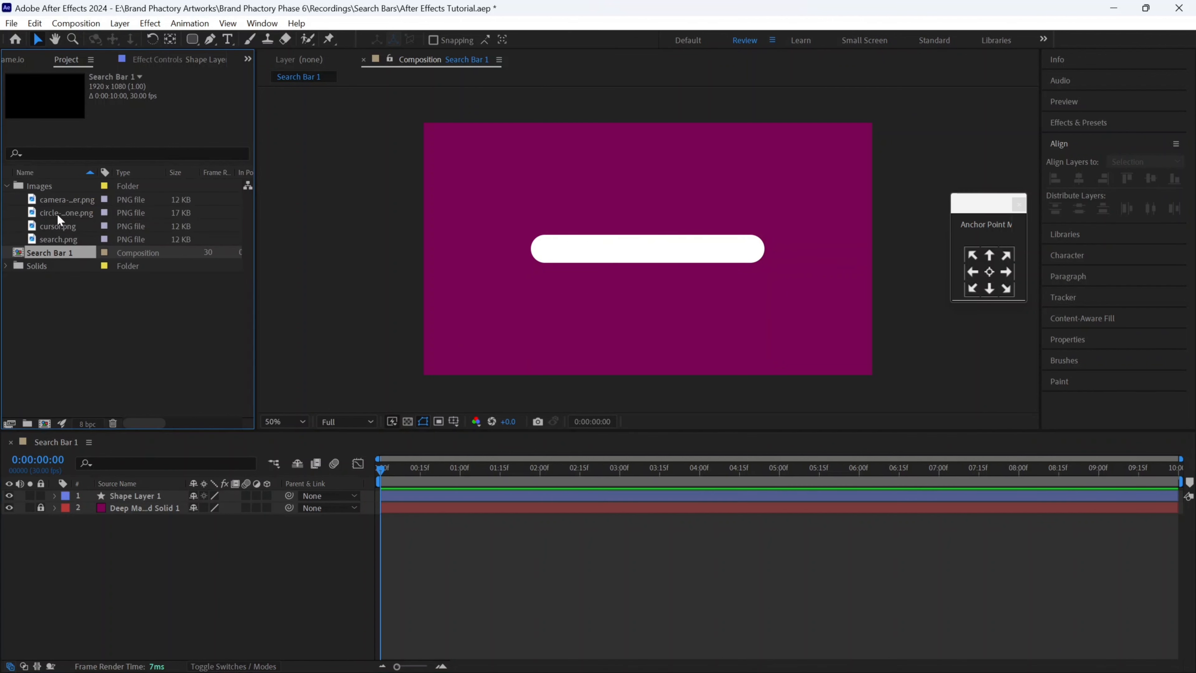
click(56, 238)
drag(55, 238, 550, 253)
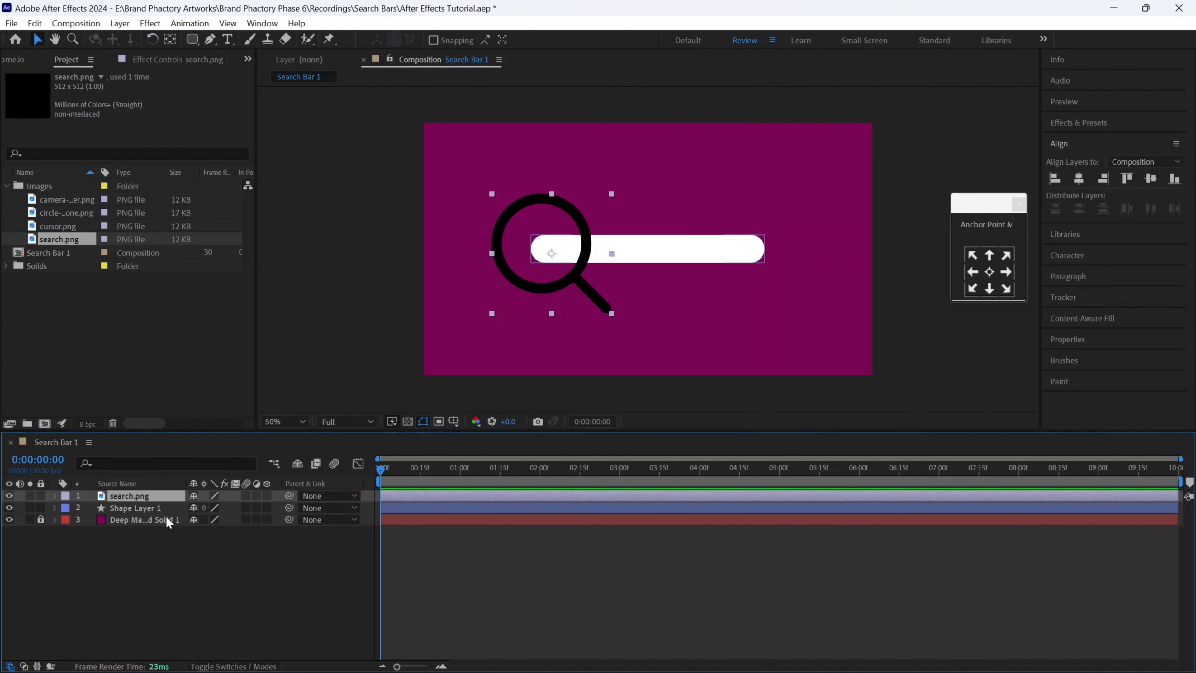
- Scale the search.png layer to 12%
key(s)
drag(207, 507, 148, 509)
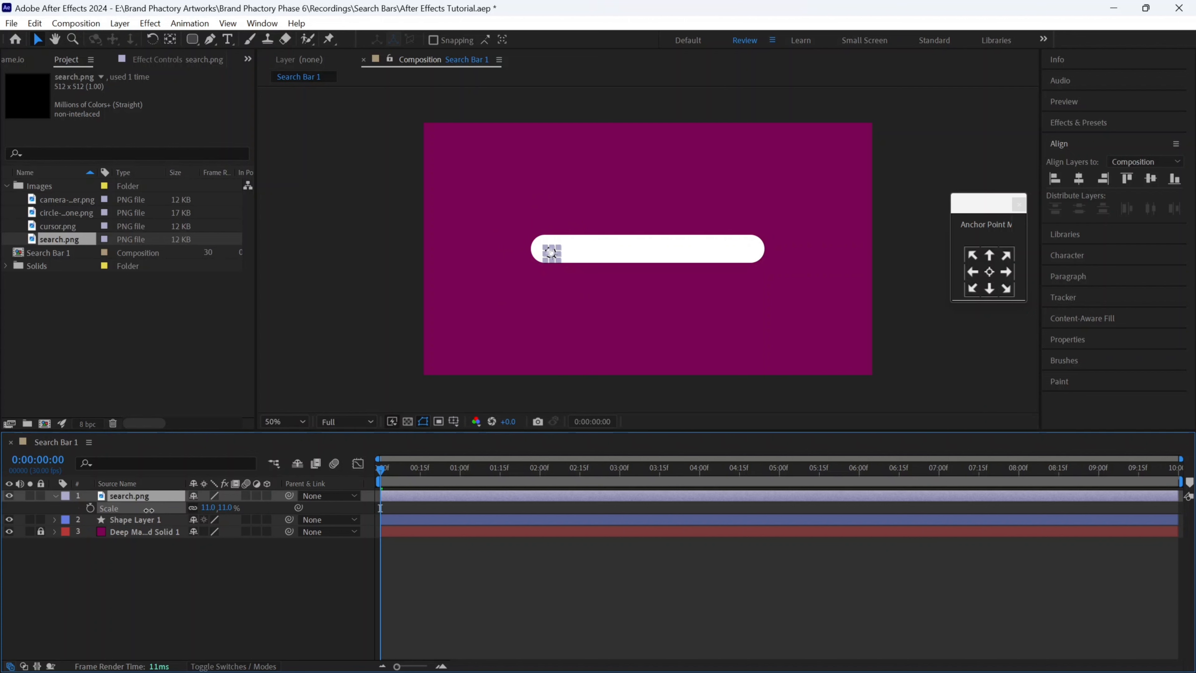
click(207, 508)
text(1)
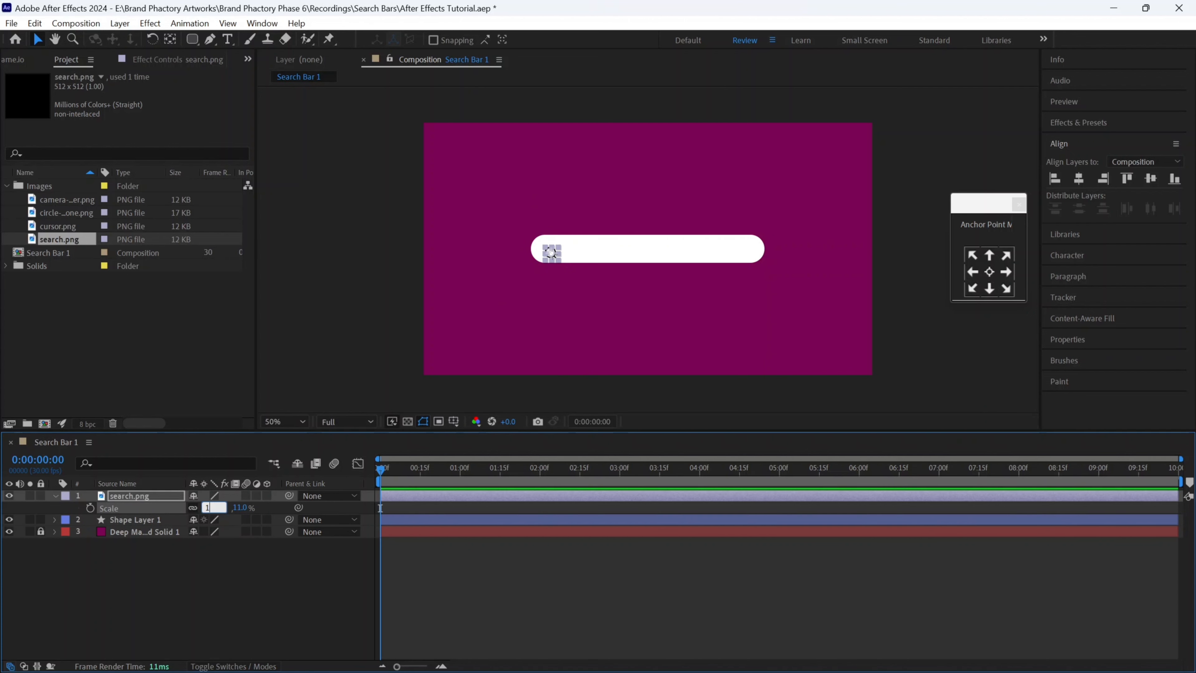
text(2)
key(Return)
- Position the magnifier icon inside the left end of the bar, and deselect it
key(slash)
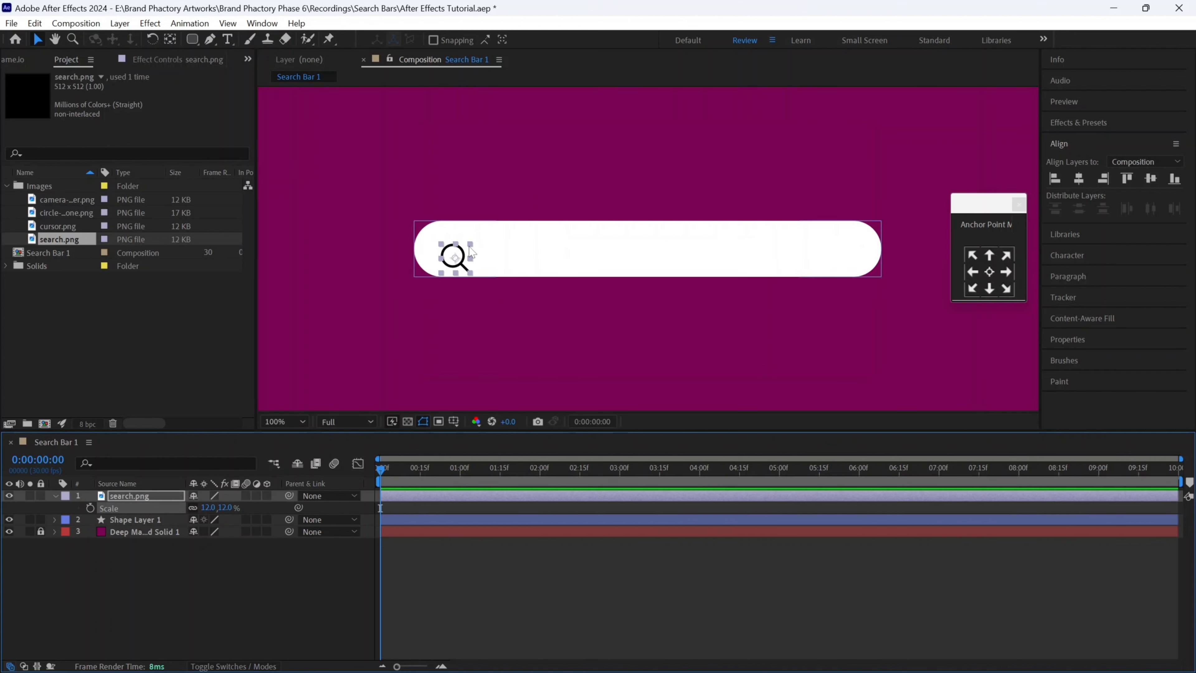
drag(464, 258, 452, 249)
click(221, 568)
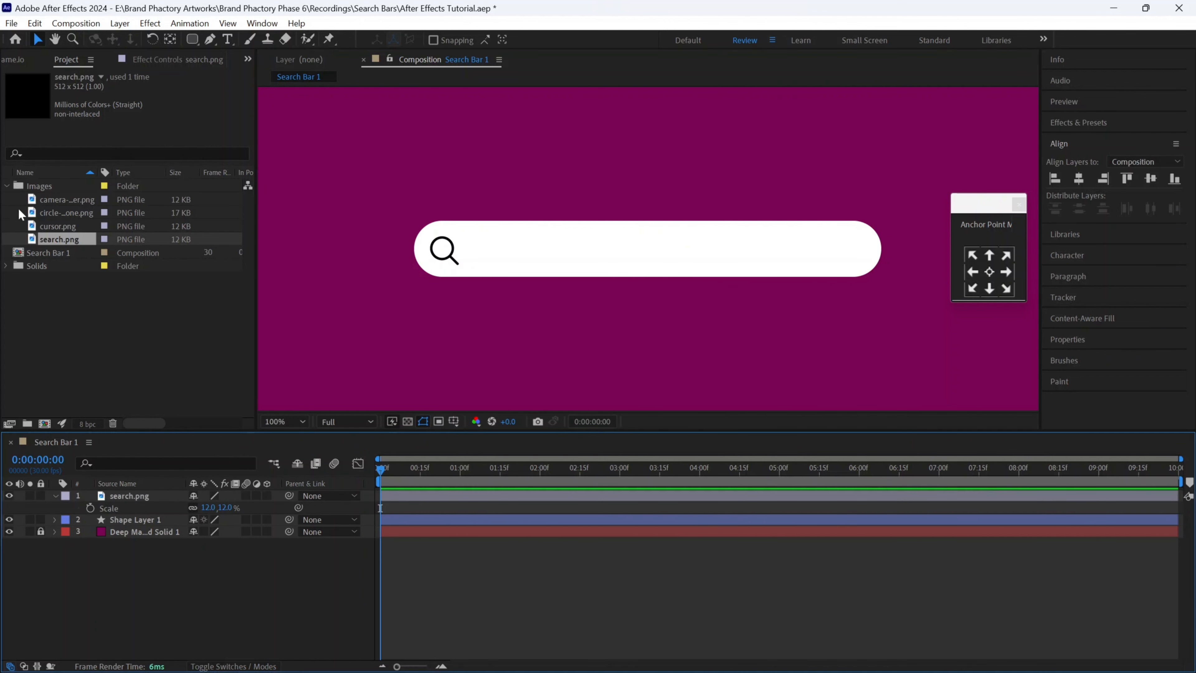
- Place camera-viewfinder.png and circle-microphone.png together over the right end of the bar
click(62, 201)
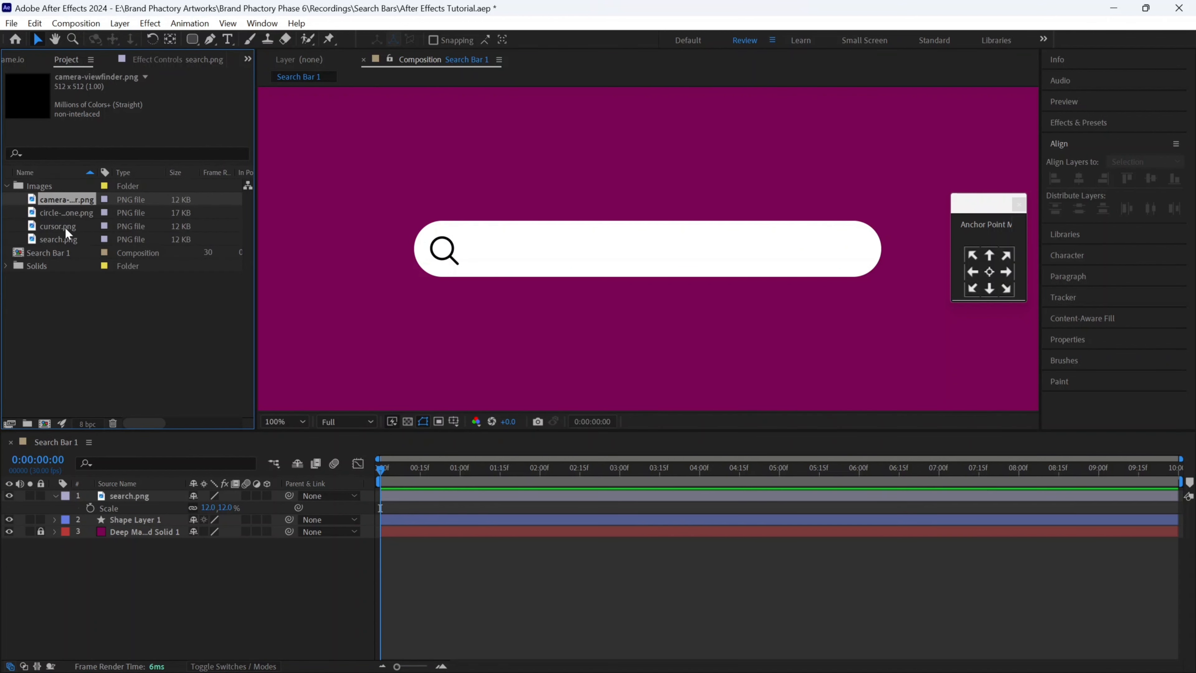
ctrl+click(58, 212)
drag(57, 212, 836, 237)
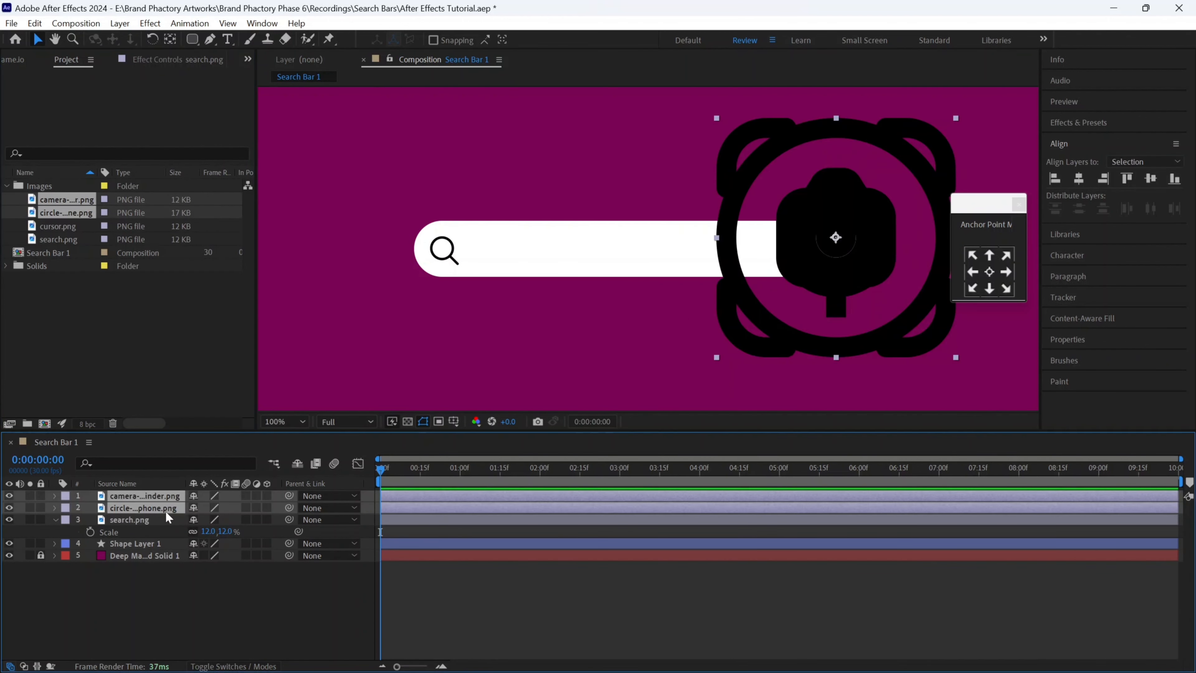
- Scale the camera and microphone icons to 12% and adjust their placement at the right end of the bar
key(s)
click(208, 507)
text(12)
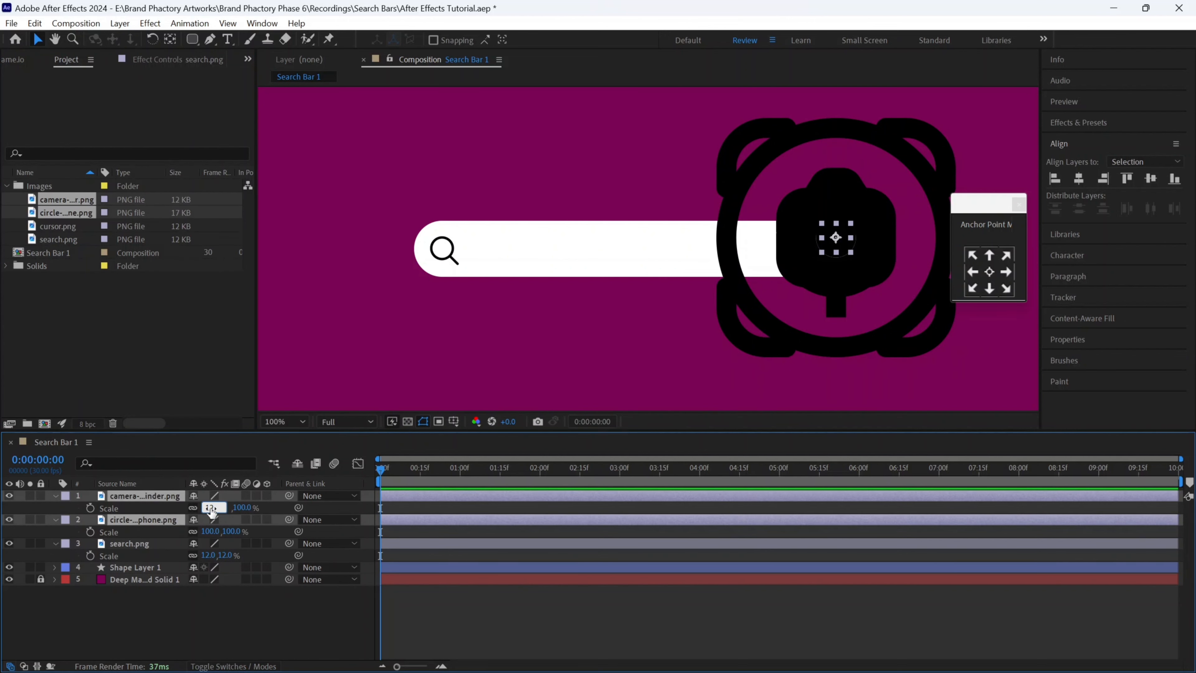
key(Return)
drag(842, 241, 850, 251)
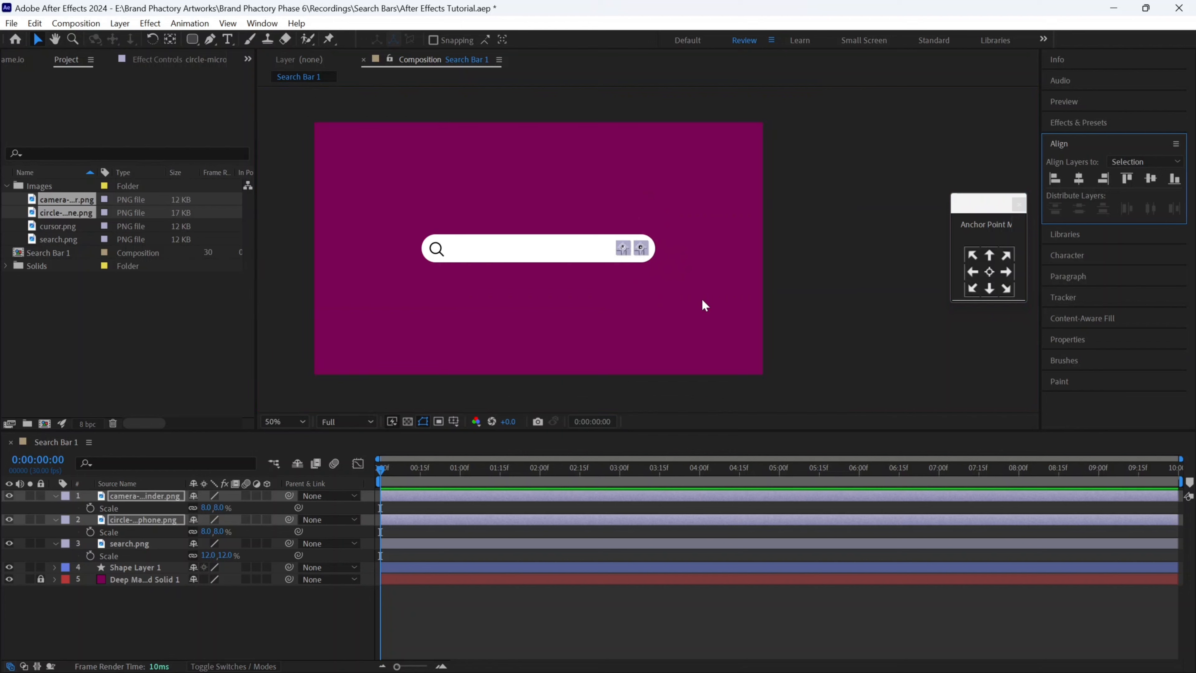
- Align the bar and all three icons on their vertical centres, and centre the anchor points of these layers
drag(287, 224, 721, 277)
click(1150, 178)
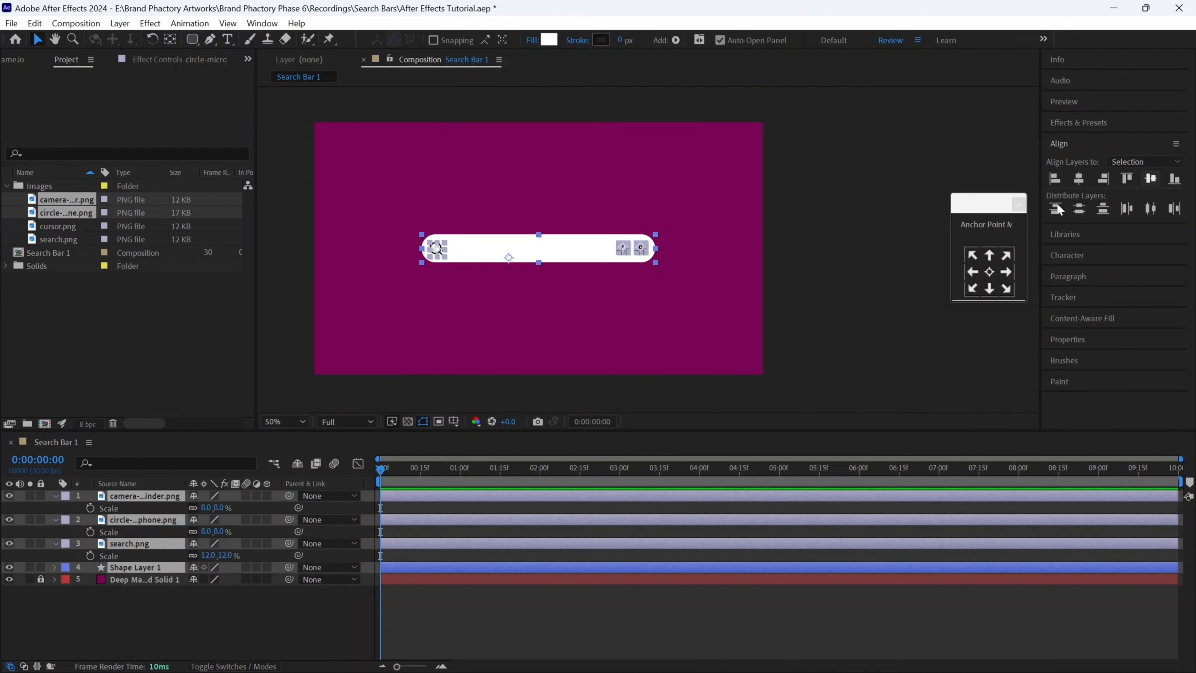
drag(798, 239, 335, 297)
click(987, 275)
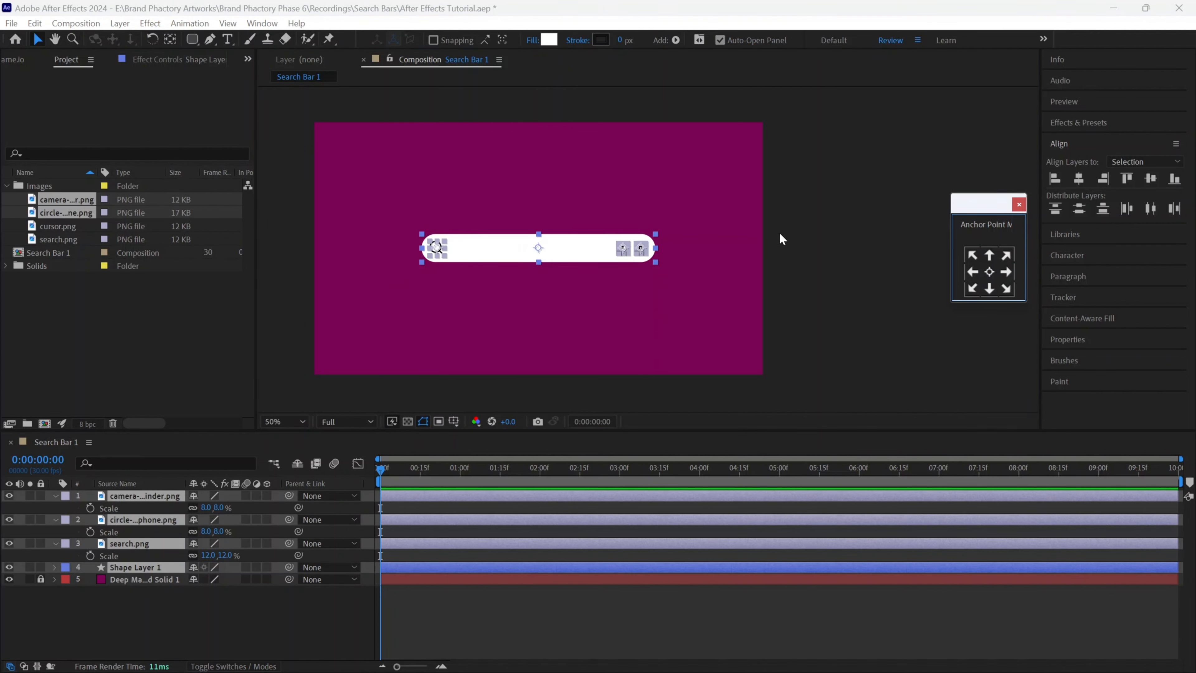
- Set the camera and microphone icons' scale to 10%, and collapse the expanded properties of the icon layers
click(643, 272)
drag(805, 219, 612, 269)
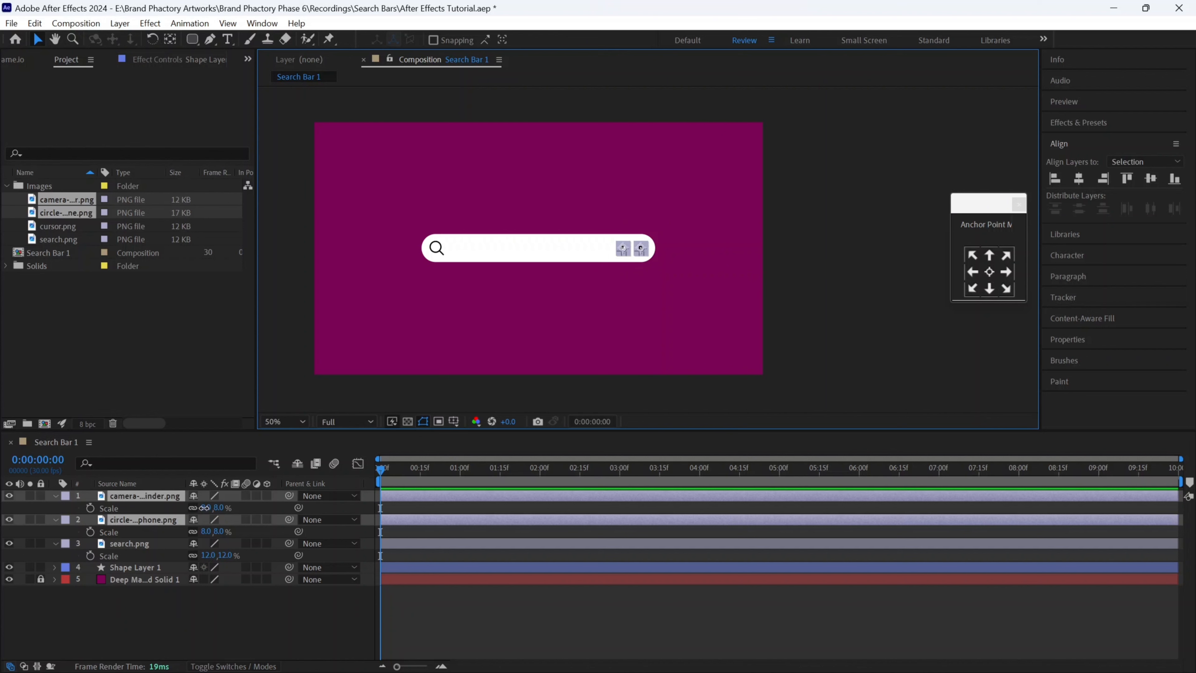
click(206, 507)
text(10)
key(Return)
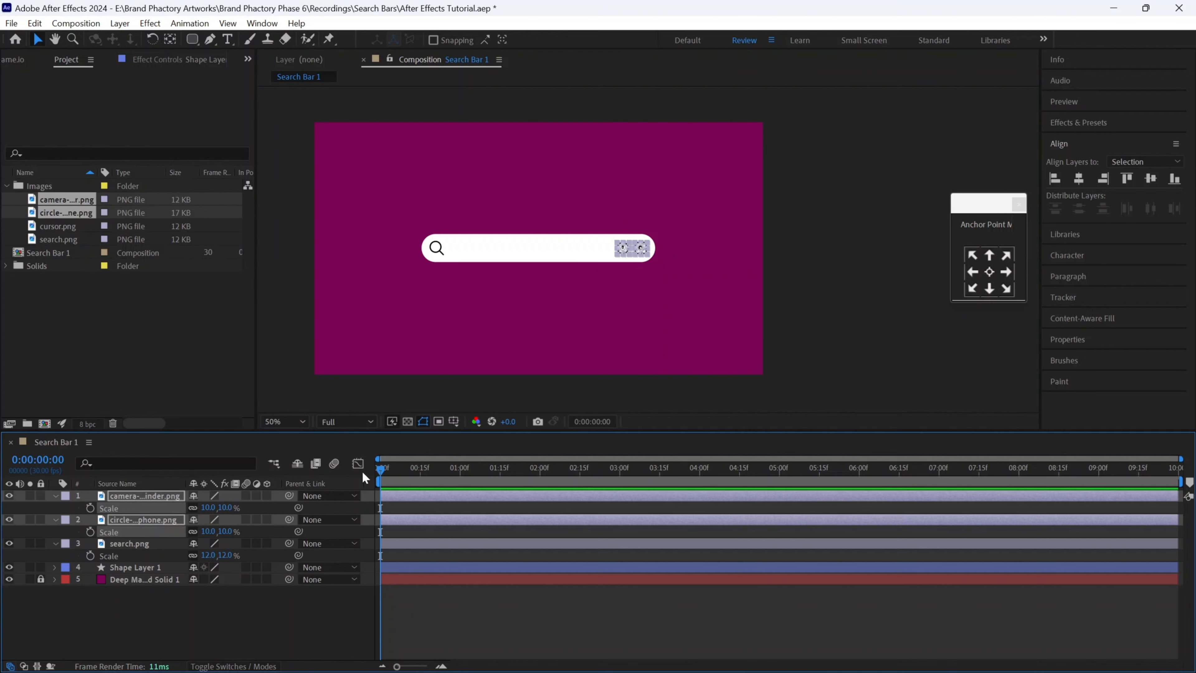
click(825, 264)
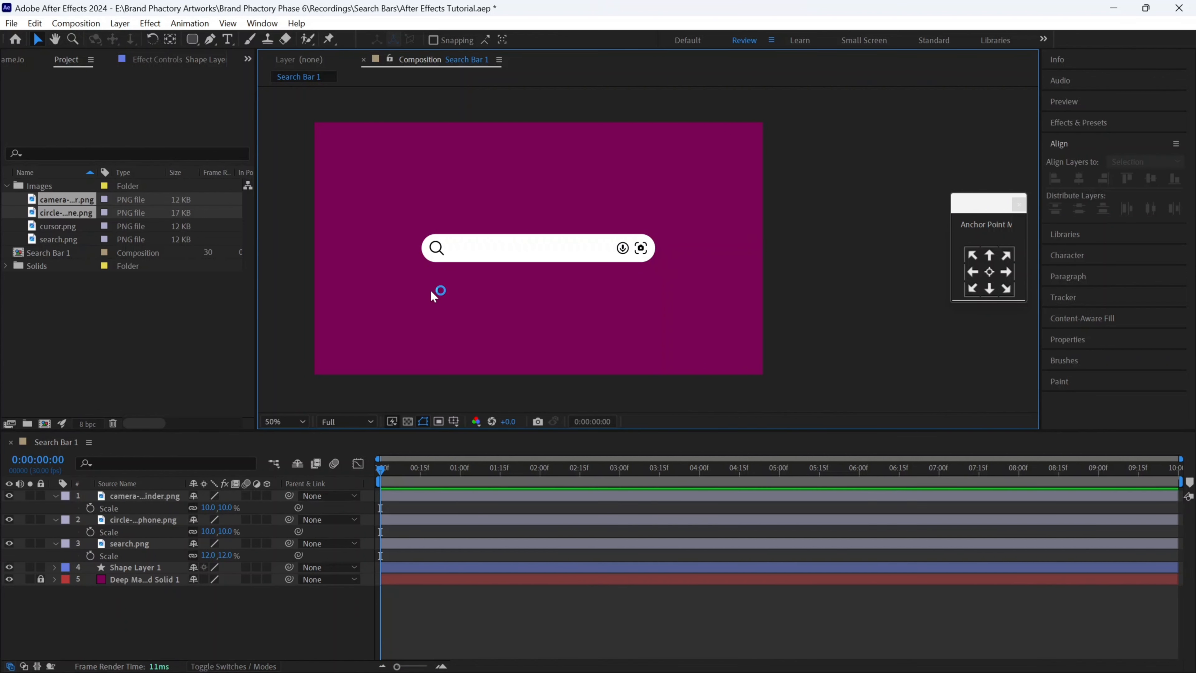
click(56, 495)
click(55, 507)
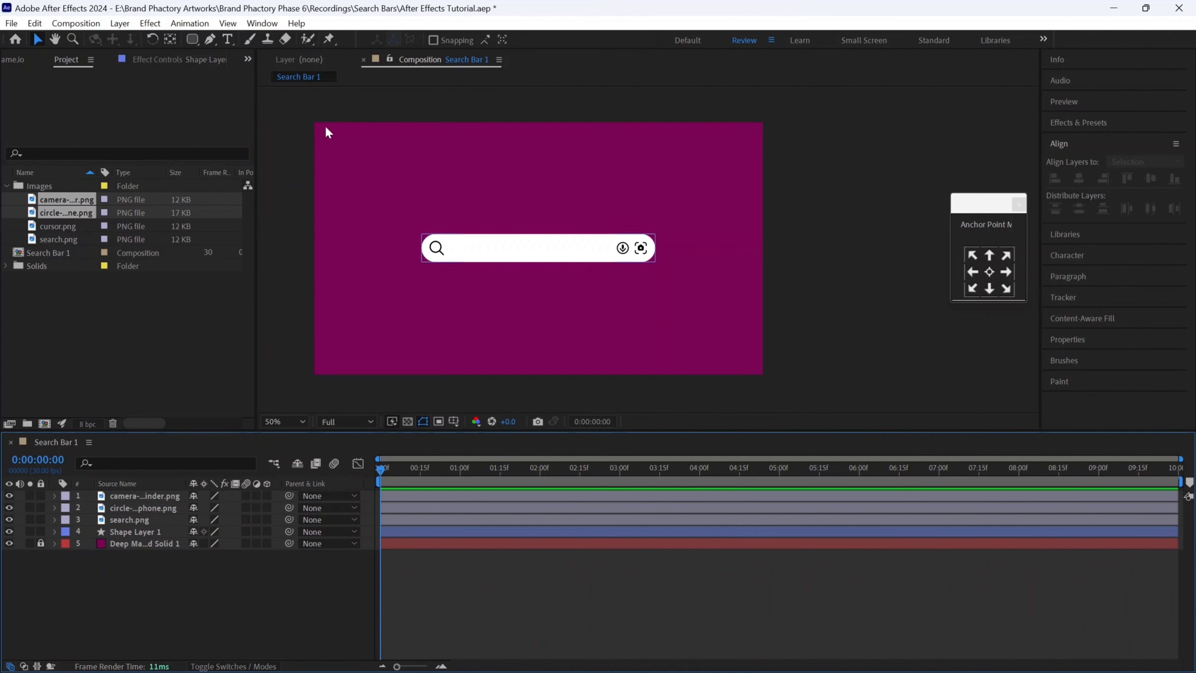
- Add a text layer reading "What's the weather Like today?" inside the bar, starting just after the magnifier
click(227, 39)
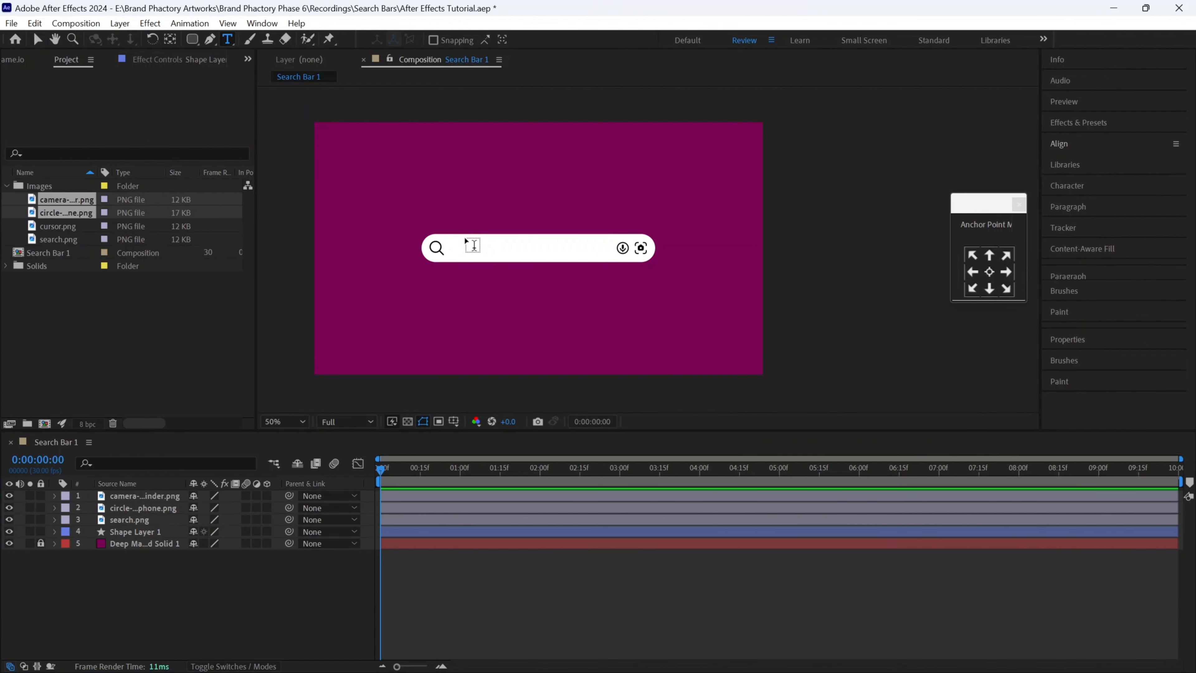
click(450, 248)
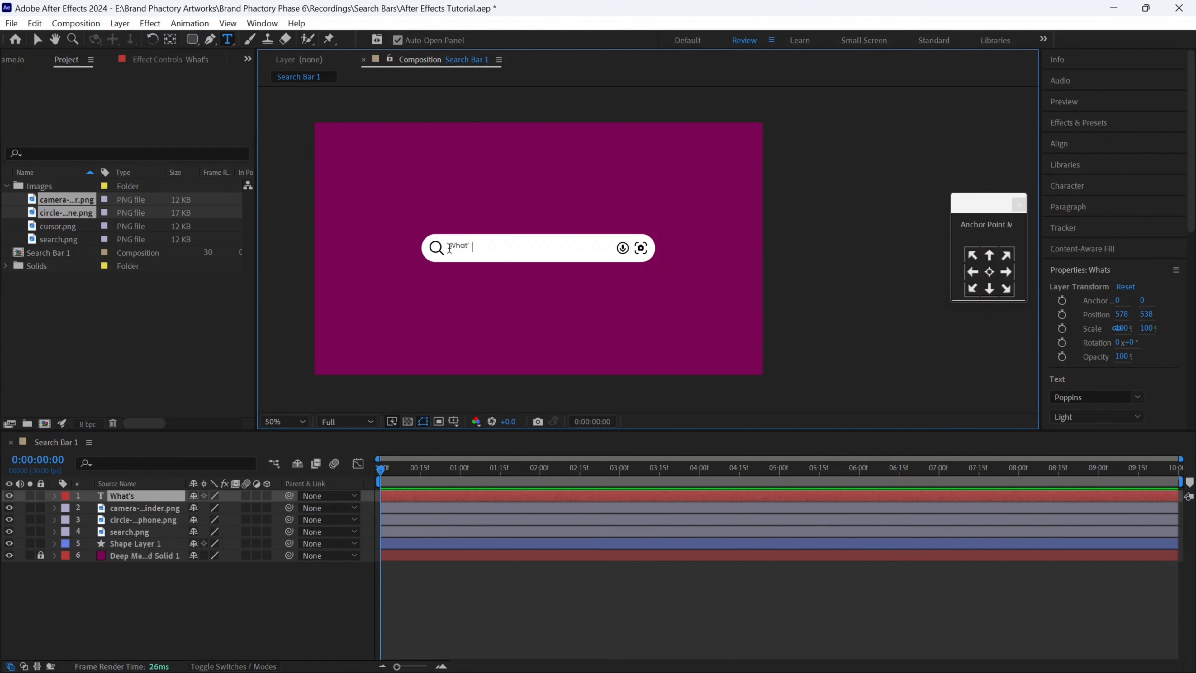
text(s the w)
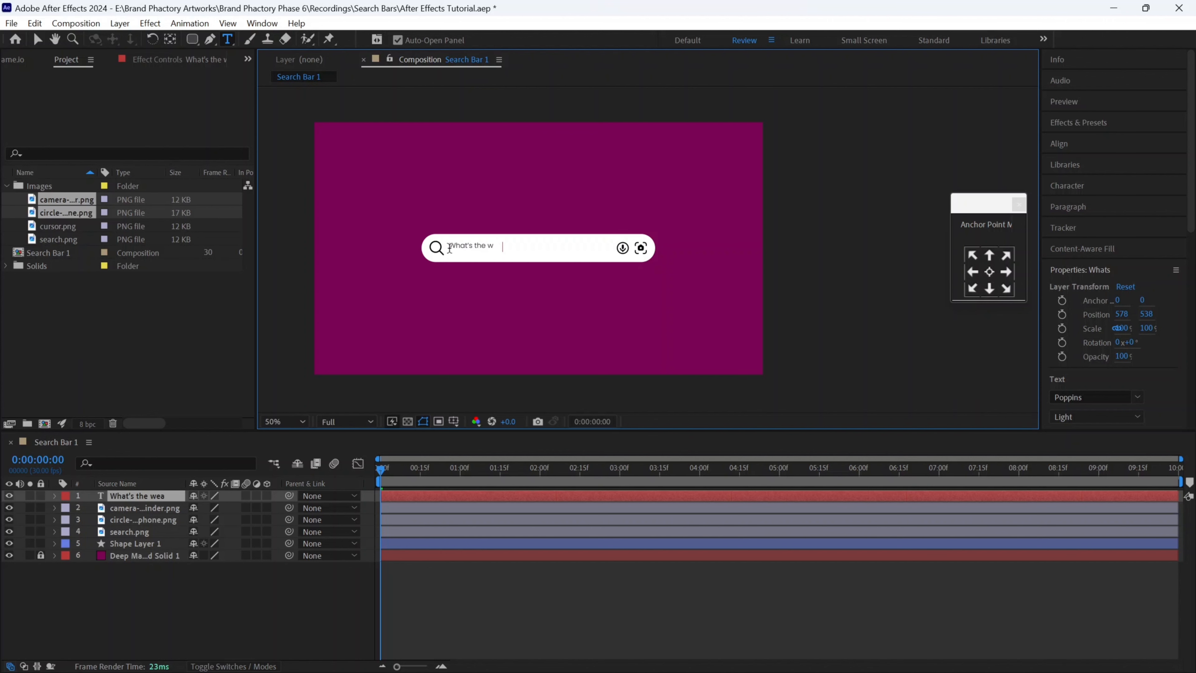
text(eather Like today?)
- Enlarge the whole query text to a font size of 37 px, and return to the Selection tool
key(ctrl+a)
click(1068, 187)
click(1081, 207)
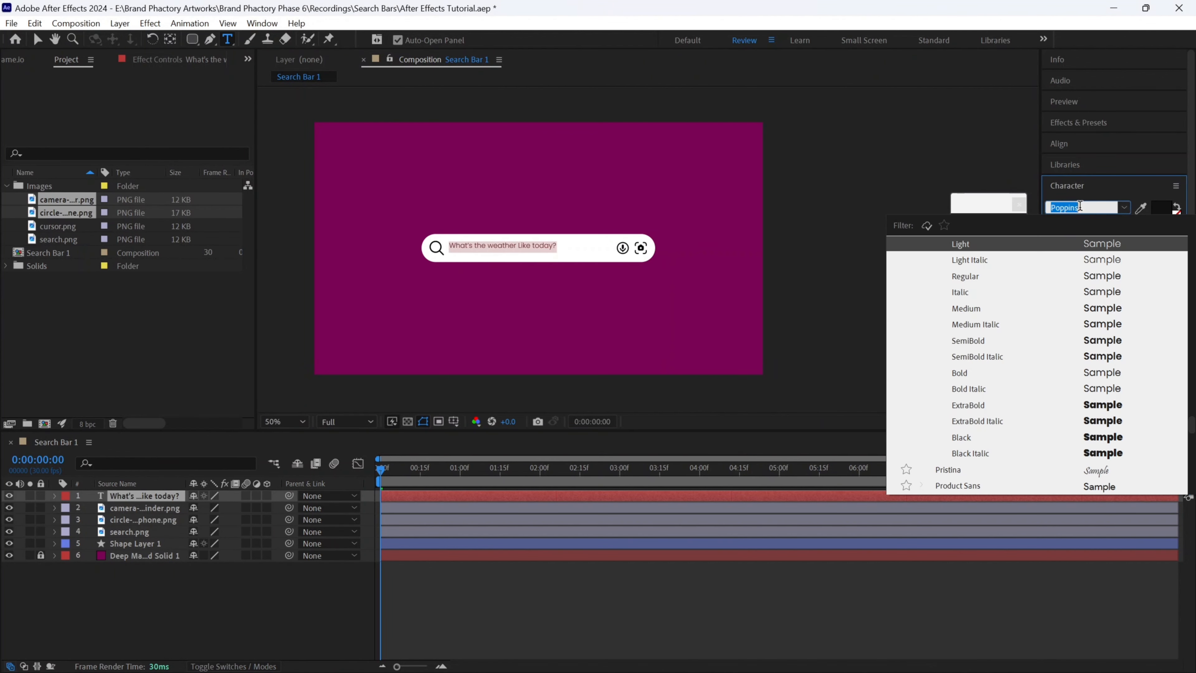
click(1020, 165)
drag(1068, 244, 1077, 244)
click(37, 39)
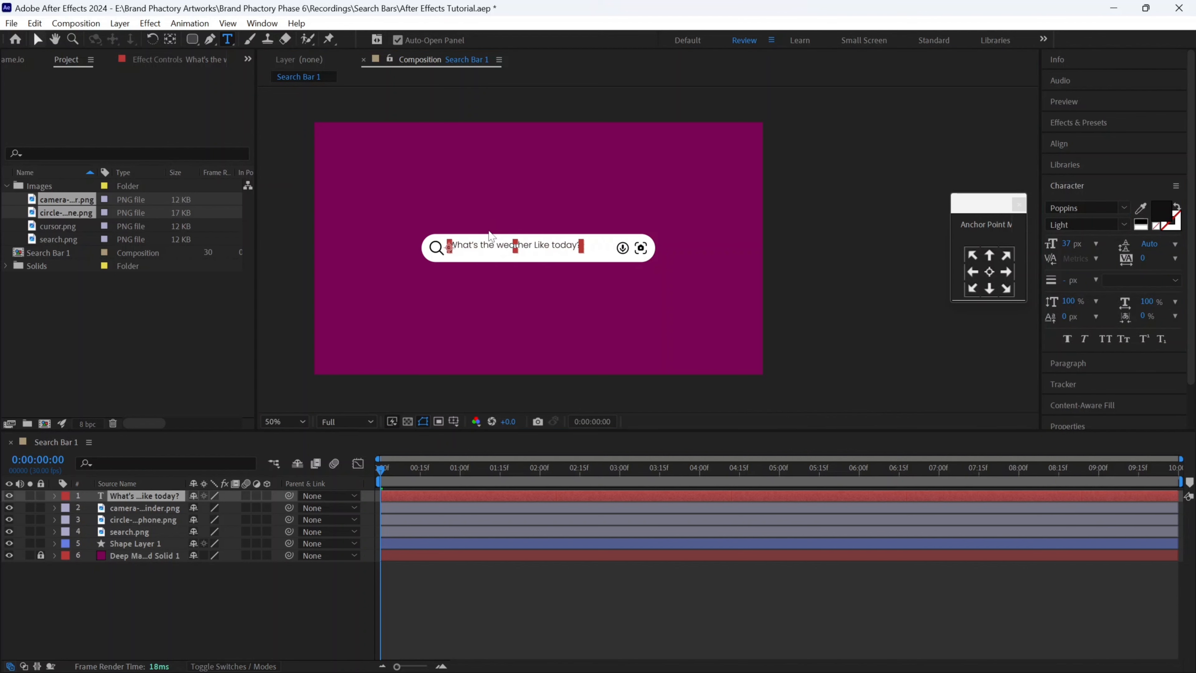
- Centre the query text vertically in the composition and position it inside the bar, directly after the magnifier
scroll(431, 244, up, 1)
click(465, 189)
key(space)
drag(403, 189, 607, 191)
drag(568, 244, 582, 250)
click(1075, 146)
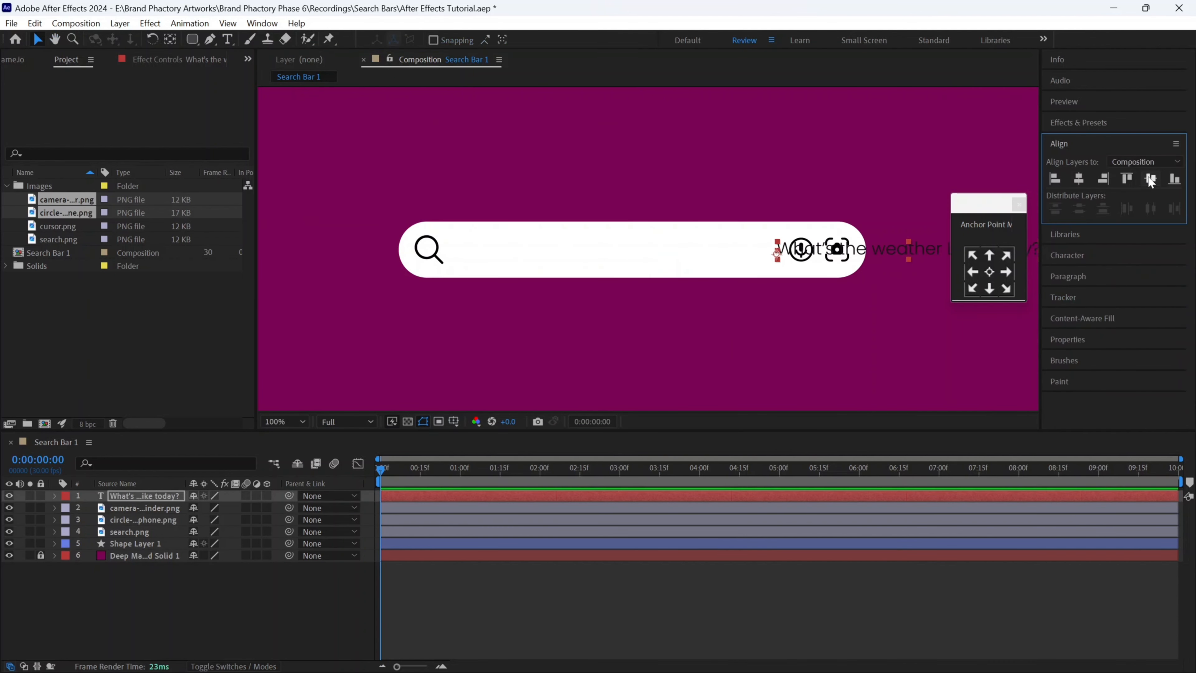
click(1080, 181)
drag(674, 257, 630, 252)
scroll(630, 252, down, 1)
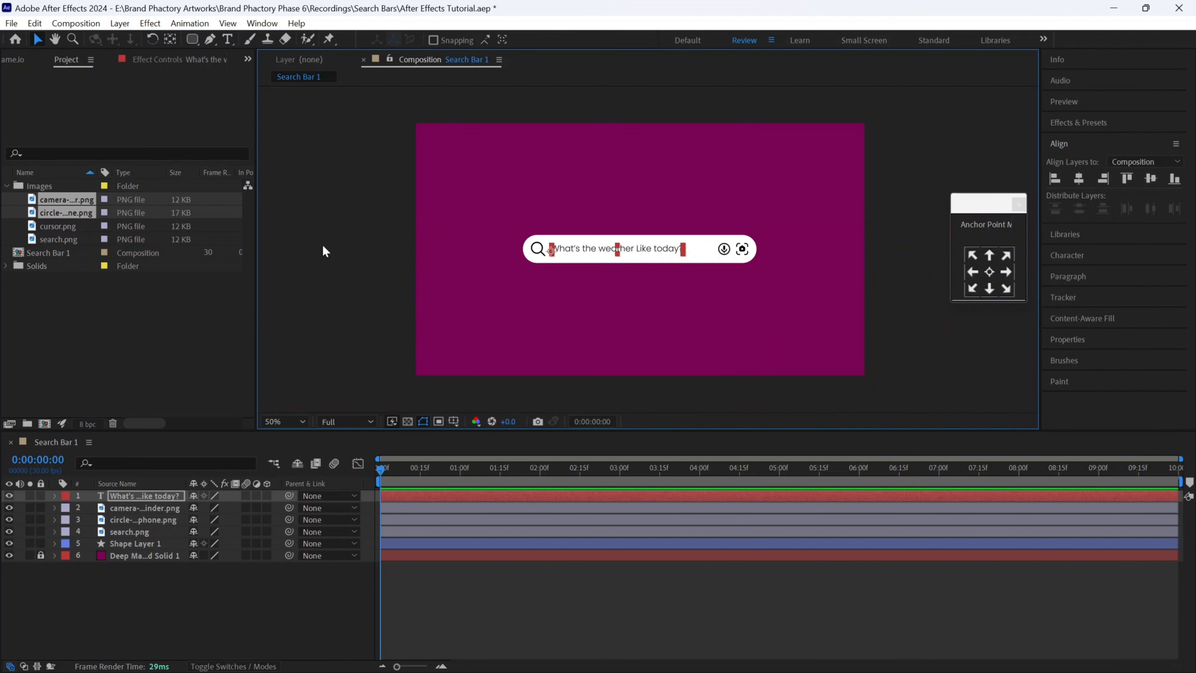
- Set the query text's font size to 40 px, and deselect the layer
click(326, 246)
click(616, 248)
click(1067, 254)
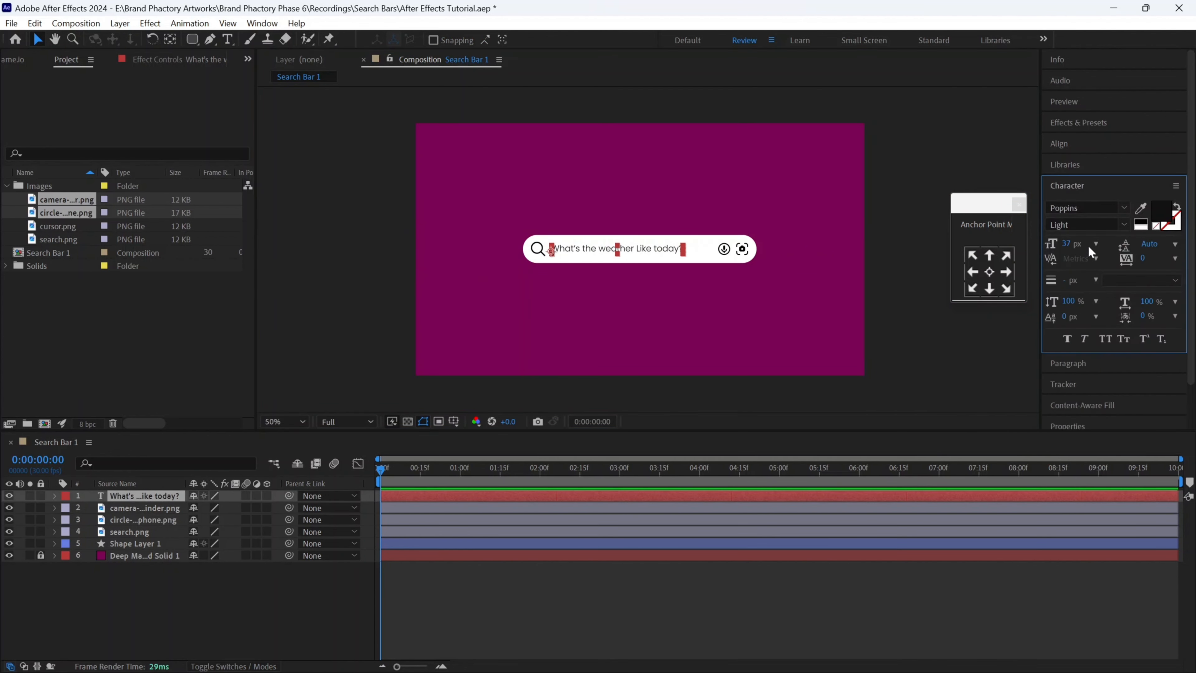
click(1078, 245)
text(40)
key(Return)
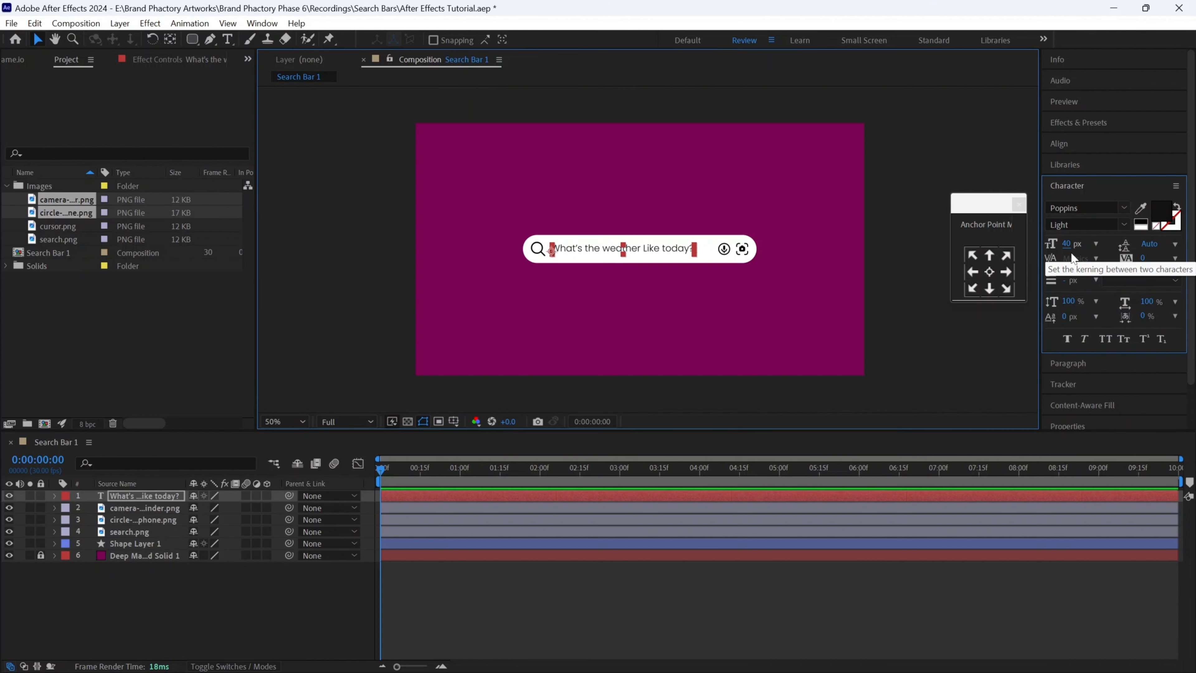
click(1104, 144)
click(926, 175)
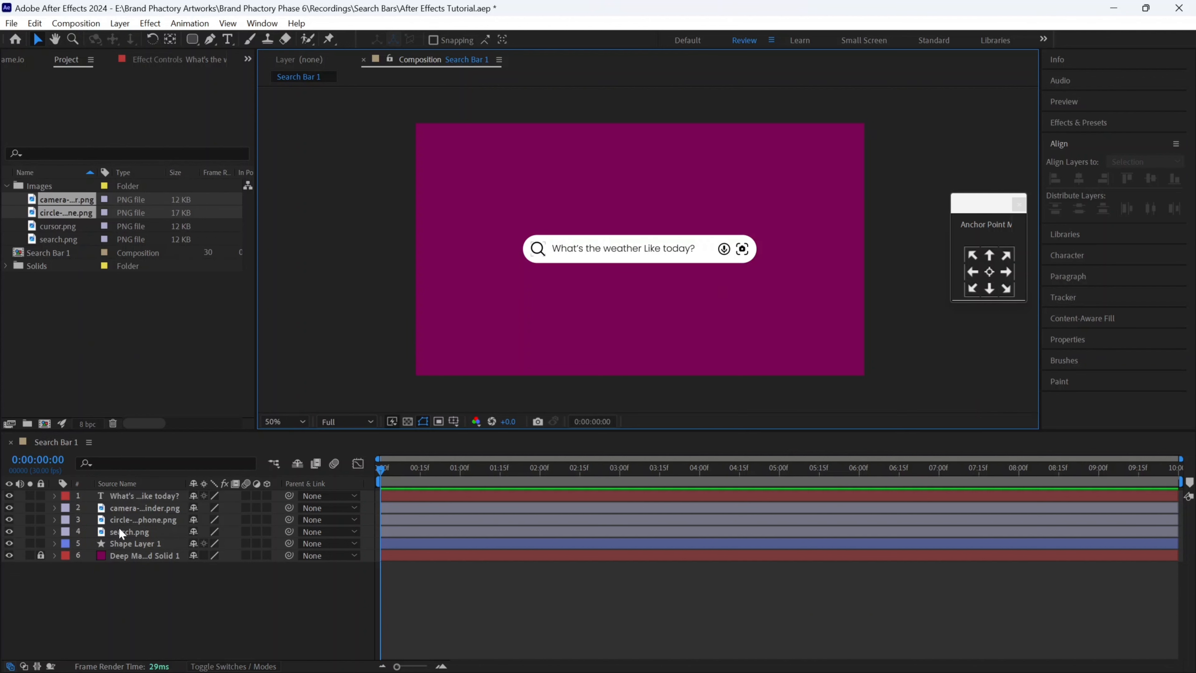
- Hide the query text, camera icon and microphone icon layers
click(9, 495)
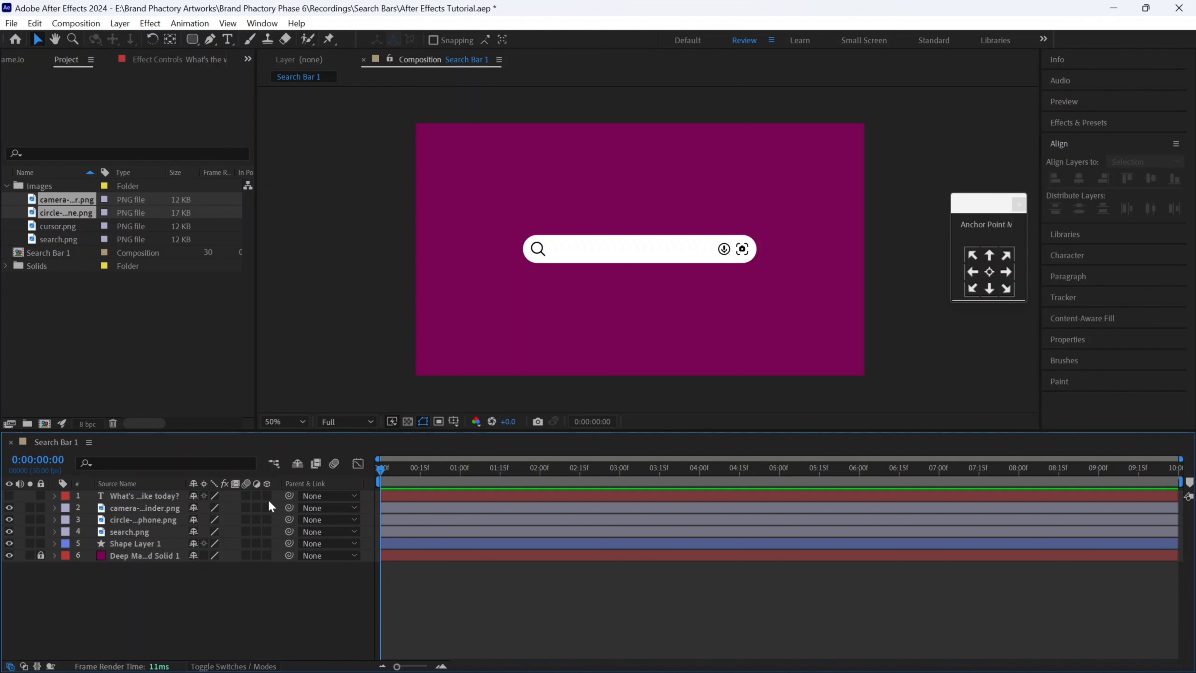
click(129, 508)
click(129, 520)
drag(9, 507, 9, 519)
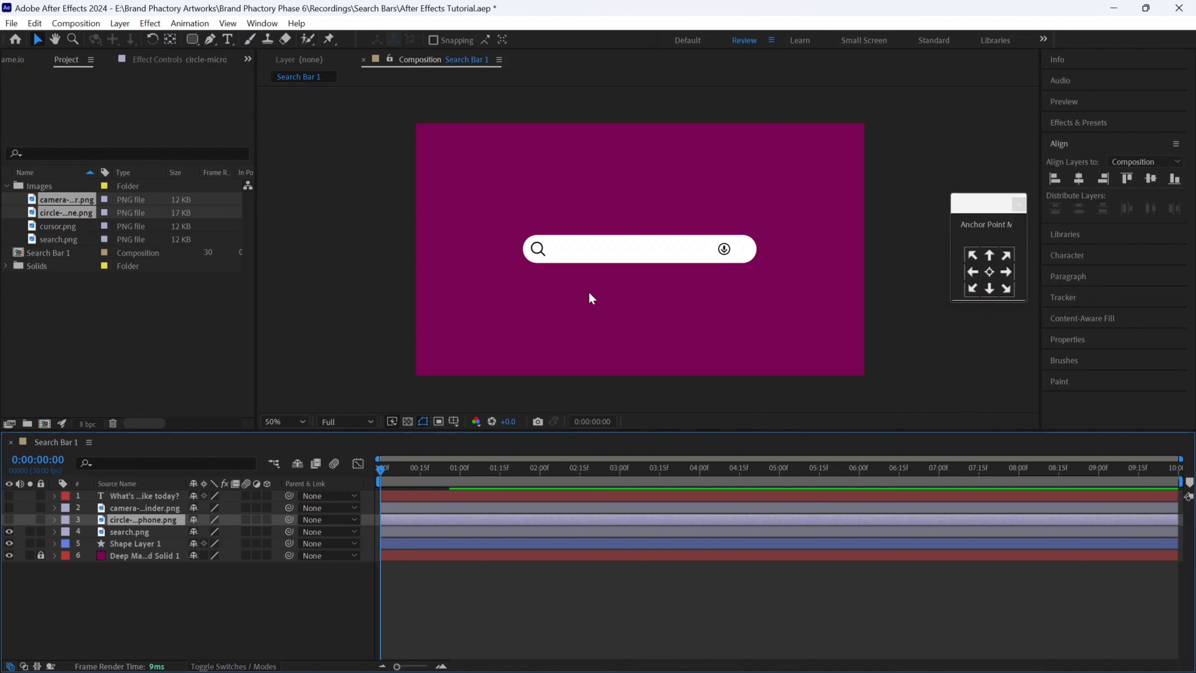
- Expand the bar's rectangle path properties and add a Size keyframe at 0:00:01:00
click(609, 259)
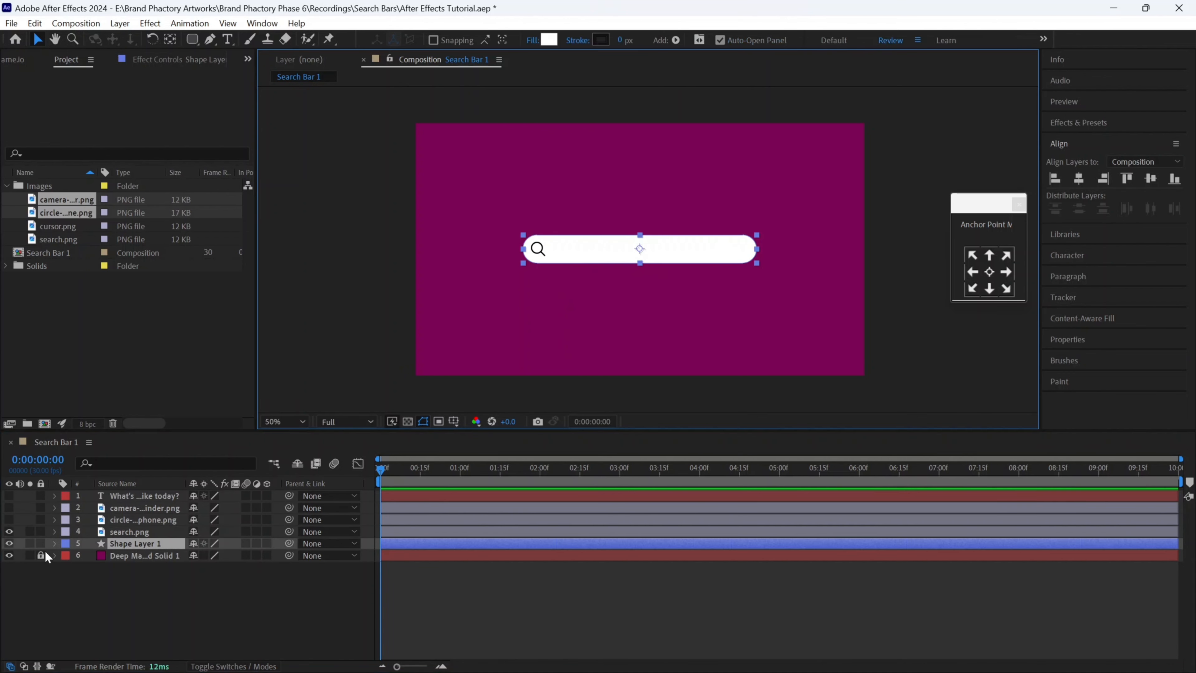
click(54, 543)
scroll(108, 572, down, 1)
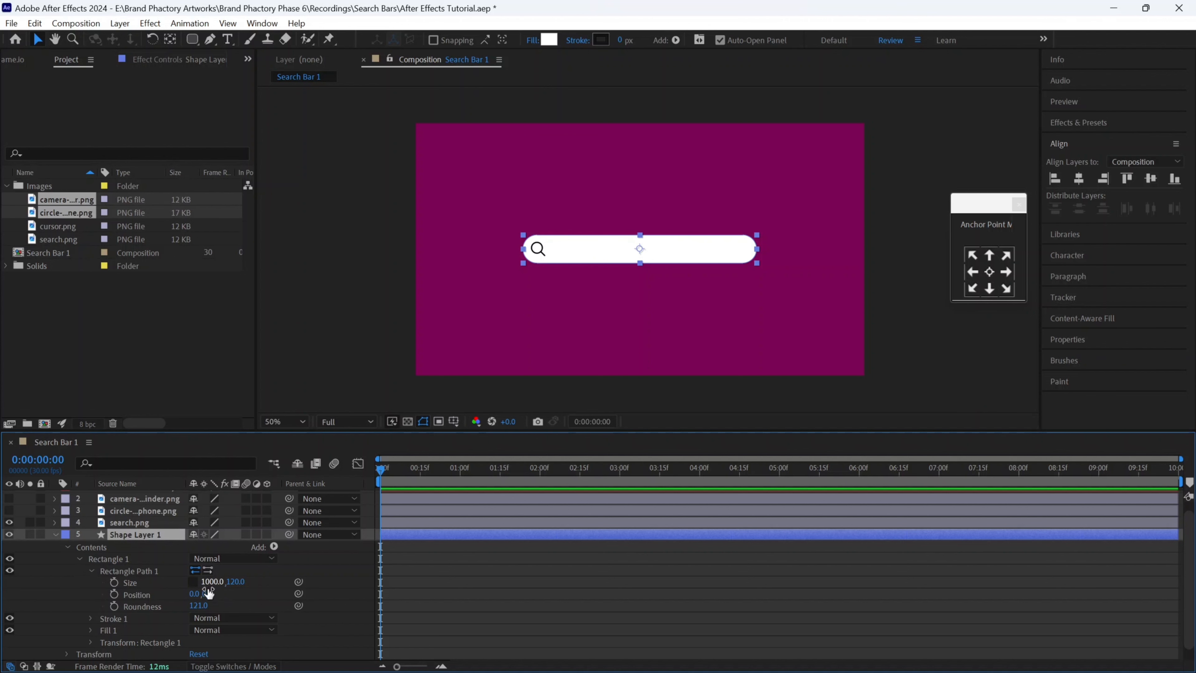
click(460, 476)
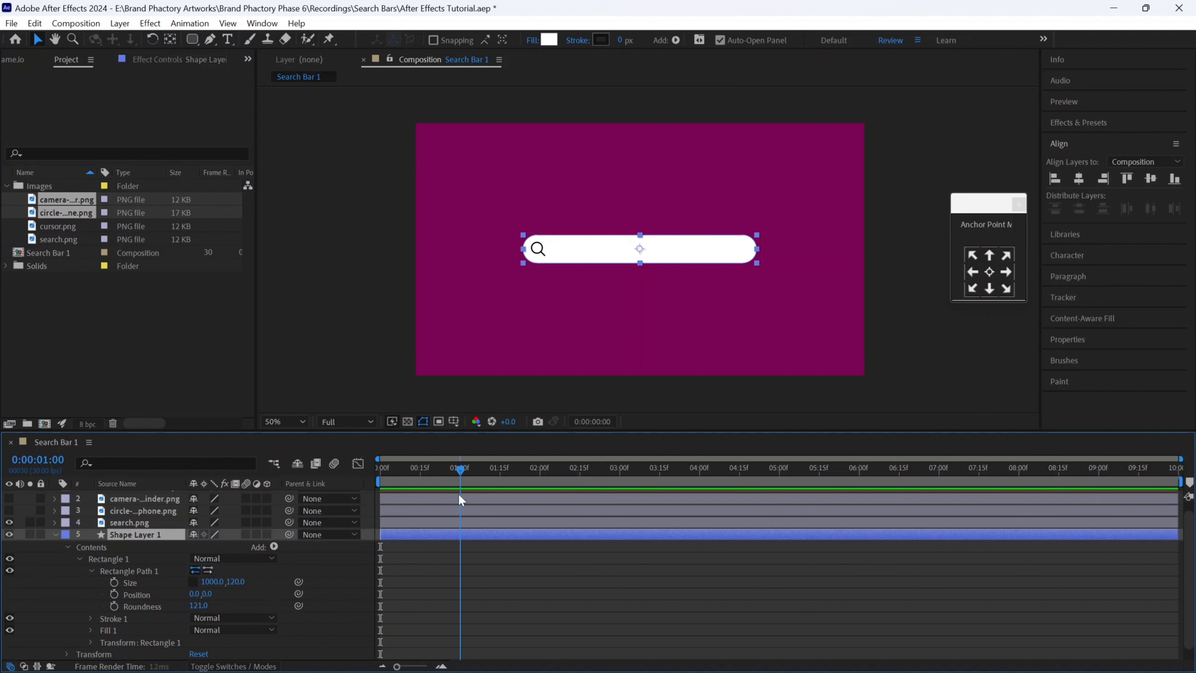
click(114, 582)
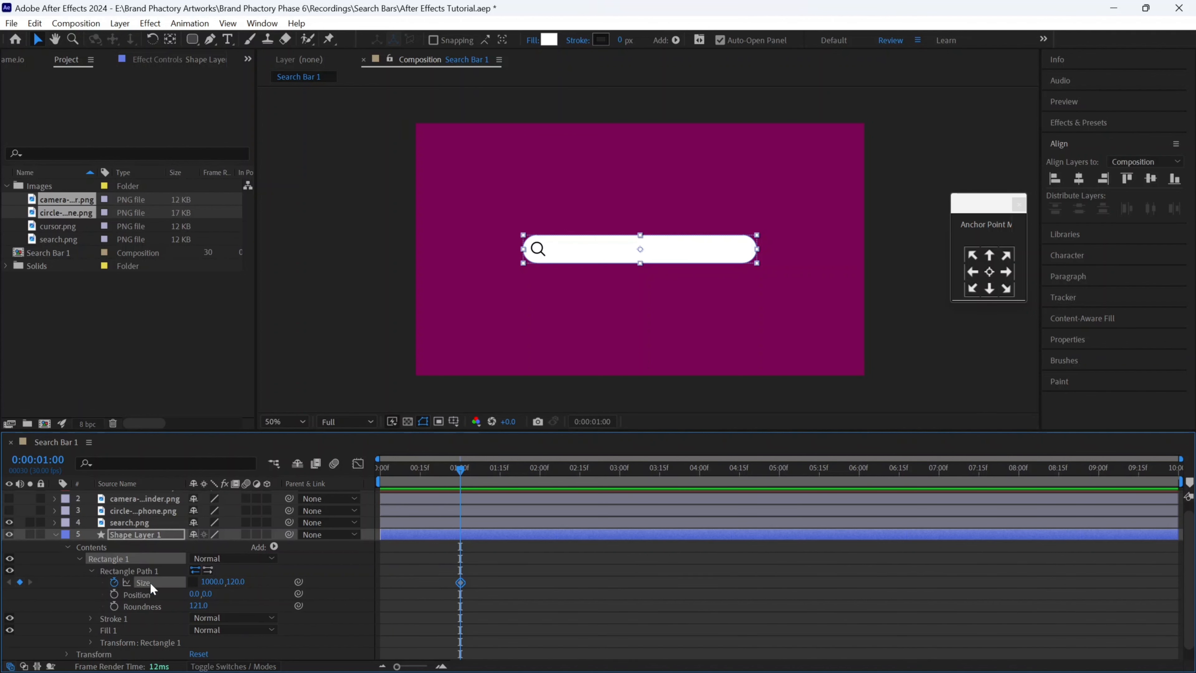
- At 0:00:00:00, set the width of the bar's rectangle path to 120
click(381, 473)
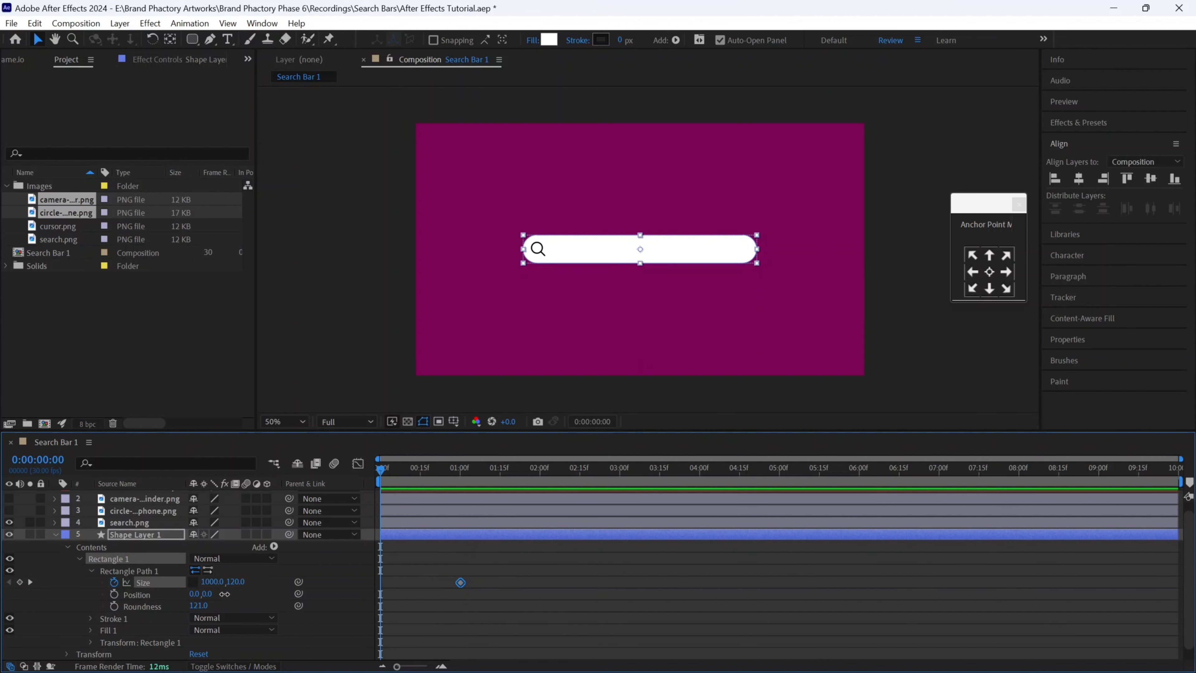
text(120)
key(Return)
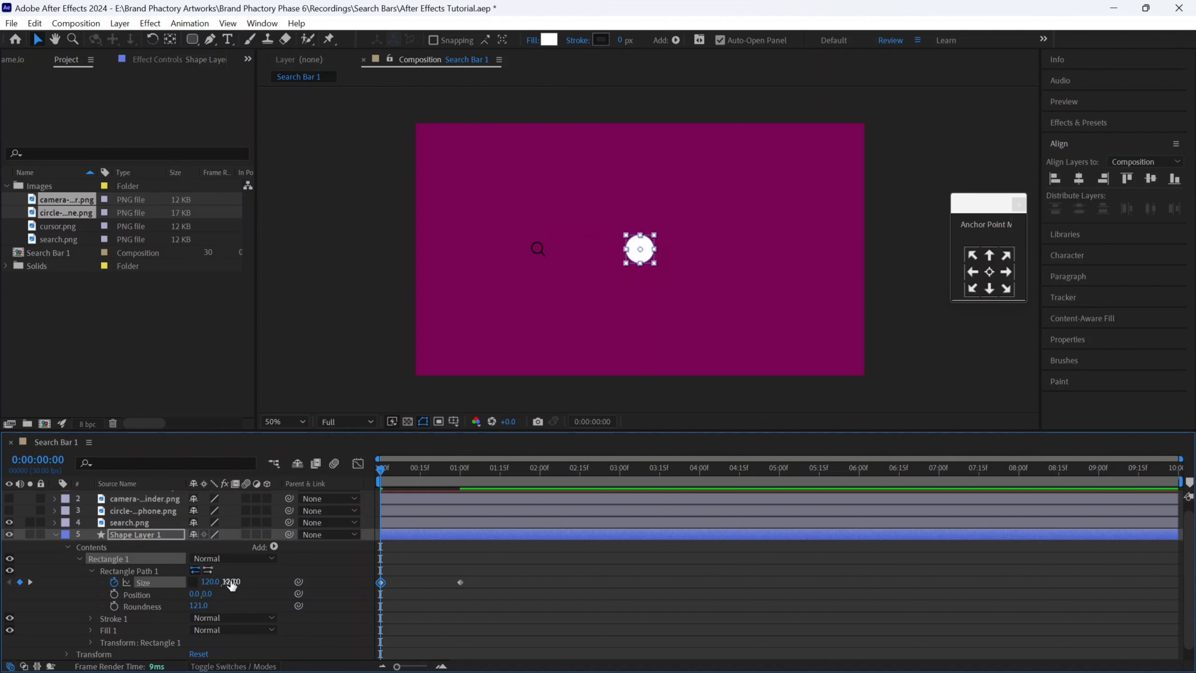
- Shift both of the bar's Size keyframes about one second later on the timeline
drag(488, 585, 461, 589)
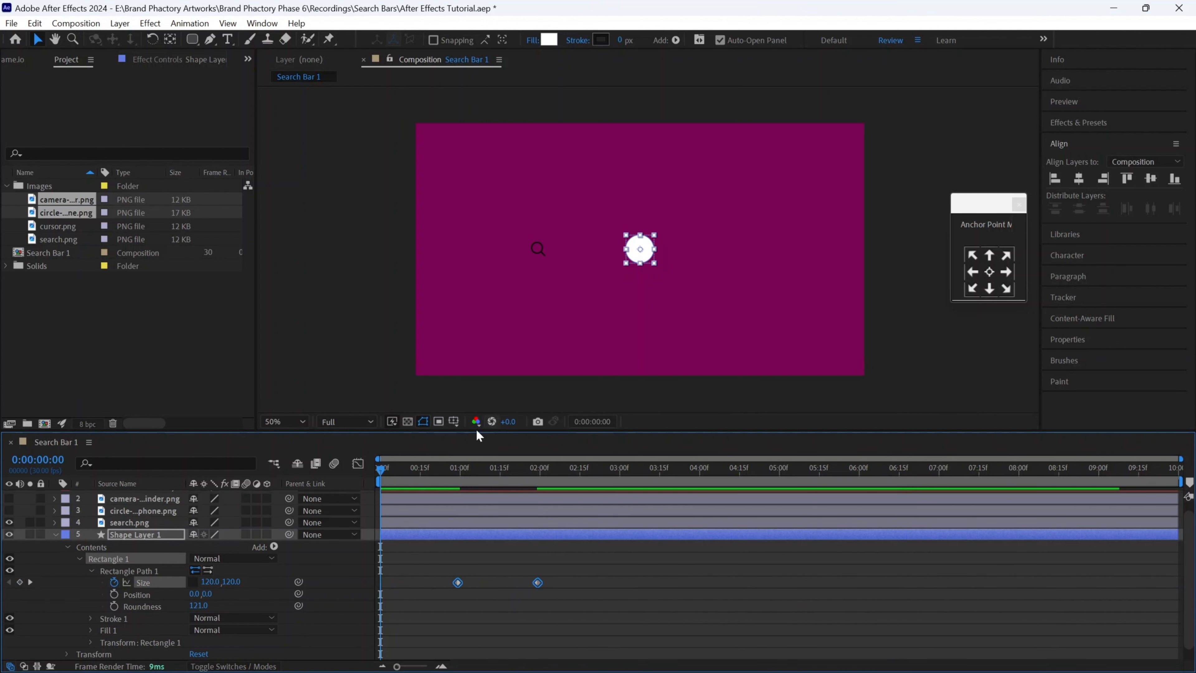
click(460, 473)
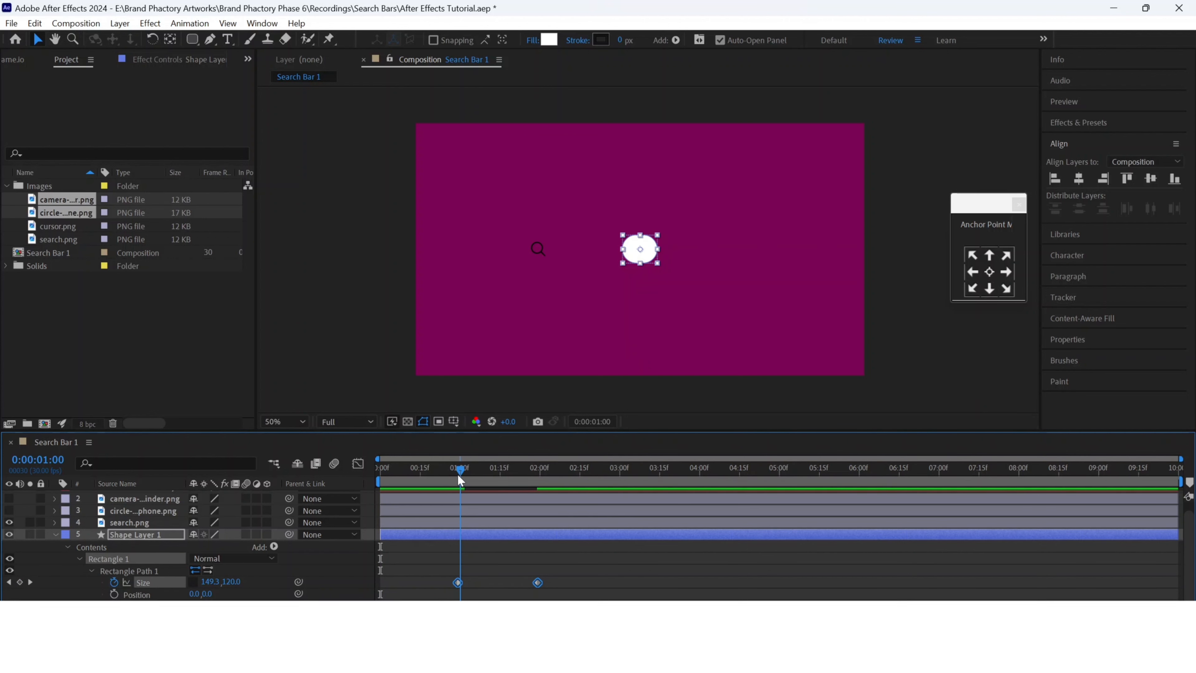
drag(458, 474, 455, 475)
drag(559, 576, 455, 603)
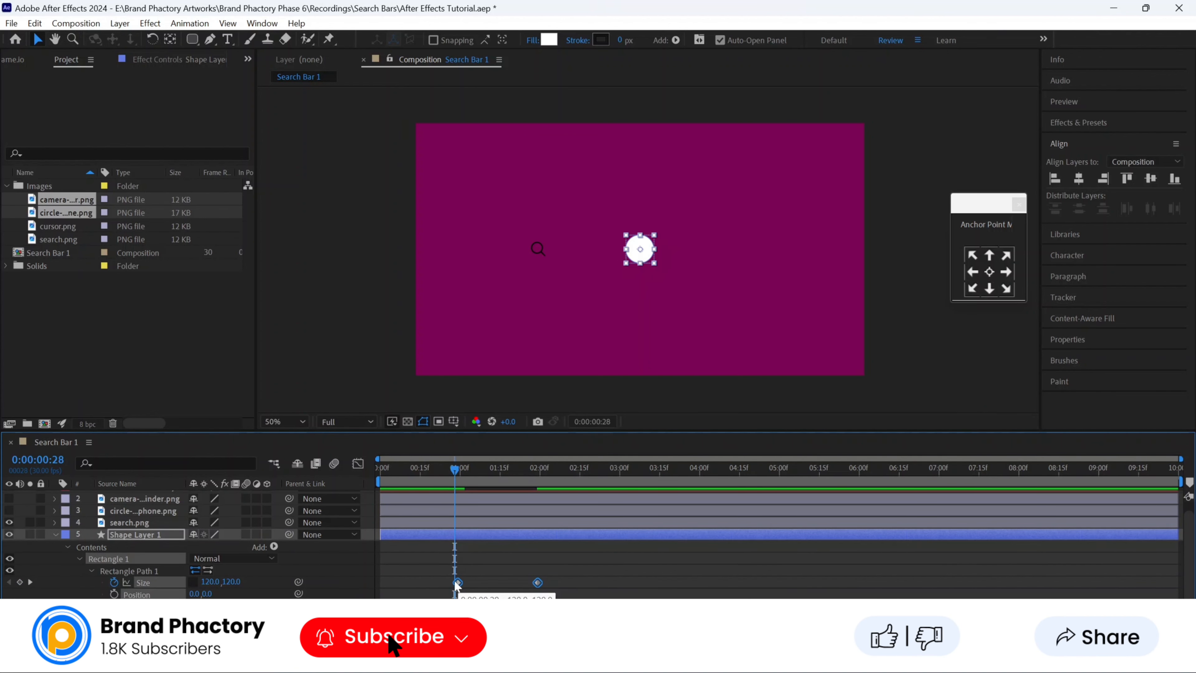
click(470, 564)
click(405, 536)
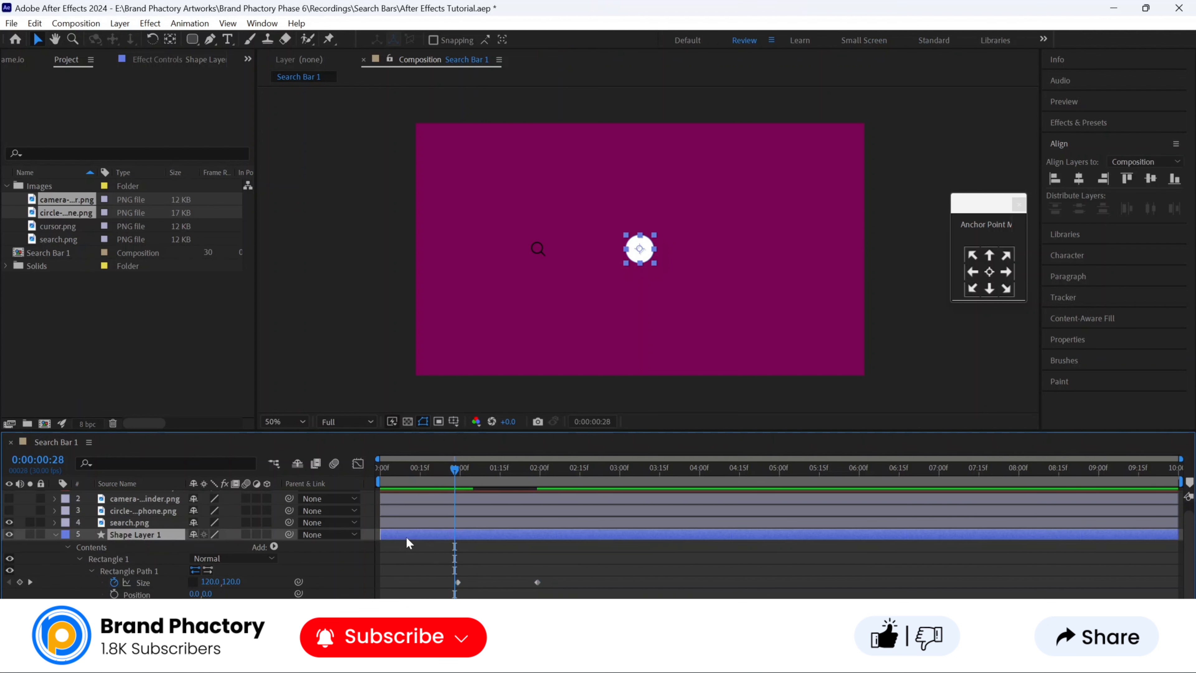
- Reveal the magnifier layer's Position and add a keyframe at 0:00:01:29
click(426, 522)
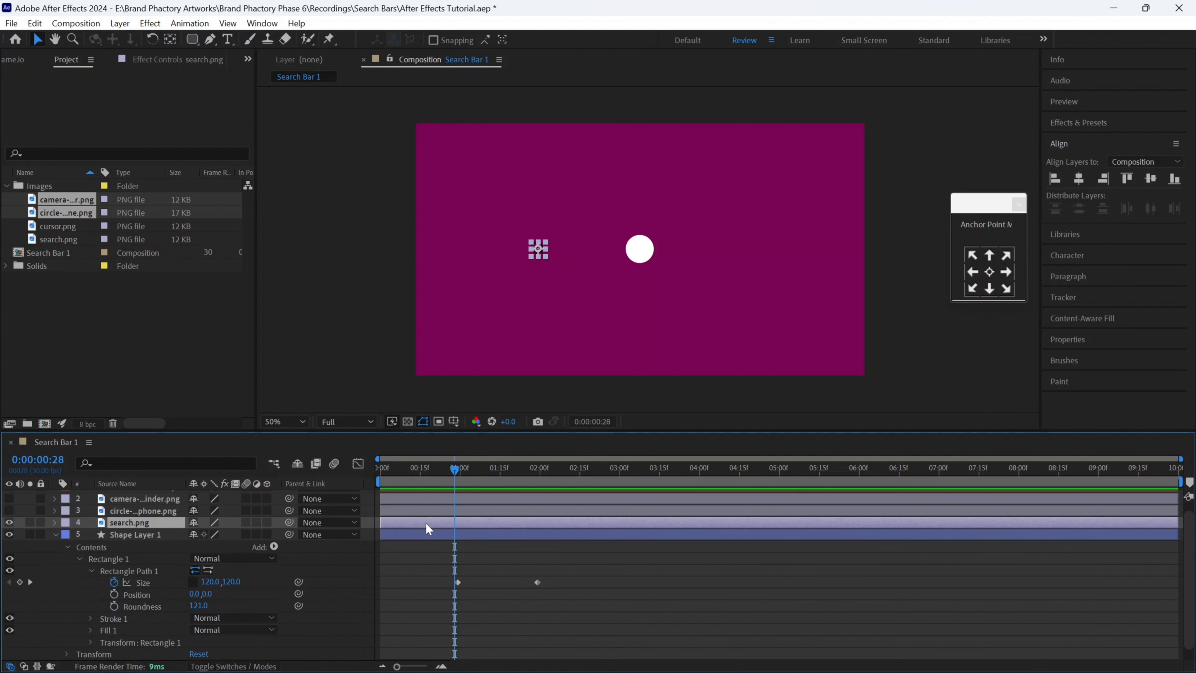
key(p)
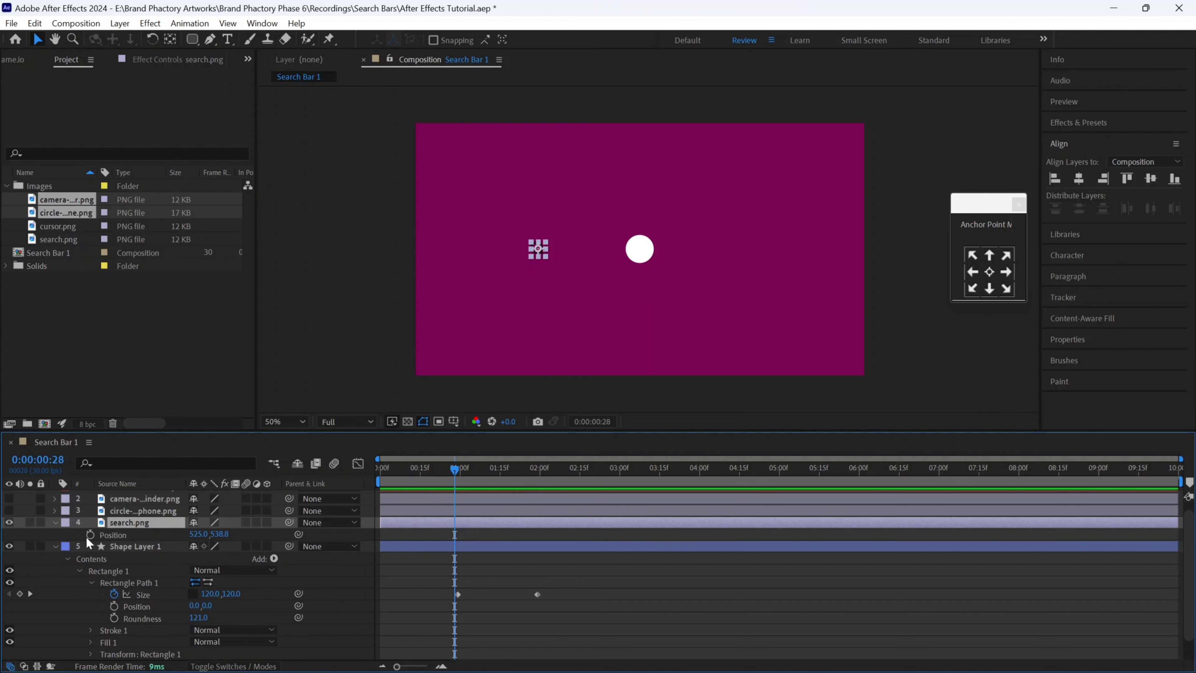
click(540, 471)
click(537, 470)
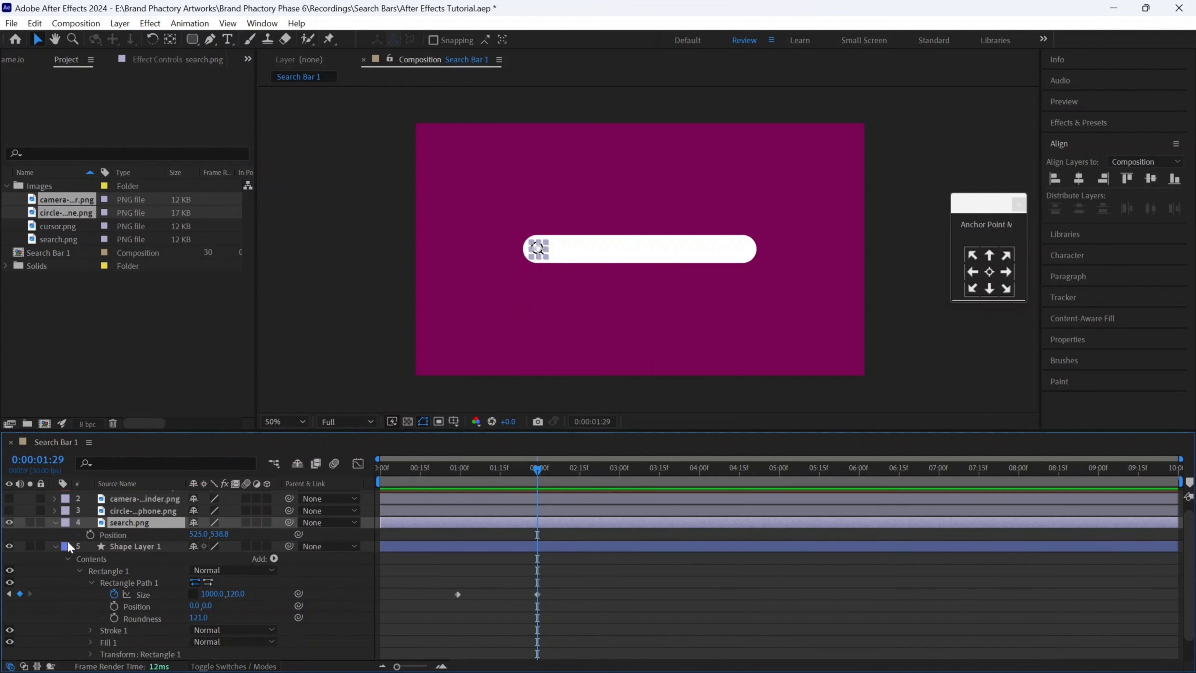
click(91, 535)
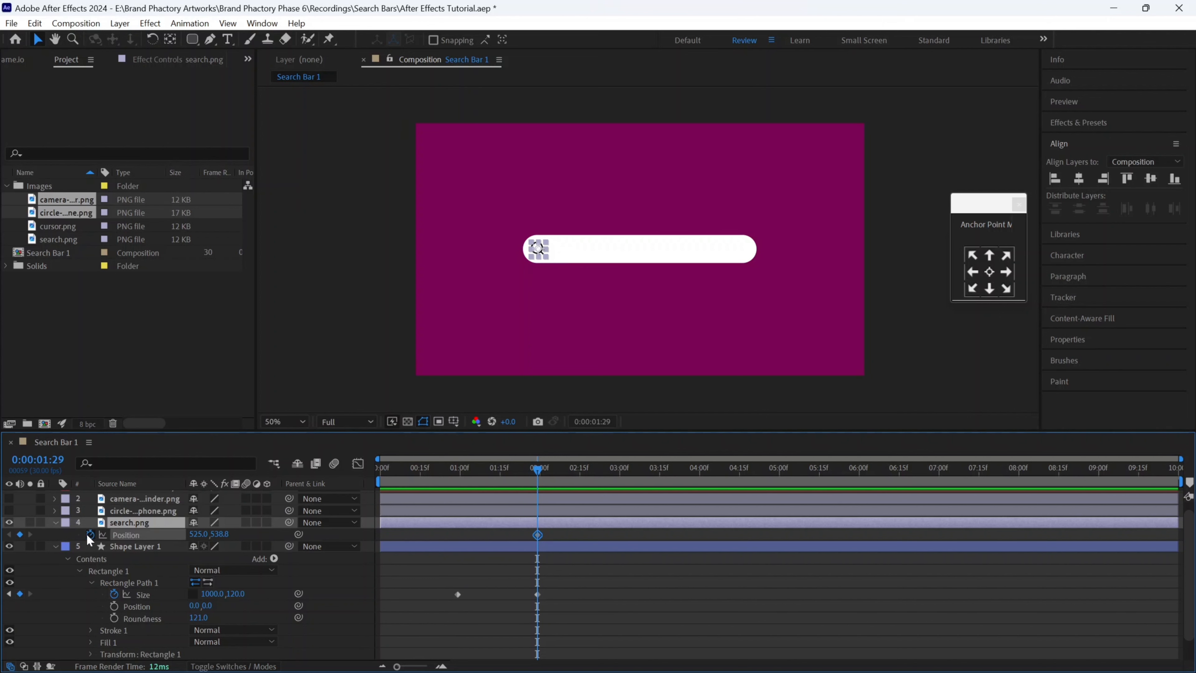
- Move the bar's first Size keyframe to 0:00:01:00, and centre the magnifier horizontally in the composition at that time
click(459, 472)
click(456, 473)
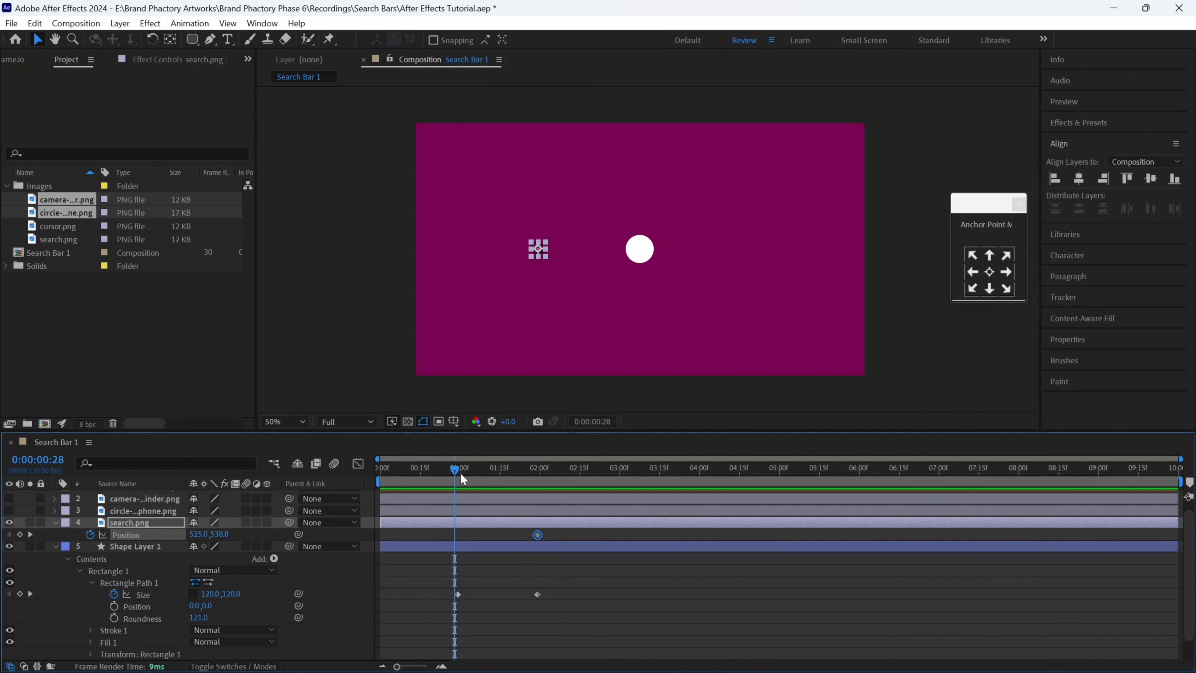
click(460, 473)
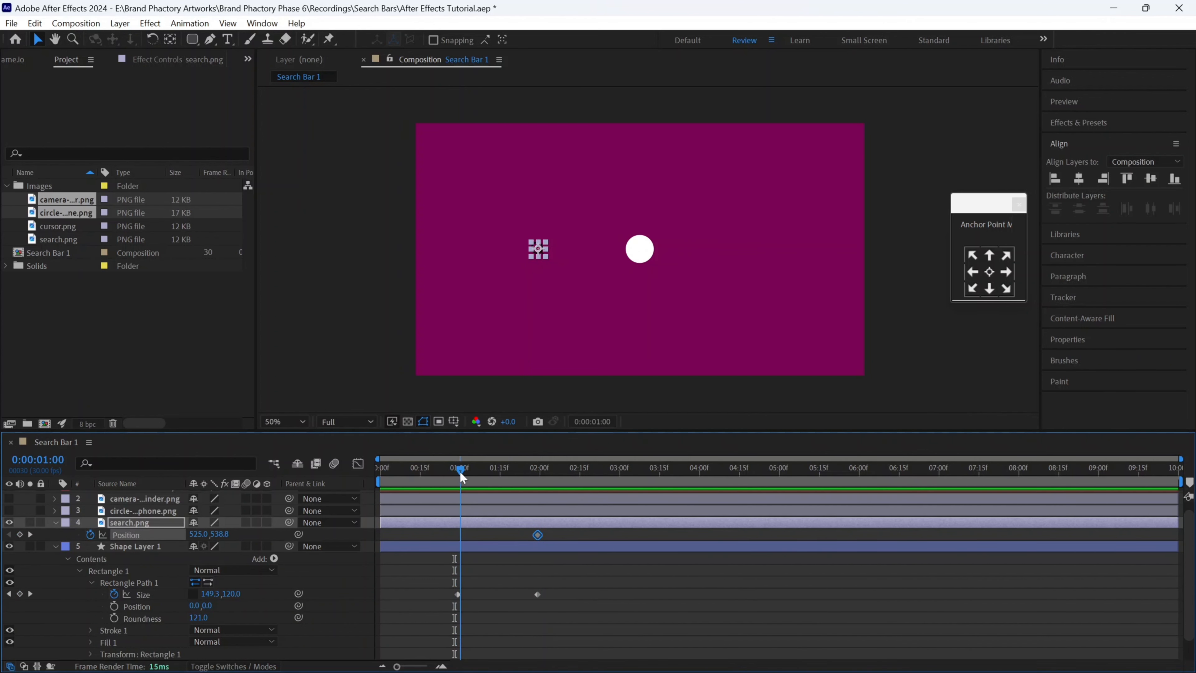
click(458, 594)
drag(459, 594, 461, 594)
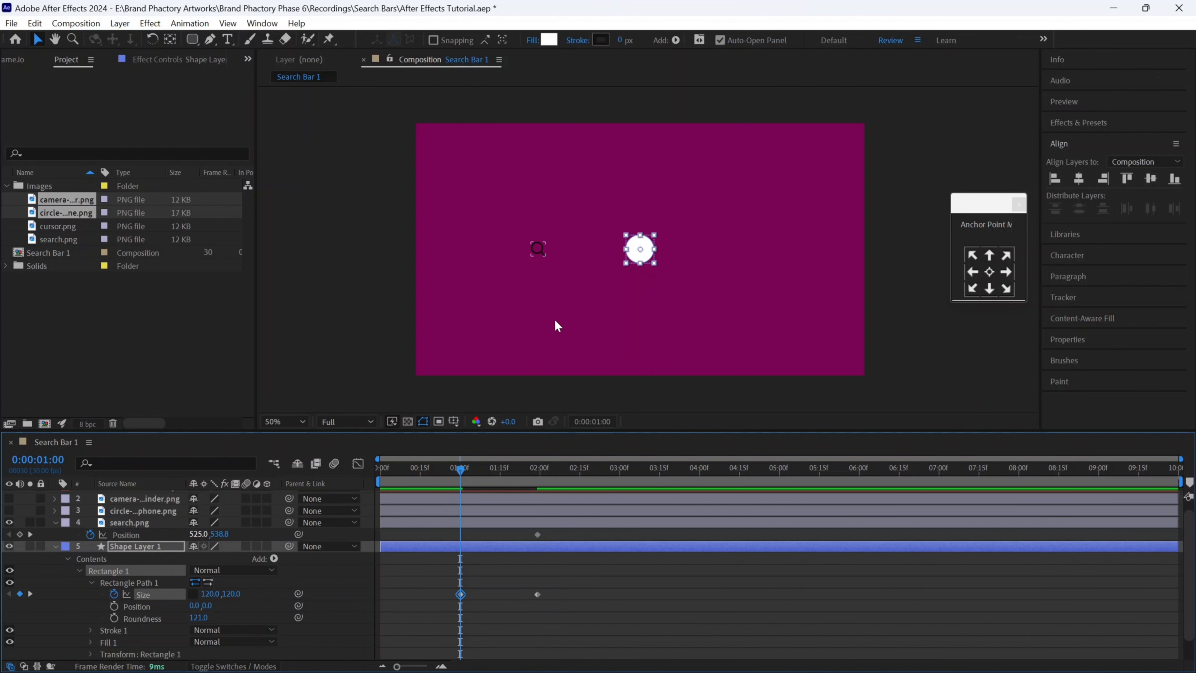
click(537, 257)
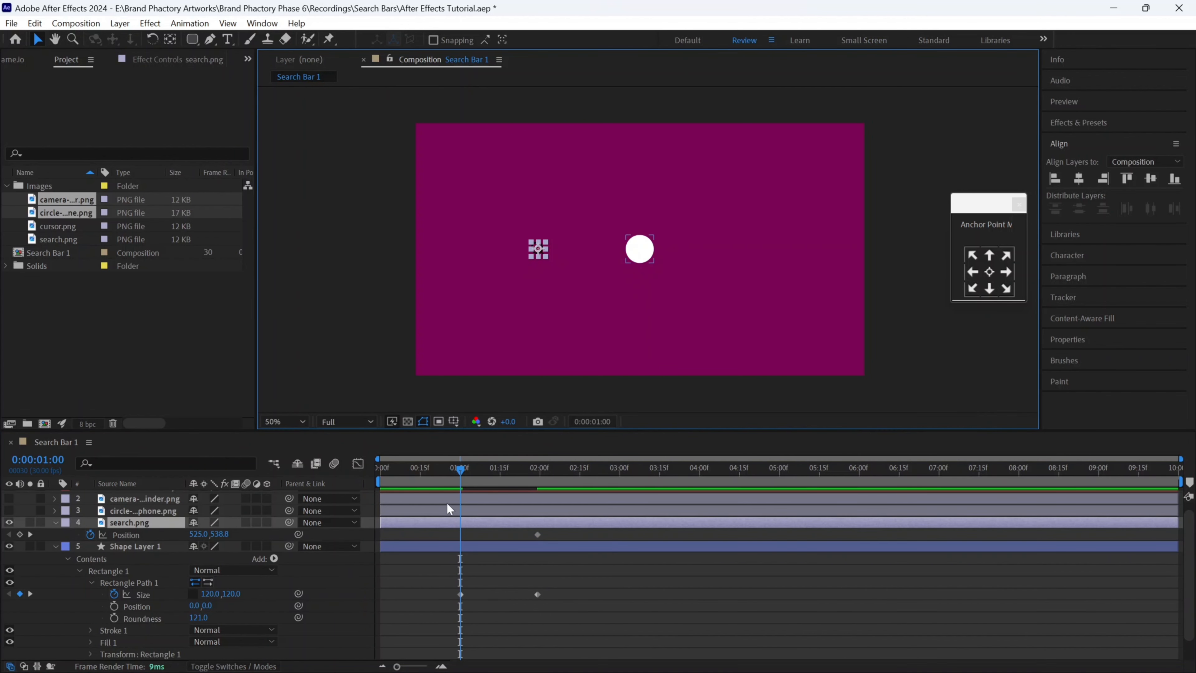
click(1079, 178)
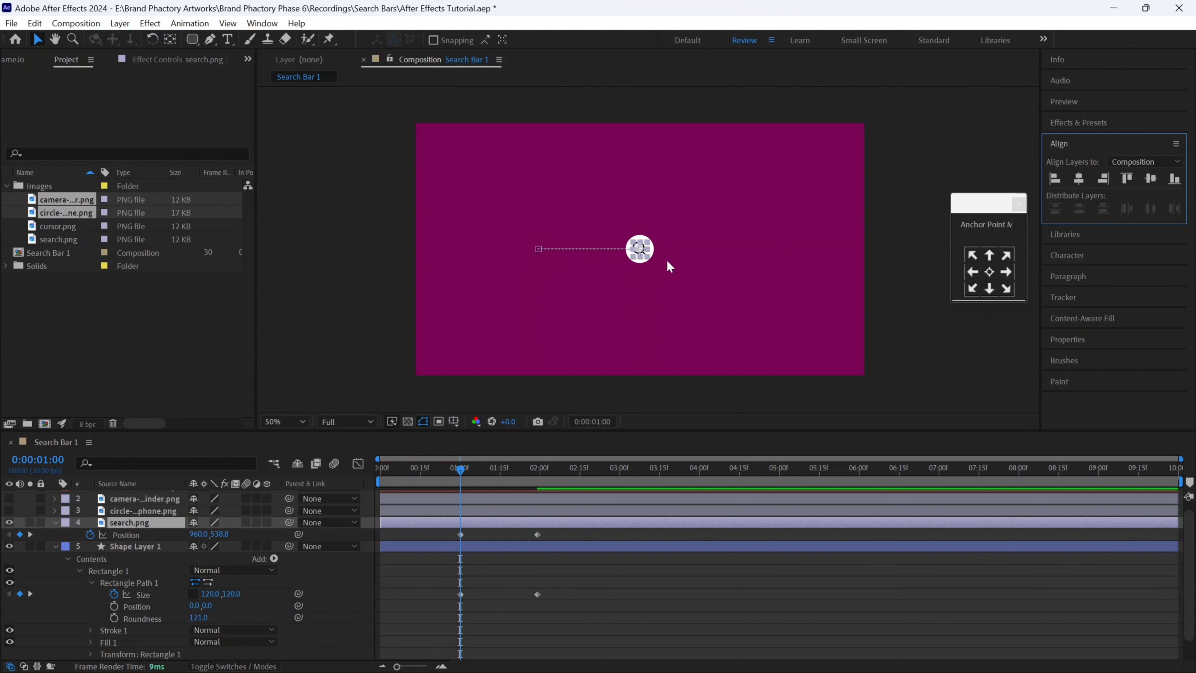
- Reveal Scale on the bar and magnifier layers and add a Scale keyframe to each at 0:00:01:00
click(654, 271)
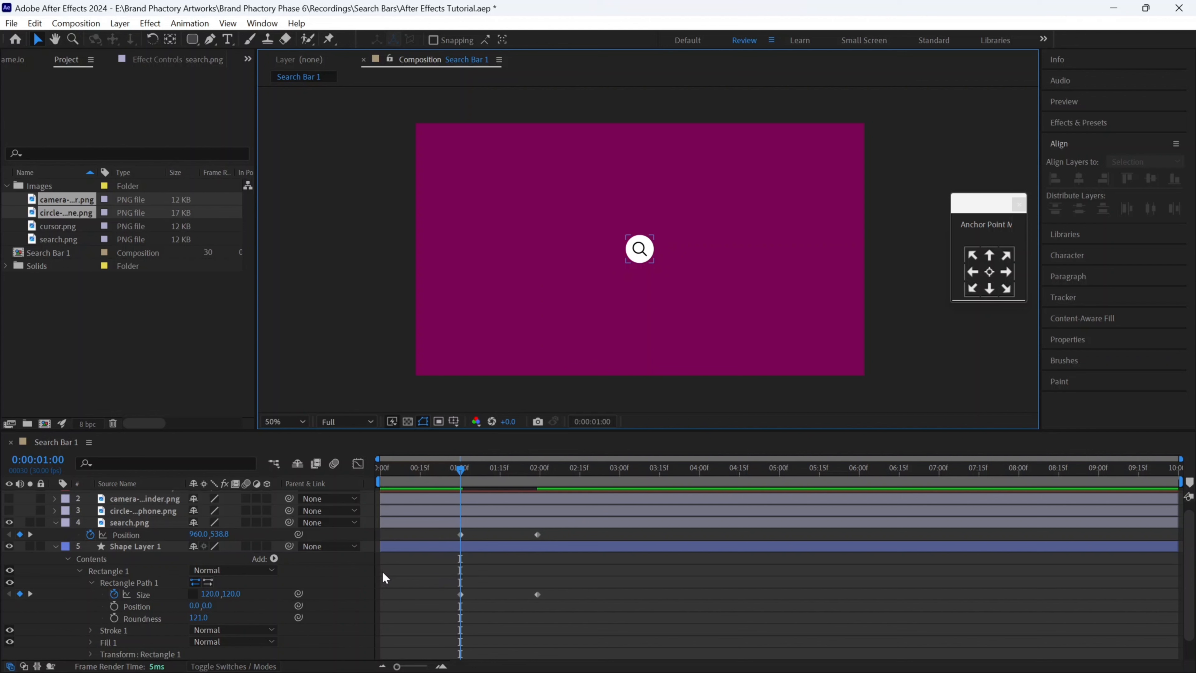
click(56, 545)
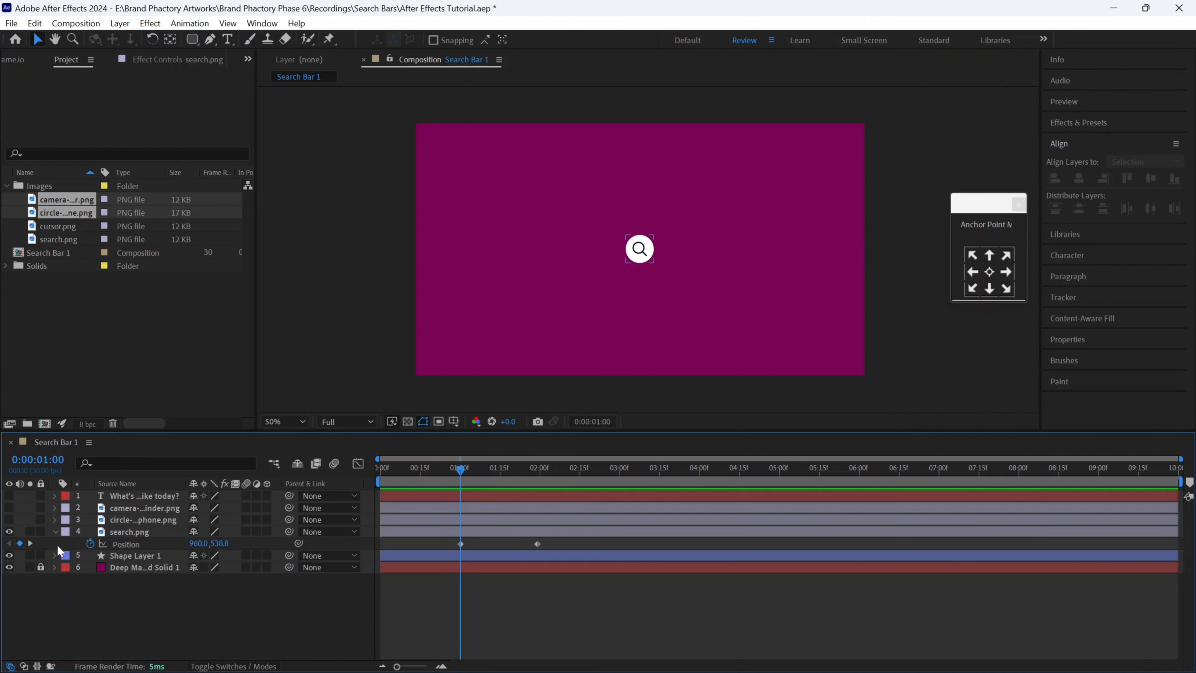
click(149, 555)
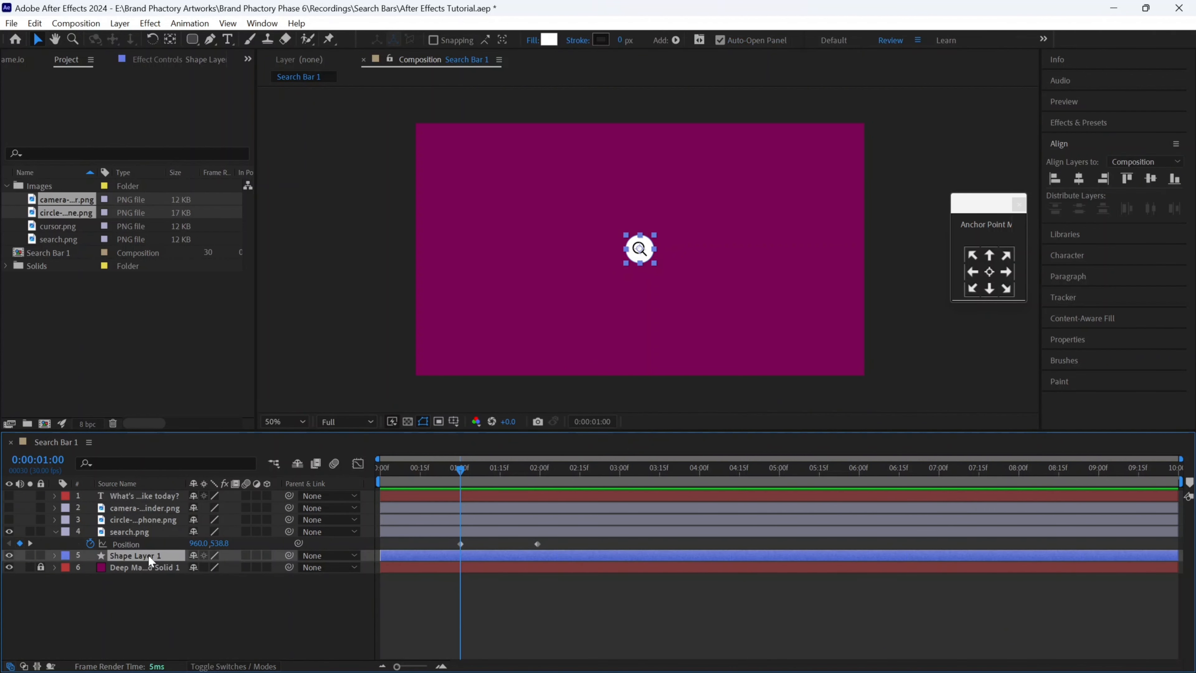
key(s)
click(145, 533)
key(shift+s)
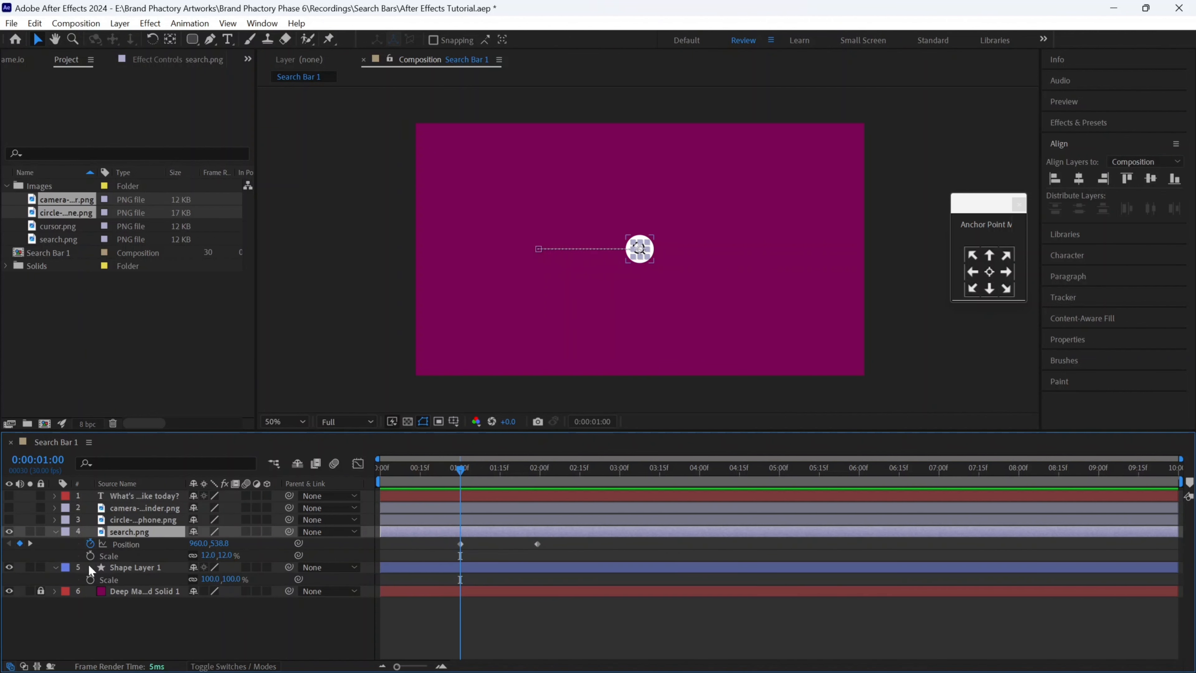
click(90, 555)
click(90, 579)
key(Home)
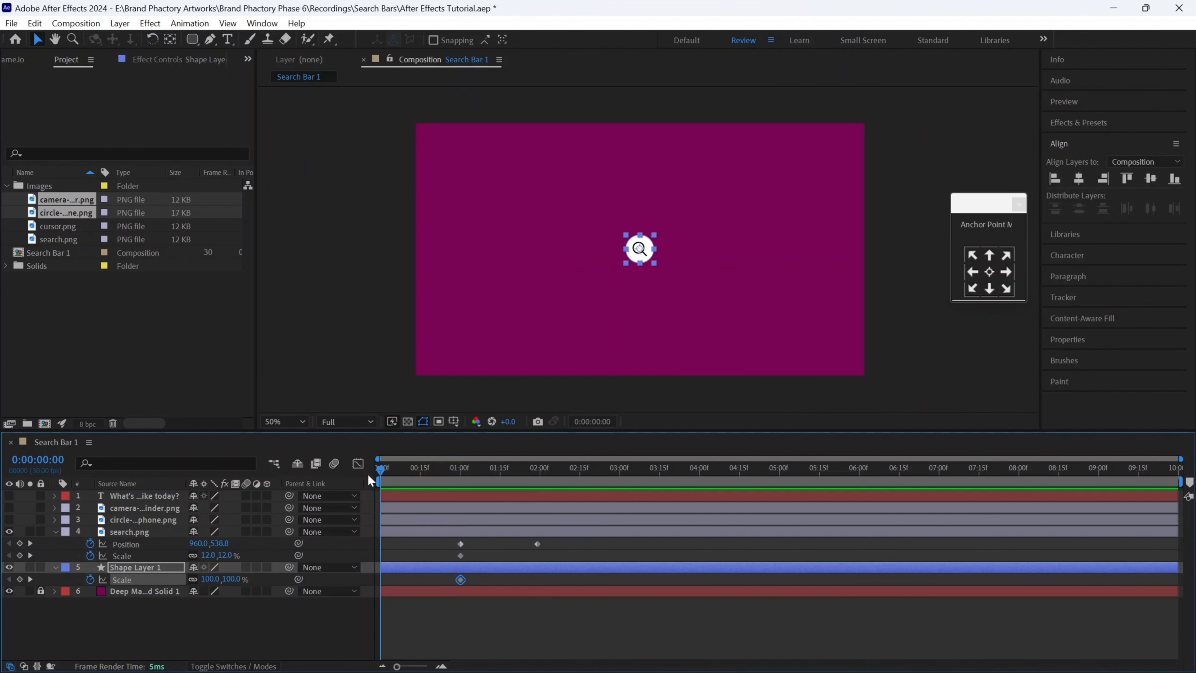
click(209, 555)
text(0)
key(Return)
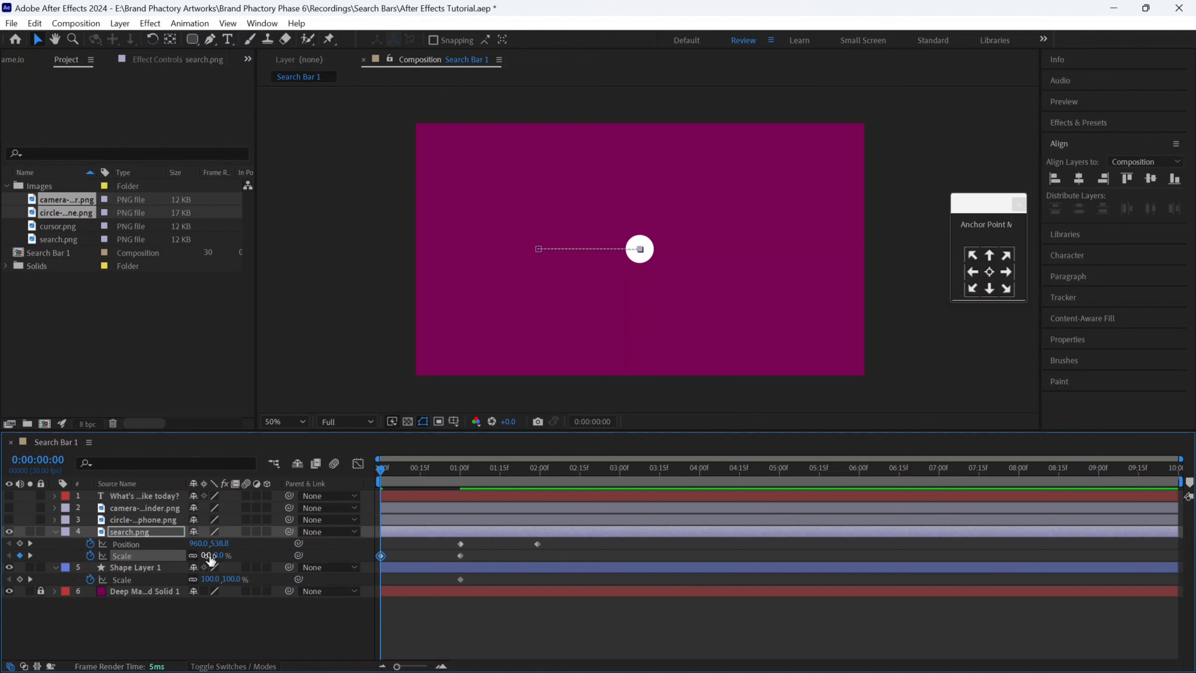
key(ctrl+z)
- Select both the bar and magnifier layers and centre their anchor points at 0:00:01:00
ctrl+click(146, 532)
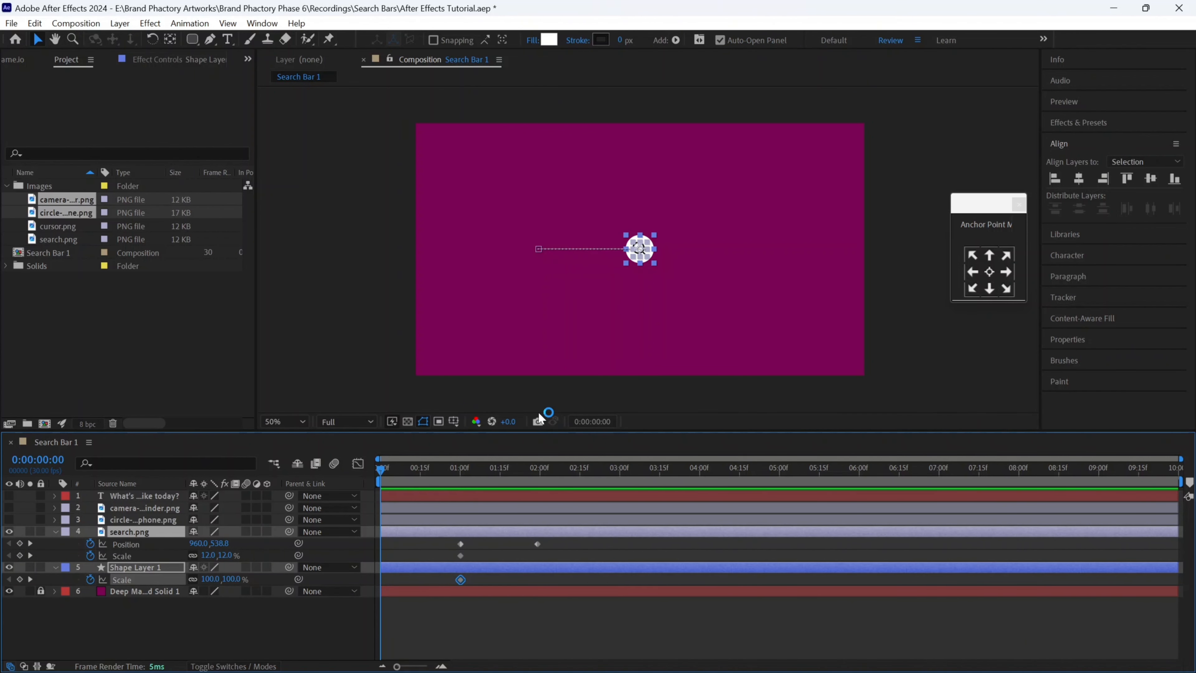
drag(437, 473, 461, 471)
click(991, 274)
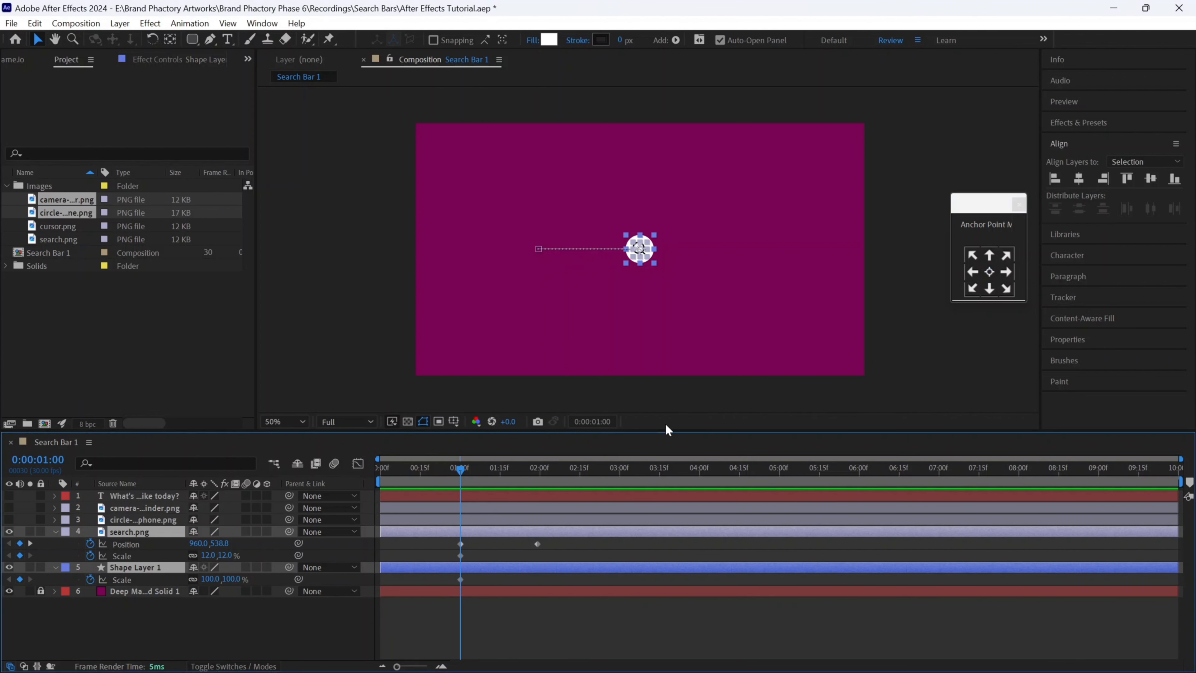
- At 0:00:00:00, set the Scale of both the bar and the magnifier to 0%
click(381, 469)
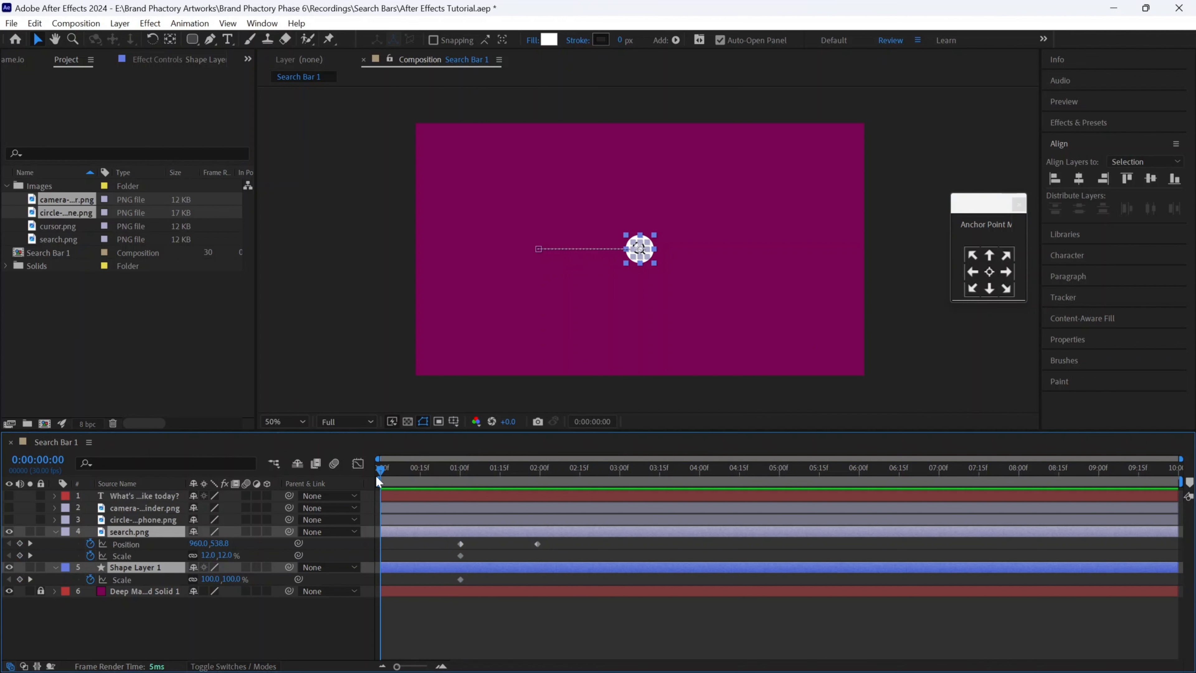
click(208, 555)
text(0)
key(Return)
- Apply Easy Ease to the magnifier's Position and Scale keyframes and the bar's Scale keyframes
drag(549, 542, 371, 586)
right_click(461, 583)
mouse_move(541, 639)
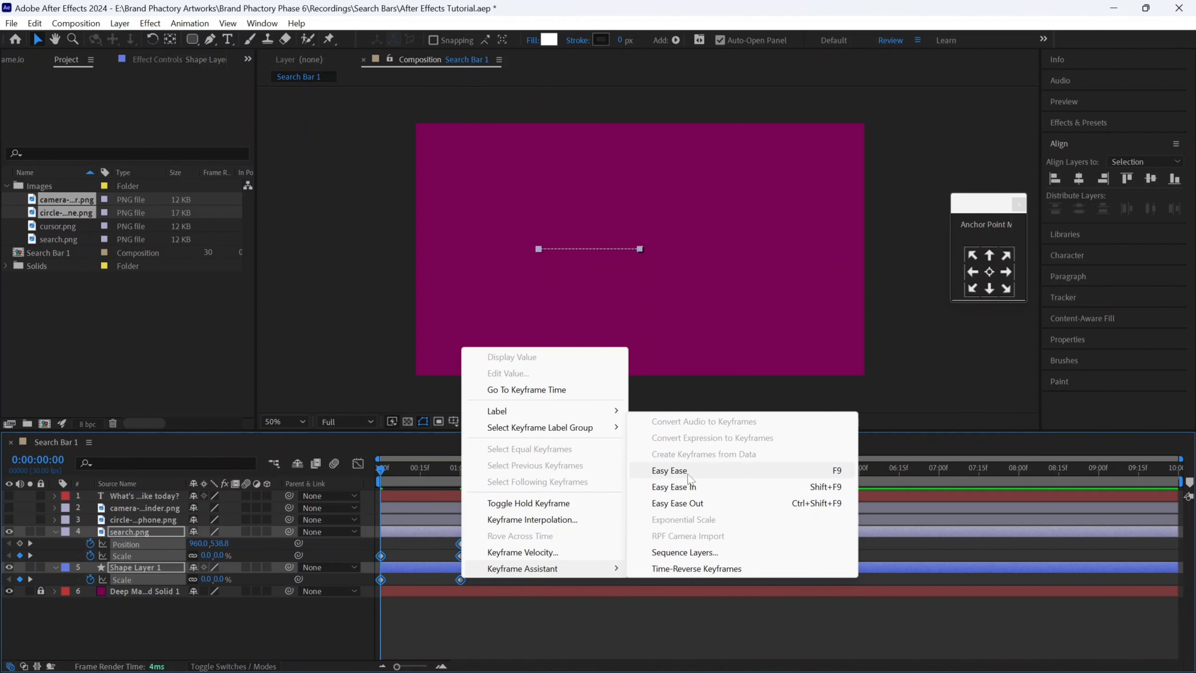
click(682, 463)
- In the speed graph, pull the selected keyframes' easing handles inward to give the magnifier's Position curve a sharp central peak
click(358, 463)
right_click(560, 552)
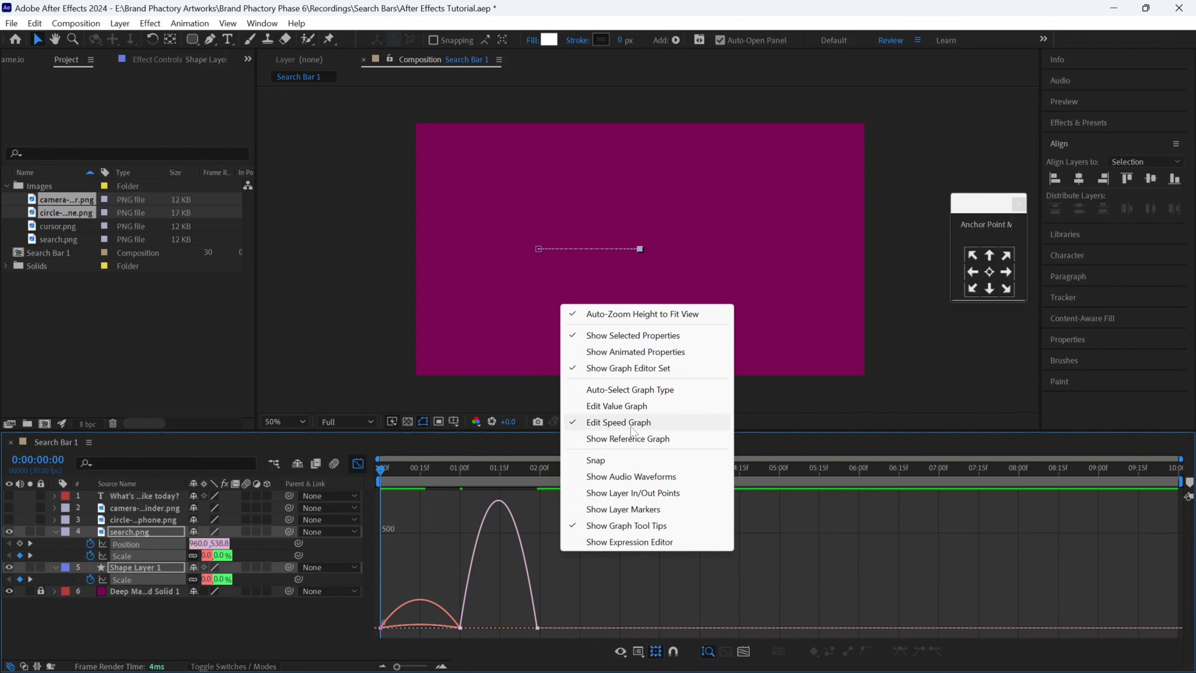
drag(574, 598, 412, 652)
click(441, 666)
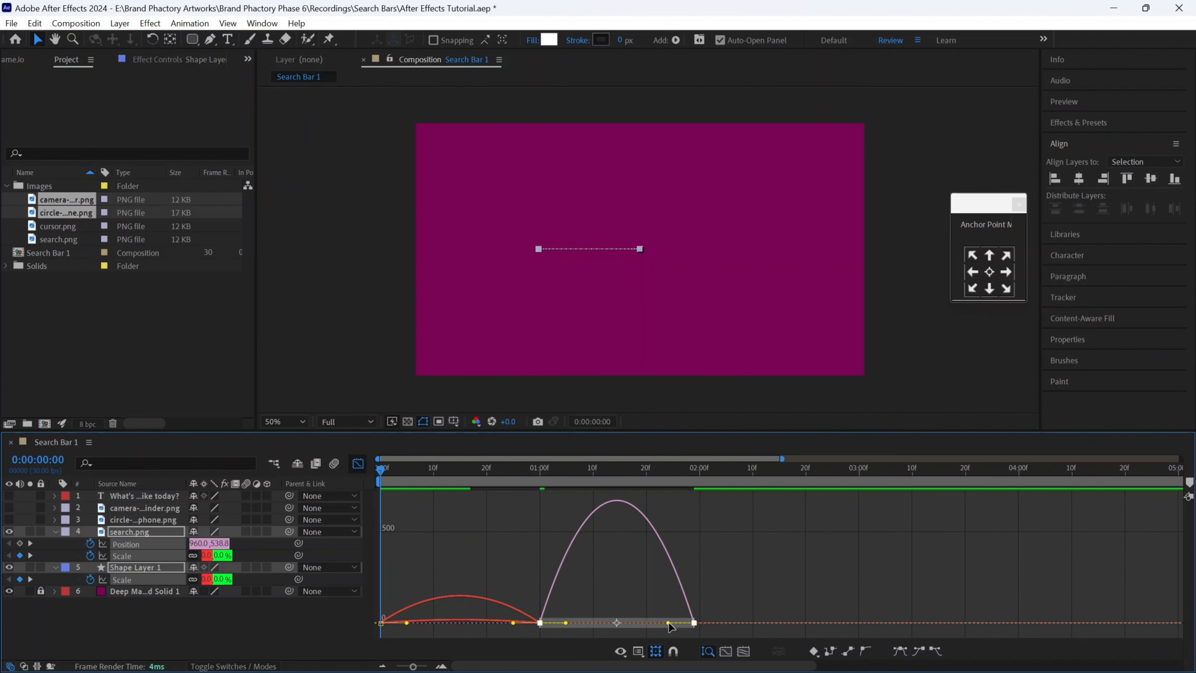
drag(668, 623, 643, 625)
drag(565, 622, 597, 622)
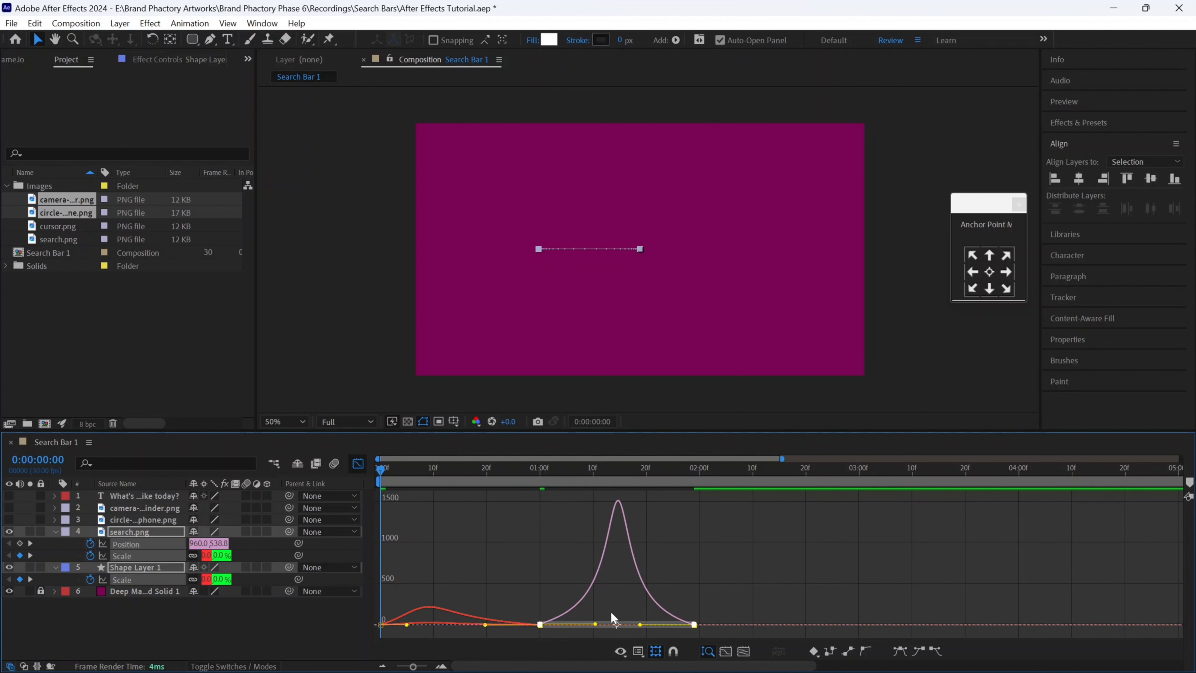
click(358, 463)
- Delay the magnifier's first Scale keyframe to about 0:00:00:07 and preview the animation from the start
click(133, 532)
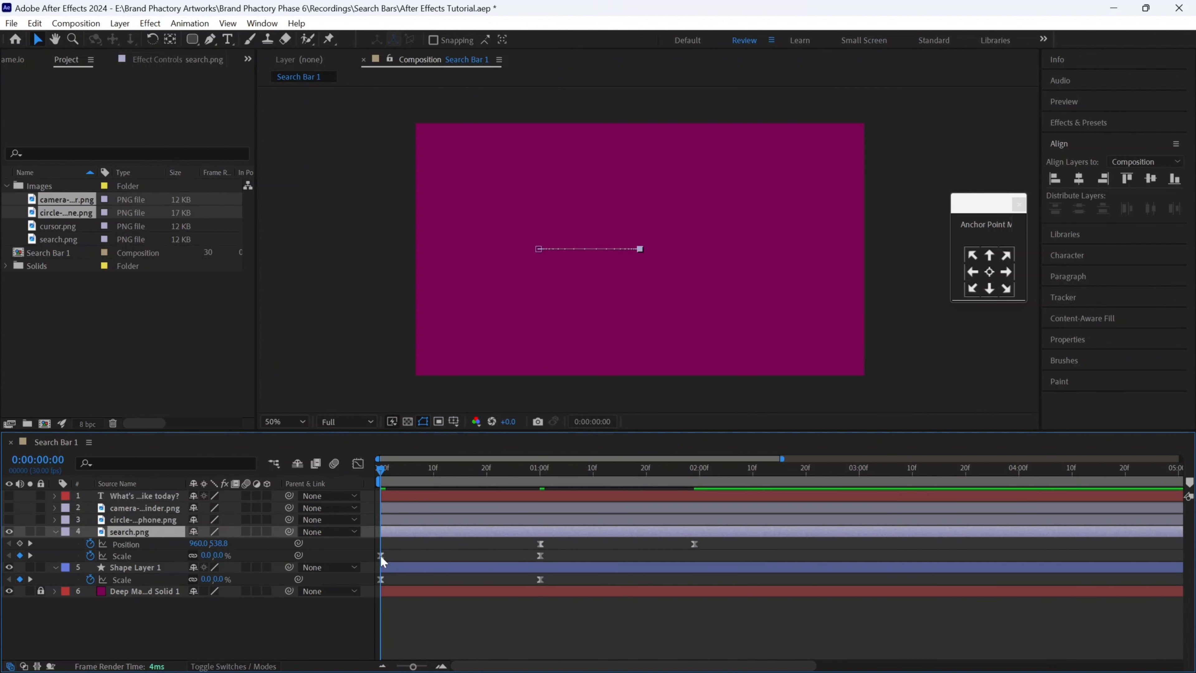
drag(382, 557, 420, 556)
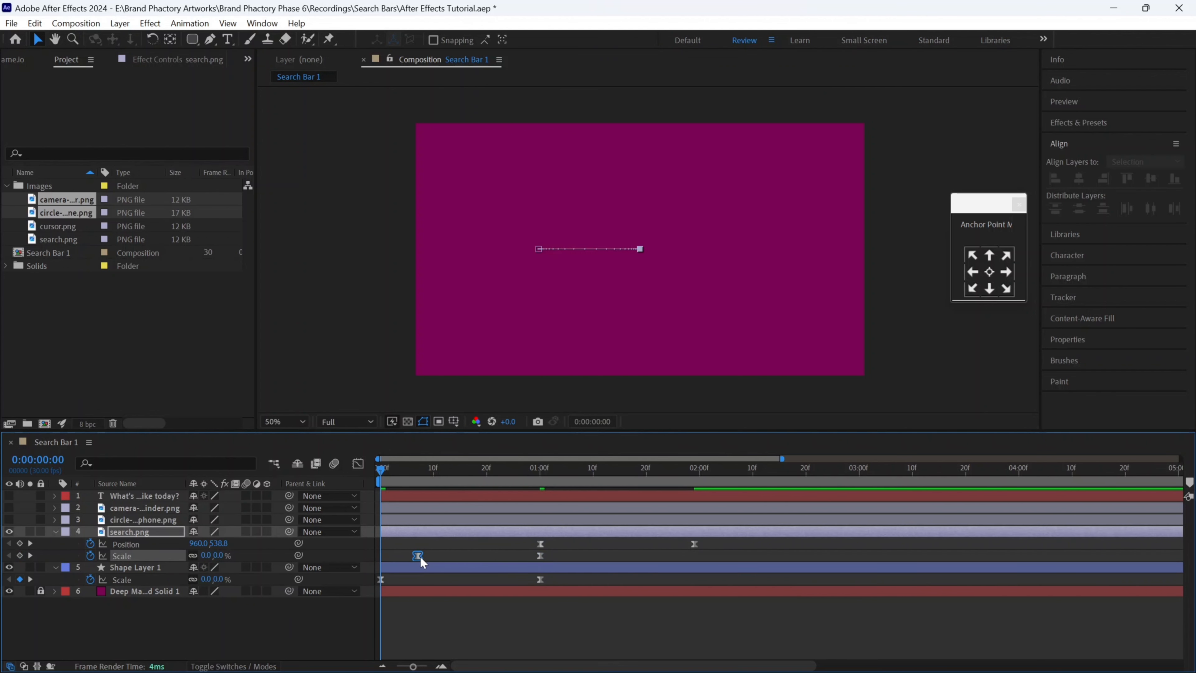
key(space)
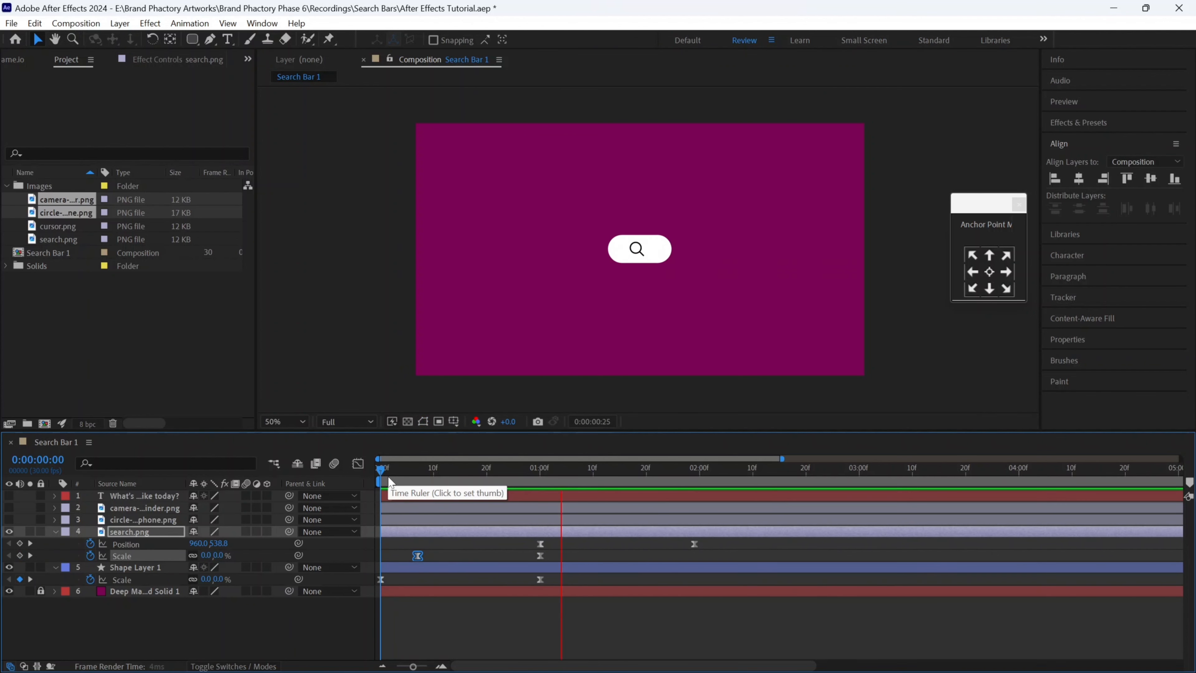
click(381, 476)
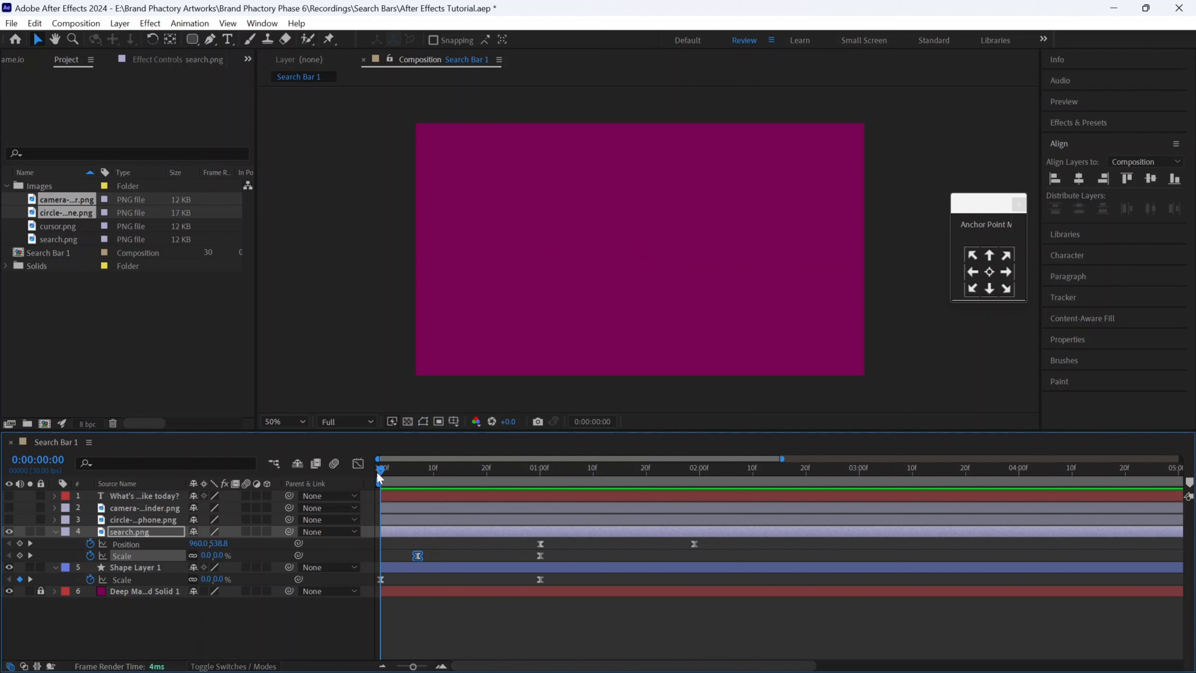
key(space)
key(space)
- Delay the magnifier's first Position keyframe to about 0:00:01:06 and play the animation from the start
click(542, 547)
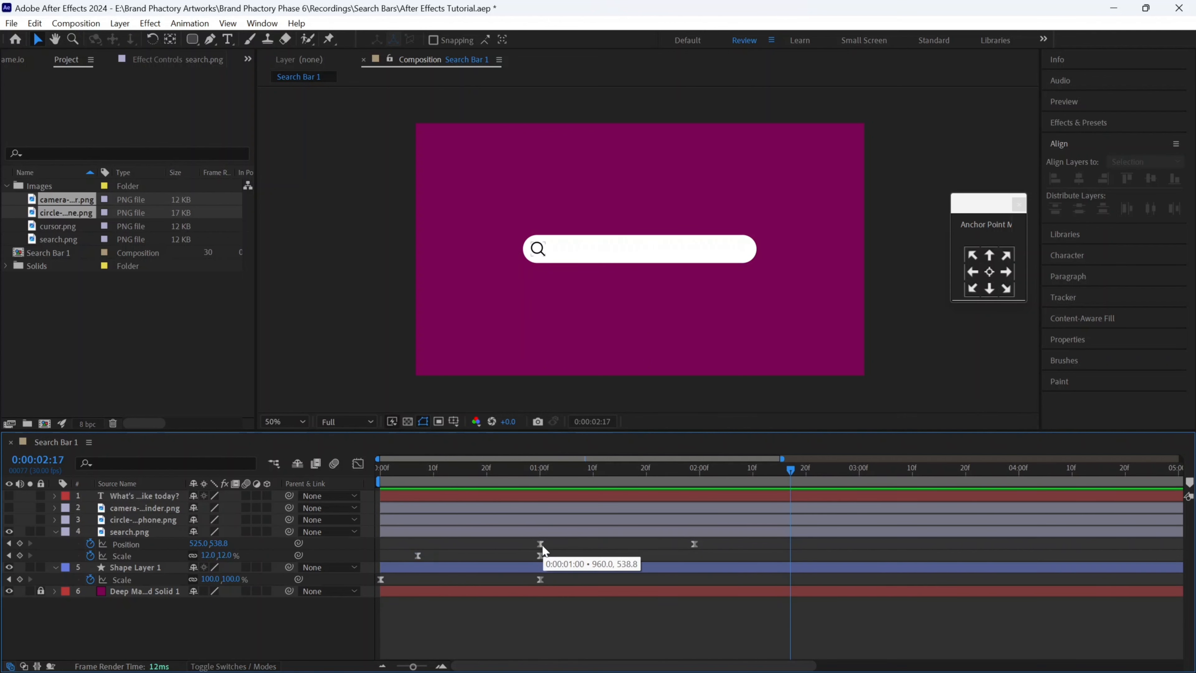
drag(541, 544, 572, 543)
click(629, 471)
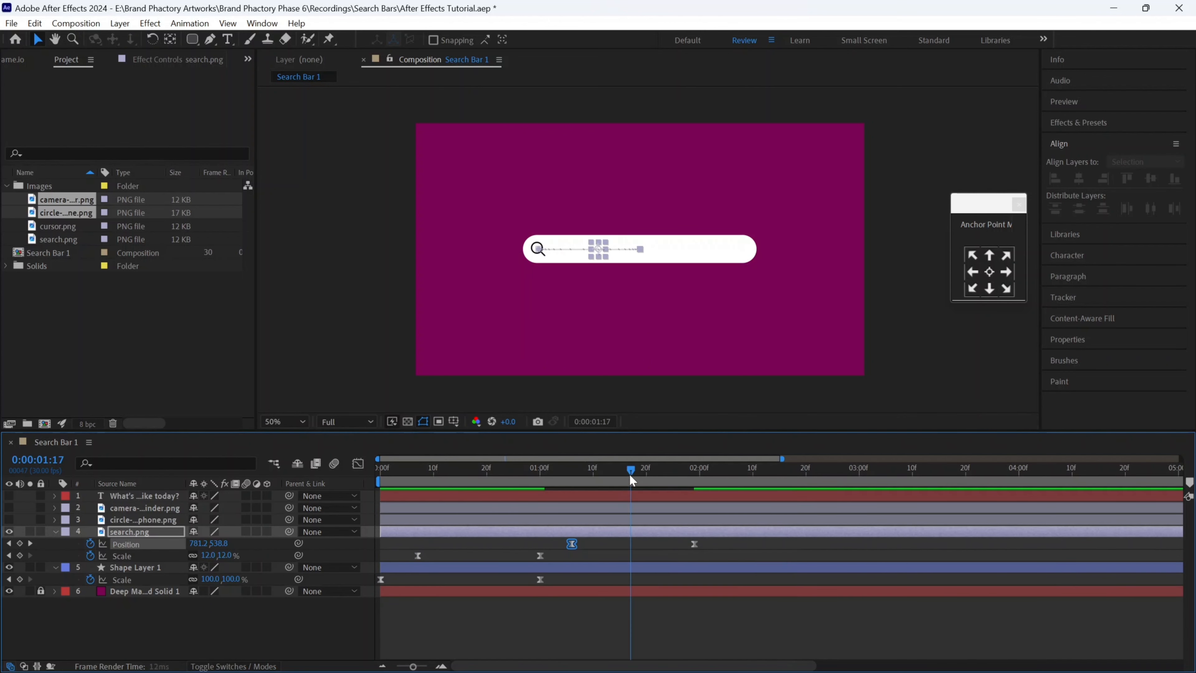
click(389, 467)
key(space)
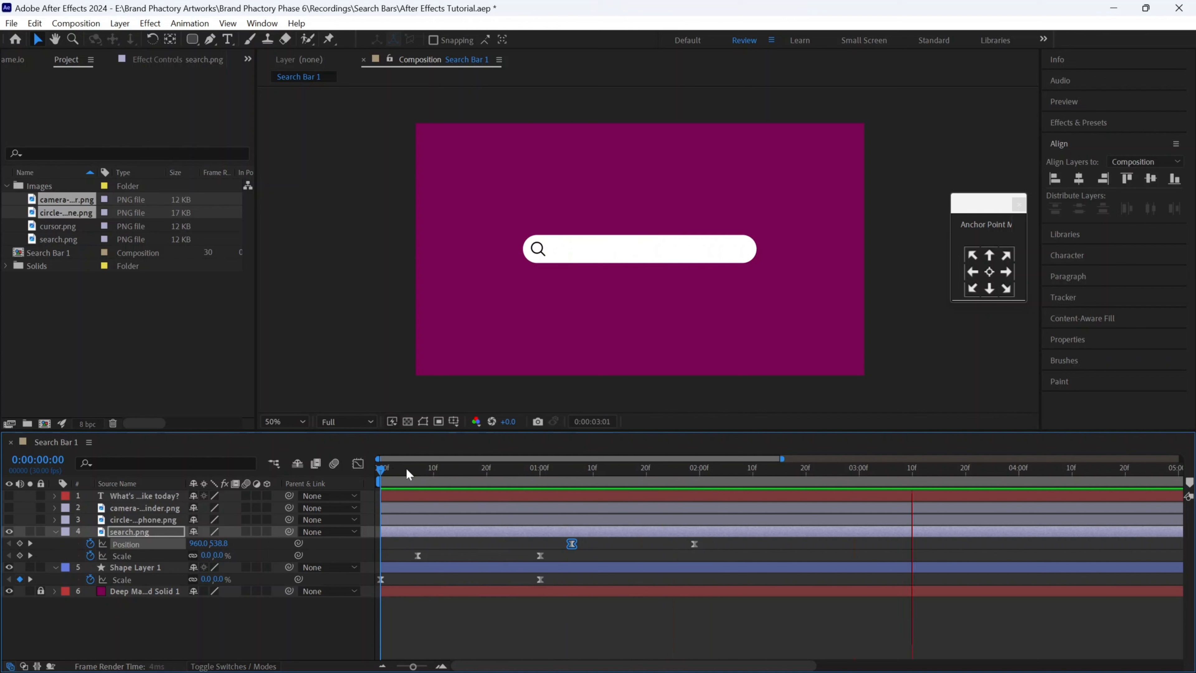
- Reveal the bar's animated properties and apply Easy Ease to its two Size keyframes
click(552, 566)
key(u)
drag(516, 575, 715, 588)
right_click(693, 580)
mouse_move(721, 569)
click(894, 471)
- Pull both easing handles of the bar's Size speed curve inward for a sharper peak, and preview the animation
click(358, 463)
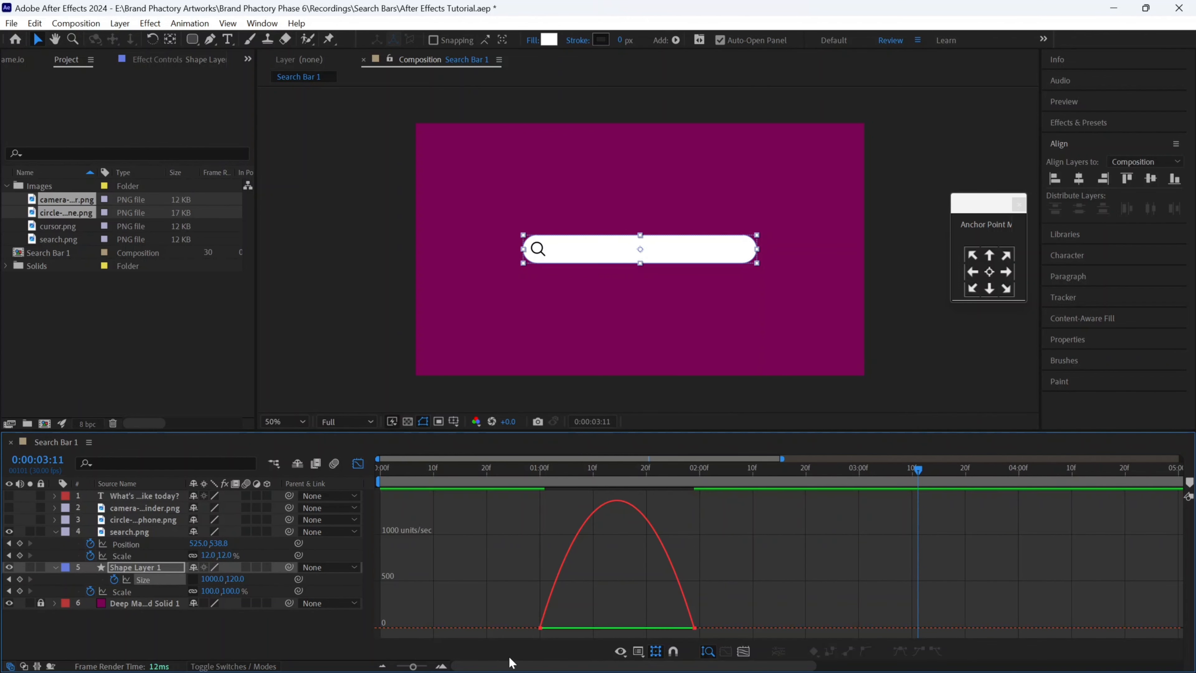
click(675, 627)
drag(667, 623, 640, 622)
drag(565, 623, 596, 625)
click(358, 463)
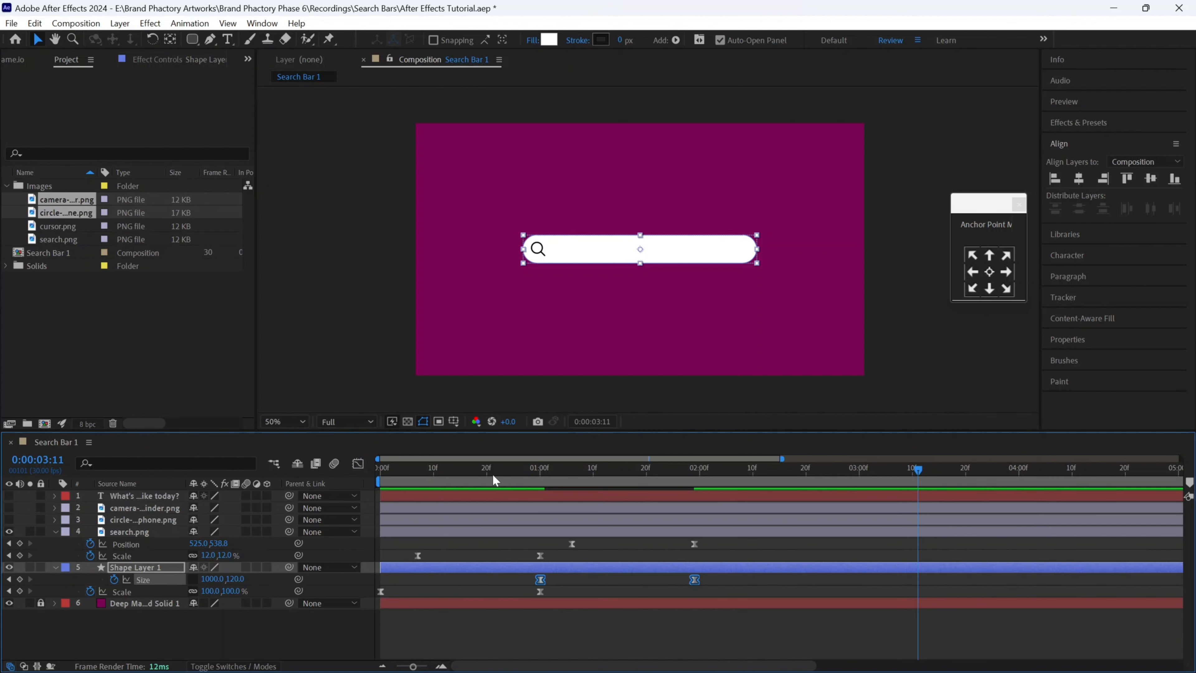
click(371, 471)
key(space)
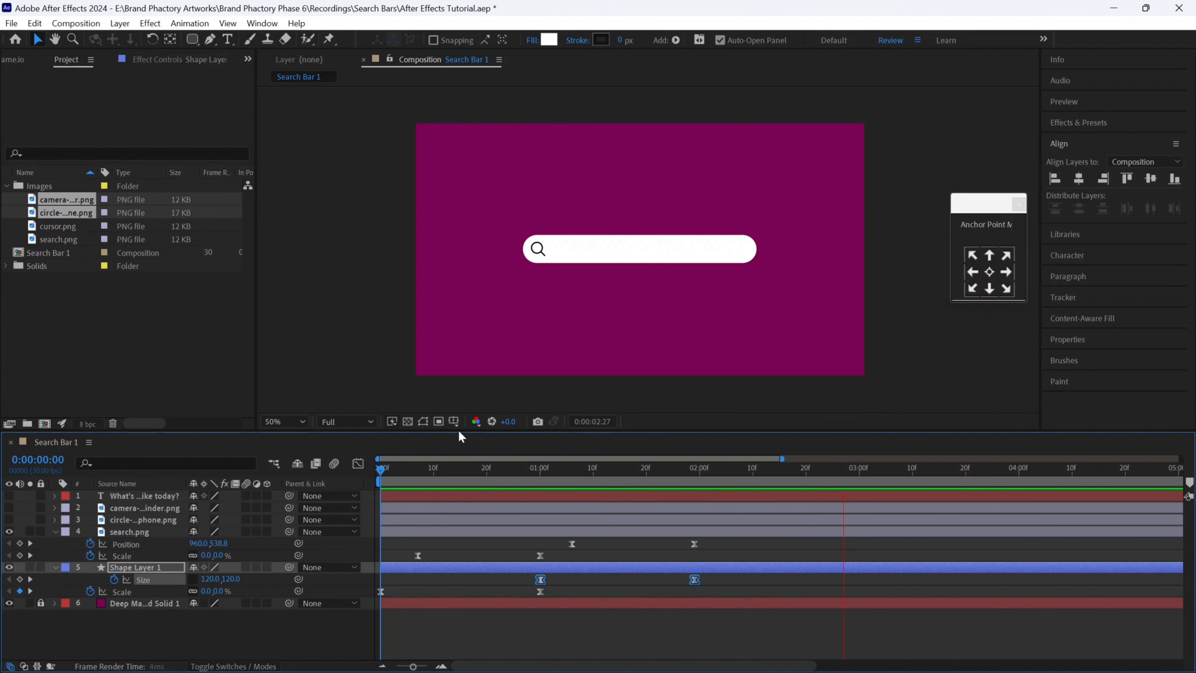
key(space)
- At 0:00:02:00, select the camera and microphone icon layers and turn on their visibility
drag(528, 470, 700, 471)
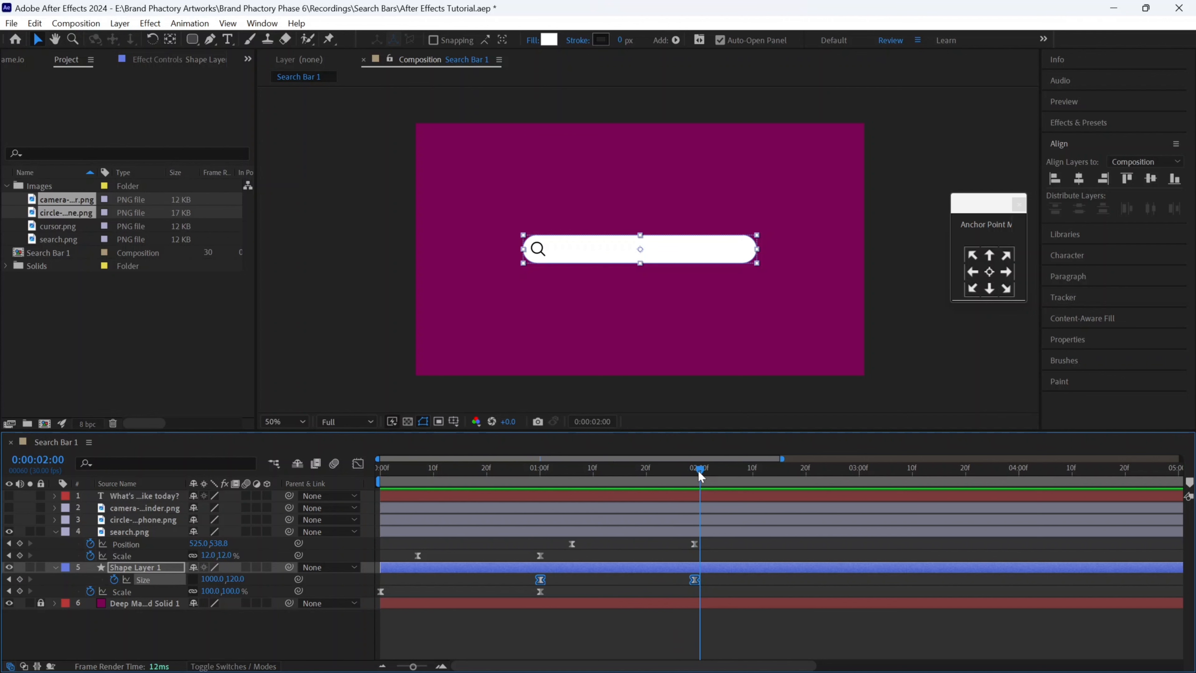
click(644, 519)
shift+click(650, 508)
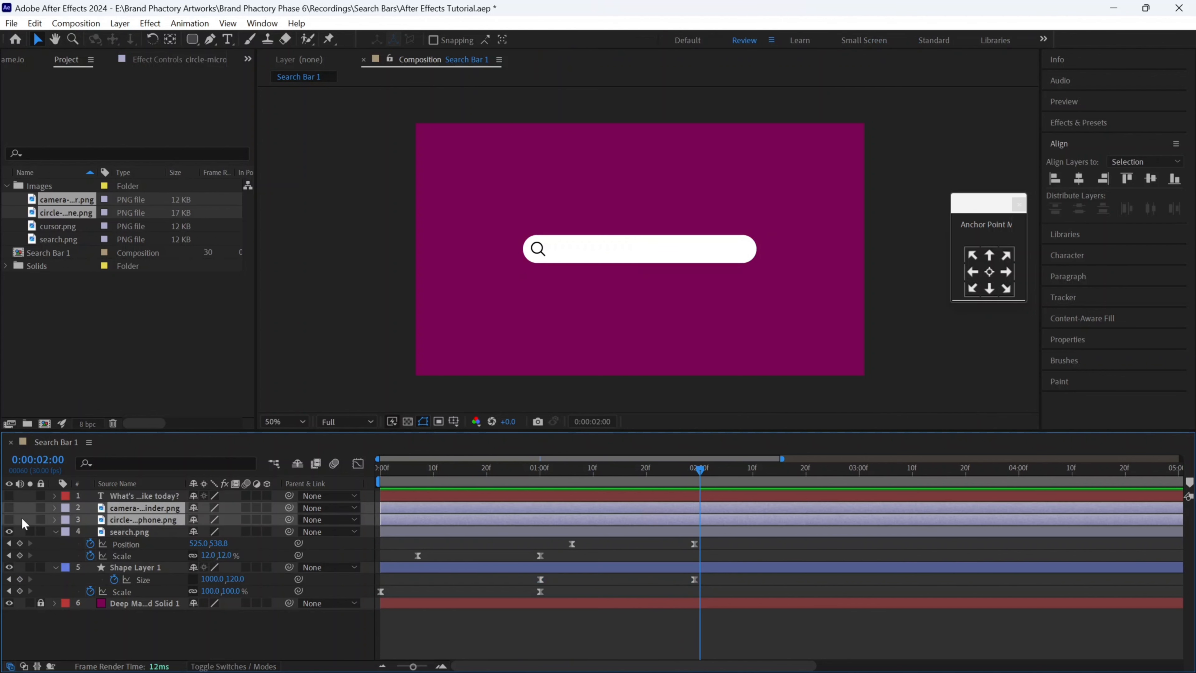
drag(9, 519, 10, 508)
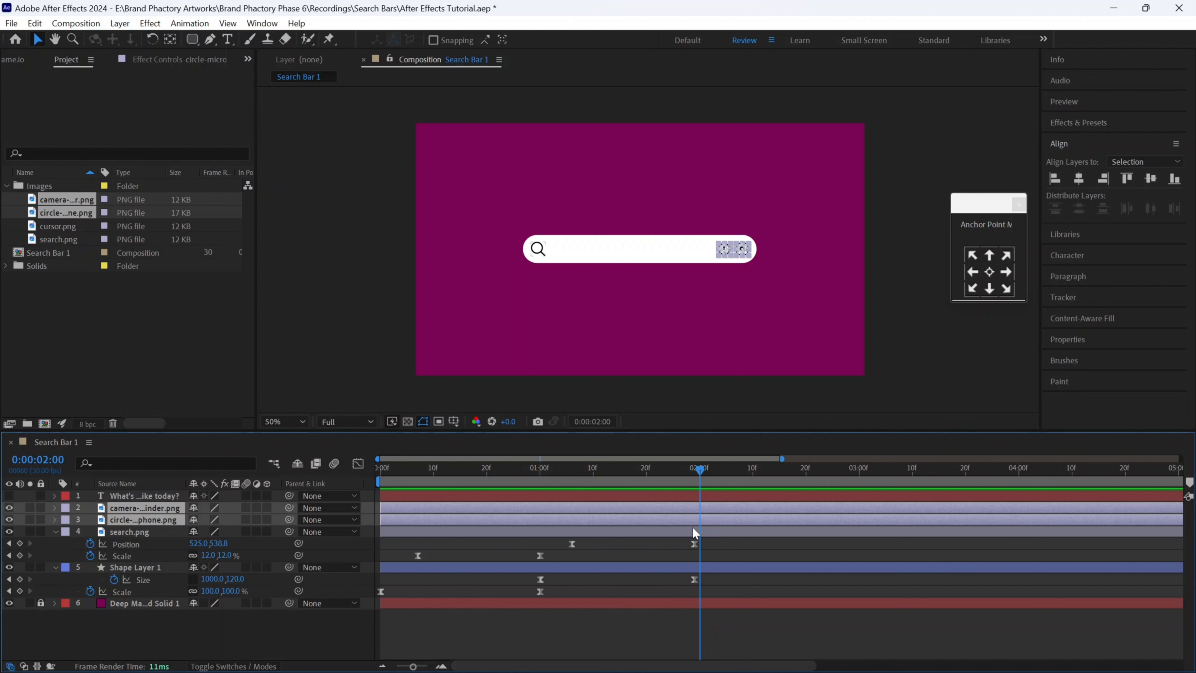
- Reveal Scale and Opacity on the camera and microphone layers and add keyframes for both properties at 0:00:02:00
key(s)
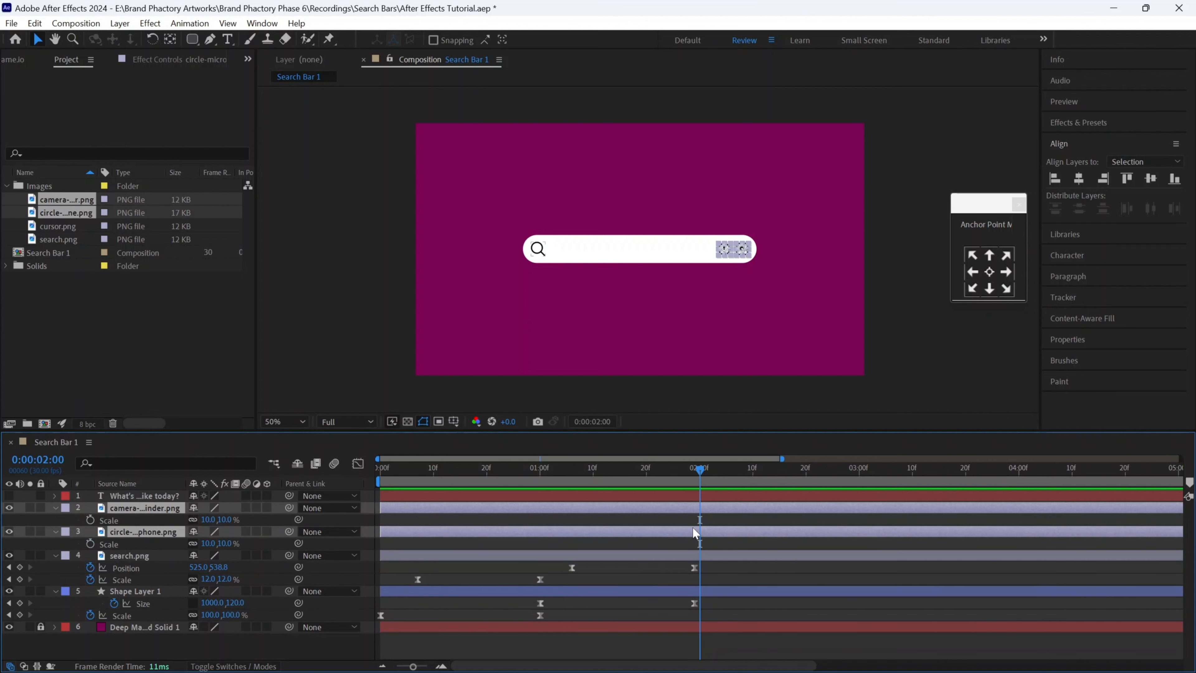
key(shift+t)
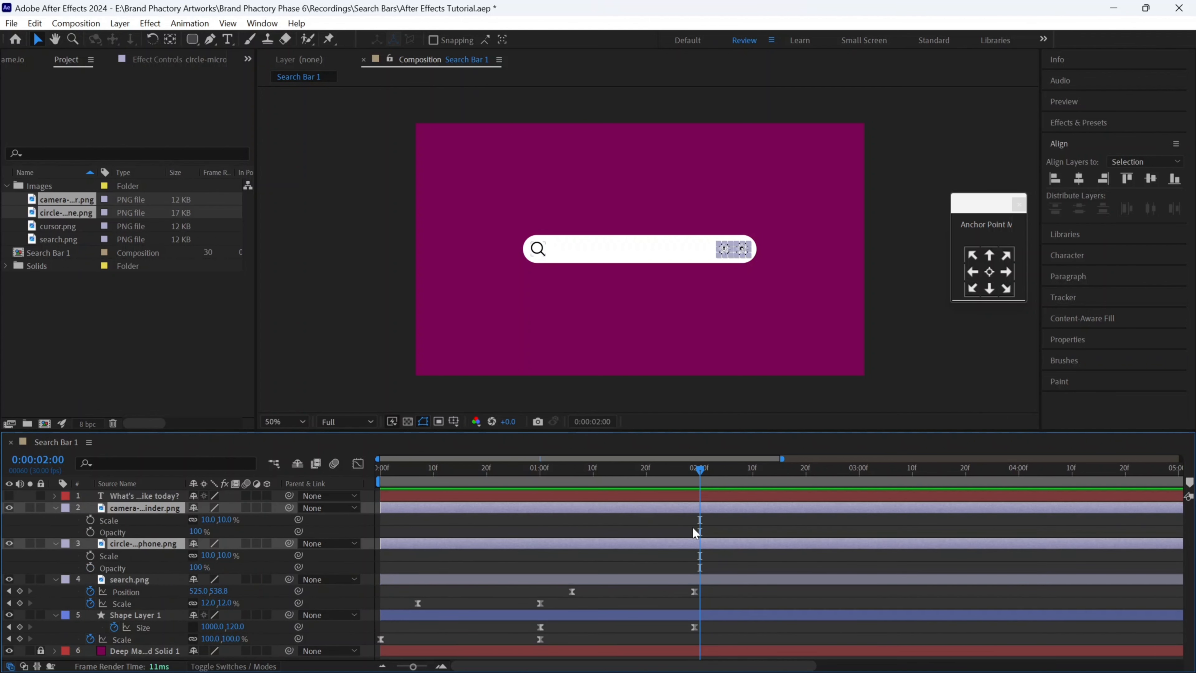
click(90, 519)
click(90, 531)
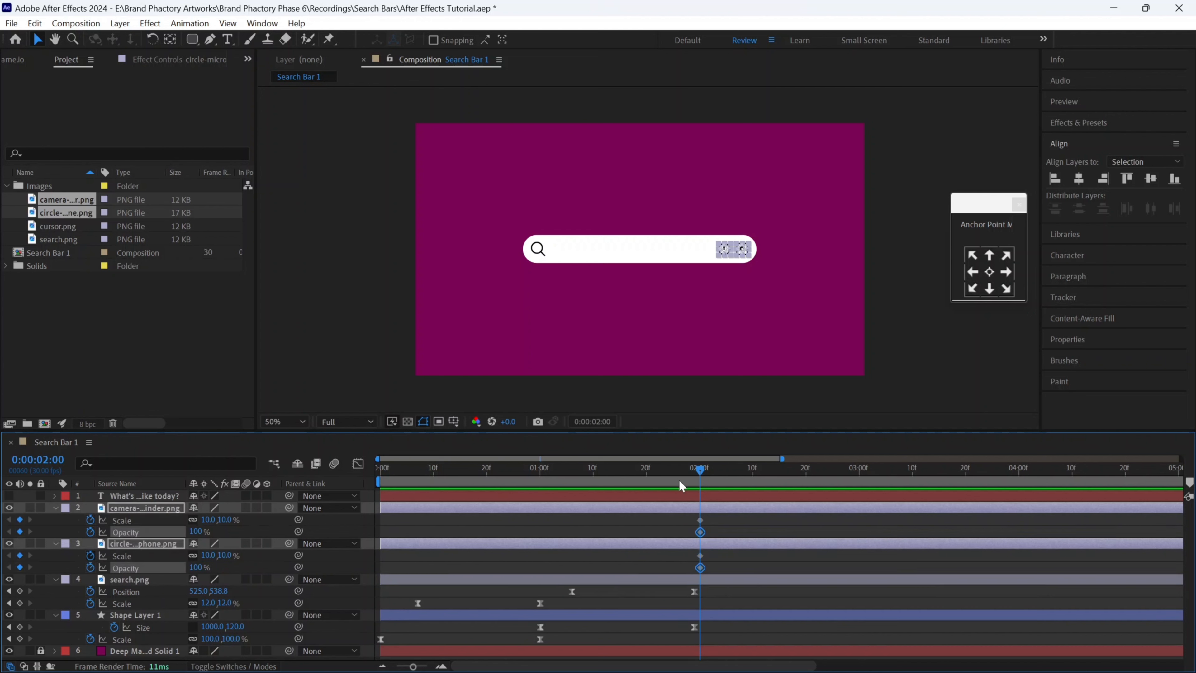
- At 0:00:01:24, set the Scale and Opacity of the camera and microphone icons to 0%
click(666, 472)
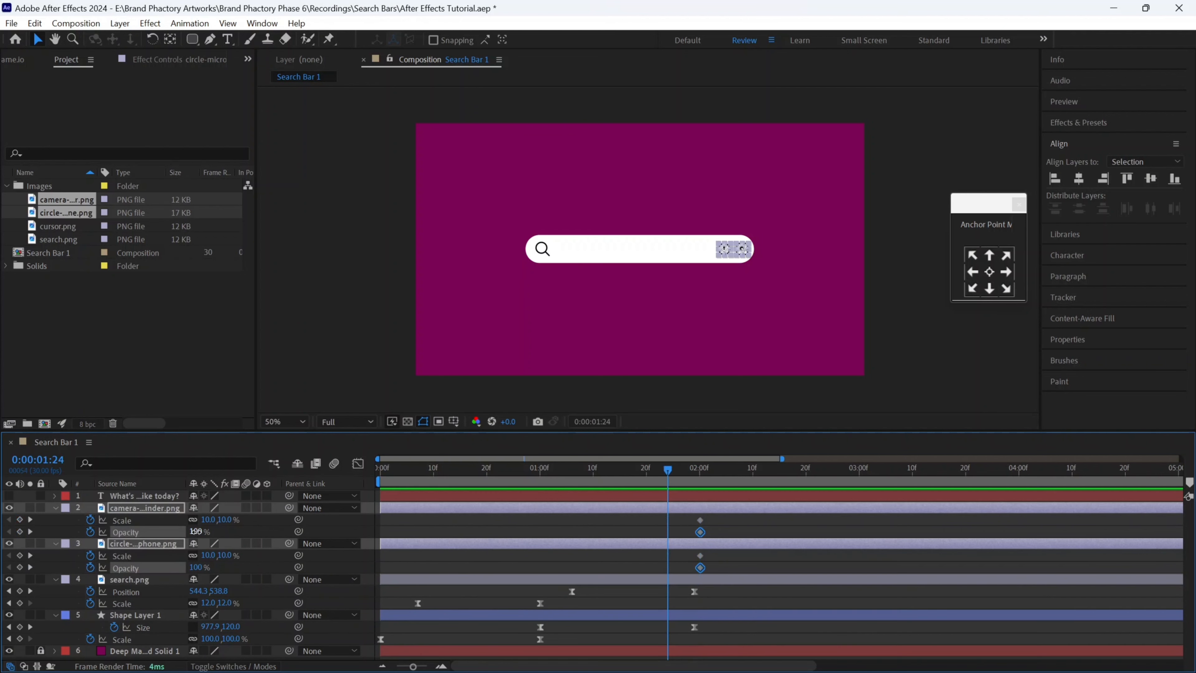
click(208, 531)
click(212, 518)
text(0)
key(Return)
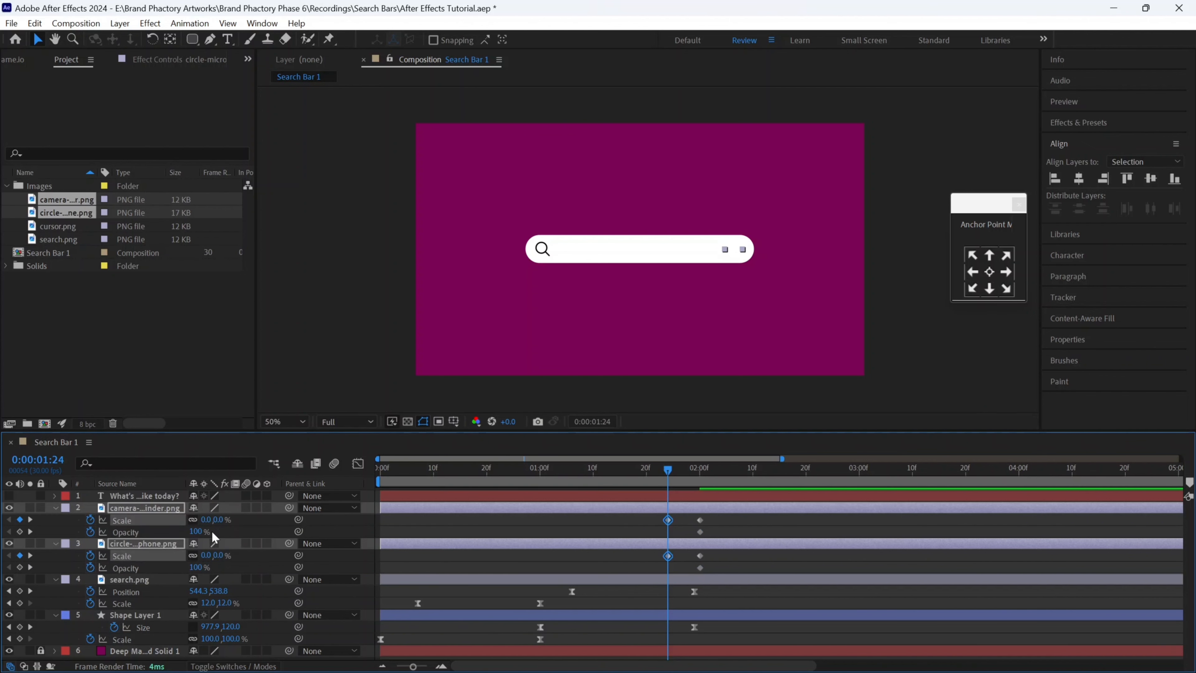
click(195, 531)
text(0)
key(Return)
- Apply Easy Ease to all Scale and Opacity keyframes of the camera and microphone icons
drag(646, 574, 709, 517)
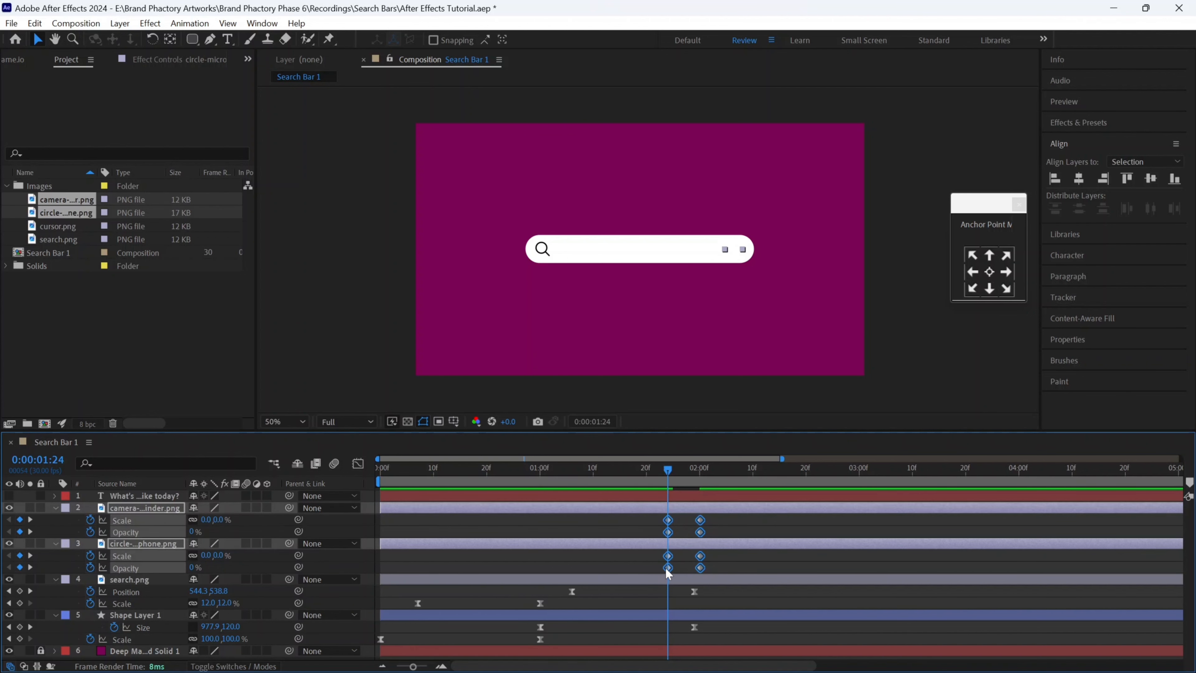
right_click(667, 568)
mouse_move(729, 563)
click(870, 464)
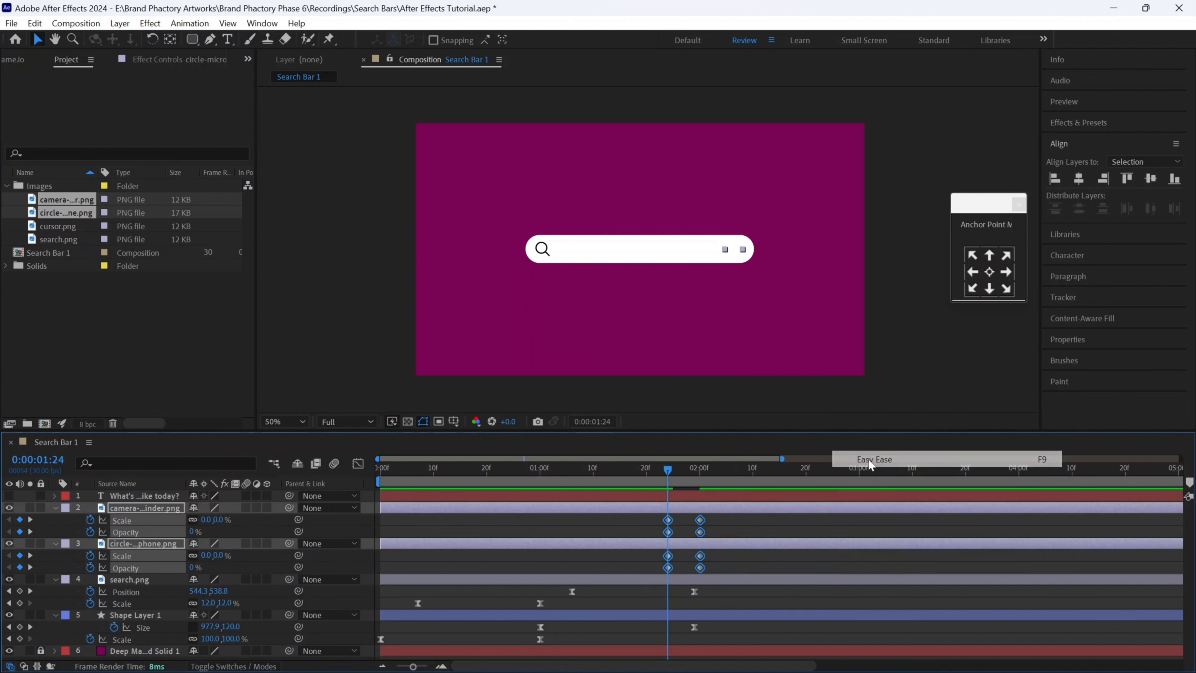
- Reshape the speed curves of both icons' Scale and Opacity keyframes with 100% influence at the ending keyframes, and preview the motion
click(358, 463)
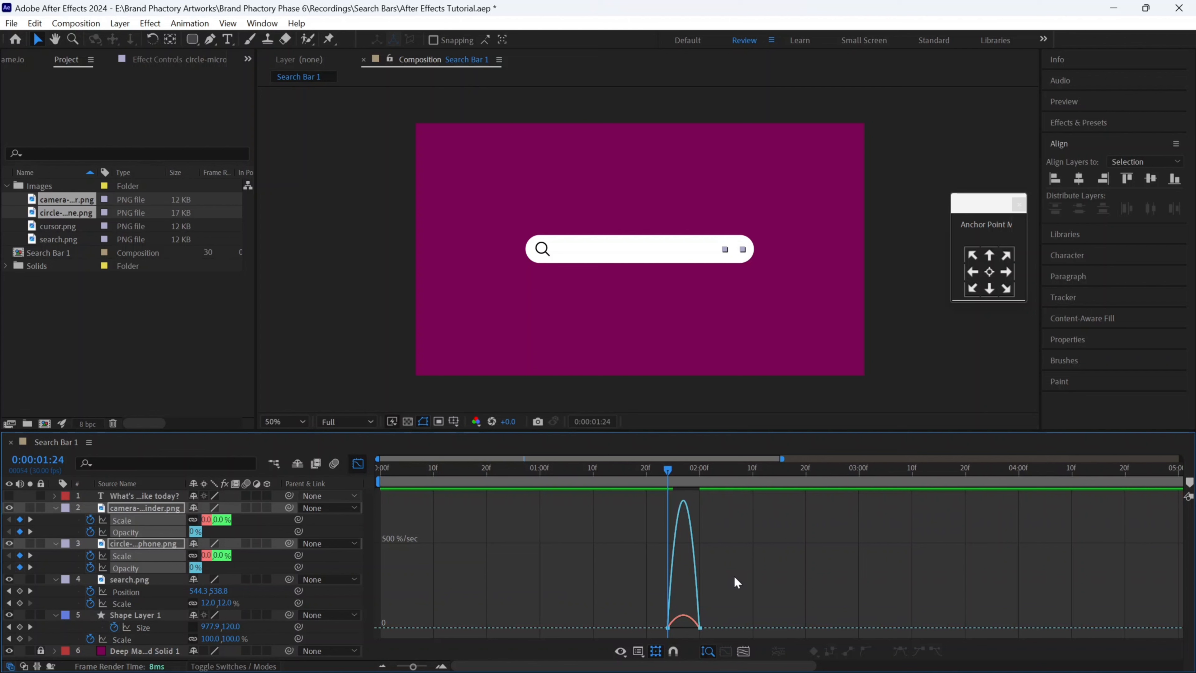
drag(639, 635, 732, 558)
click(441, 665)
click(441, 665)
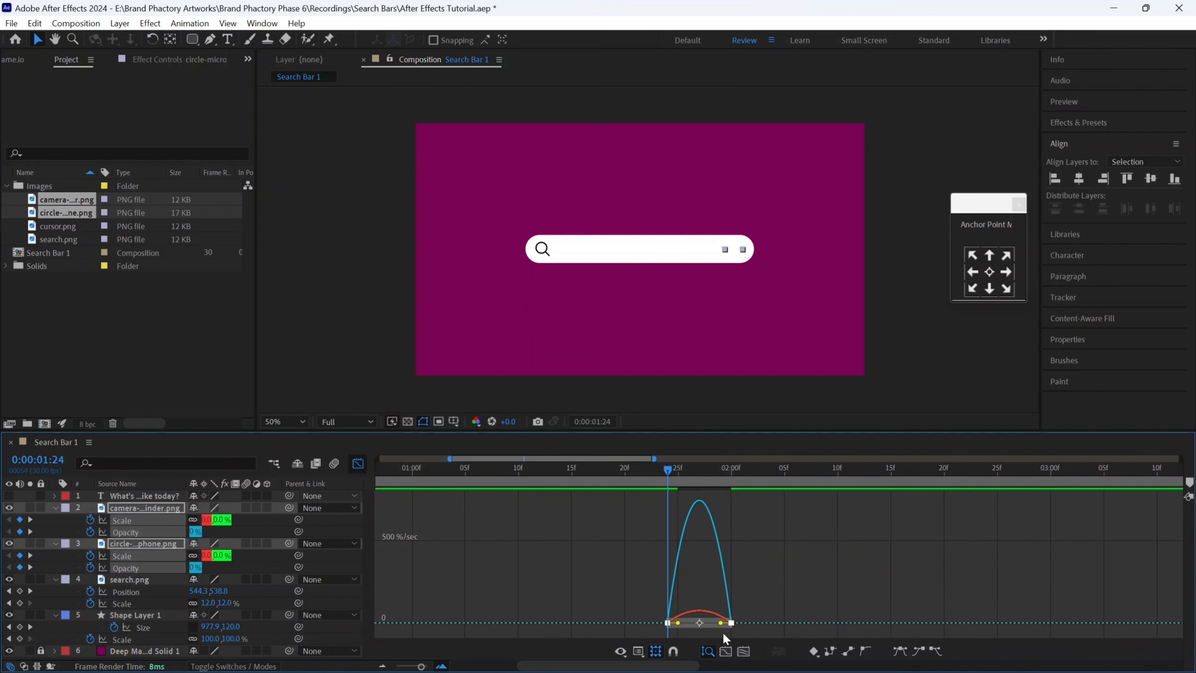
drag(768, 623, 469, 530)
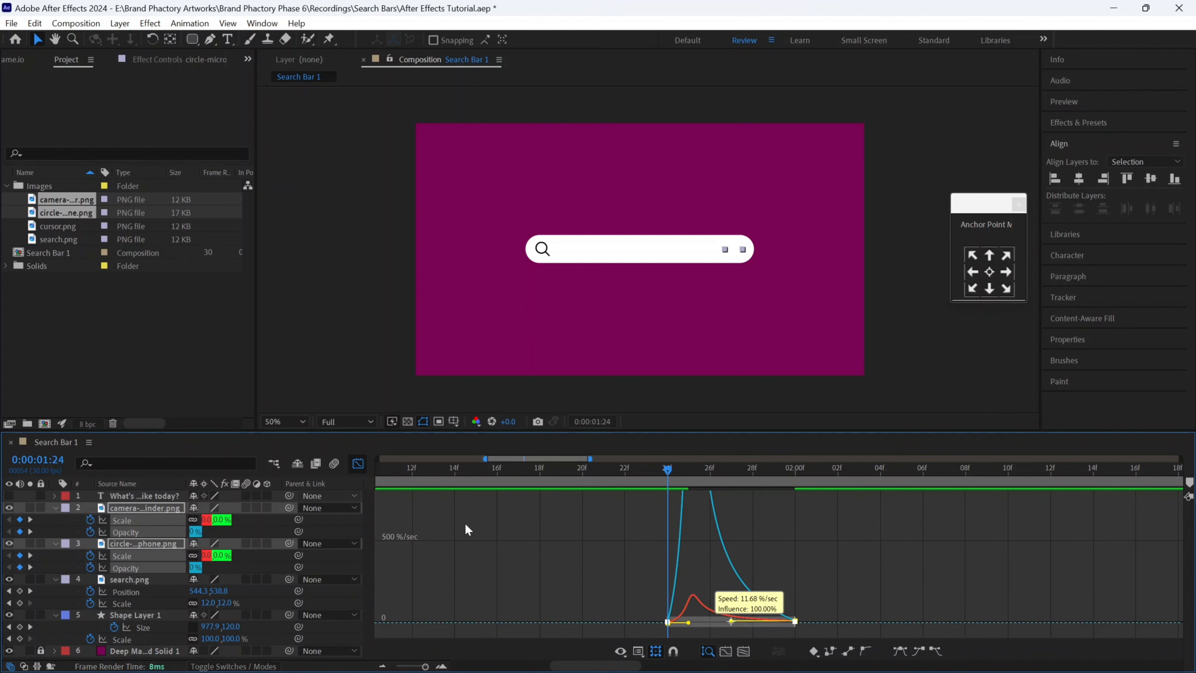
click(357, 463)
key(space)
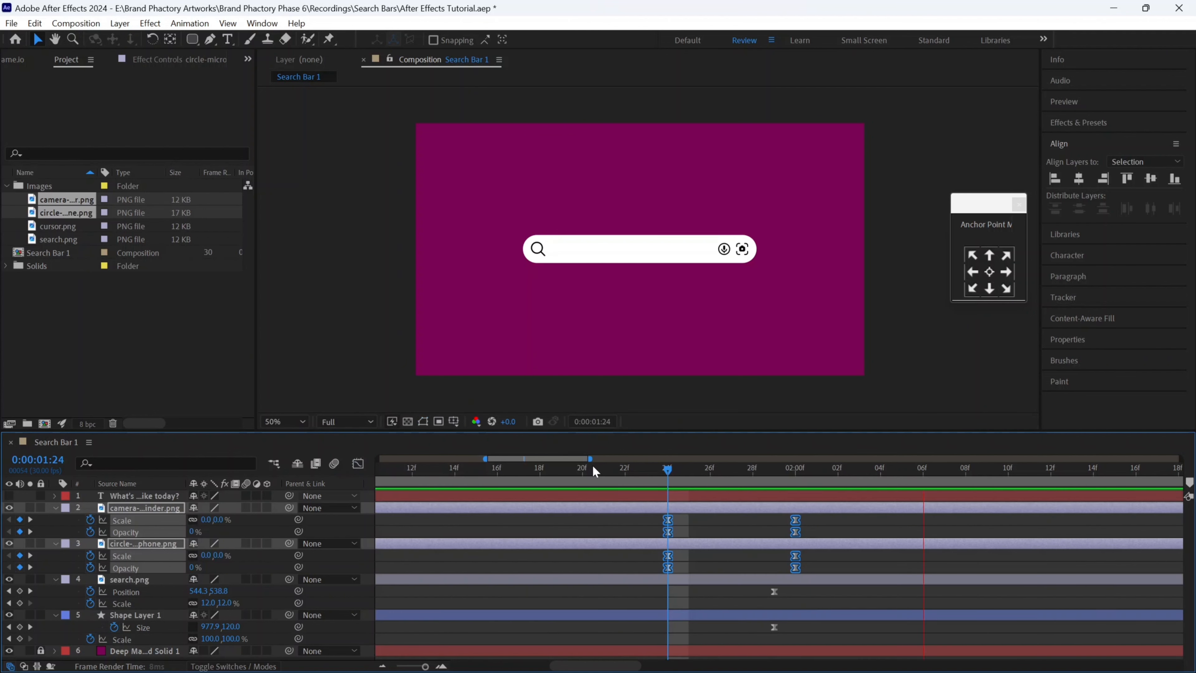
- Shift the camera icon's Scale and Opacity keyframes about four frames later so it follows the microphone, and preview from the start
click(724, 509)
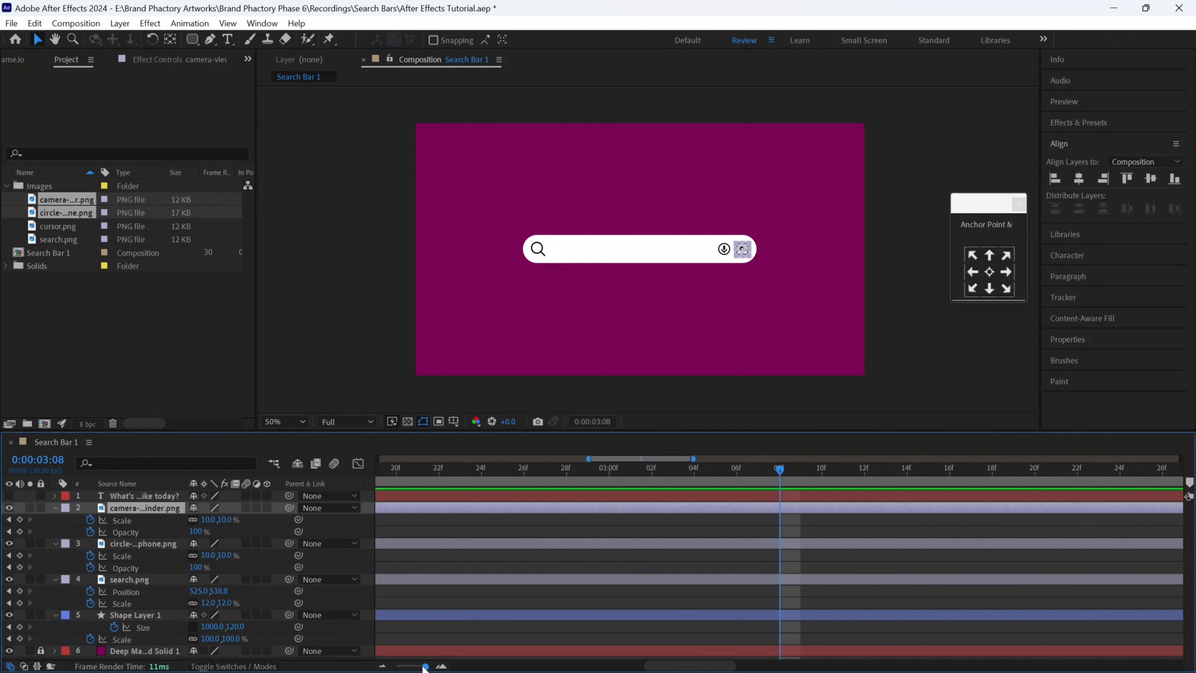
drag(425, 665, 414, 665)
mouse_move(566, 517)
mouse_down()
mouse_move(507, 549)
mouse_move(550, 530)
mouse_up()
drag(552, 665, 480, 665)
key(Home)
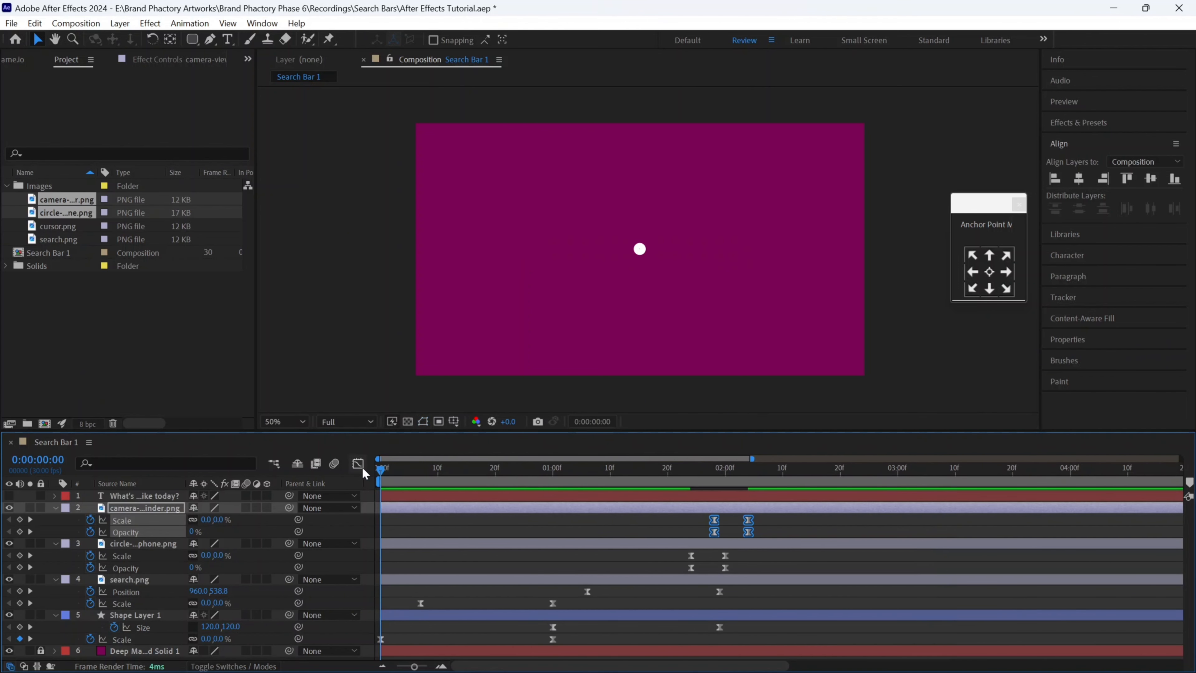
key(space)
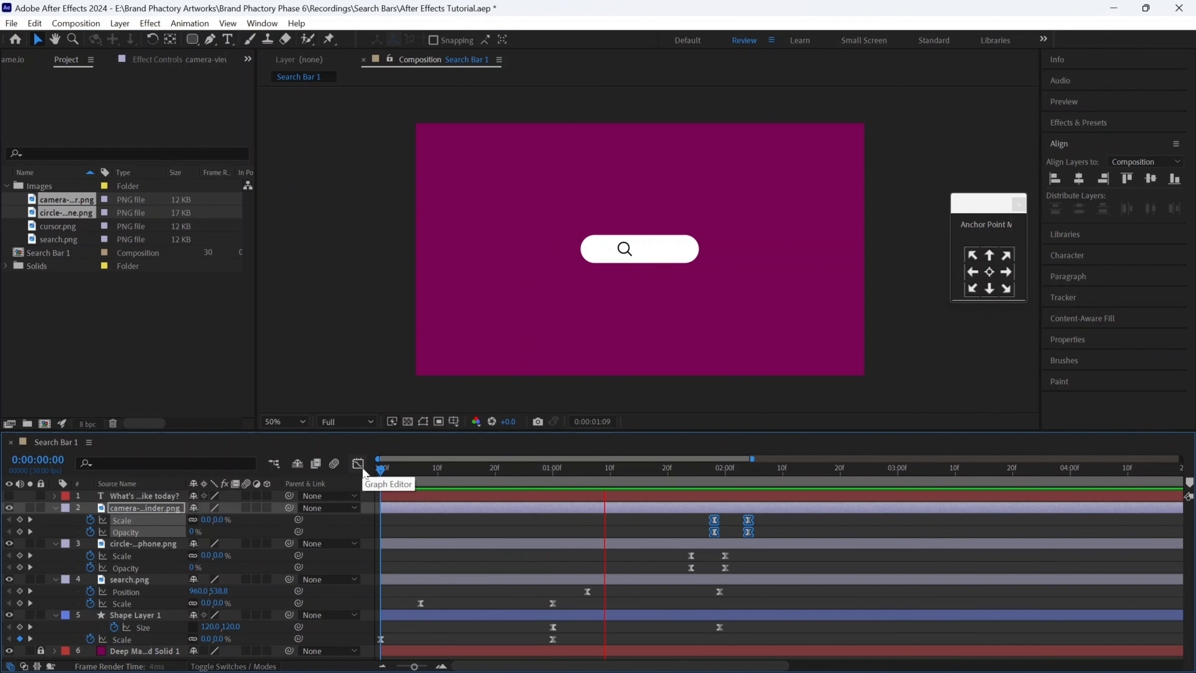
key(space)
- Move the ending Scale and Opacity keyframes of both icons about four frames later and preview the animation
click(728, 555)
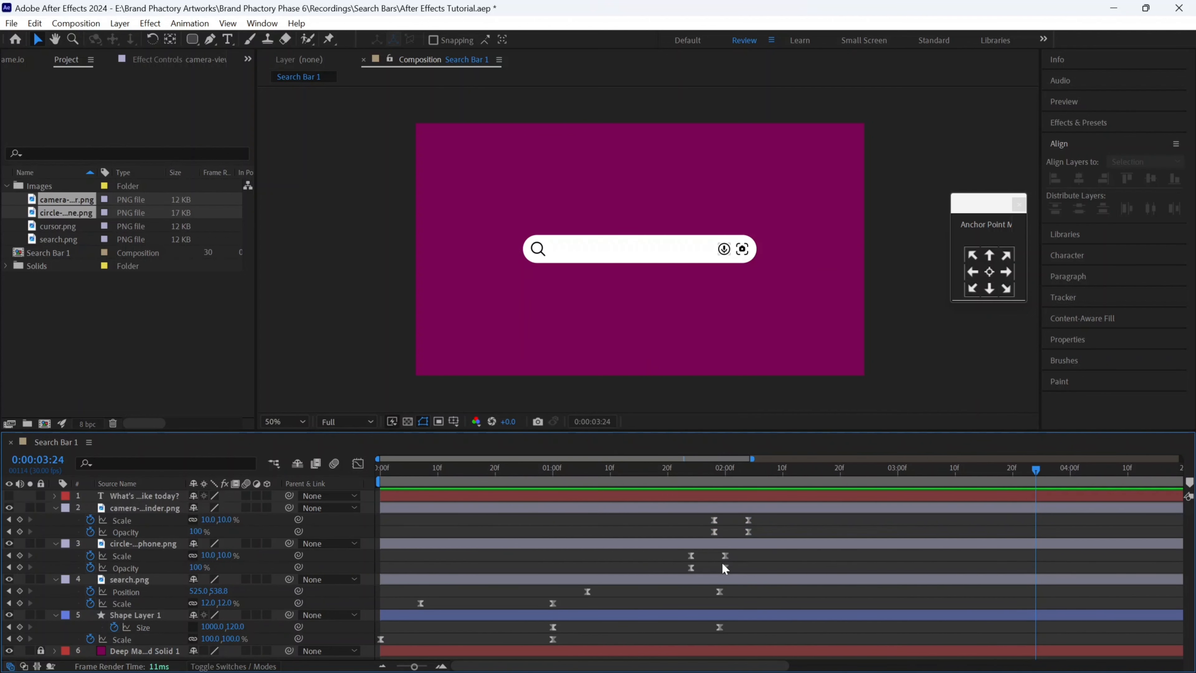
drag(725, 556, 719, 556)
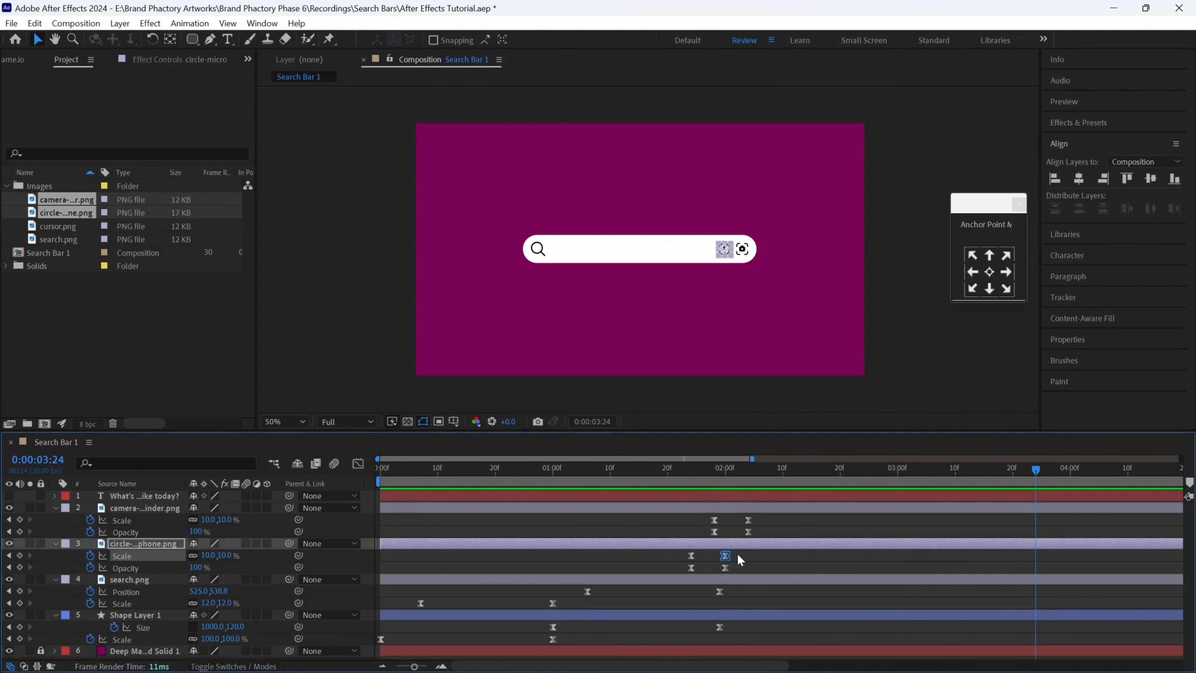
key(ctrl+z)
drag(761, 516, 757, 554)
drag(454, 472, 358, 470)
key(space)
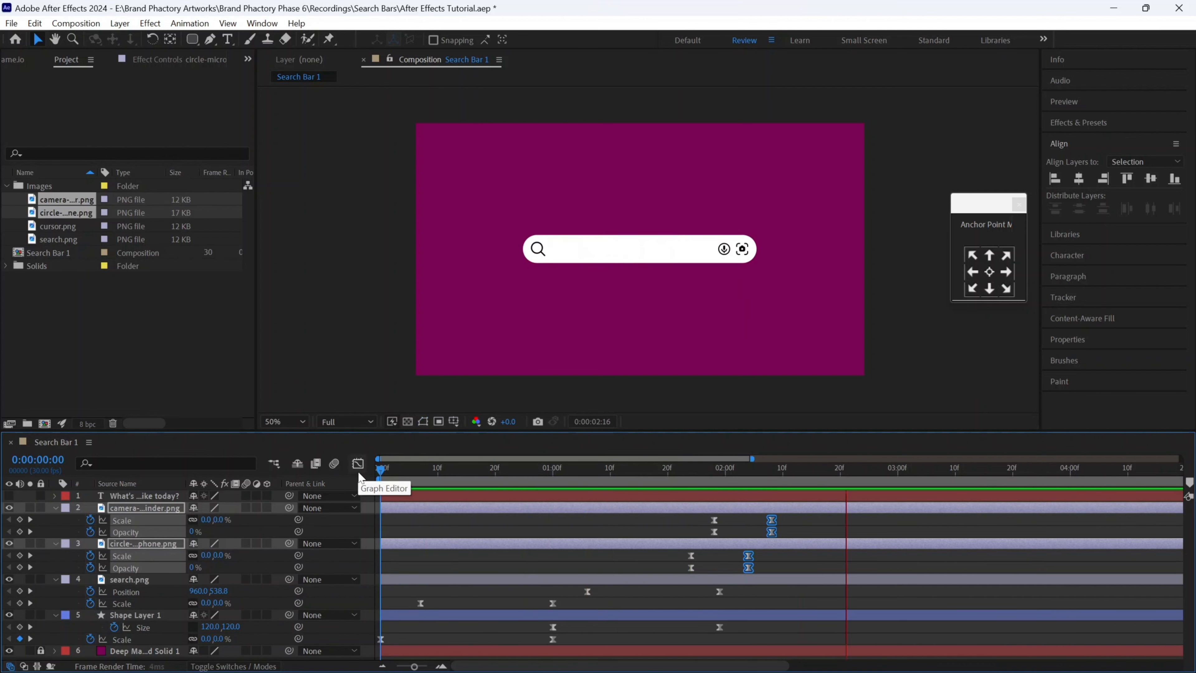
- At 0:00:02:10, turn on the text layer's visibility and apply the Blinking Cursor Typewriter Console preset to it
click(667, 497)
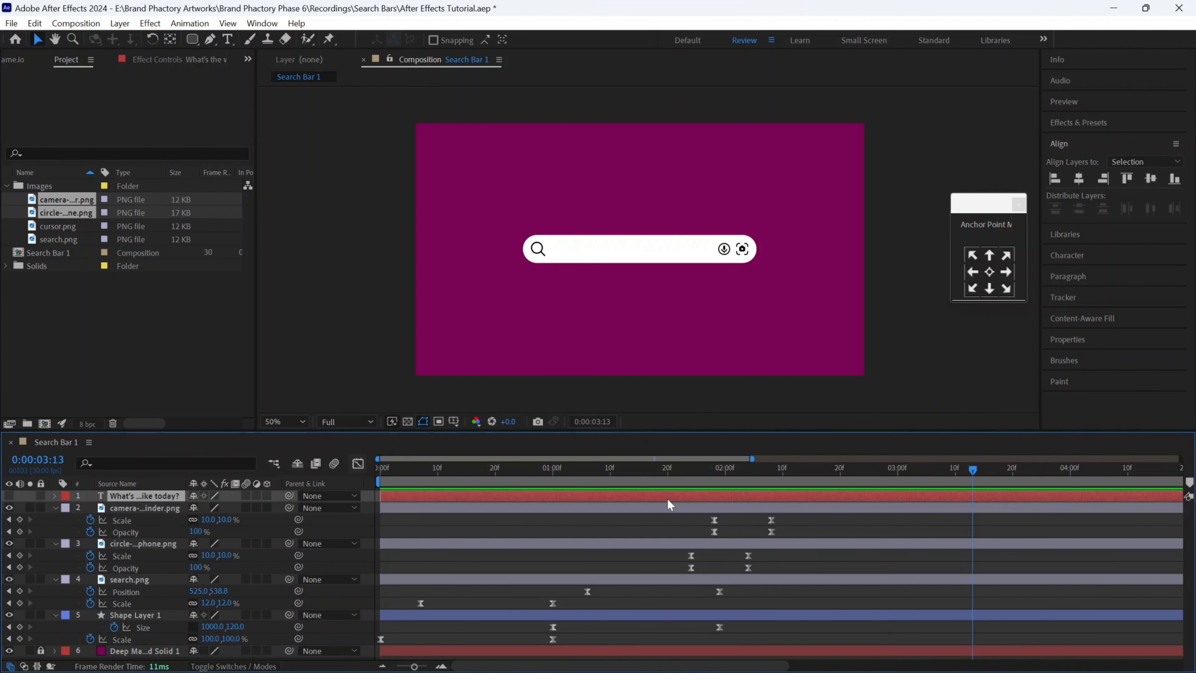
drag(617, 474, 783, 475)
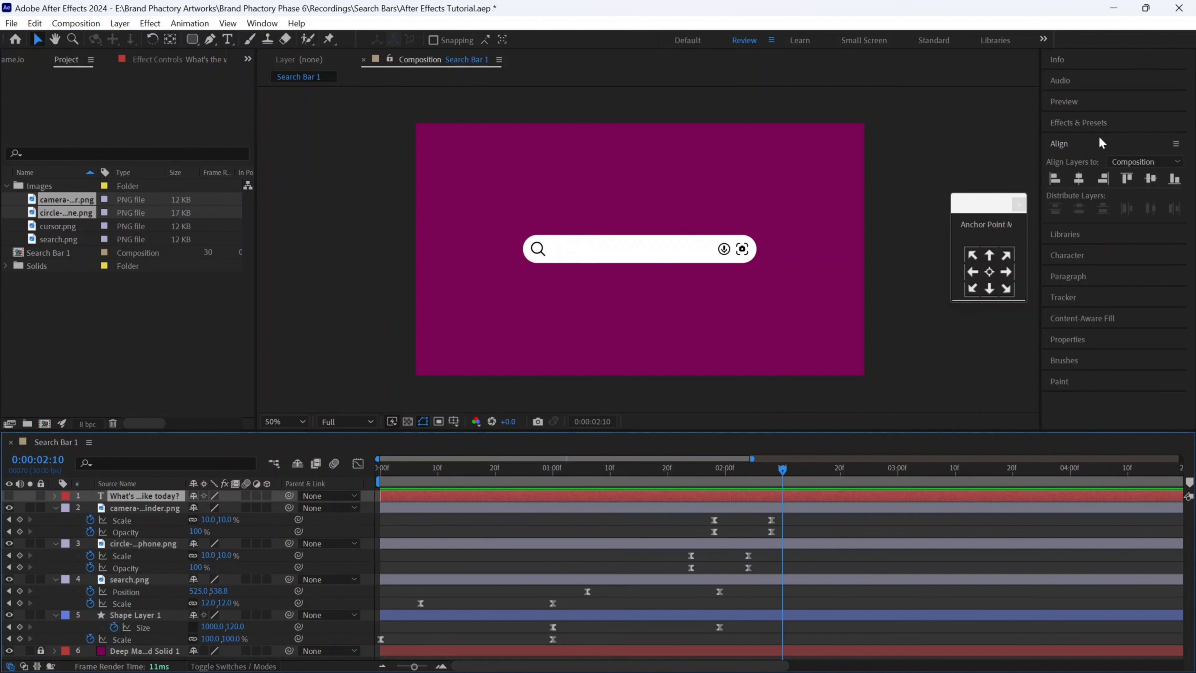
click(1083, 123)
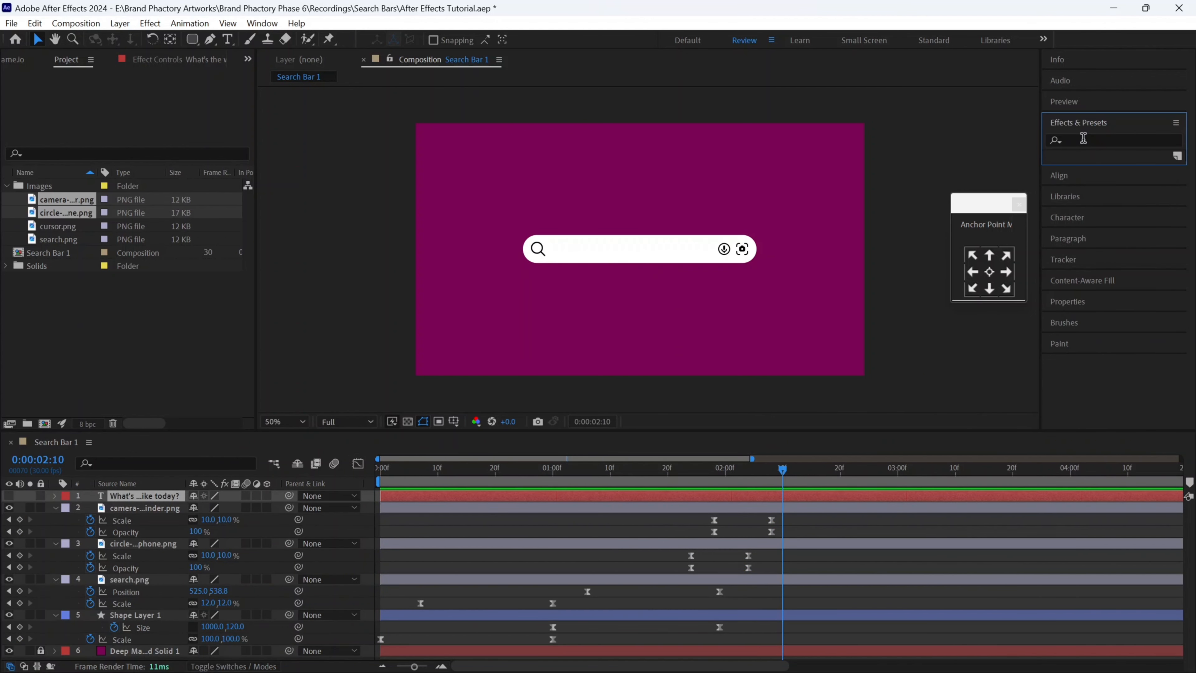
click(1082, 139)
text(type)
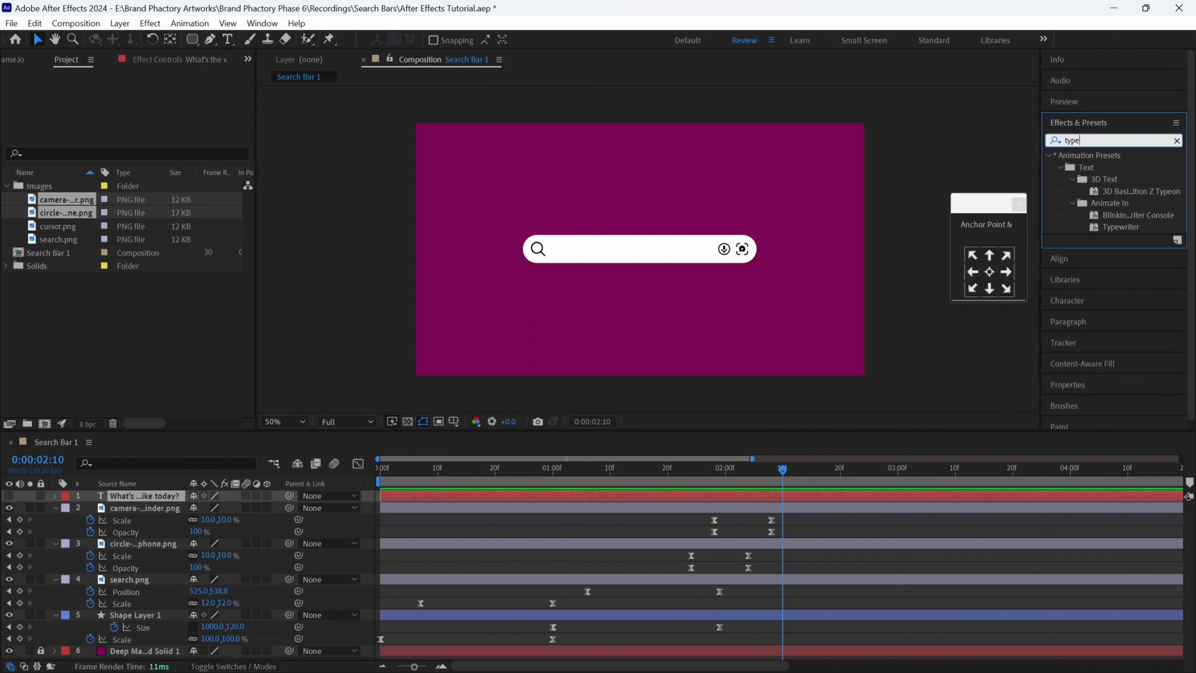
click(1135, 219)
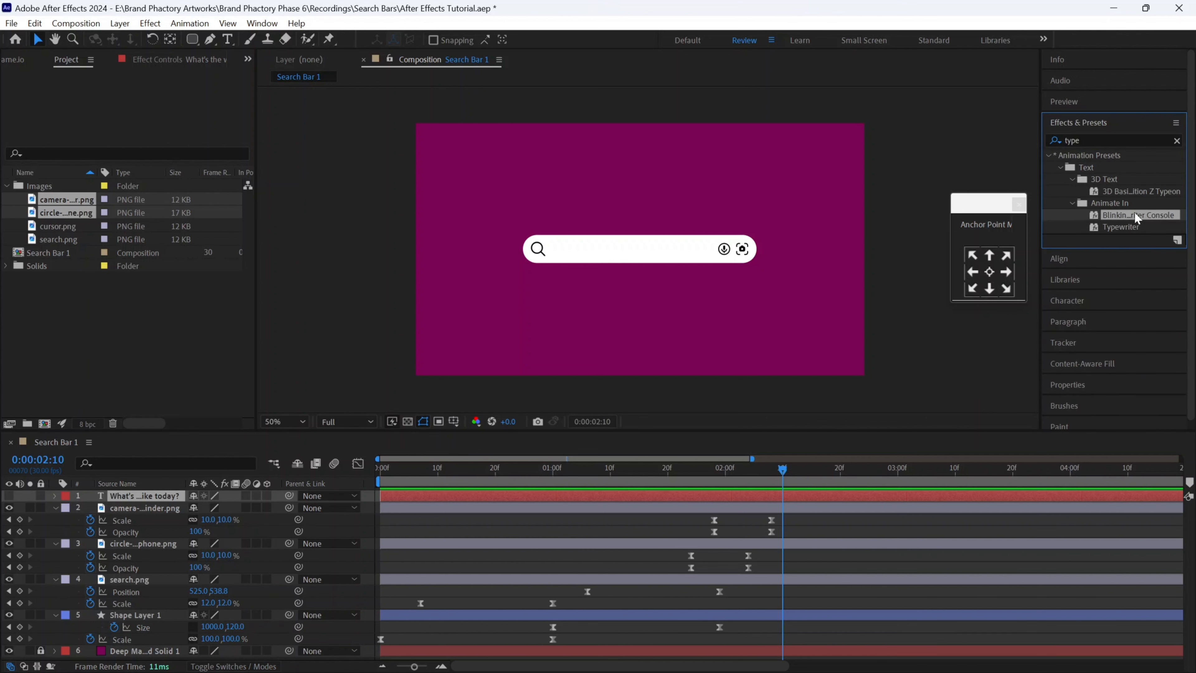
click(9, 496)
drag(1121, 226, 584, 252)
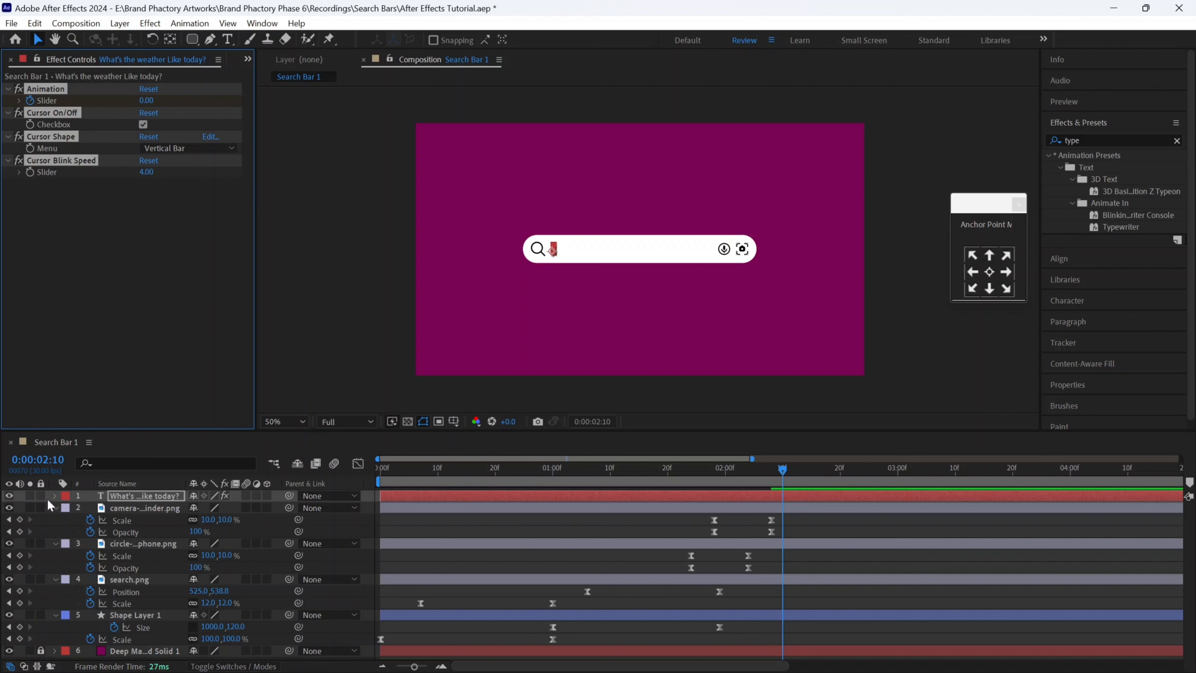
- Reveal the text layer's keyframes and move the ending Animation Slider keyframe to about 0:00:04:00
click(125, 498)
key(u)
key(u)
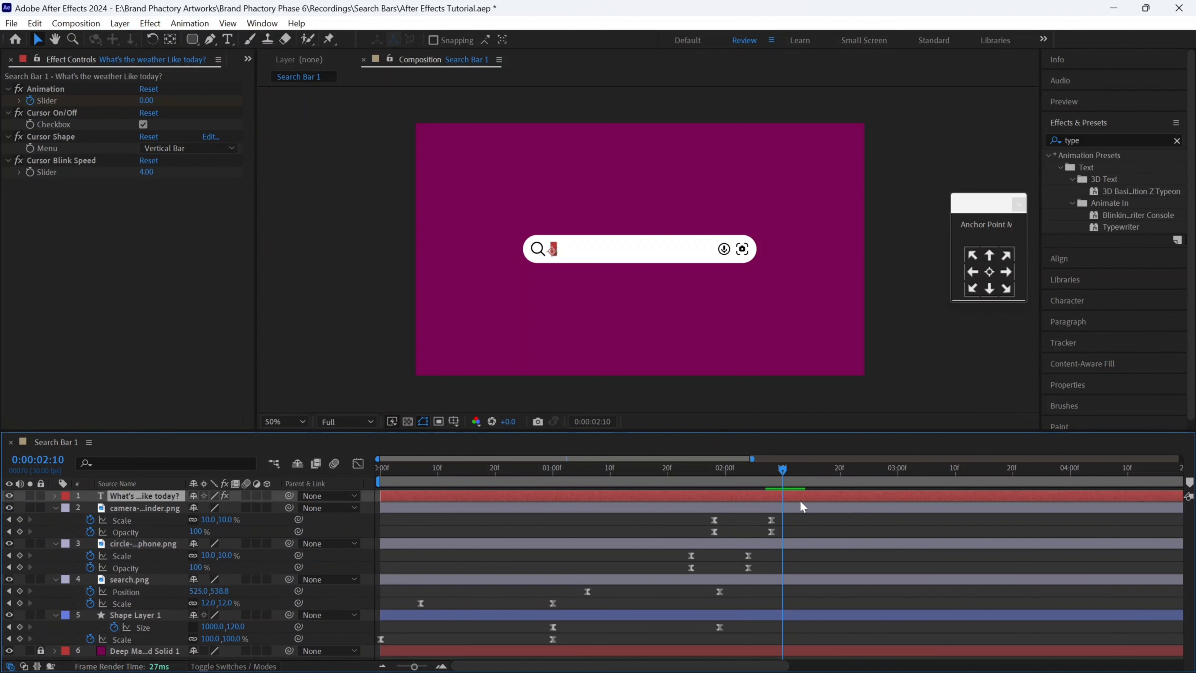
key(u)
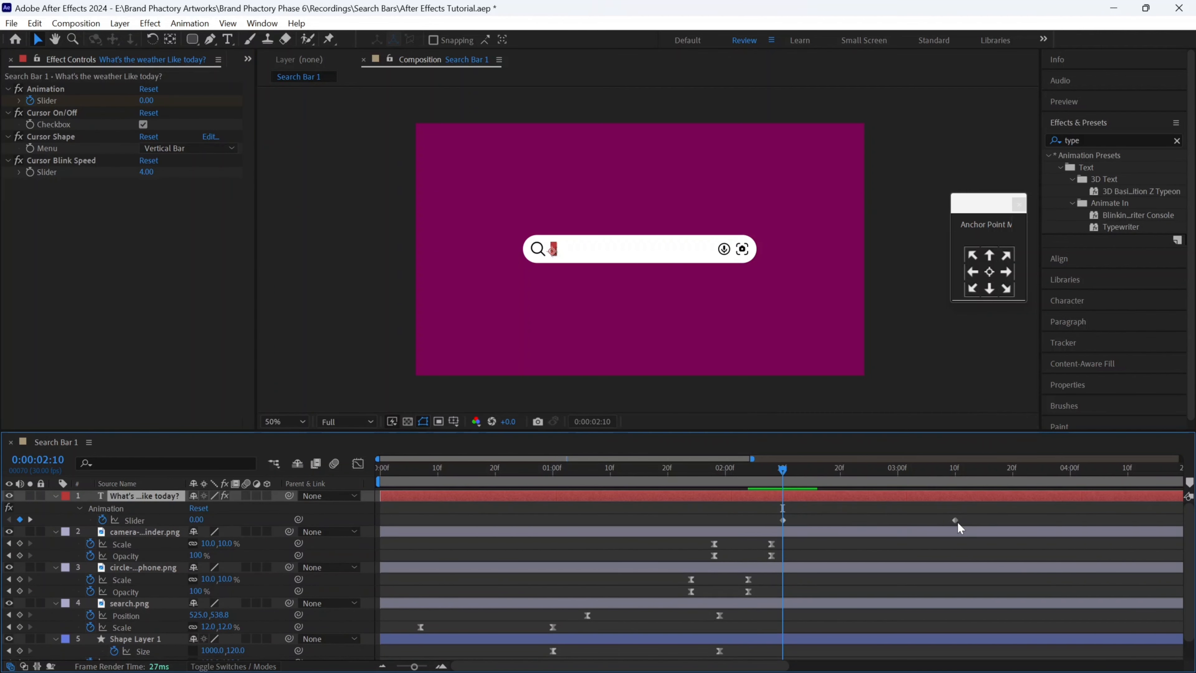
click(955, 520)
drag(1056, 525, 1066, 525)
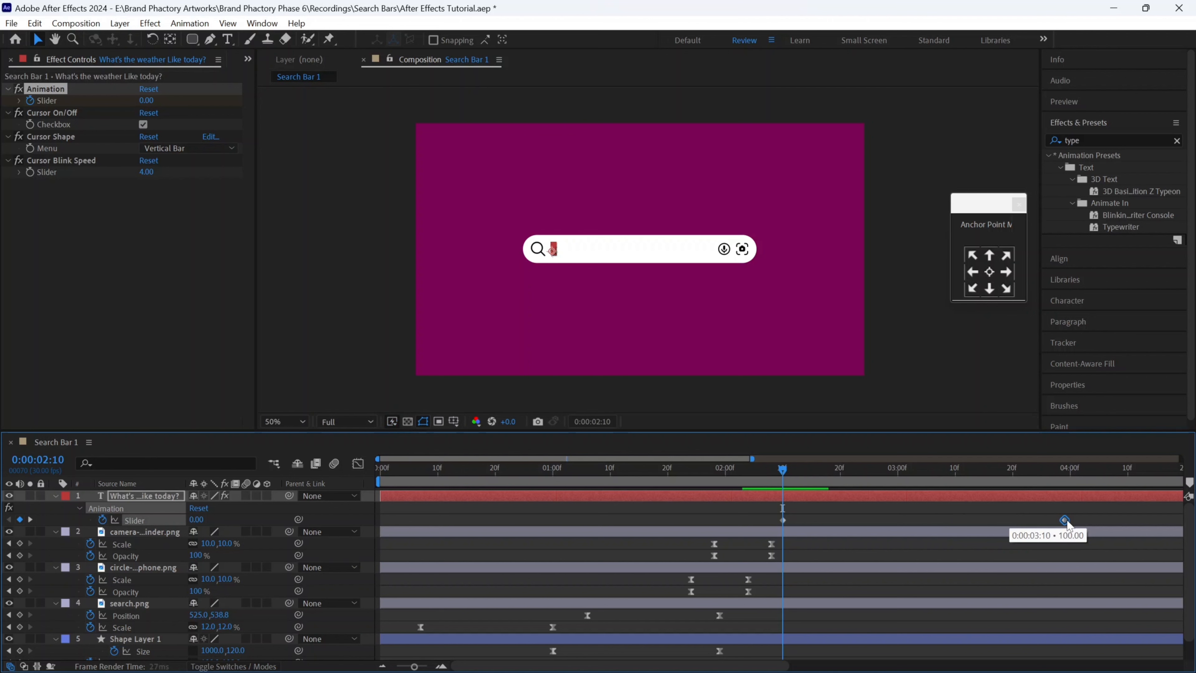
drag(414, 665, 403, 666)
- Trim the start of the text layer to its first Slider keyframe at 0:00:02:10 and preview the typing animation
key(Home)
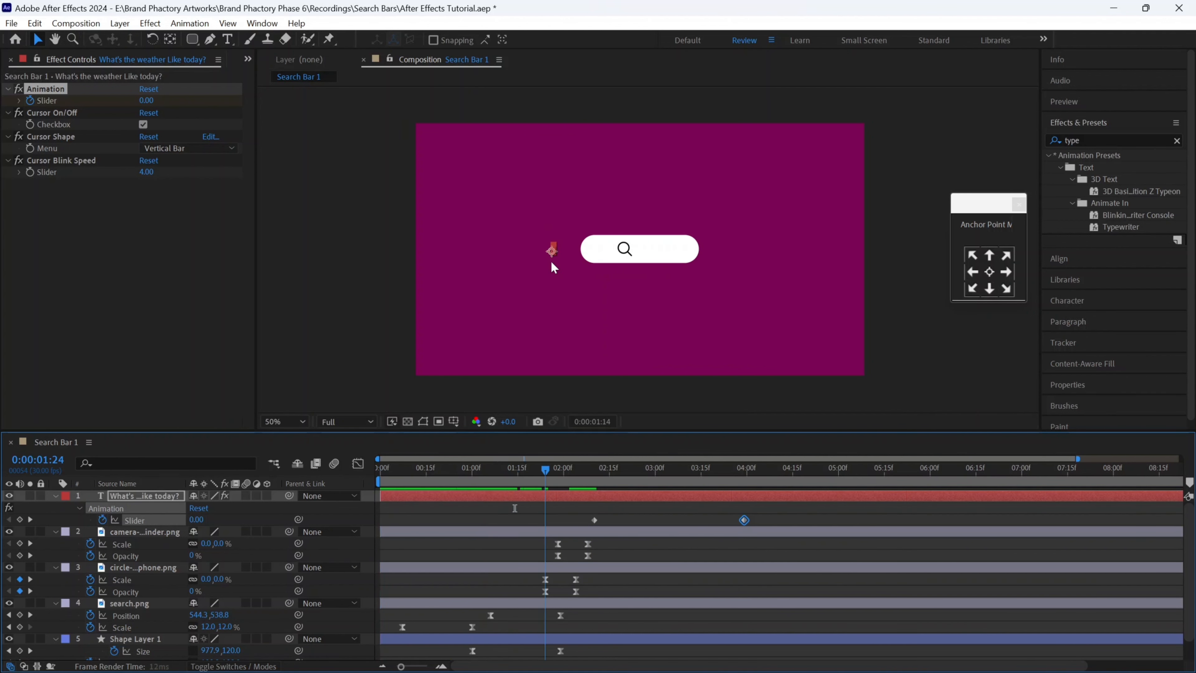
drag(381, 496, 596, 497)
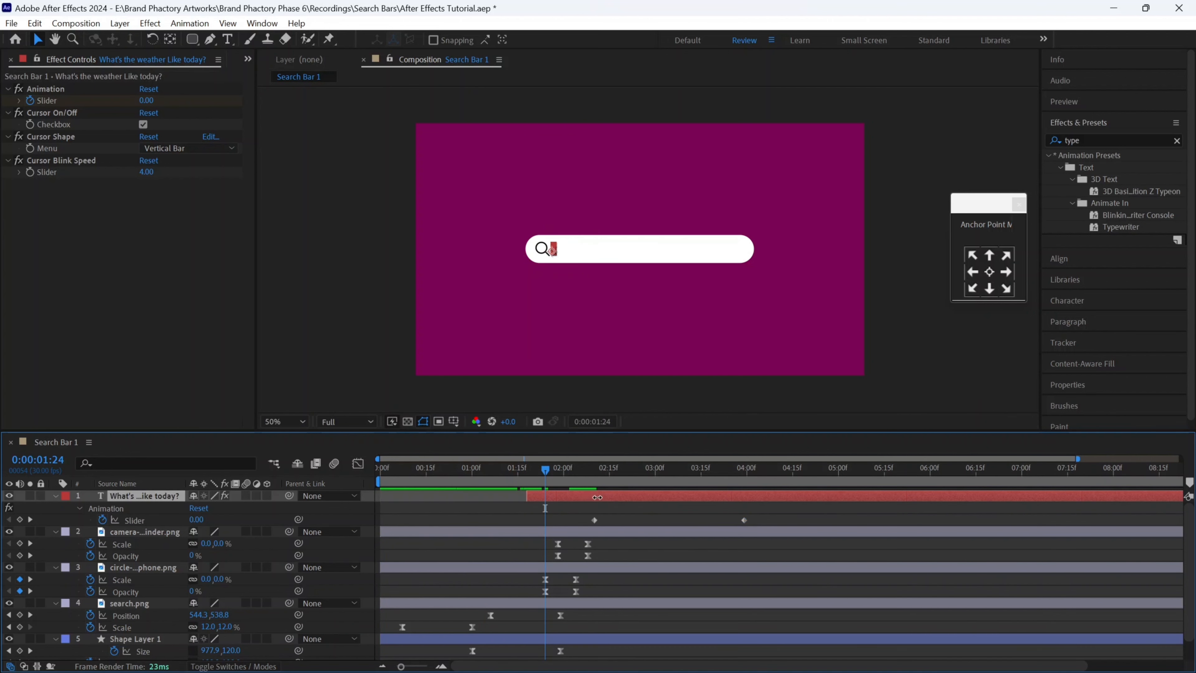
key(Home)
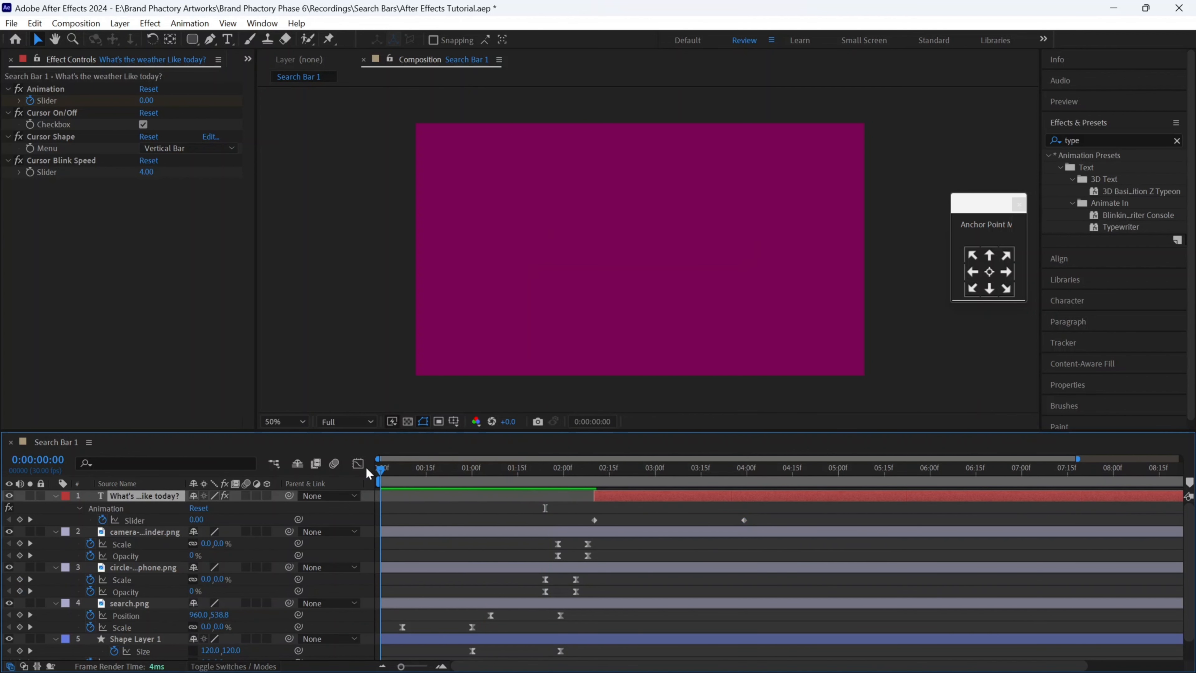
key(space)
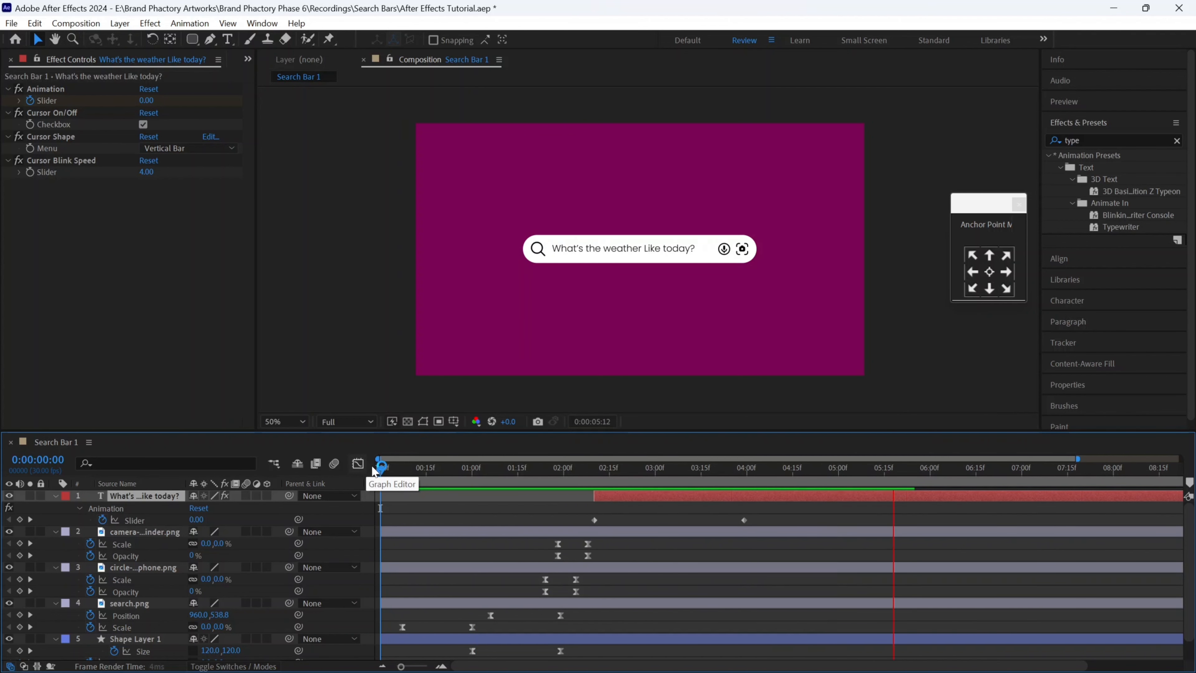
key(space)
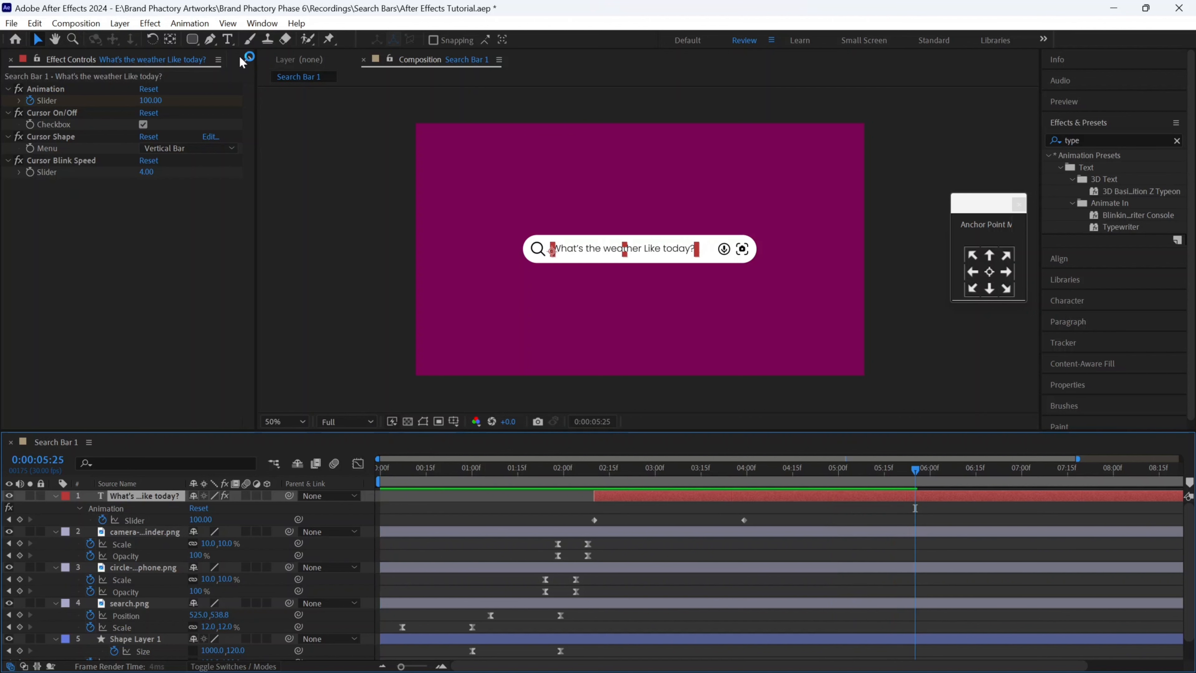
- Add cursor.png as the top layer, placed below the magnifier, and set its Scale to 10%
click(247, 59)
click(282, 92)
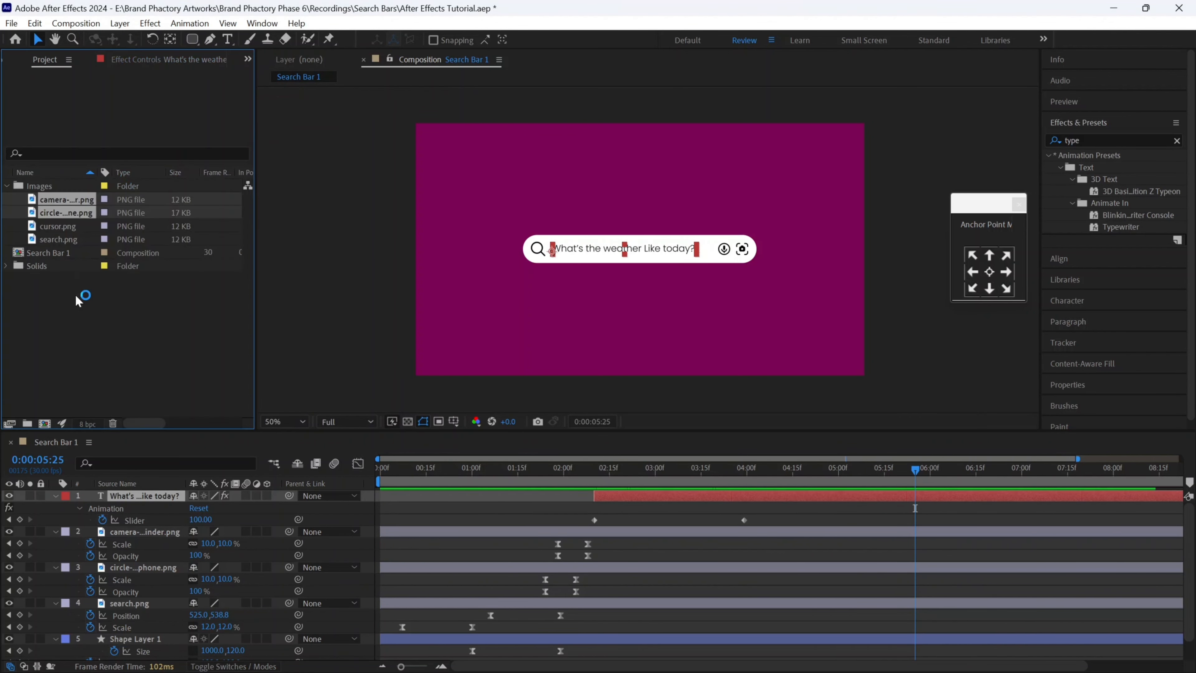
click(66, 226)
drag(57, 224, 536, 289)
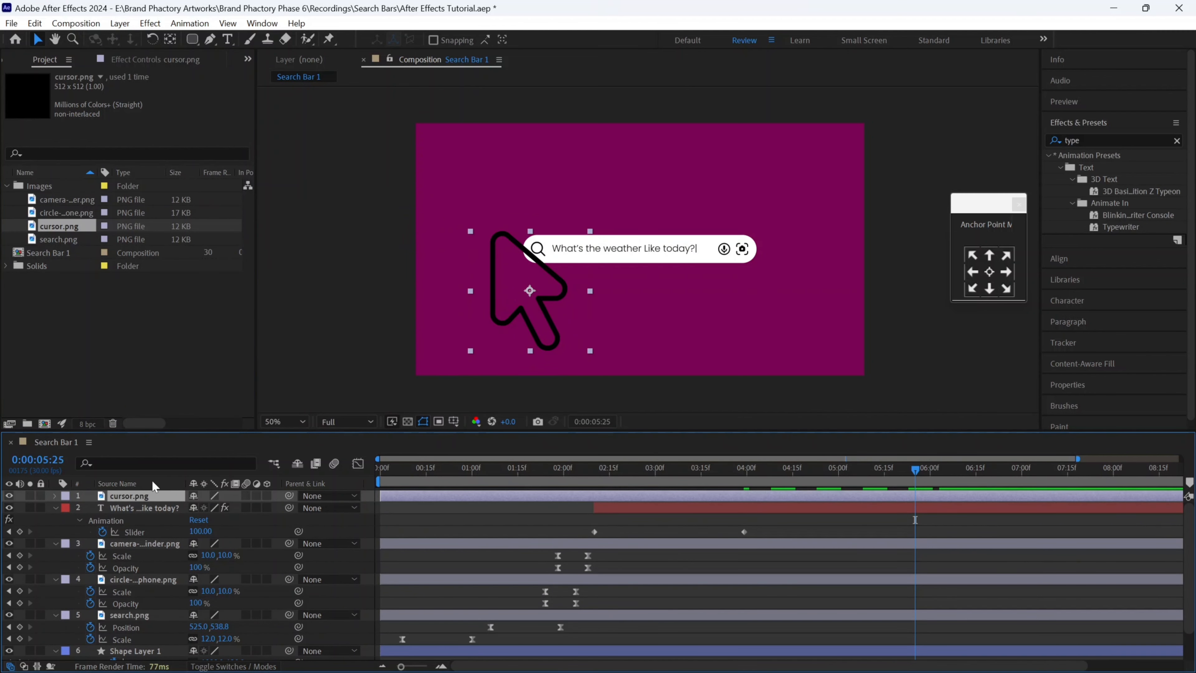
key(s)
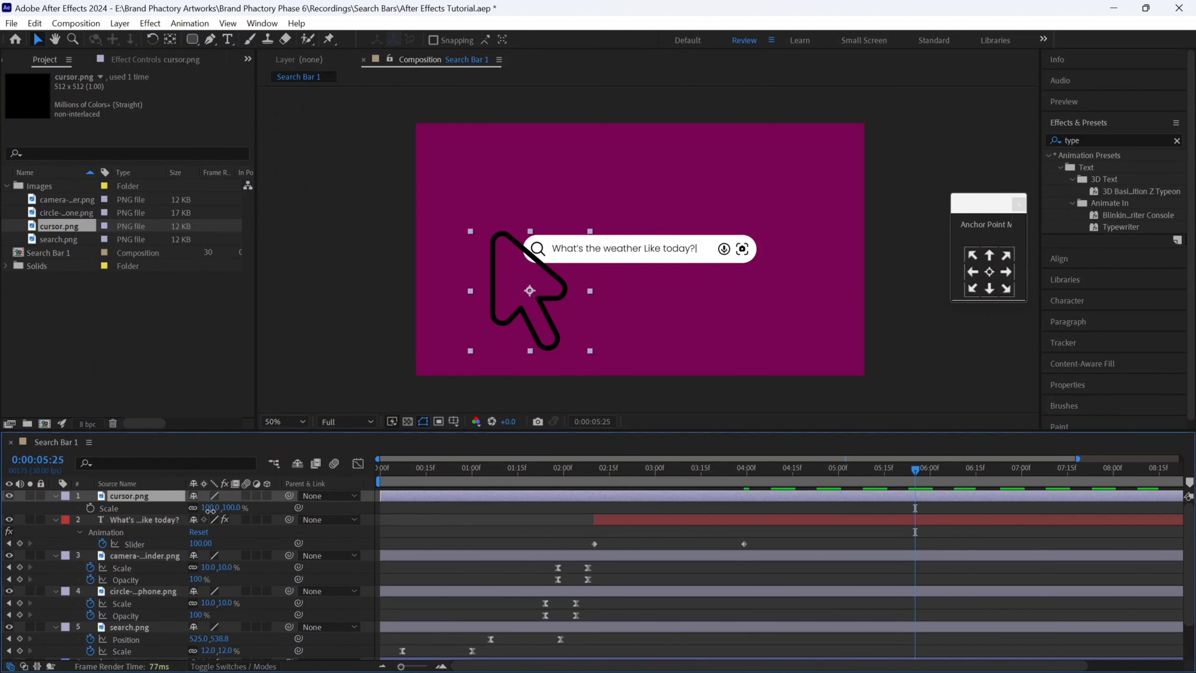
click(210, 508)
text(10)
key(Return)
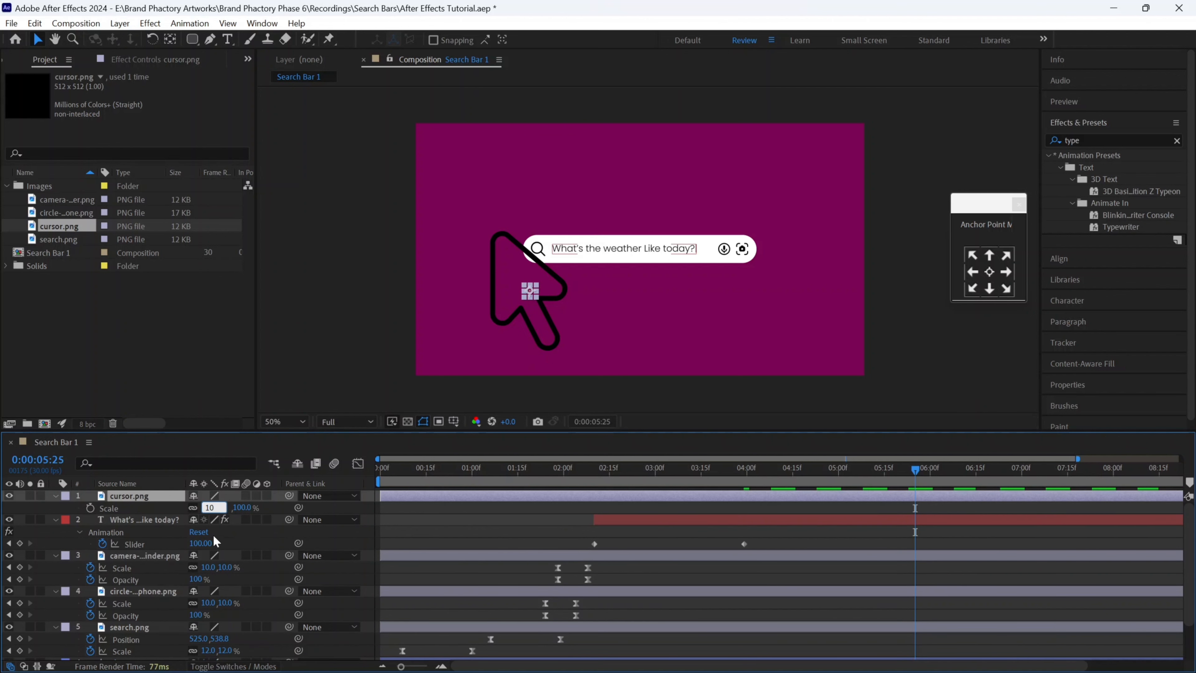
key(period)
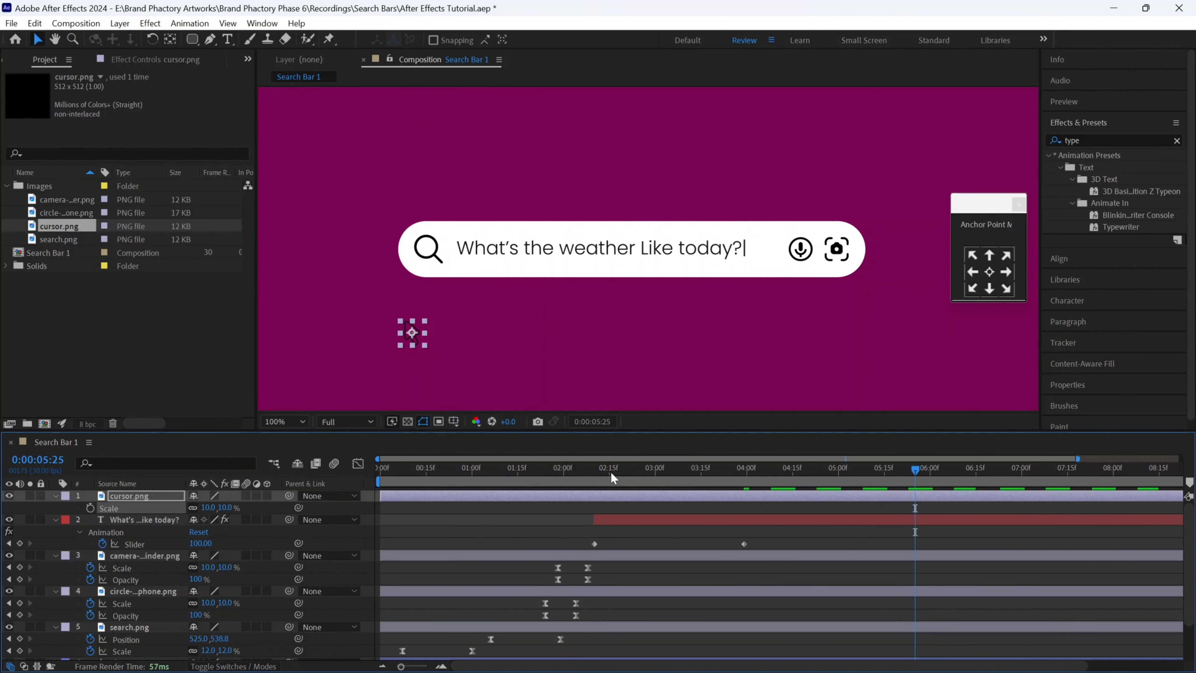
- Keyframe the cursor's Scale from 0% at 0:00:04:05 to 10% at about 0:00:04:16
drag(607, 472, 597, 471)
click(755, 473)
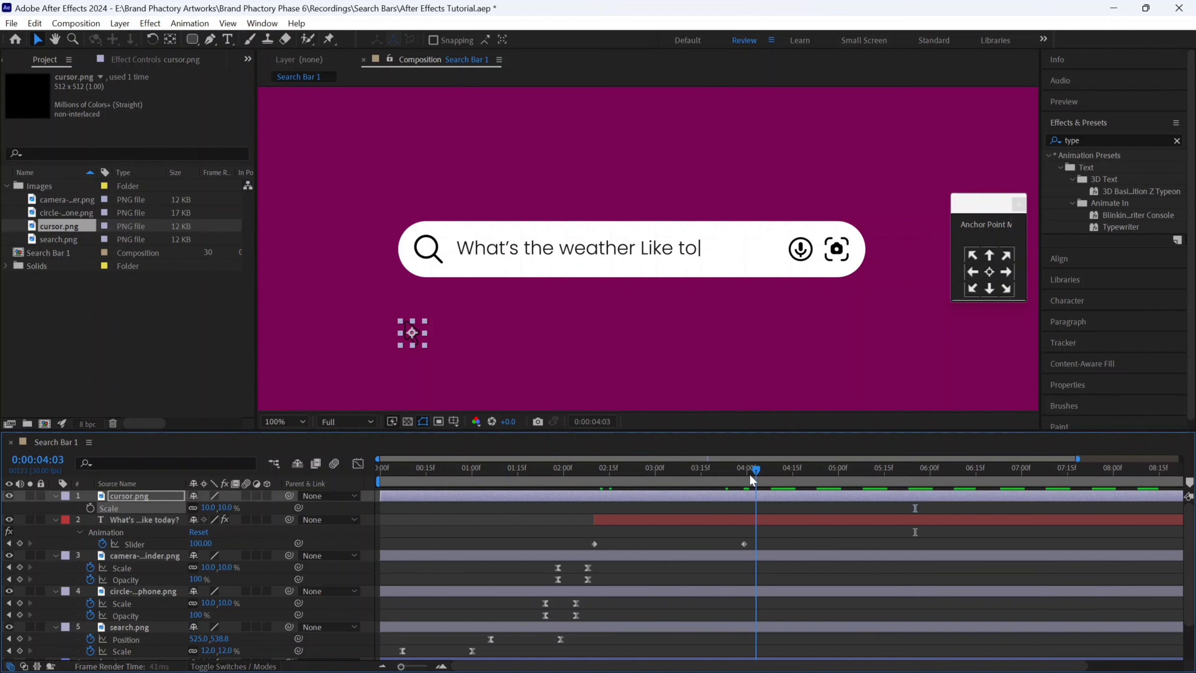
drag(748, 474, 761, 474)
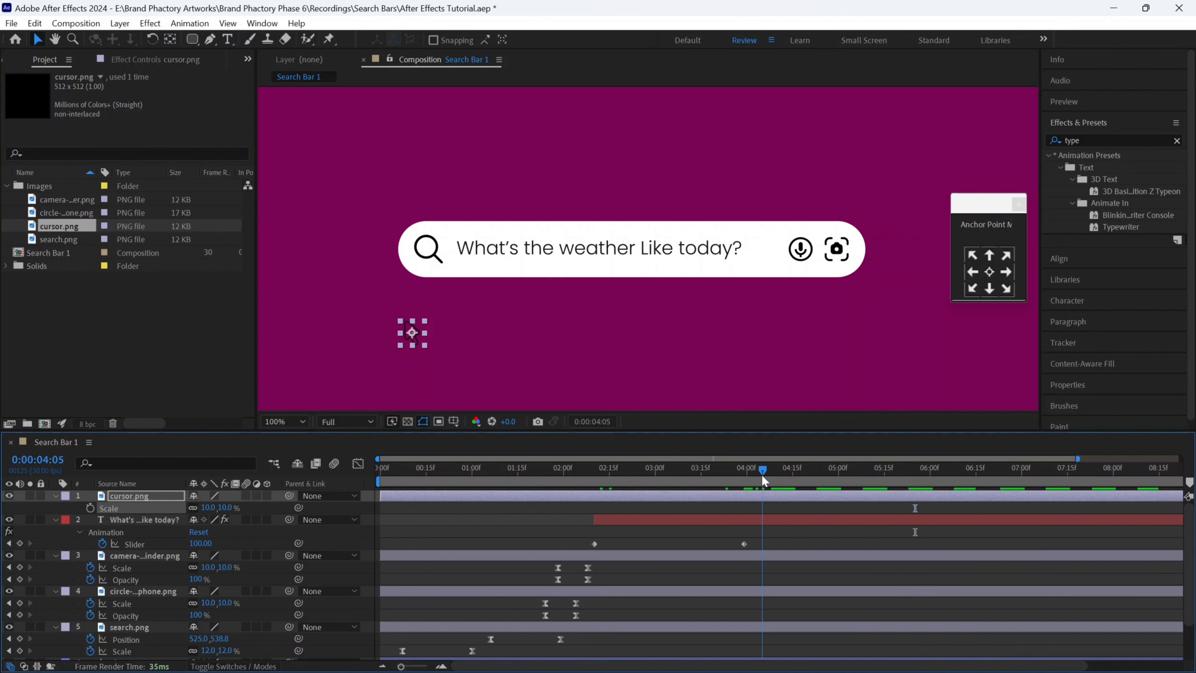
key(alt+shift+s)
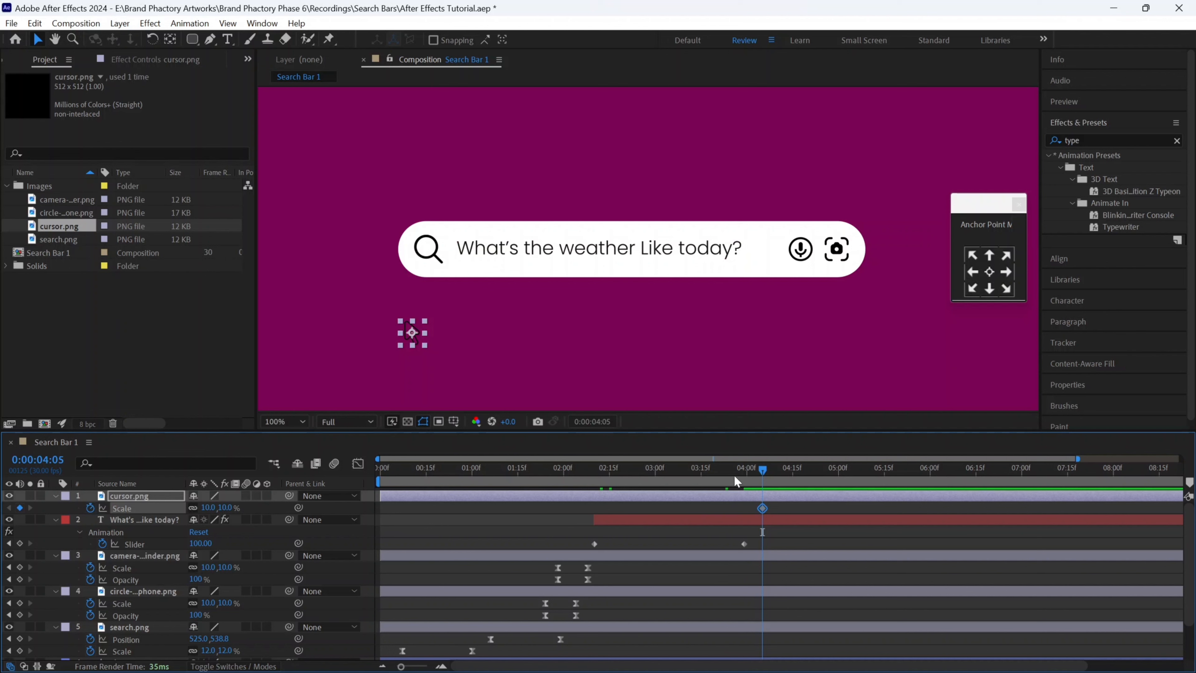
drag(762, 508, 795, 508)
click(208, 508)
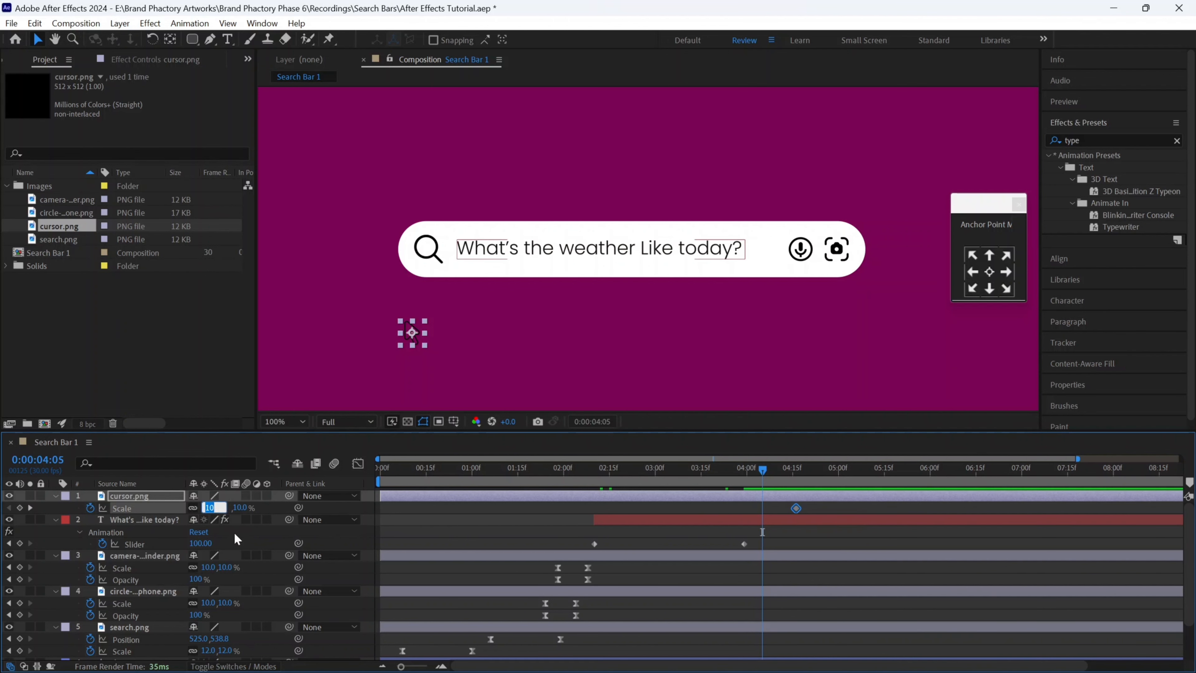
text(0)
key(Return)
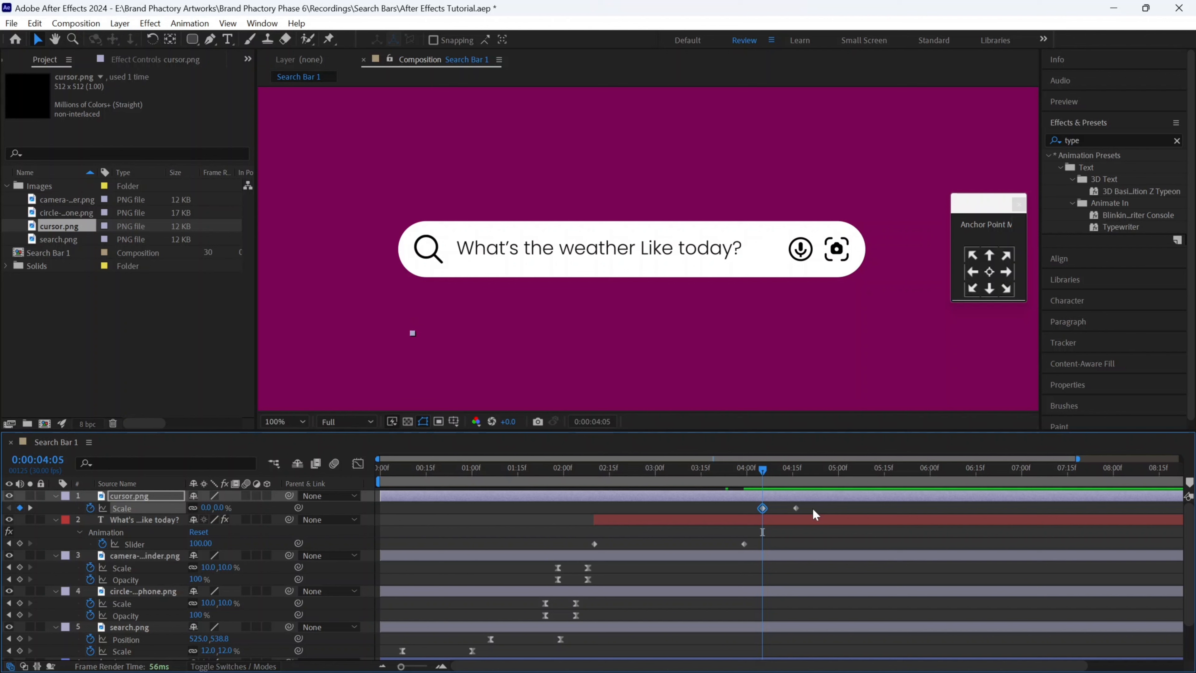
- Apply Easy Ease to both Scale keyframes of the cursor layer
click(746, 514)
drag(746, 516, 803, 504)
right_click(763, 508)
mouse_move(829, 497)
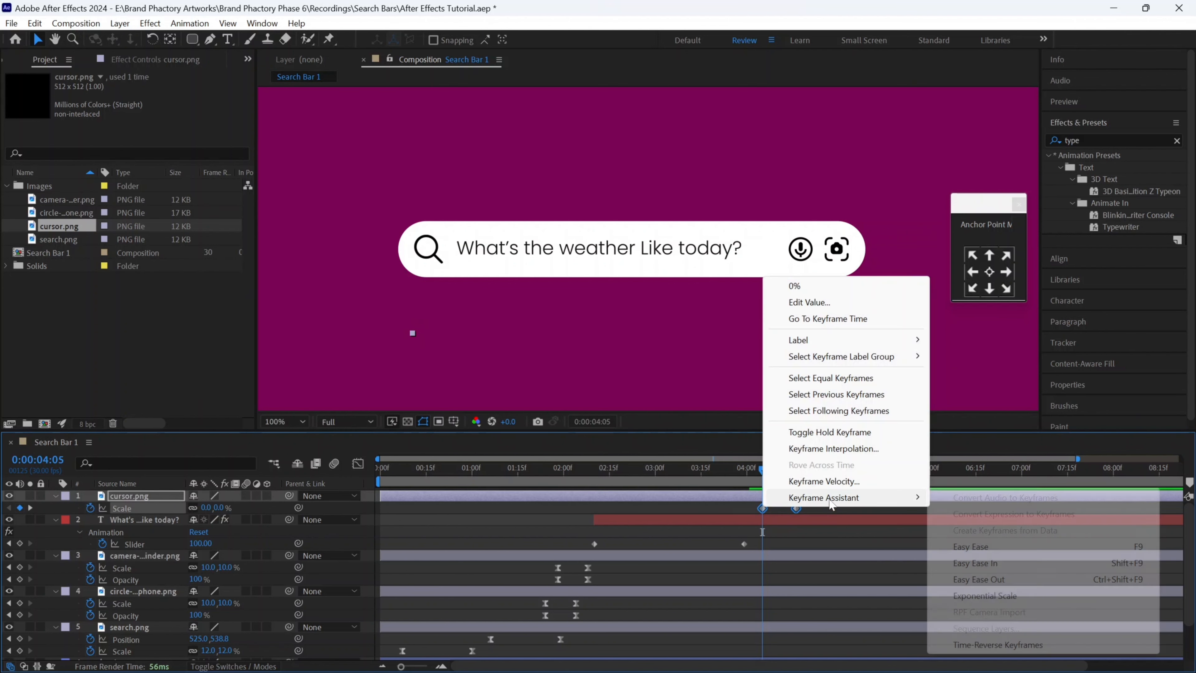
click(969, 547)
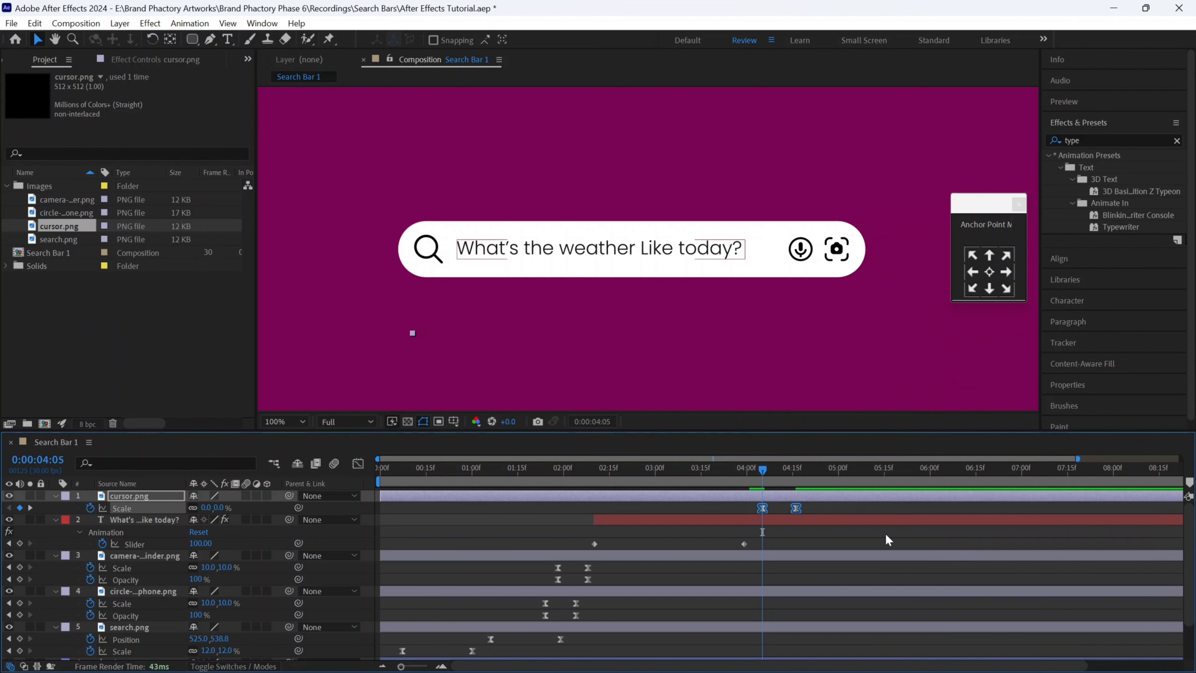
- Reveal the cursor layer's Position and add its first keyframe at 0:00:05:00
drag(762, 471, 839, 473)
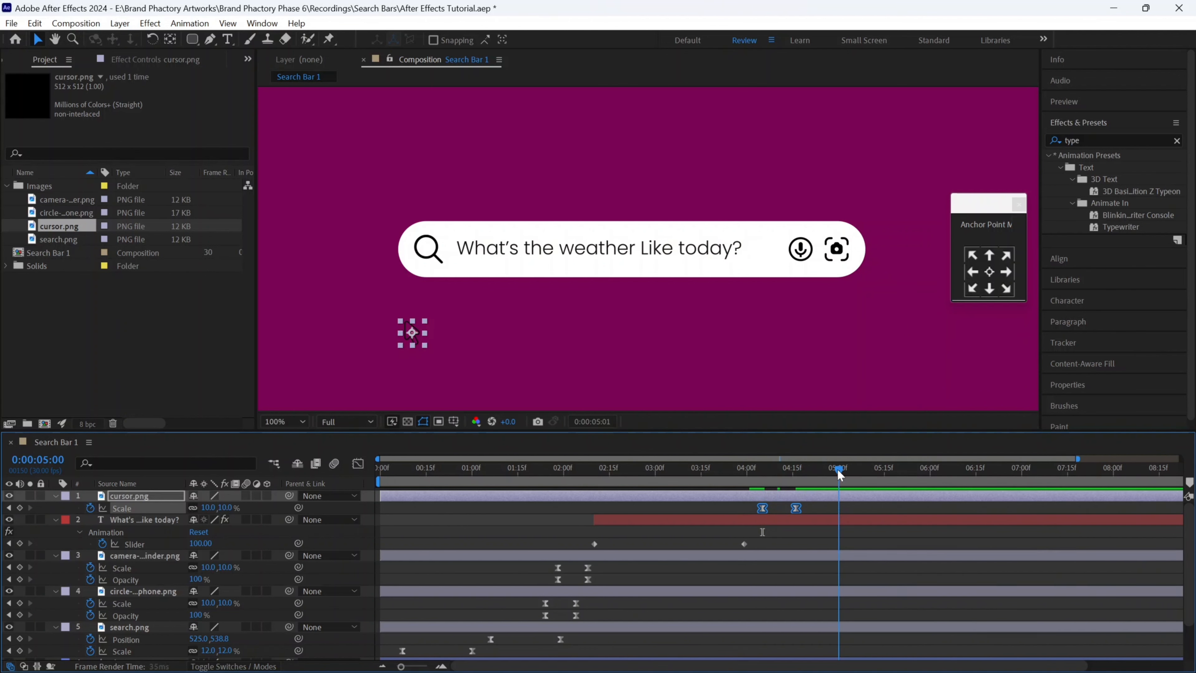
click(857, 498)
key(p)
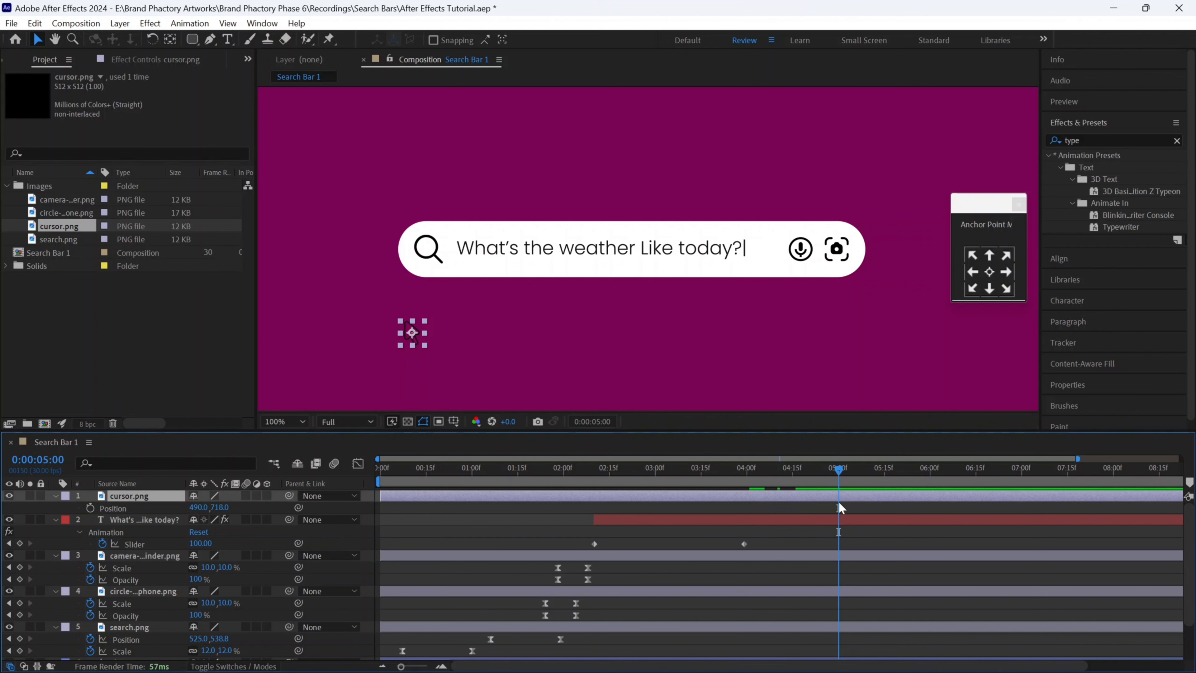
click(91, 509)
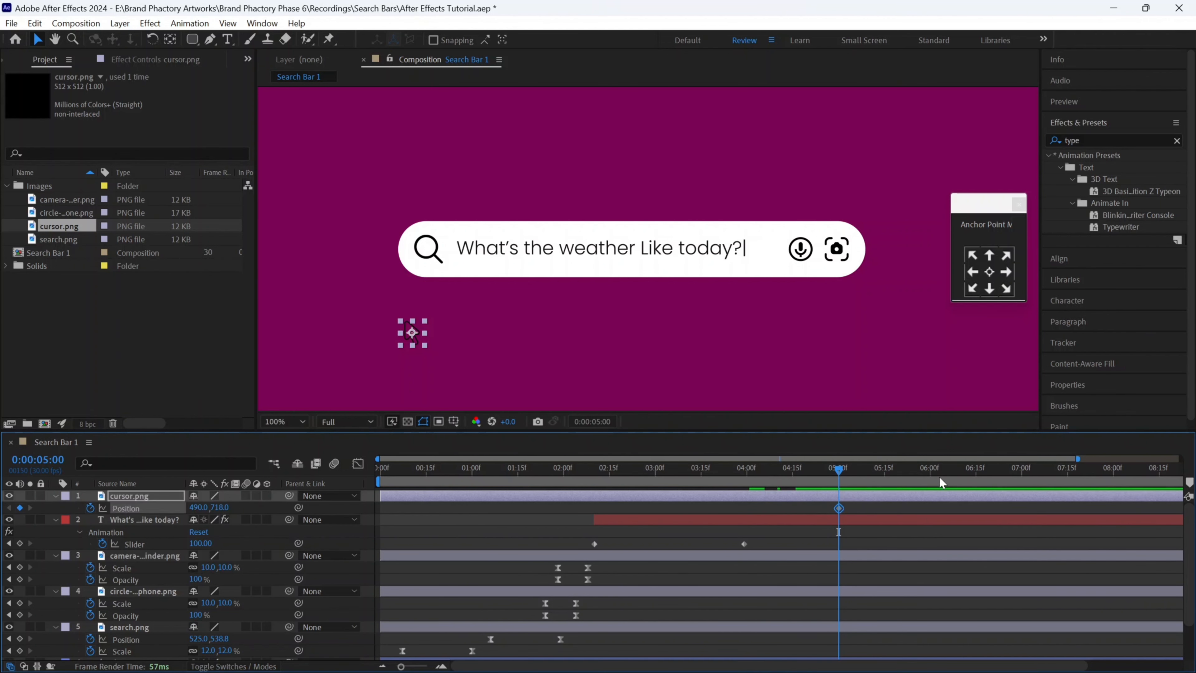
- At 0:00:05:17, move the cursor up onto the magnifier icon at Position about 530, 551
click(889, 473)
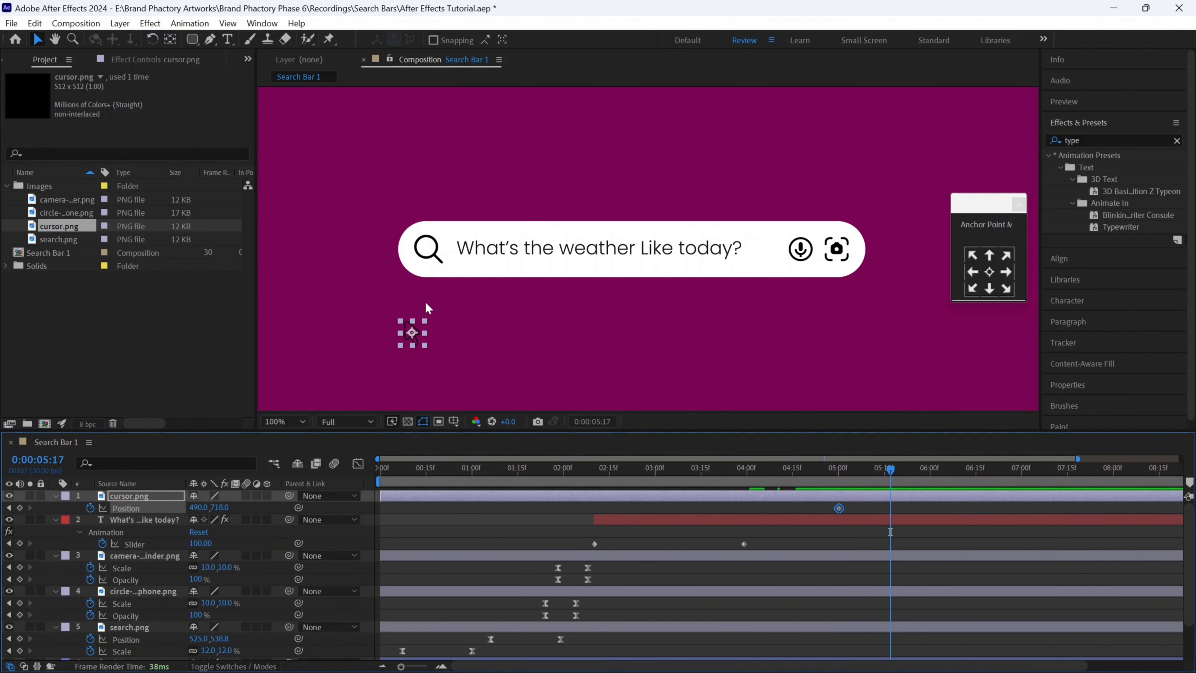
drag(411, 327, 666, 223)
key(ctrl+z)
scroll(413, 287, up, 1)
key(space)
drag(487, 327, 490, 203)
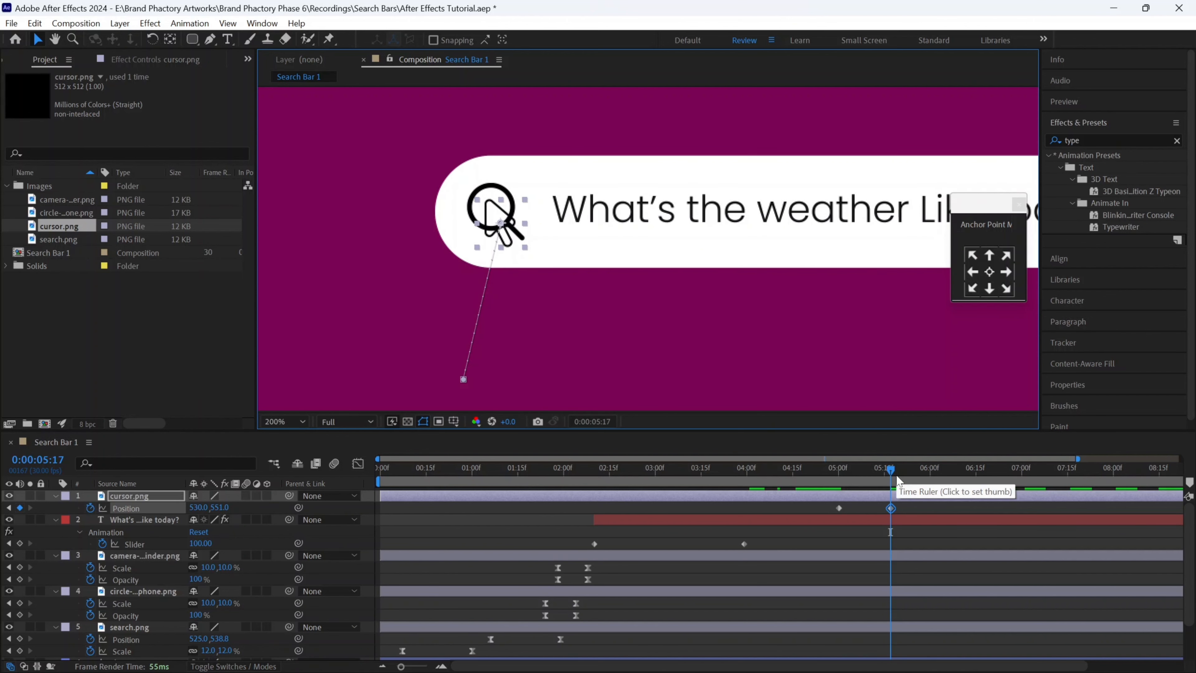
- Animate a click in the cursor's Scale with keyframes of 10% at 0:00:05:17, 7% at 0:00:05:25 and 10% at 0:00:06:03
key(shift+s)
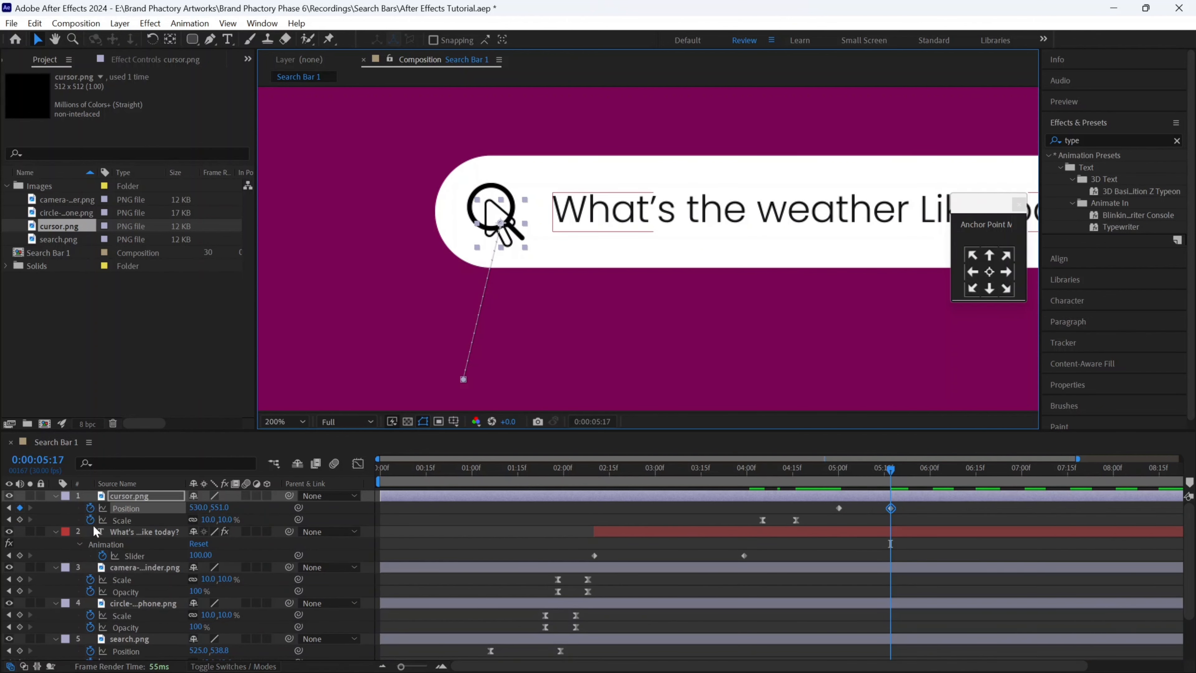
click(20, 519)
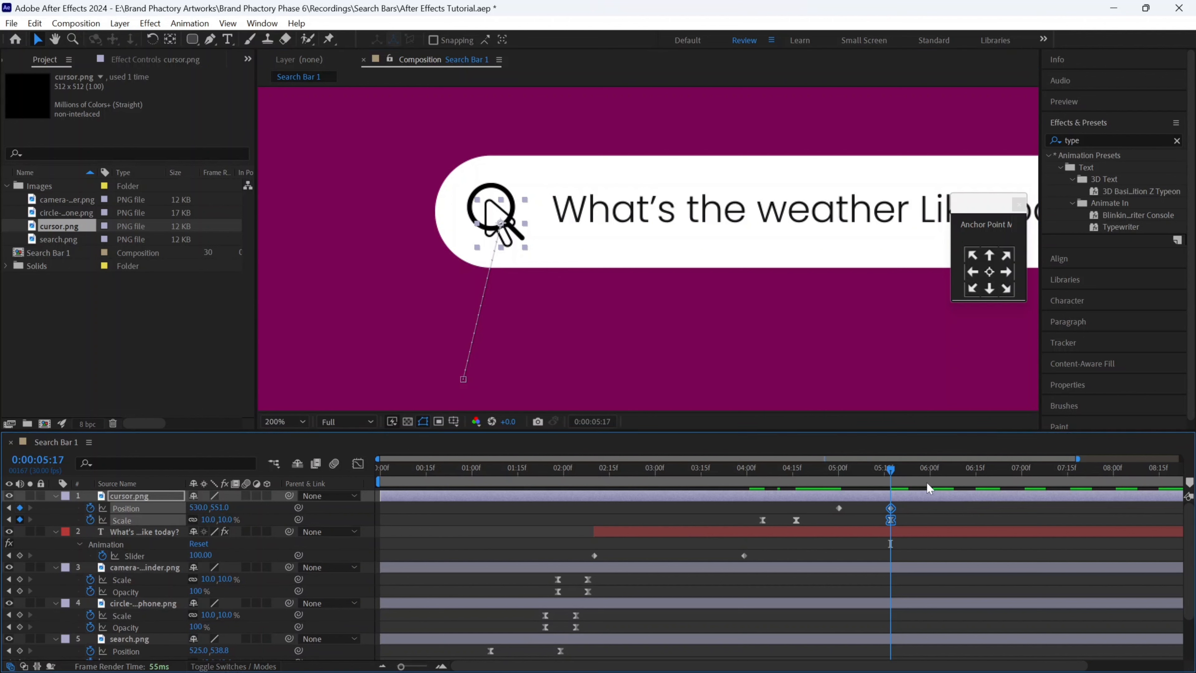
click(914, 475)
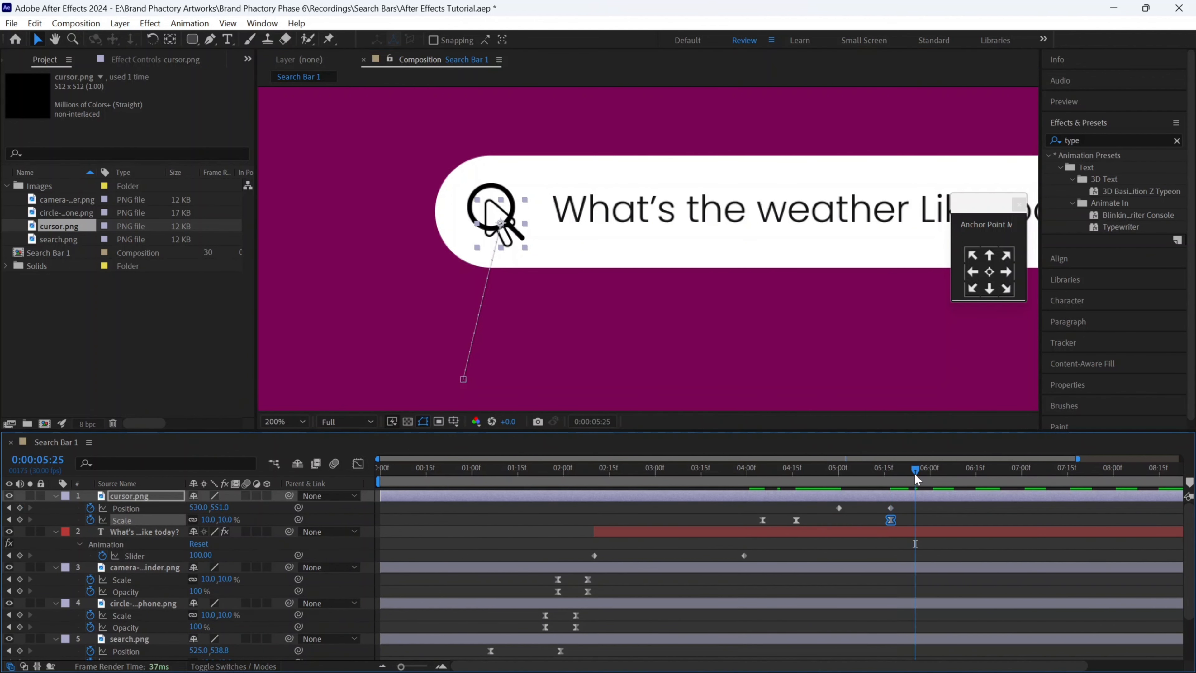
click(207, 519)
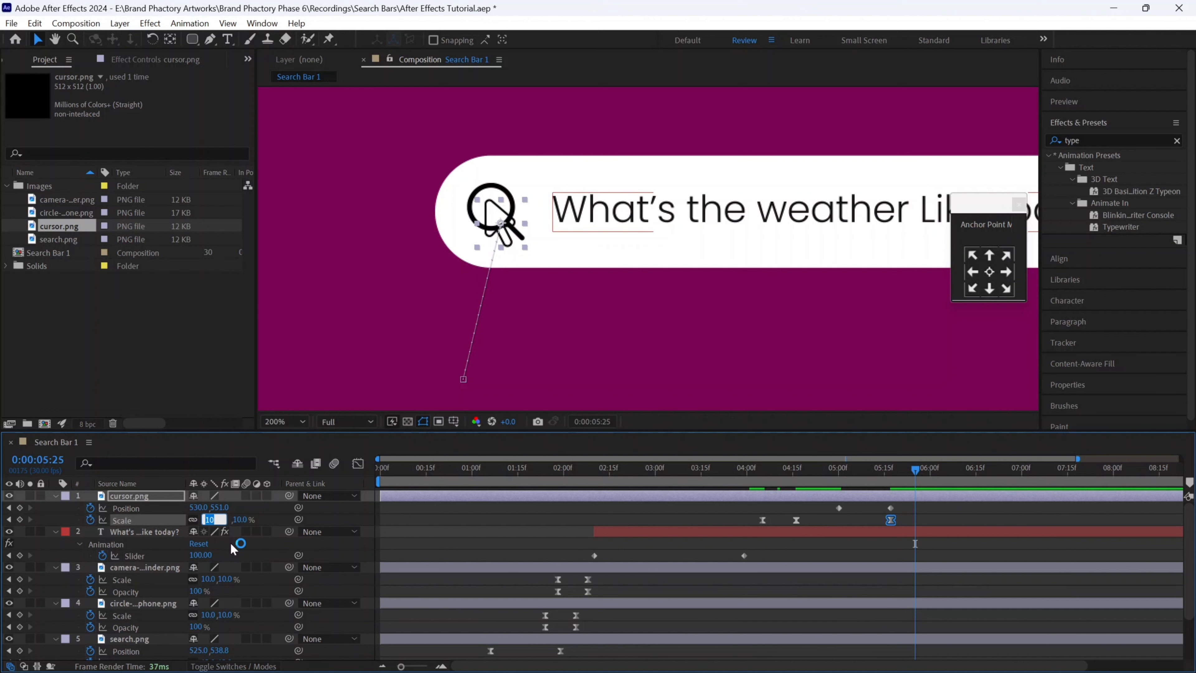
key(Return)
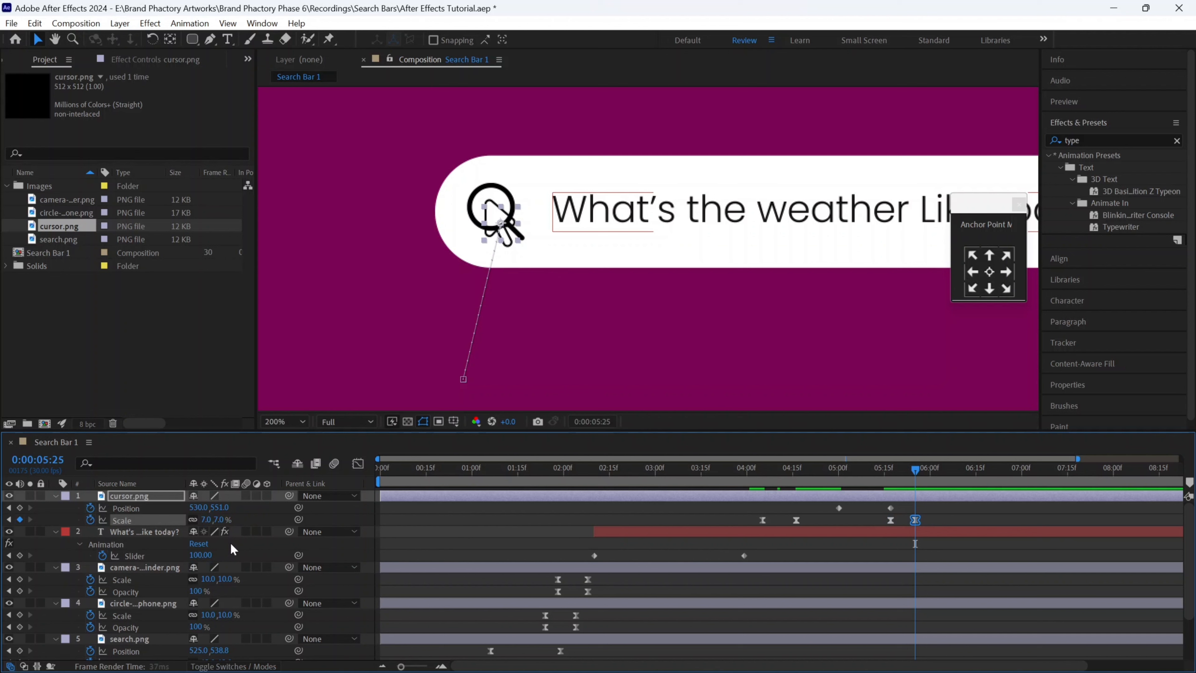
click(939, 474)
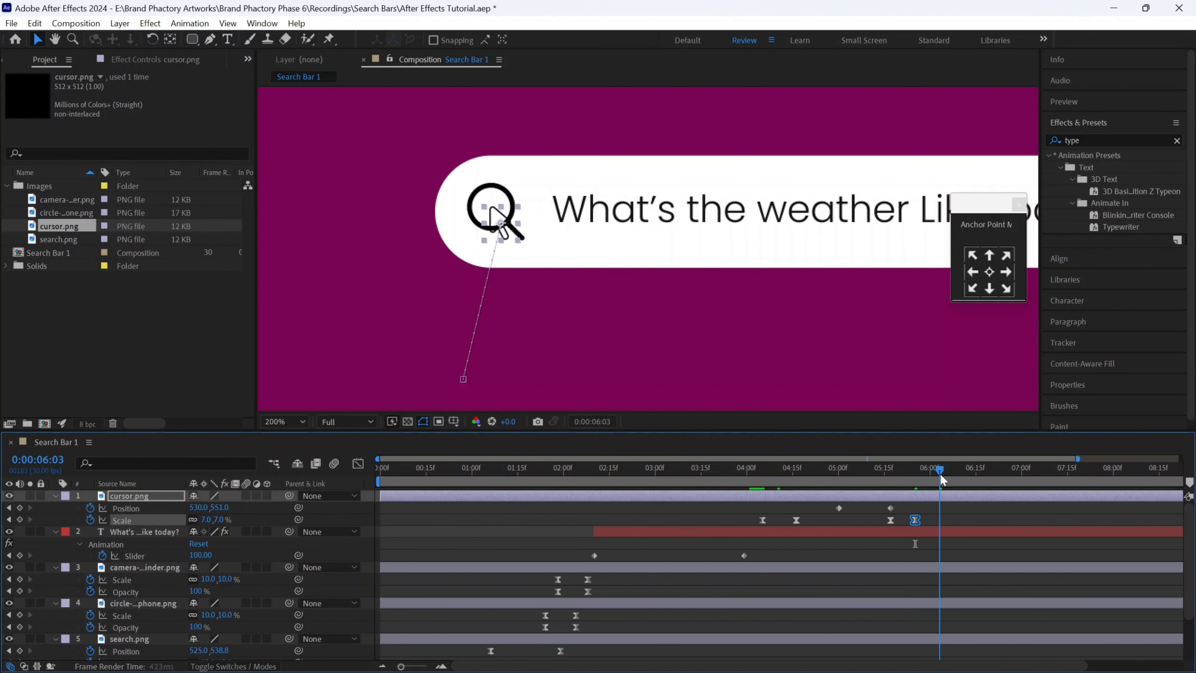
click(206, 519)
text(10)
key(Return)
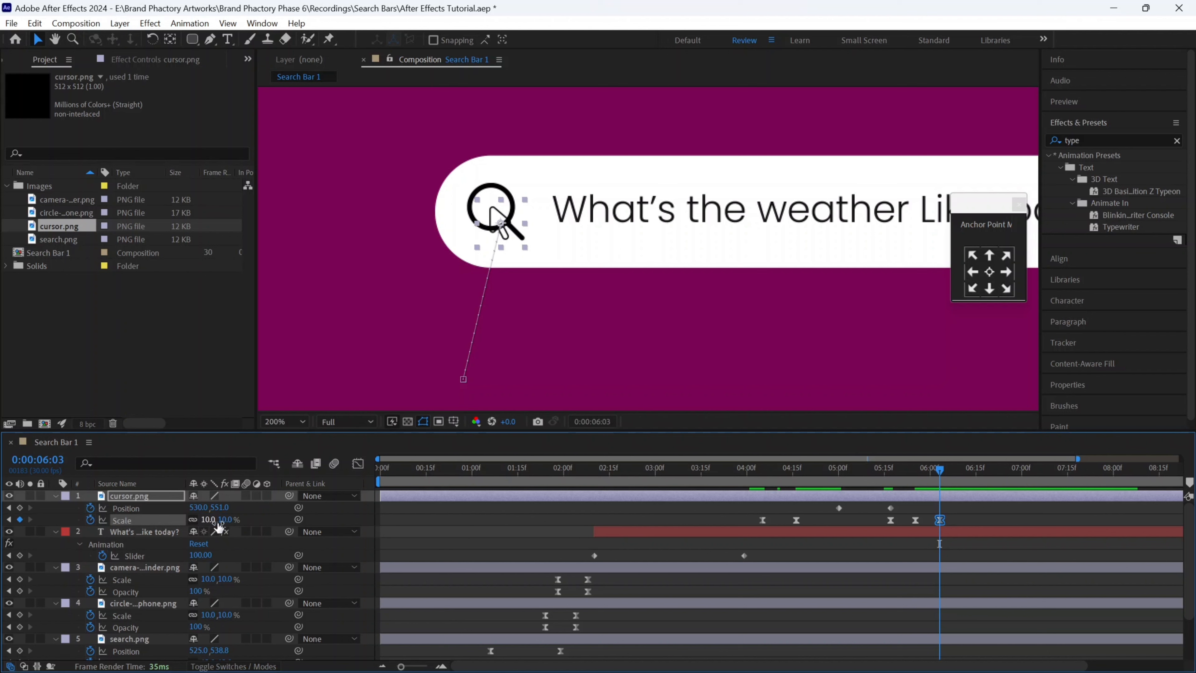
- Hold the cursor's Position on the magnifier until about 0:00:06:08, and move it below the bar to about 621.5, 688 at 0:00:07:04
drag(966, 475, 58, 518)
click(19, 507)
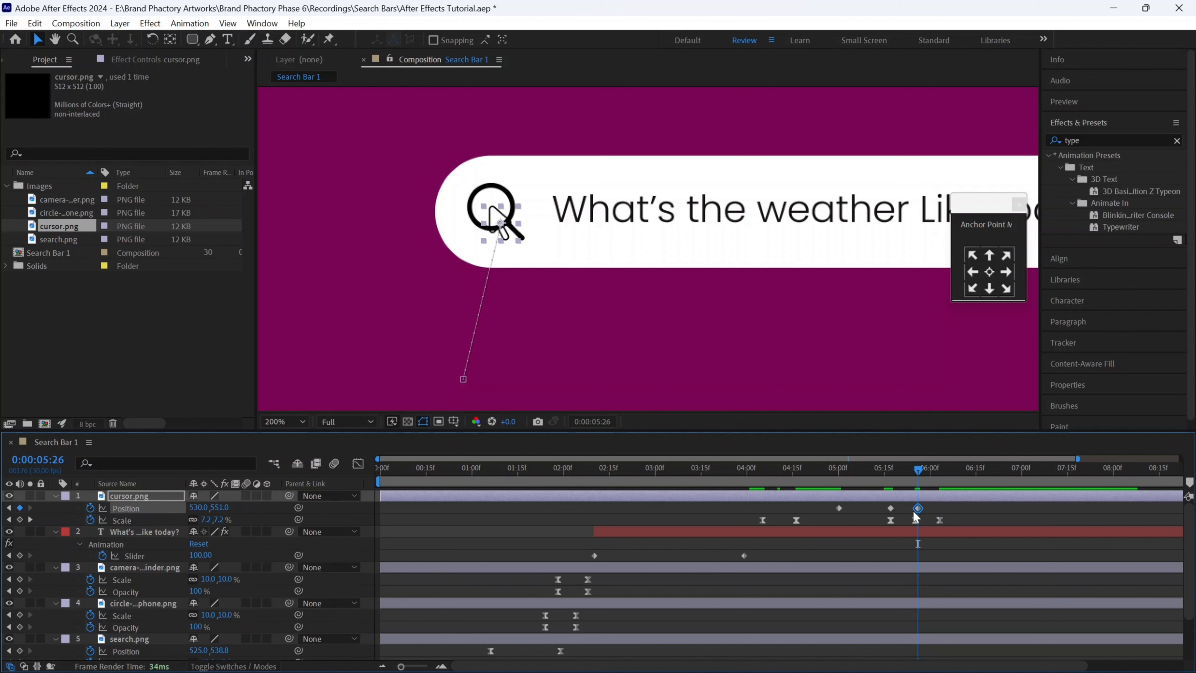
drag(952, 512, 956, 508)
drag(1022, 475, 1034, 472)
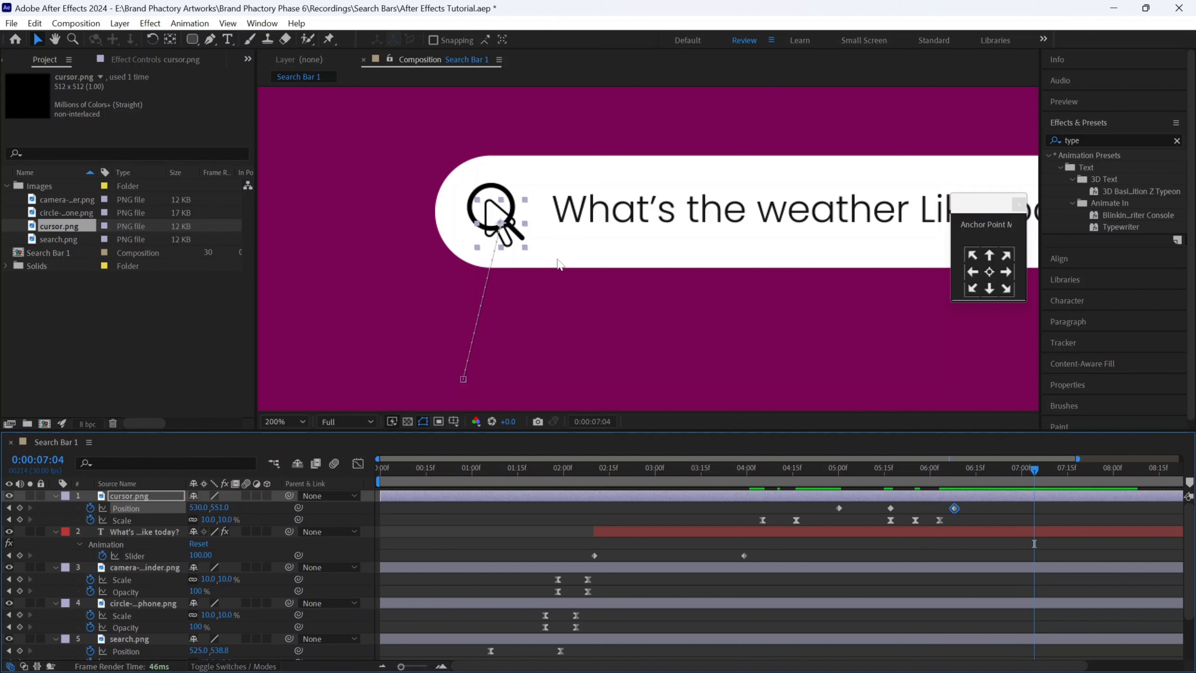
drag(498, 214, 582, 335)
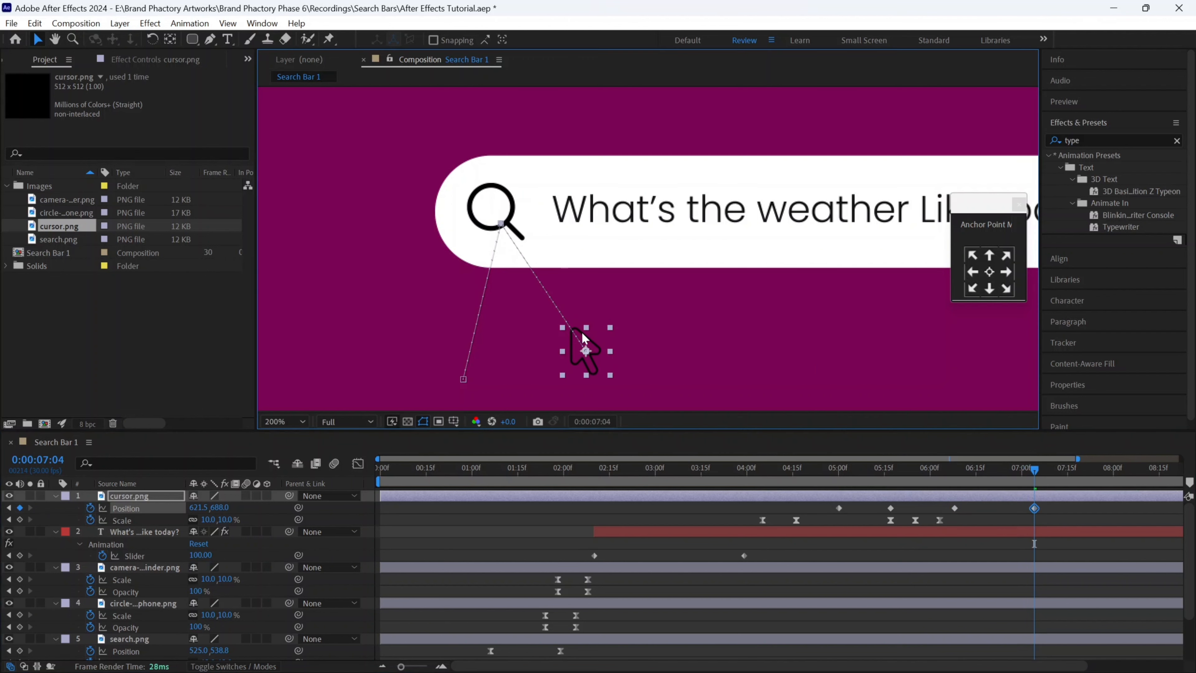
- Keyframe the cursor's Scale from 10% at 0:00:07:04 down to 0% at 0:00:07:13
click(20, 519)
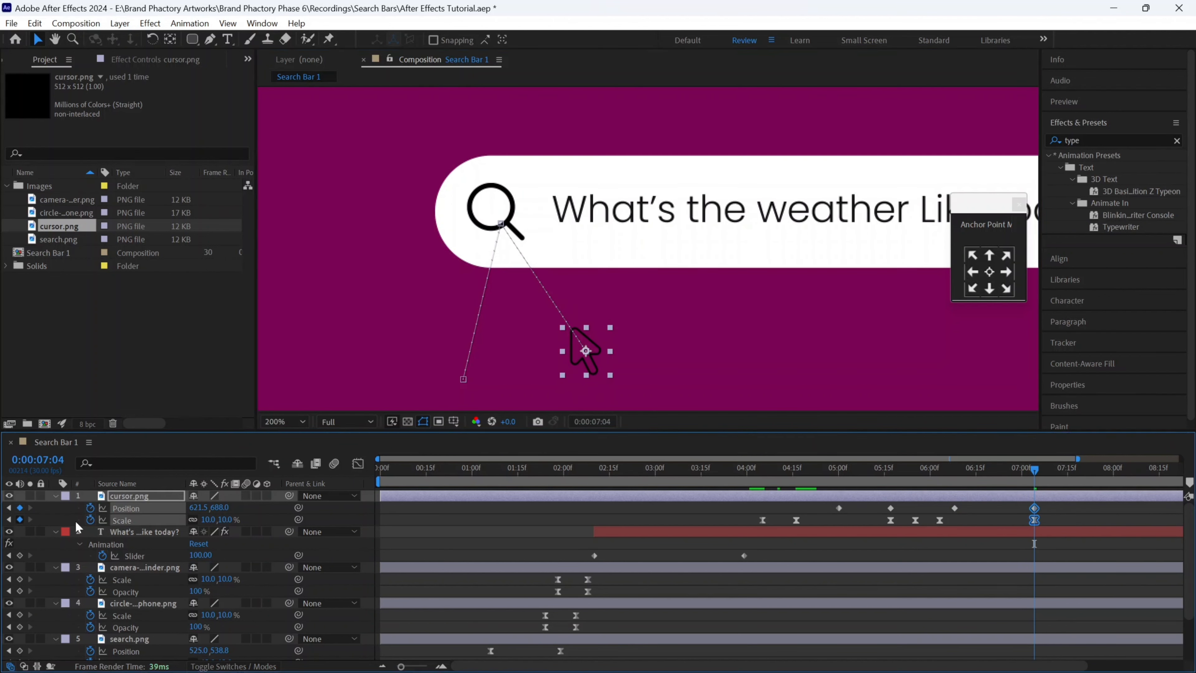
click(1063, 480)
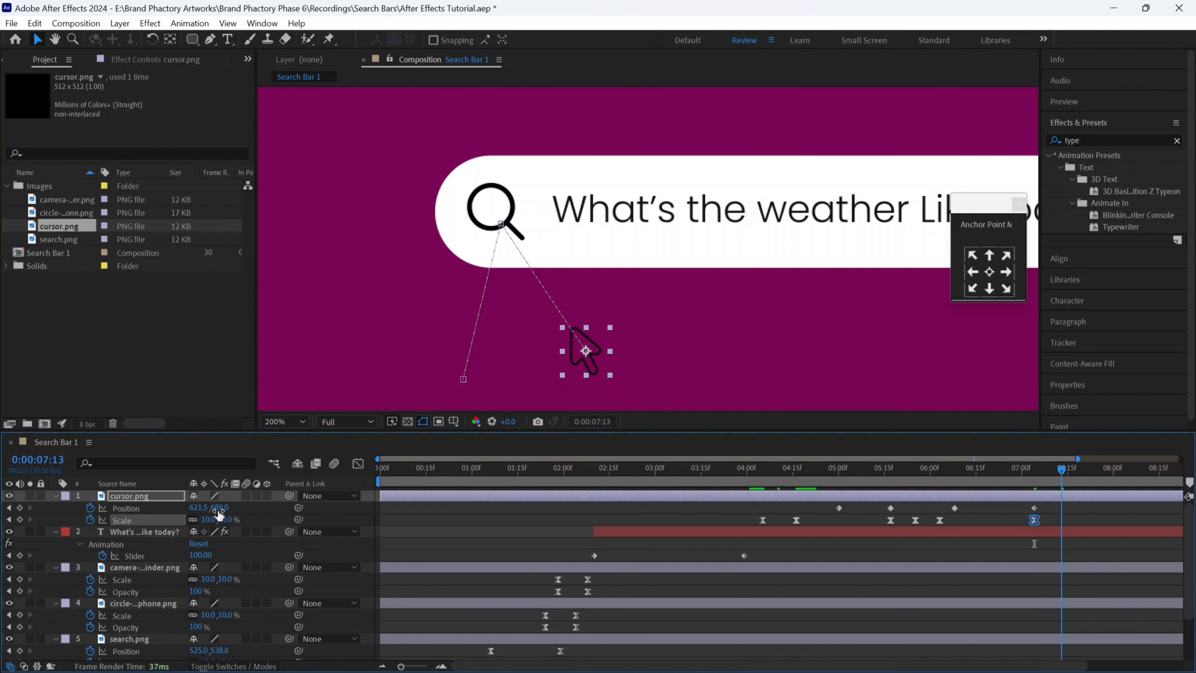
click(208, 519)
text(0)
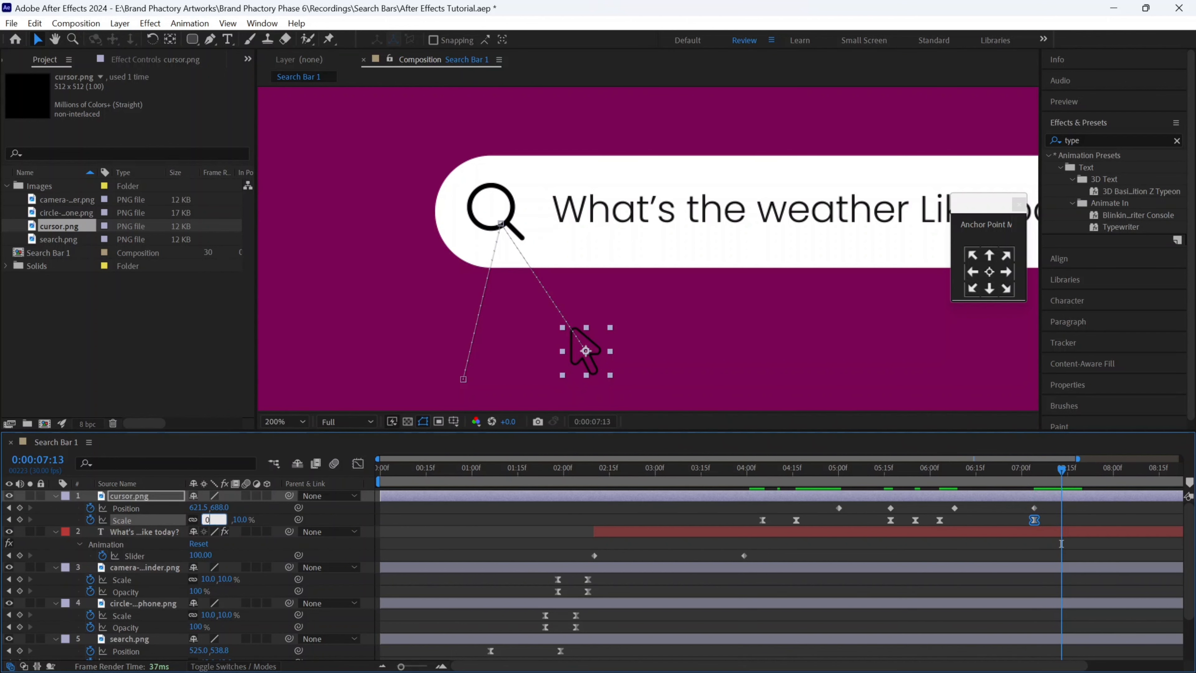
key(Return)
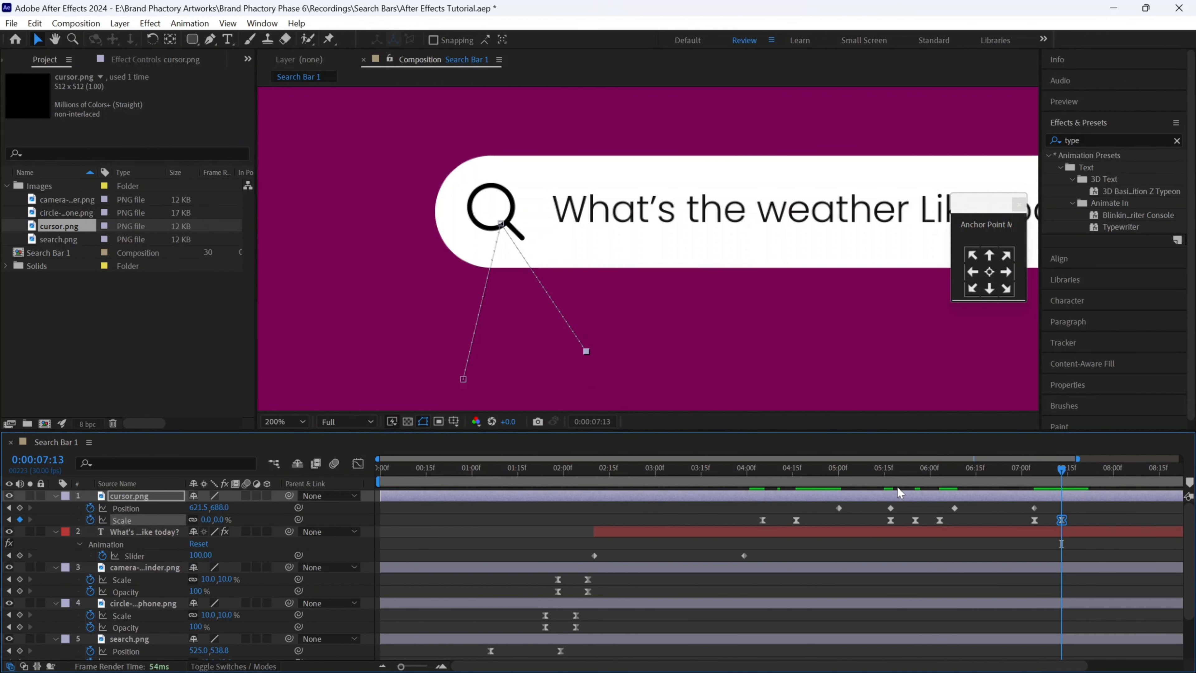
- Reveal the Scale of the search.png layer and add a keyframe at 0:00:05:25, where the cursor is at its smallest
drag(890, 472, 915, 473)
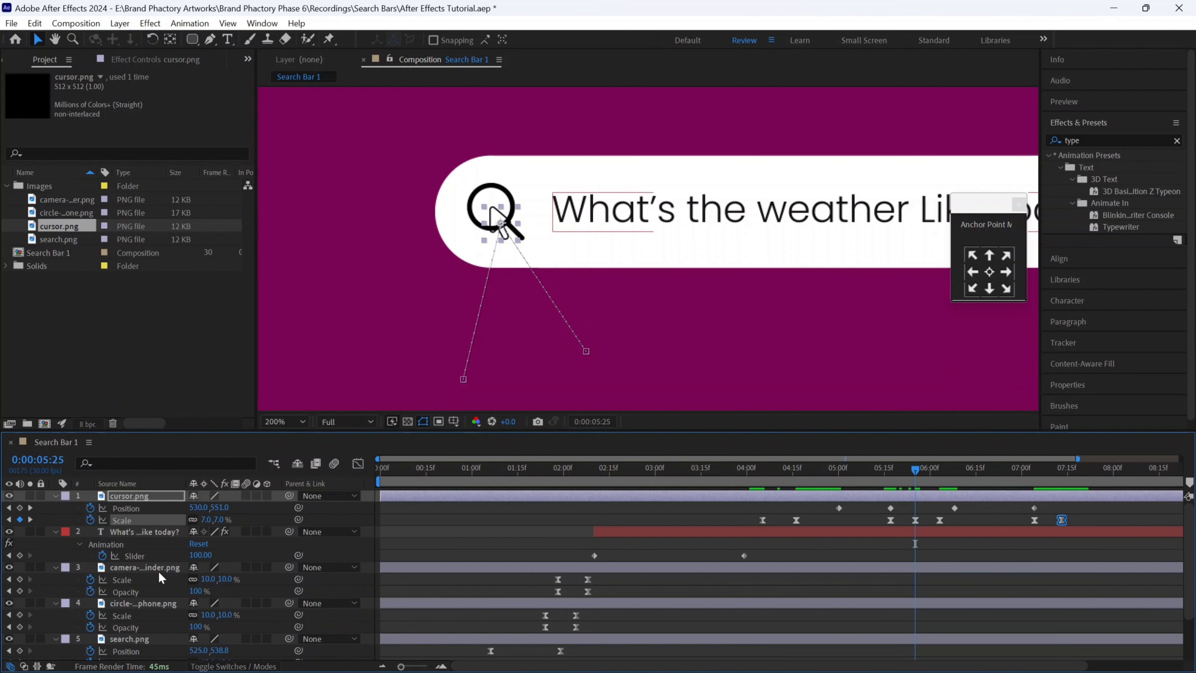
click(146, 640)
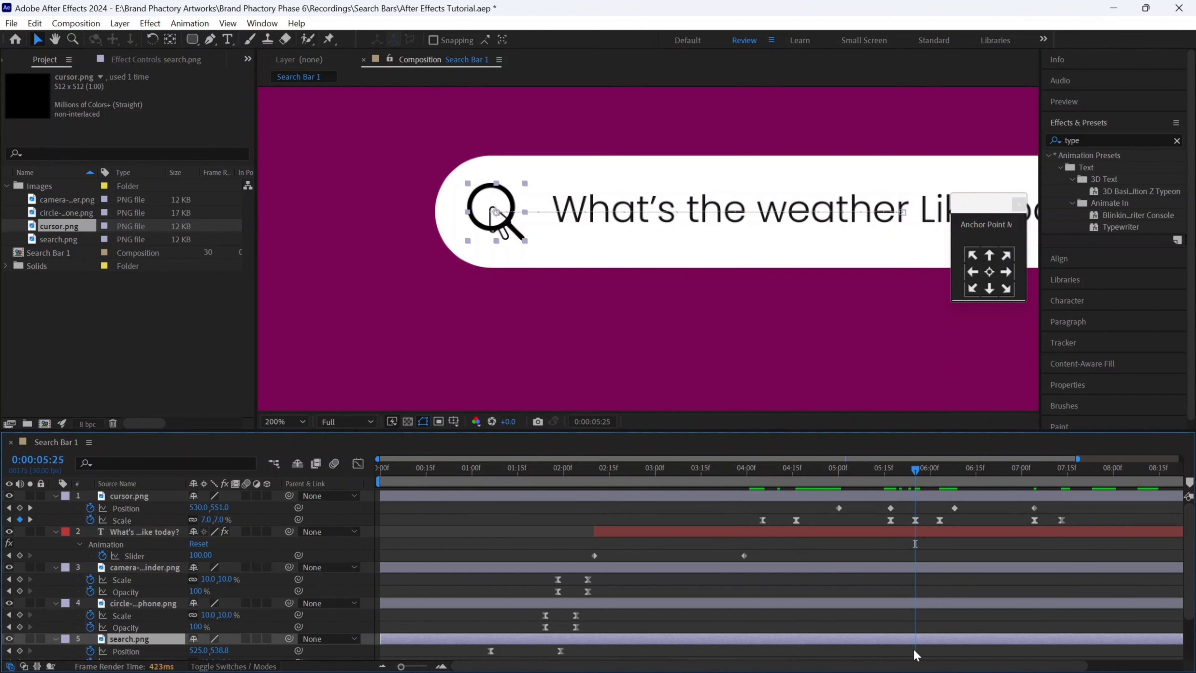
scroll(927, 632, down, 1)
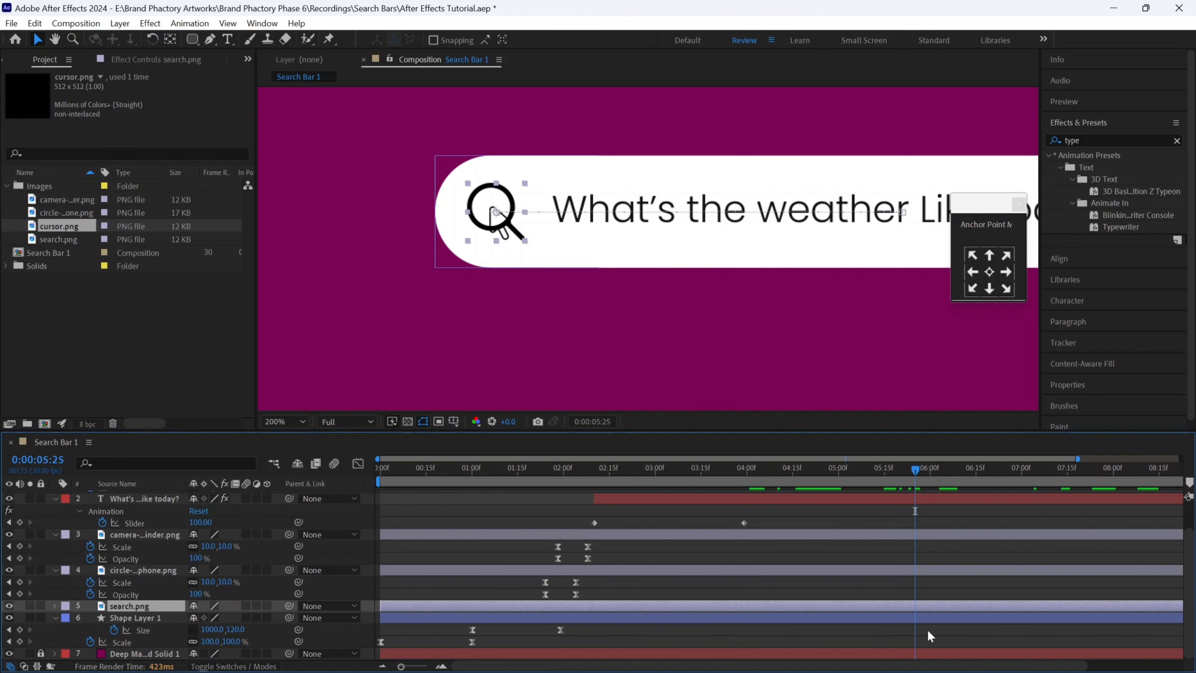
key(s)
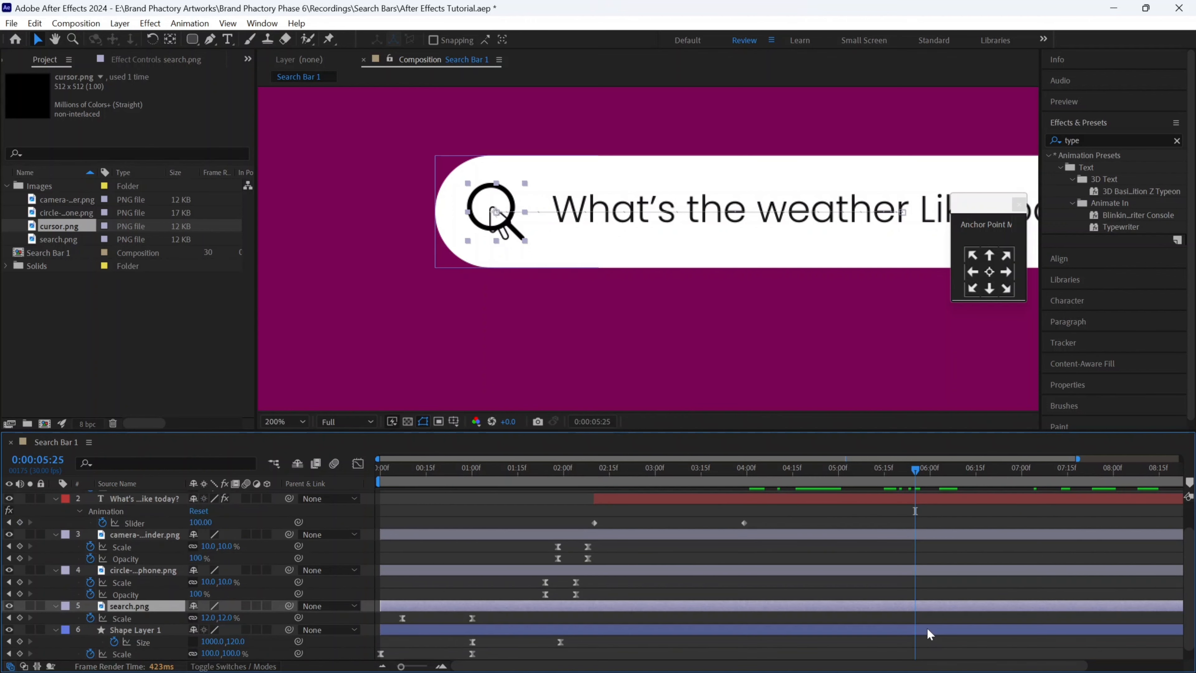
click(19, 617)
scroll(922, 563, up, 1)
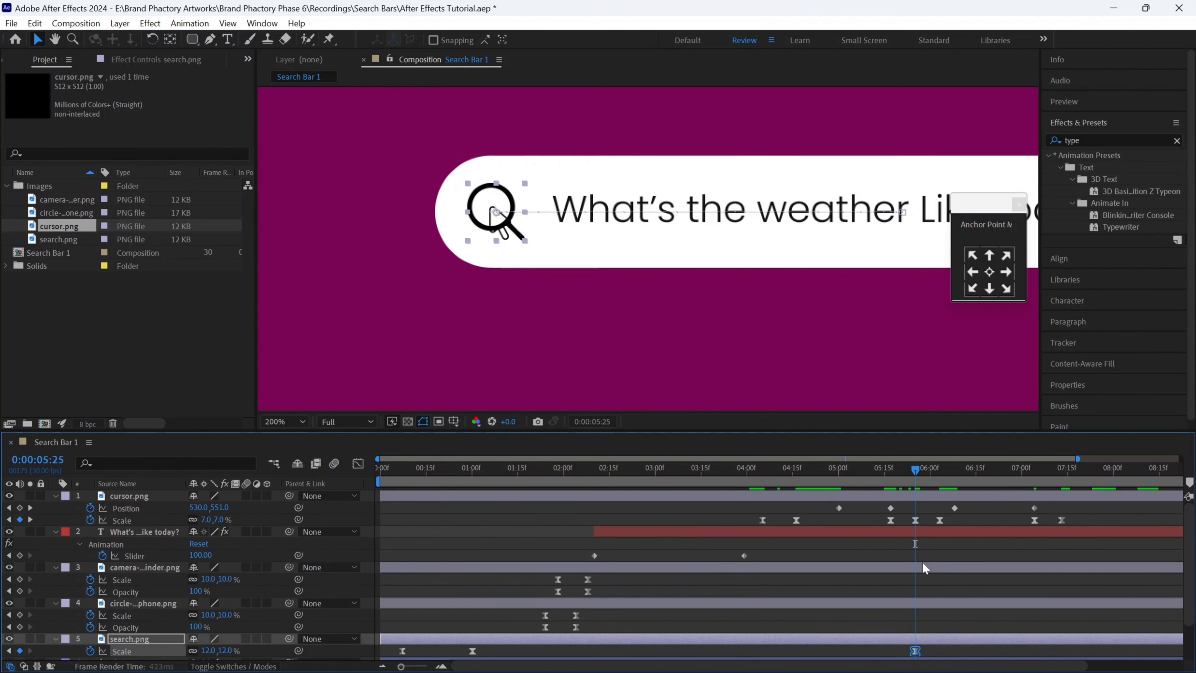
- Collapse the text, camera and microphone layers' properties and move the current time to 0:00:06:00
click(54, 532)
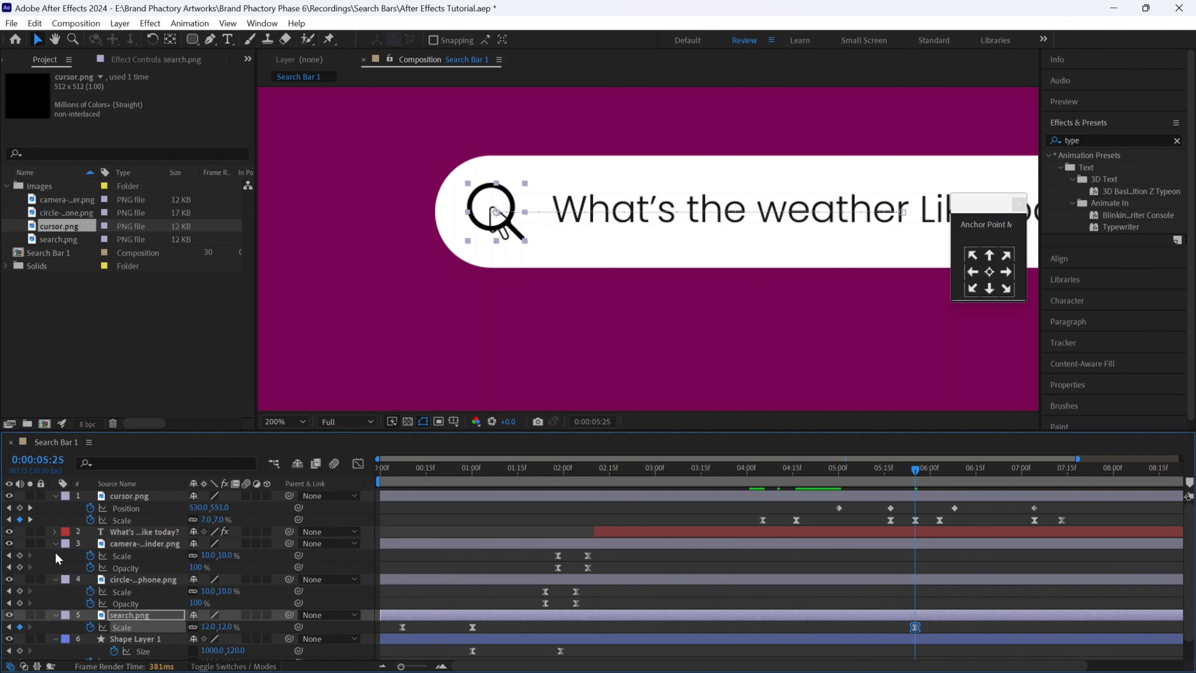
click(56, 543)
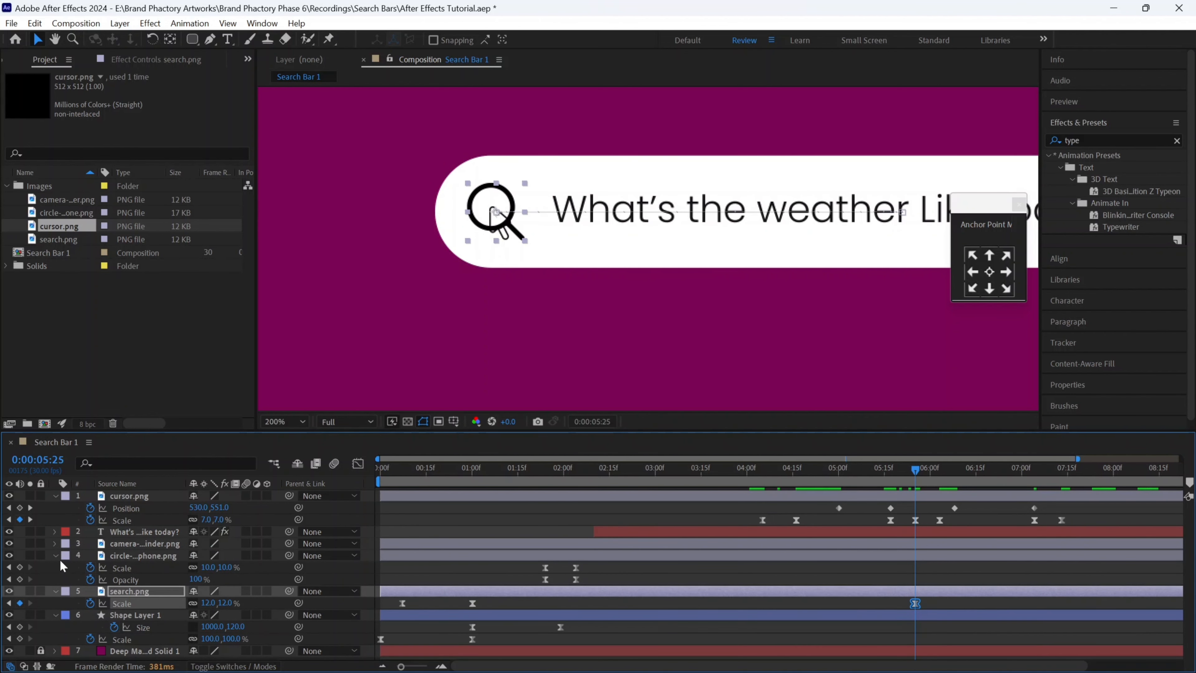
click(56, 554)
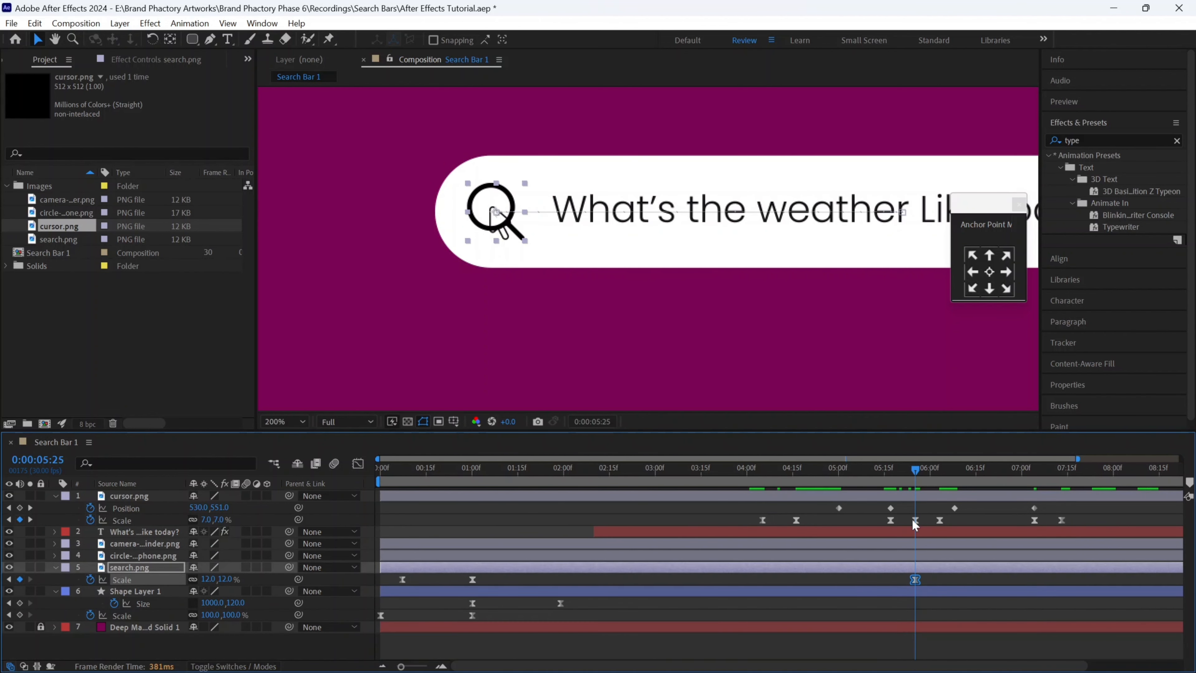
click(905, 472)
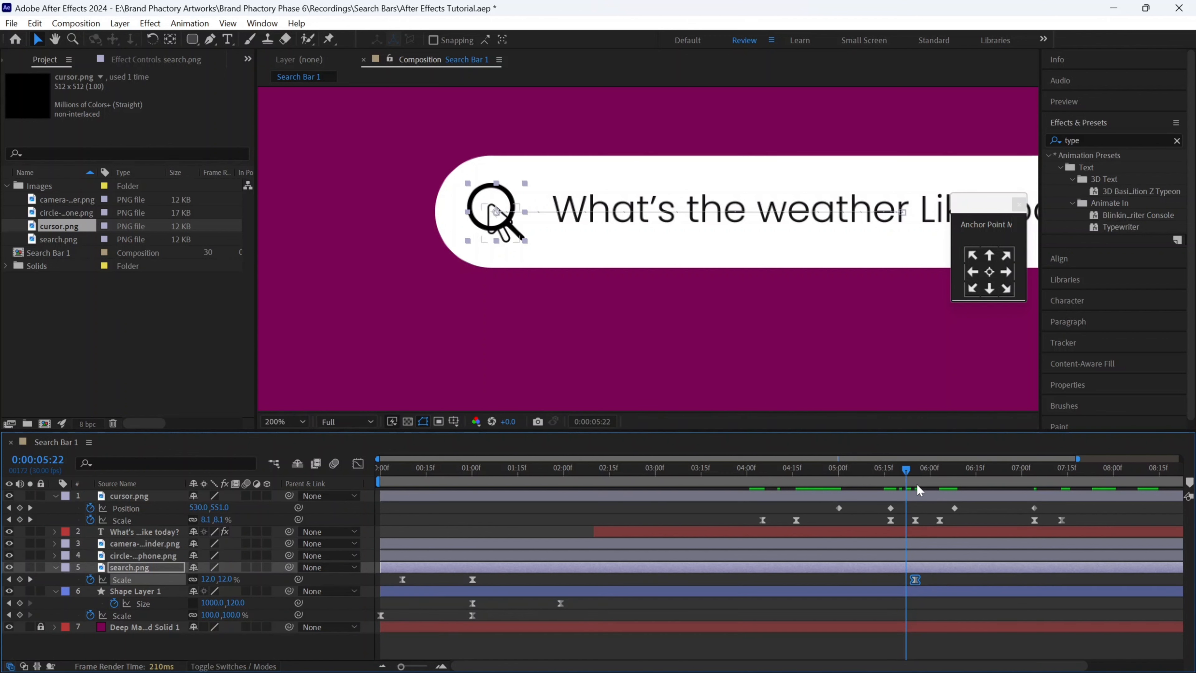
drag(914, 472, 931, 472)
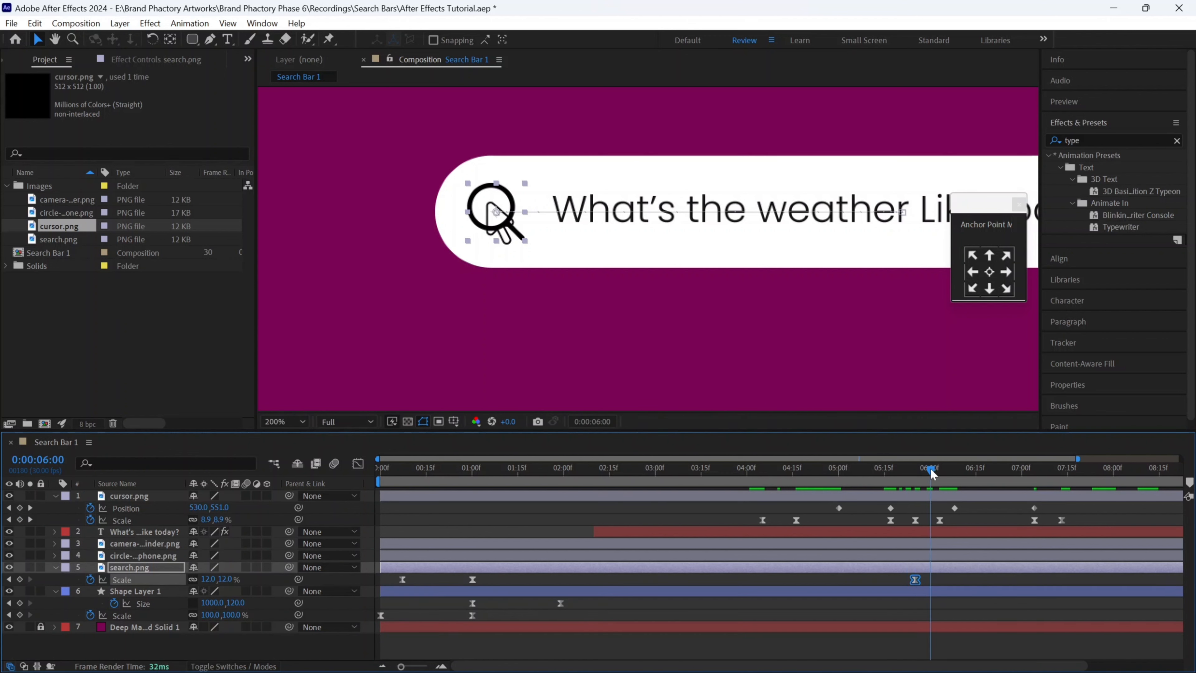
- Try enlarging search.png to a Scale of 15% at 0:00:06:00, and undo it
click(209, 579)
text(1)
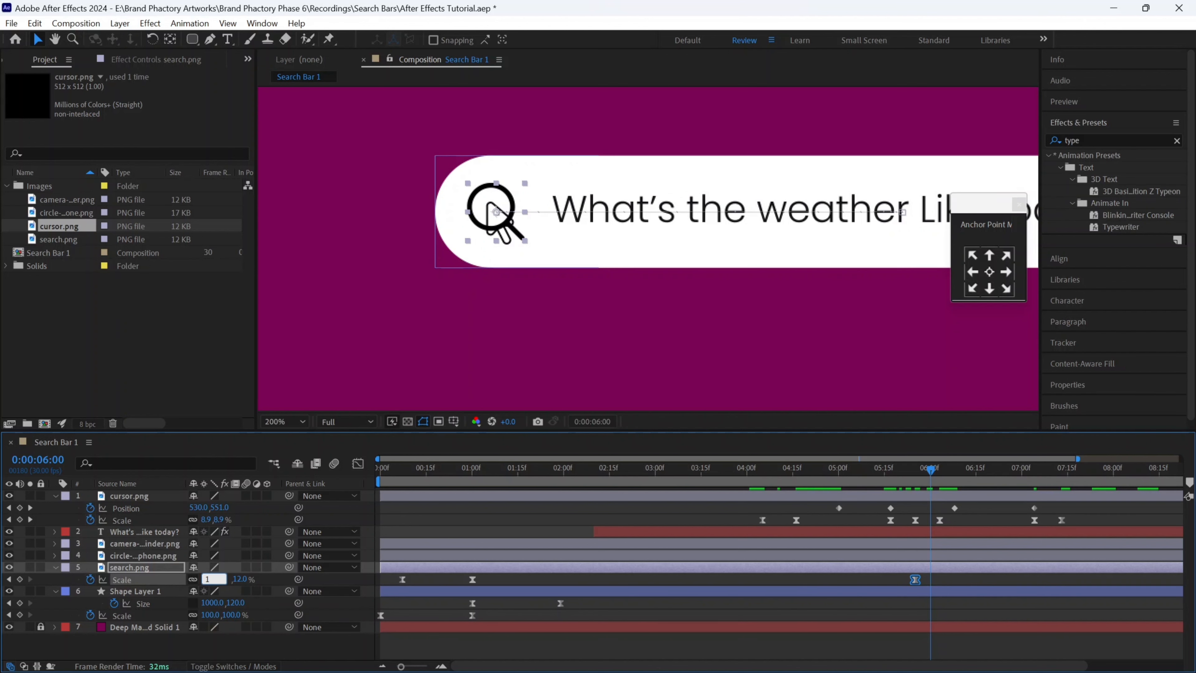
text(5.0,15)
key(Return)
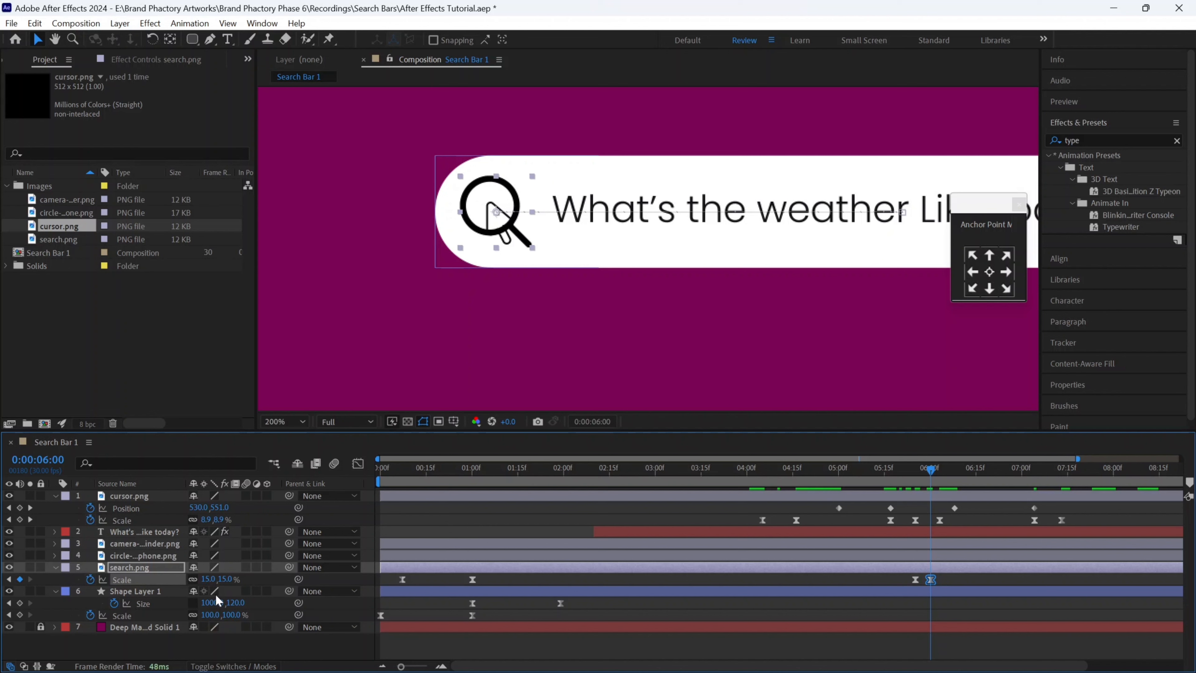
key(ctrl+z)
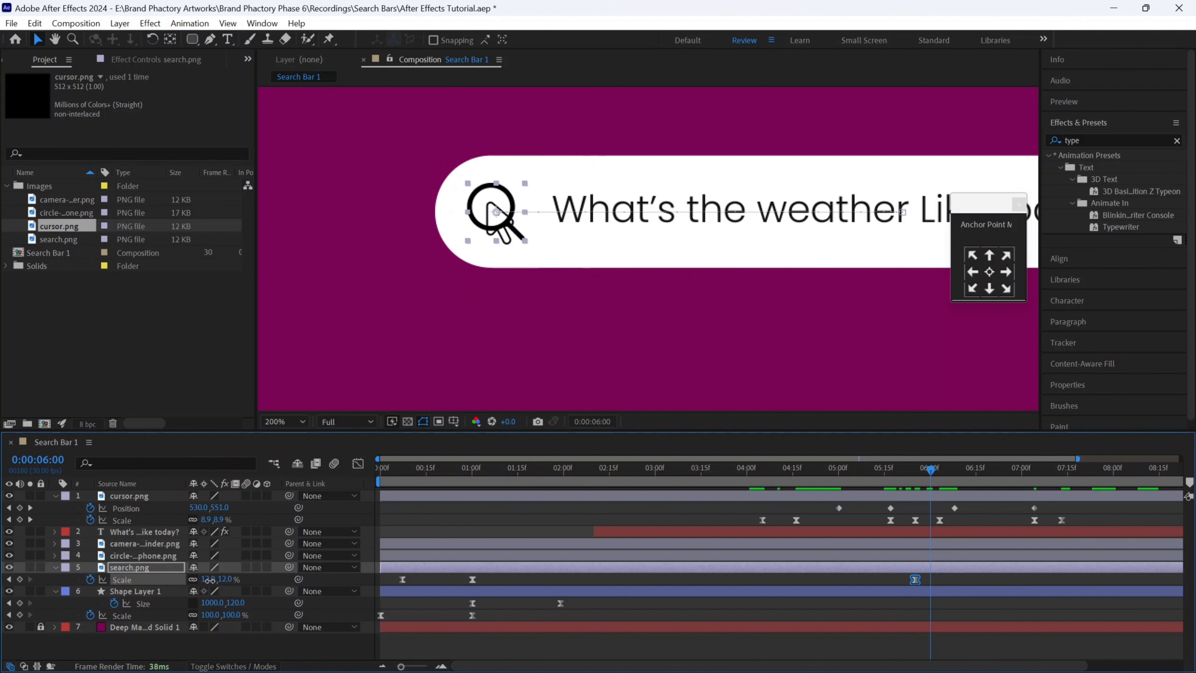
- Set the Scale of search.png to 10% at 0:00:06:00
click(208, 579)
text(10)
key(Return)
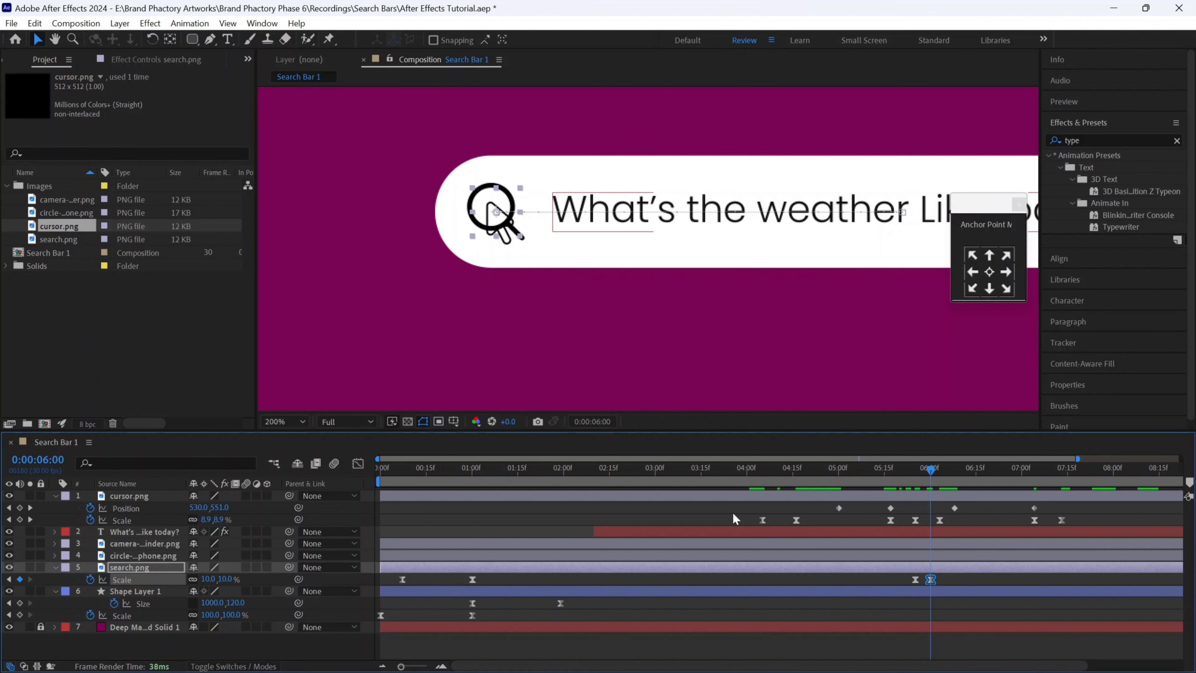
- Set the Scale of the search.png layer to 12% at 0:00:06:03
click(941, 479)
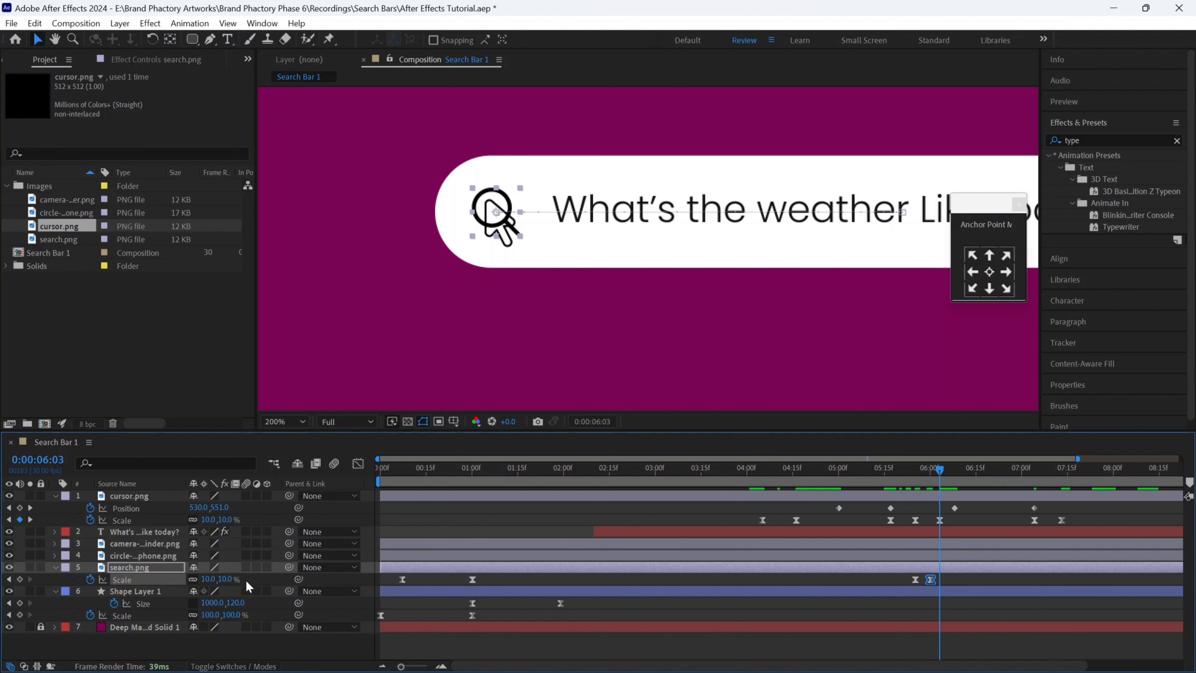
click(211, 577)
text(12)
key(Return)
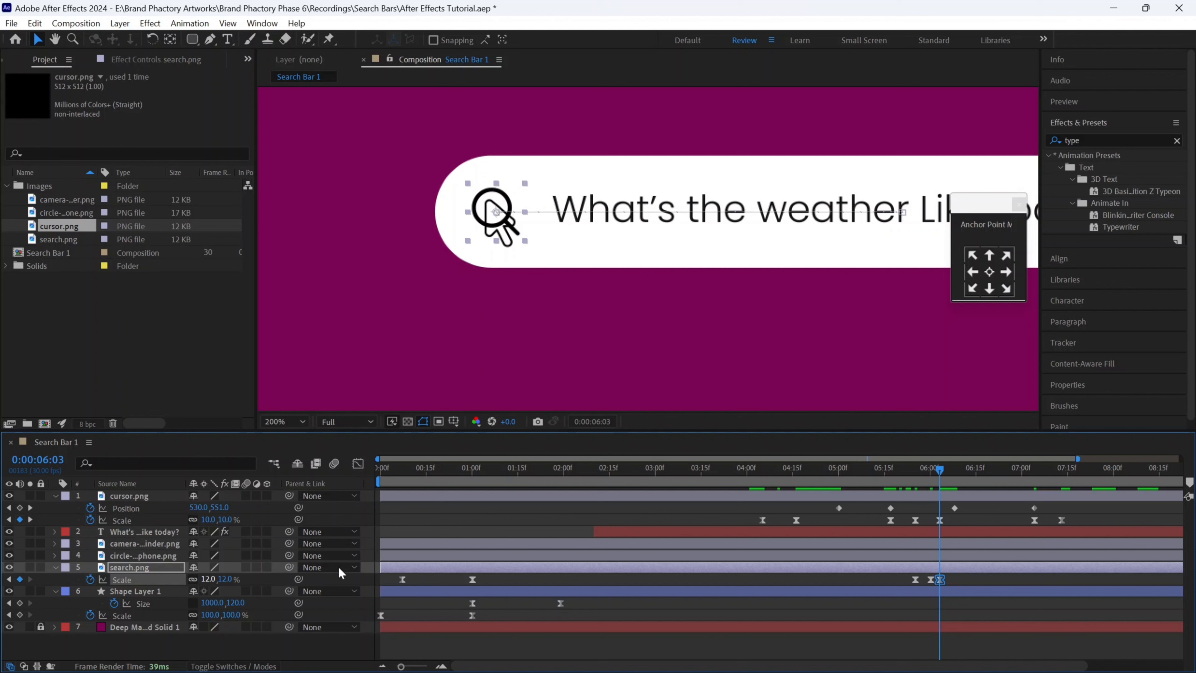
- Space search.png's last three Scale keyframes evenly, shift them about two frames earlier, and preview the magnifier click from 0:00:05:16
mouse_move(929, 580)
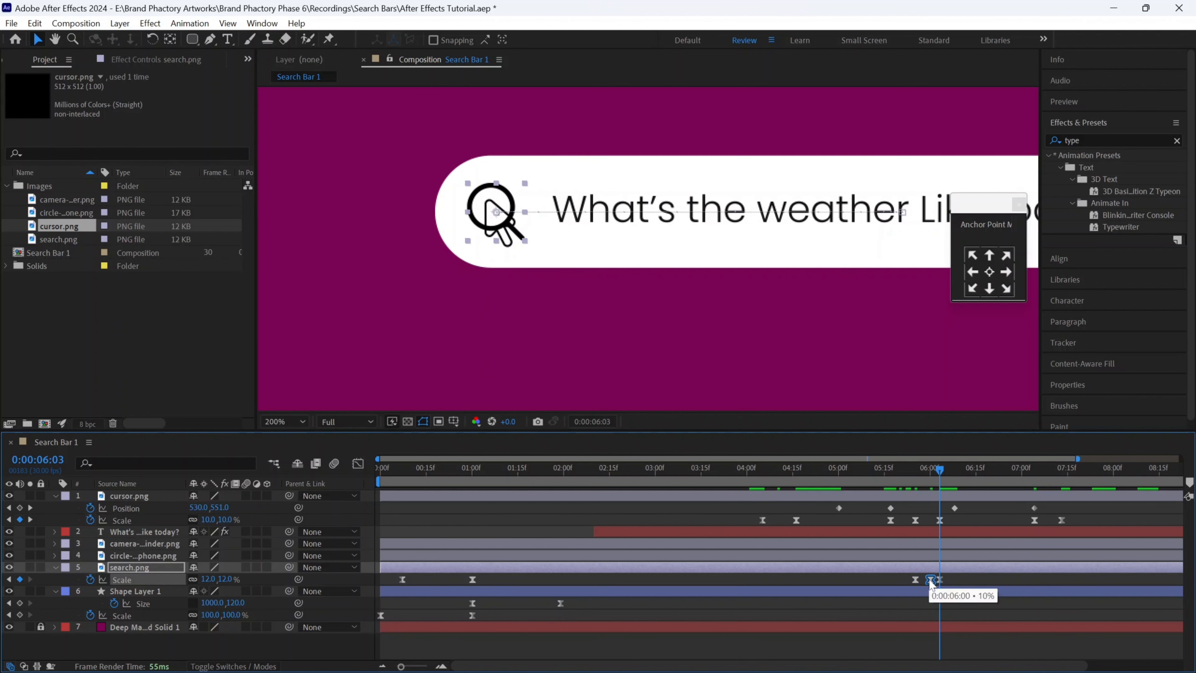
drag(955, 578, 908, 579)
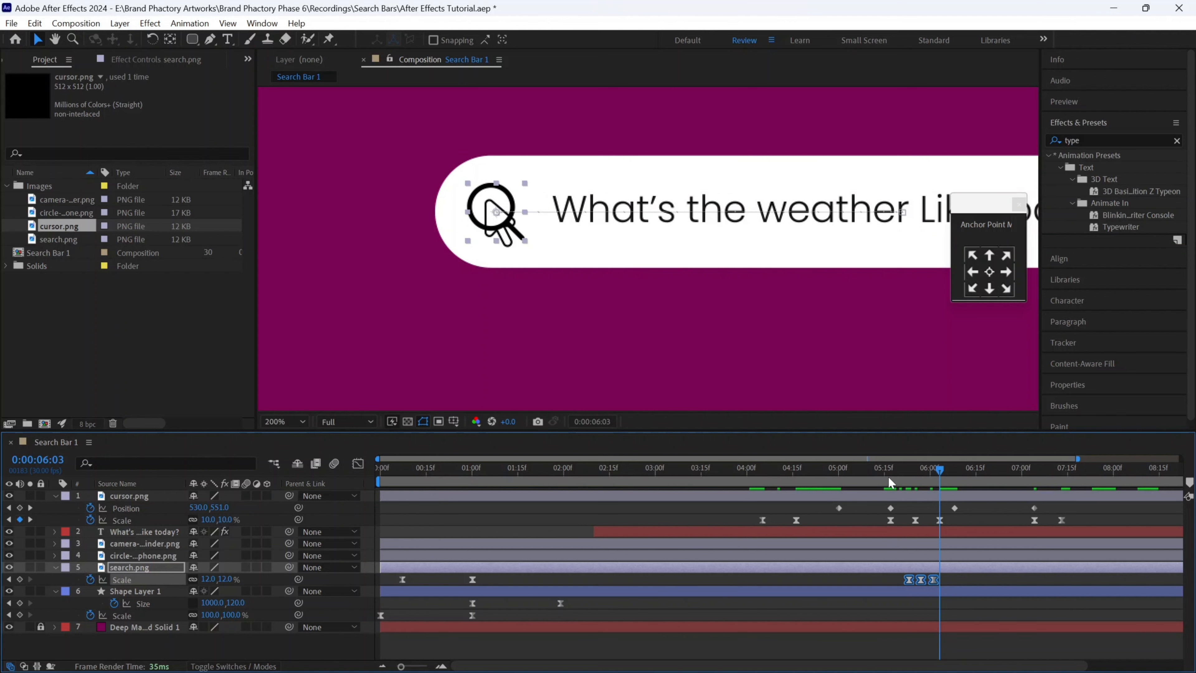
click(888, 476)
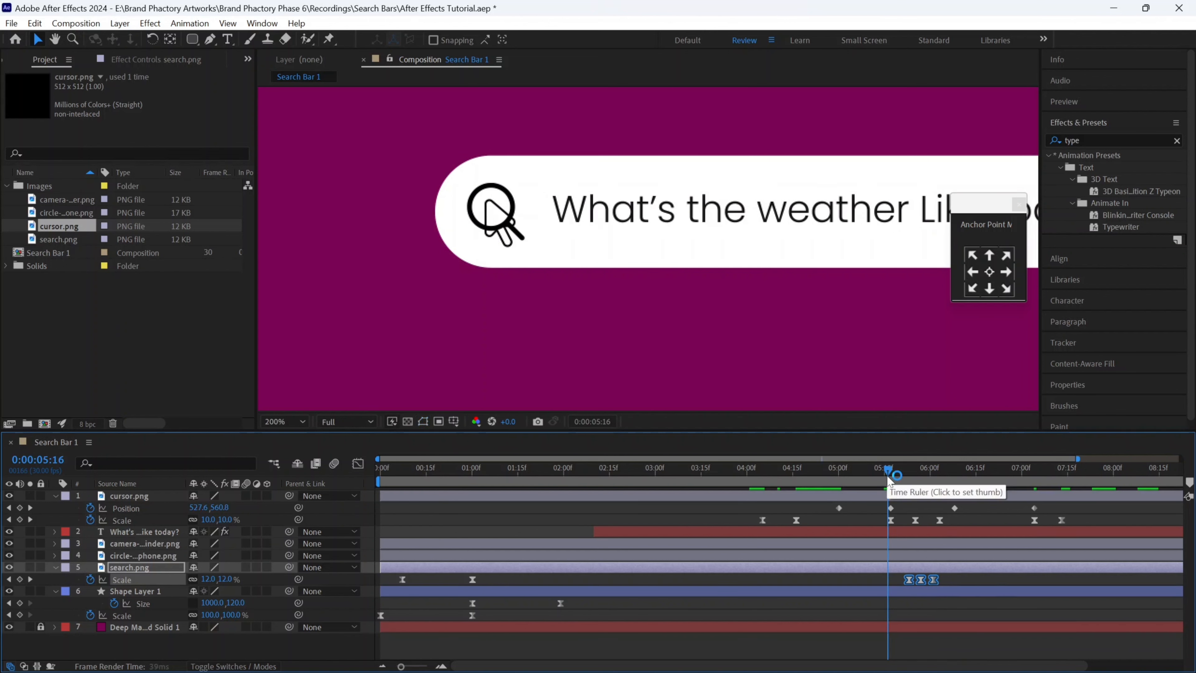
key(space)
key(space)
key(comma)
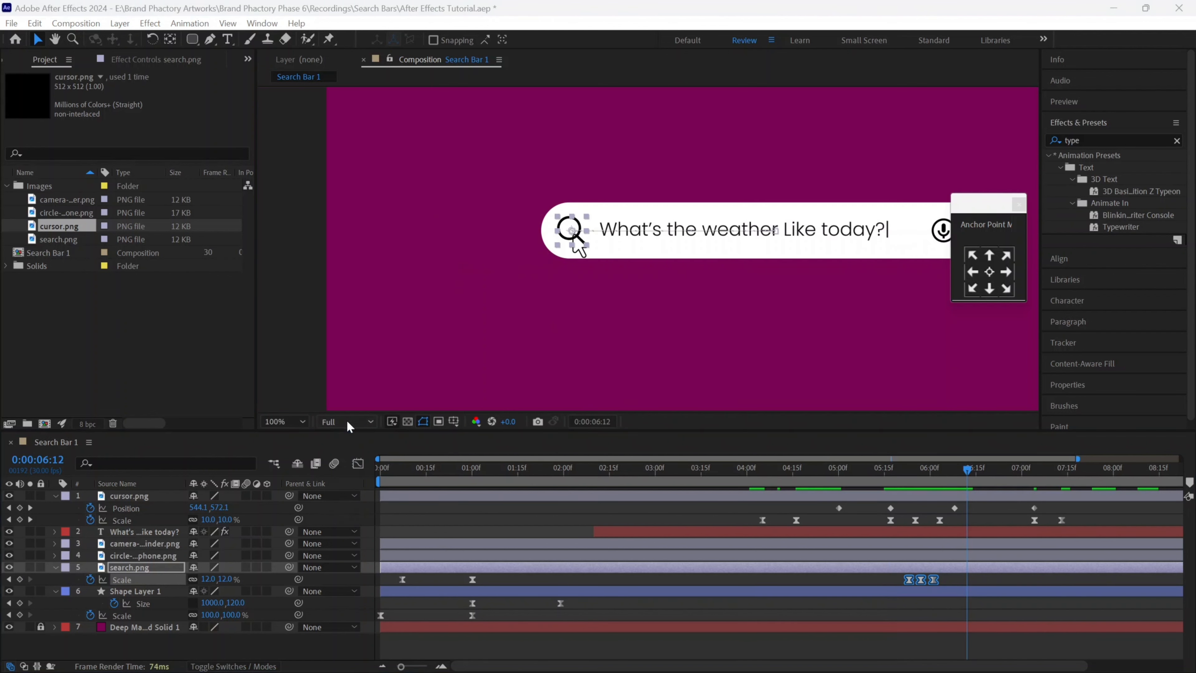
- Fit the whole composition in the viewer and preview the Search Bar 1 animation from the start
click(296, 426)
click(290, 175)
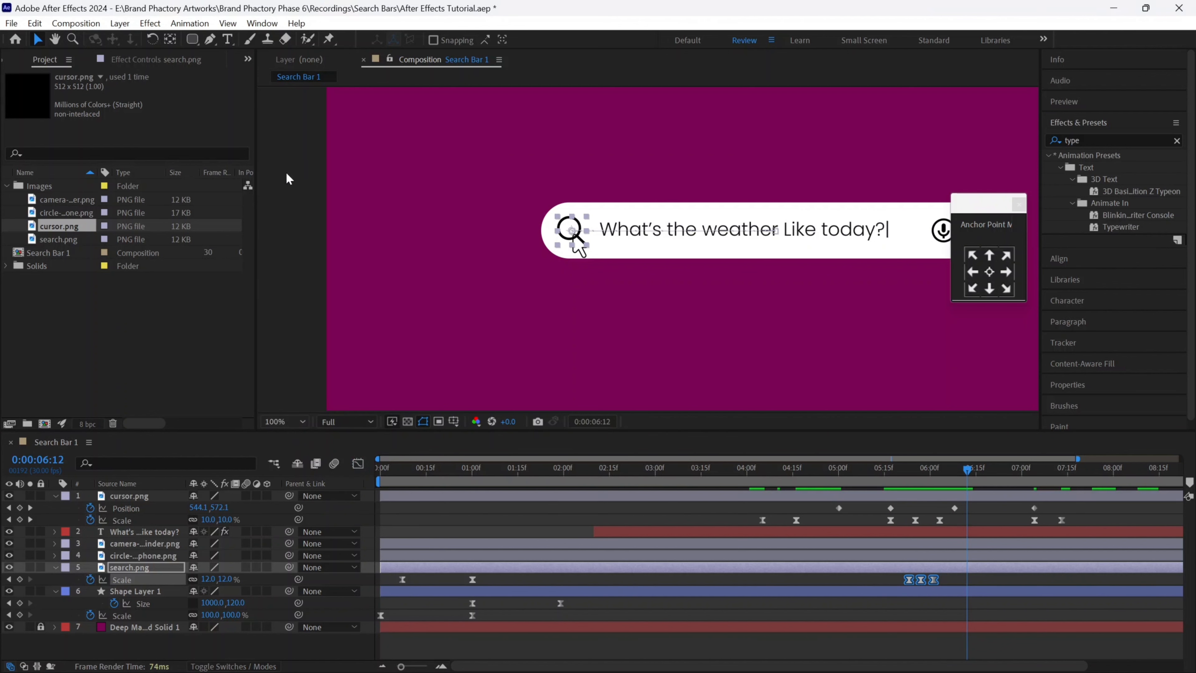
click(385, 478)
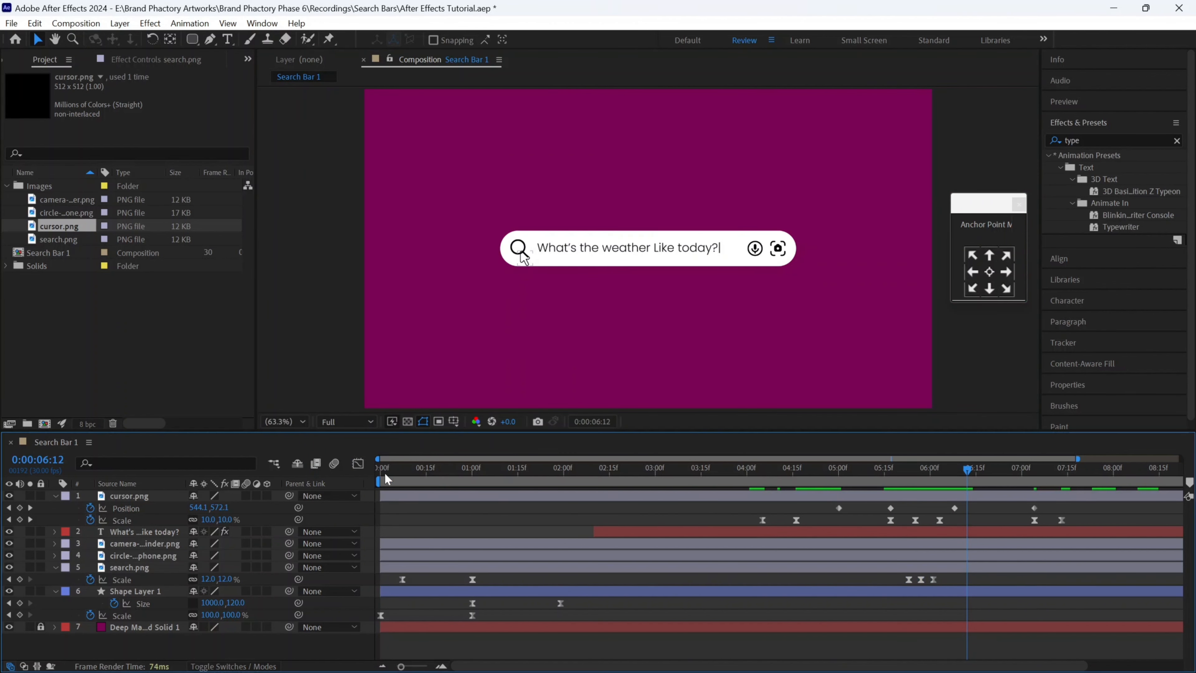
key(Home)
key(space)
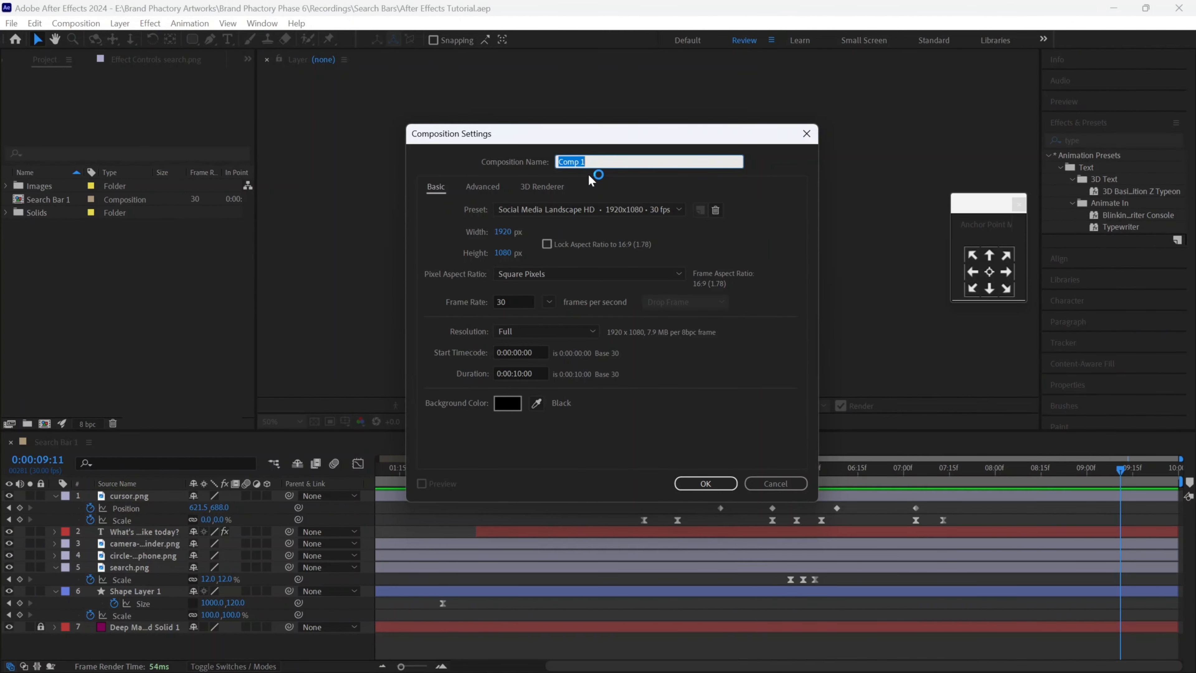
- Create a 1920 x 1080, 30 fps, 10-second composition named Search Bar 2 and view it at 50%
text(Search Bar 2)
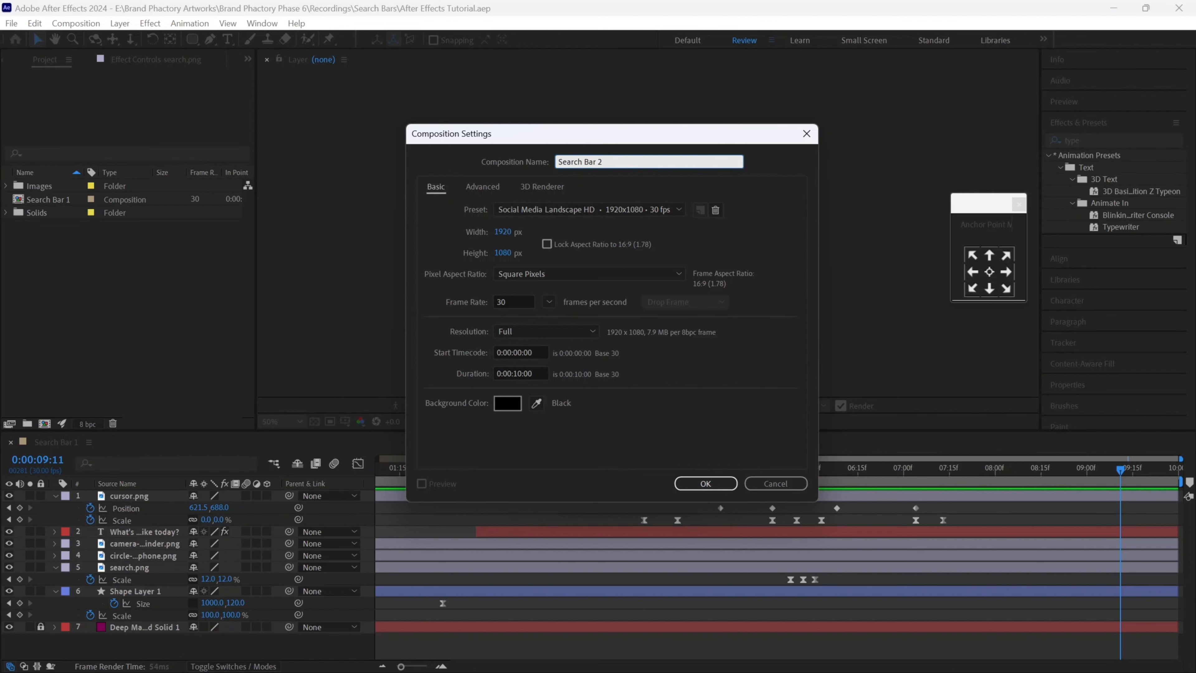
key(Return)
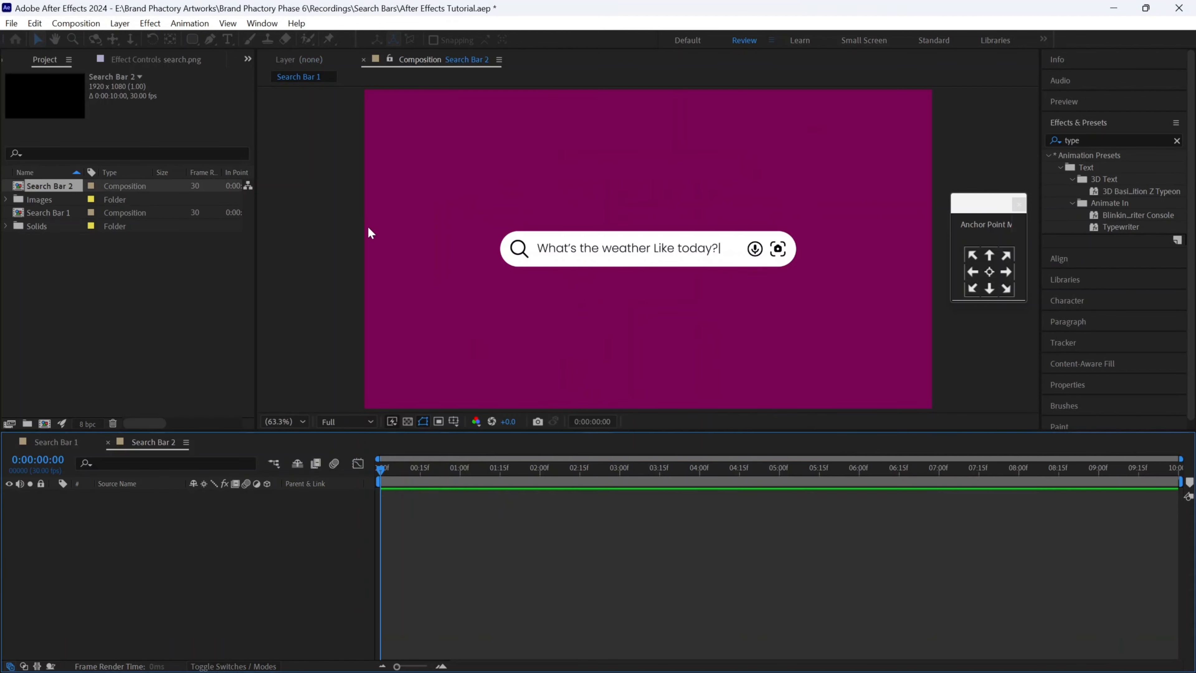
key(comma)
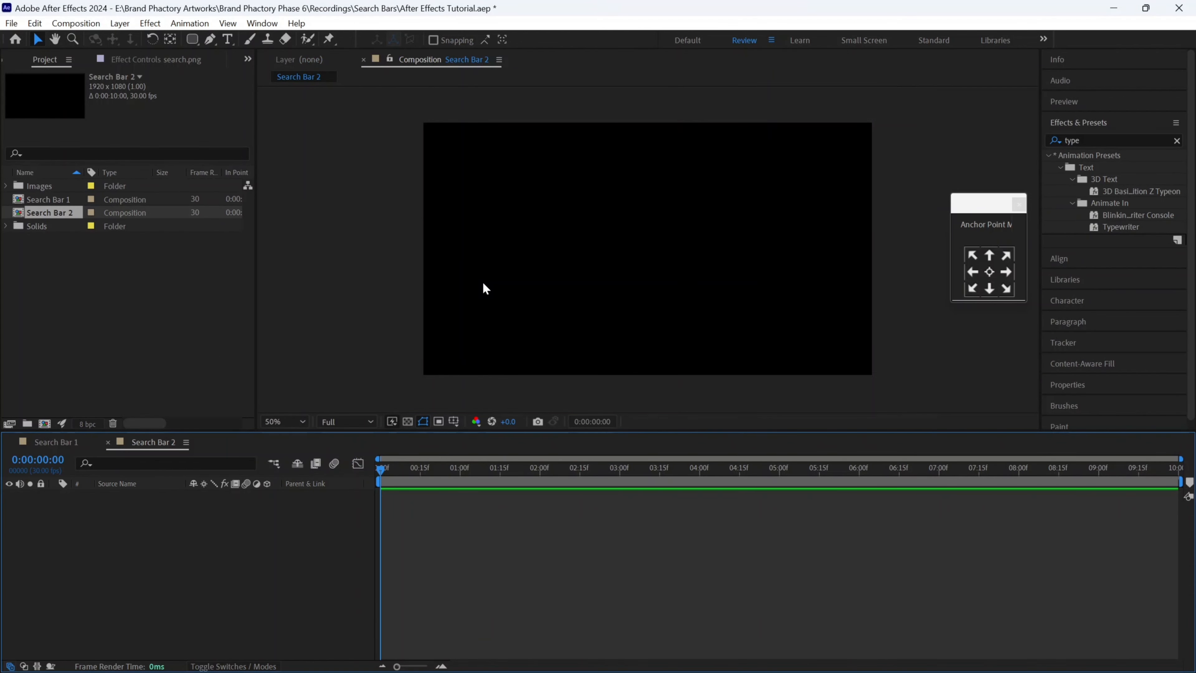
- Add a 1920 x 1080 px orange solid as the background of Search Bar 2 and lock its layer
right_click(105, 578)
mouse_move(165, 398)
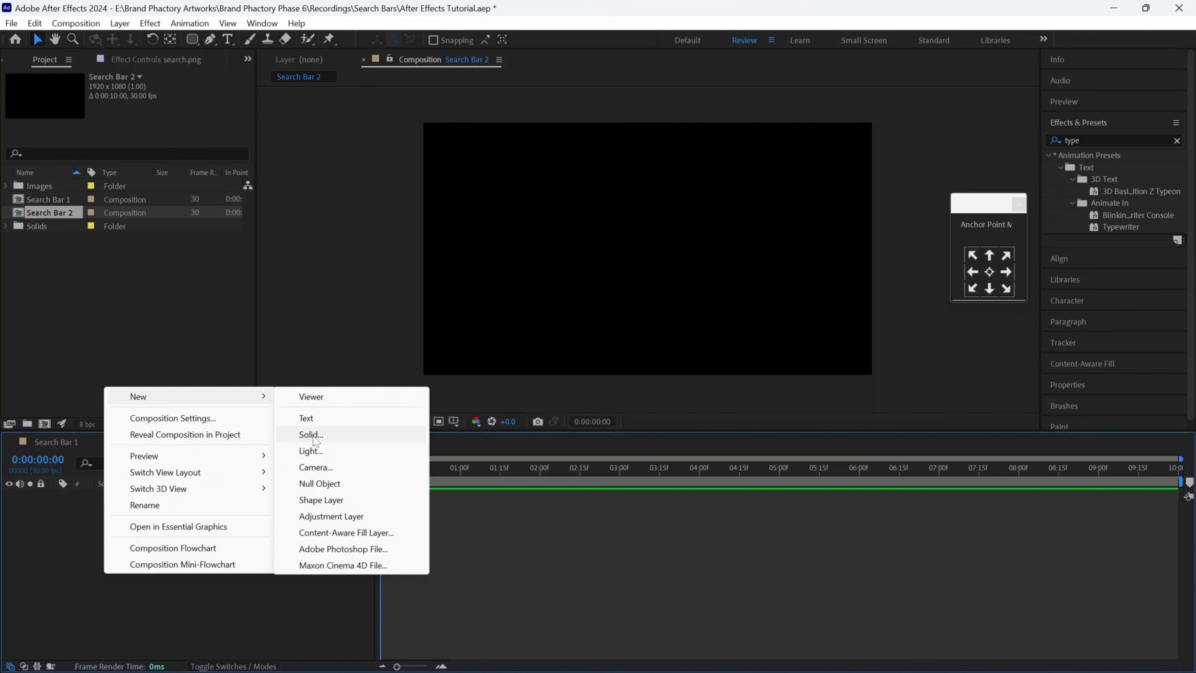
click(307, 425)
click(147, 357)
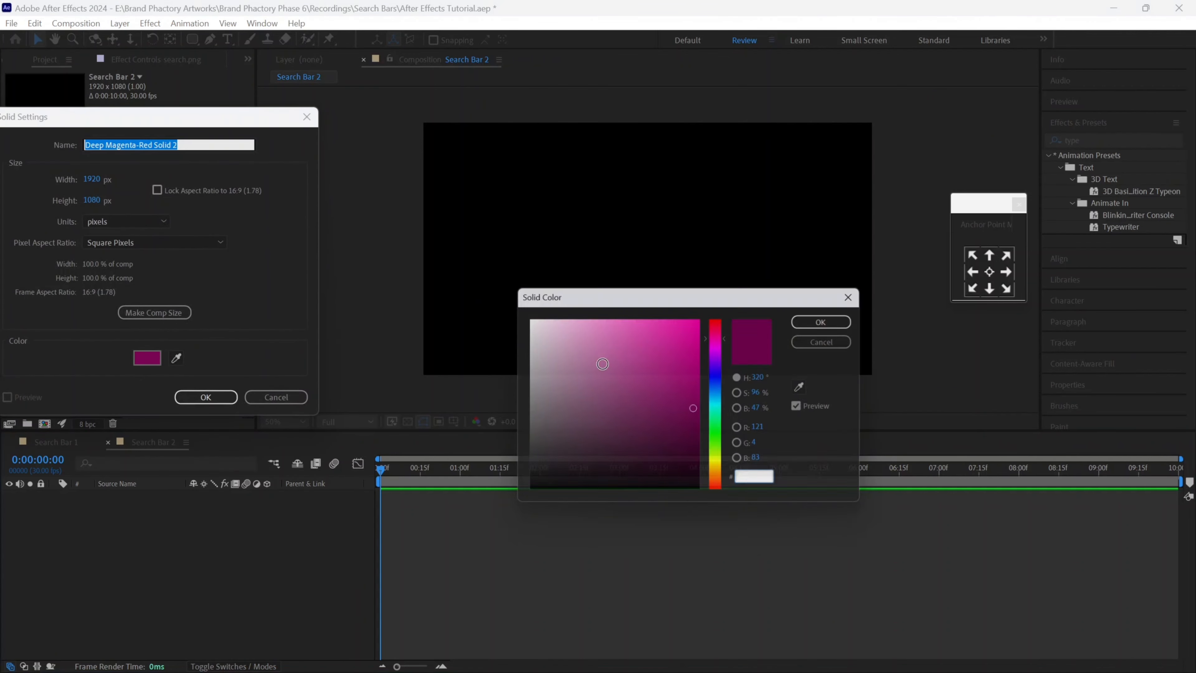
mouse_move(719, 479)
mouse_down()
mouse_move(724, 470)
mouse_move(722, 479)
mouse_up()
click(679, 330)
click(682, 320)
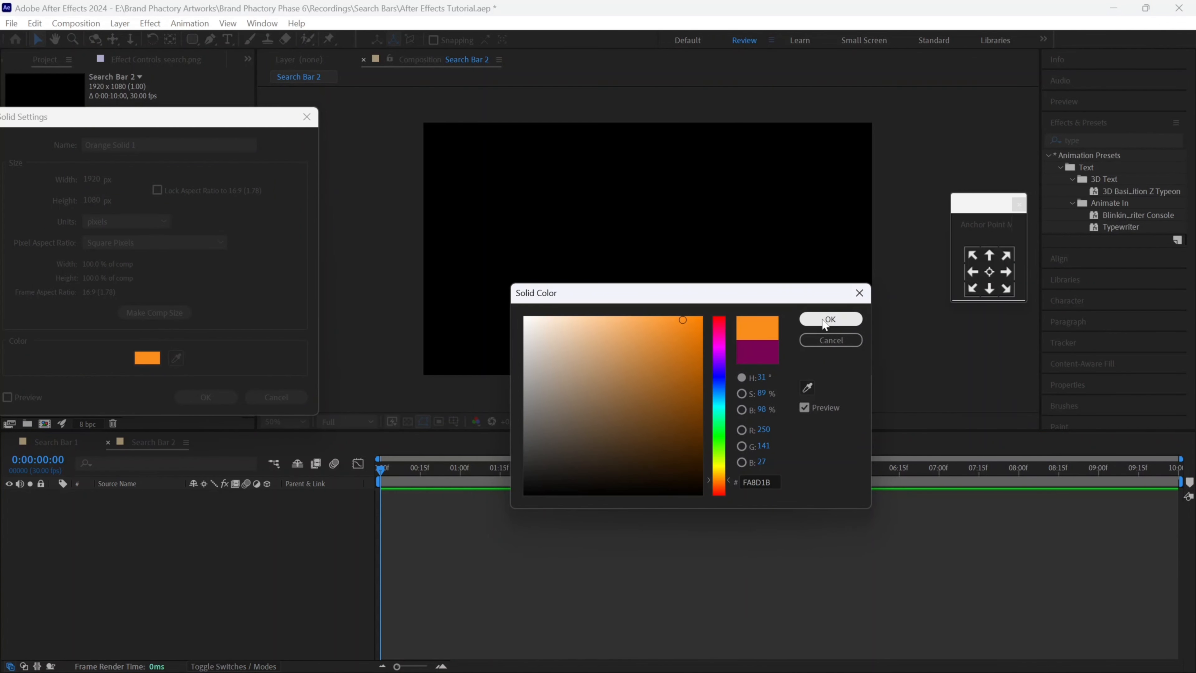
drag(724, 478, 724, 486)
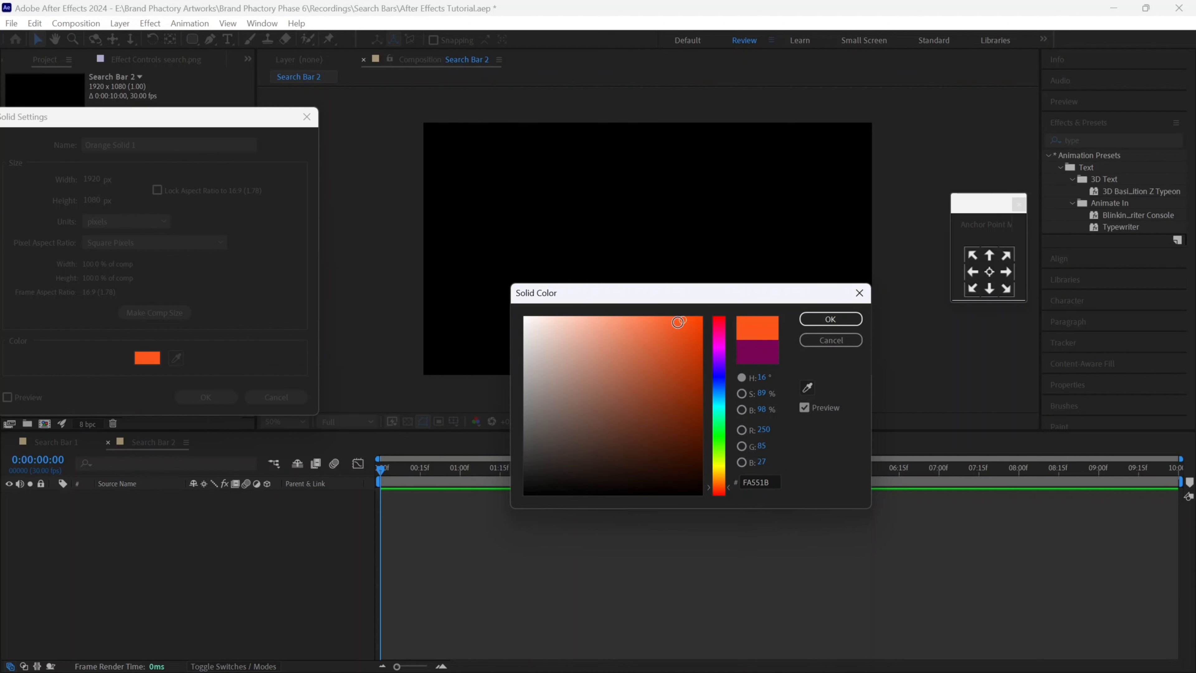
click(830, 319)
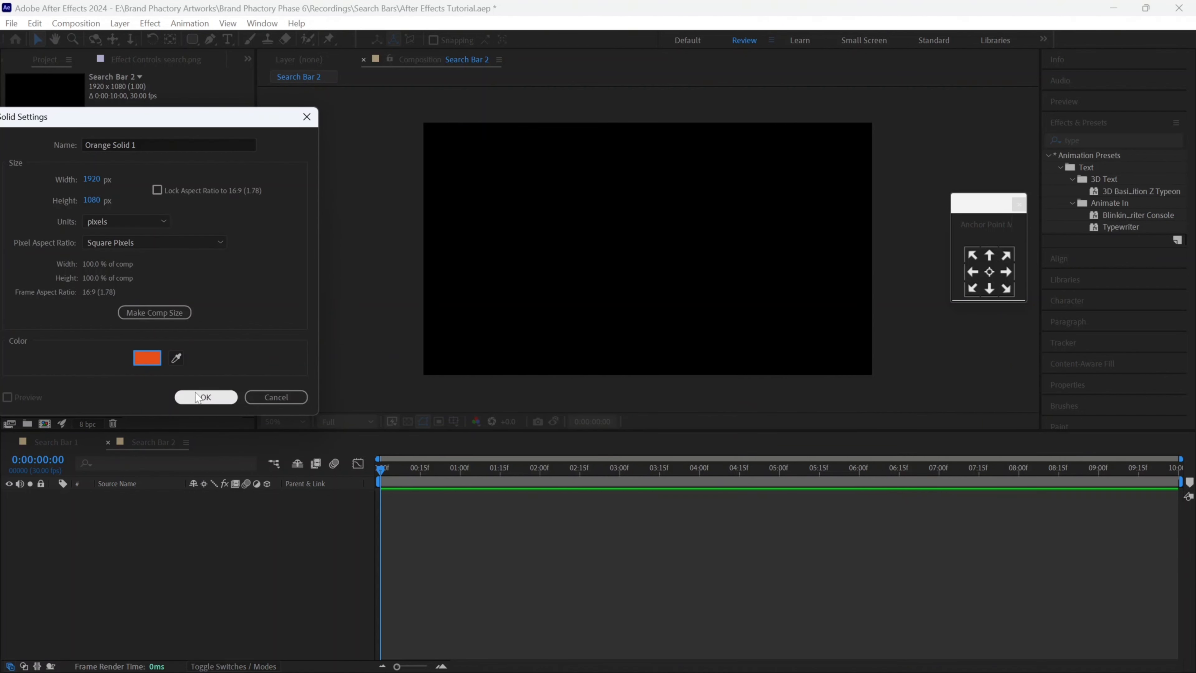
click(204, 397)
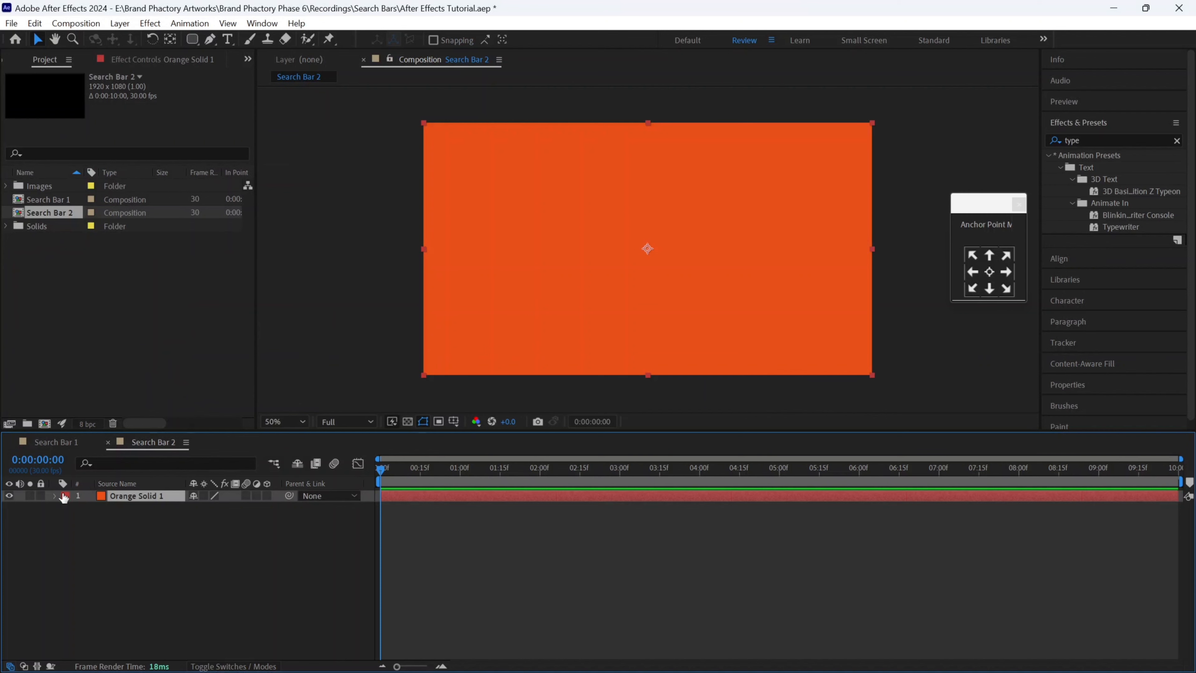
click(41, 495)
- With no layer selected, draw a white rectangle about 1124 x 200 px slightly above the composition's centre
click(68, 286)
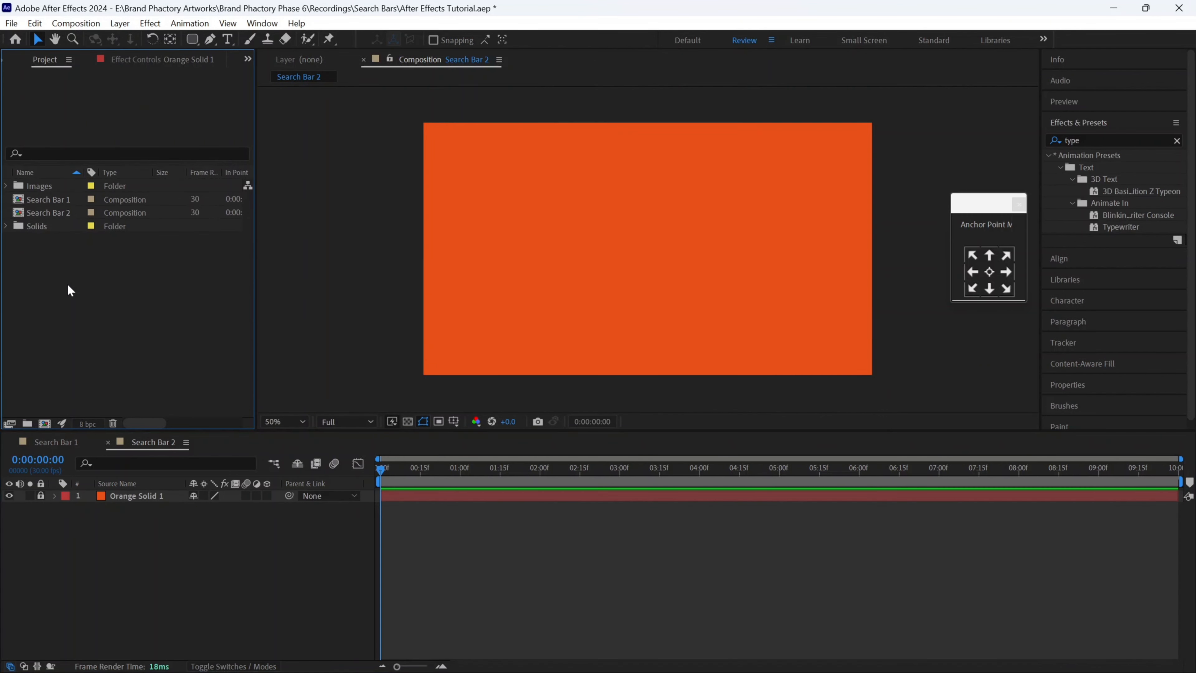
click(192, 39)
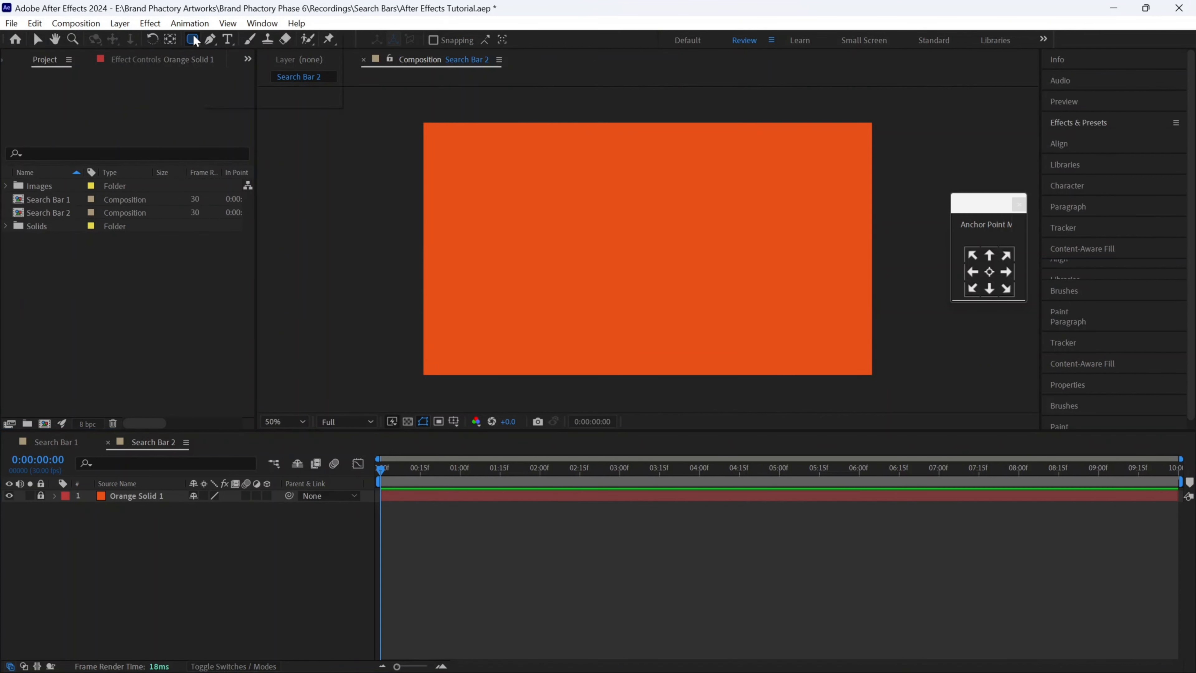
click(236, 101)
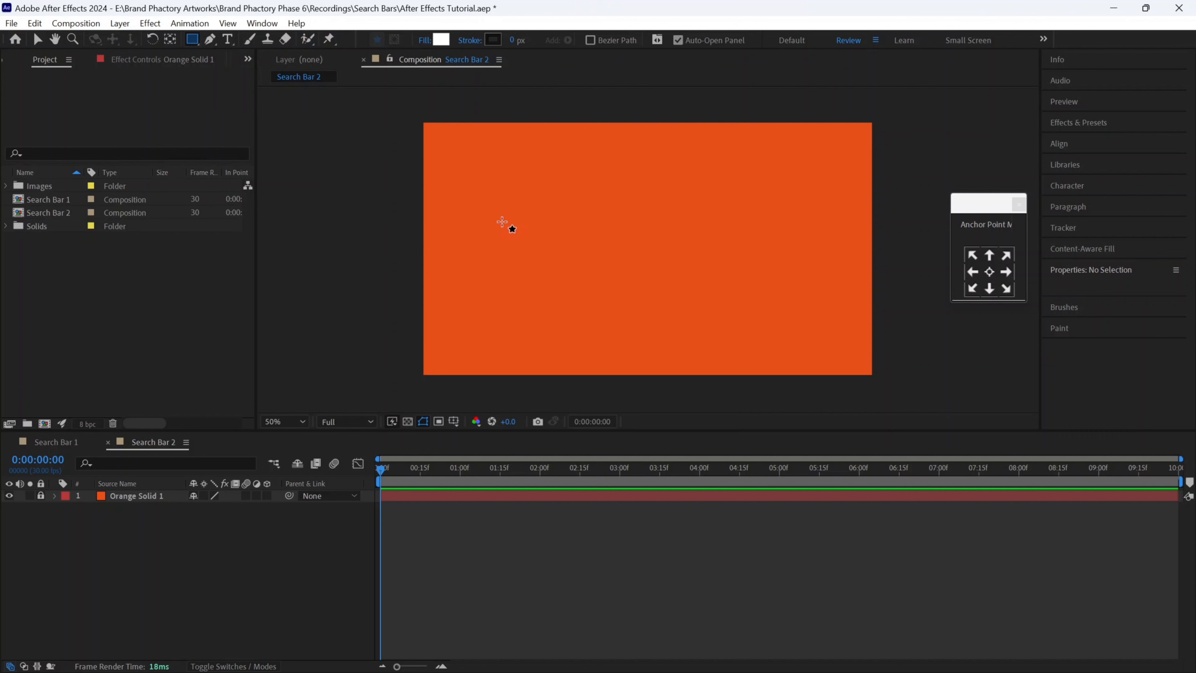
drag(506, 214, 767, 260)
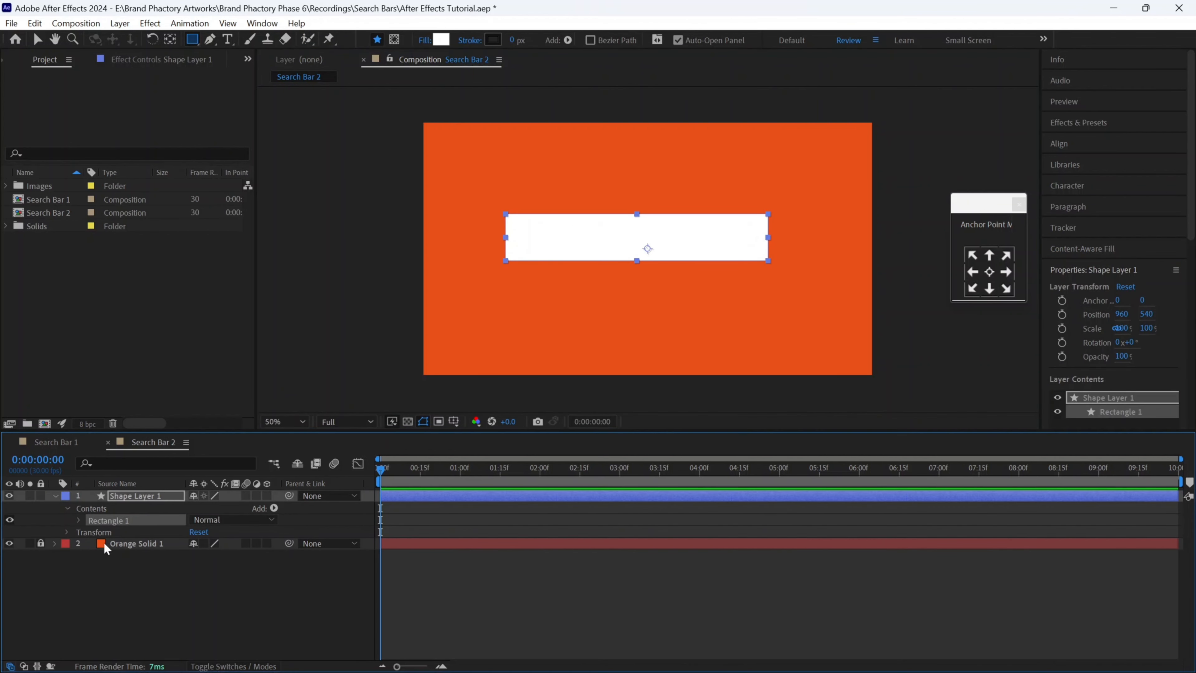
- Unlink the rectangle path's size proportions and set its Size to 1200 x 120 px
click(79, 520)
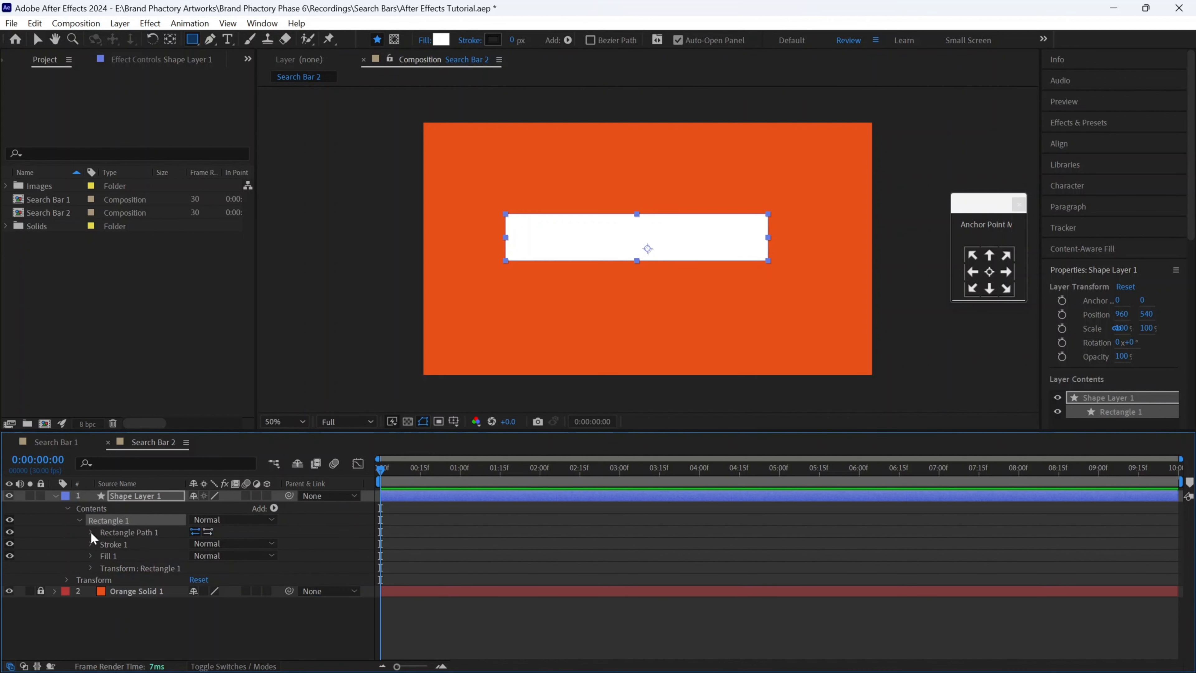
click(91, 531)
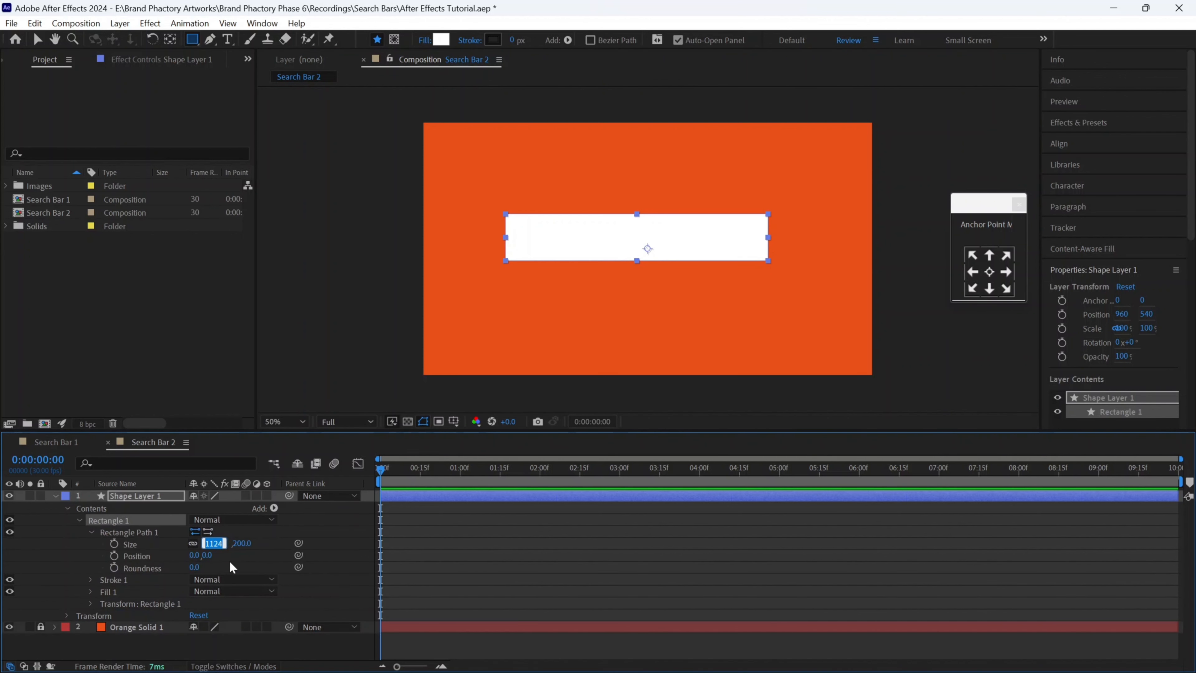
text(129)
text(00)
key(Return)
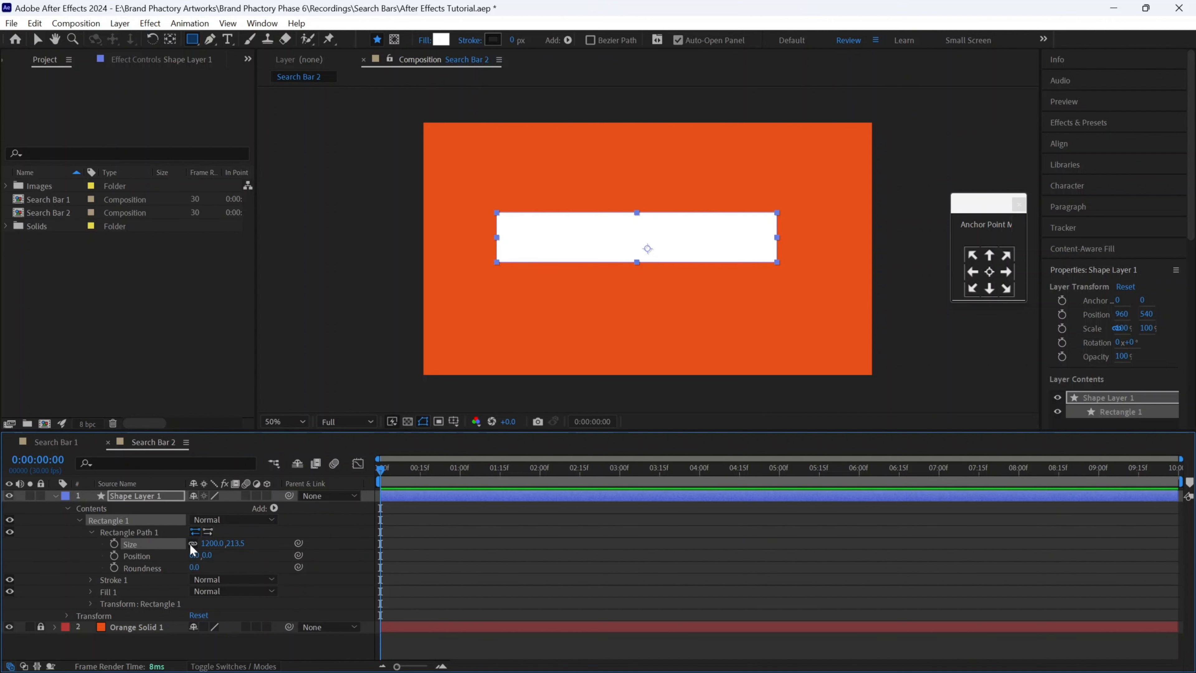
click(193, 544)
click(232, 544)
text(120)
key(Return)
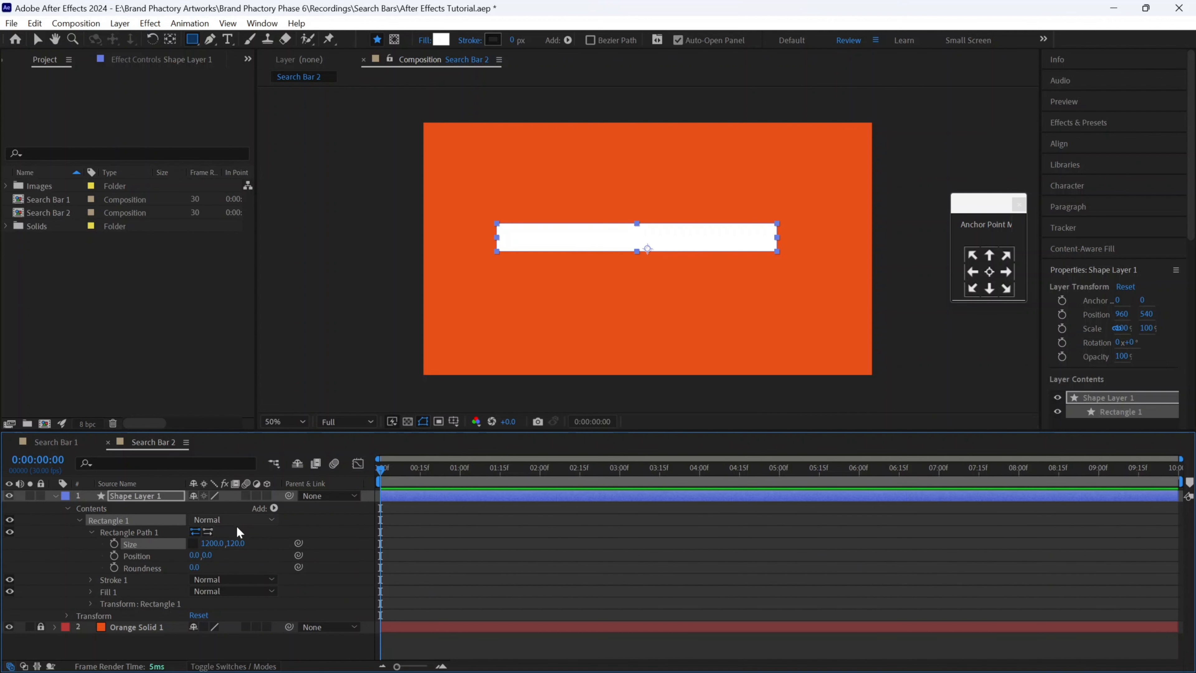
- Change the rectangle path's Size to 1100 x 150 px
click(235, 543)
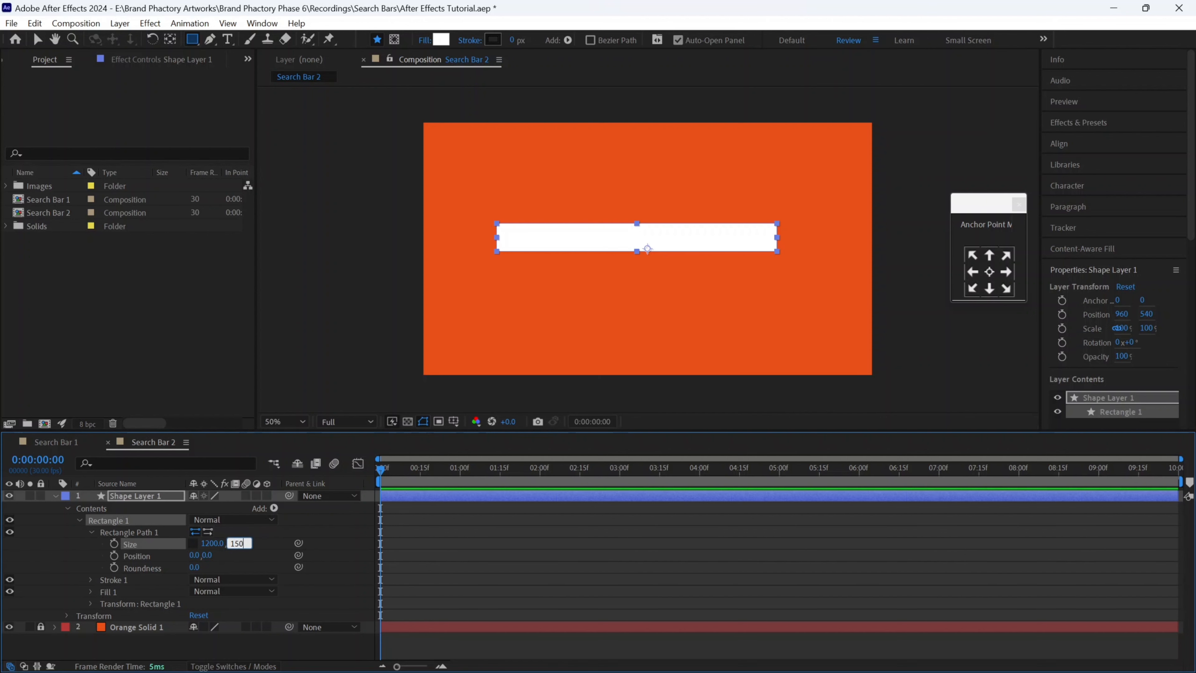
text(150)
key(Return)
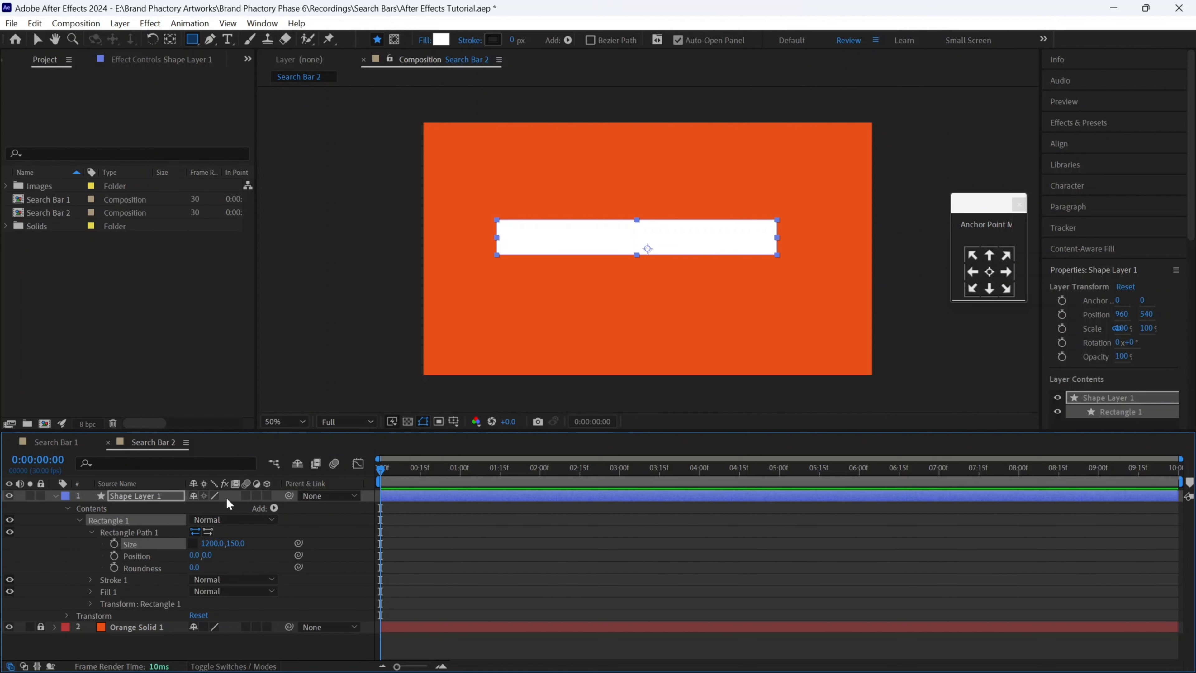
click(215, 543)
text(1100)
key(Return)
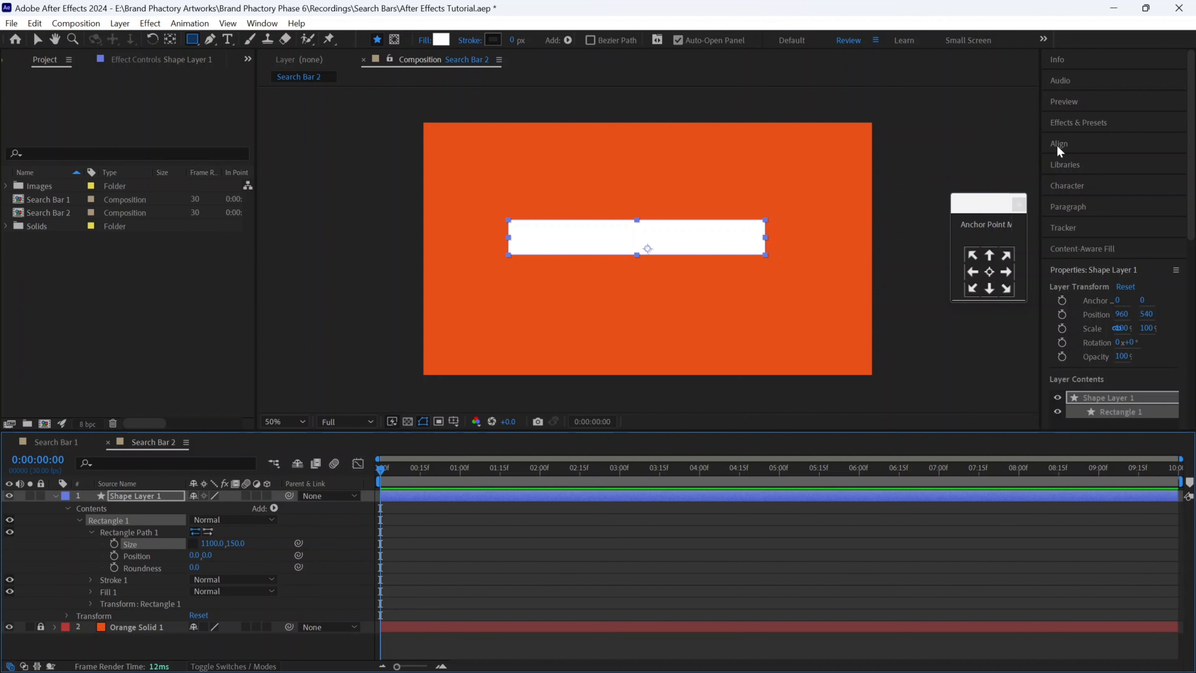
- Align the rectangle layer horizontally and vertically to the centre of the composition
click(1063, 146)
click(1079, 178)
click(1150, 179)
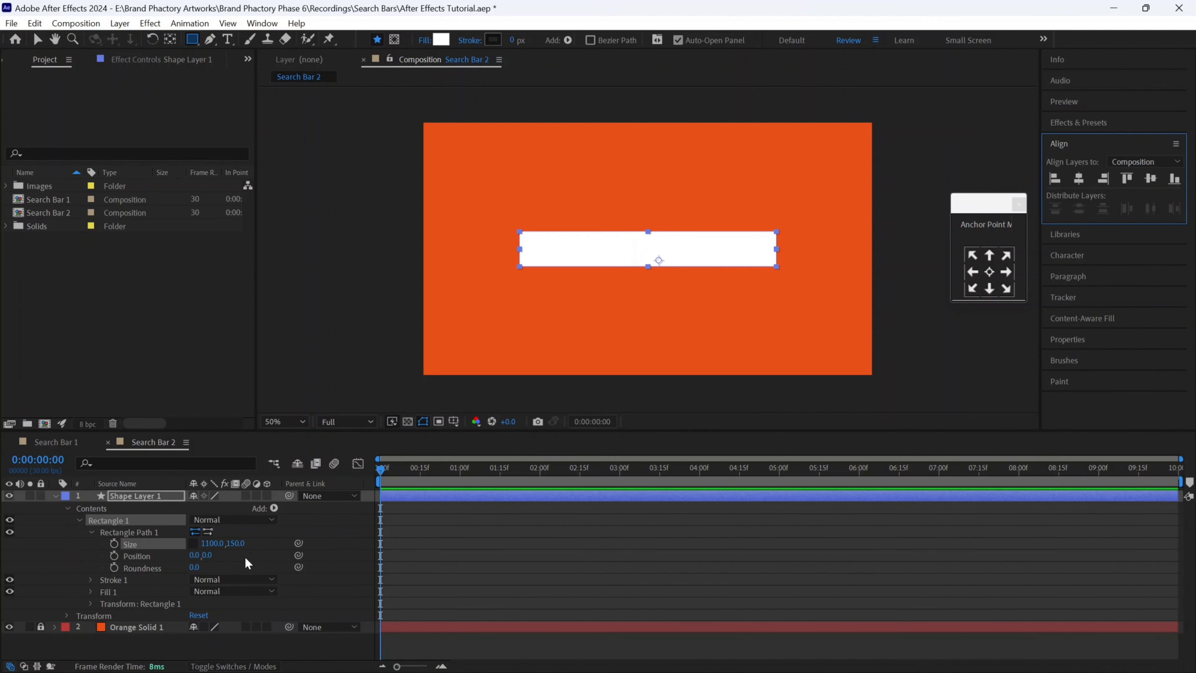
- Set the rectangle's height to 130 px and centre its anchor point, keeping the layer vertically centred in the composition
click(235, 542)
text(130)
key(Return)
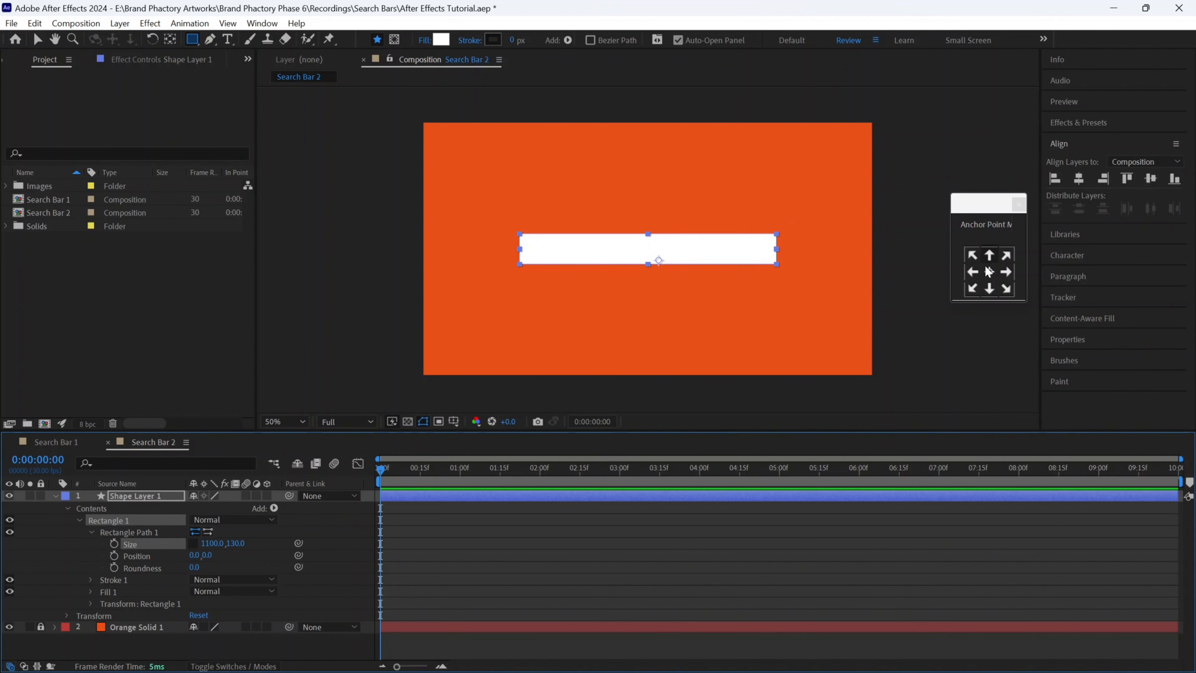
click(988, 271)
click(1147, 182)
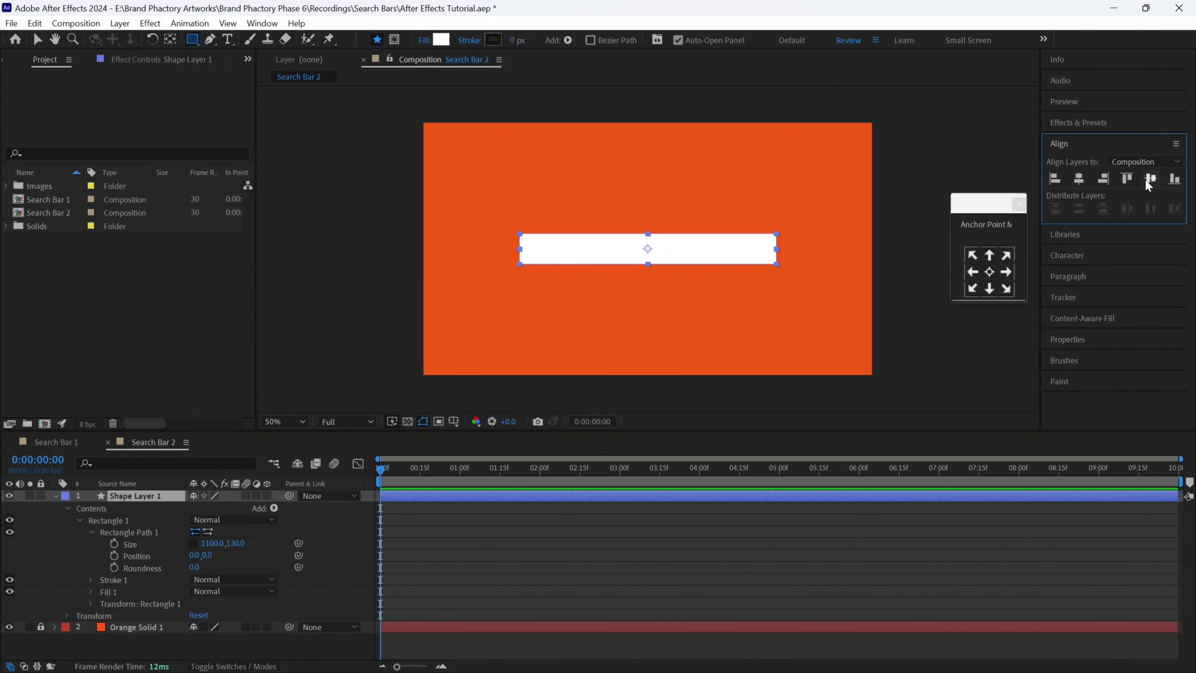
- Draw a second rectangle of about 320 x 126 px over the right end of the white bar, as a new shape layer
click(53, 495)
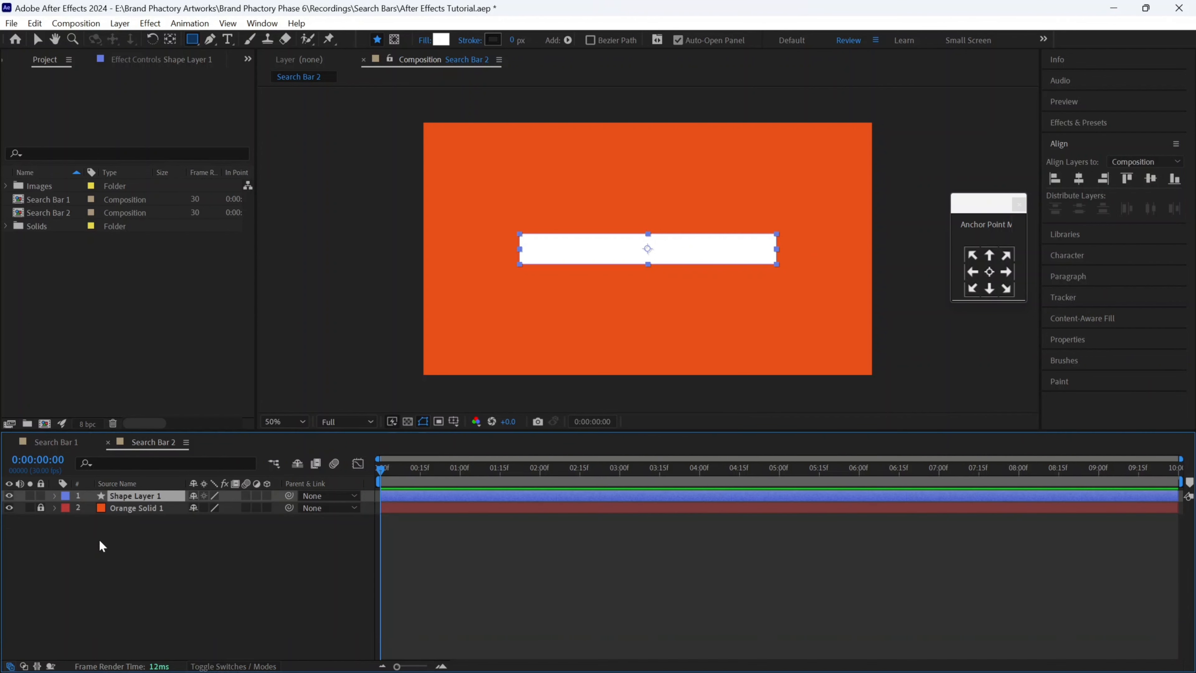
click(61, 518)
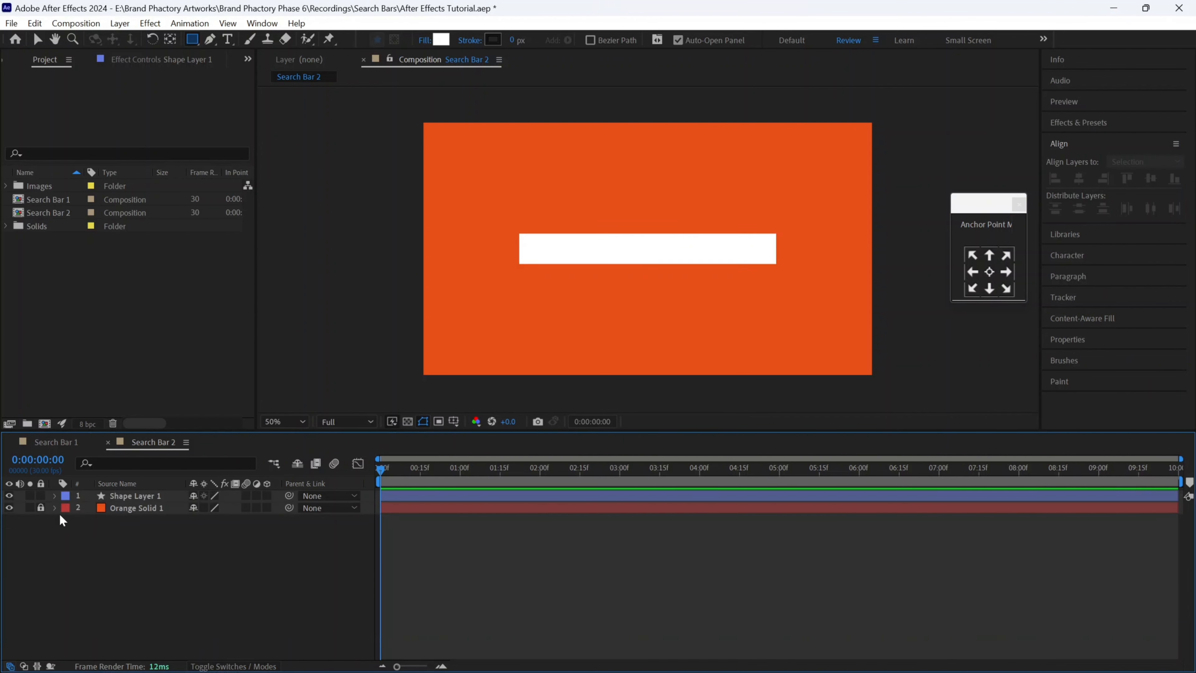
click(192, 41)
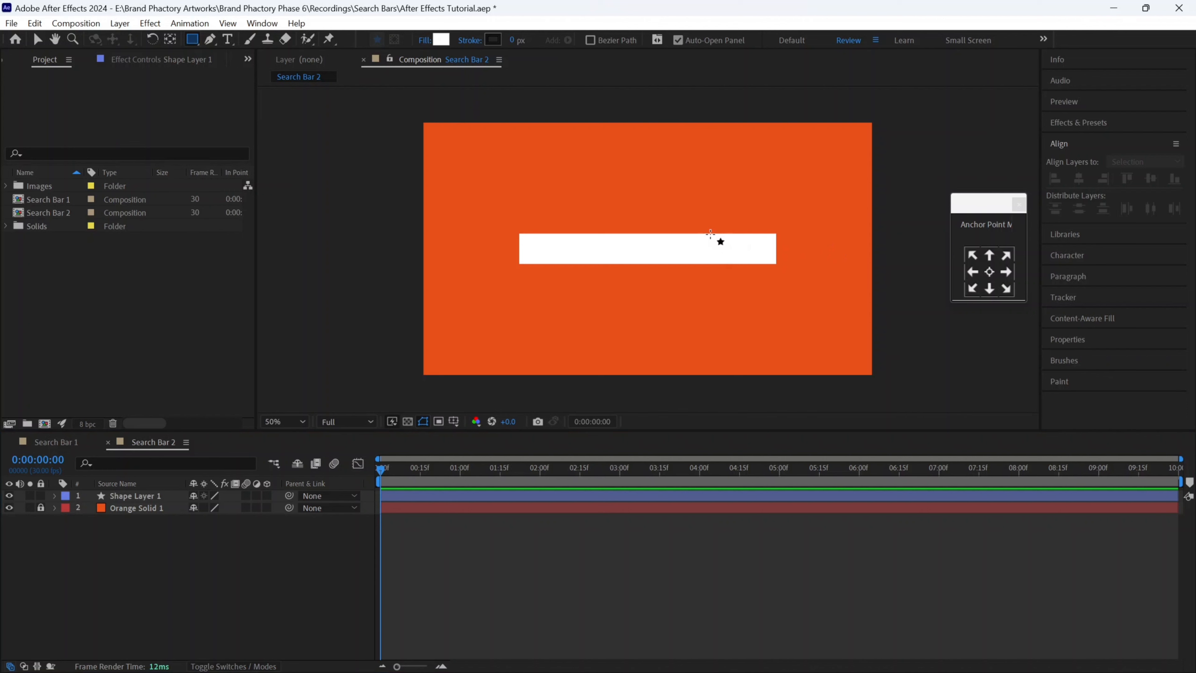
drag(700, 233, 777, 264)
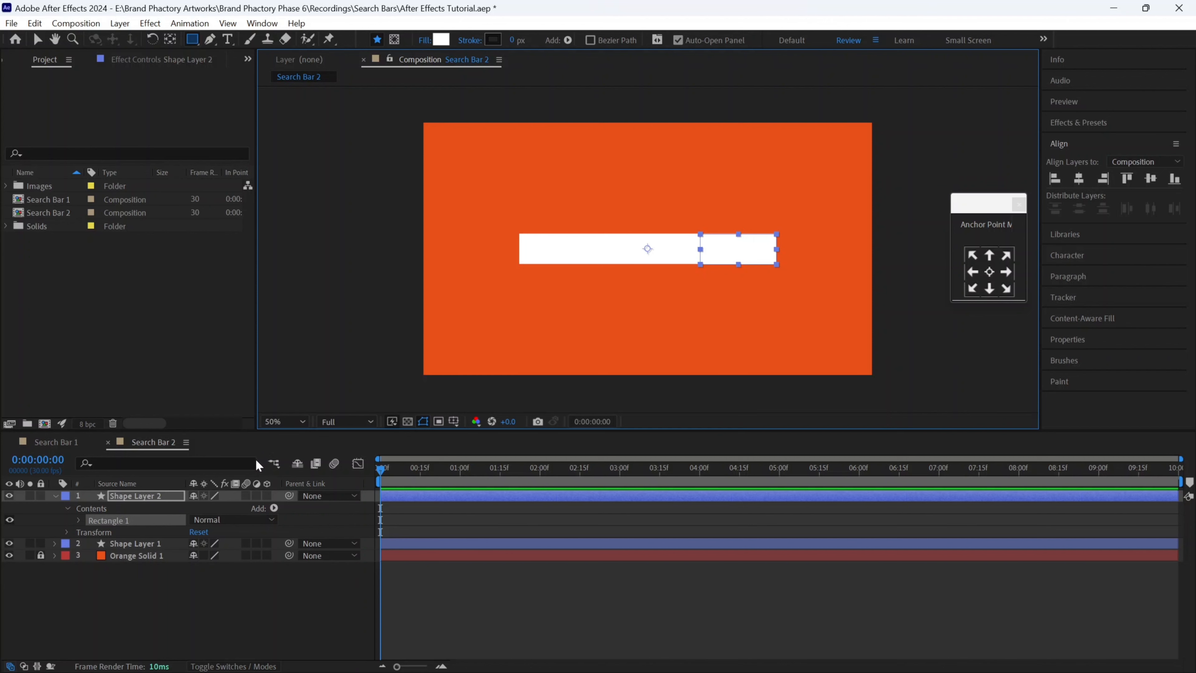
key(Delete)
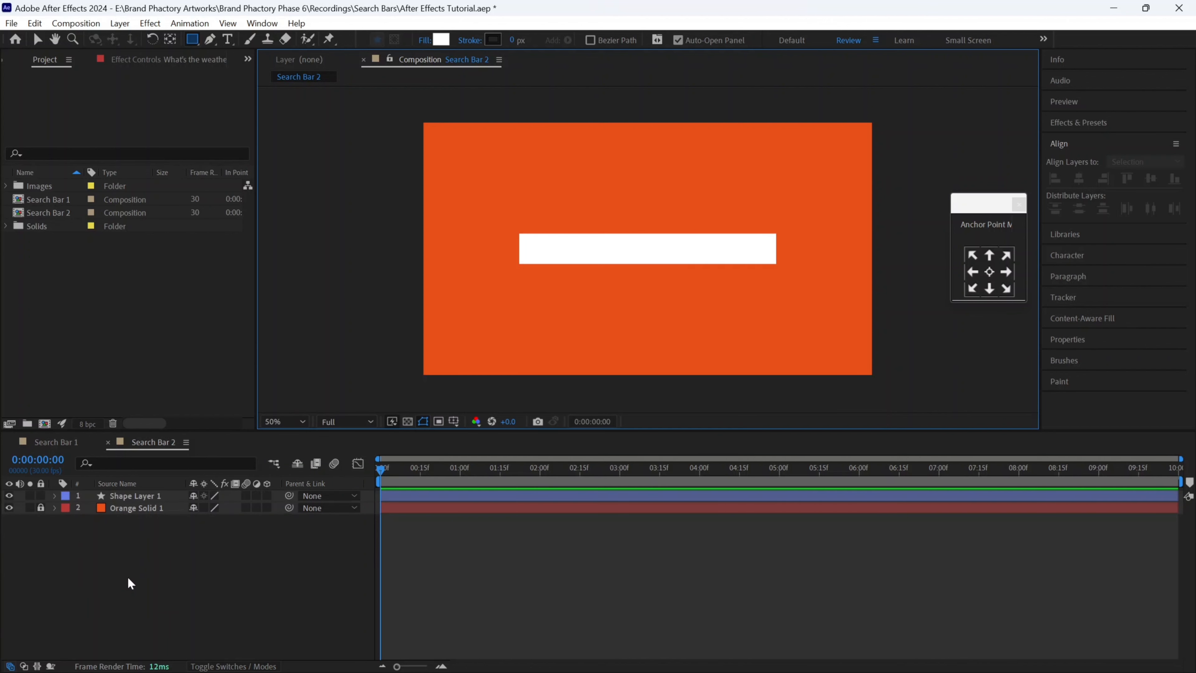
drag(699, 233, 776, 264)
- Unlink the new rectangle path's size proportions and set its Size to 320 x 130 px
click(78, 519)
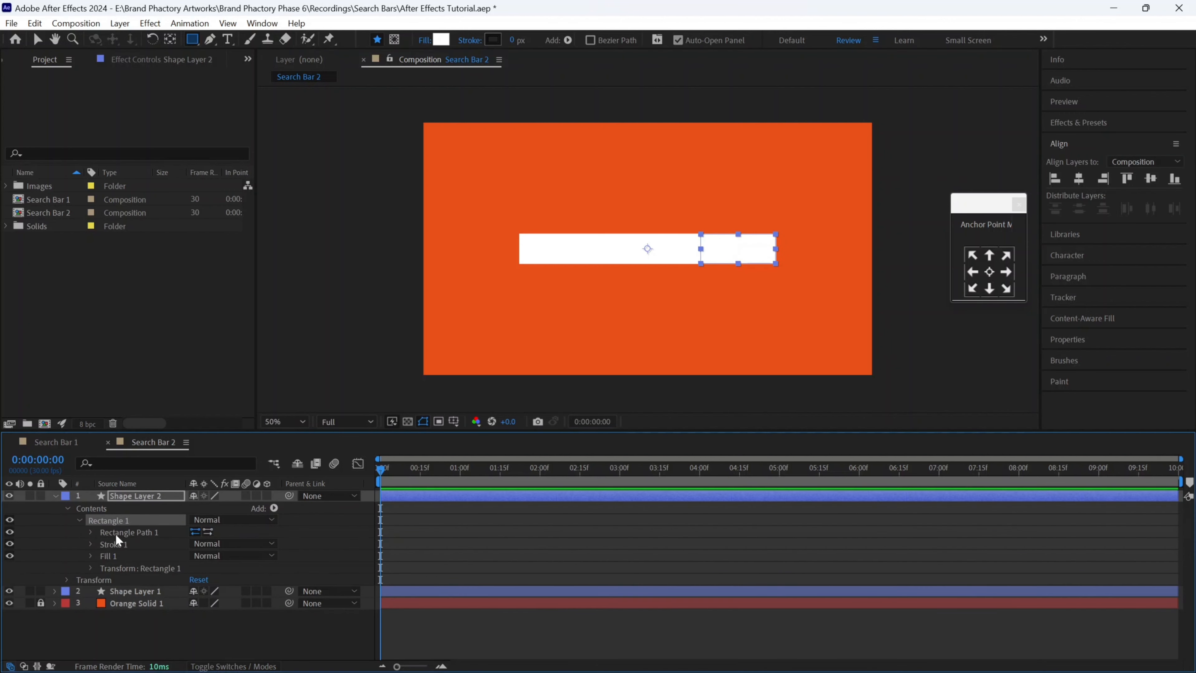
click(93, 532)
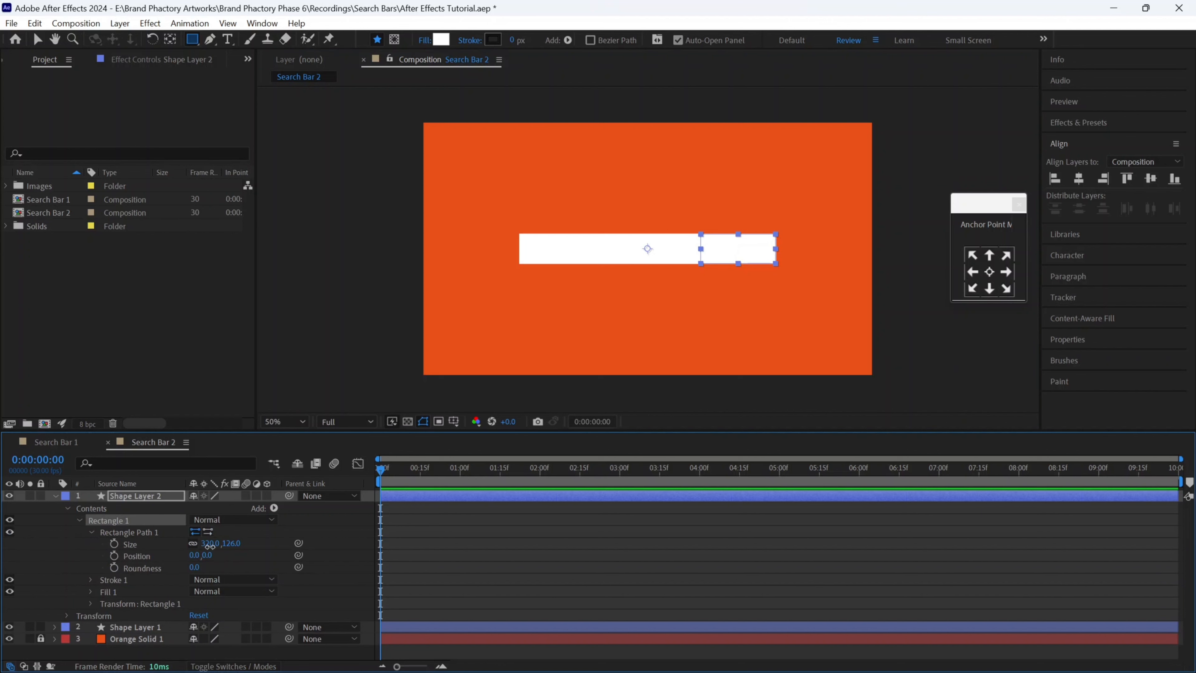
text(300)
key(Return)
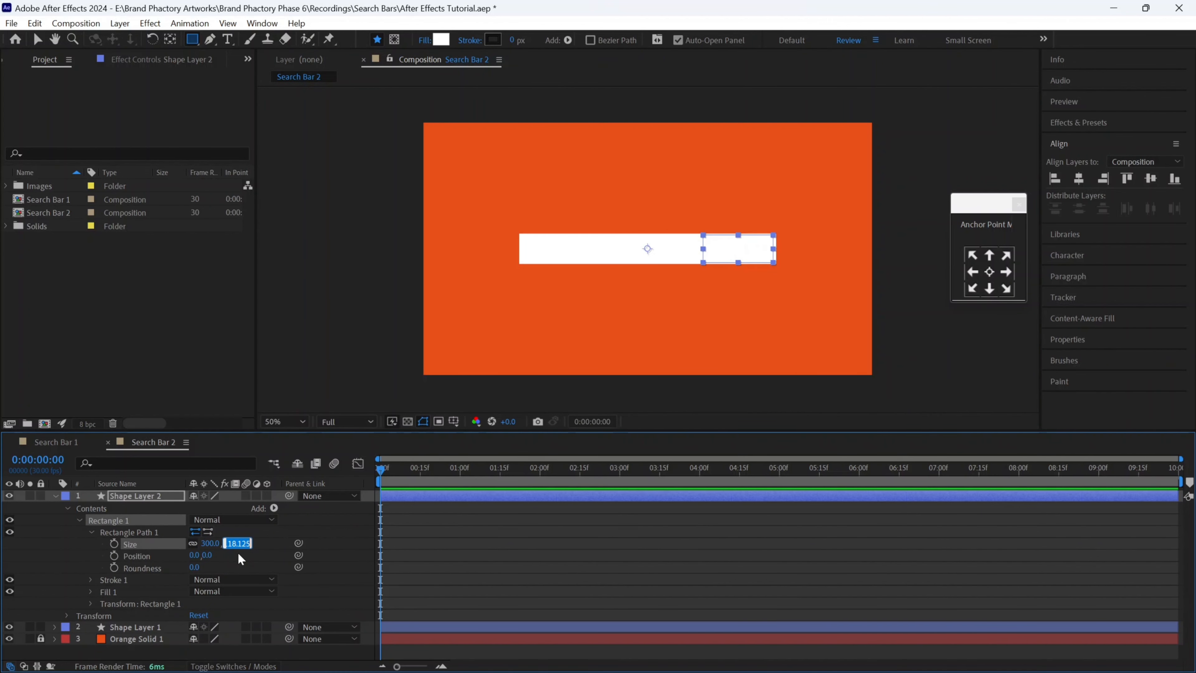
text(130)
key(Return)
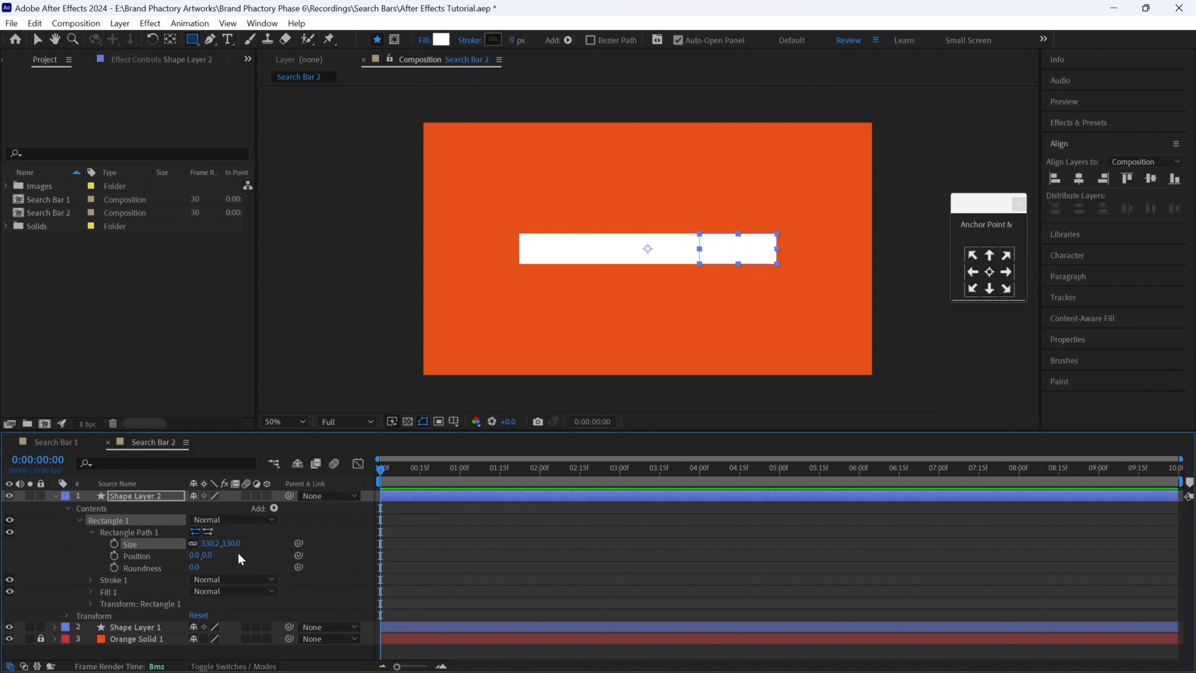
click(192, 543)
click(216, 543)
text(320)
key(Return)
click(52, 495)
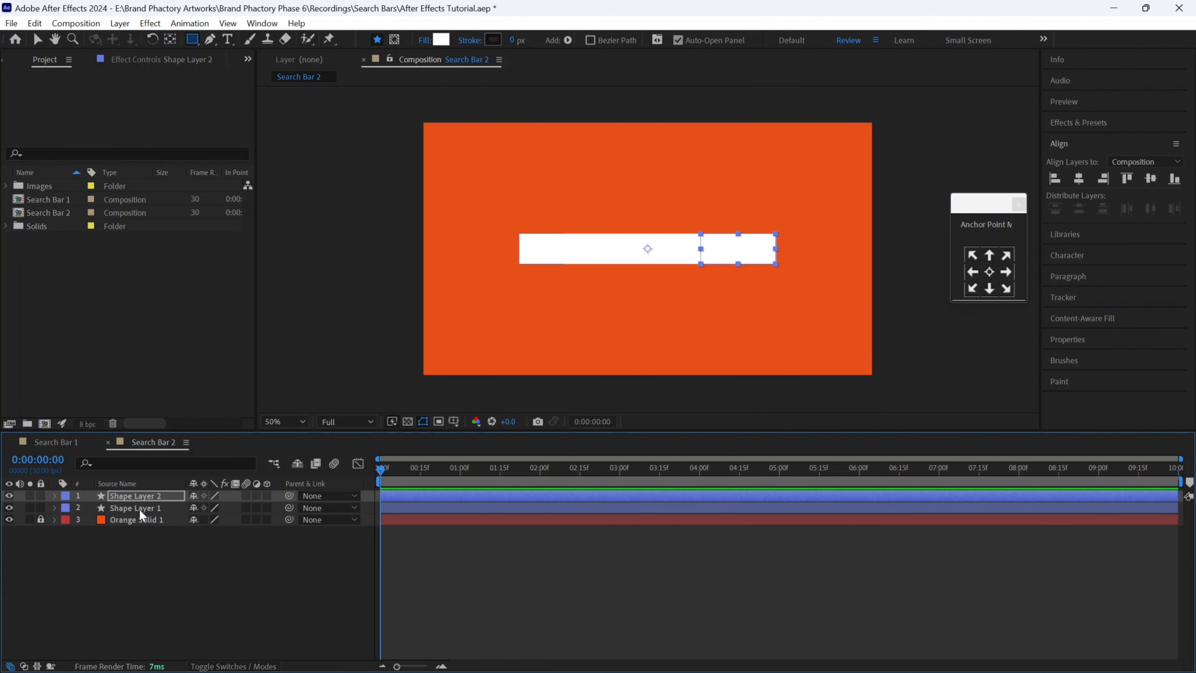
- Align the two rectangle layers to each other along their right edges and vertical centres
shift+click(139, 508)
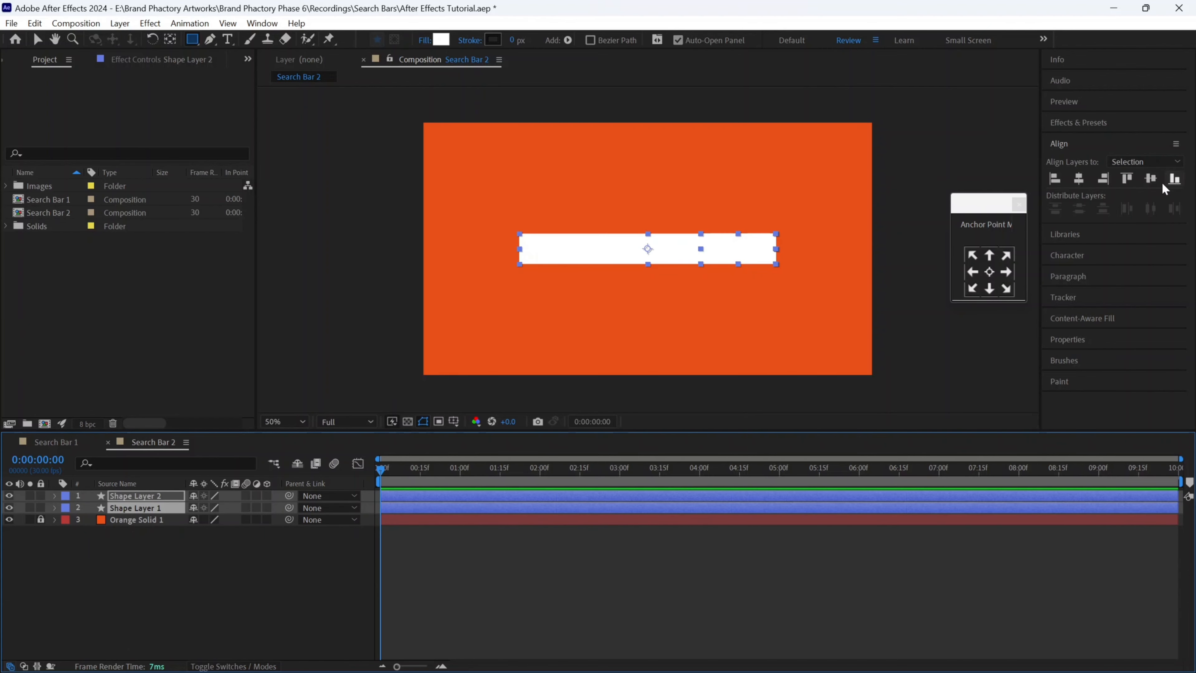
click(1104, 180)
click(1151, 181)
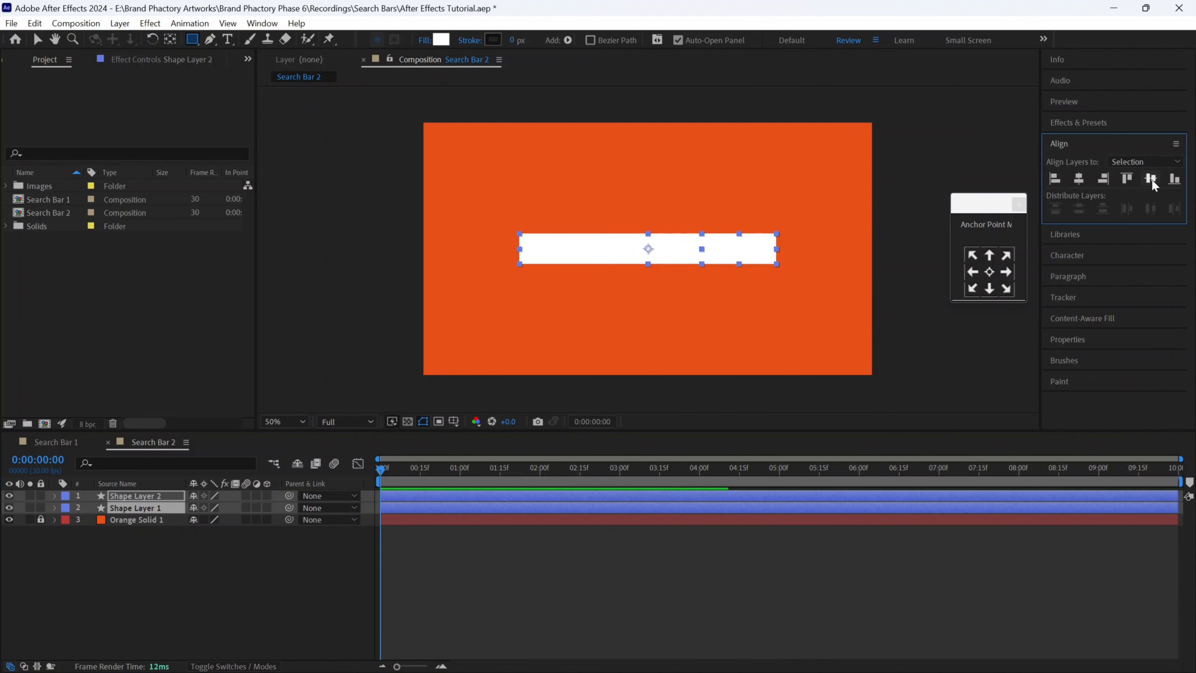
click(231, 539)
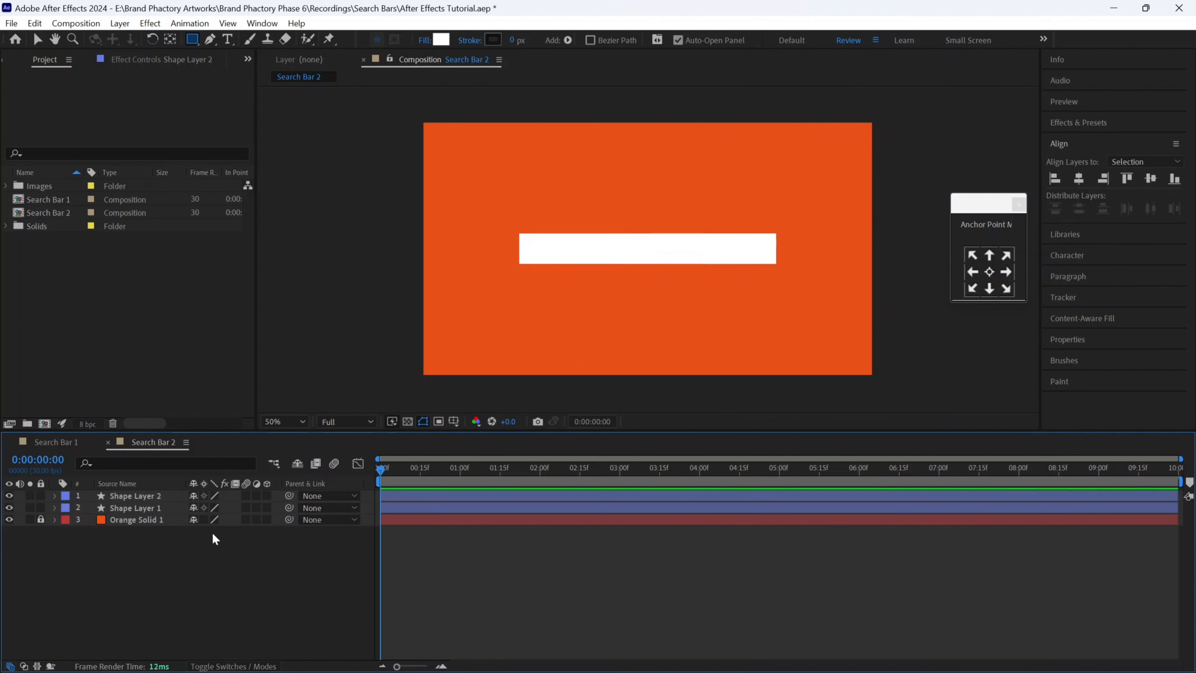
- Centre the smaller rectangle's anchor point and change its fill to dark brown 5C1A03, based on the background orange
click(153, 495)
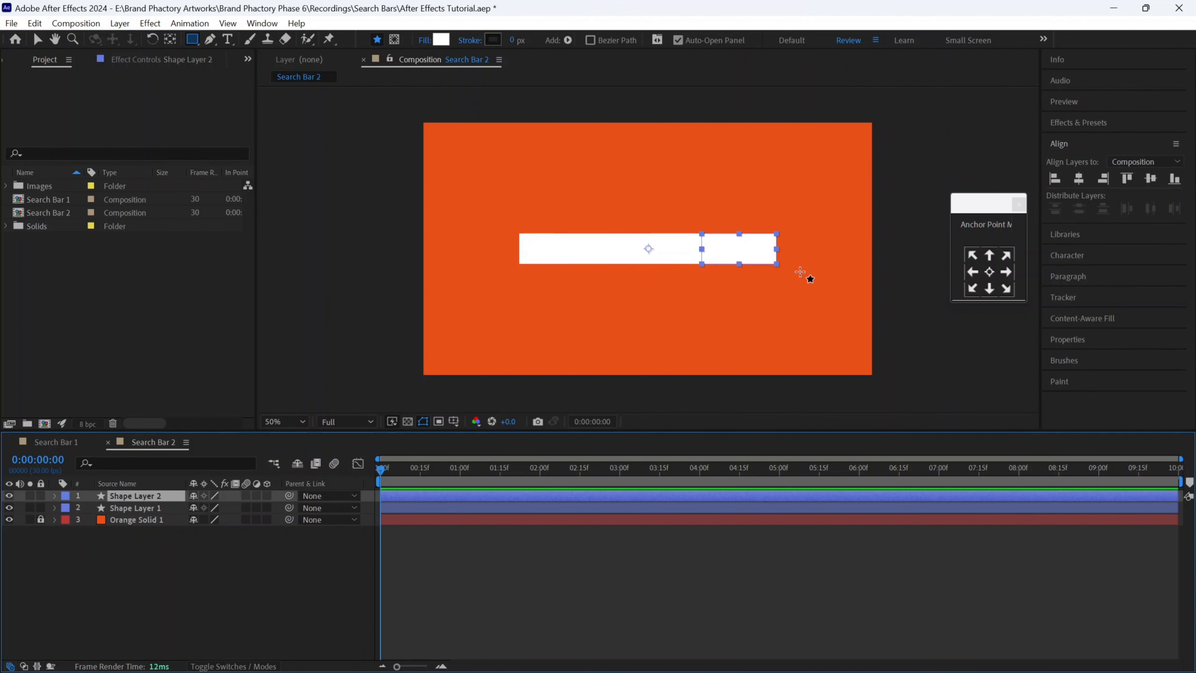
click(988, 272)
click(441, 40)
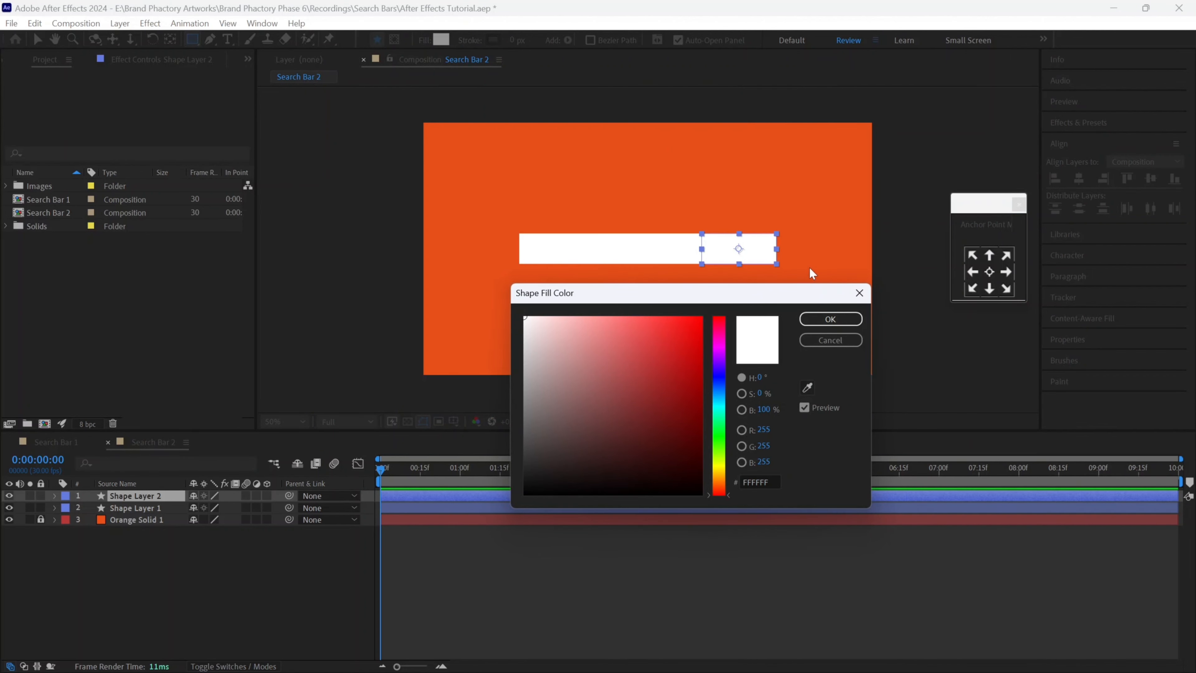
click(807, 387)
click(813, 255)
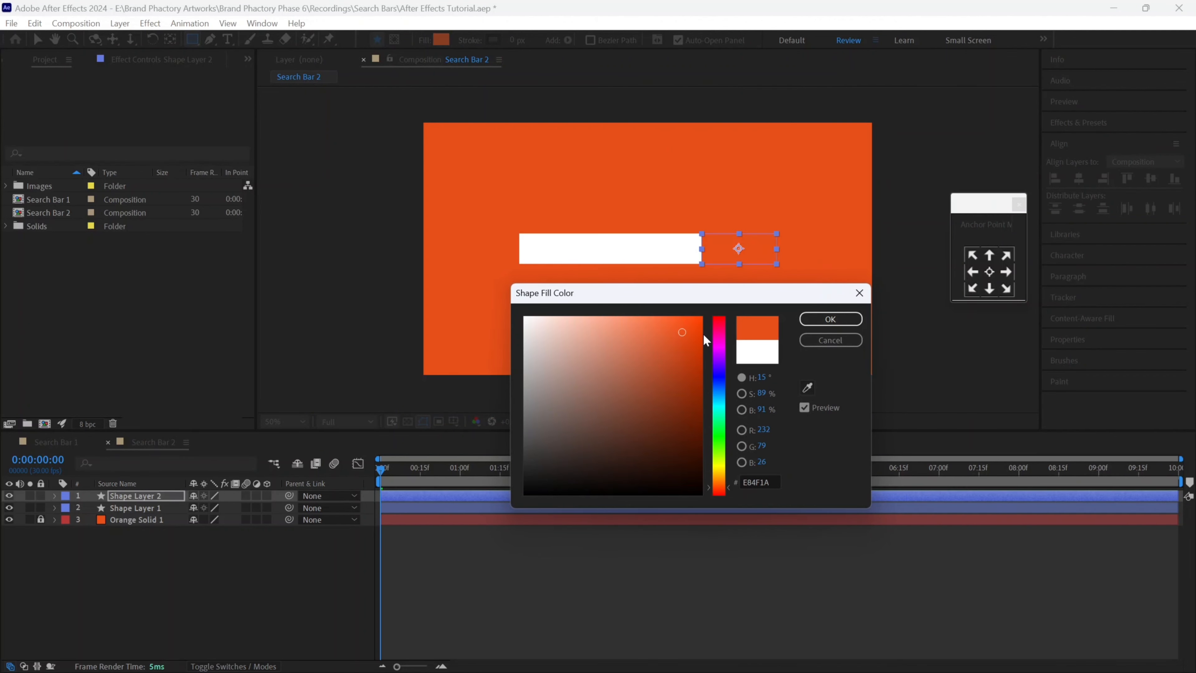
drag(682, 358, 696, 430)
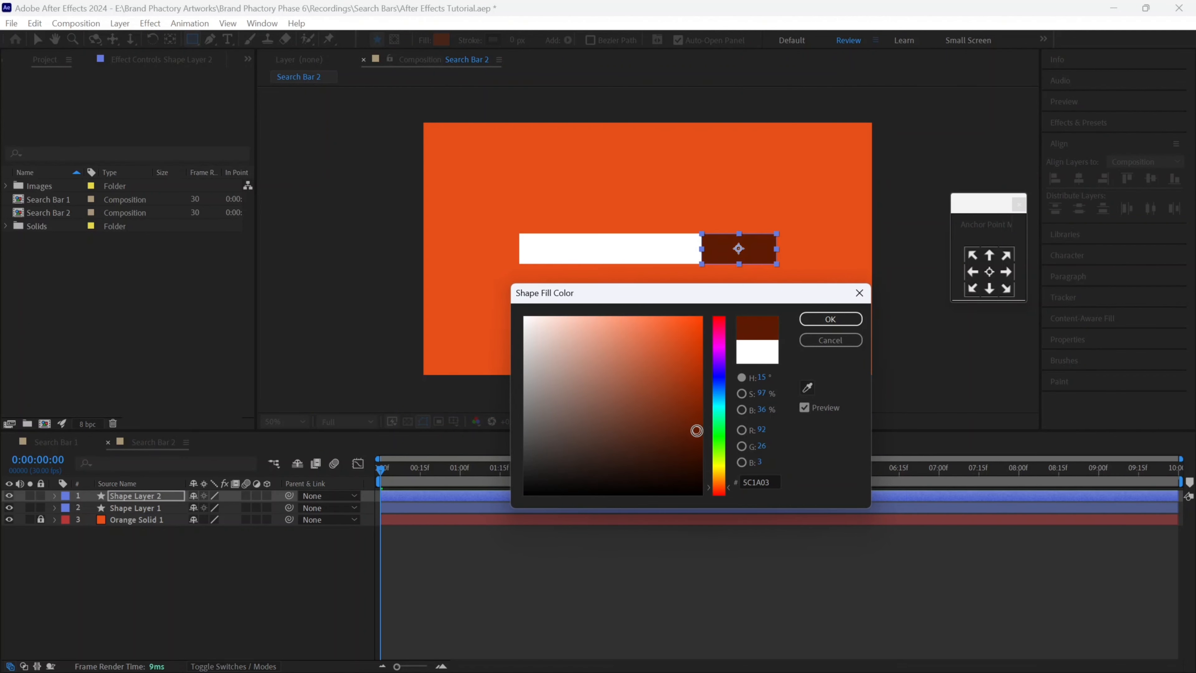
click(830, 319)
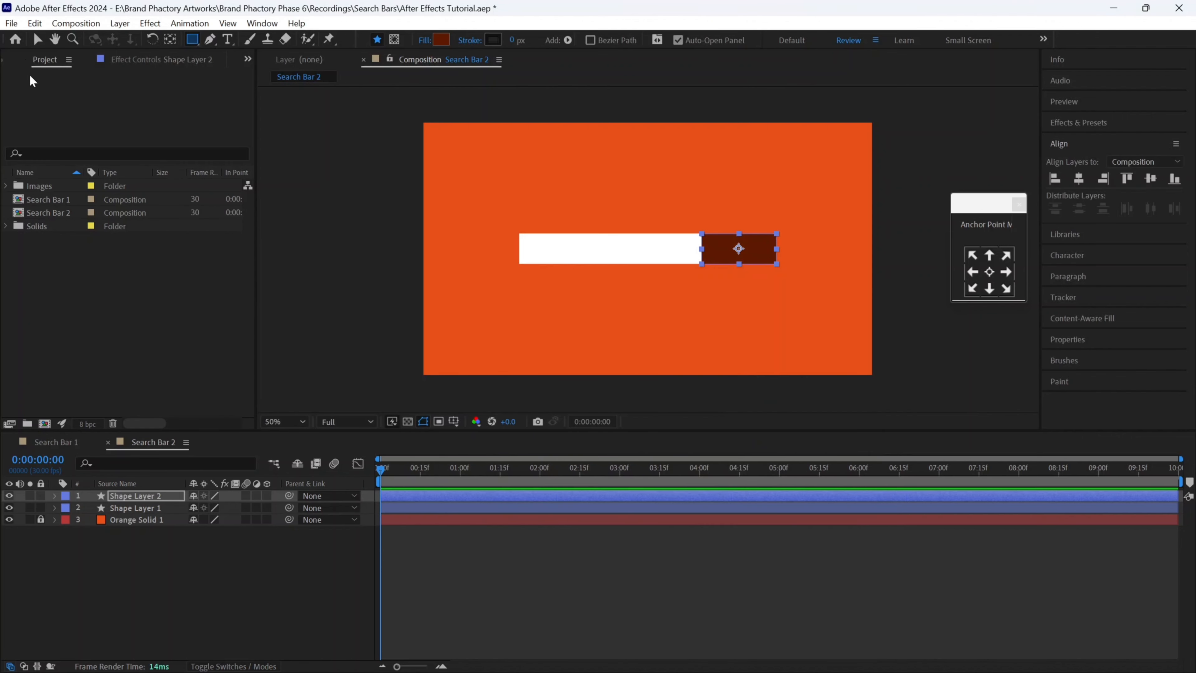
click(38, 40)
click(925, 241)
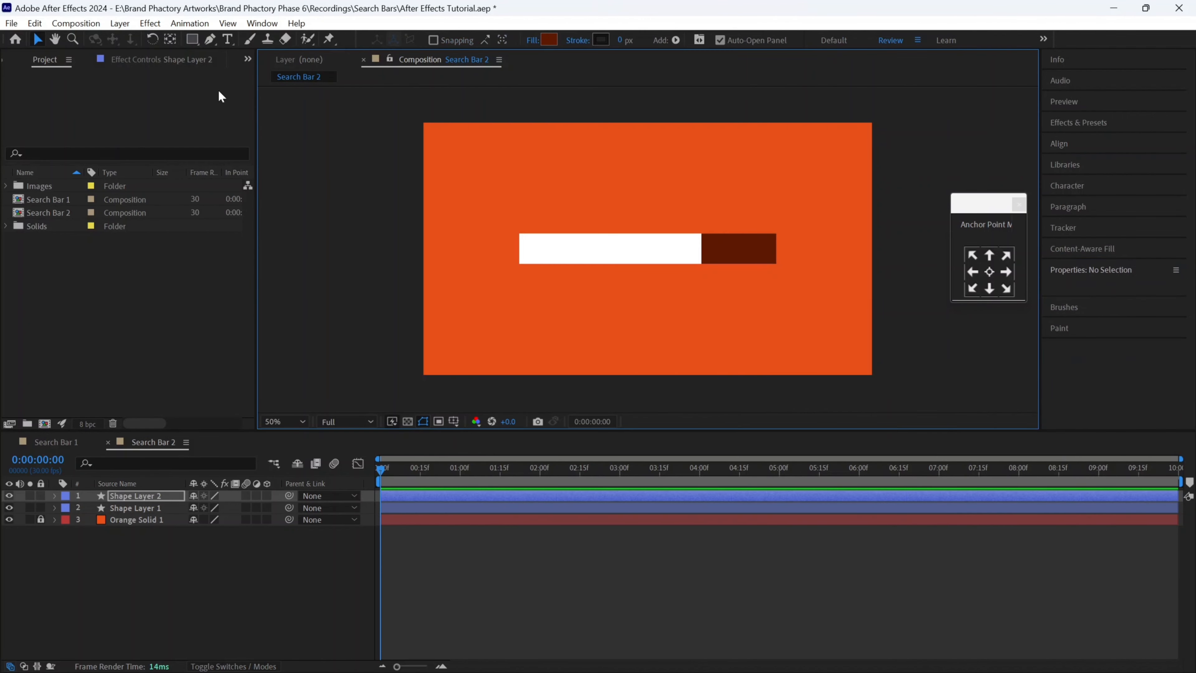
- Place search.png from the Images folder over the left end of the white bar and scale it to 12%
click(6, 186)
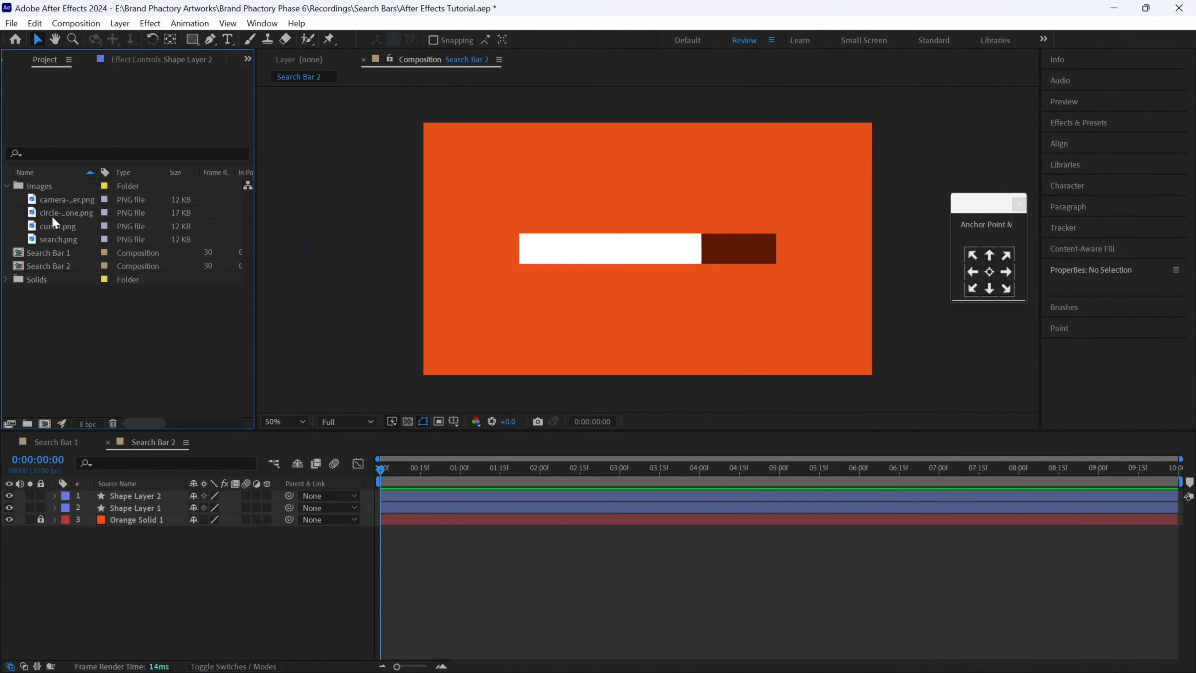
drag(59, 238, 526, 259)
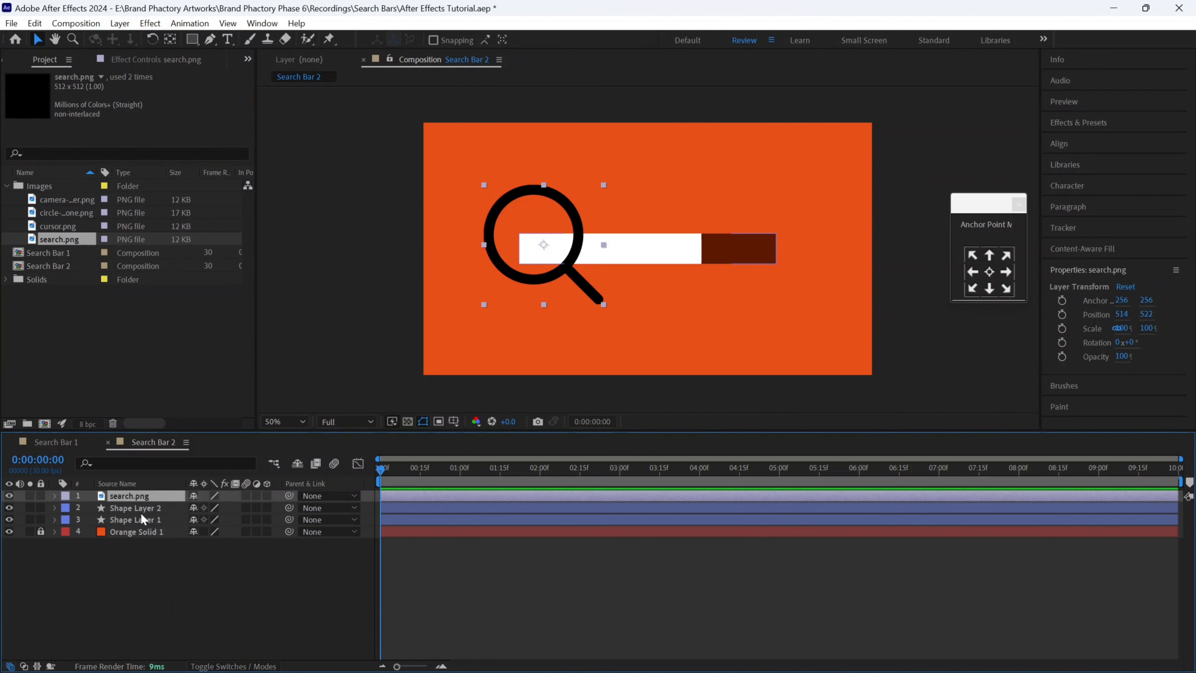
key(s)
click(210, 509)
text(12)
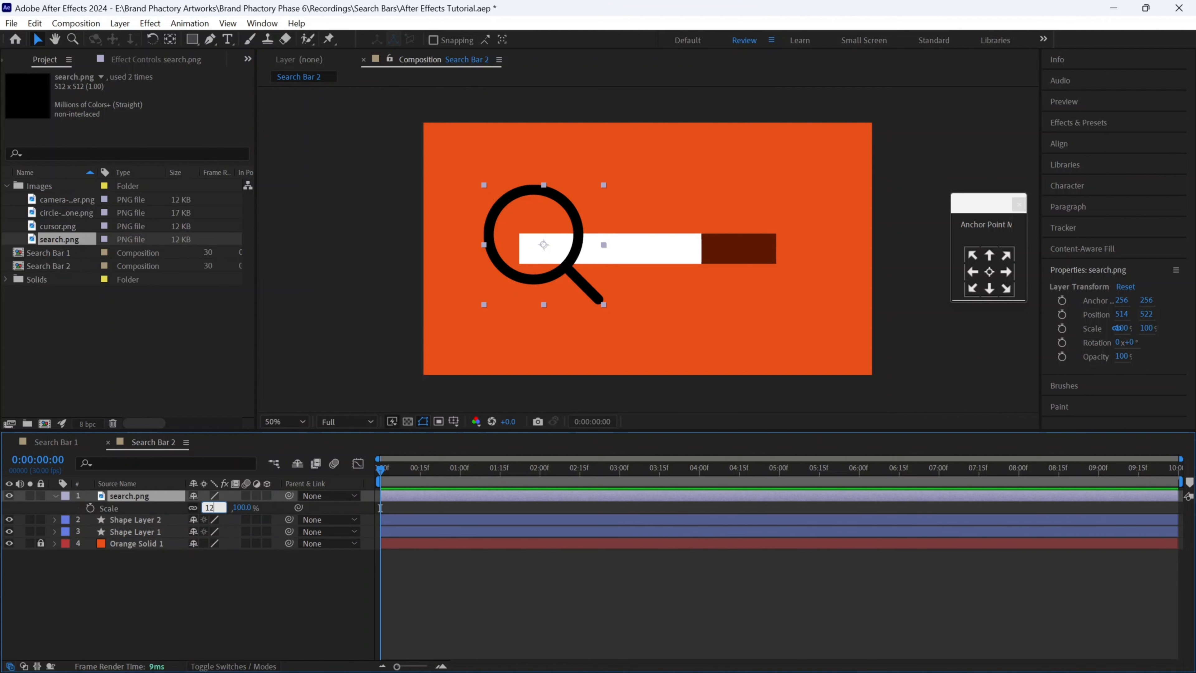
key(Return)
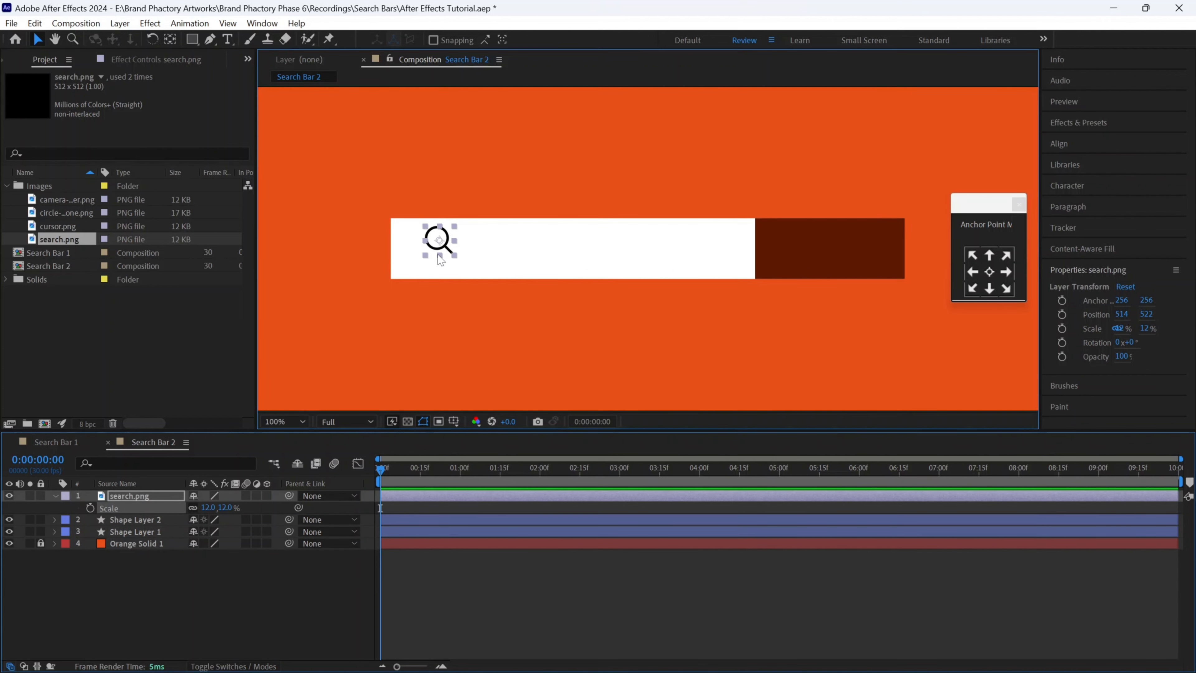
- Move the magnifier icon to about 475, 542, vertically centred near the white bar's left edge
mouse_move(438, 255)
mouse_down()
mouse_move(424, 261)
mouse_move(432, 250)
mouse_up()
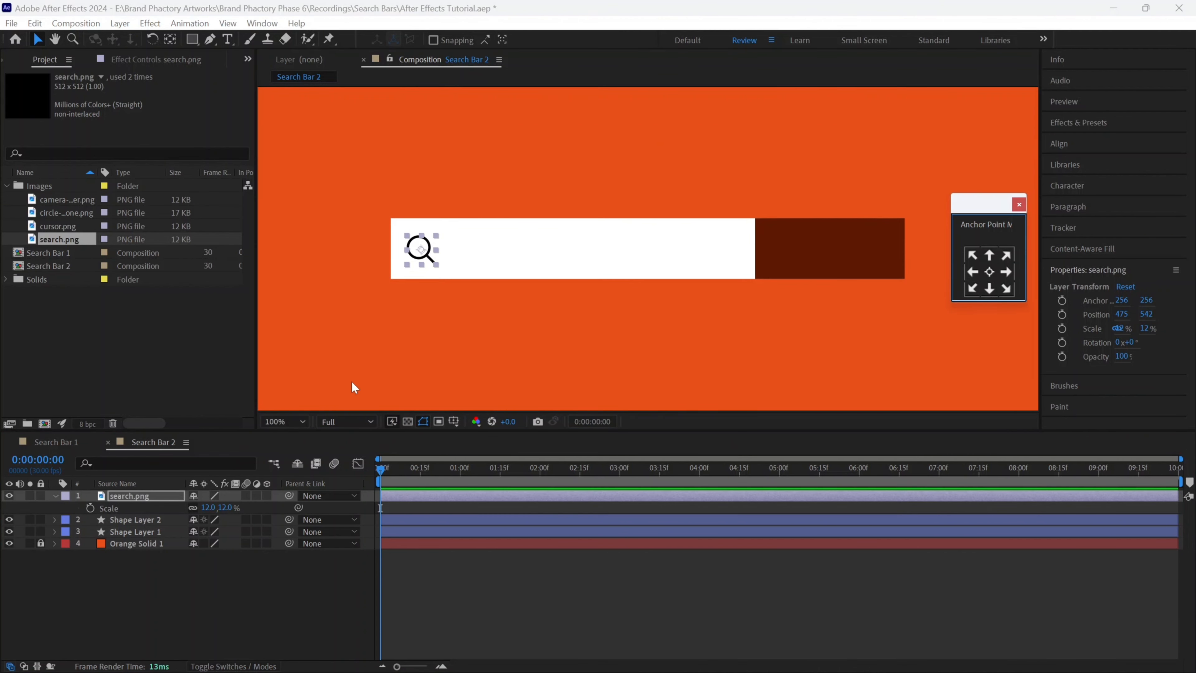
key(s)
click(122, 543)
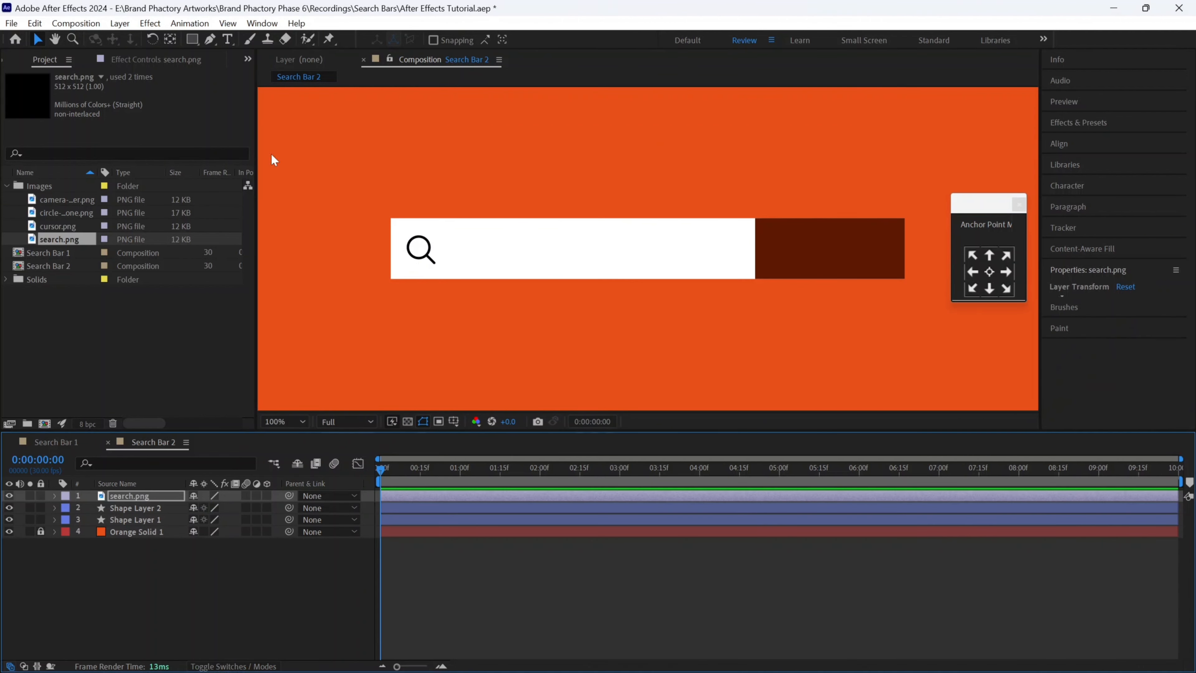
- Add the text "Type to Search" beside the magnifier icon on the white bar
click(228, 38)
click(455, 258)
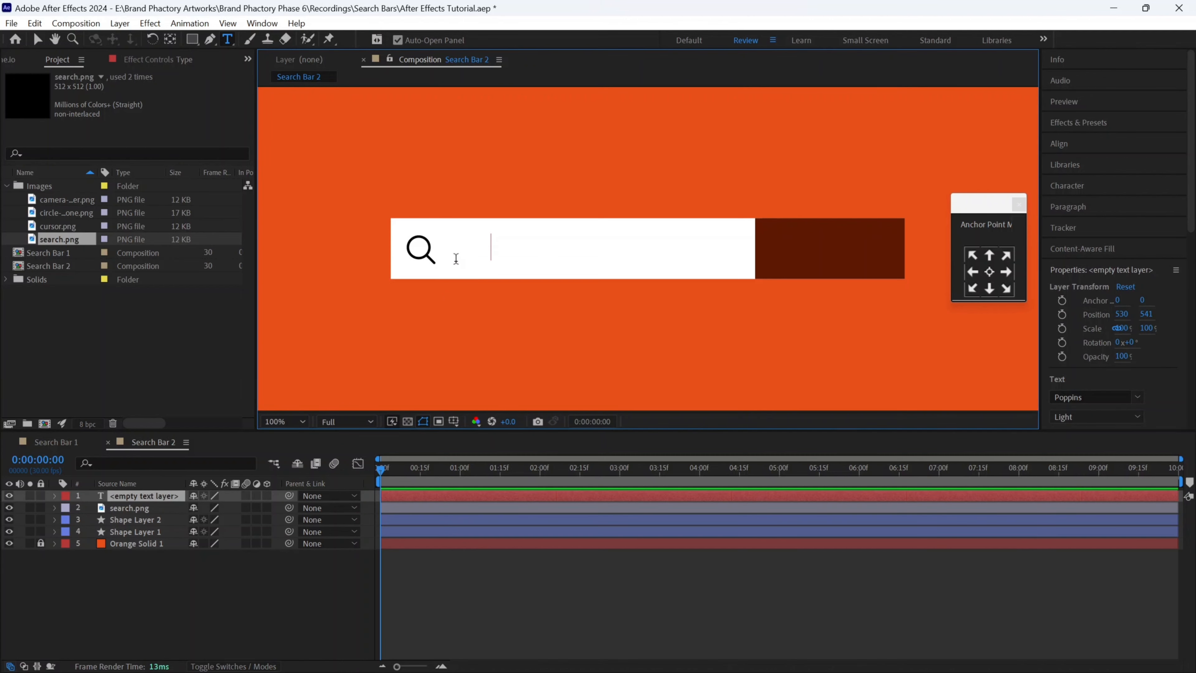
text(Type to )
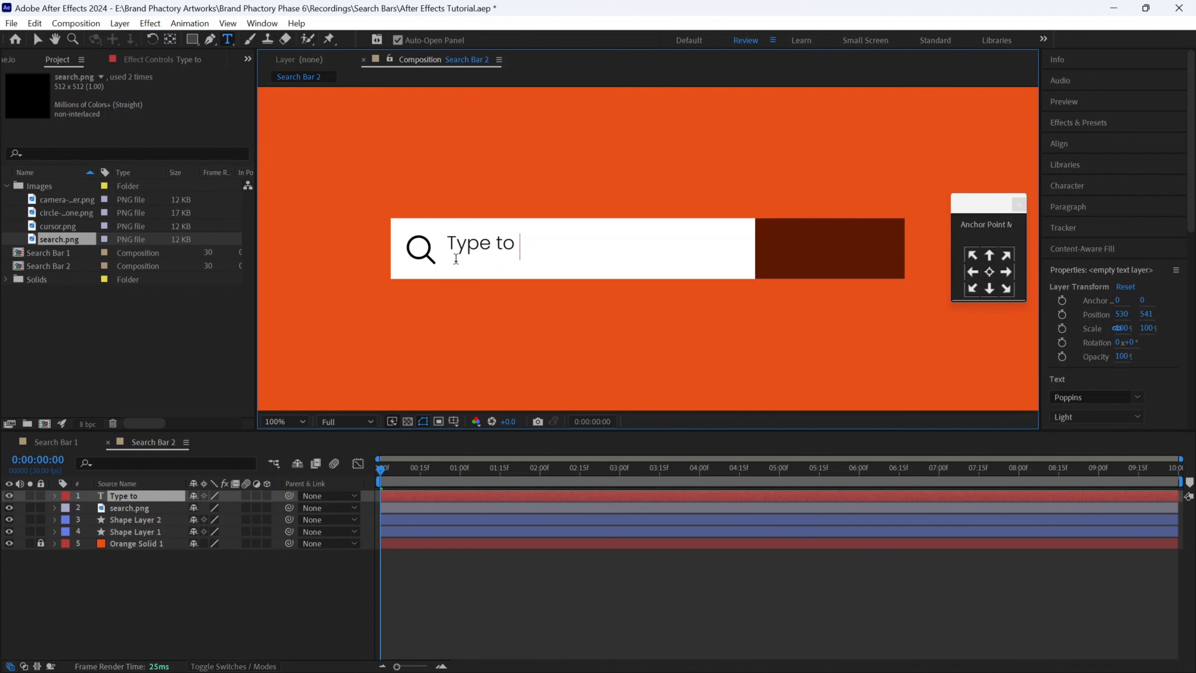
text(Search)
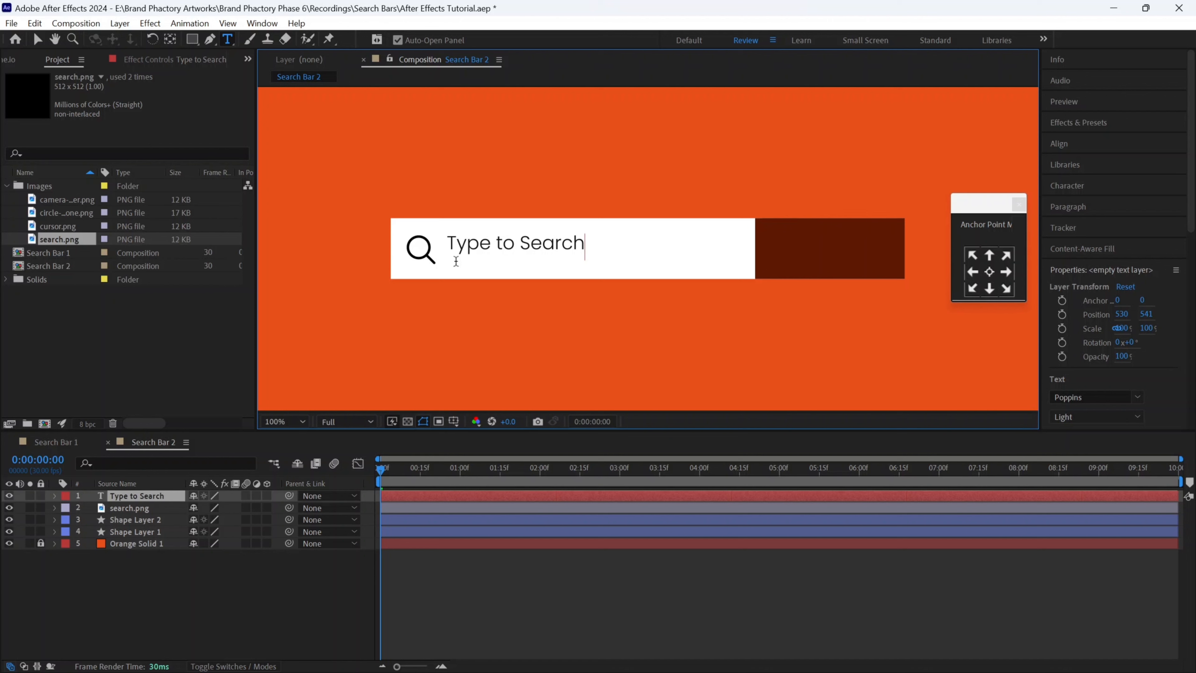
key(Escape)
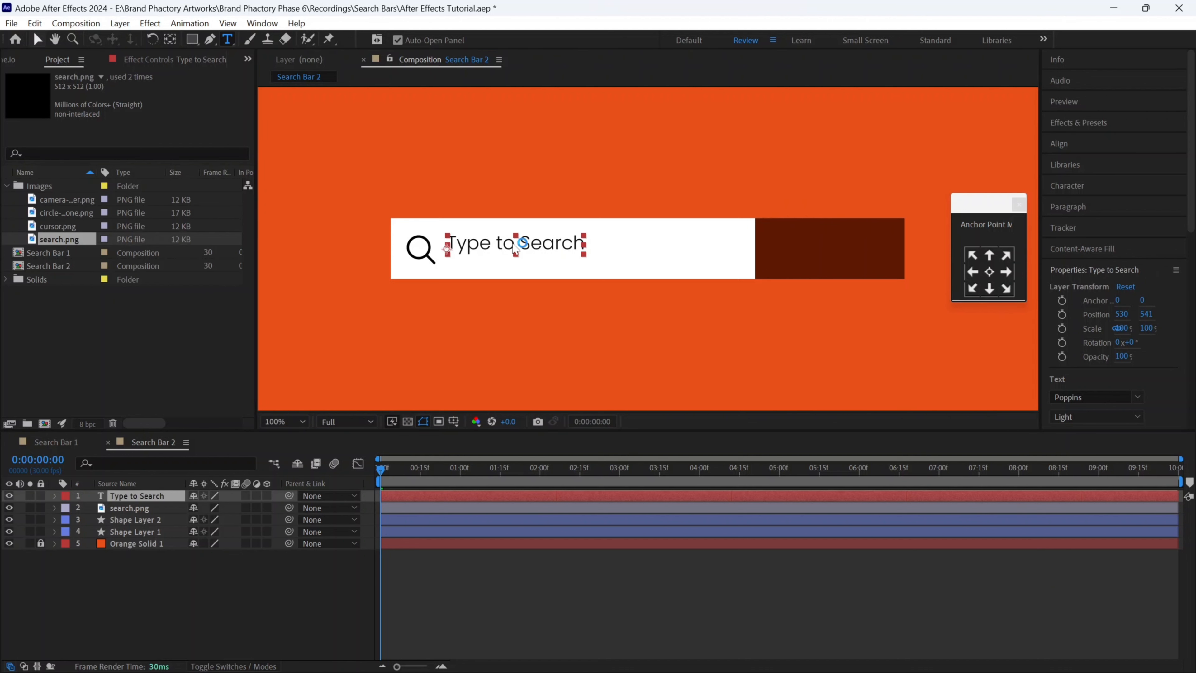
- Move the placeholder text down to the middle of the white bar and centre its anchor point
key(v)
drag(528, 248, 530, 253)
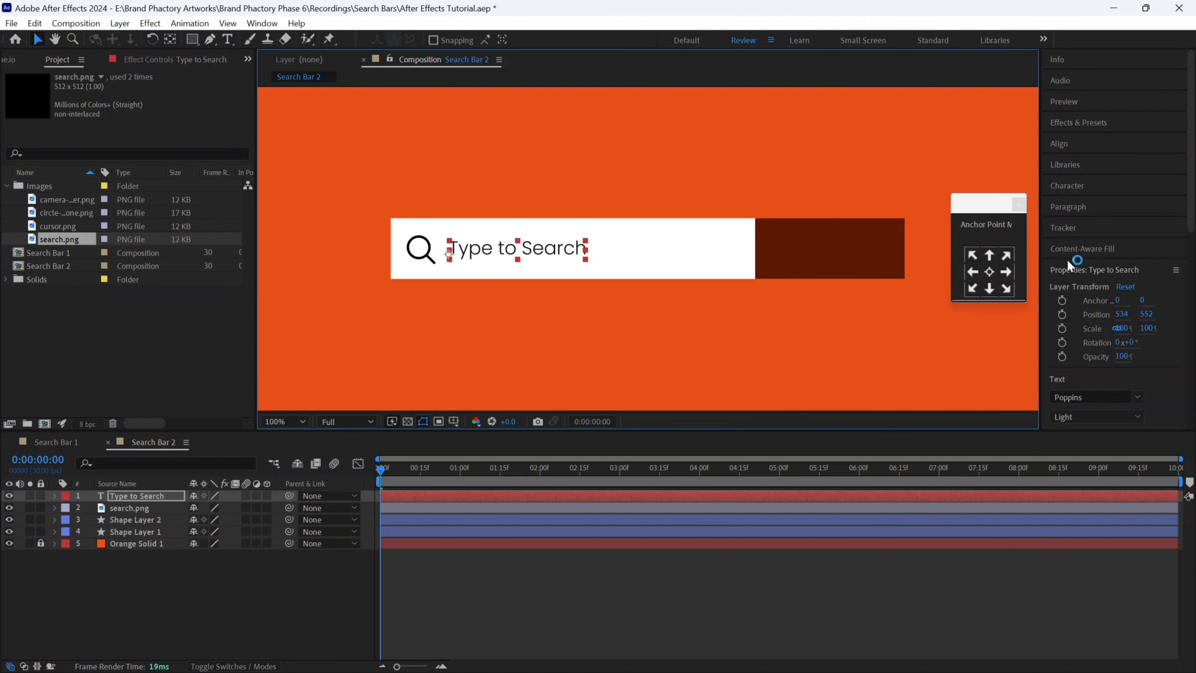
click(989, 272)
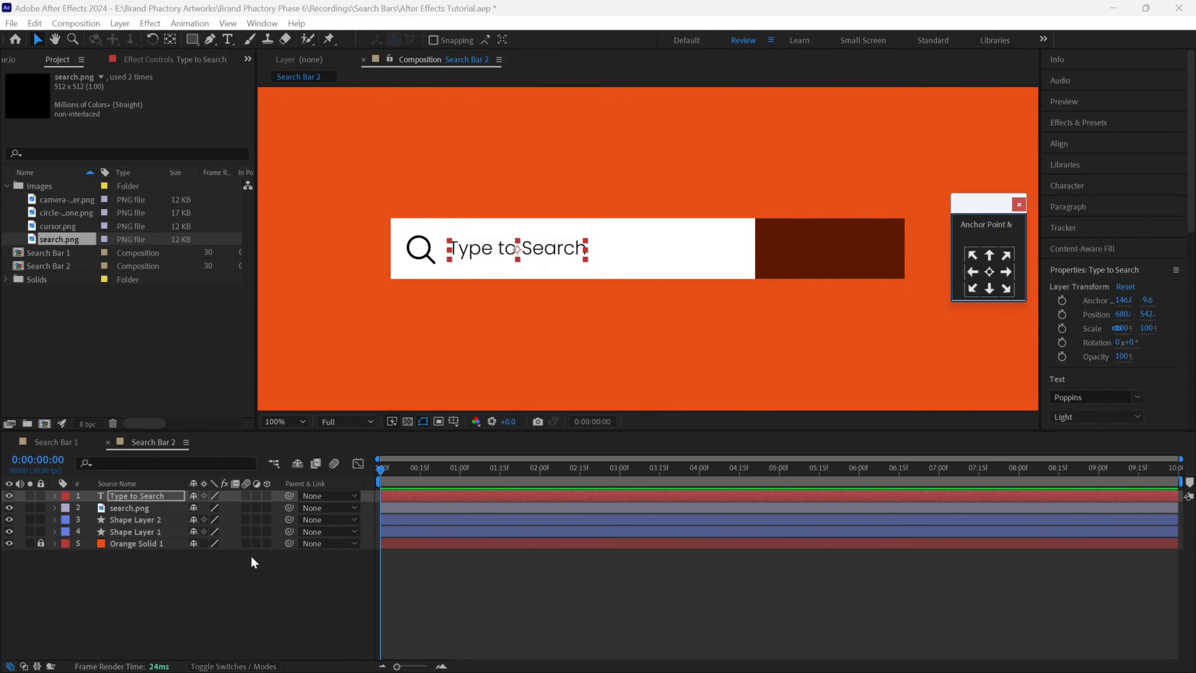
click(241, 573)
- Add a separate text layer reading "Search" on the dark brown rectangle
key(ctrl+t)
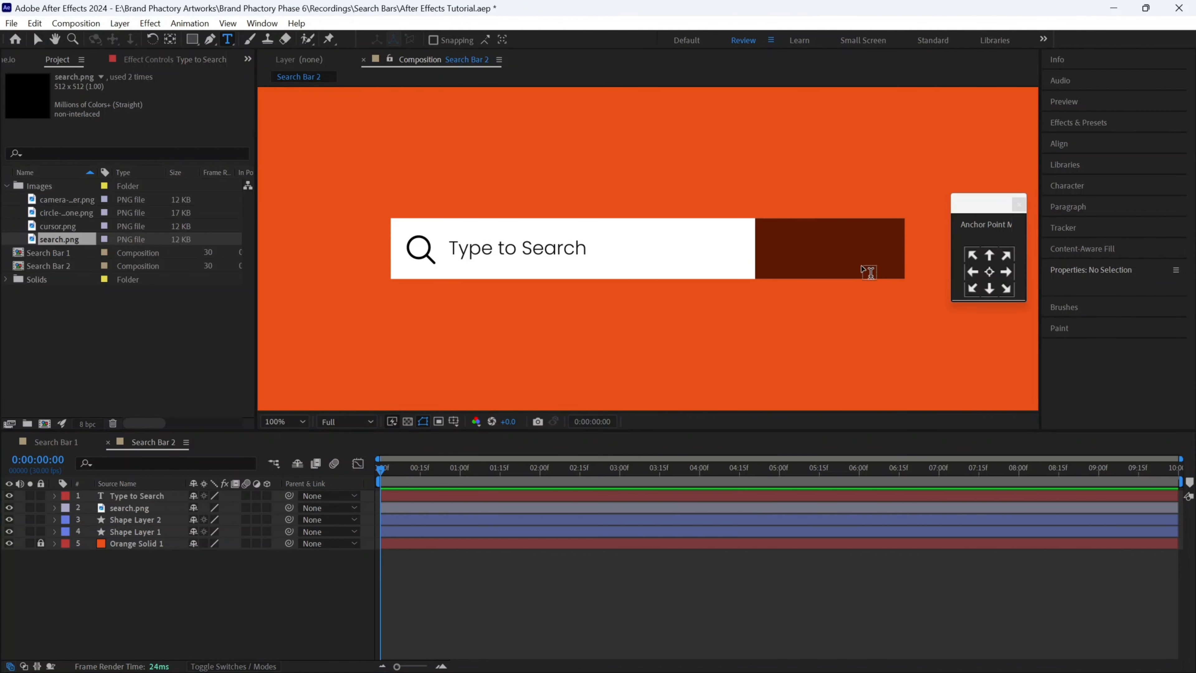
click(781, 249)
text(Search)
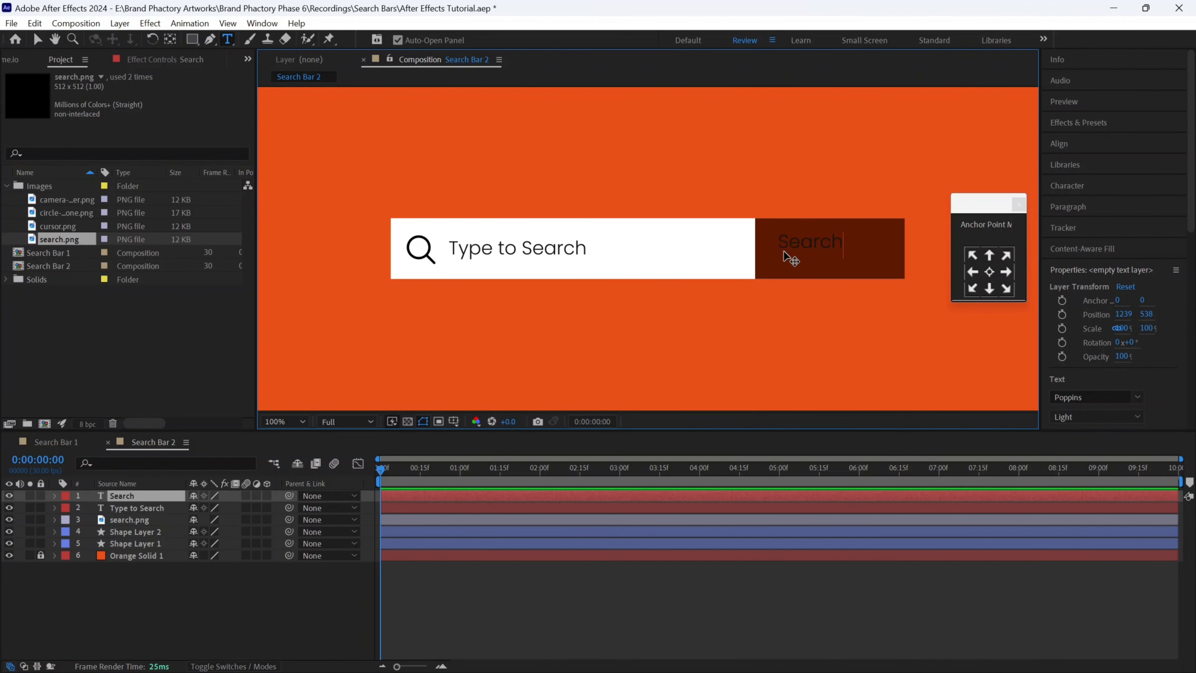
- Set the "Search" text on the dark rectangle to Poppins Regular with a white FFFFFF fill
key(ctrl+a)
click(1085, 190)
click(1123, 224)
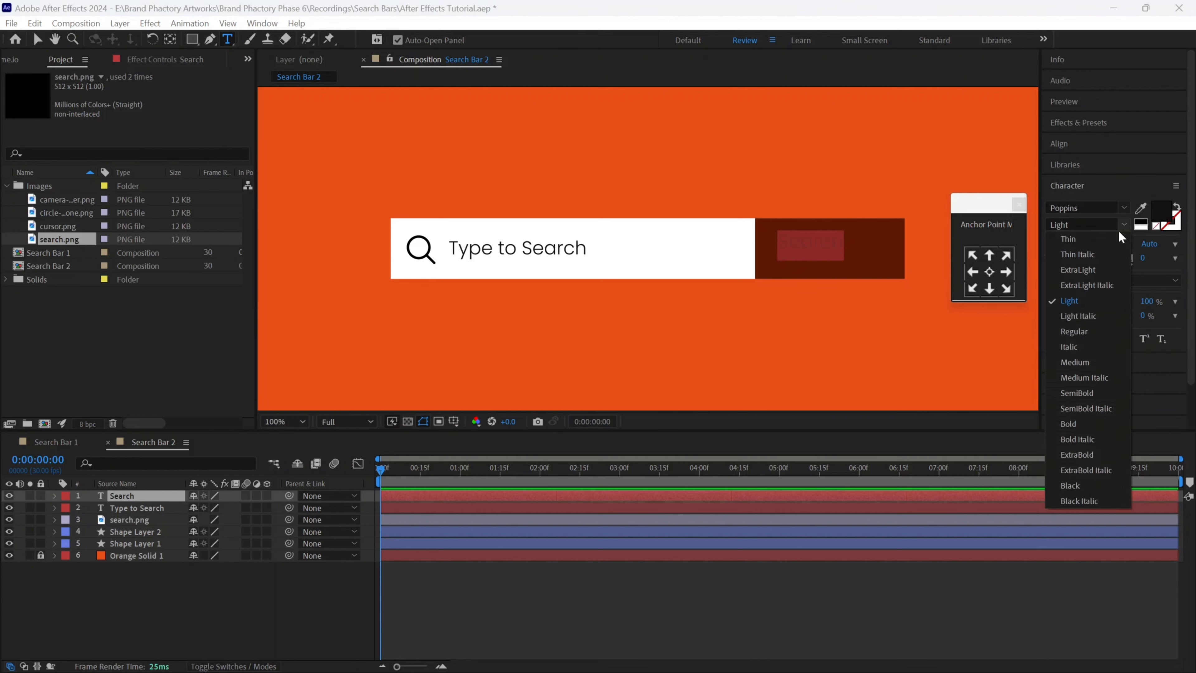
click(1071, 333)
click(1161, 213)
text(FFFFFF)
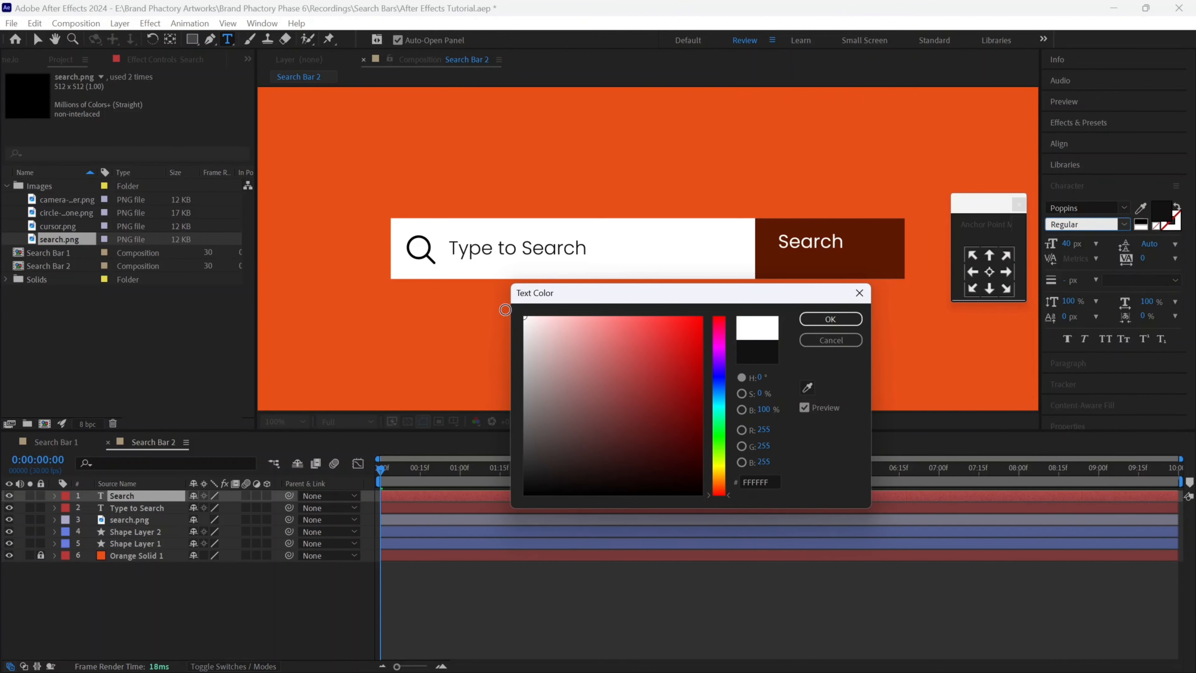
click(838, 319)
- Align all five search bar layers on their vertical centres and centre their anchor points
click(133, 544)
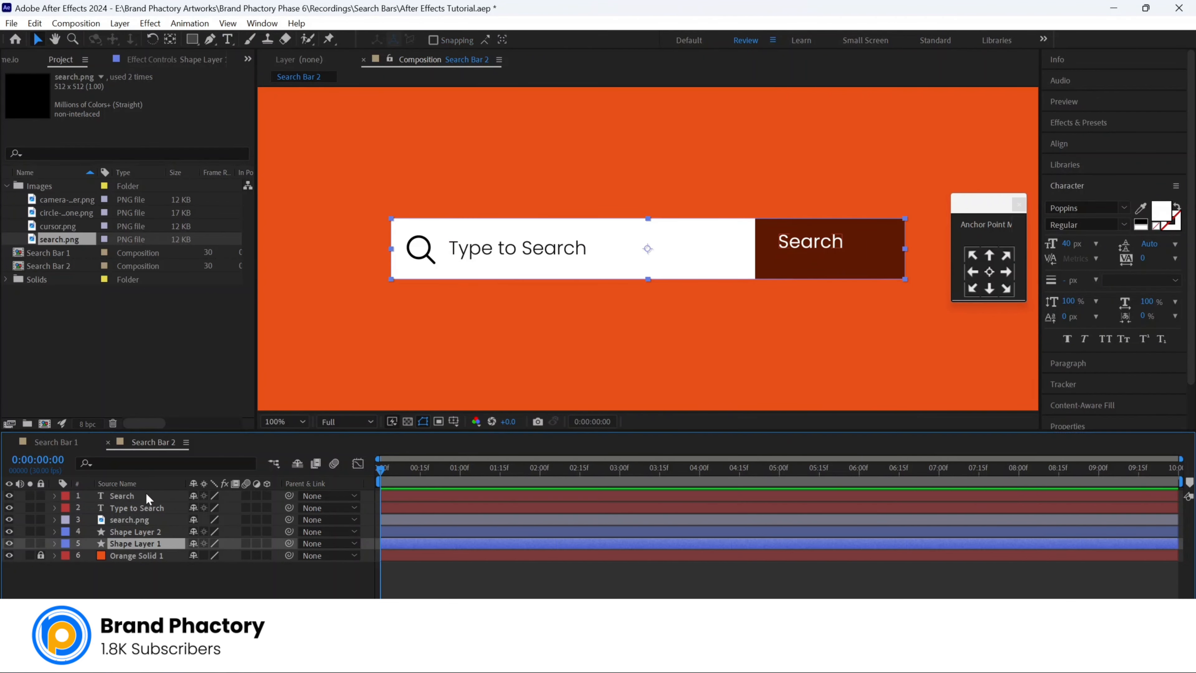
shift+click(145, 495)
click(1059, 143)
click(1150, 178)
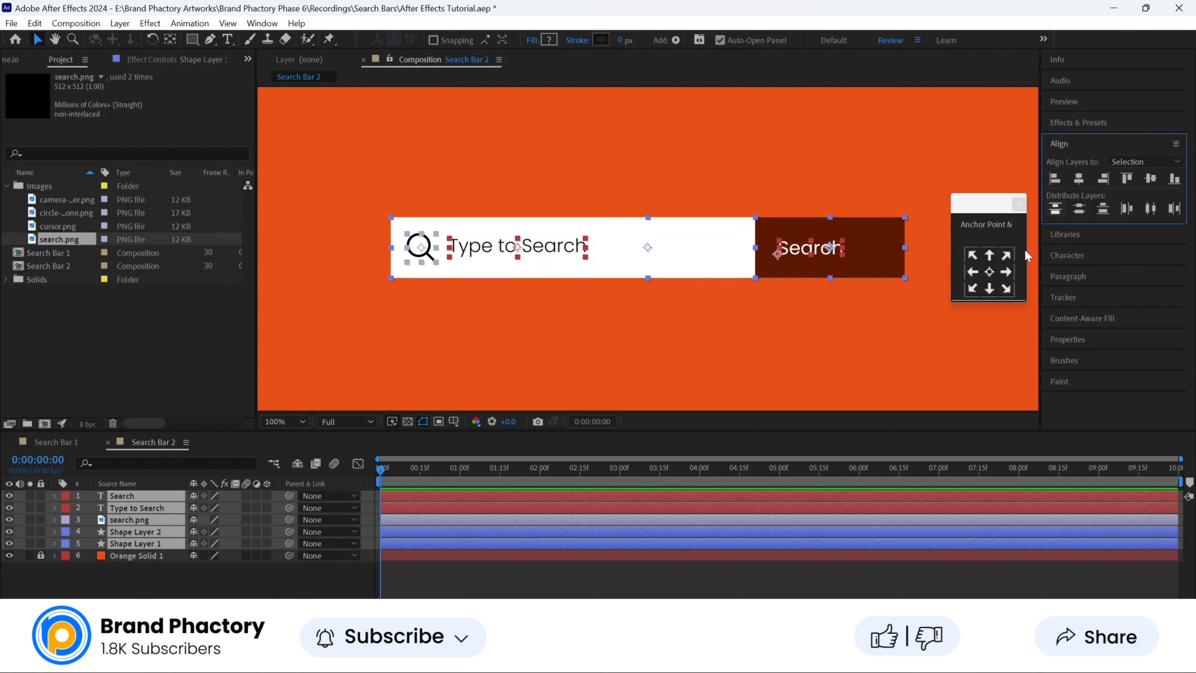
click(989, 273)
- Move the white "Search" text horizontally to the middle of the dark rectangle and fit the composition to the viewer
click(225, 566)
drag(814, 249, 836, 250)
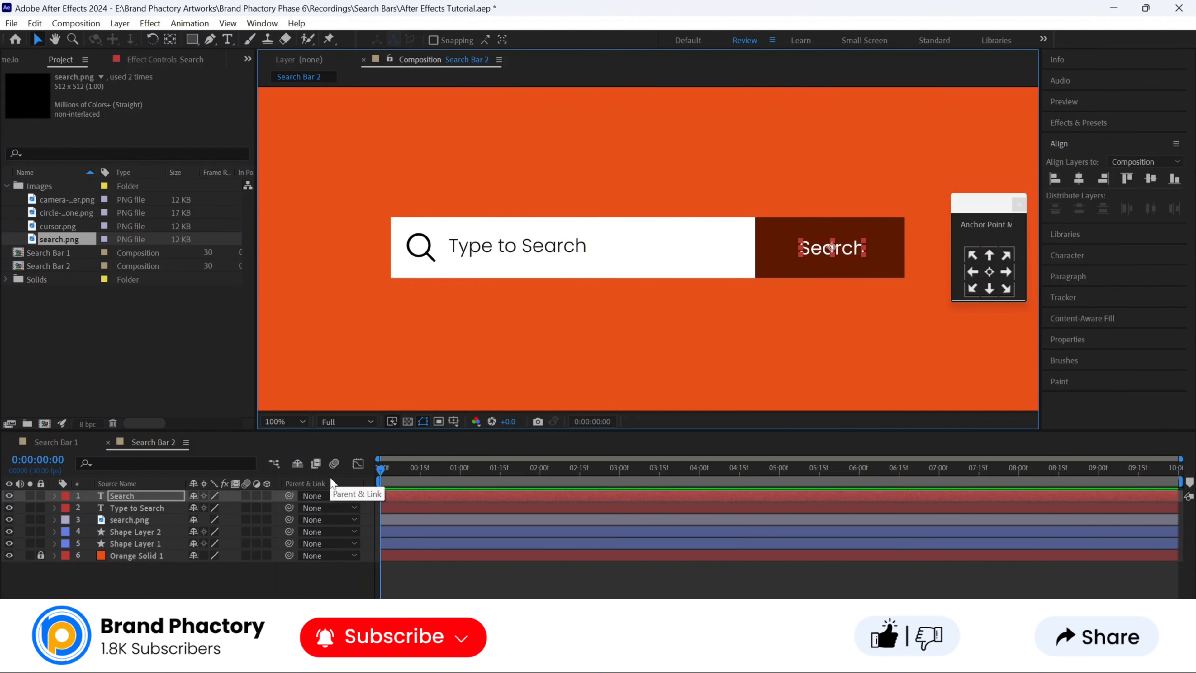
scroll(693, 332, down, 1)
click(283, 422)
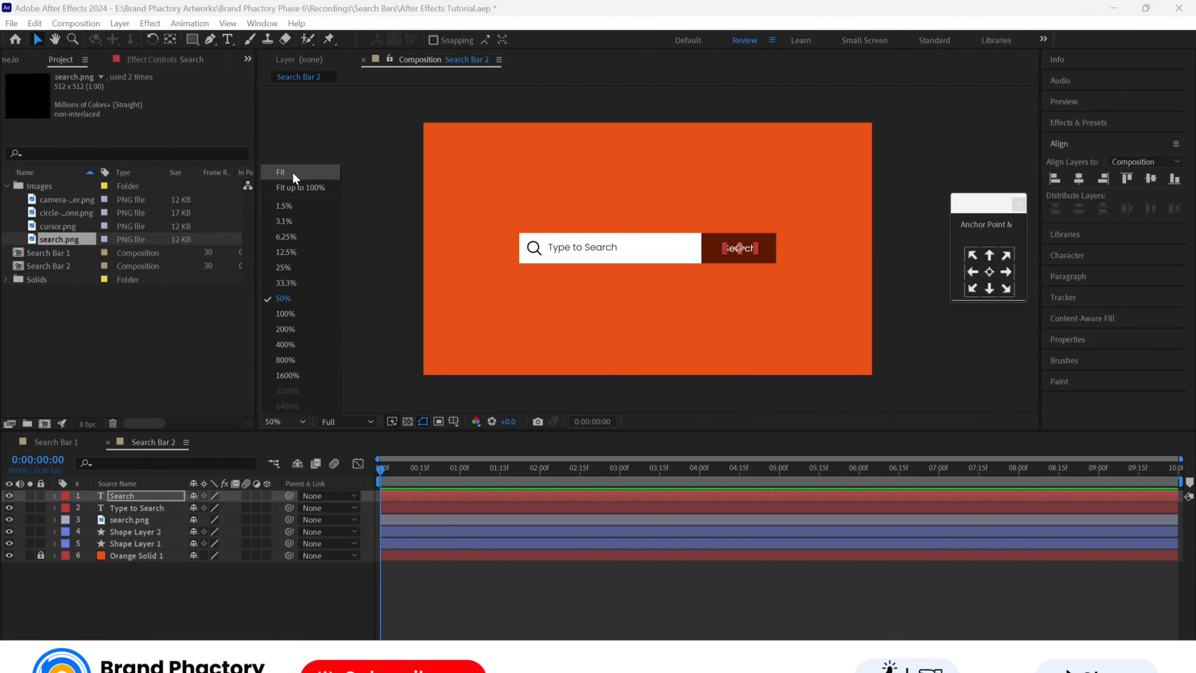
click(293, 174)
click(329, 273)
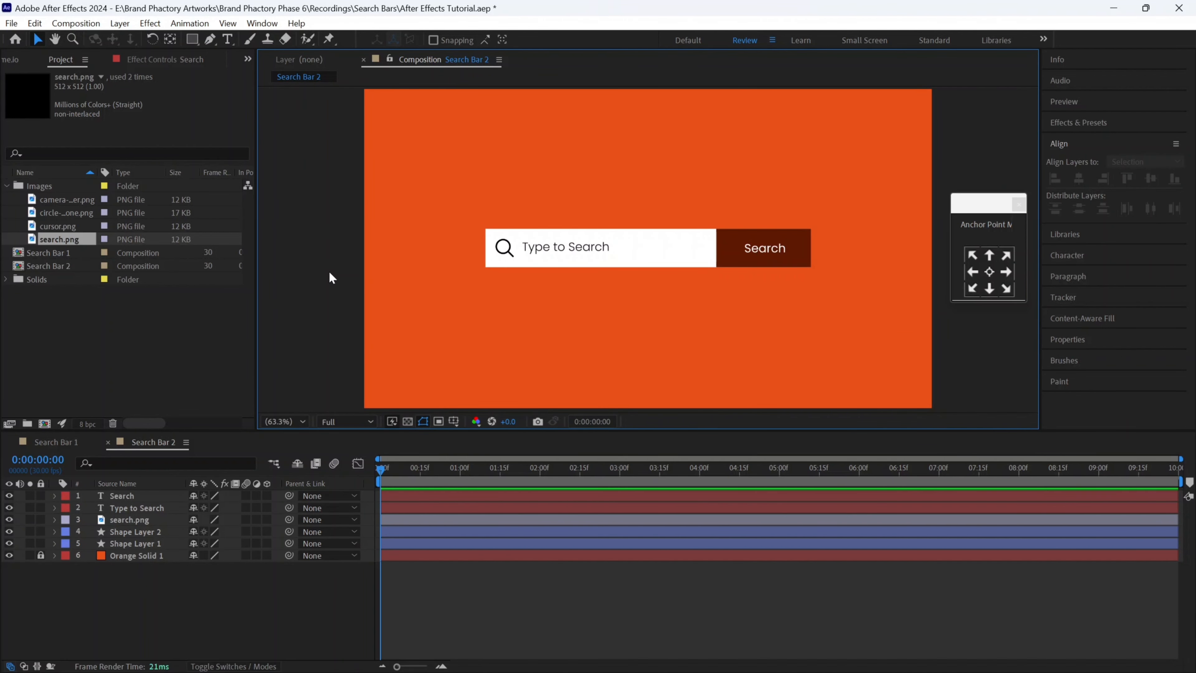
- Add a 100% Scale keyframe at 0:00:00:20 to the white bar, Shape Layer 1
click(642, 232)
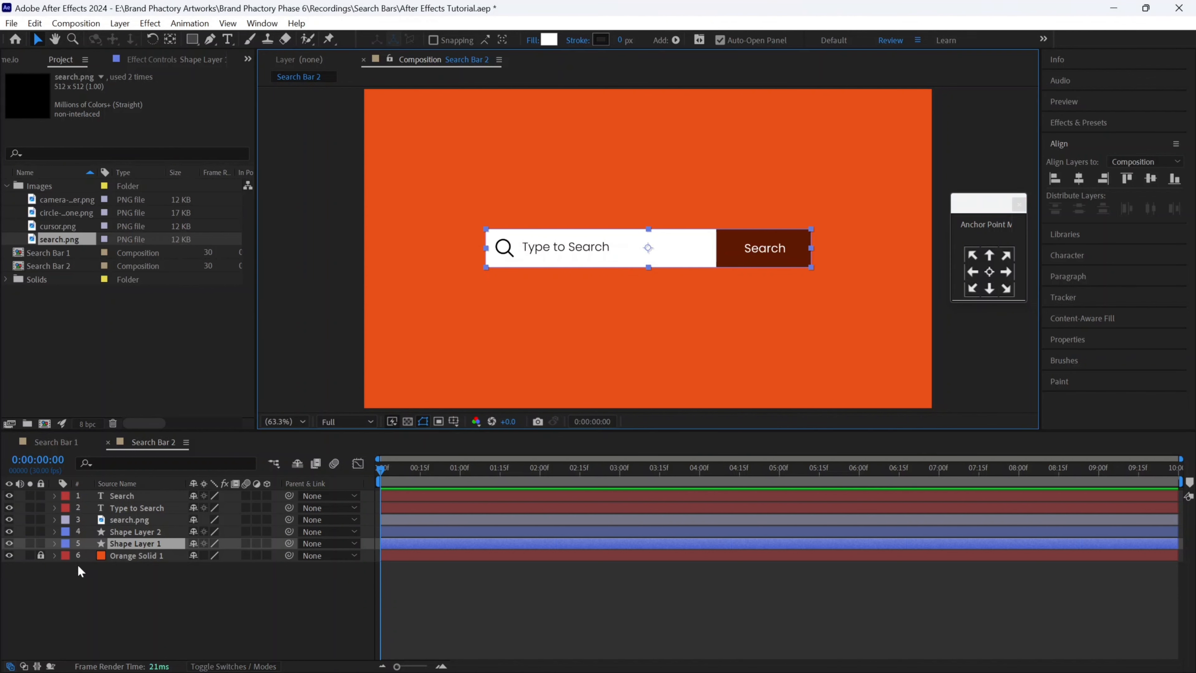
key(s)
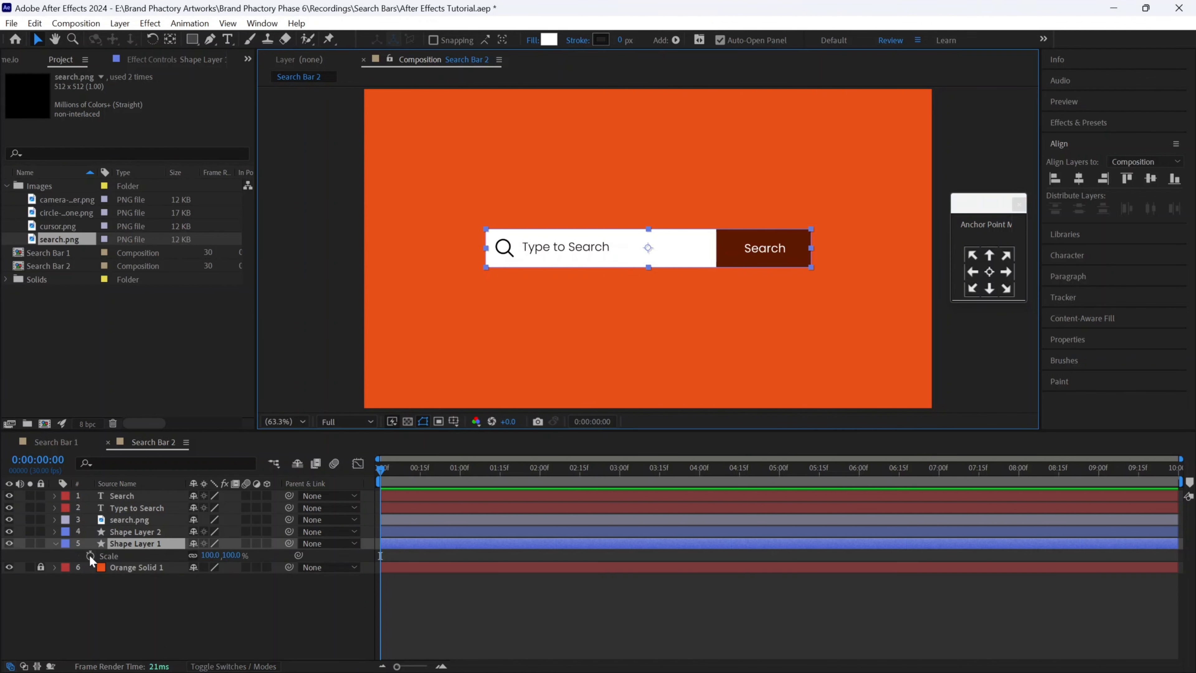
click(461, 475)
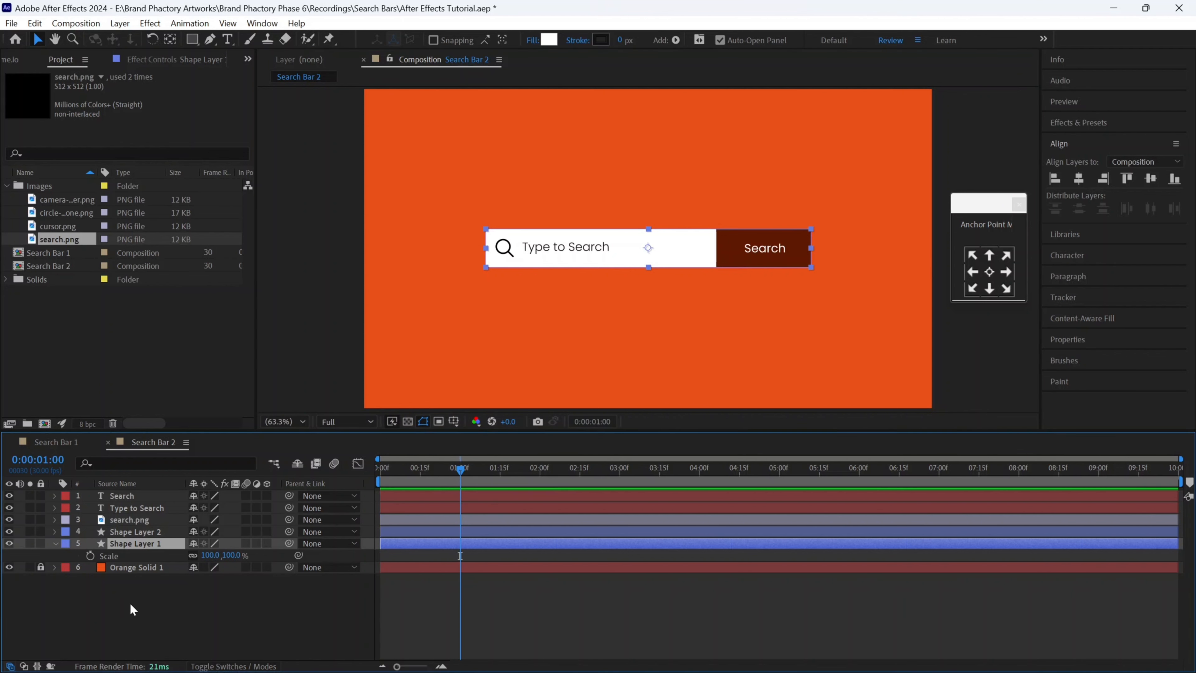
click(90, 555)
click(442, 666)
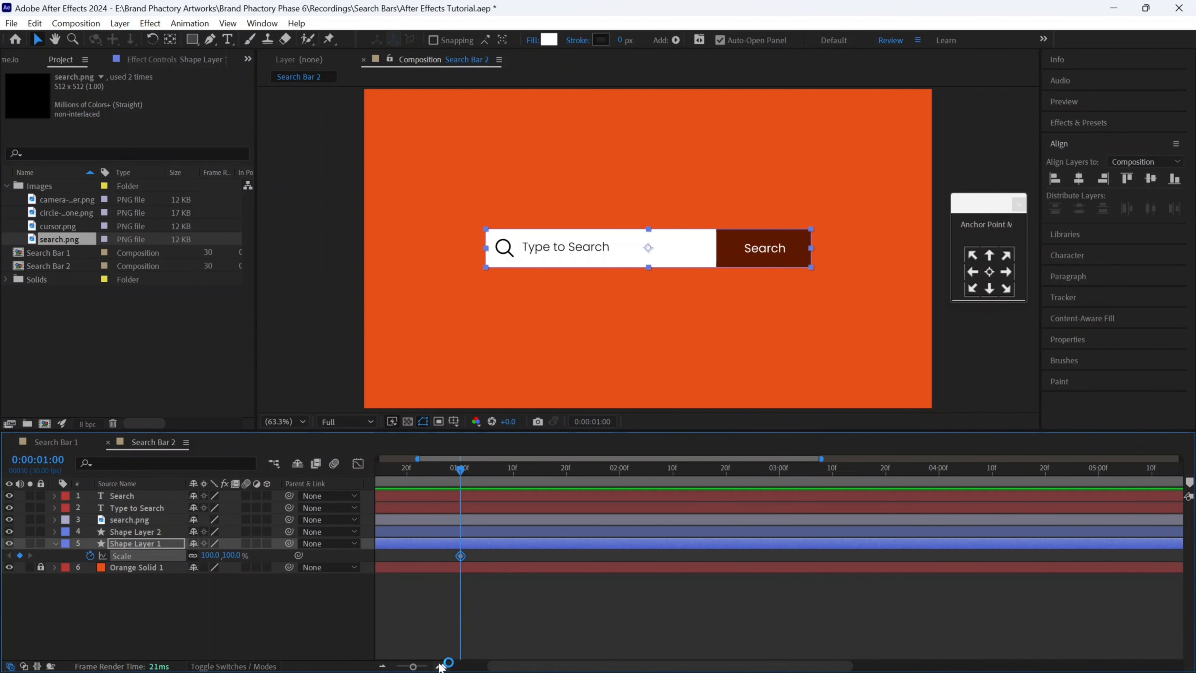
drag(546, 665, 455, 665)
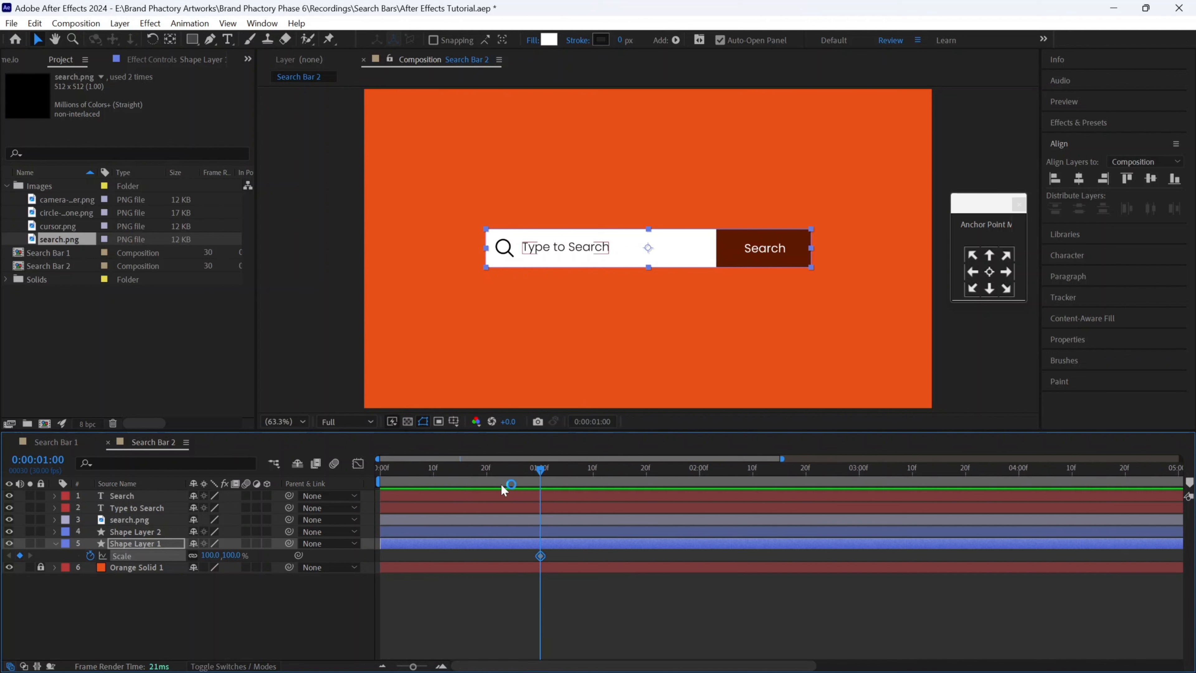
click(487, 474)
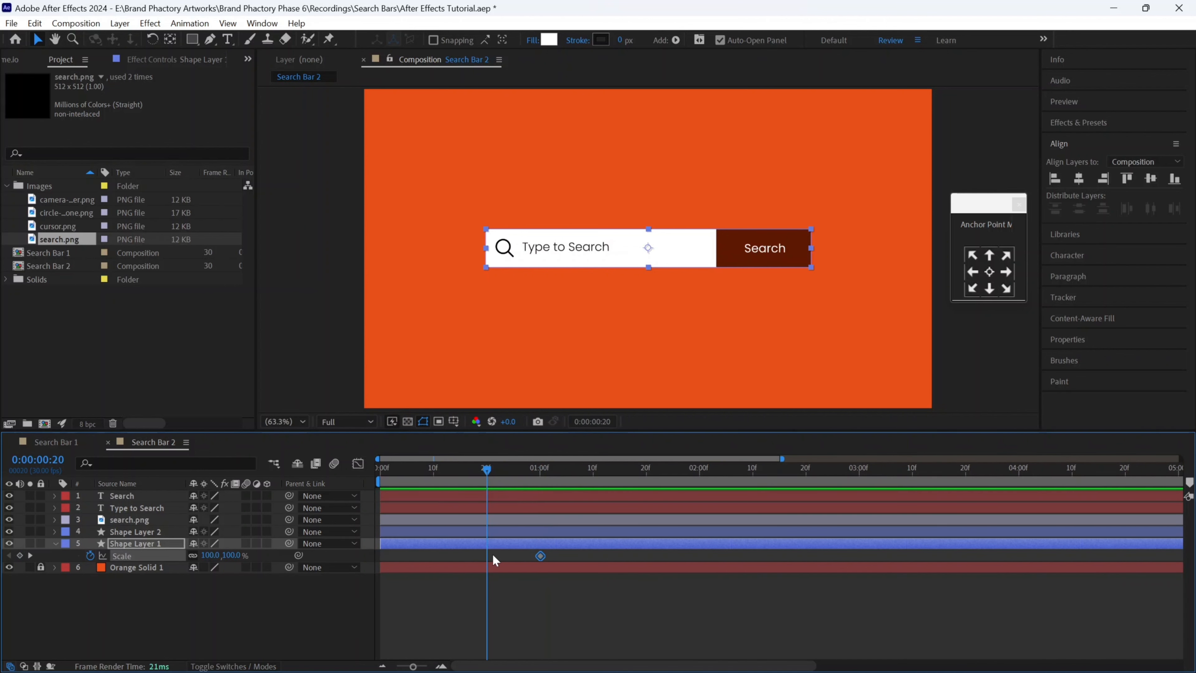
drag(540, 555, 489, 554)
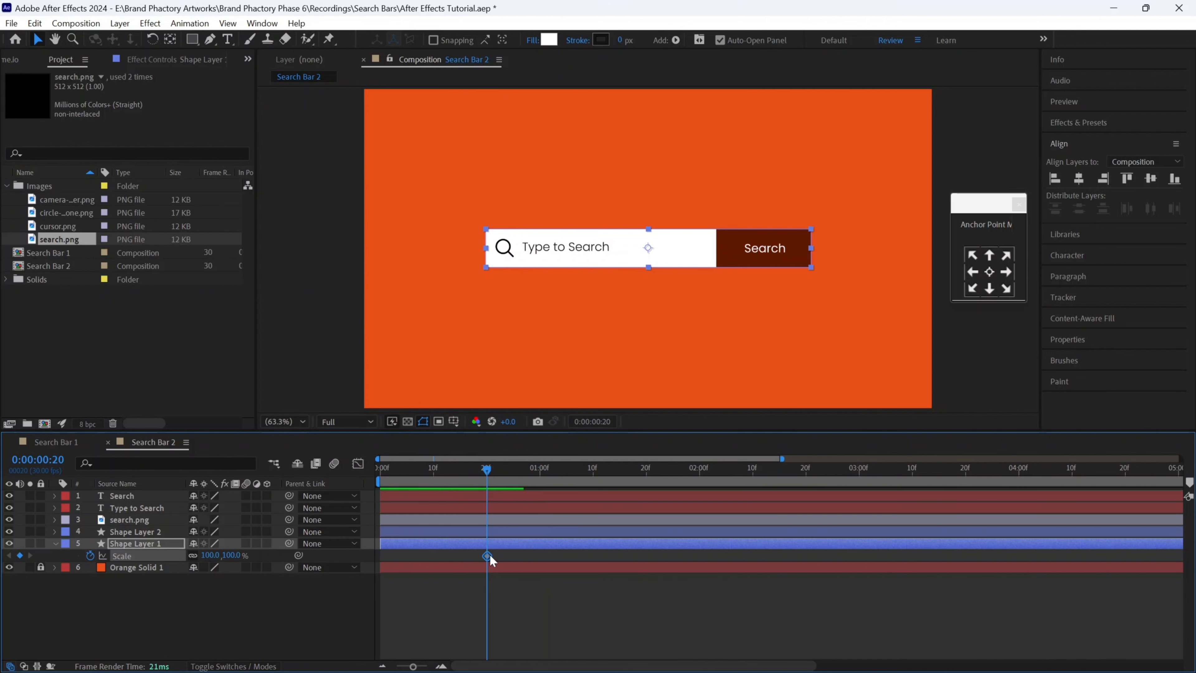
- Try a uniform 0% Scale keyframe on the white bar at 0:00:00:00 and scrub through the animation
click(377, 474)
click(212, 556)
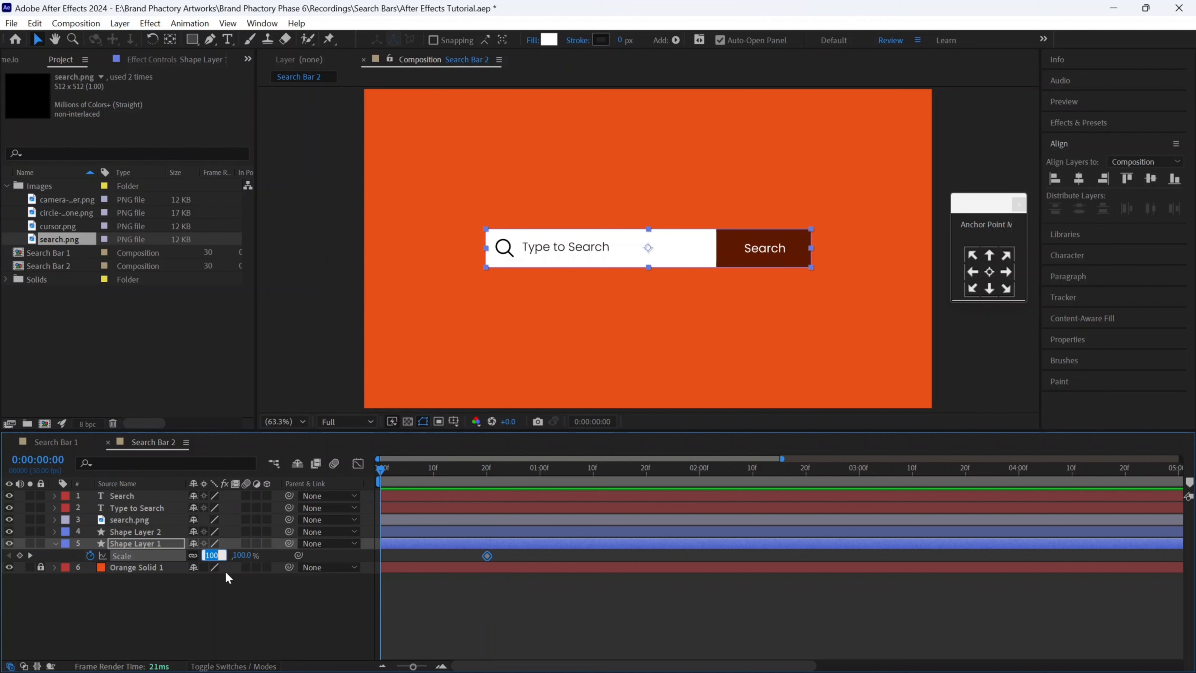
text(0)
key(Return)
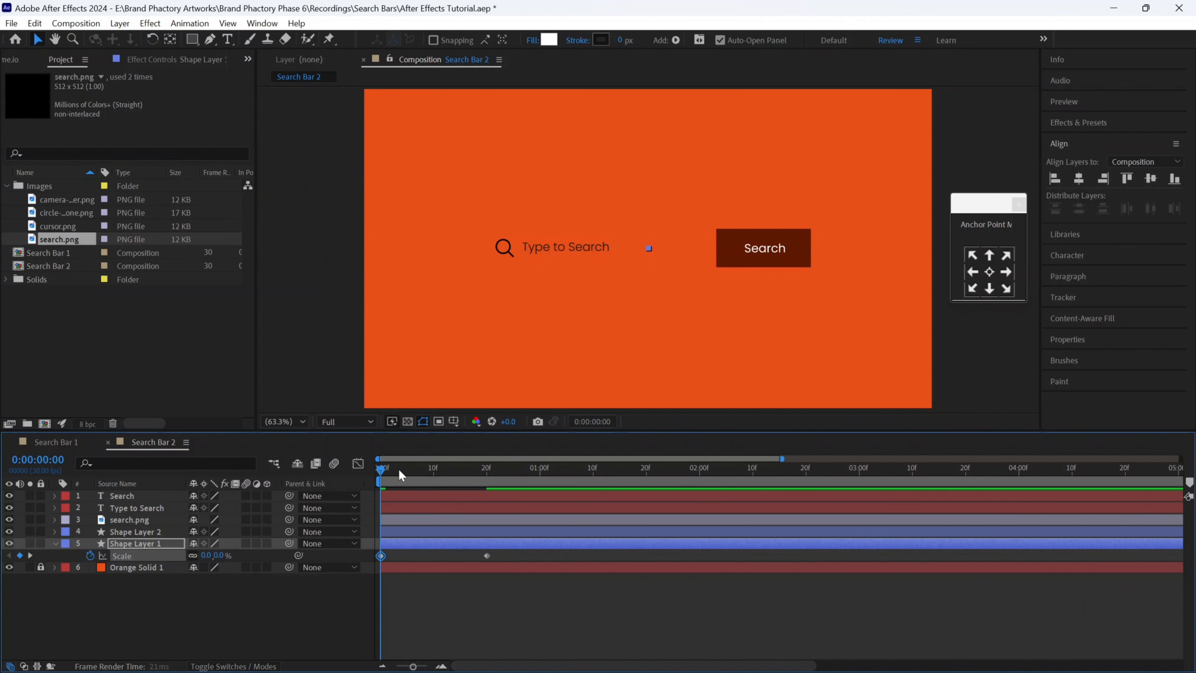
drag(393, 471, 486, 470)
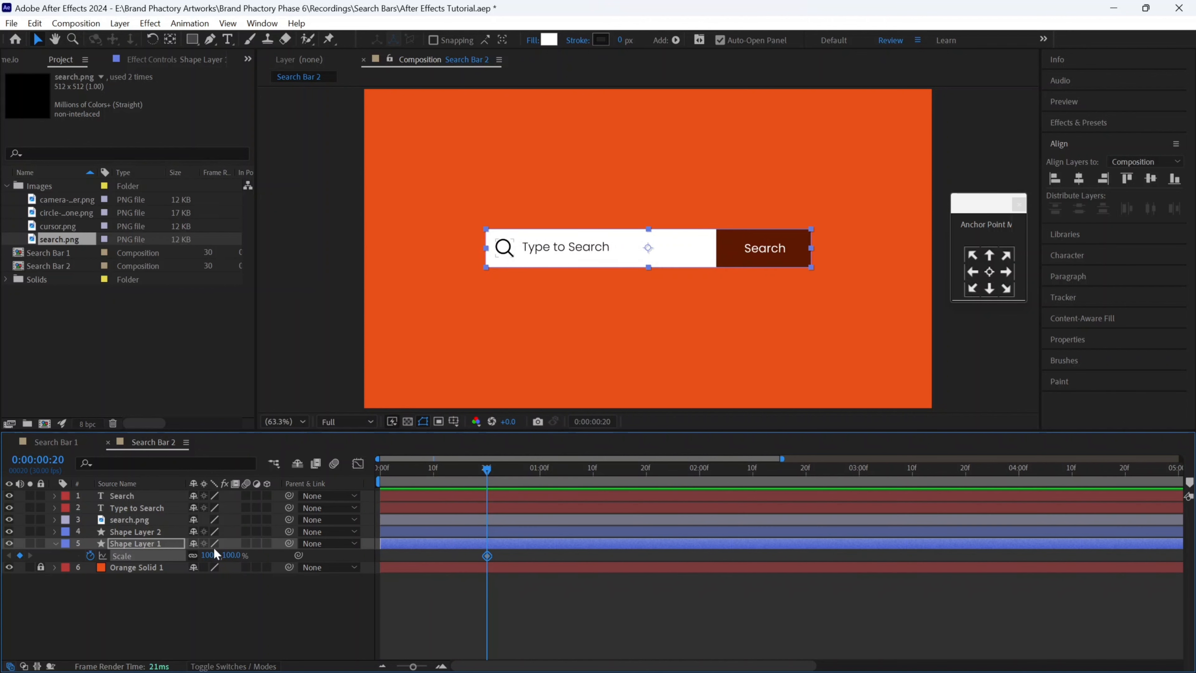
- Unlink the white bar's scale dimensions and set its Scale to 0% horizontally and 100% vertically at 0:00:00:00
drag(394, 474, 367, 470)
drag(211, 556, 200, 556)
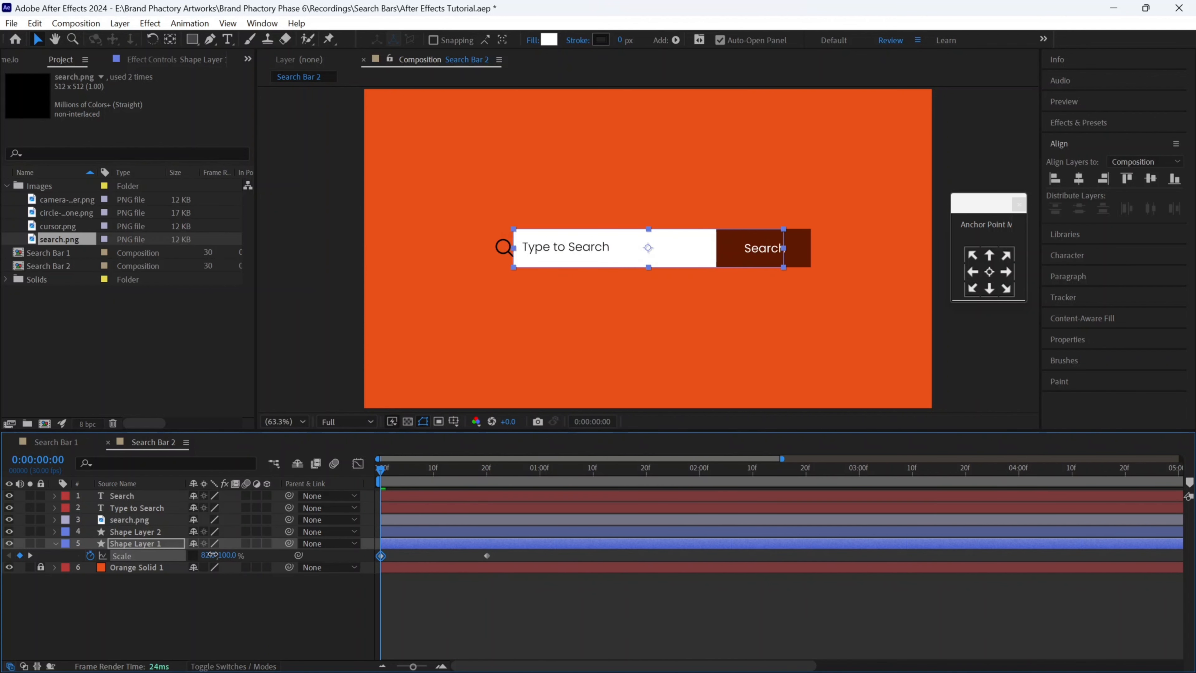
click(209, 556)
text(0)
key(Return)
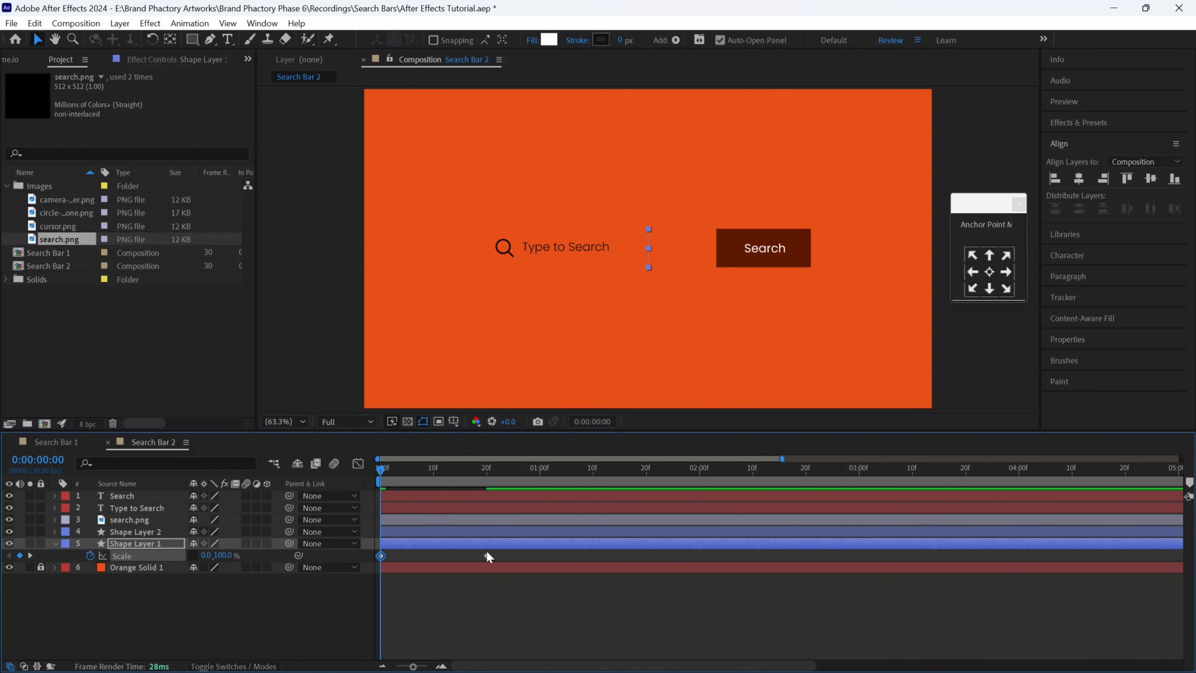
- Add a 100% Scale keyframe at 0:00:00:20 to the dark rectangle, Shape Layer 2
click(479, 533)
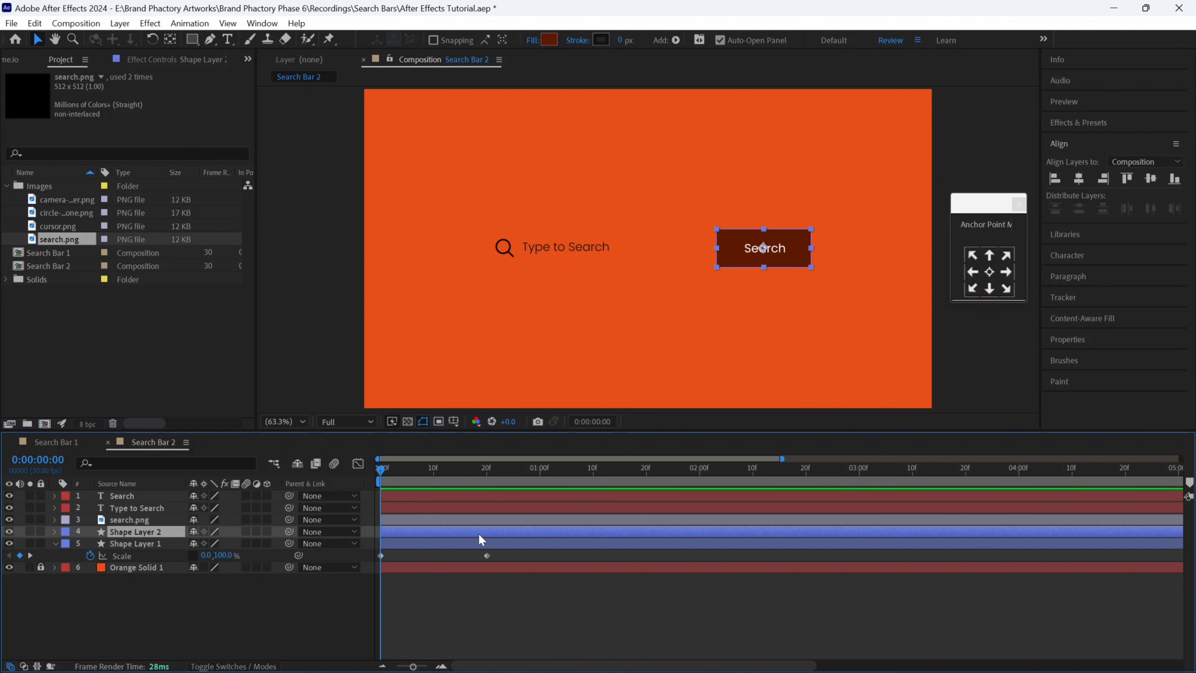
key(s)
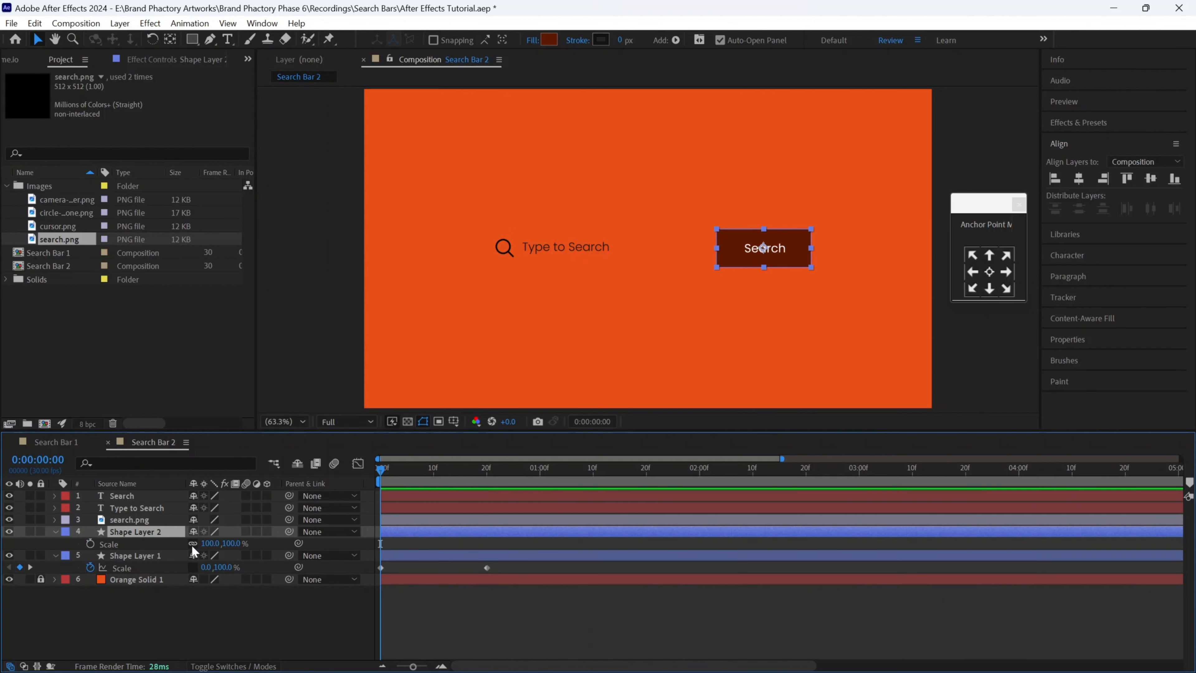
click(491, 472)
click(487, 472)
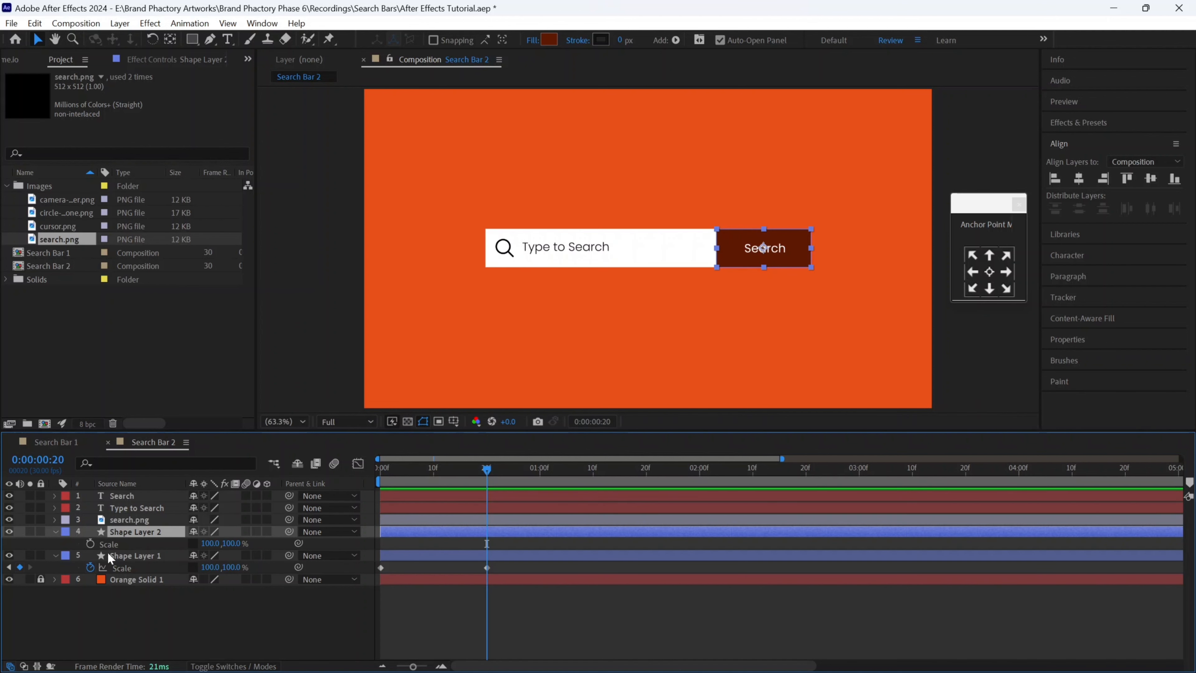
click(90, 543)
- Put the dark rectangle's anchor point on its left edge, set its horizontal Scale to 0% at 0:00:00:13, and preview the animation
click(450, 472)
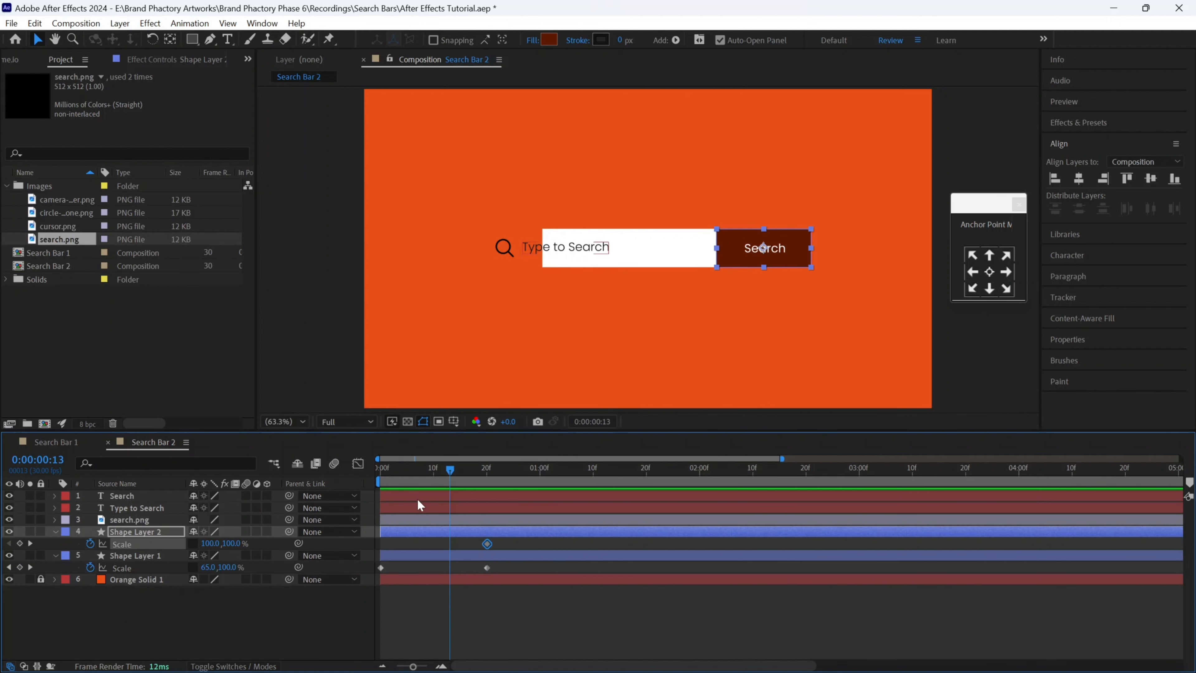
drag(210, 543, 207, 544)
key(ctrl+z)
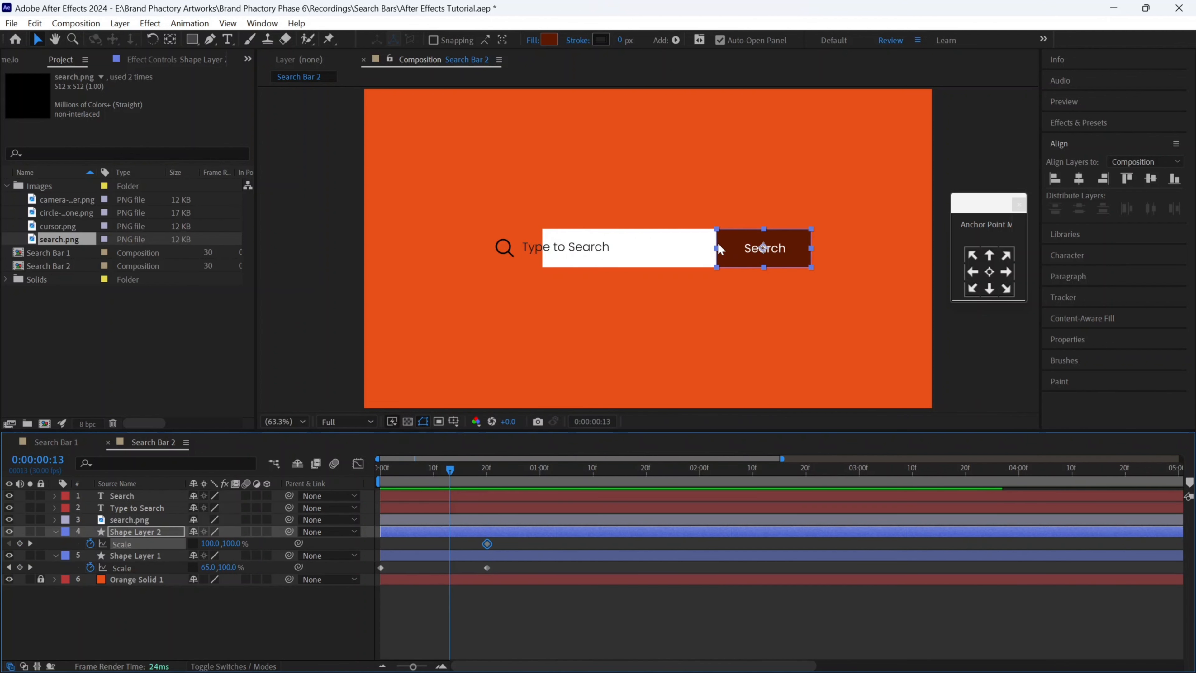
click(209, 543)
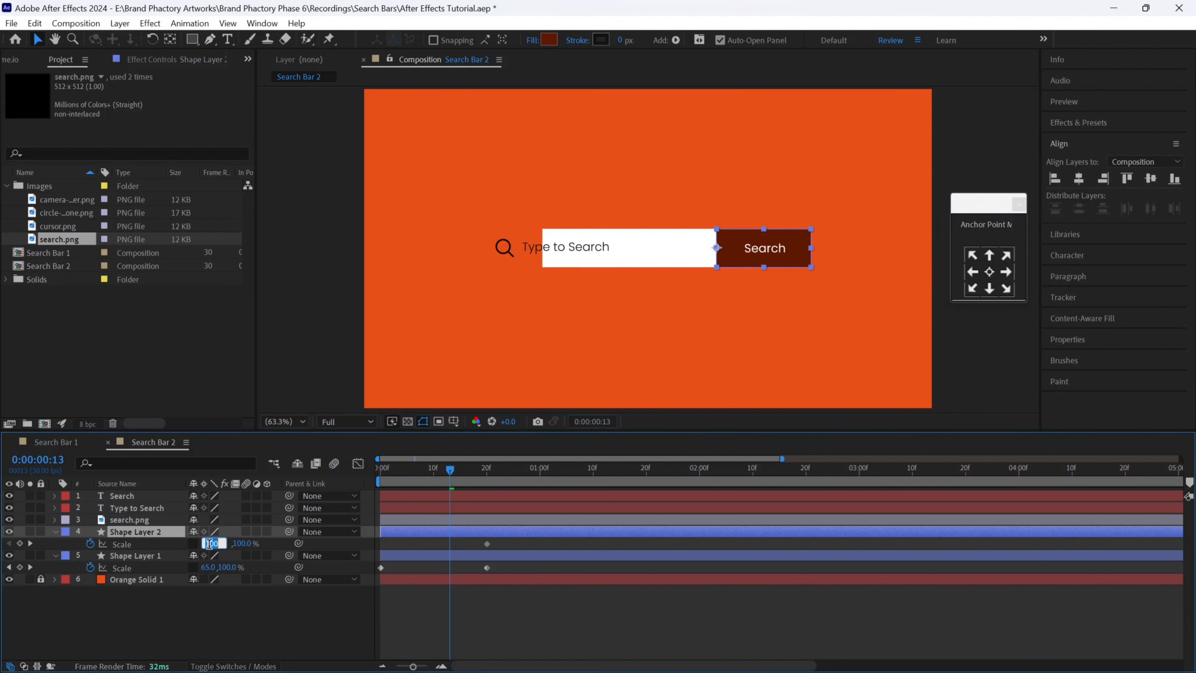
text(0)
key(Return)
key(space)
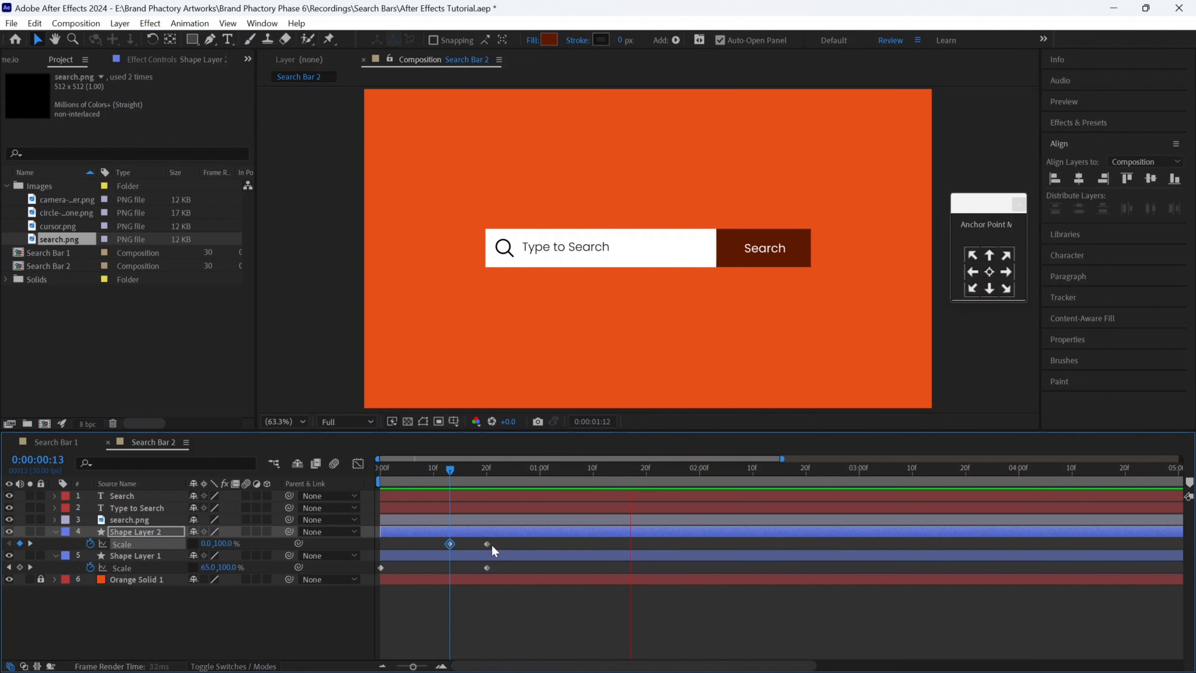
key(space)
- Apply Easy Ease to all four Scale keyframes of the white bar and dark rectangle
drag(498, 541, 354, 592)
right_click(383, 568)
mouse_move(427, 553)
click(579, 458)
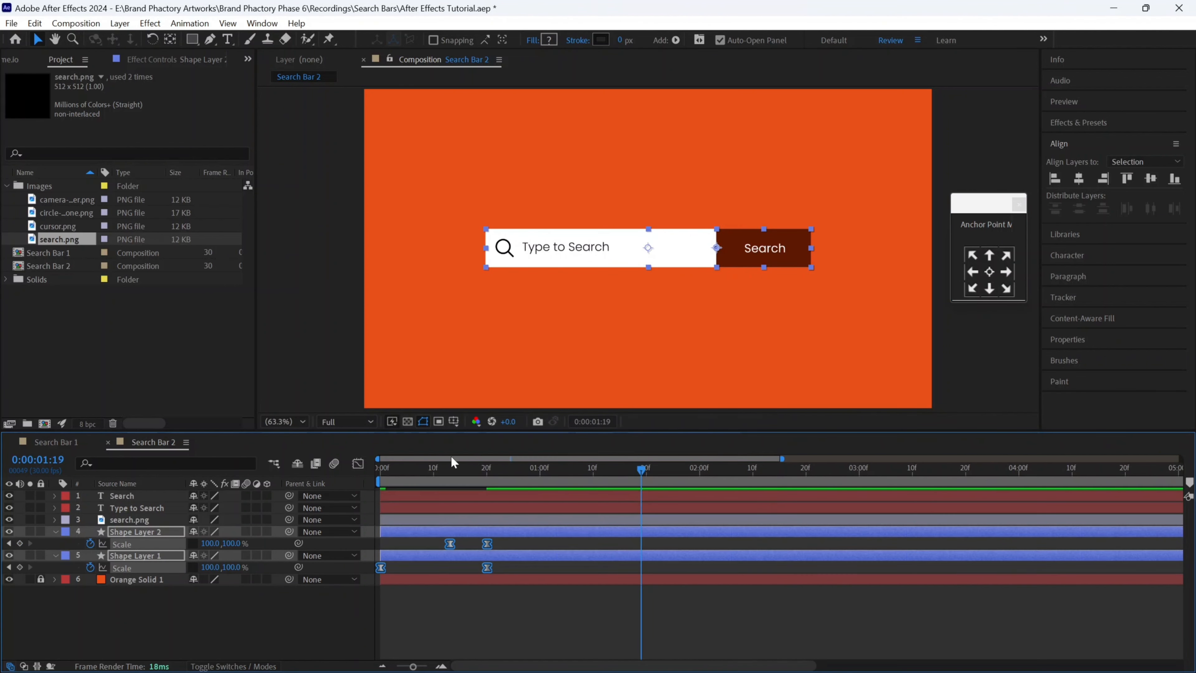
- Lengthen the outgoing ease of the selected Scale keyframes in the speed graph and play back the animation
click(358, 463)
drag(373, 655, 371, 657)
click(441, 666)
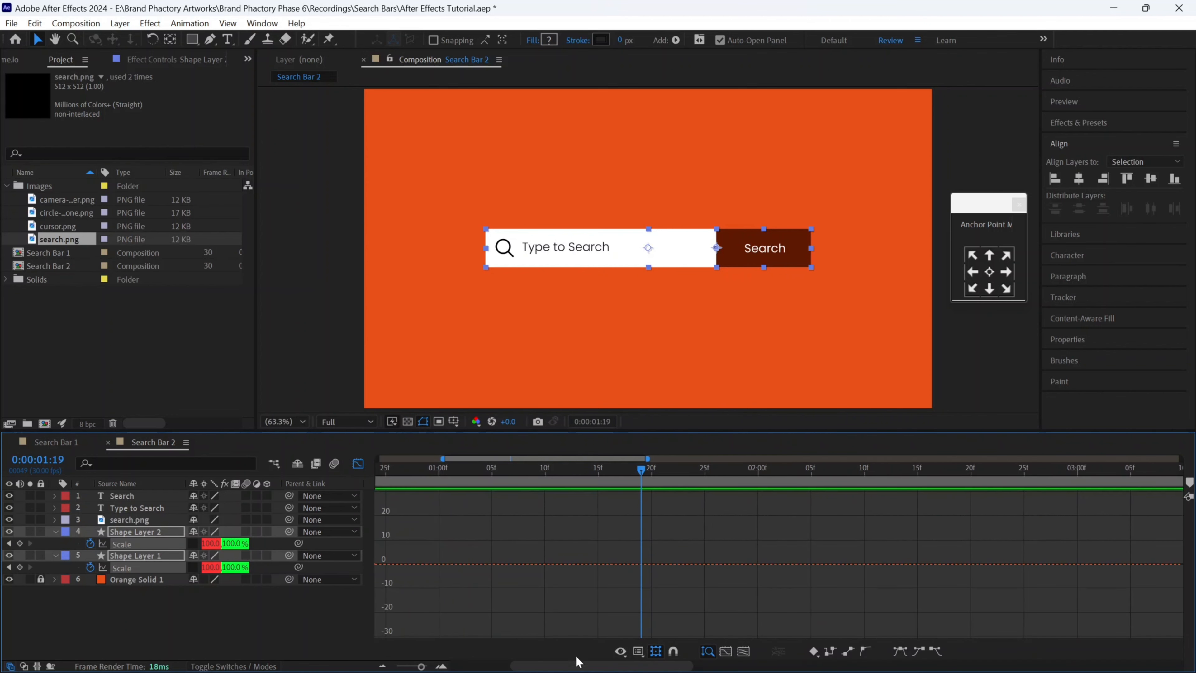
drag(623, 665, 566, 625)
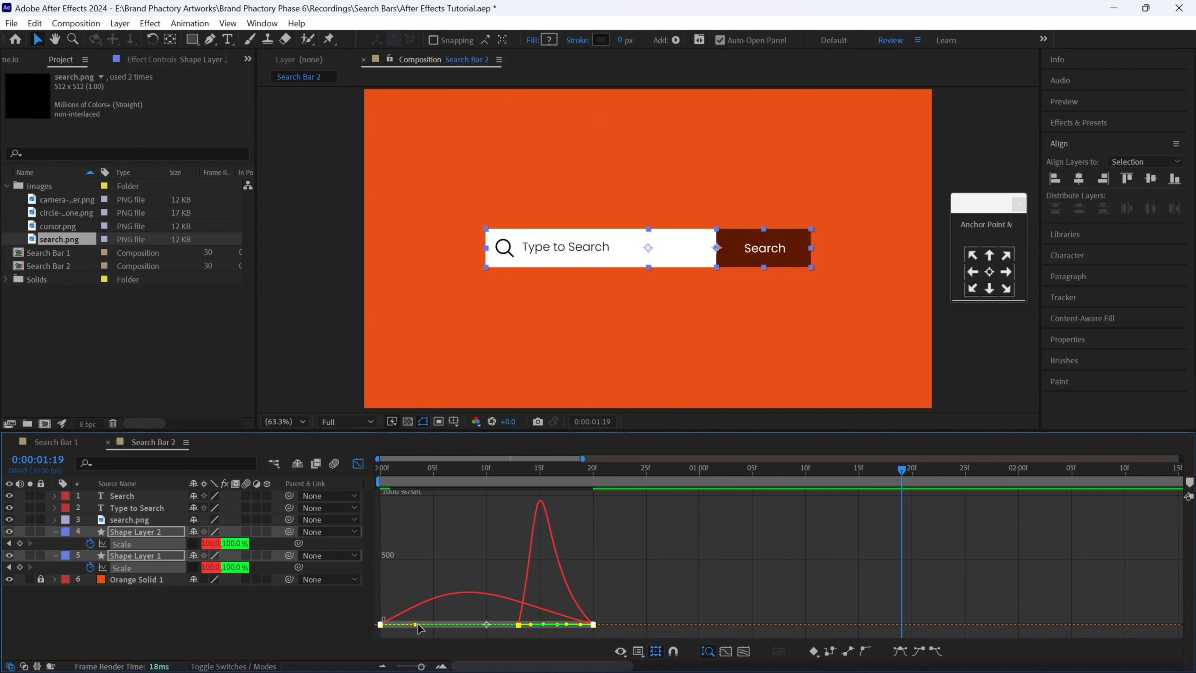
drag(426, 624, 461, 622)
click(358, 463)
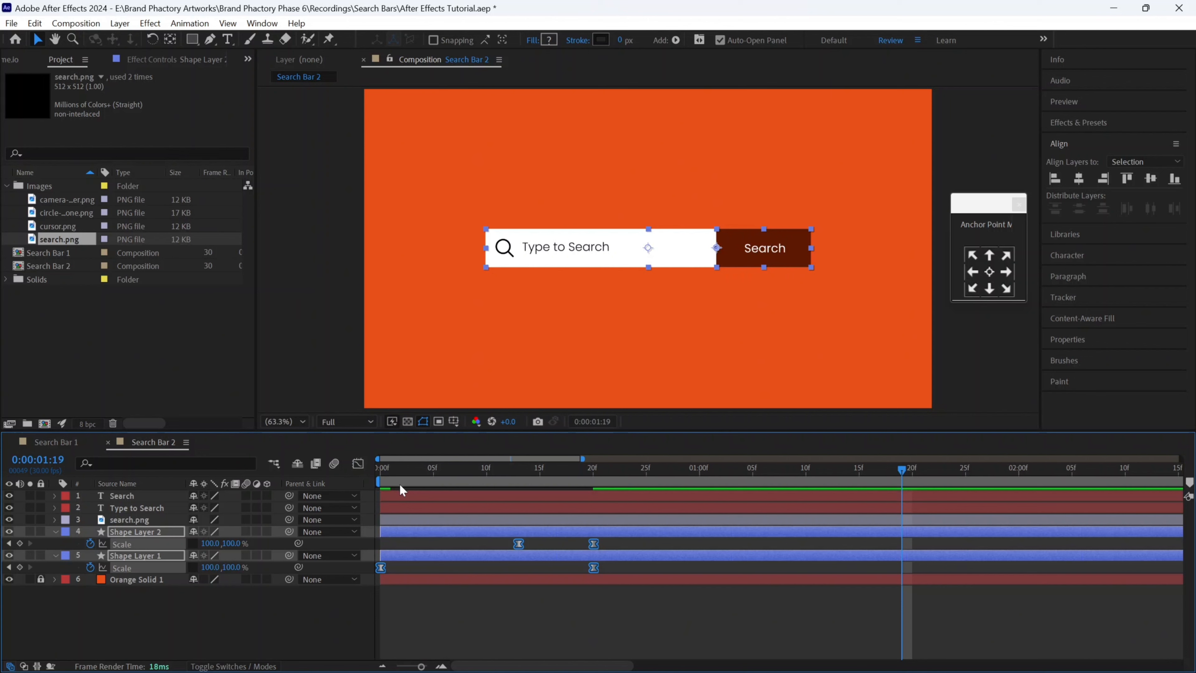
click(377, 469)
key(space)
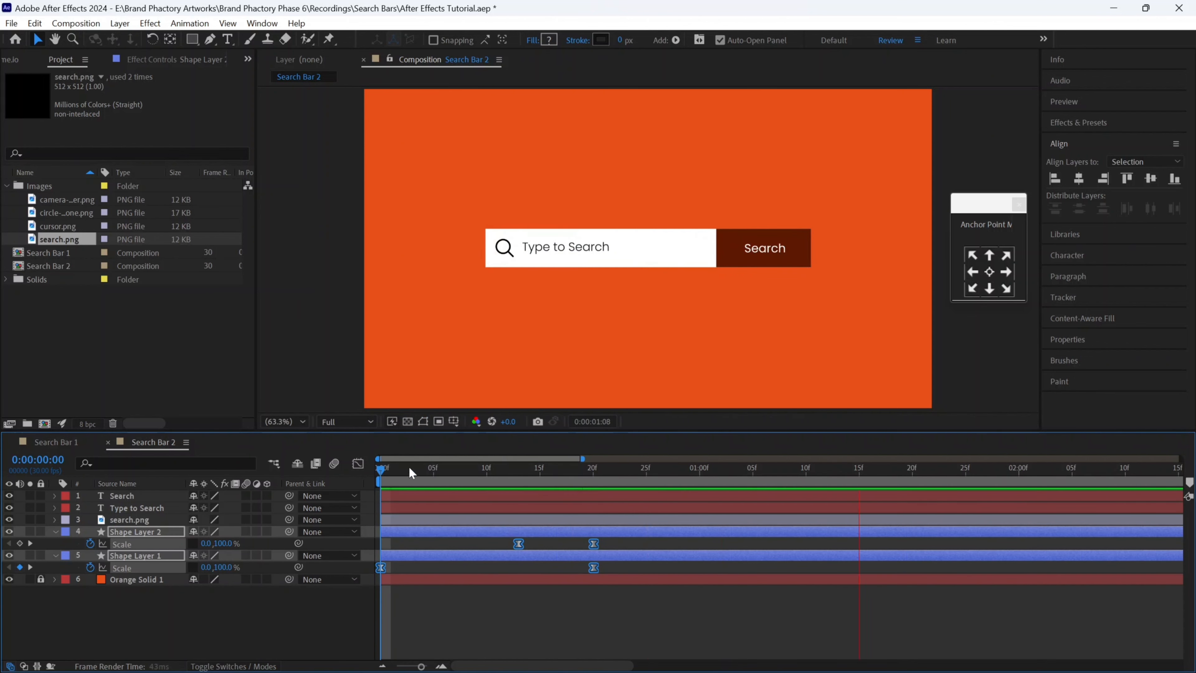
key(space)
- Shift the dark rectangle's two Scale keyframes to frames 12 and 19, previewing the timing
drag(601, 542, 542, 545)
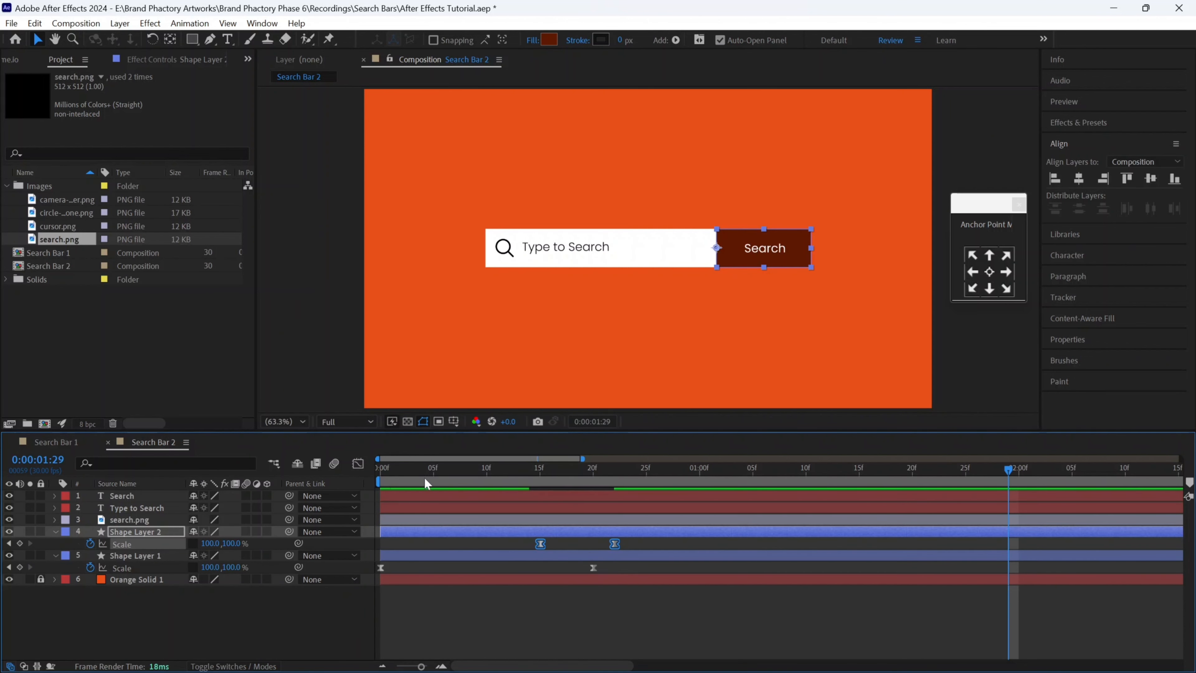
drag(405, 471, 358, 470)
key(space)
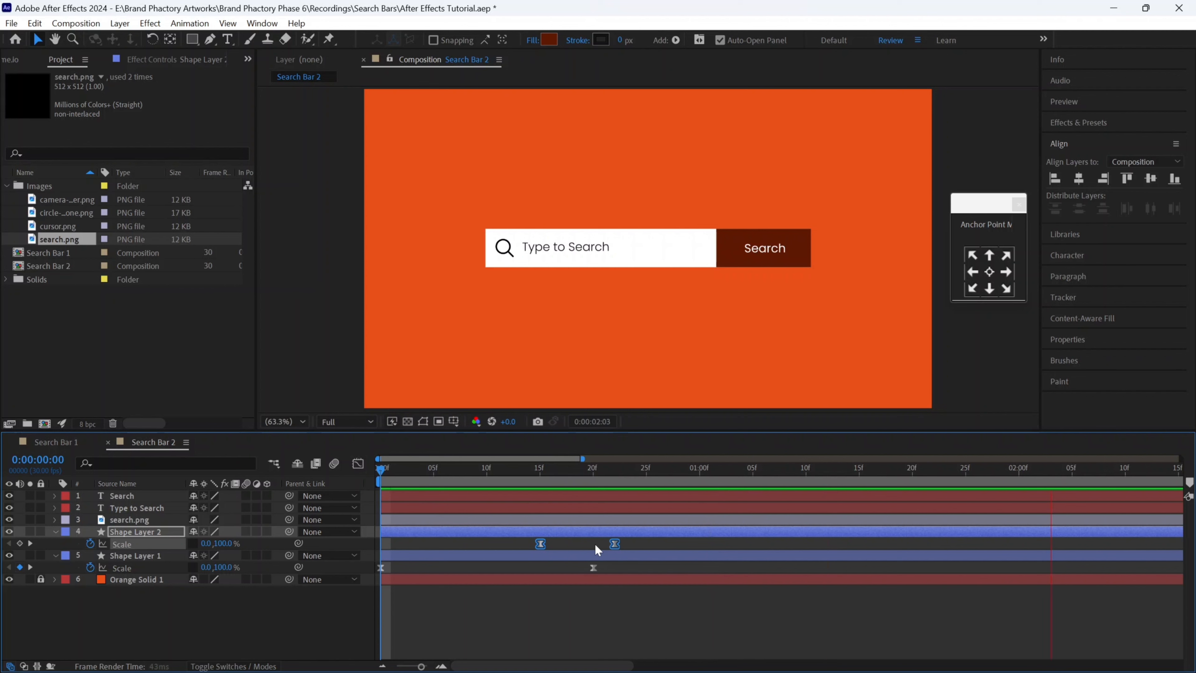
drag(613, 544, 582, 545)
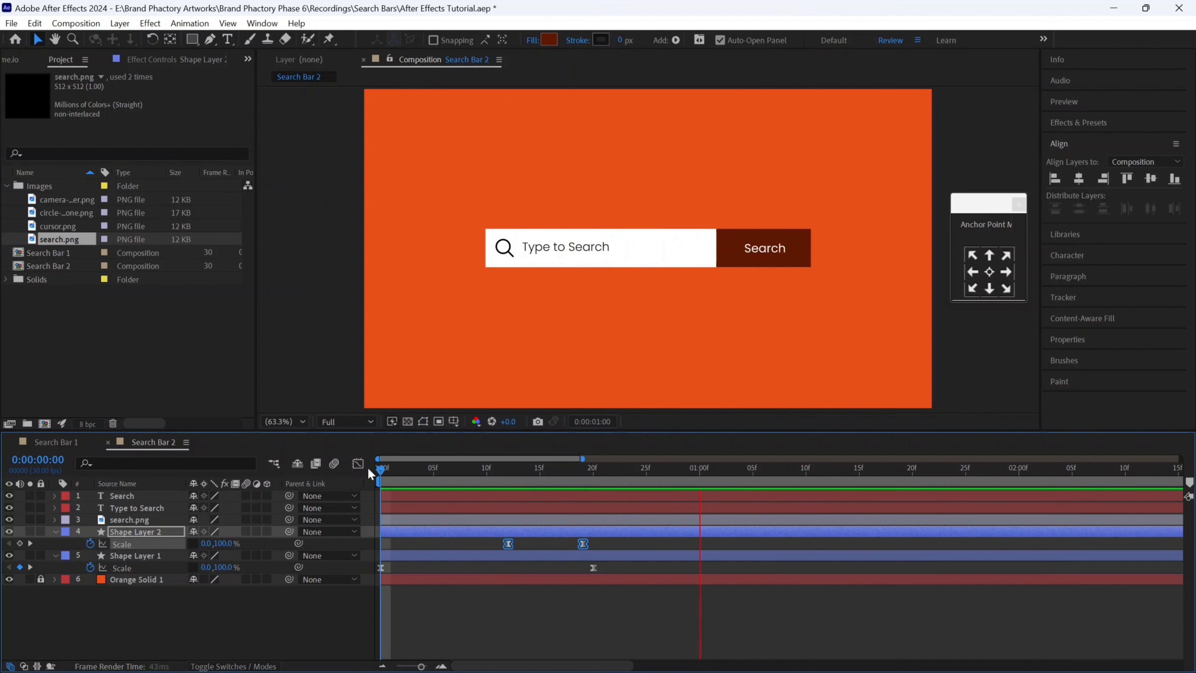
key(space)
- Reorder the Search text layer below Type to Search, and add Scale keyframes to Search and search.png at 0:00:01:00
click(141, 522)
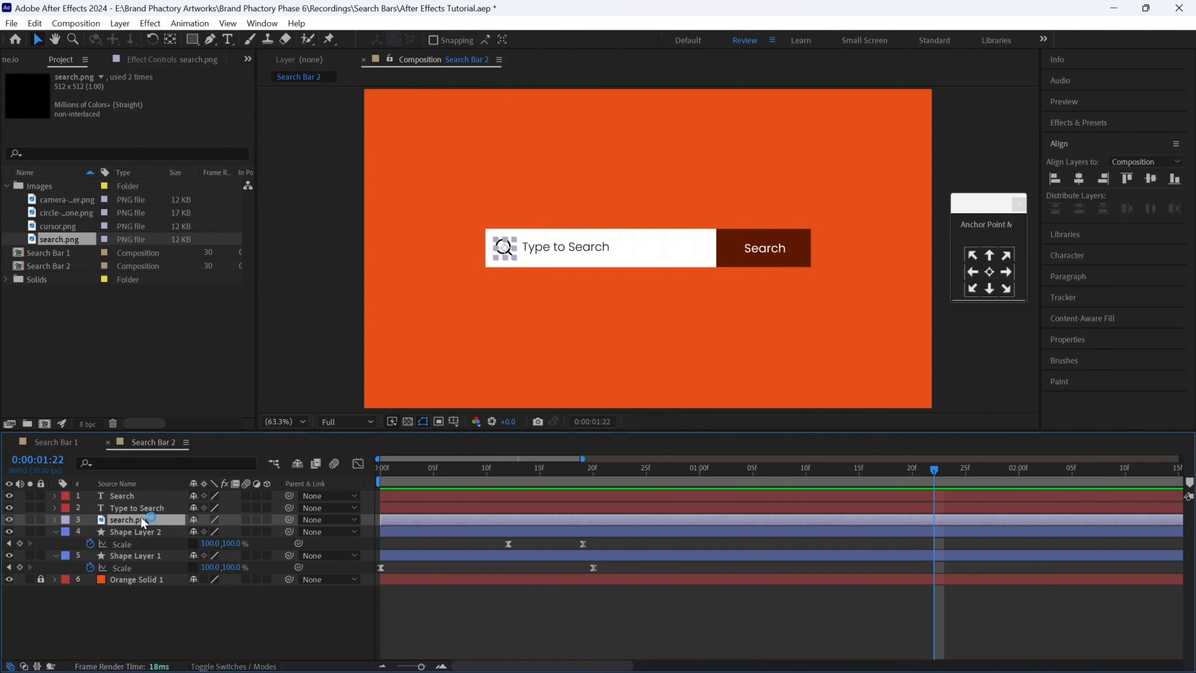
click(138, 496)
drag(139, 507, 139, 513)
ctrl+click(135, 517)
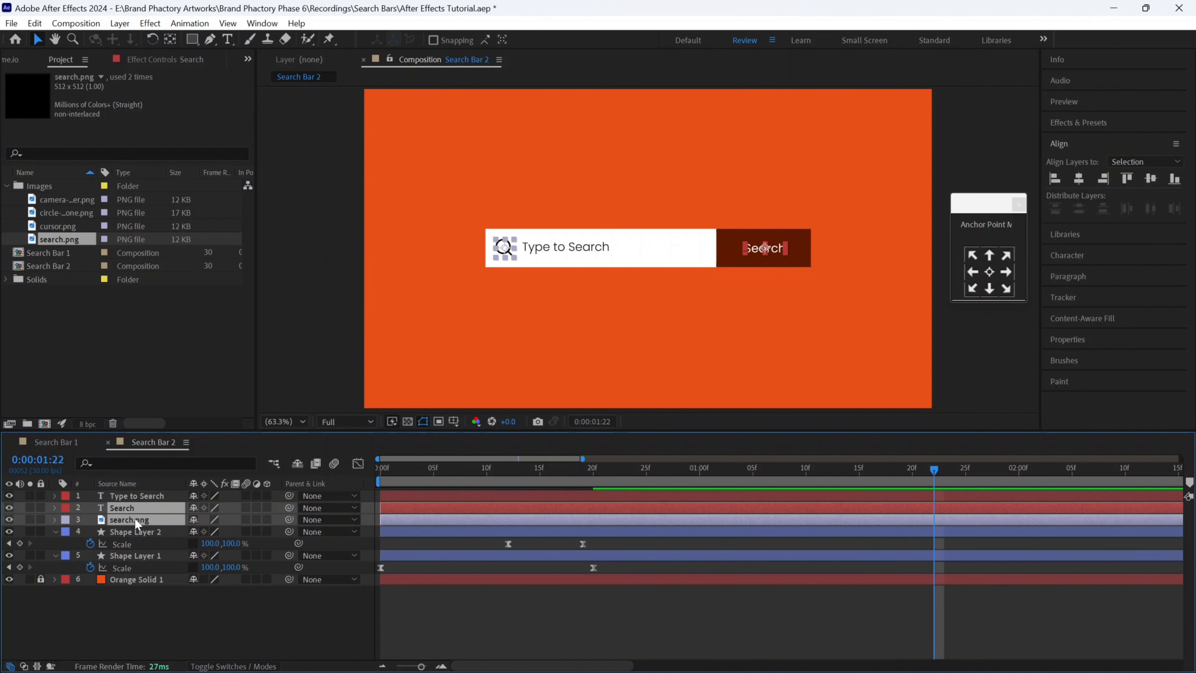
key(s)
drag(656, 471, 701, 473)
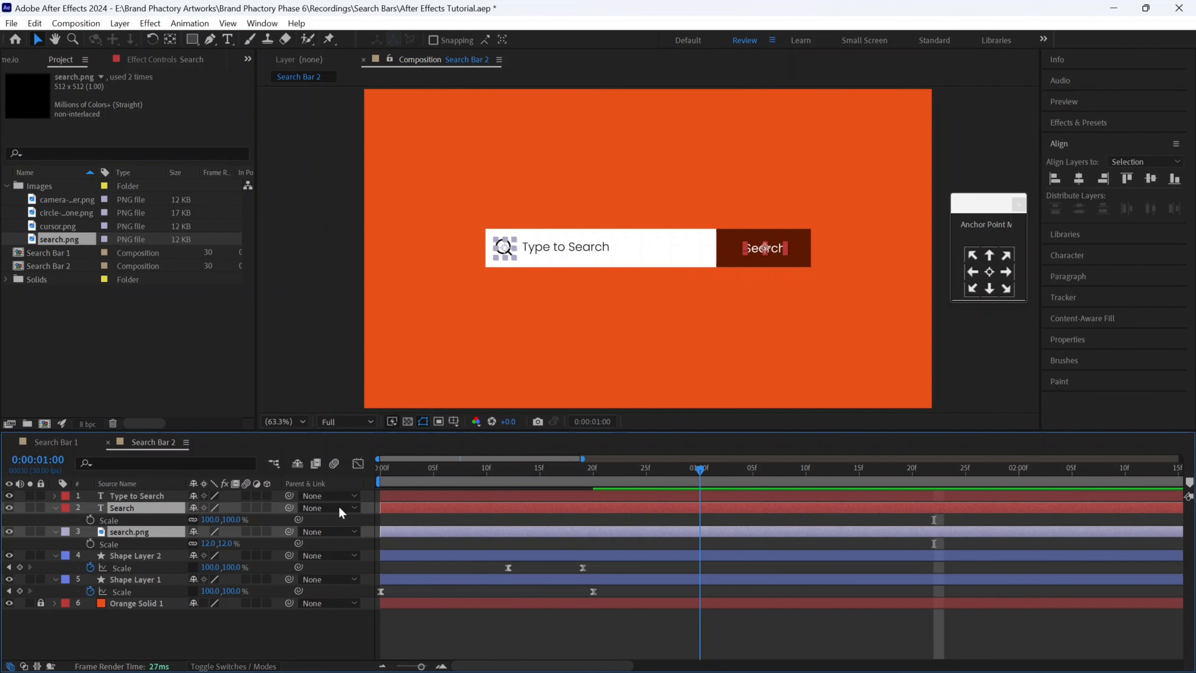
click(90, 520)
click(90, 543)
- Set the Scale of the Search text and search.png to 0% at 0:00:00:26
click(655, 476)
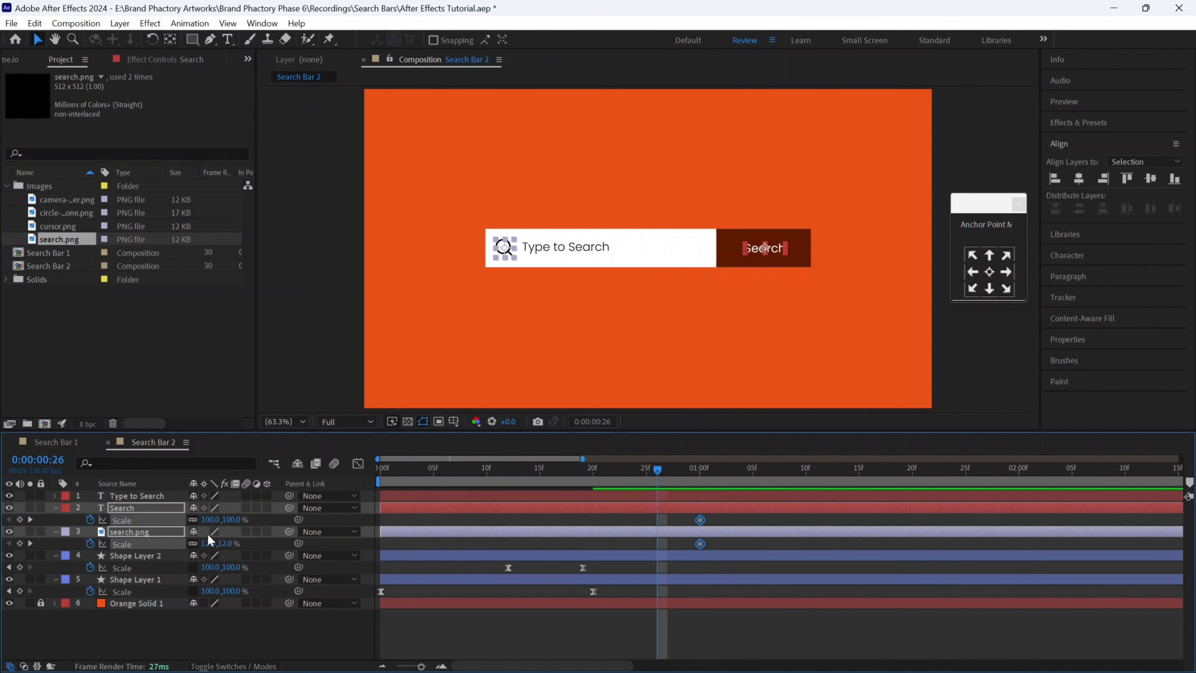
click(209, 519)
text(0)
key(Return)
- Apply Easy Ease to the Scale keyframes of Search and search.png, and lengthen the incoming ease of their last keyframes in the speed graph
drag(640, 560, 715, 514)
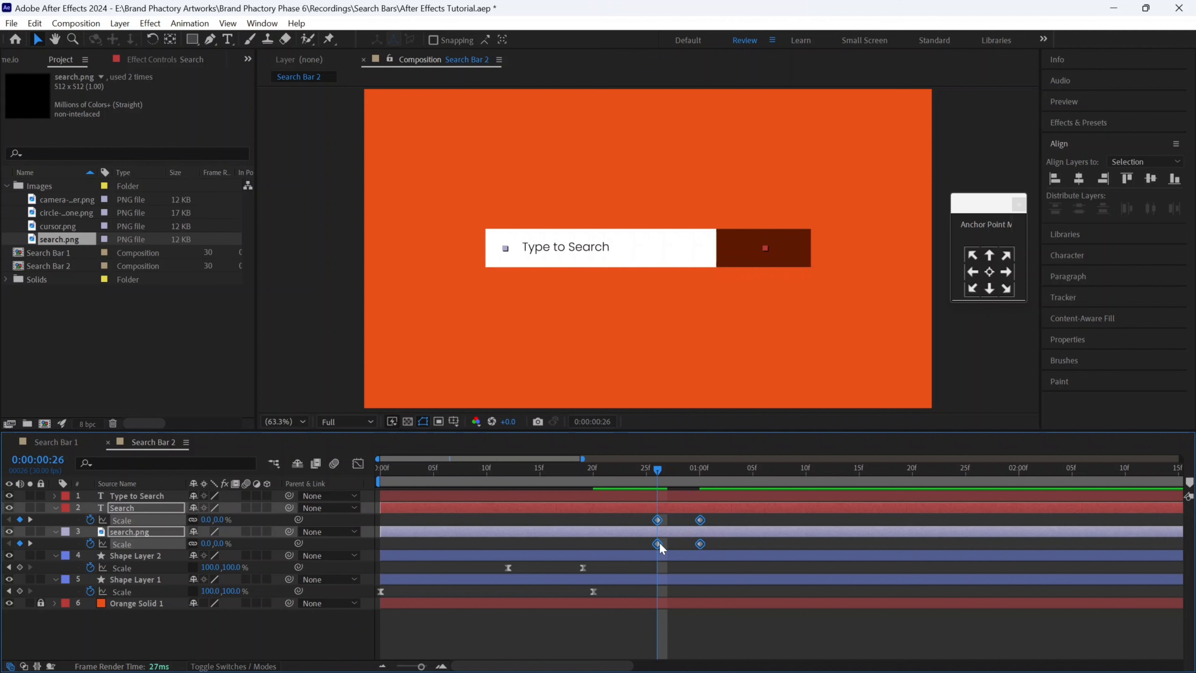
right_click(657, 526)
click(847, 437)
click(357, 465)
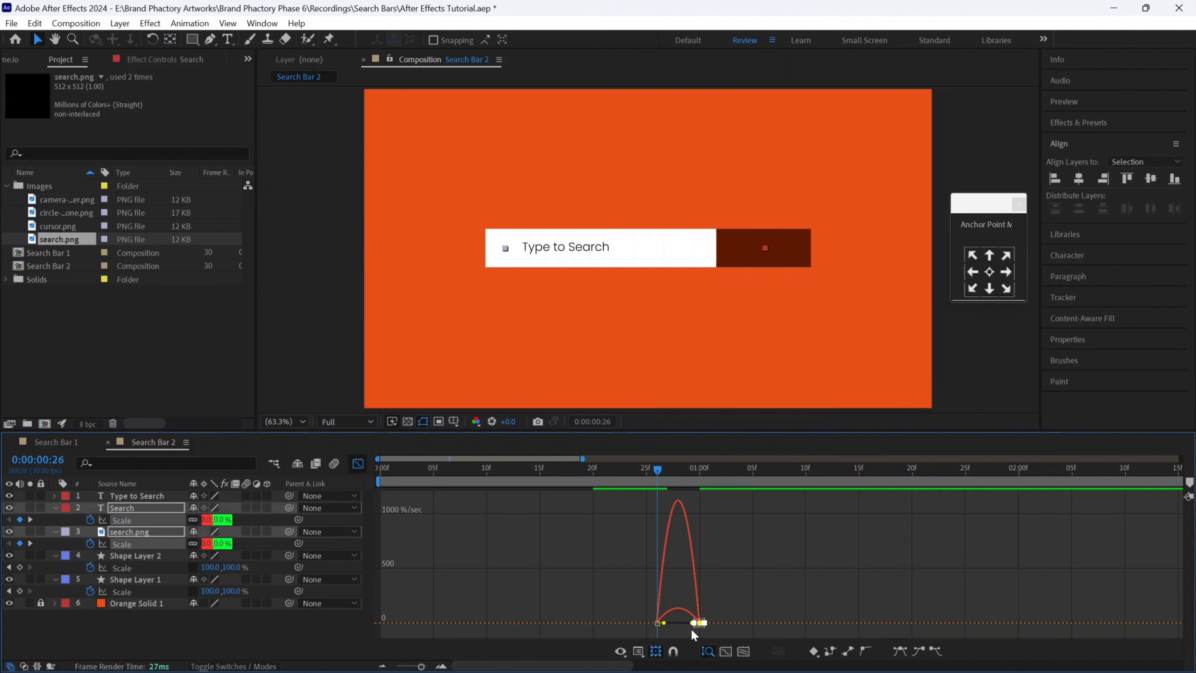
drag(728, 623, 672, 623)
click(357, 464)
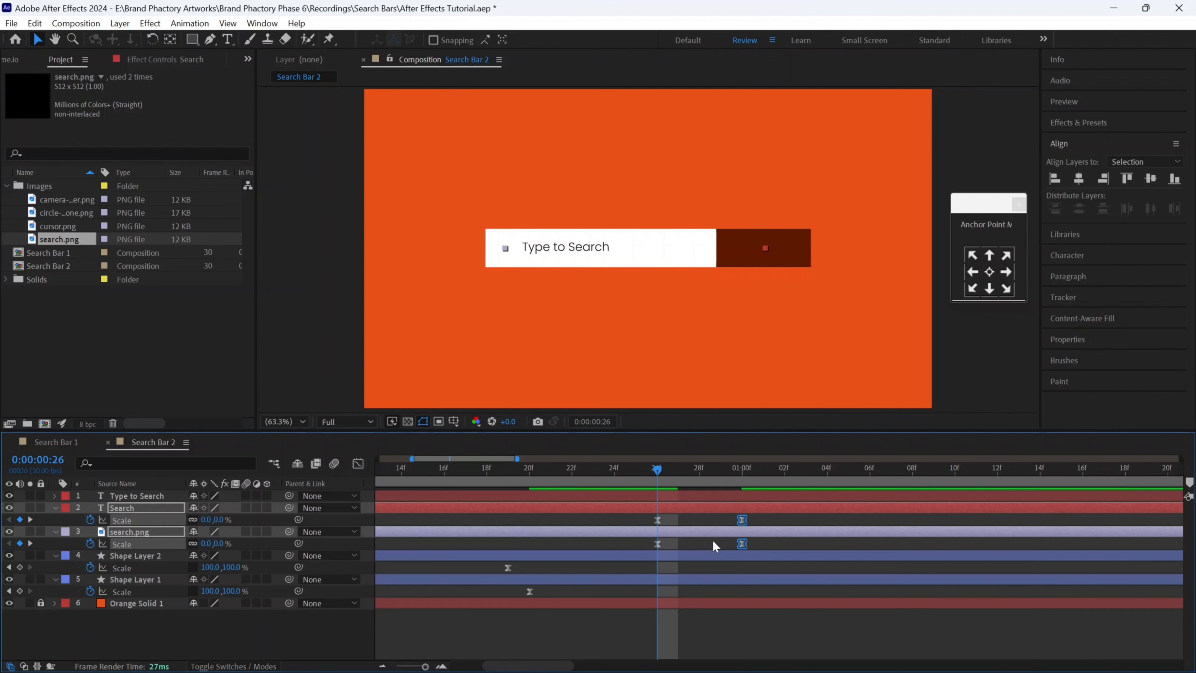
- Move the first Scale keyframes of Search and search.png to frame 23, preview, and delay the Search text's keyframes by about four frames
click(757, 518)
drag(664, 522, 597, 523)
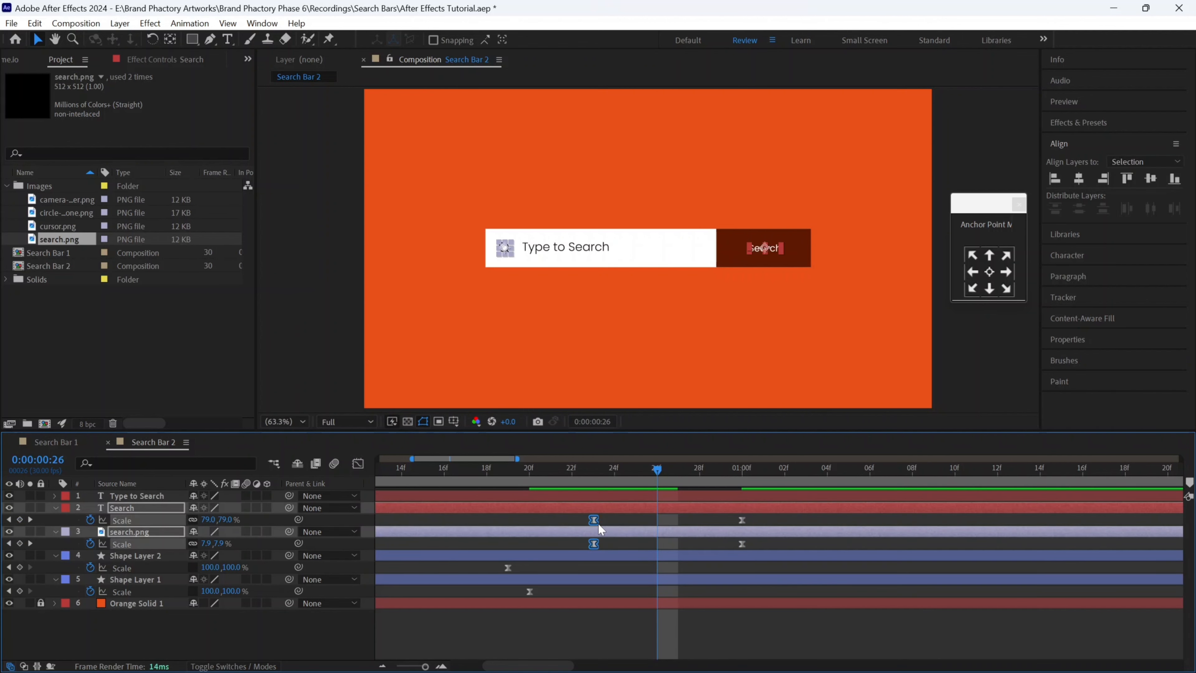
drag(509, 469, 359, 469)
click(382, 665)
click(381, 665)
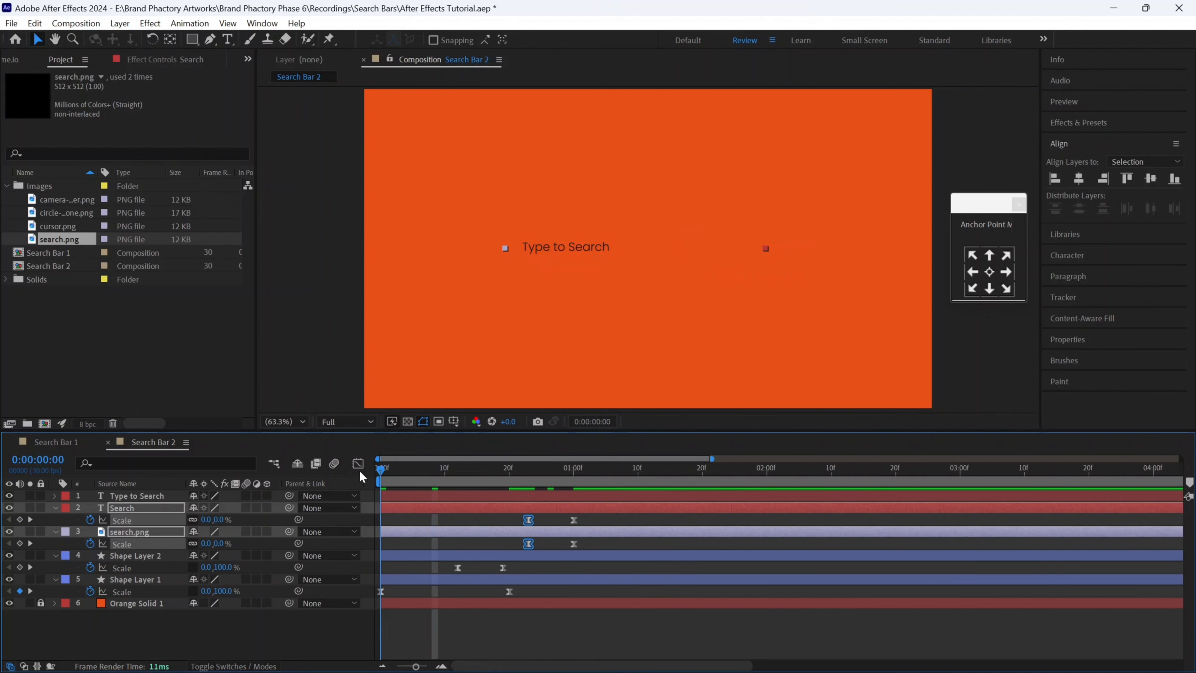
key(space)
drag(590, 516, 556, 520)
- Add Position and Opacity keyframes to the Type to Search layer at 0:00:01:16
click(559, 494)
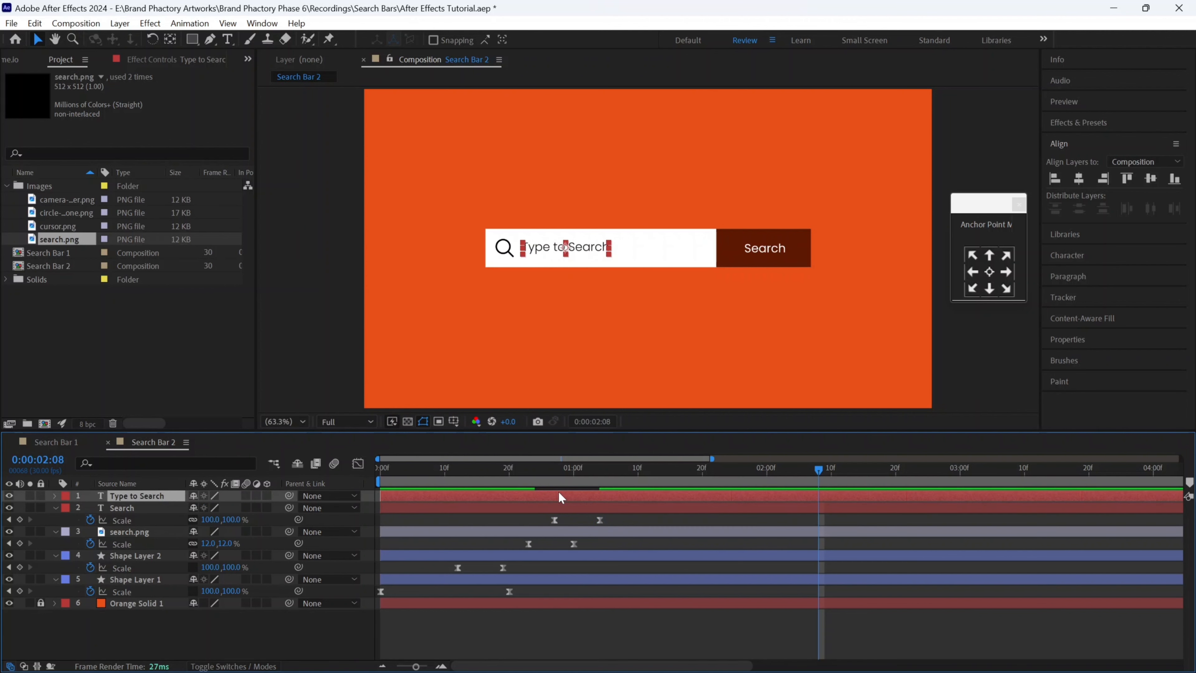
key(p)
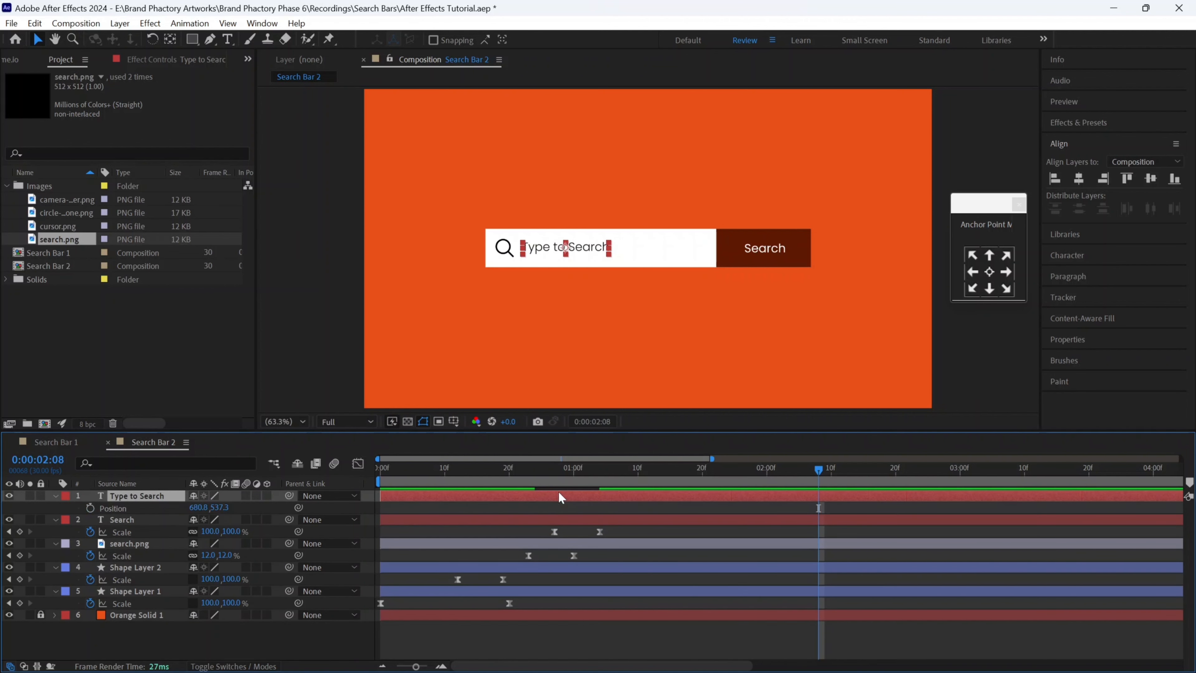
key(shift+t)
click(677, 468)
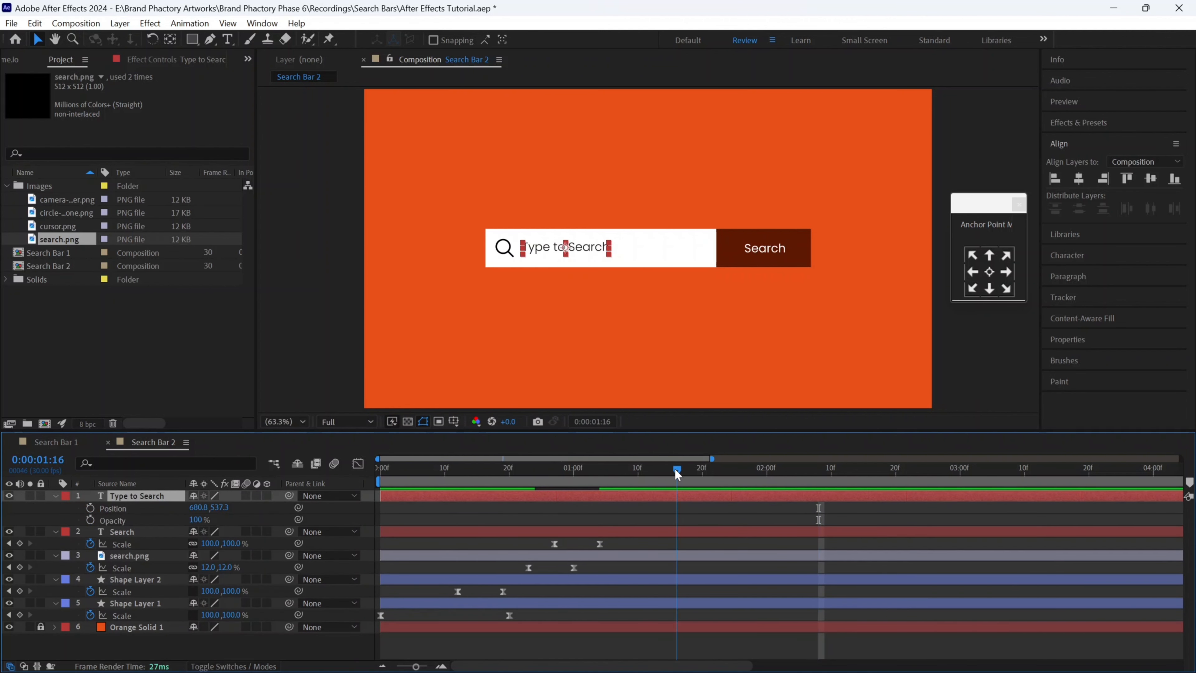
click(90, 508)
click(90, 519)
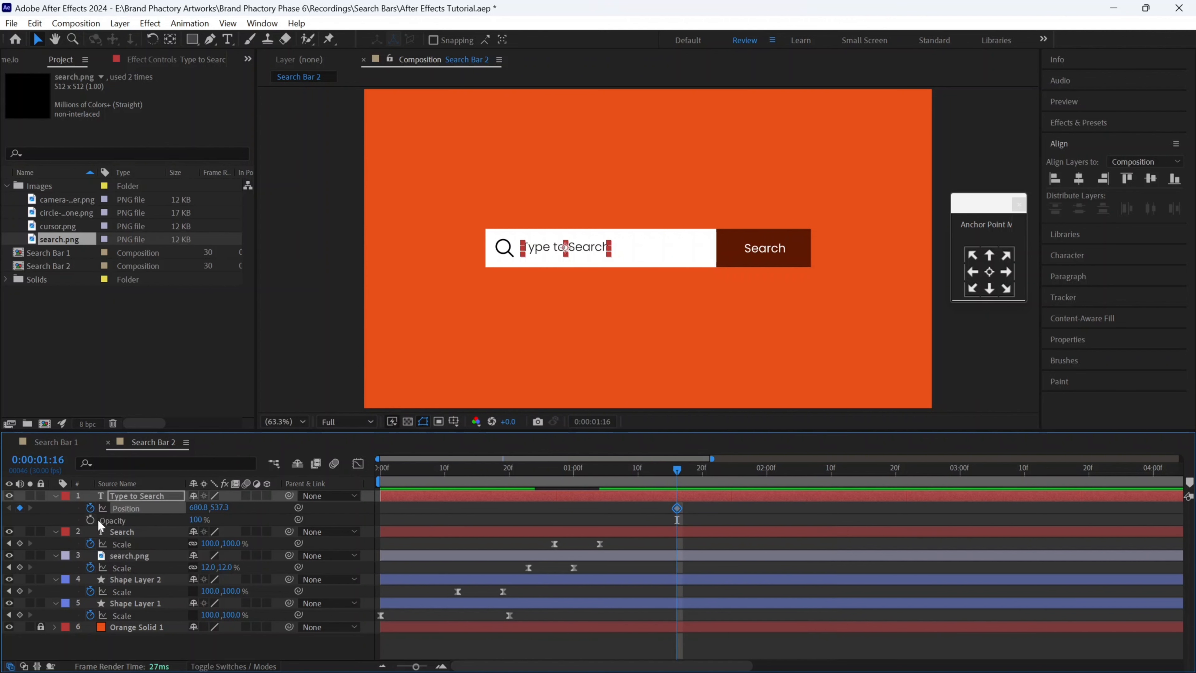
- At 0:00:01:04, move the Type to Search text right to about X 950.8 and set its Opacity to 0%
click(597, 472)
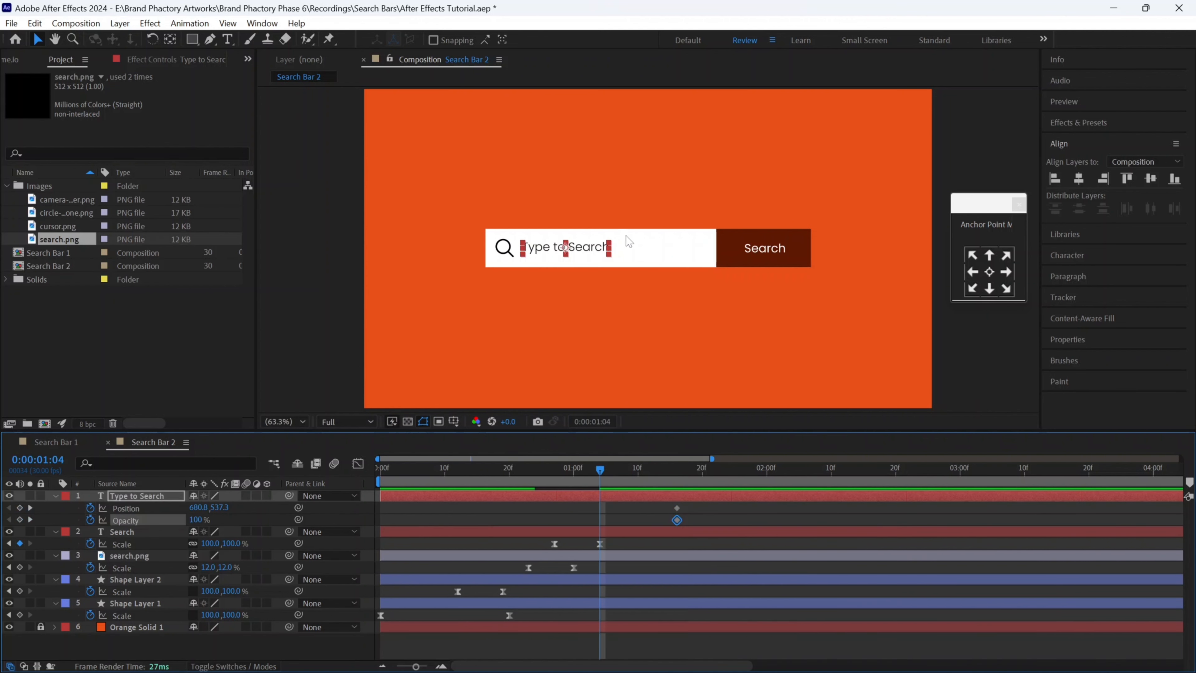
drag(599, 249, 679, 248)
click(197, 520)
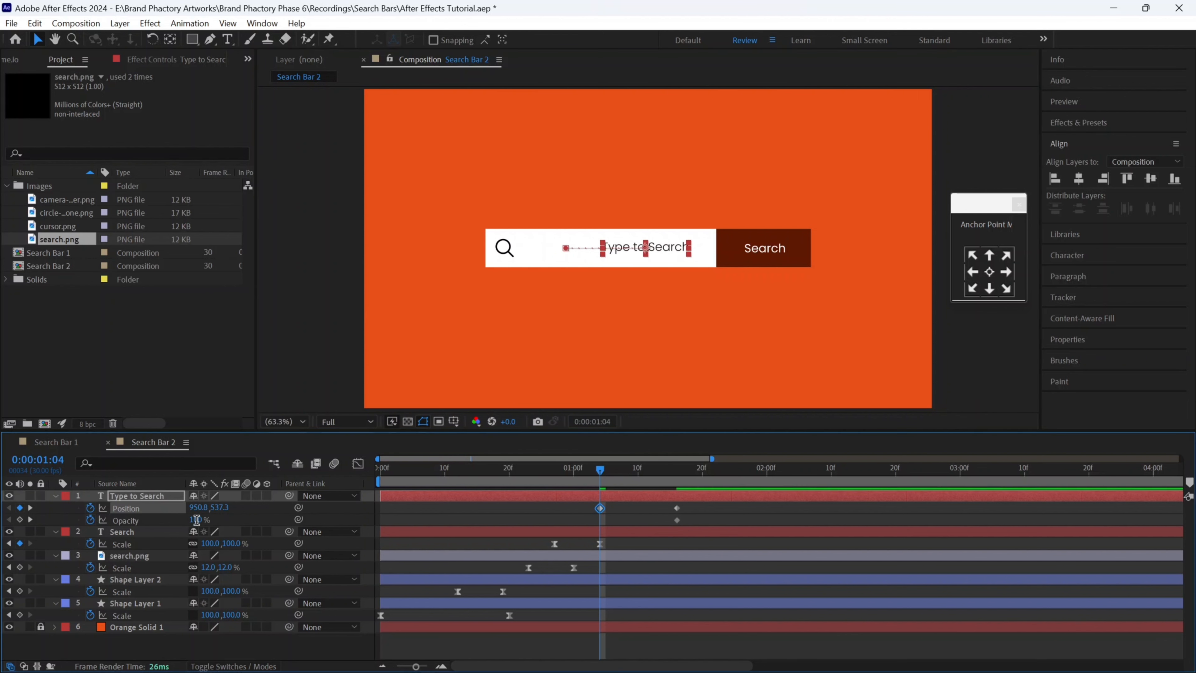
text(0)
key(Return)
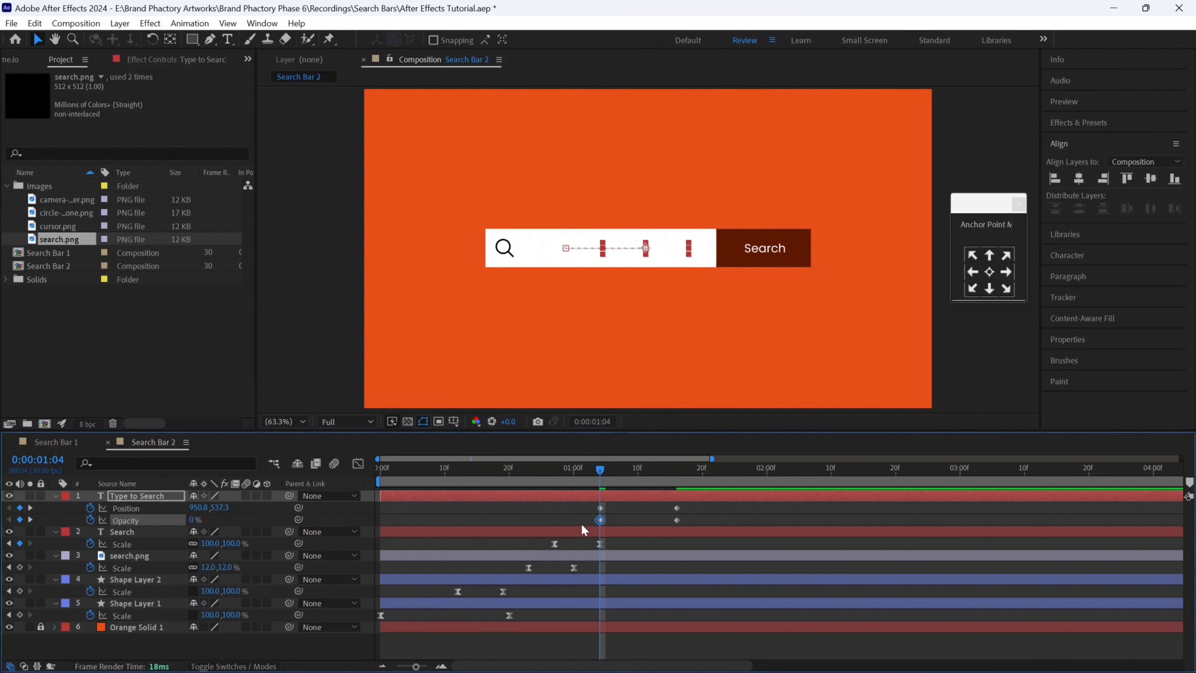
- Apply Easy Ease to Type to Search's Position and Opacity keyframes, and lengthen the incoming ease of the last ones in the speed graph
drag(579, 523, 695, 506)
right_click(600, 520)
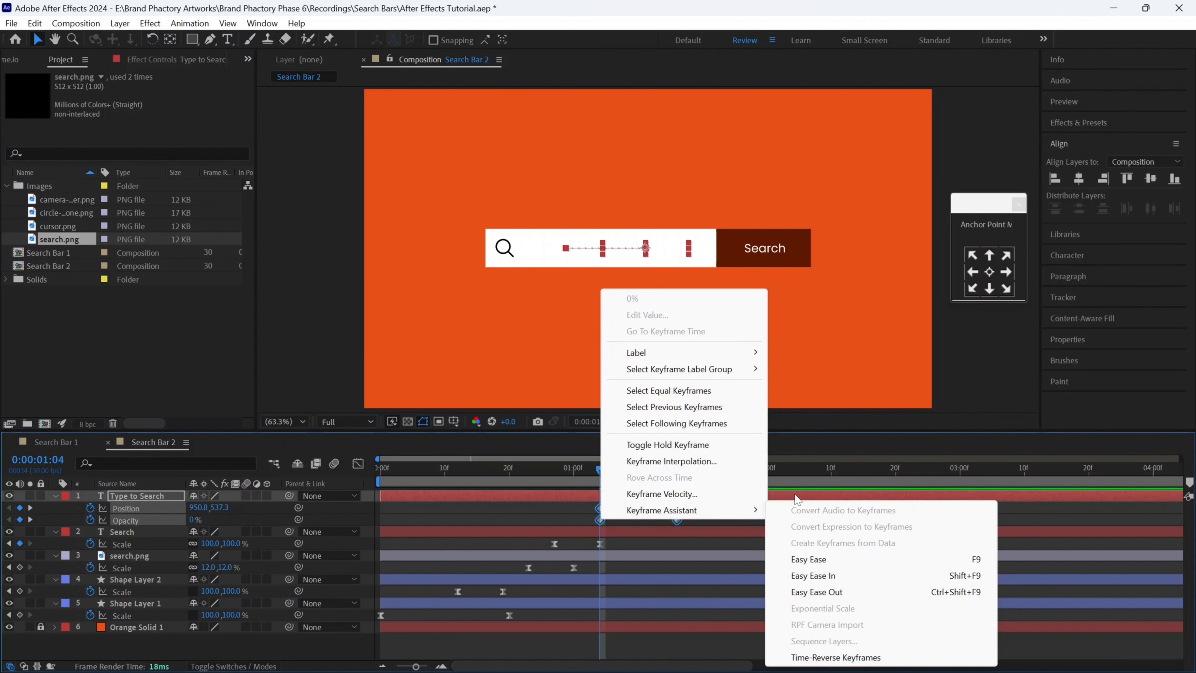
click(821, 550)
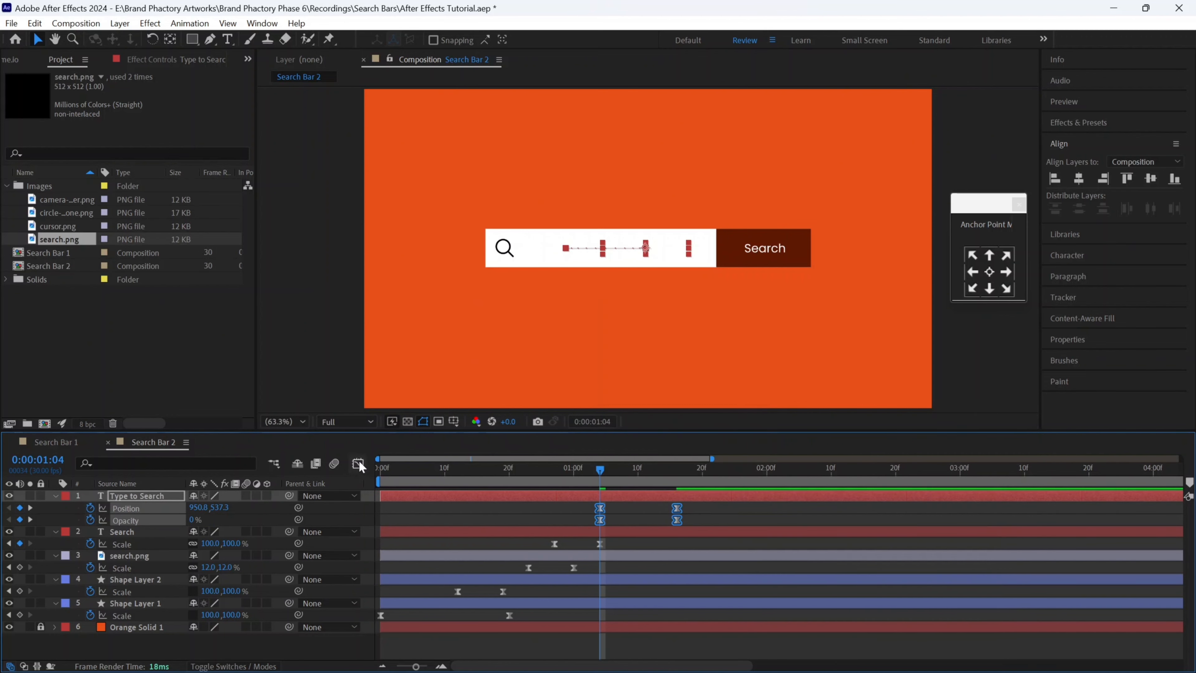
key(shift+F3)
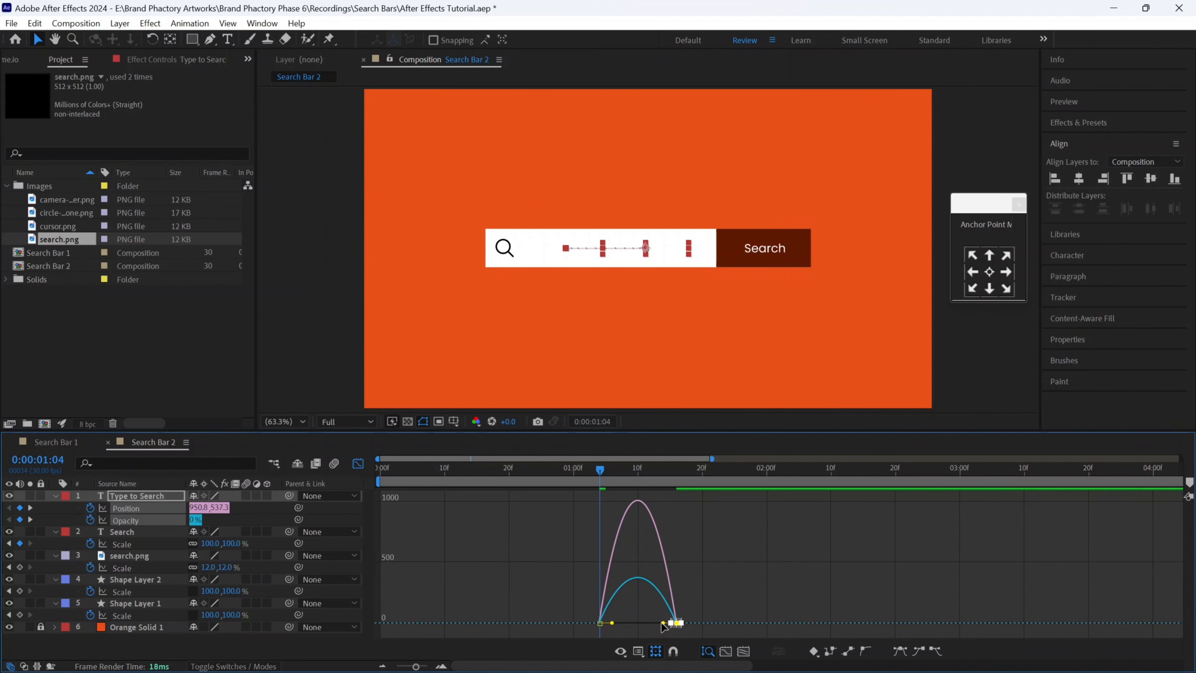
drag(651, 622, 620, 626)
click(358, 464)
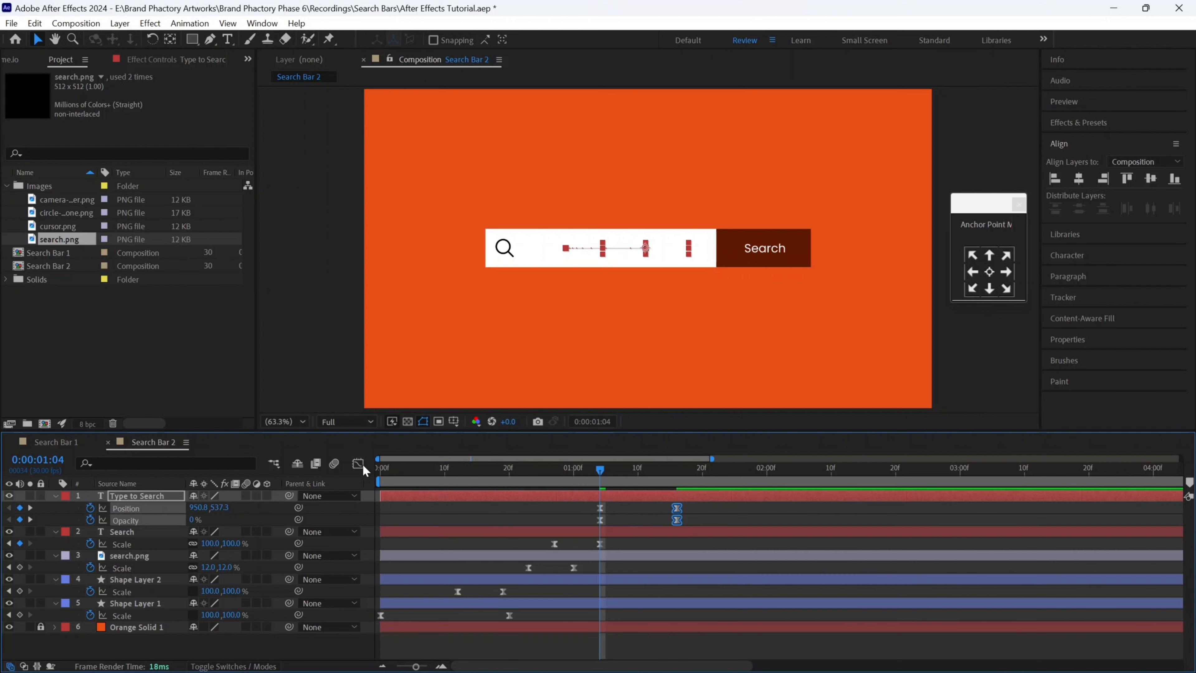
- Play back the Search Bar 2 animation from the start and show the composition's full duration in the timeline
key(space)
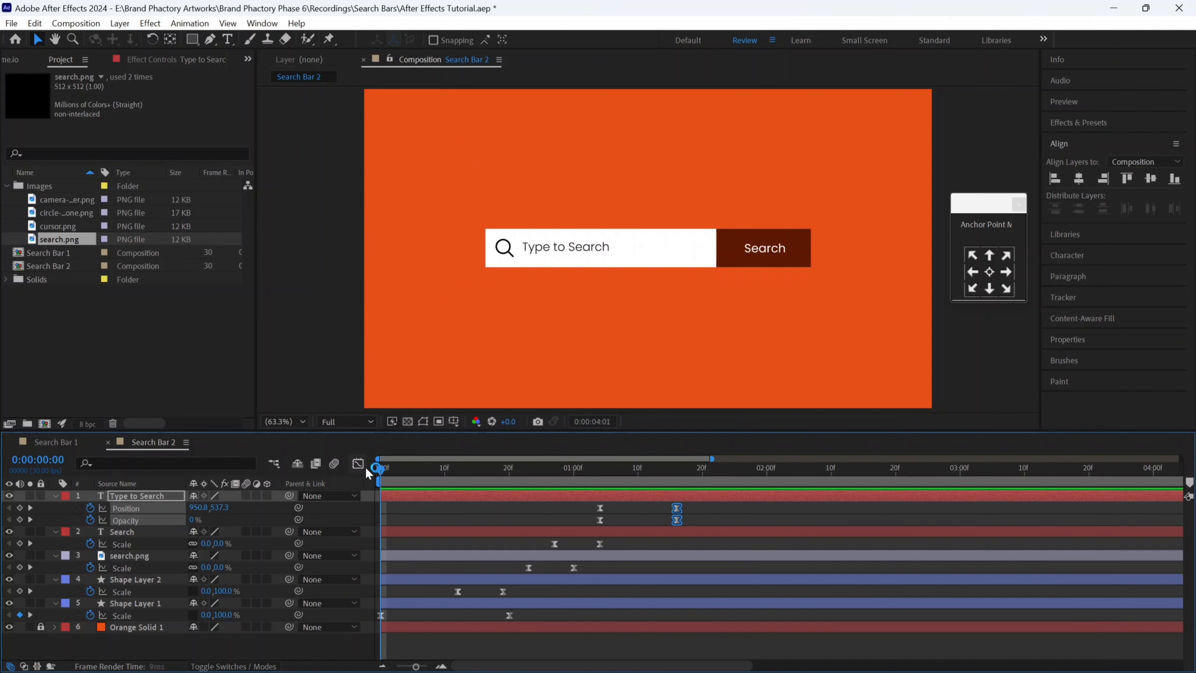
key(space)
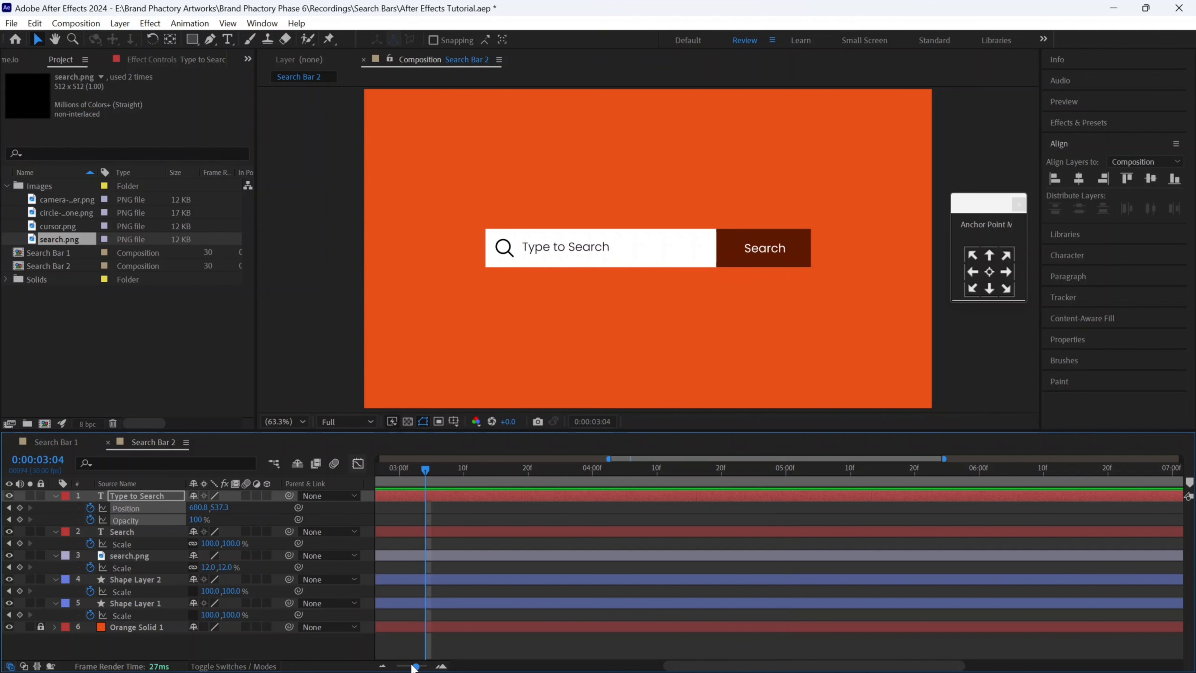
drag(414, 666, 394, 668)
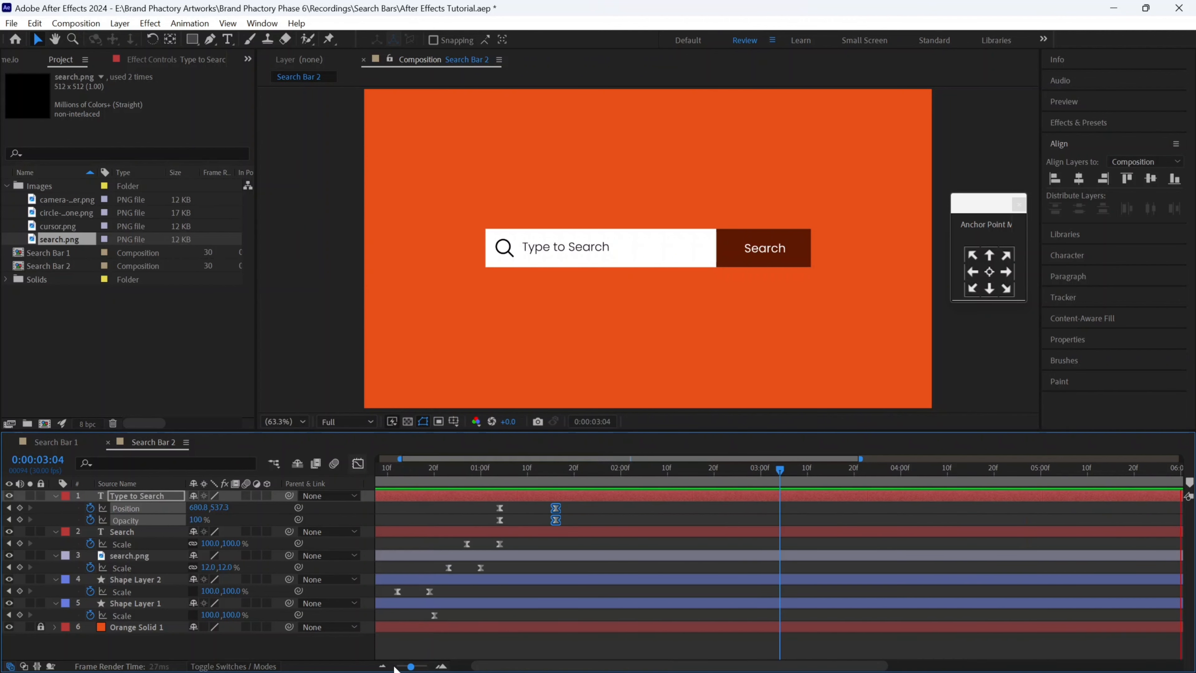
drag(411, 667, 396, 666)
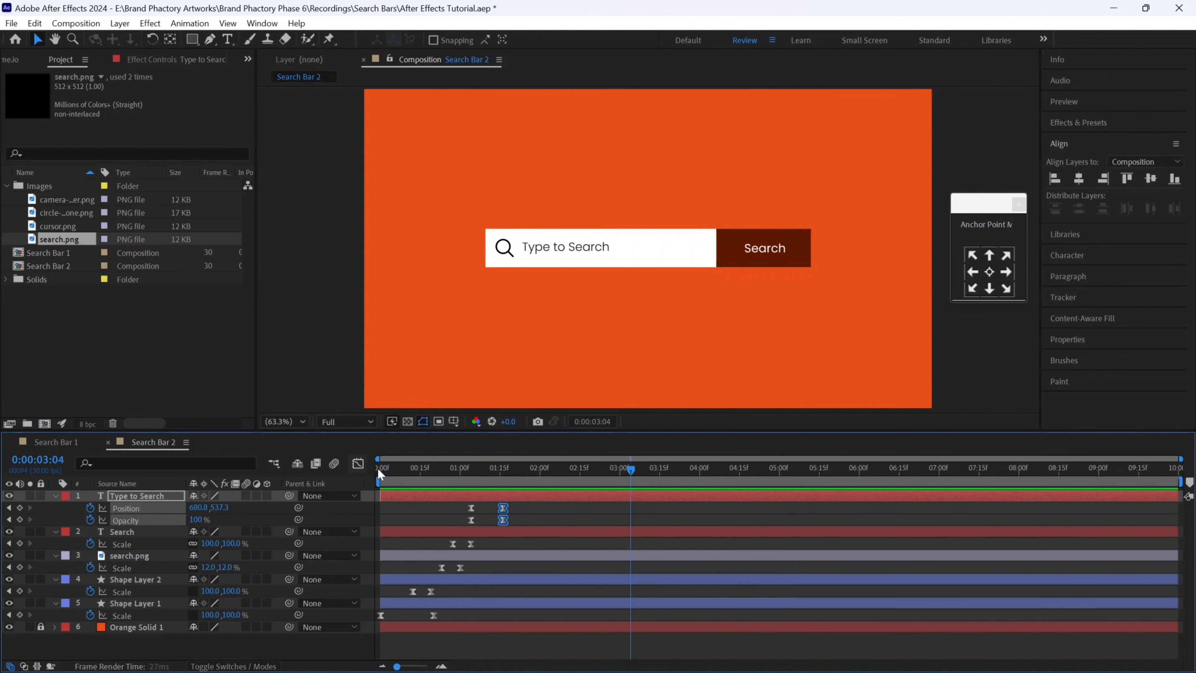
key(space)
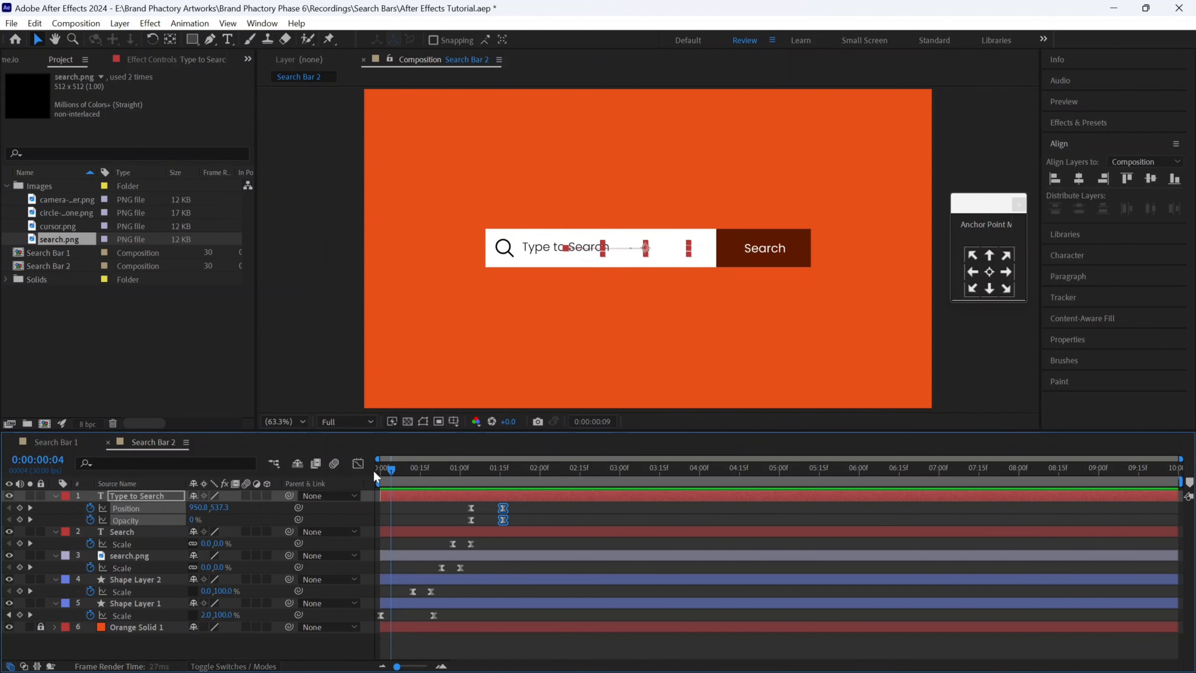
key(space)
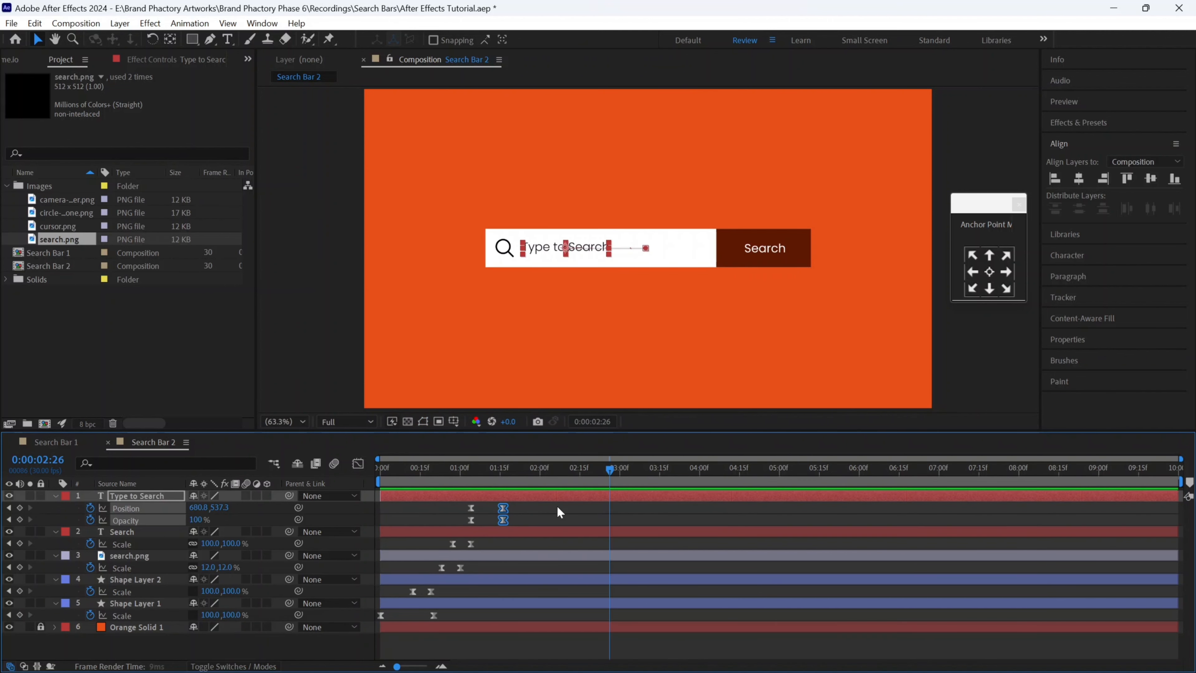
- Trim the Type to Search layer to end at 0:00:02:14, duplicate it, and shift the copy to start at that time
click(534, 493)
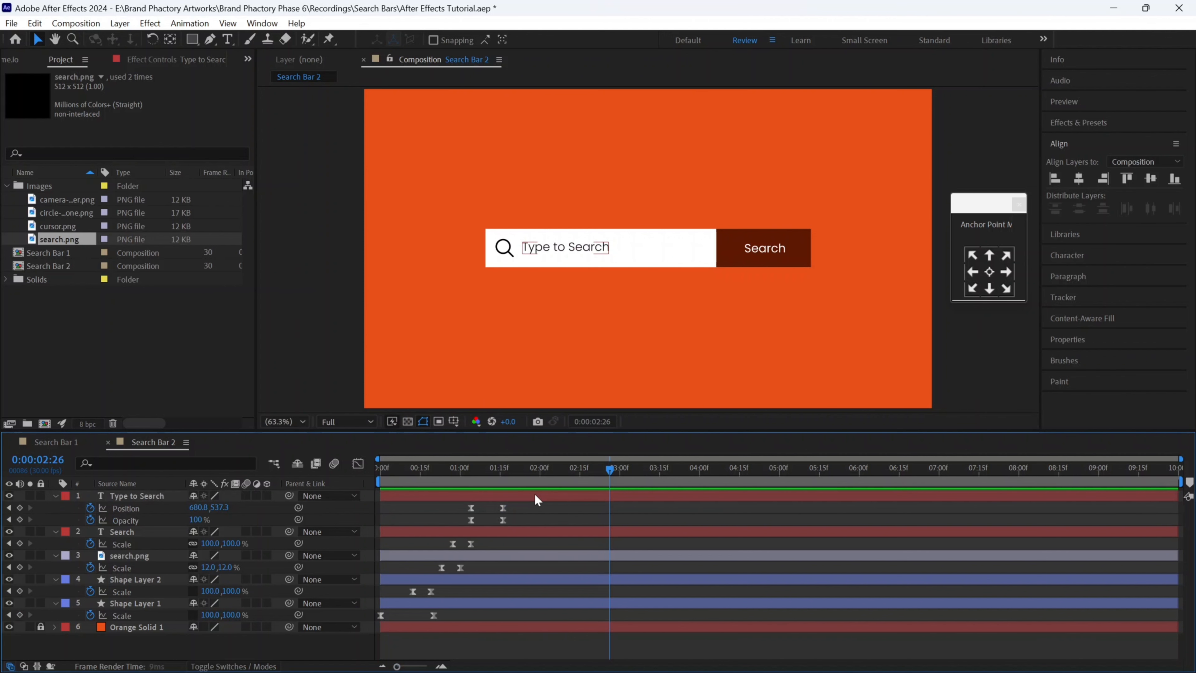
click(534, 493)
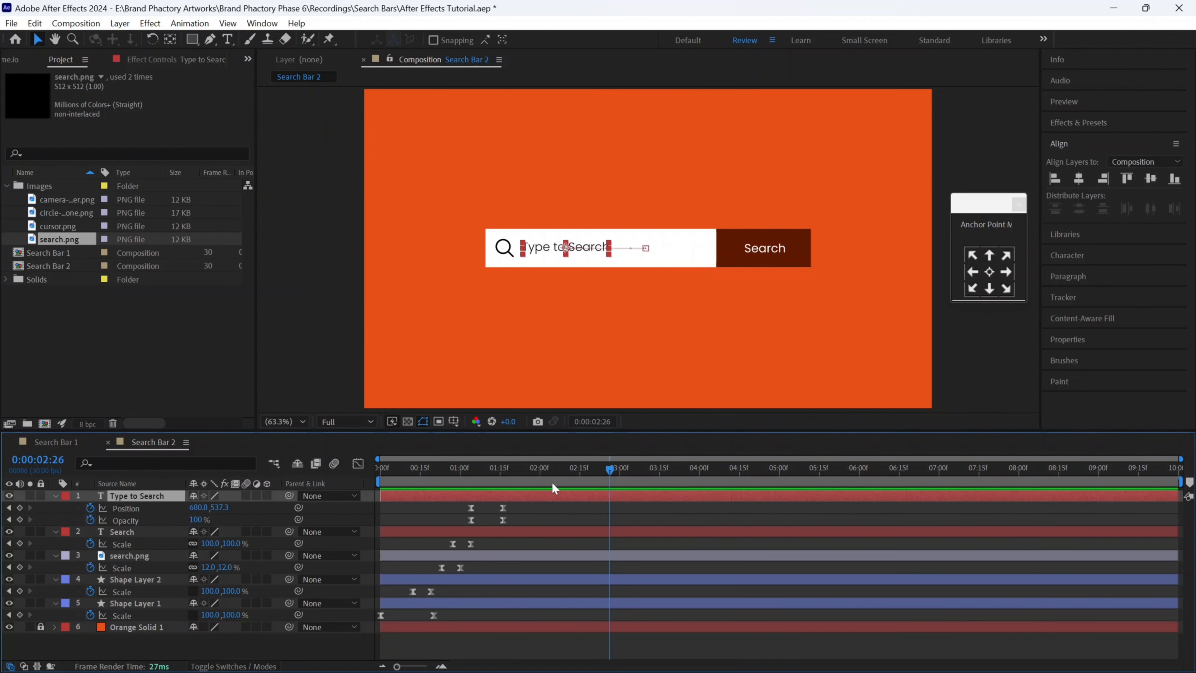
click(577, 471)
key(alt+bracketright)
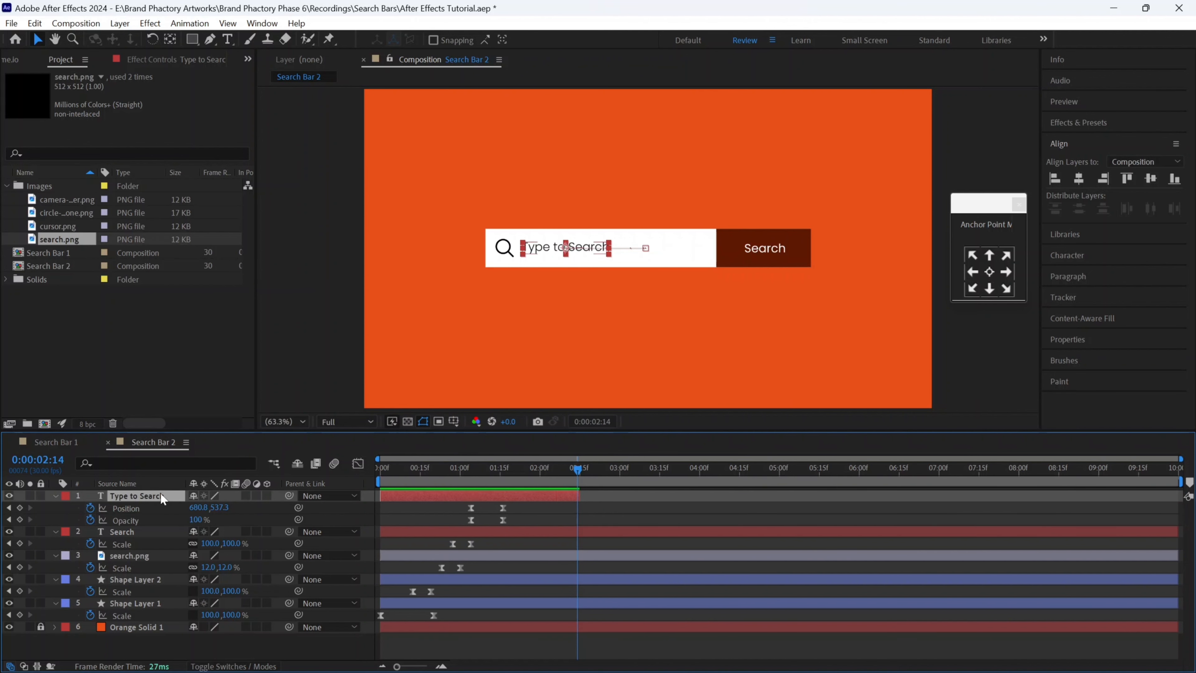
key(ctrl+d)
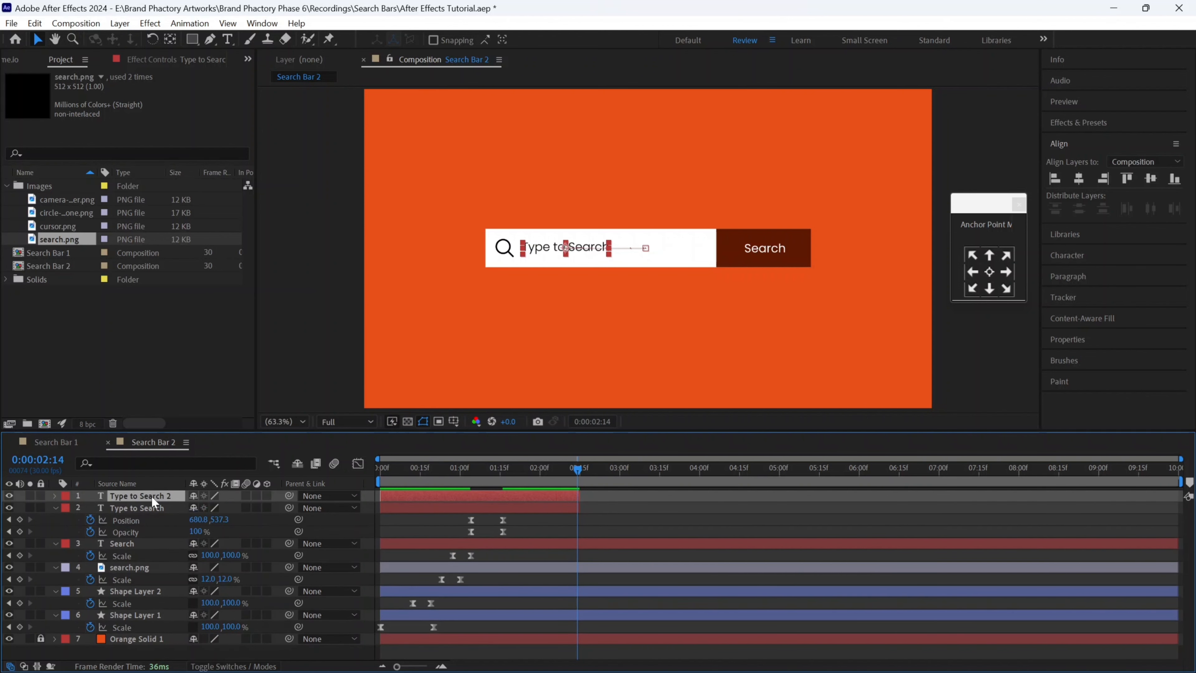
drag(576, 499, 602, 494)
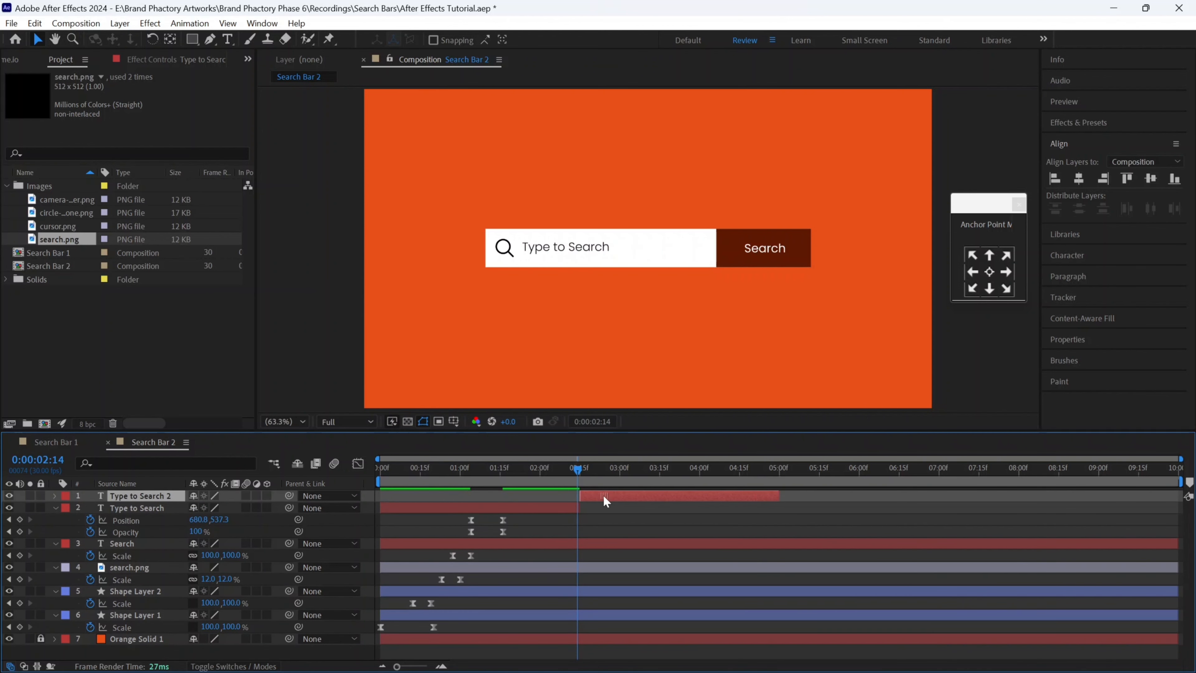
- Reveal and select all Position and Opacity keyframes of the Type to Search 2 layer
key(u)
click(651, 524)
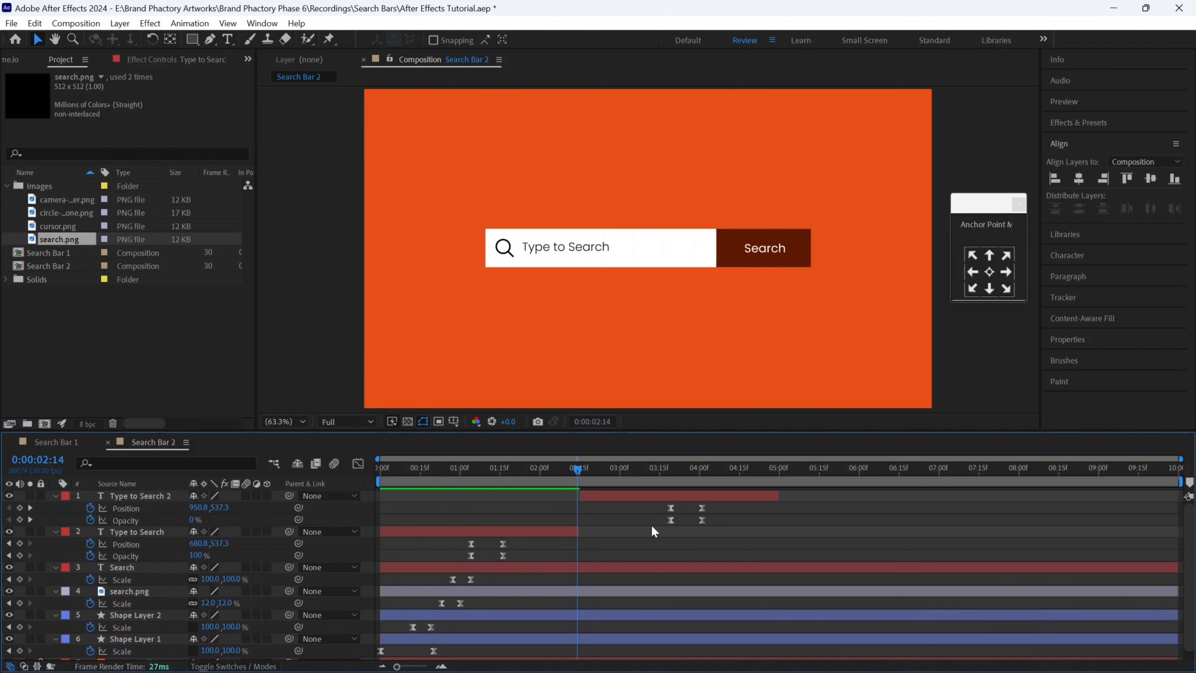
drag(713, 505, 655, 516)
key(Delete)
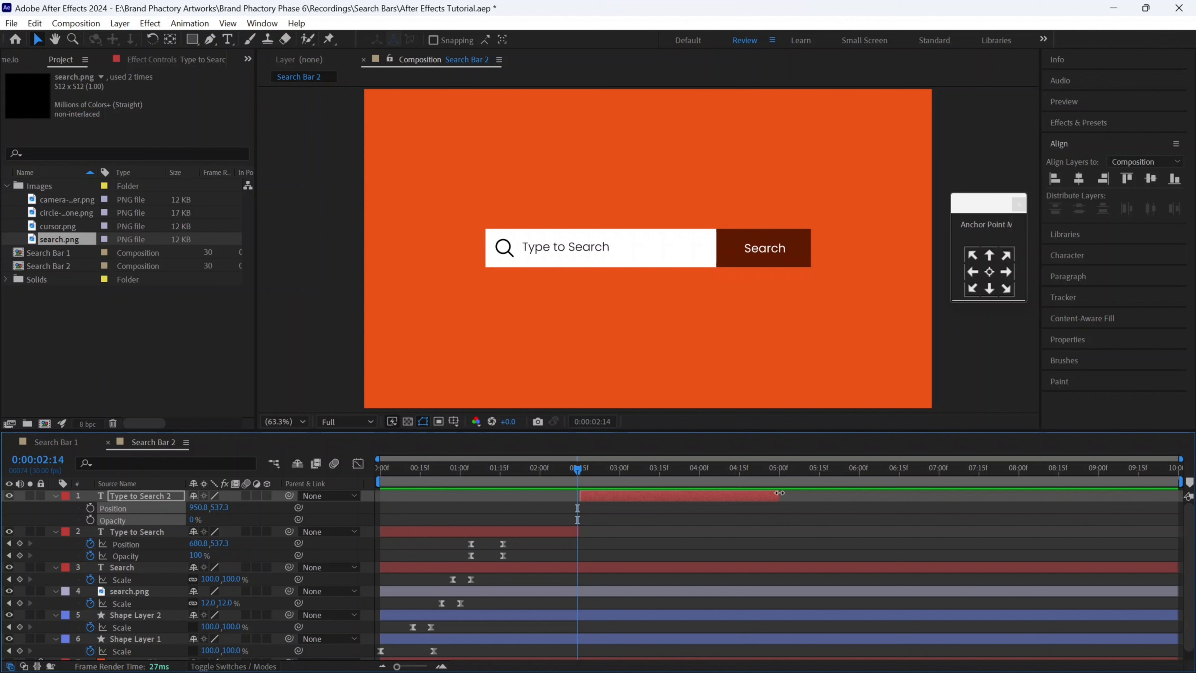
mouse_move(779, 492)
mouse_down()
mouse_move(876, 488)
mouse_move(779, 490)
mouse_up()
key(ctrl+z)
key(ctrl+z)
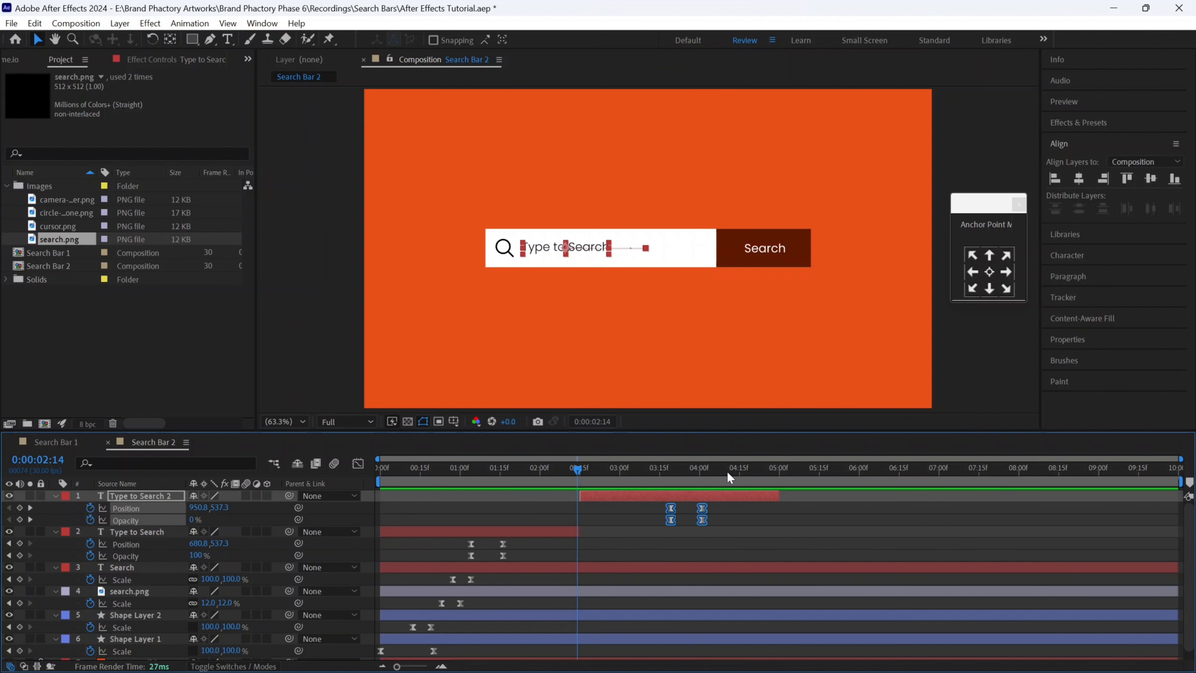
- Delete Type to Search 2's selected Position and Opacity keyframes with the current time at 0:00:04:10, keeping the text's final position and full opacity
click(727, 471)
key(Delete)
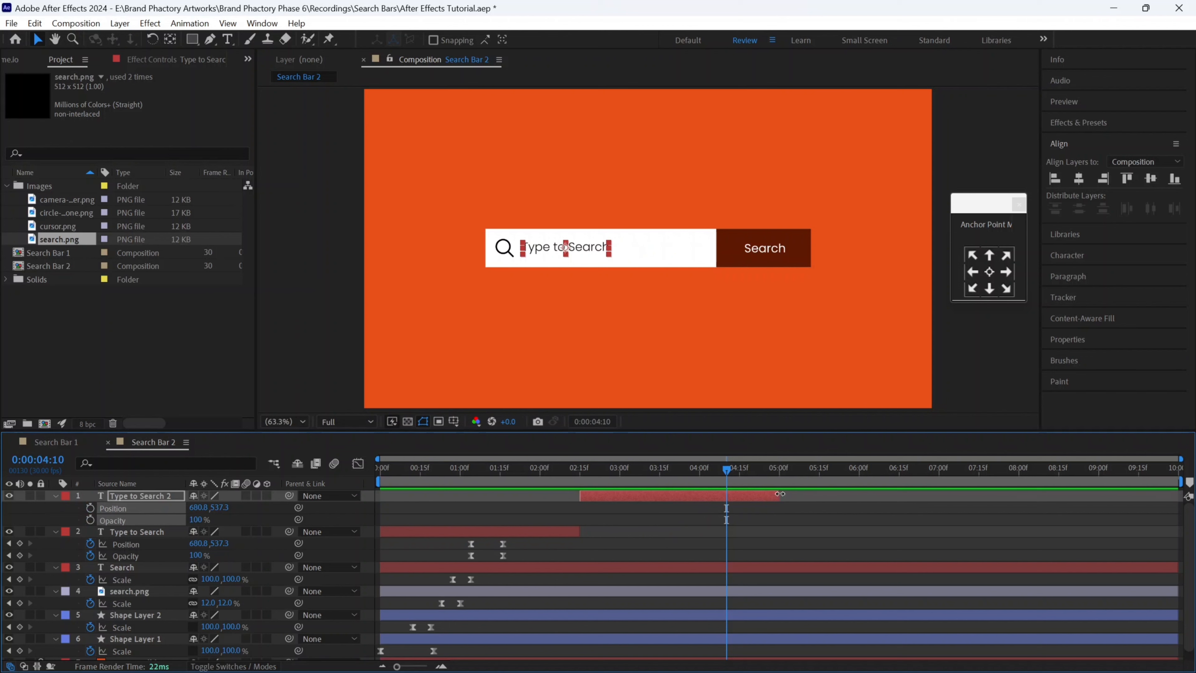
- Extend the Type to Search 2 layer to the composition's end and replace its text with "What's the President of Turkey"
drag(780, 494, 466, 323)
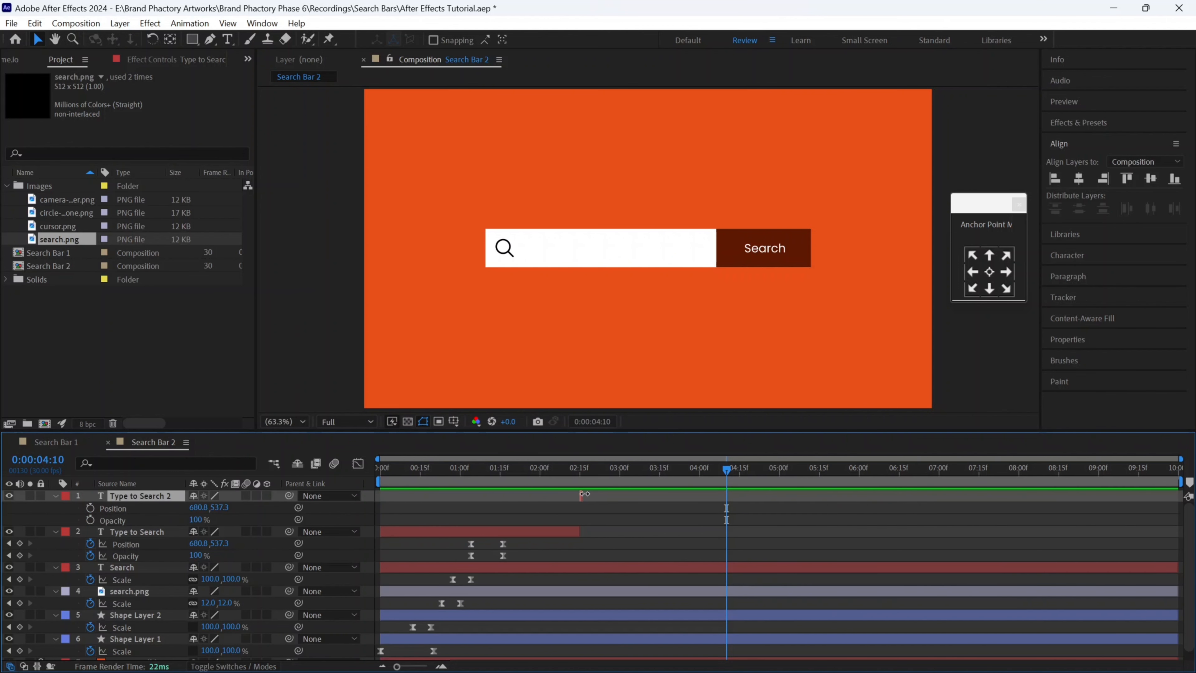
drag(584, 493, 1176, 493)
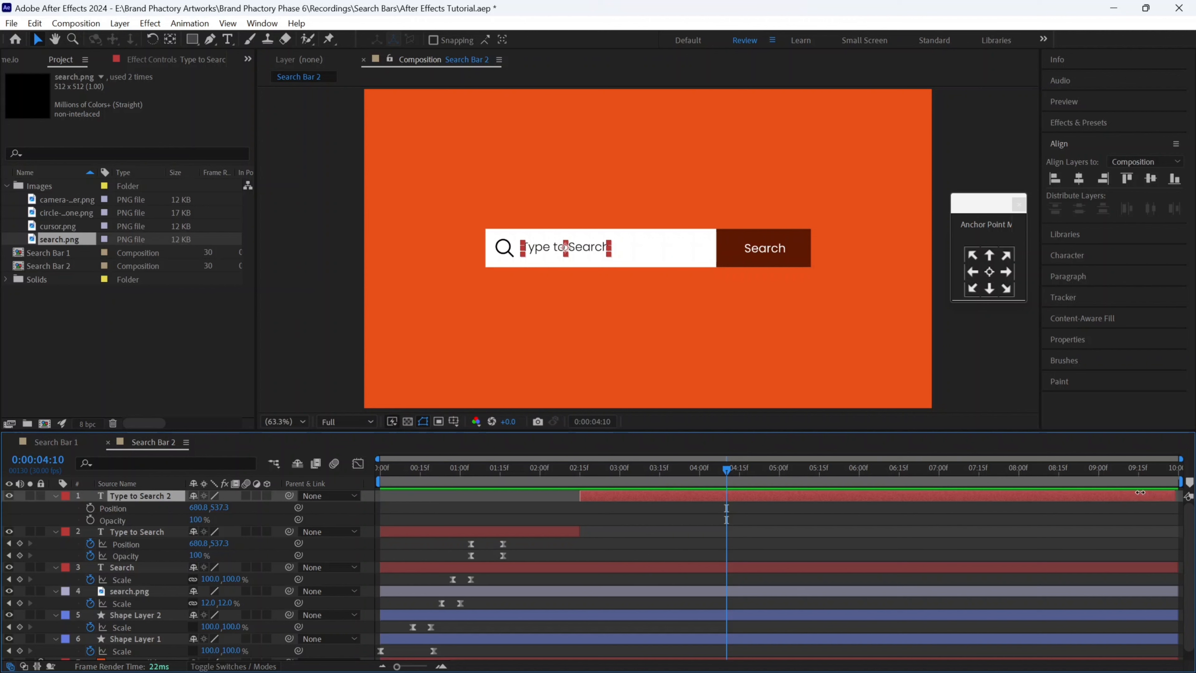
click(227, 40)
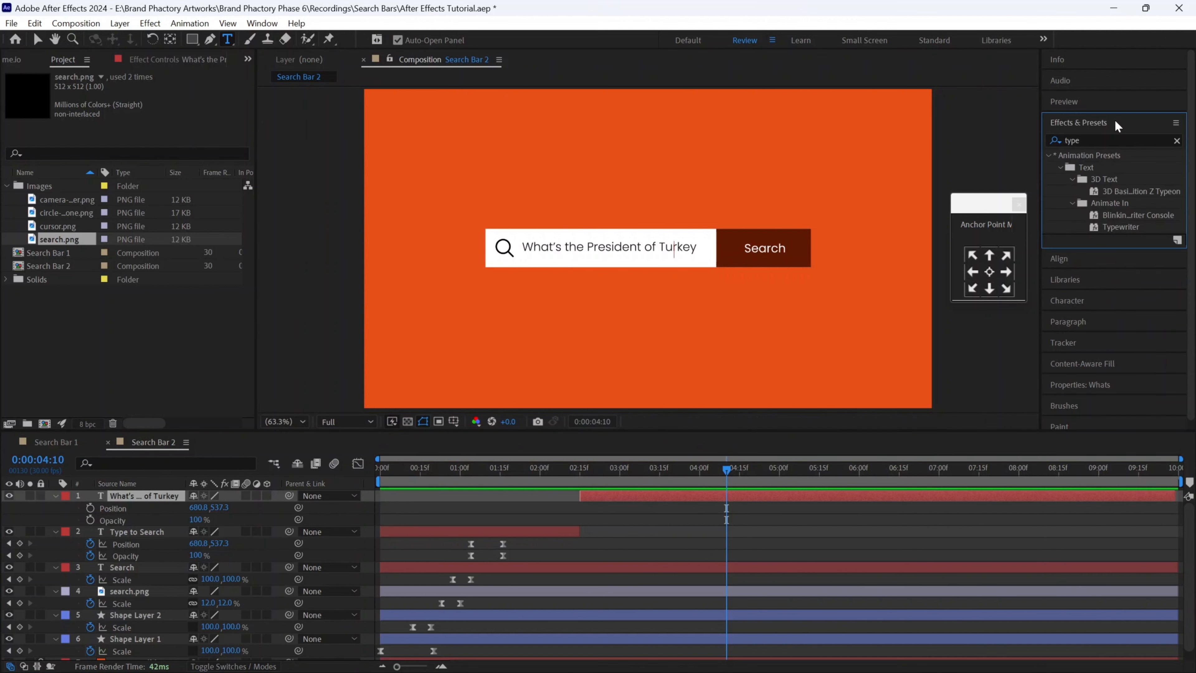
- Apply the blinking typewriter console animation preset to the "What's the President of Turkey" text, starting at 0:00:02:15
click(1148, 216)
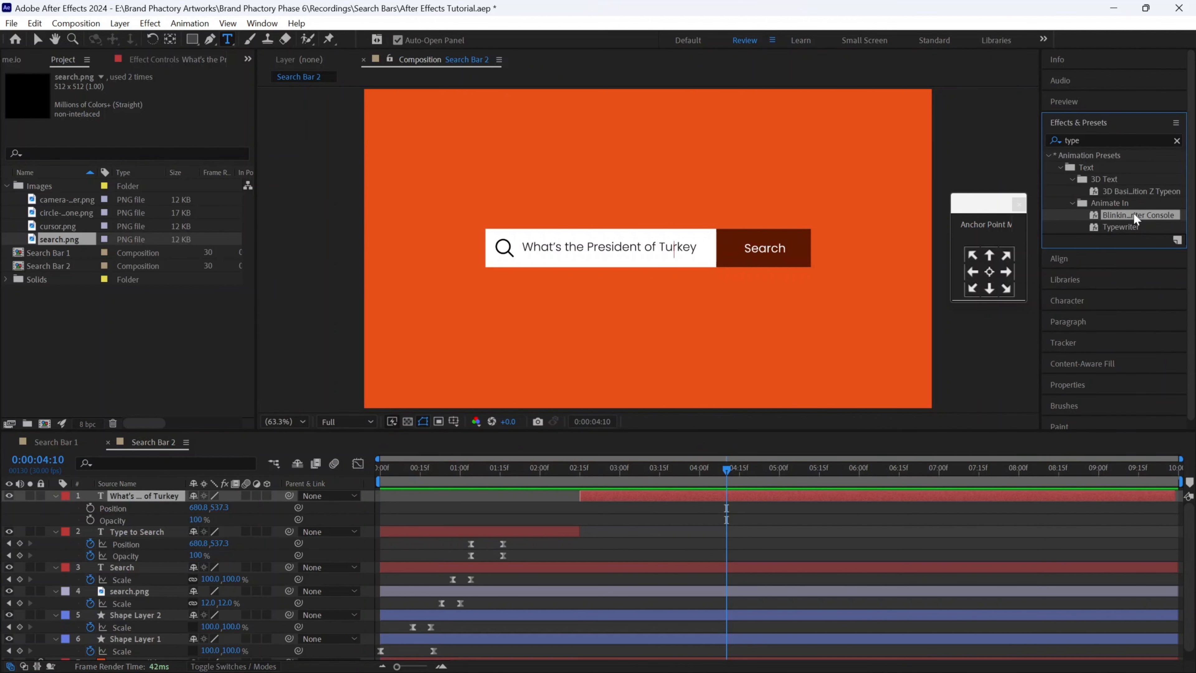
click(580, 475)
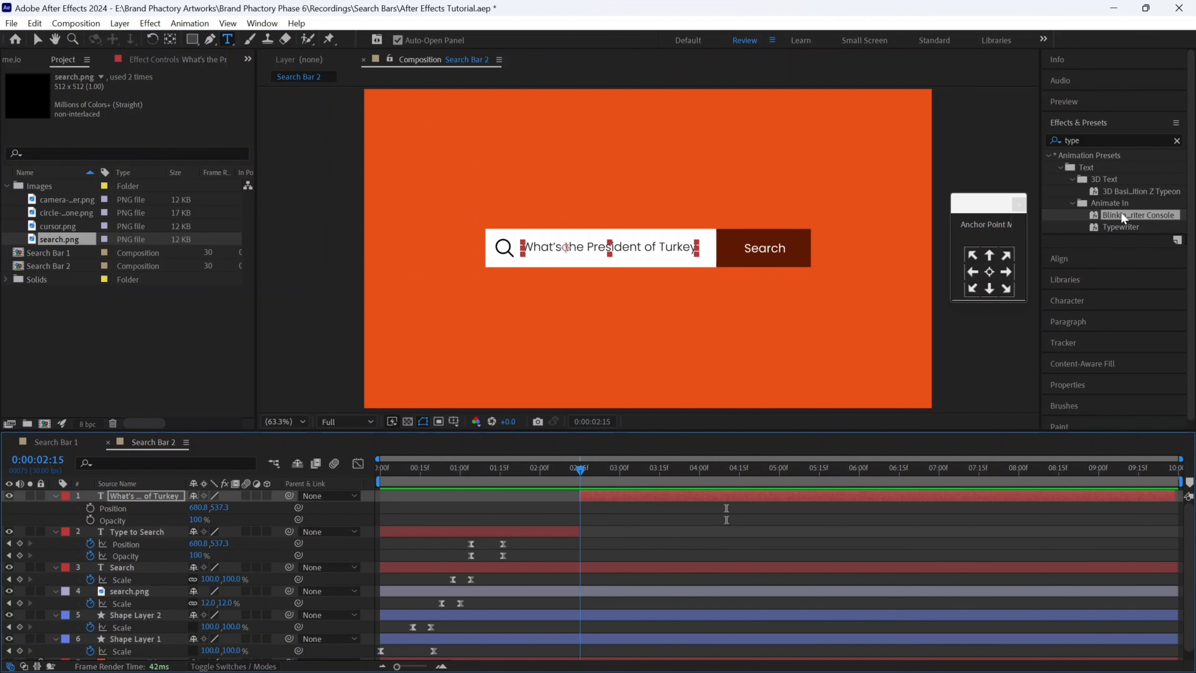
drag(1123, 218, 560, 264)
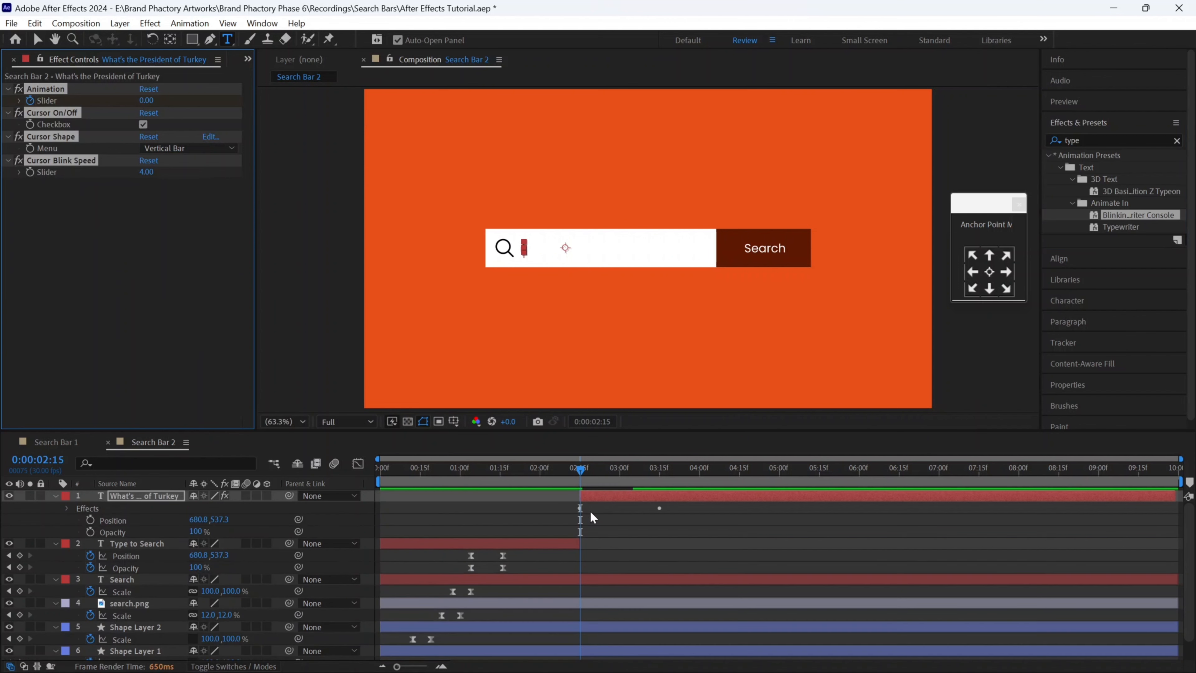
key(v)
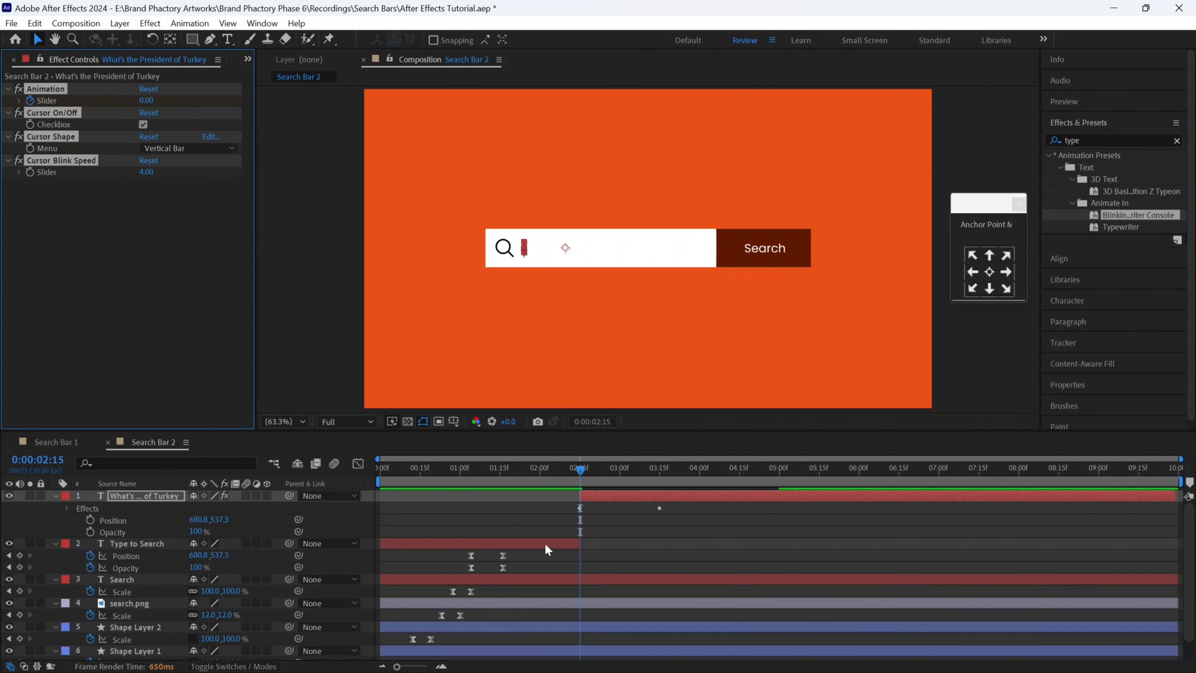
- Trim the Type to Search layer to end just after 0:00:02:00 and extend the query text layer's start back to that point
click(545, 542)
click(538, 473)
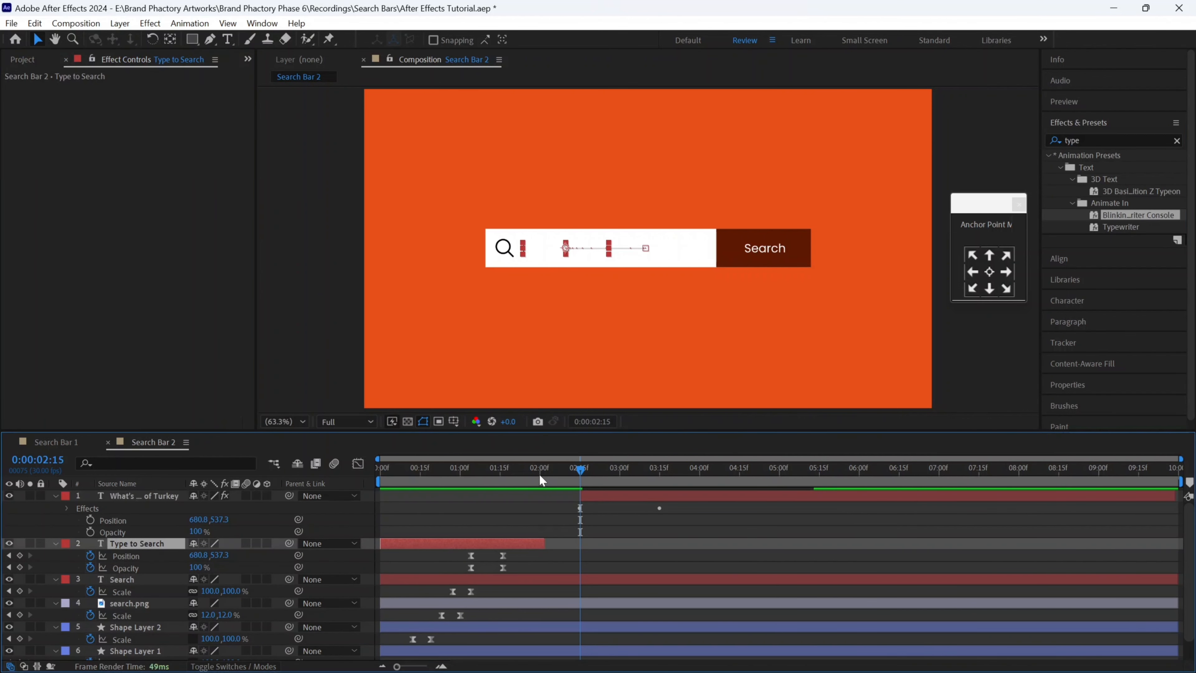
click(579, 495)
drag(579, 496, 544, 495)
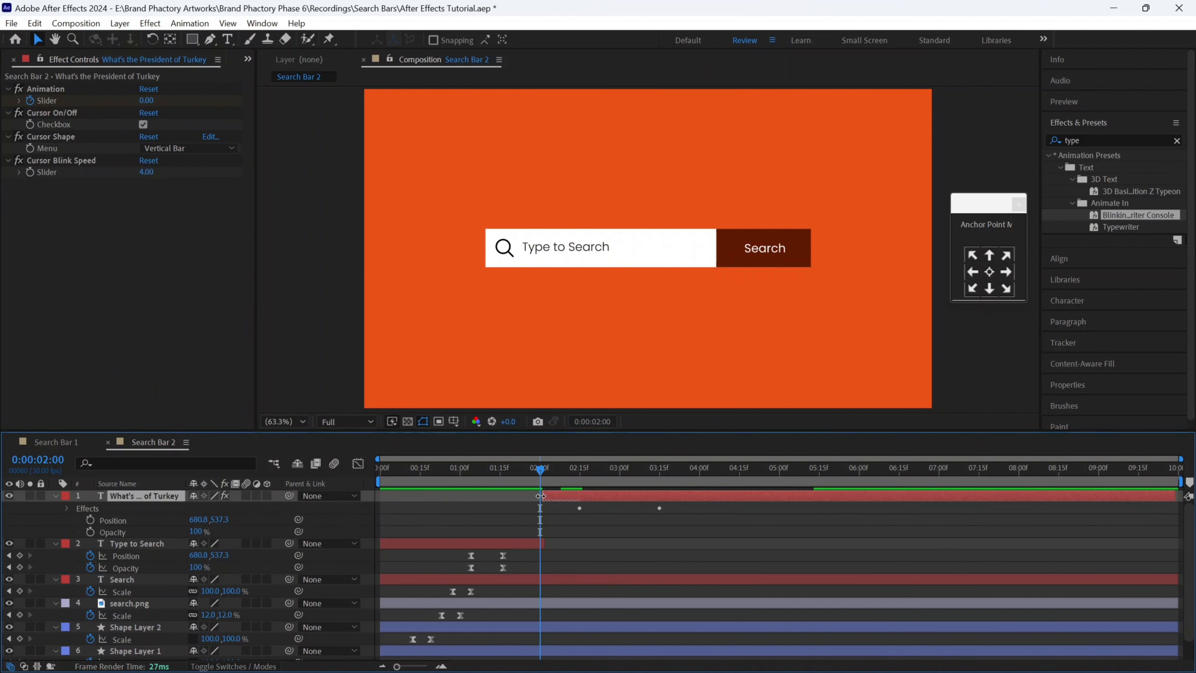
drag(615, 513, 547, 496)
click(587, 507)
mouse_move(539, 495)
mouse_down()
mouse_move(599, 518)
mouse_move(593, 503)
mouse_move(542, 494)
mouse_up()
- Reveal the query text layer's keyframes and move the last Animation Slider keyframe to 0:00:04:13
key(u)
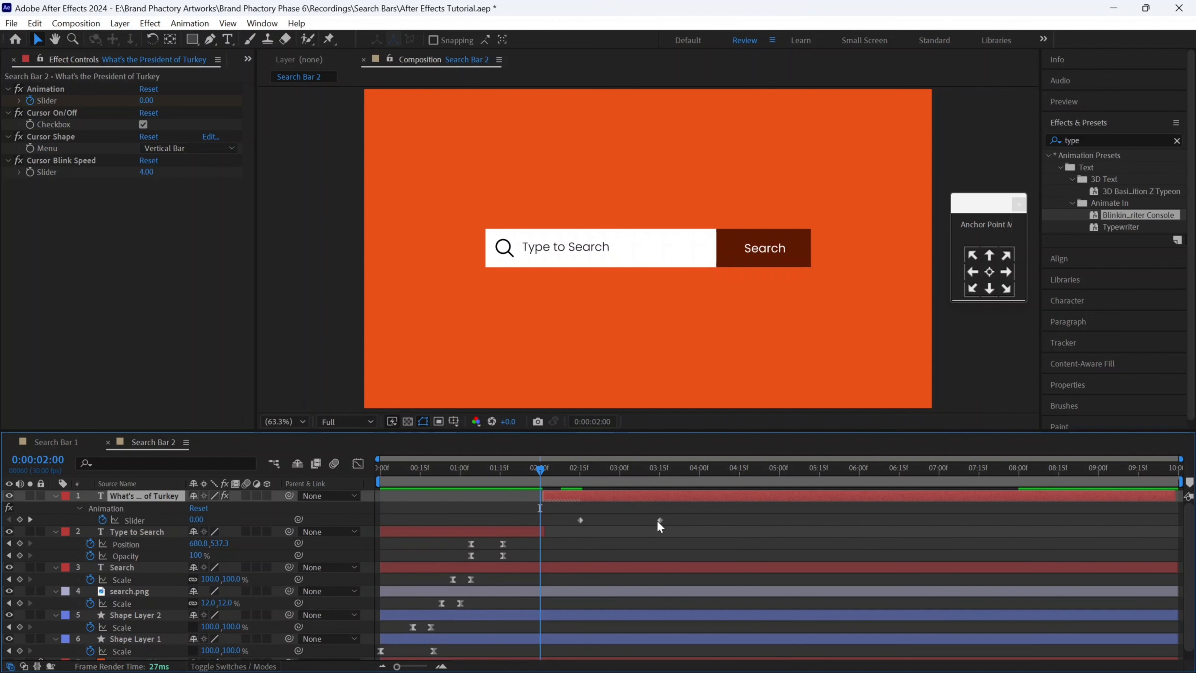
click(659, 520)
drag(725, 527, 735, 526)
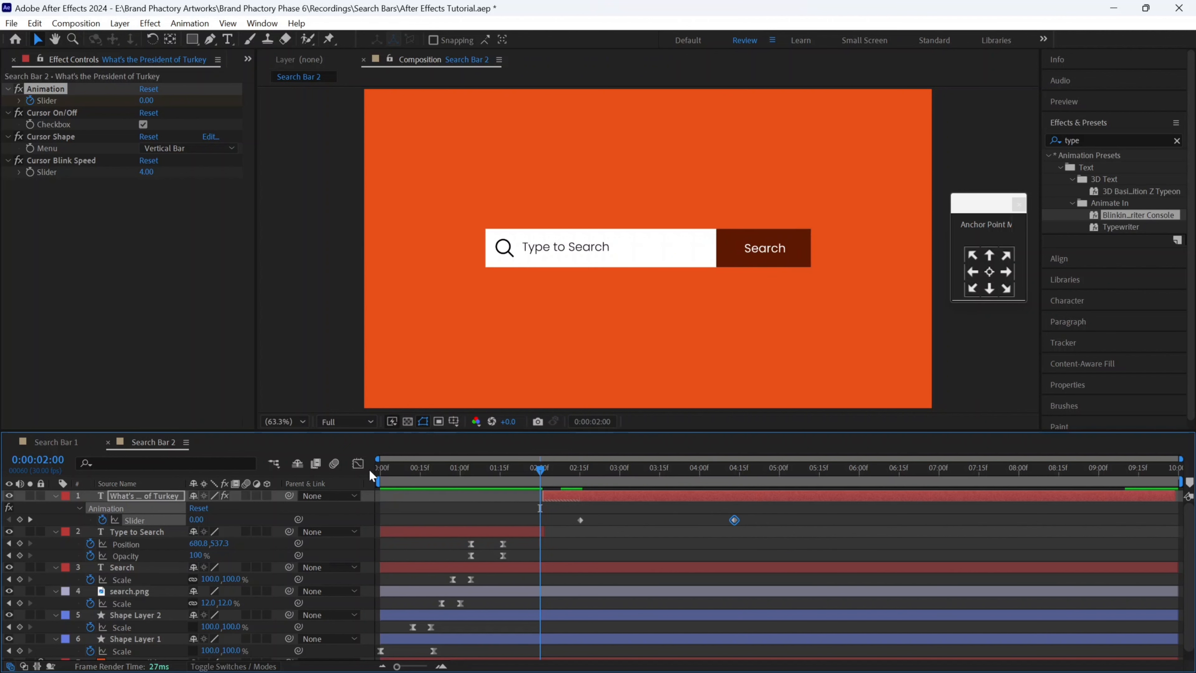
- Play back the Search Bar 2 animation from the start to check the typing effect
key(Home)
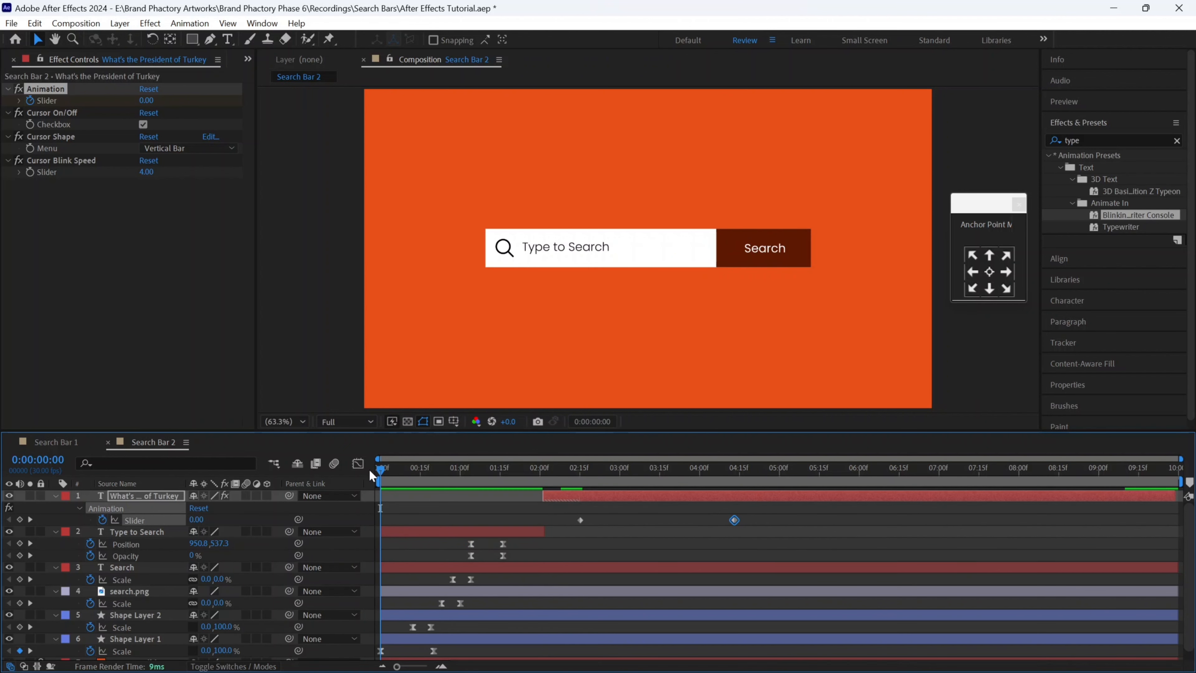
key(space)
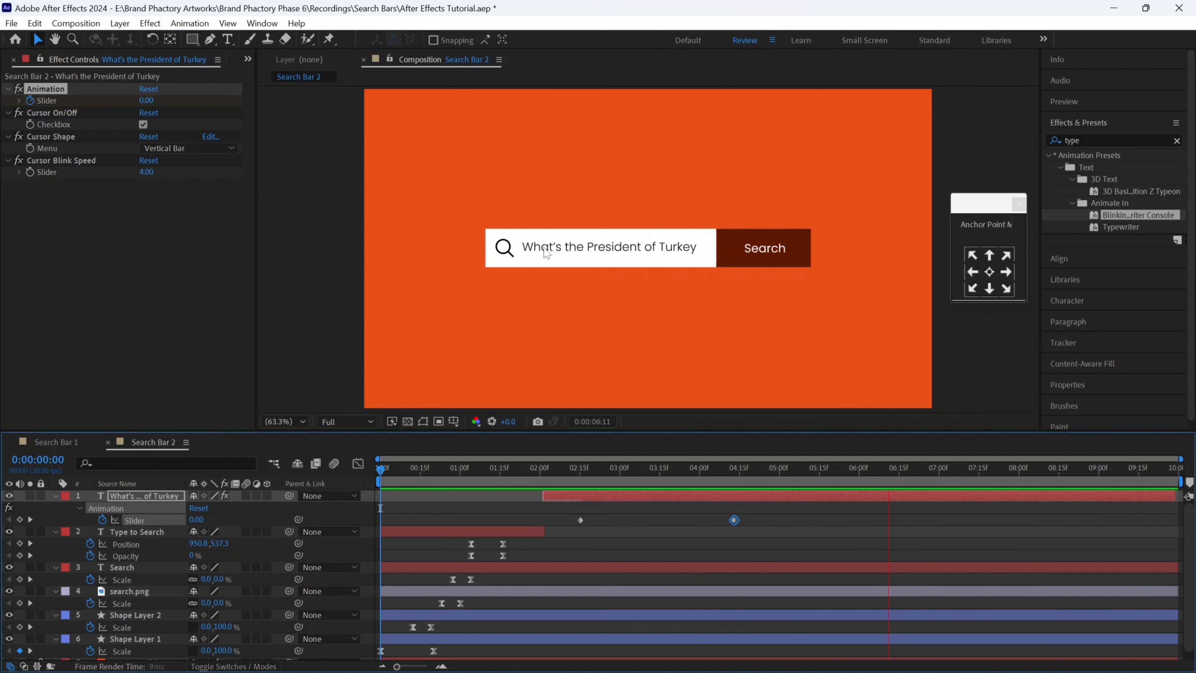
key(space)
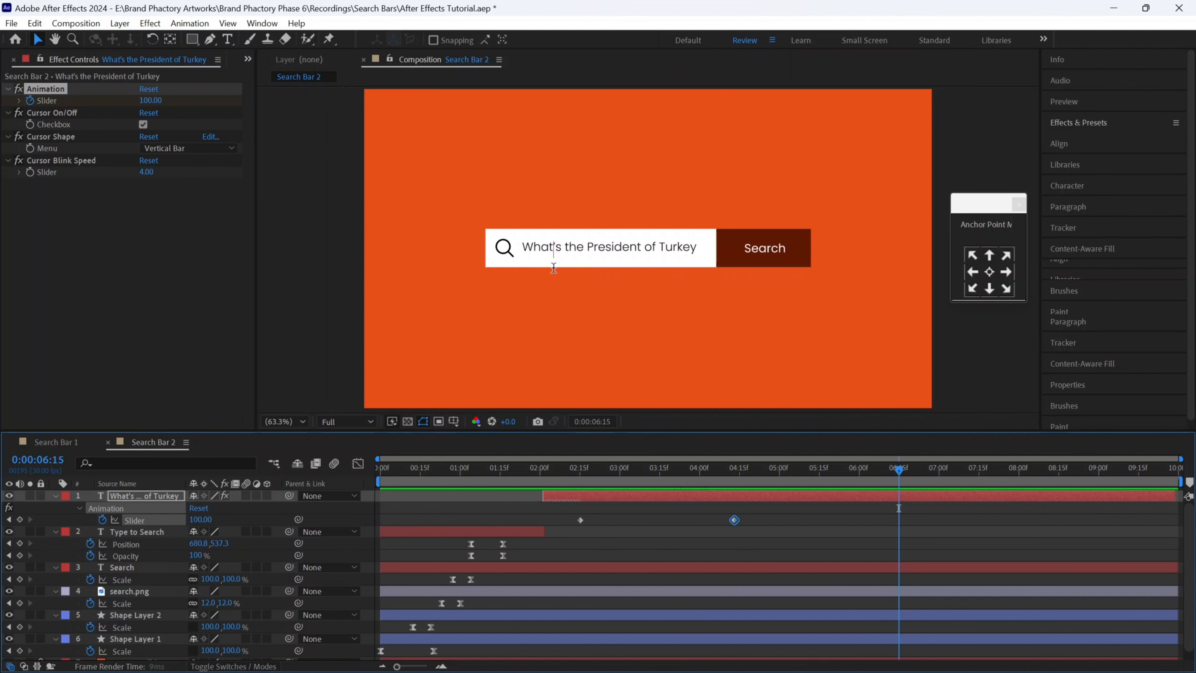
- Change the opening "What's" of the query text so it reads "Who is the President of Turkey"
key(BackSpace)
key(BackSpace)
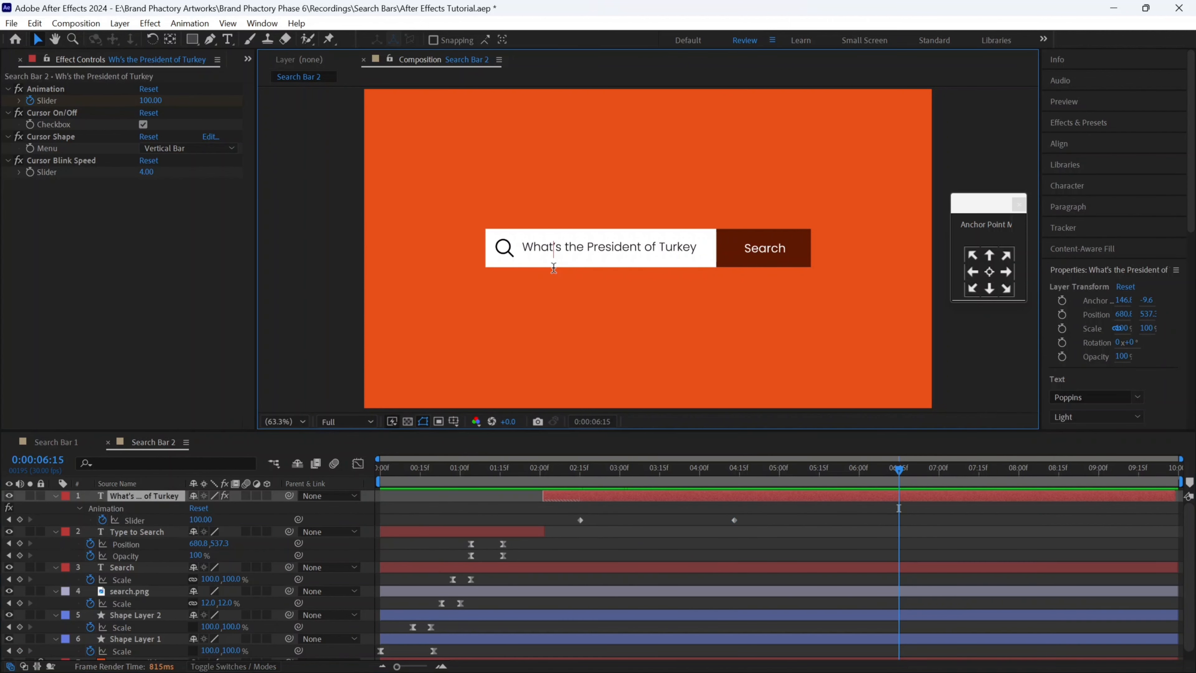
text(o)
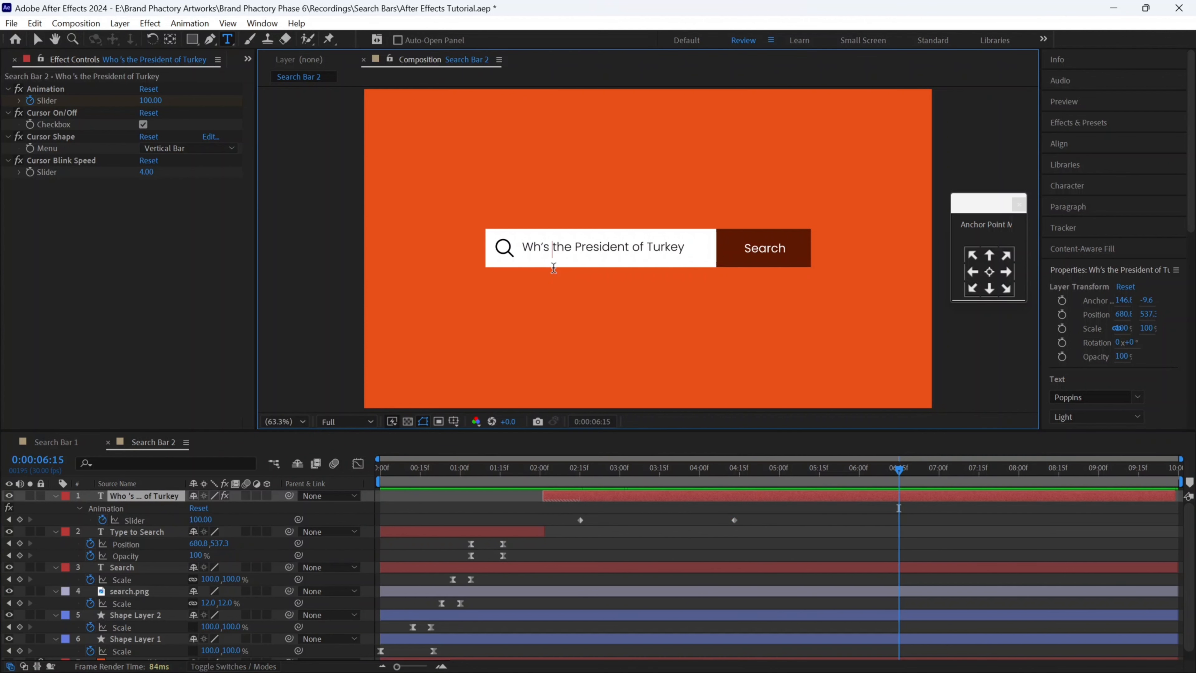
key(Delete)
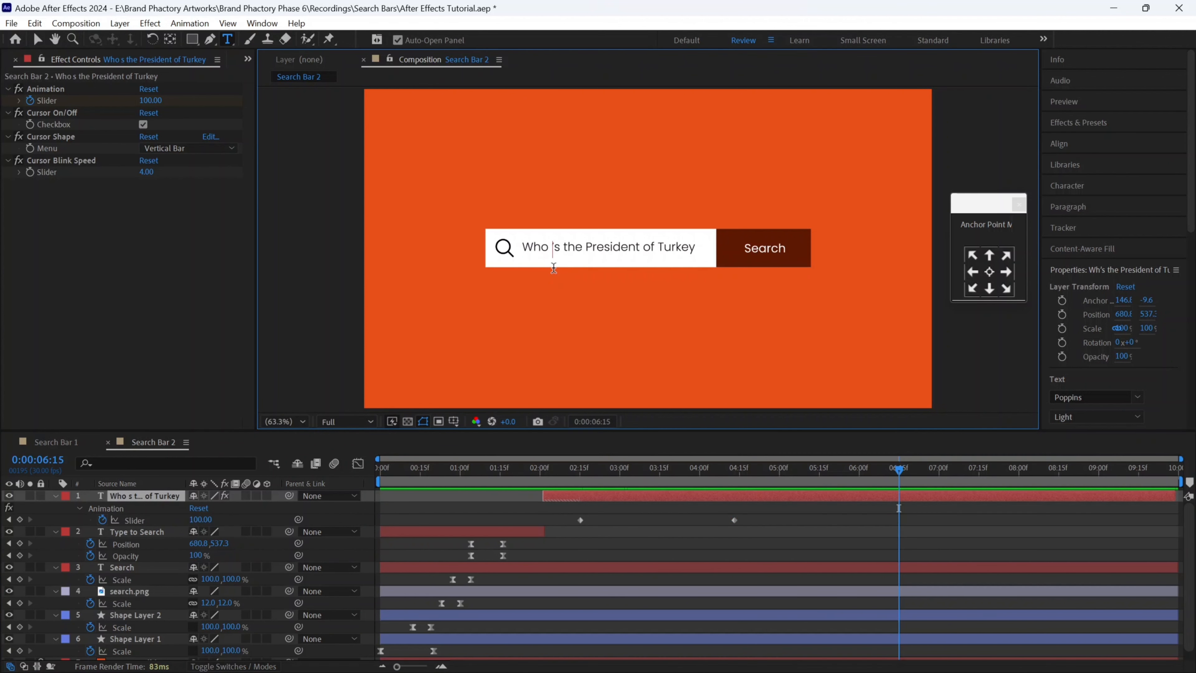
text(i)
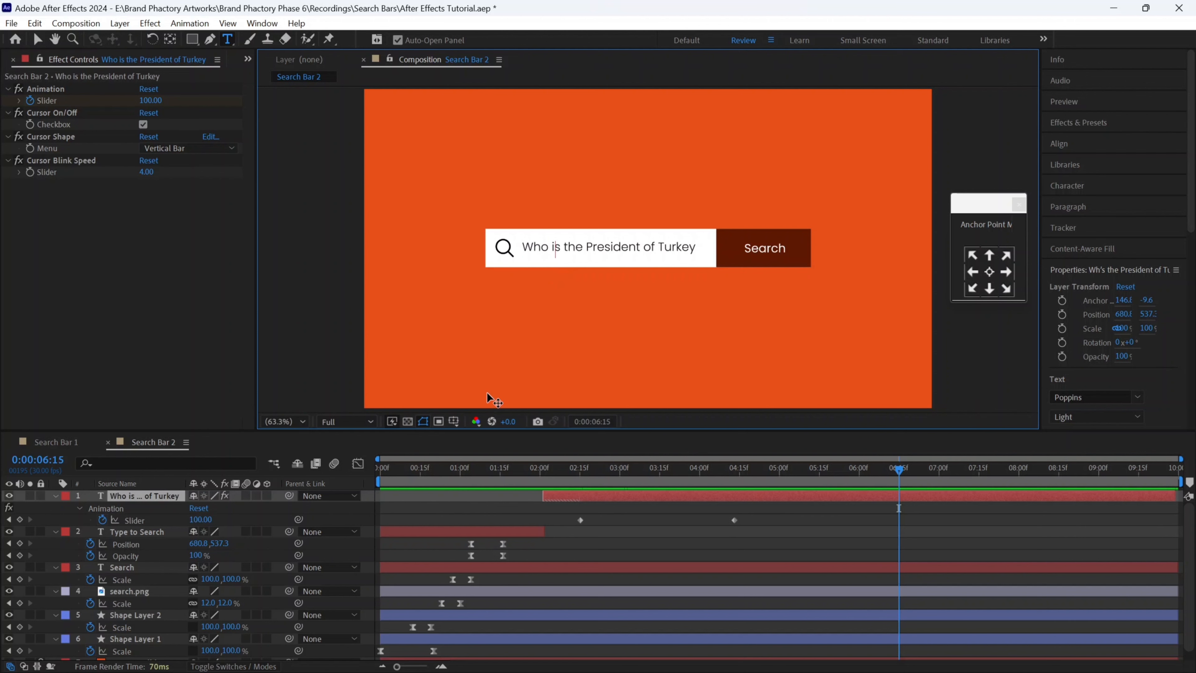
- Play back the composition from 0:00:00:00 with the corrected query text
click(375, 473)
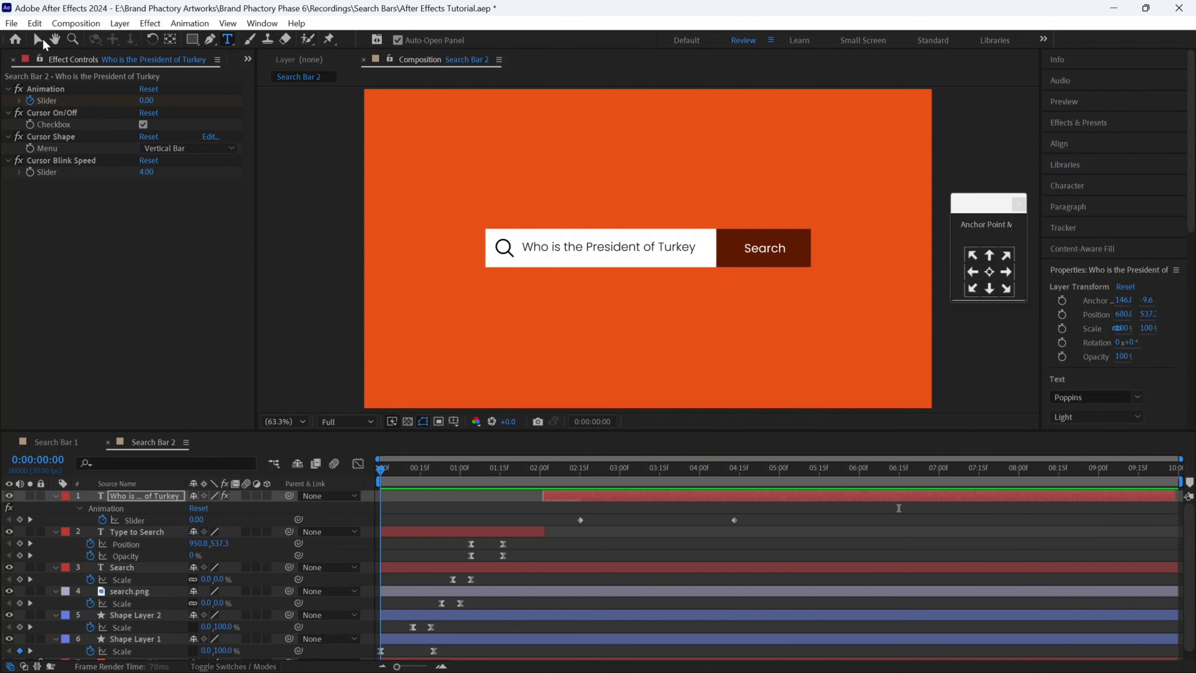
click(382, 472)
key(space)
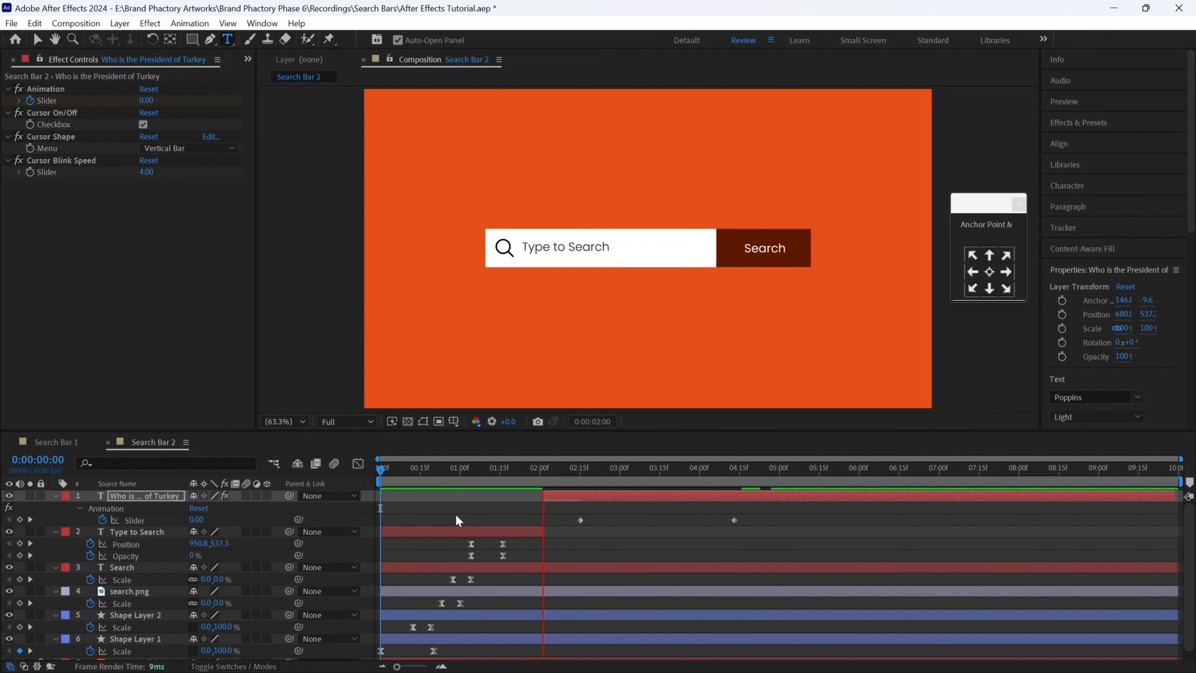
- Activate the Selection tool with the current time at 0:00:04:13 and bring up the project's item list
key(v)
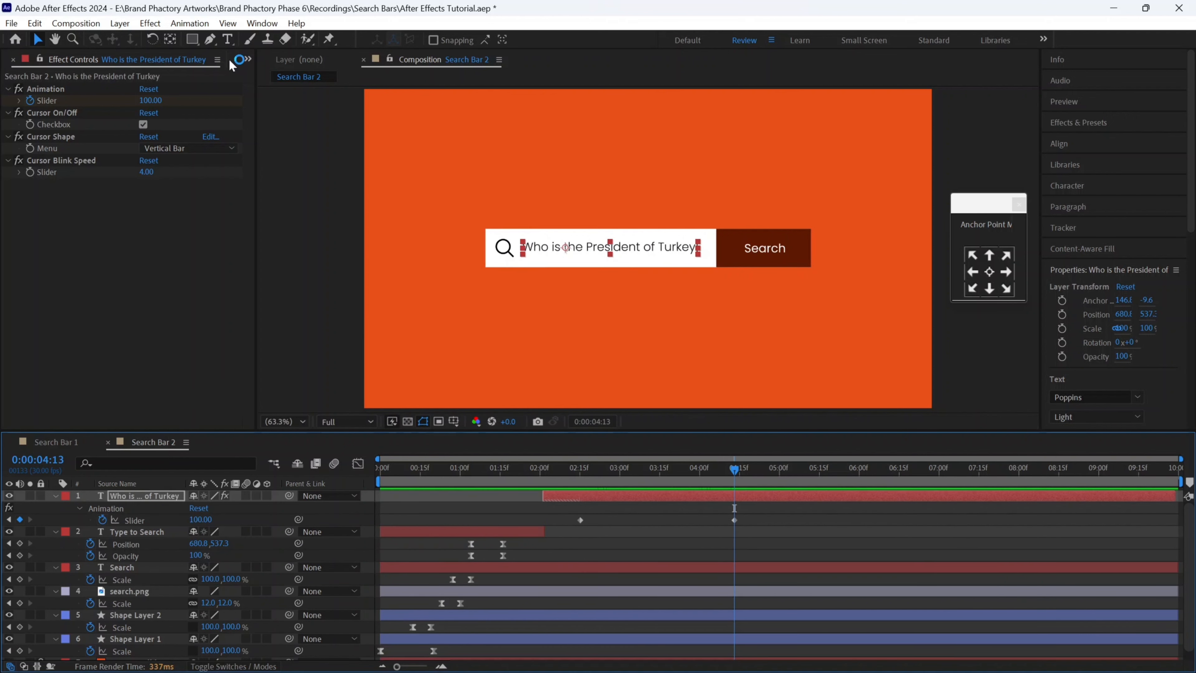
click(247, 59)
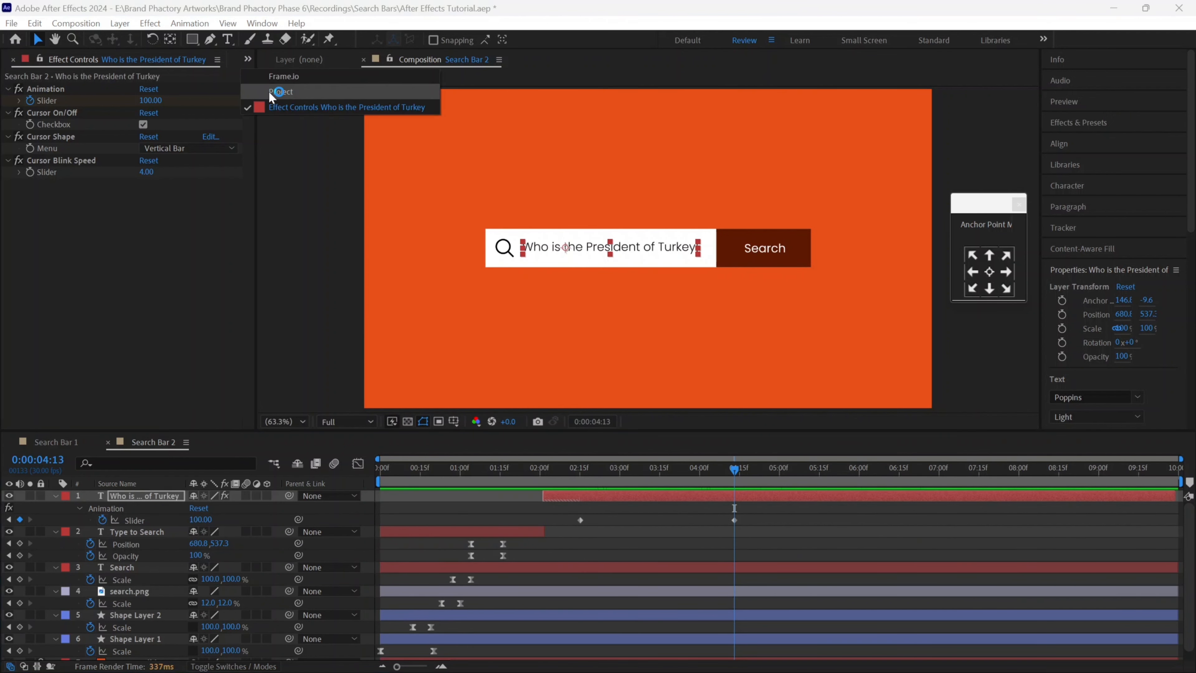
- Place cursor.png from the Images folder just below the Search button in Search Bar 2 and set its scale to 10%
click(277, 92)
click(71, 228)
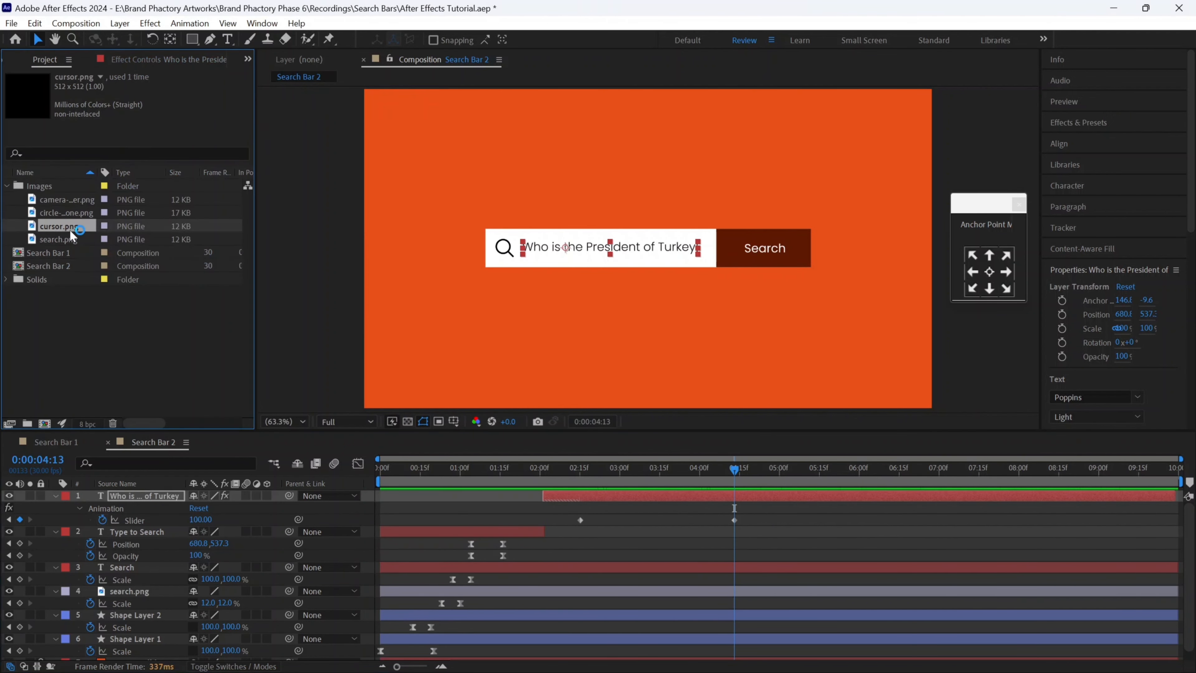
drag(70, 231, 736, 286)
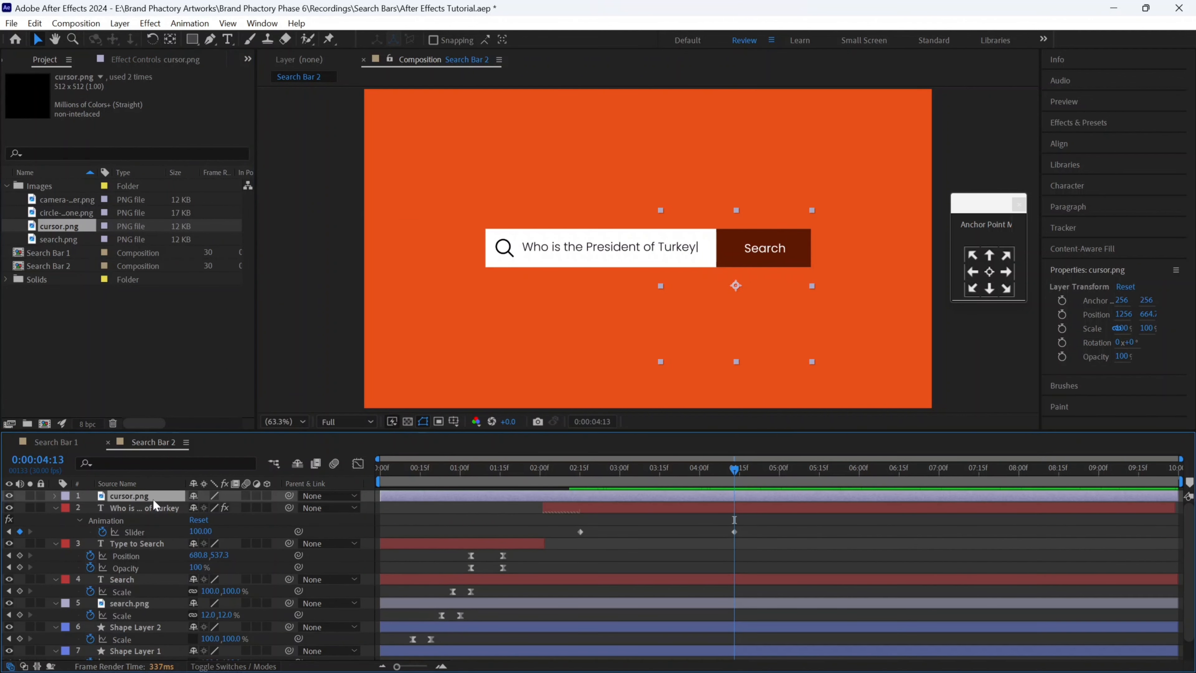
key(s)
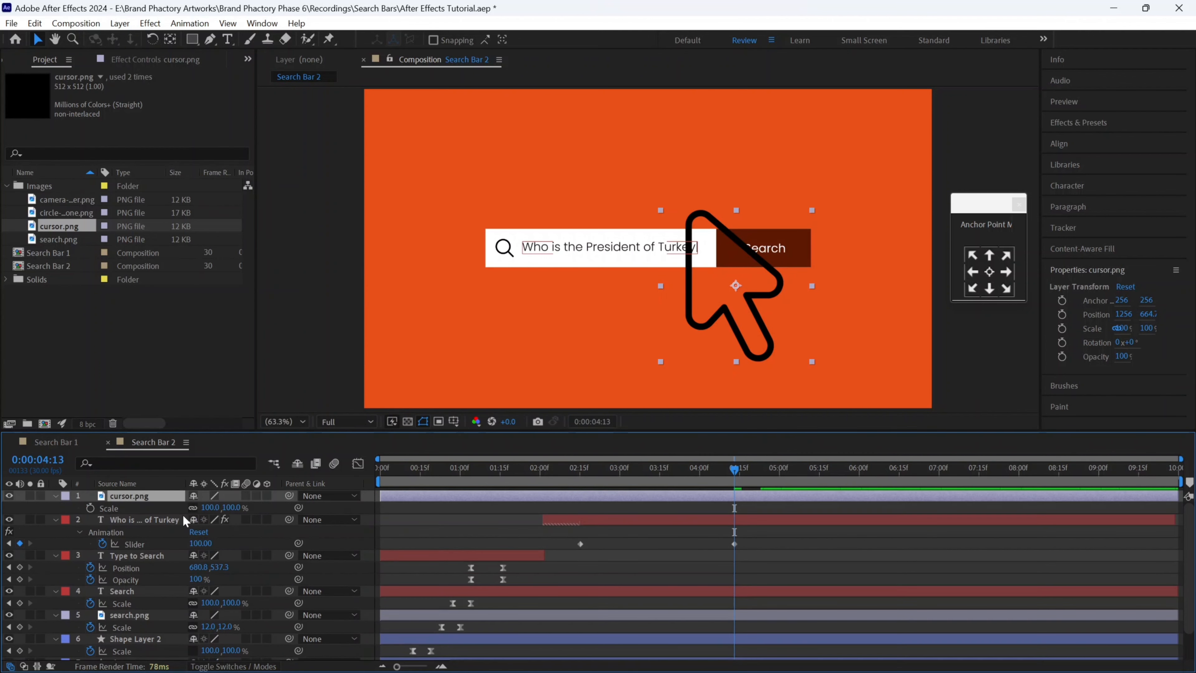
click(209, 507)
text(10)
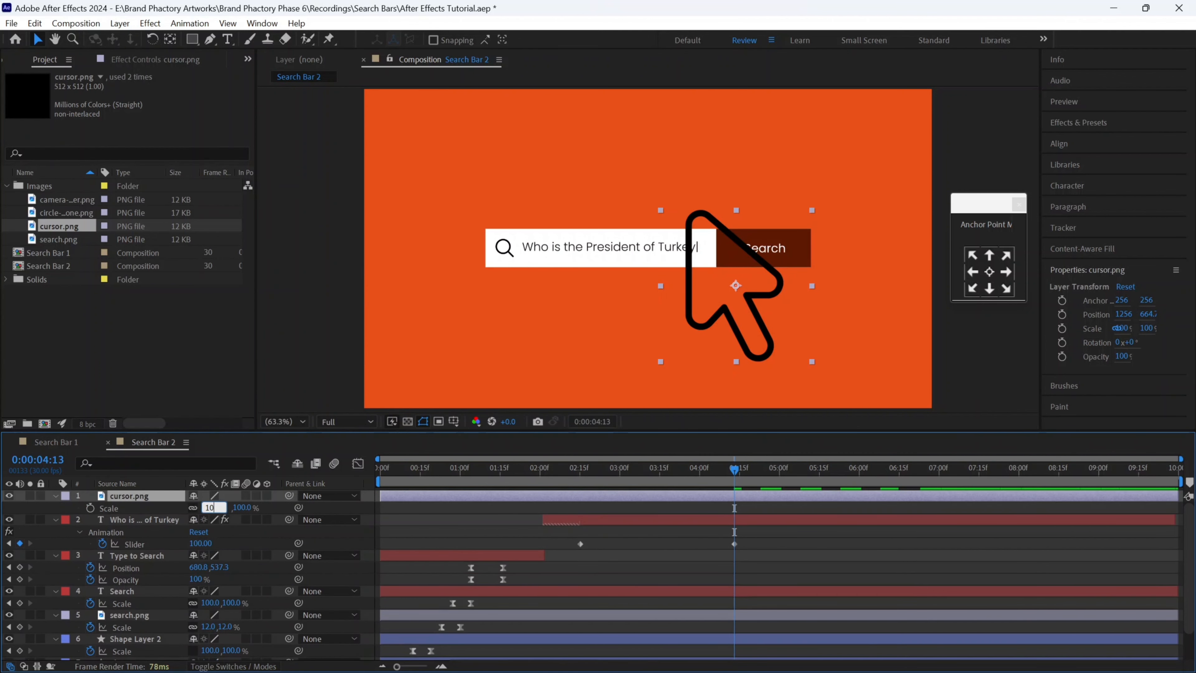
key(Return)
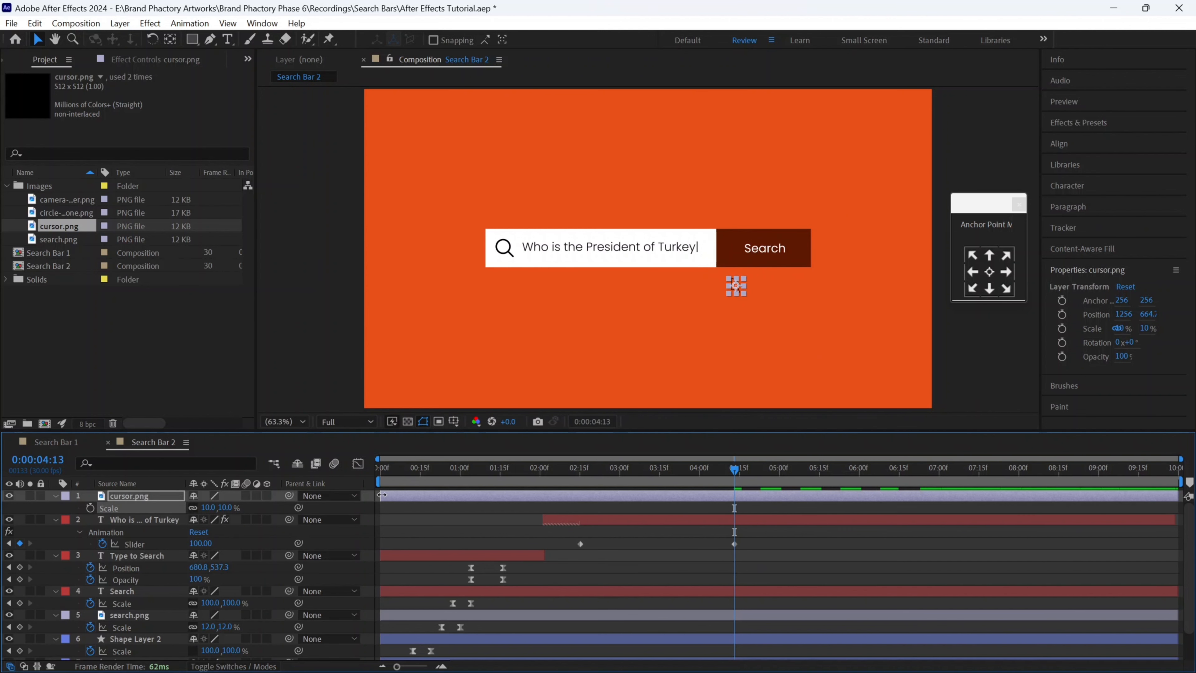
- Trim the cursor.png layer to start at about 0:00:05:00 and add a Position keyframe at 0:00:05:13
drag(454, 494, 780, 497)
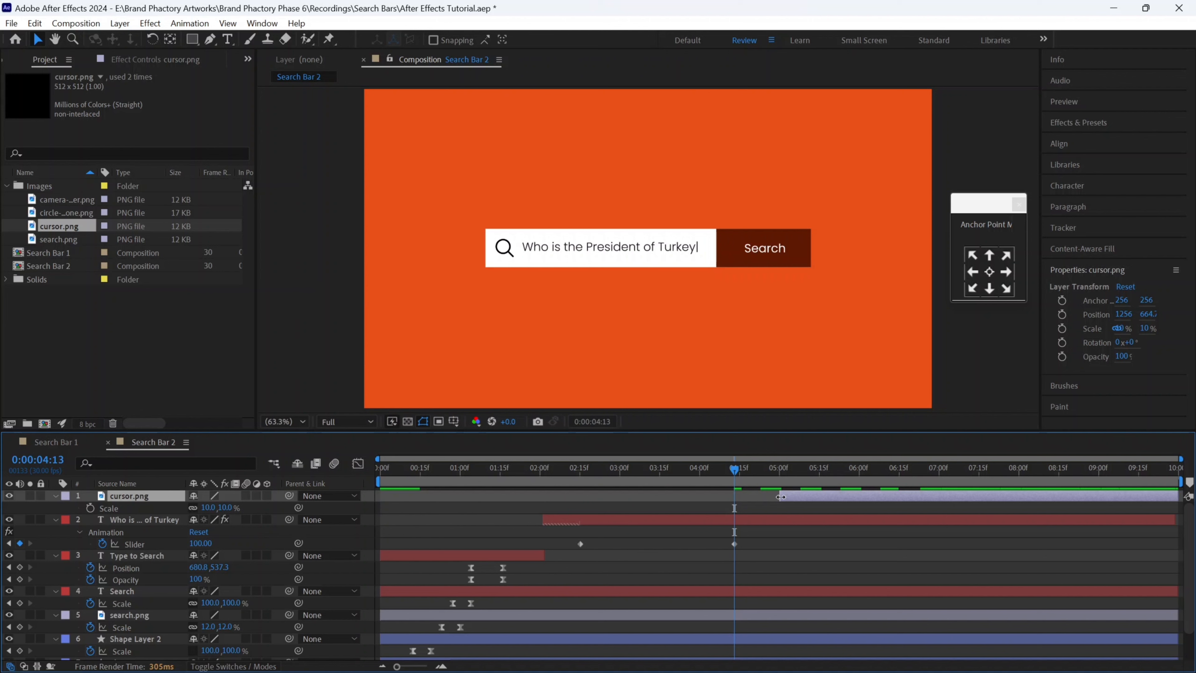
click(814, 476)
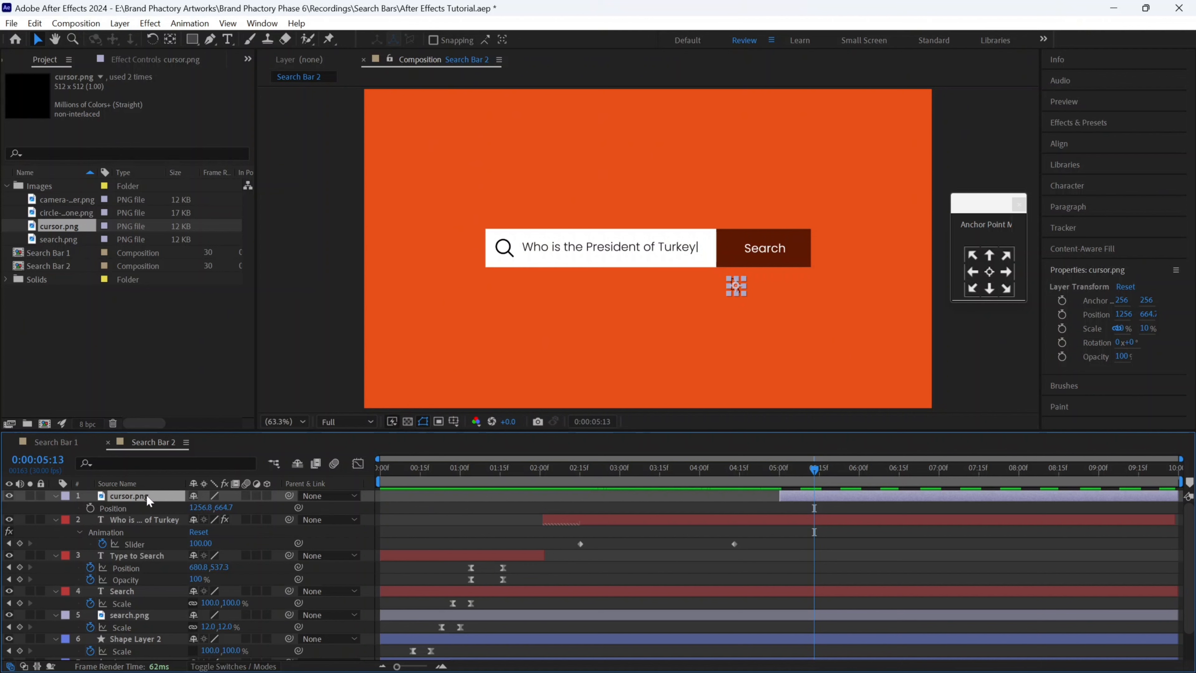
key(p)
click(90, 508)
key(slash)
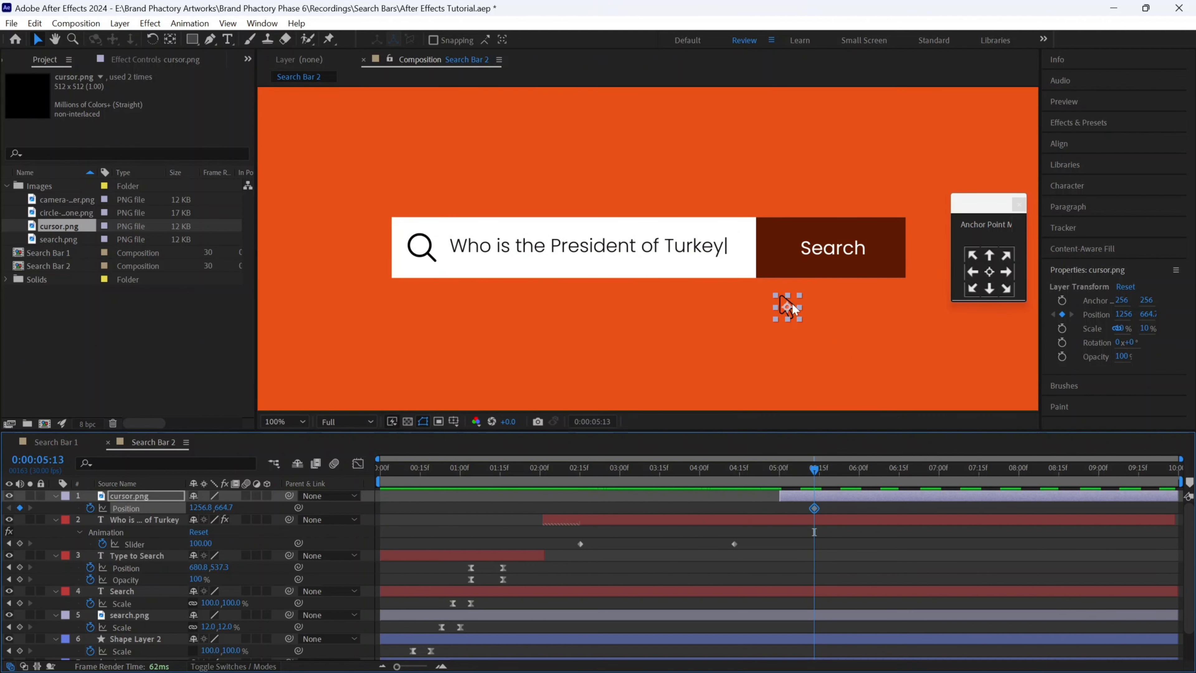
- At 0:00:06:08, keyframe the cursor's position on the Search button, at about 1356, 561
drag(792, 302, 839, 259)
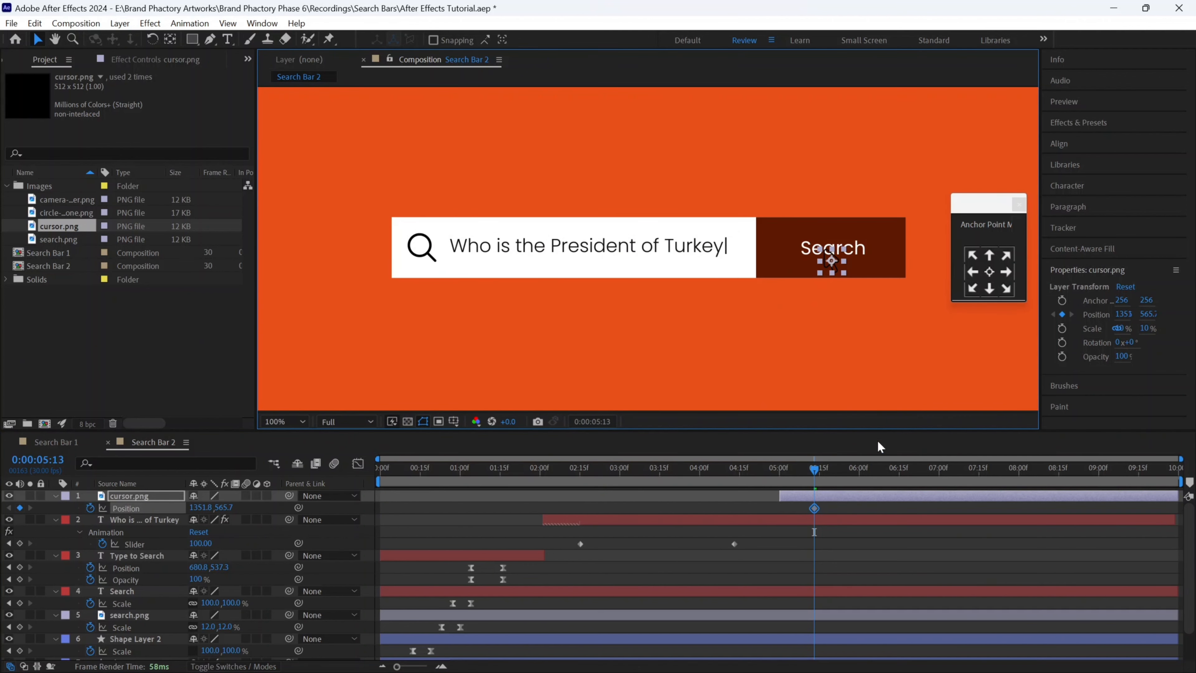
key(ctrl+z)
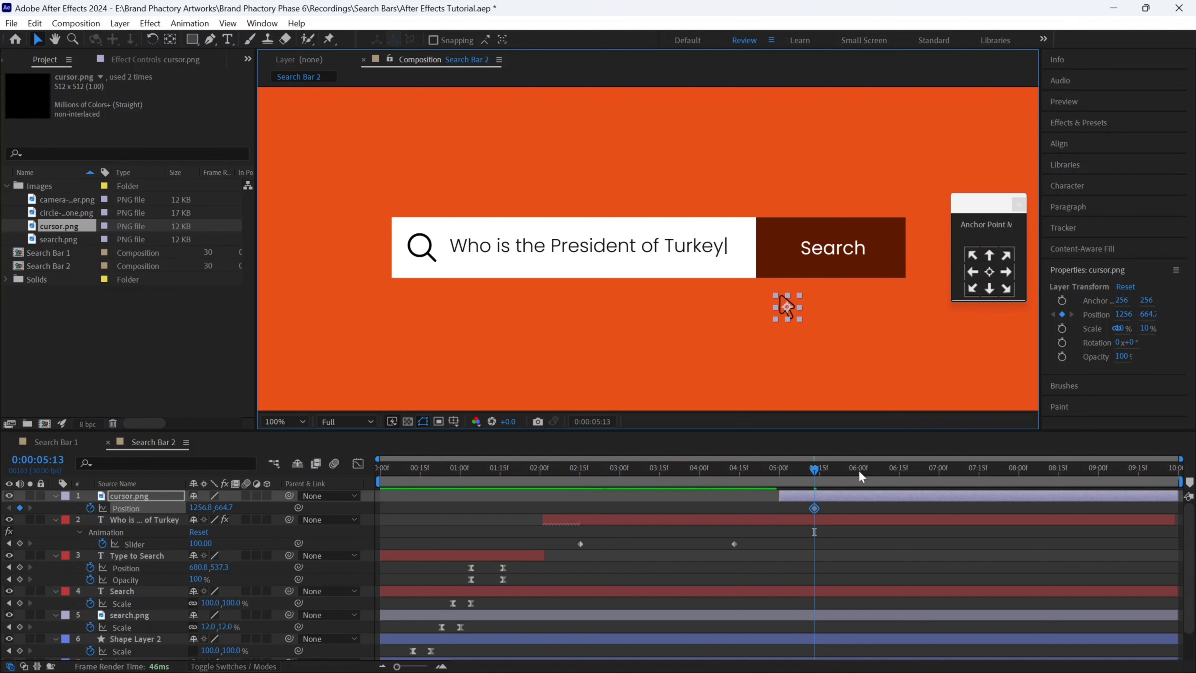
drag(859, 470, 879, 469)
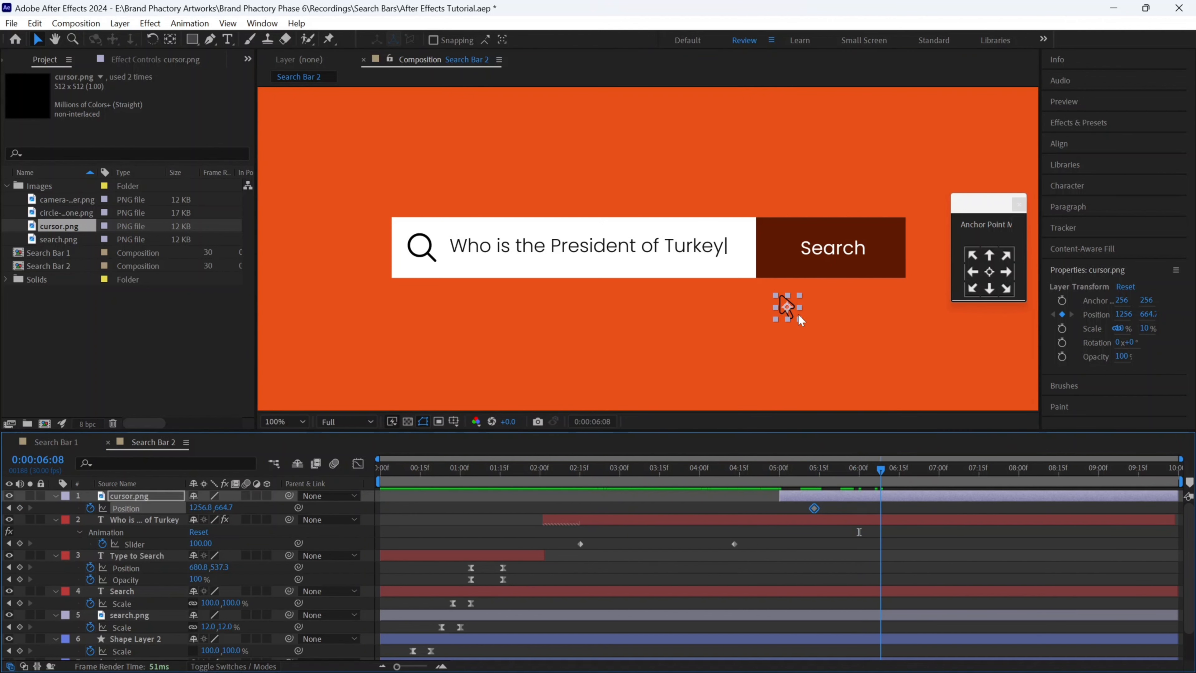
drag(784, 303, 831, 254)
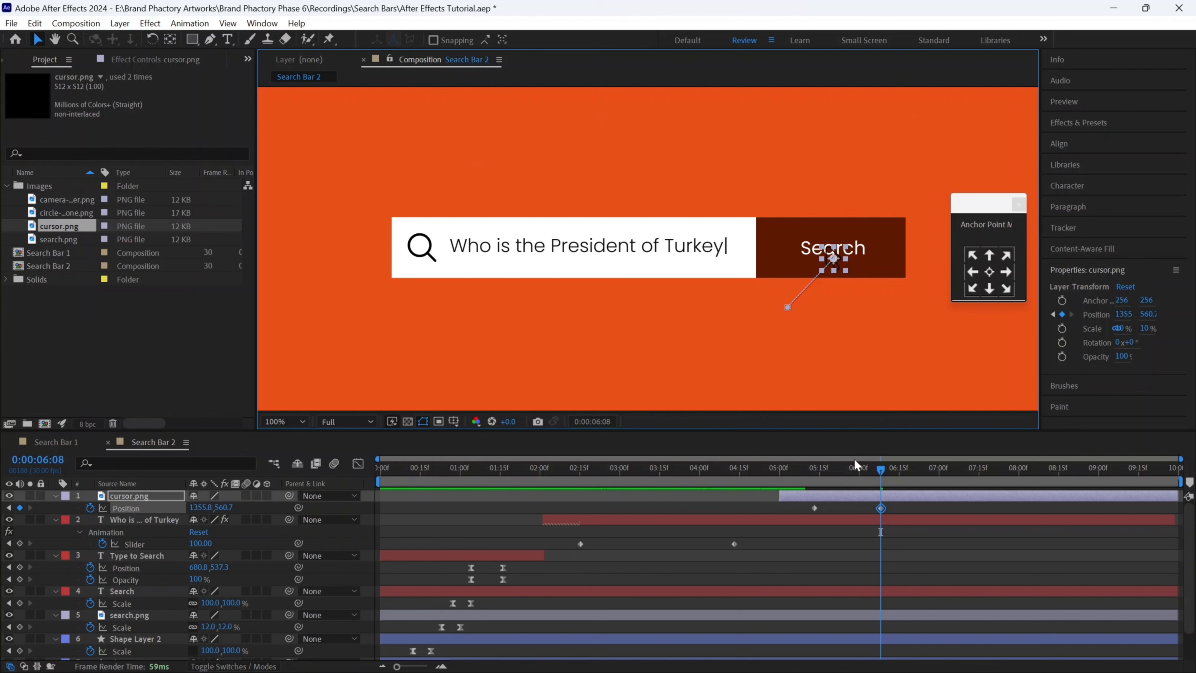
- Keyframe the cursor's current scale at 0:00:06:08 and set it to 8% at 0:00:06:13
key(alt+shift+s)
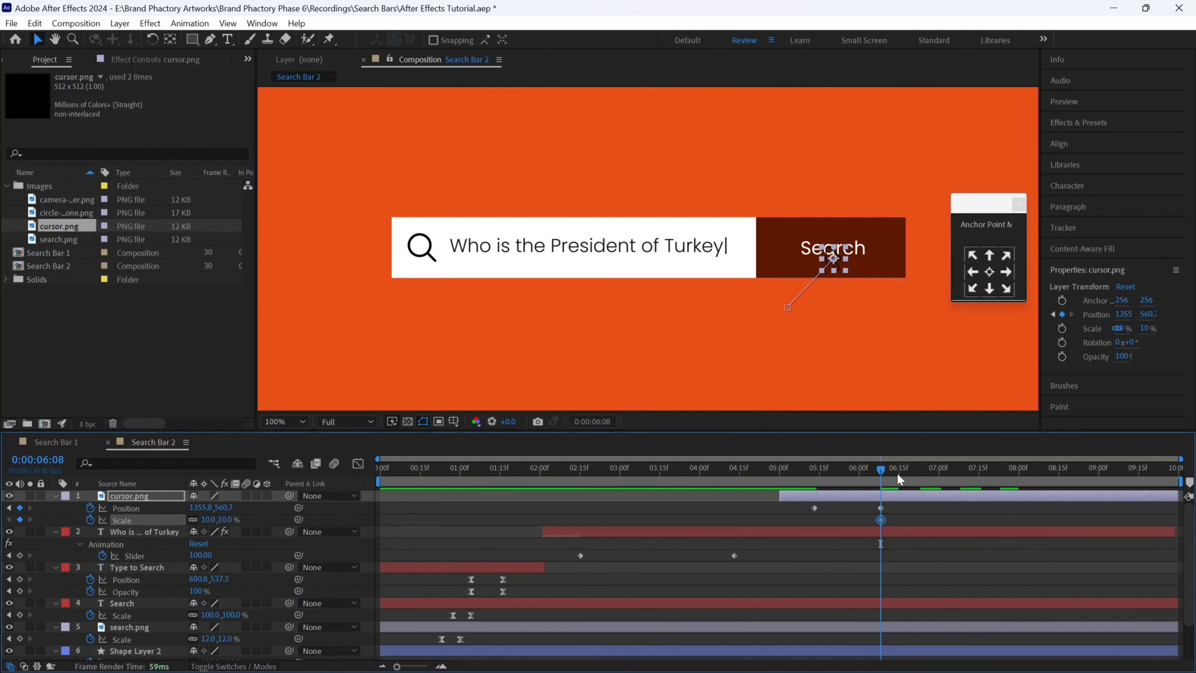
click(893, 473)
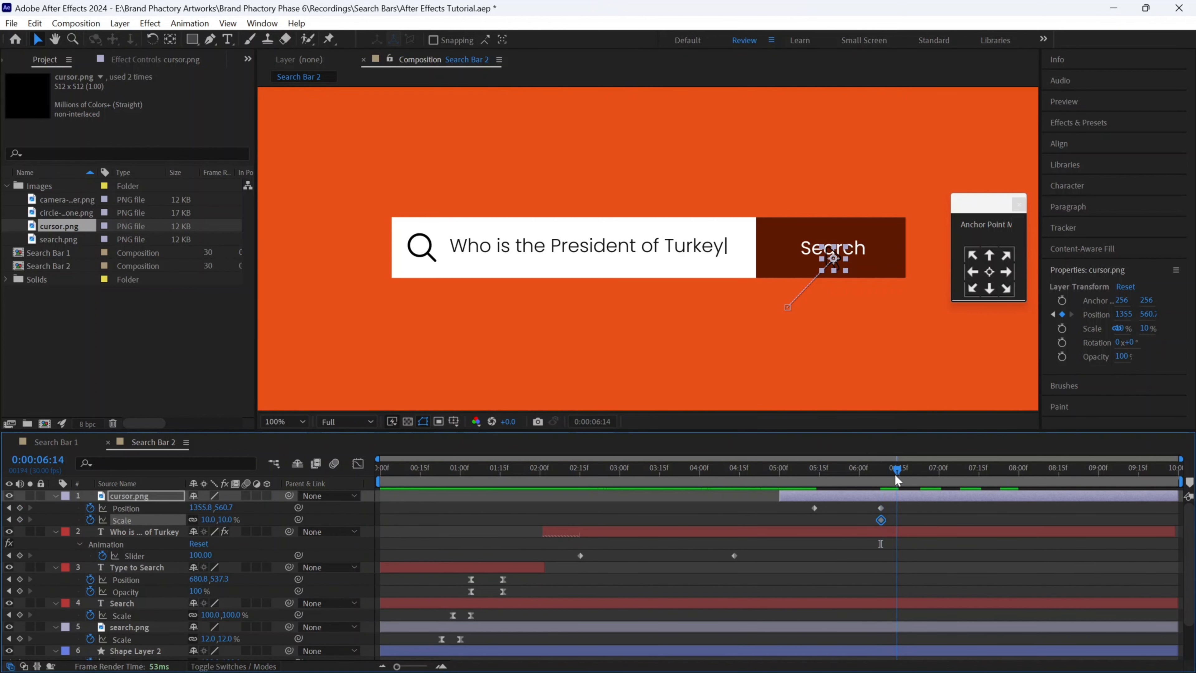
click(212, 519)
text(8)
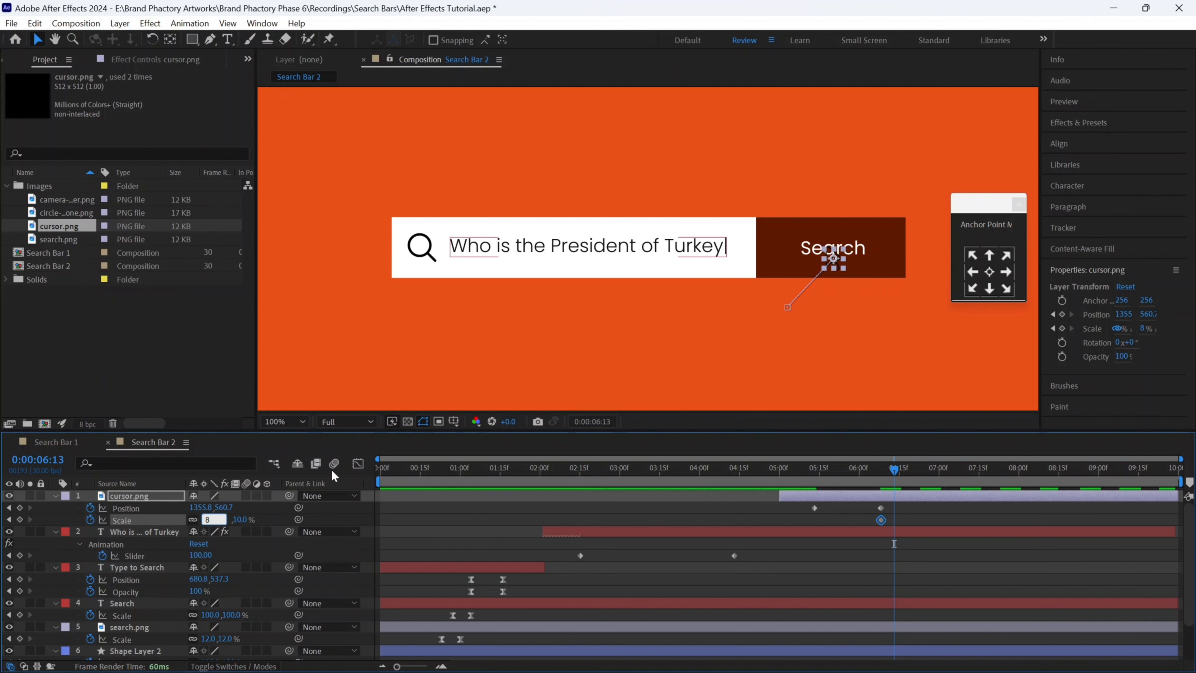
key(Return)
- Set the cursor's scale back to 10% at 0:00:06:18
click(905, 473)
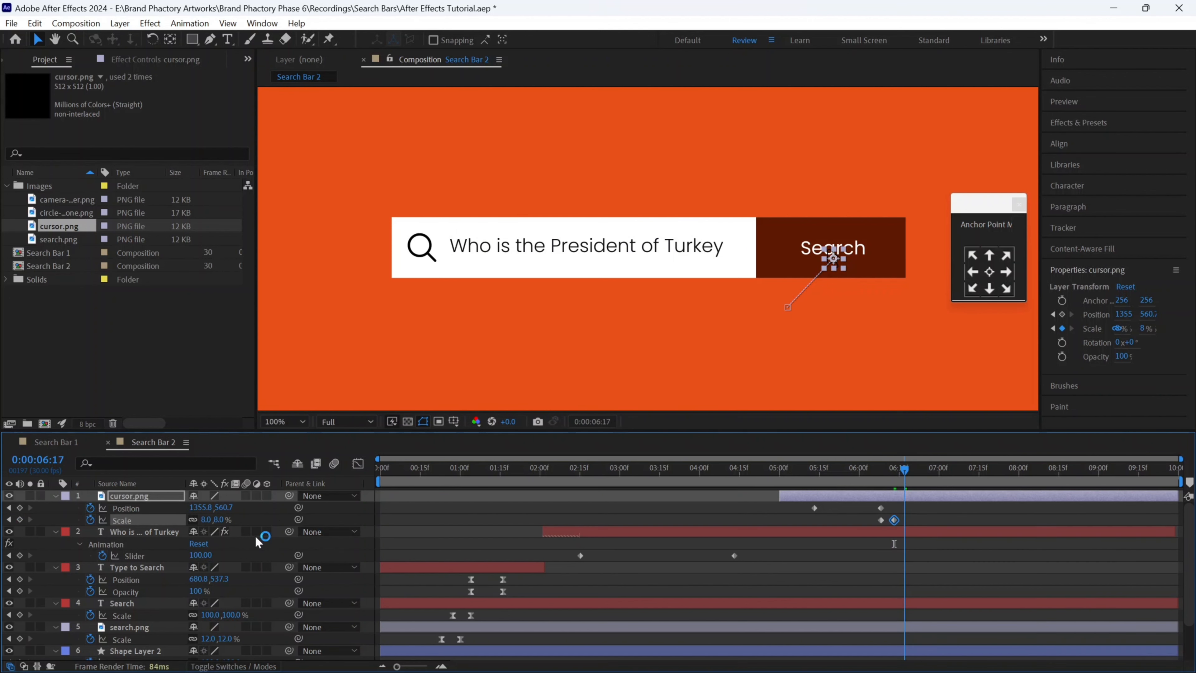
click(210, 519)
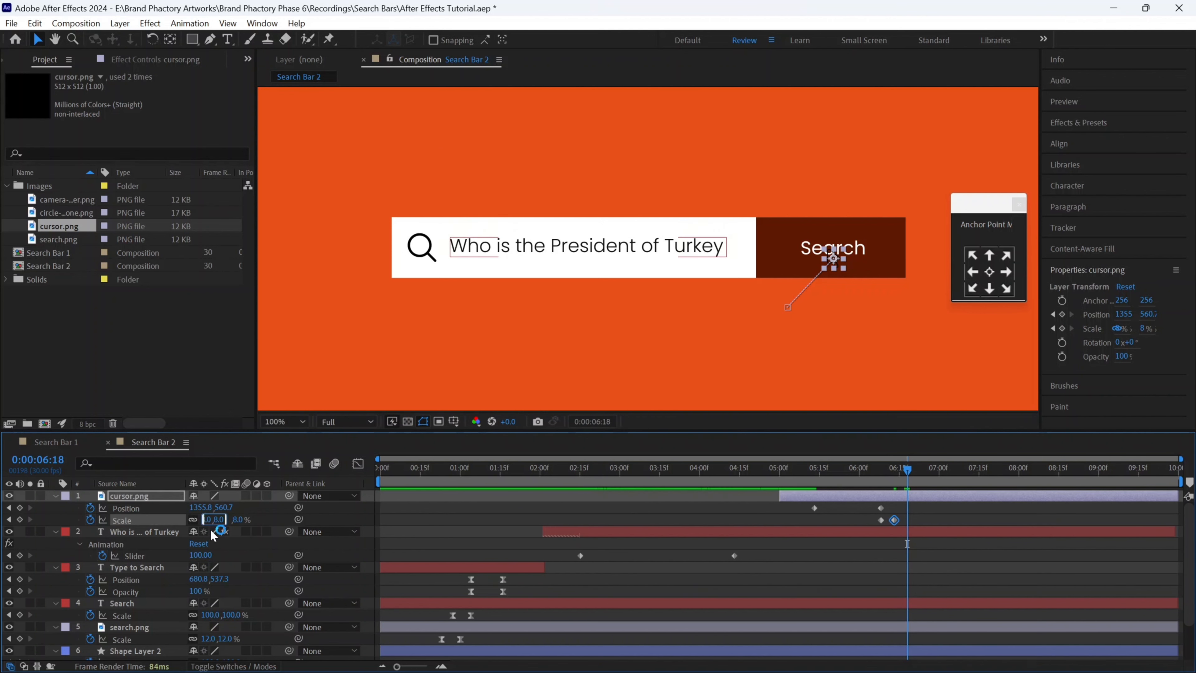
text(10)
key(Return)
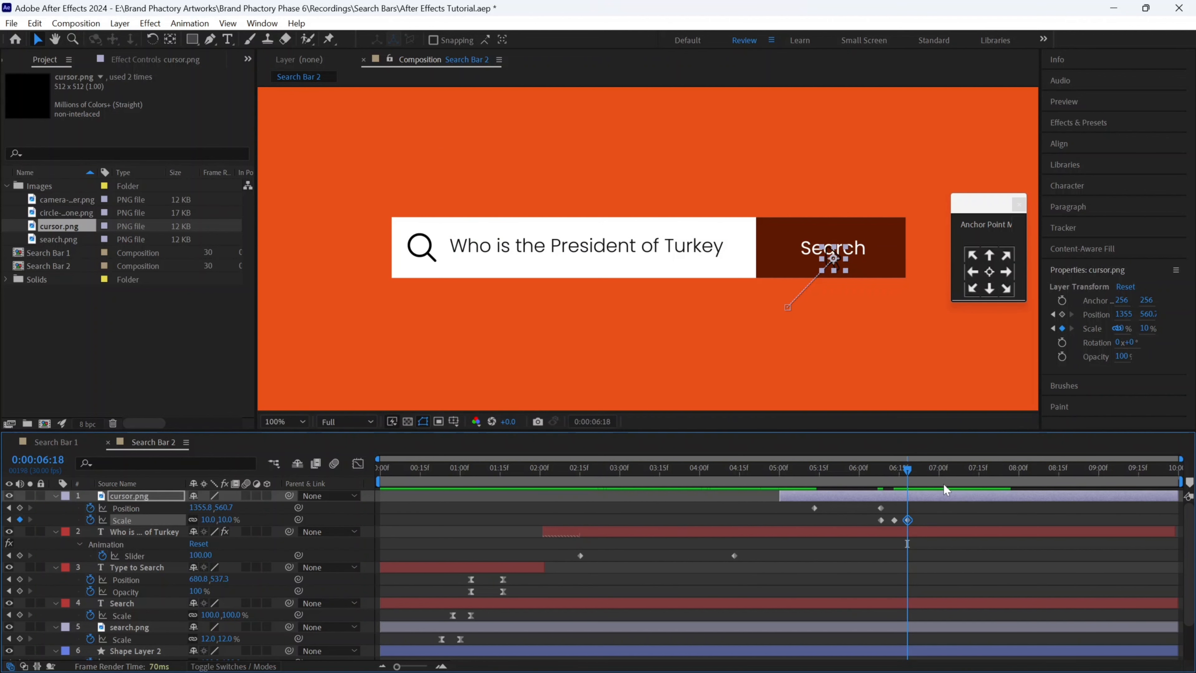
- Hold the cursor's position with a keyframe at 0:00:06:24, and move it below the Search button to about 1404, 705 at 0:00:07:12
click(923, 475)
key(alt+shift+p)
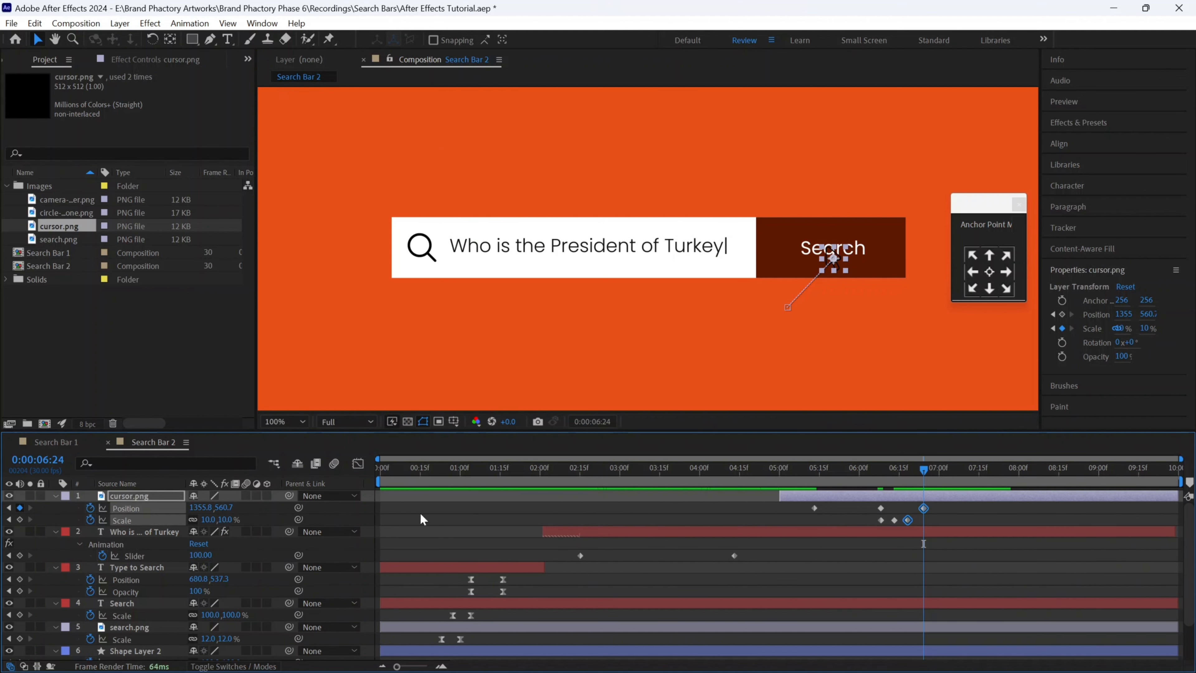
click(971, 476)
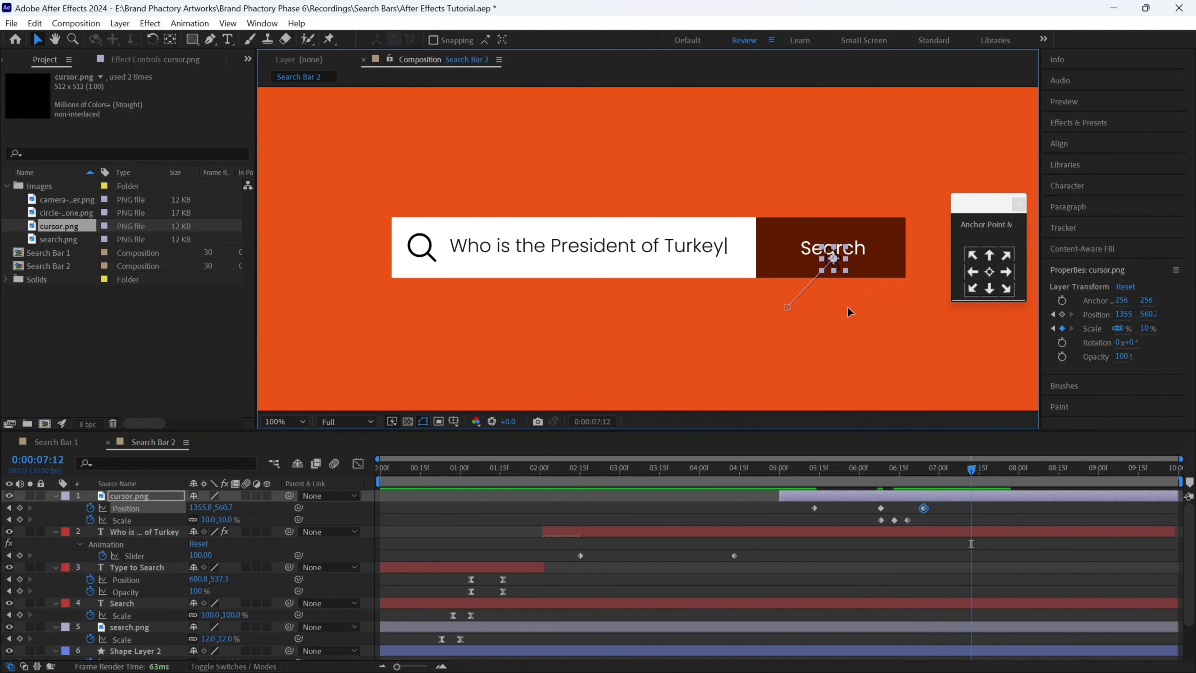
drag(831, 257, 854, 324)
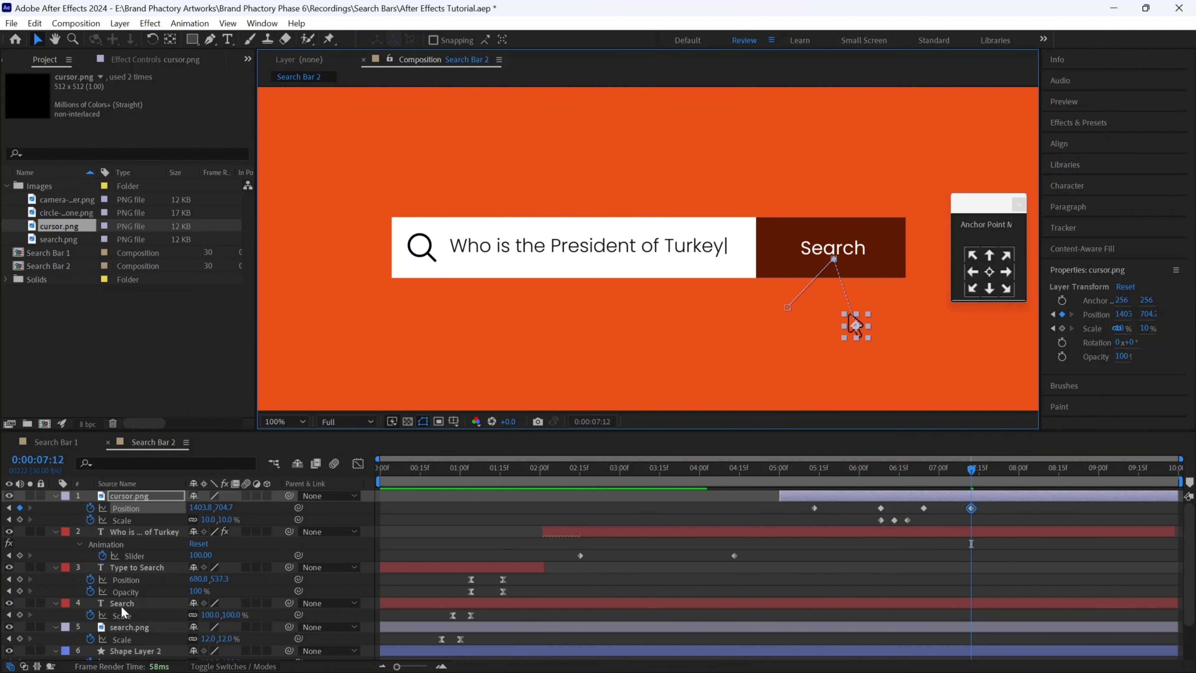
- Add a Scale keyframe to the Search text layer at 0:00:06:13, keeping its current scale
key(KP_4)
click(893, 472)
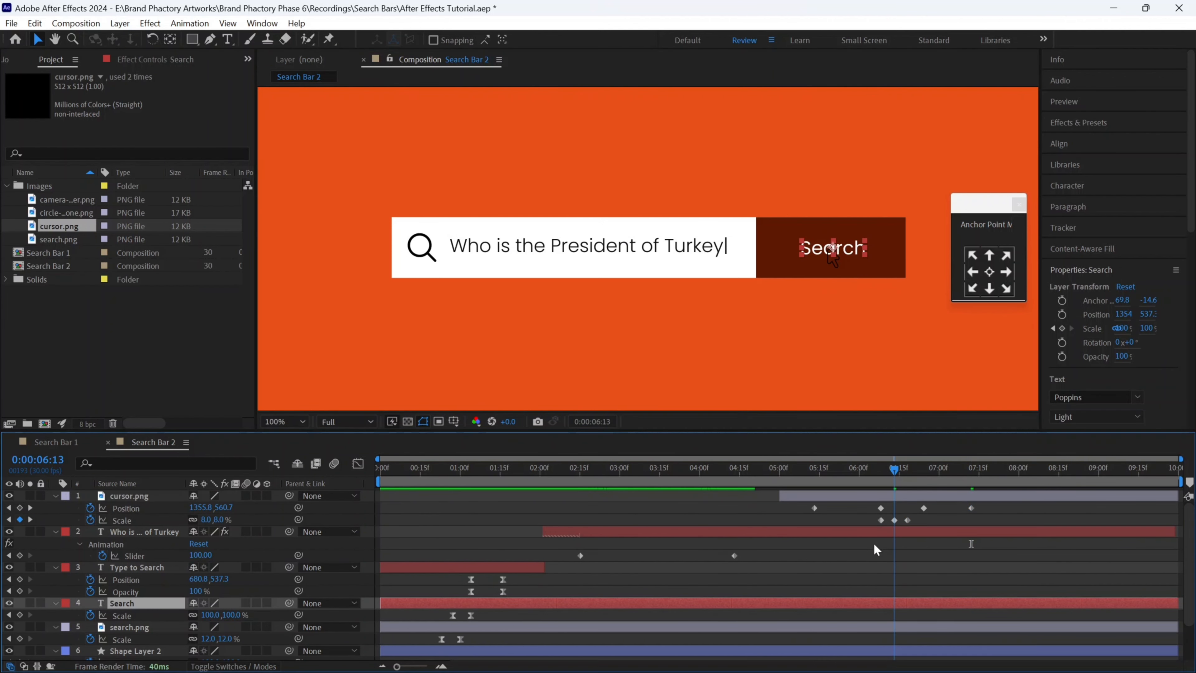
click(19, 614)
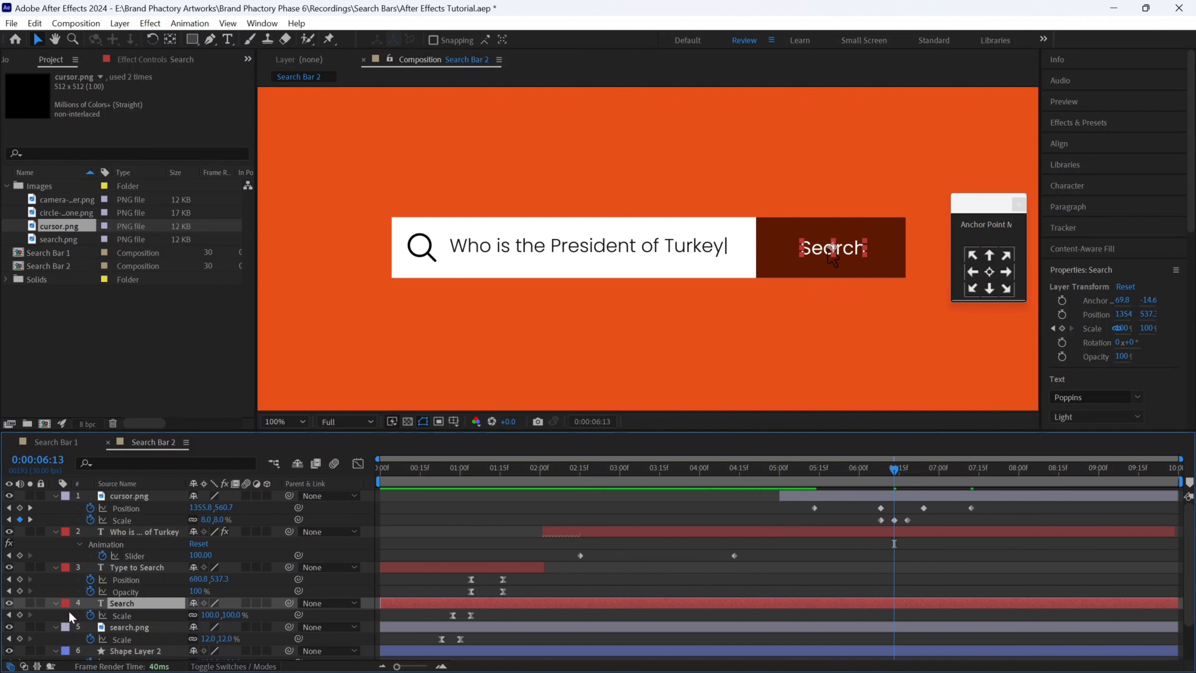
- Set the Search text layer's scale to 80% at 0:00:06:14
click(899, 472)
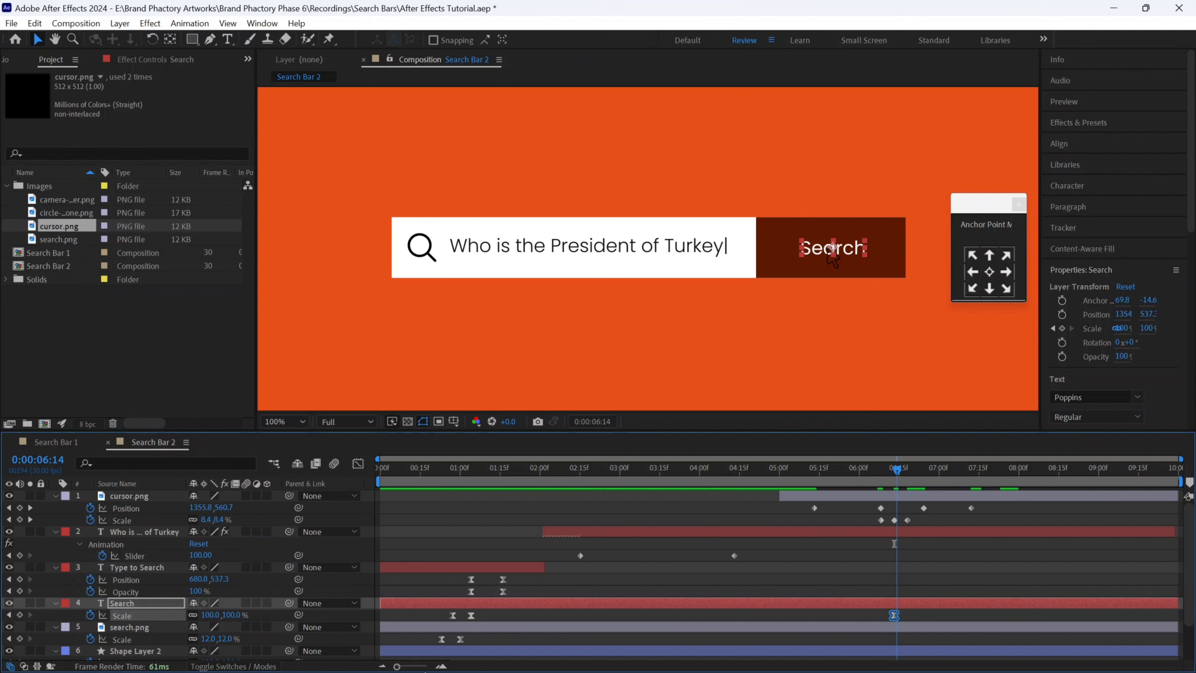
click(442, 666)
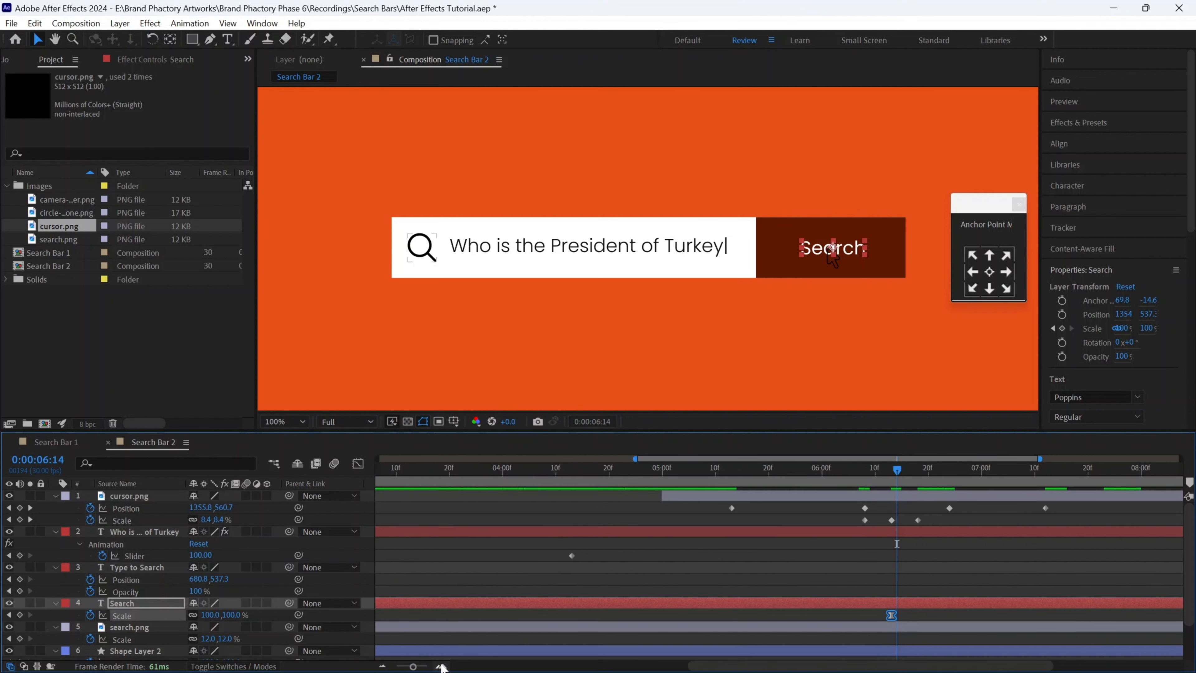
click(442, 666)
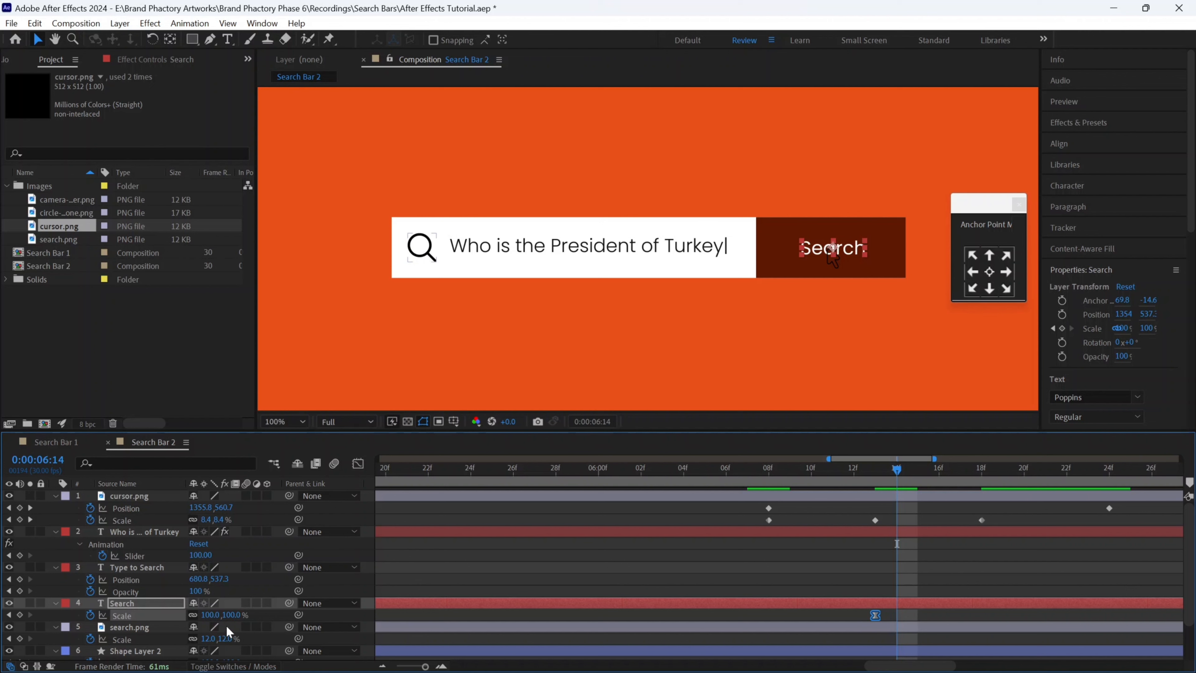
click(211, 614)
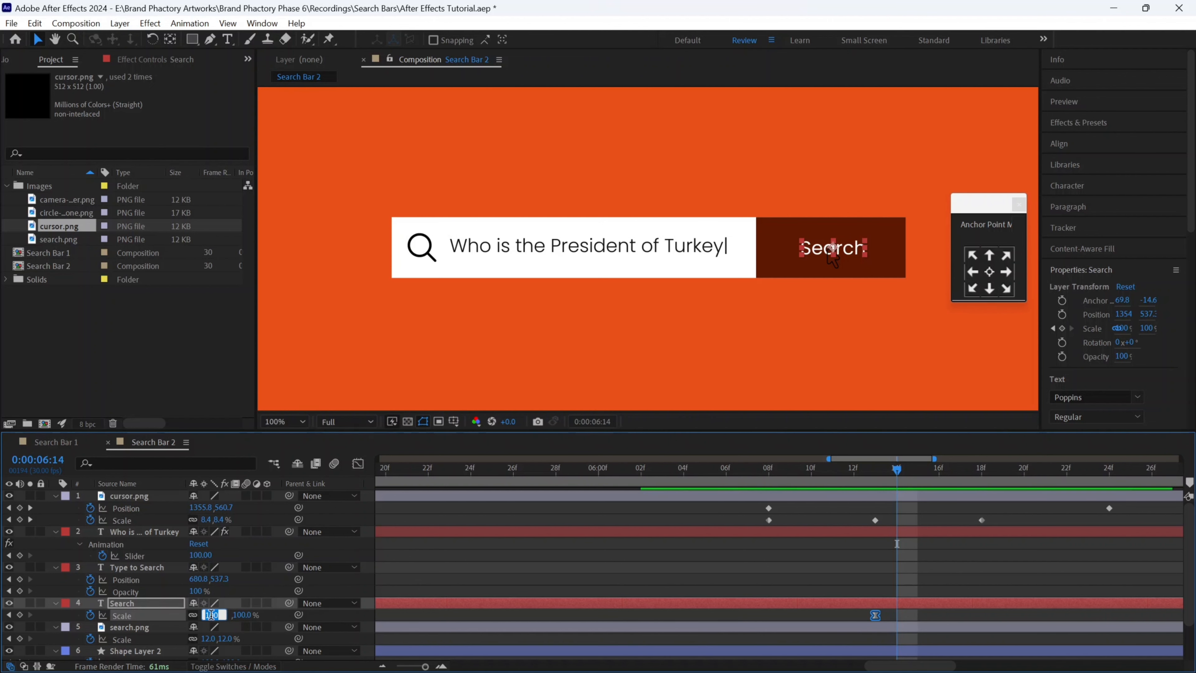
text(80)
key(Return)
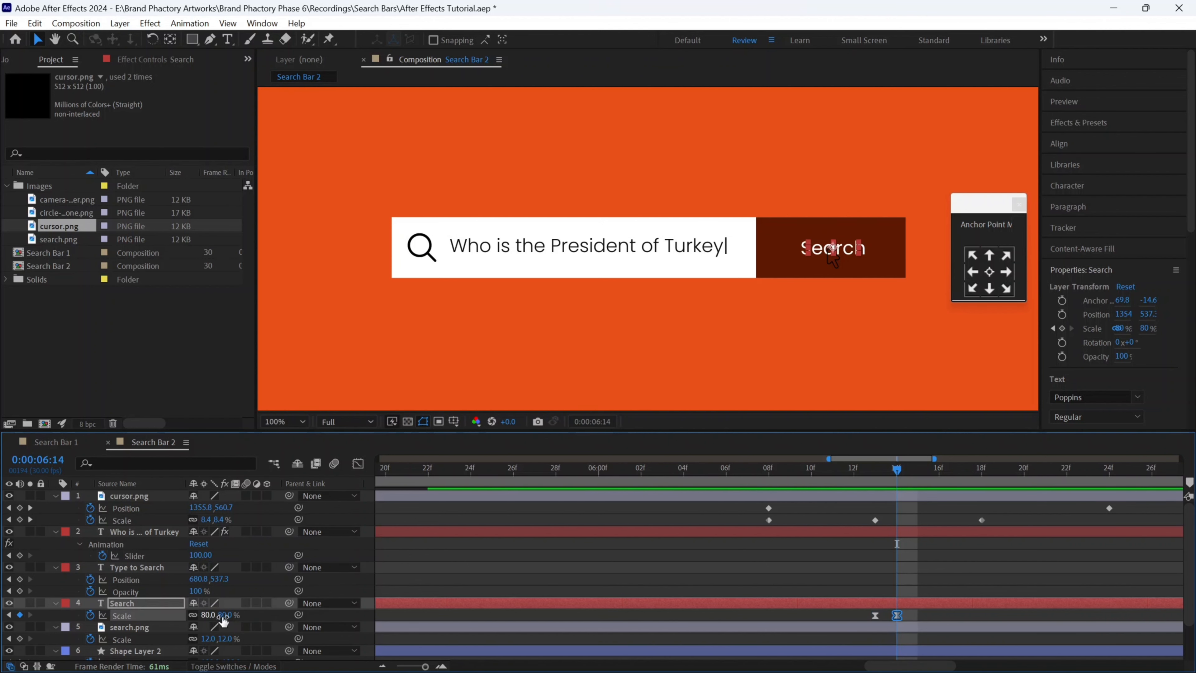
- Set the Search text layer's scale to 100% at 0:00:06:15
click(916, 474)
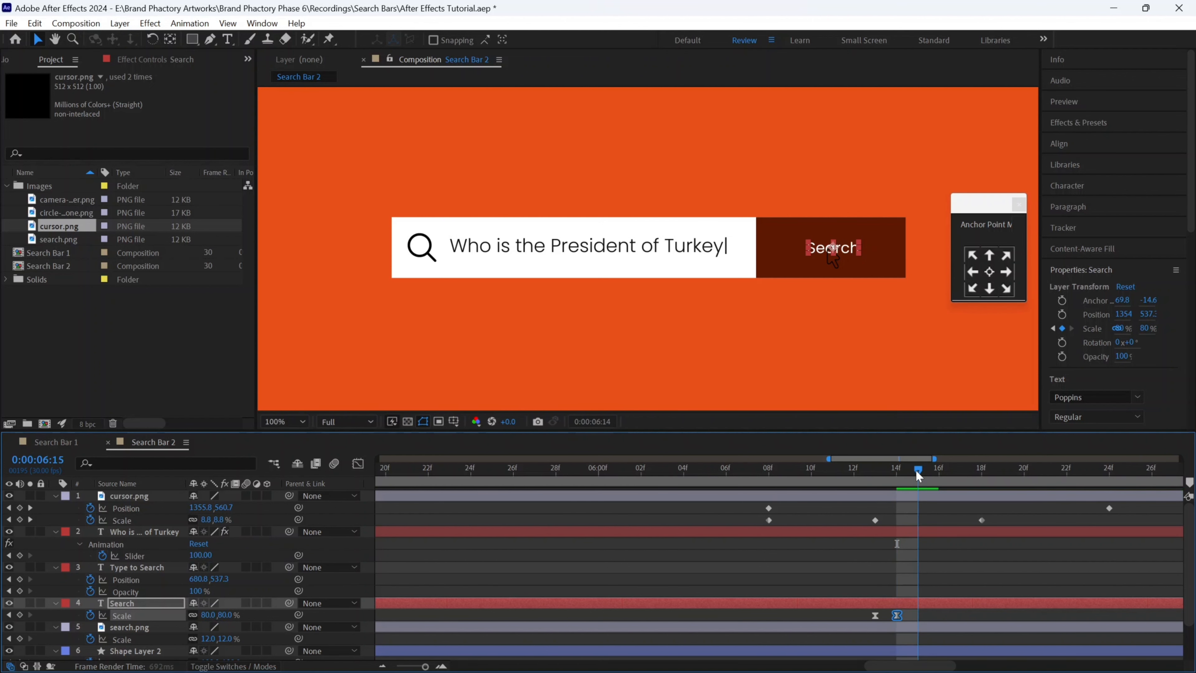
click(208, 615)
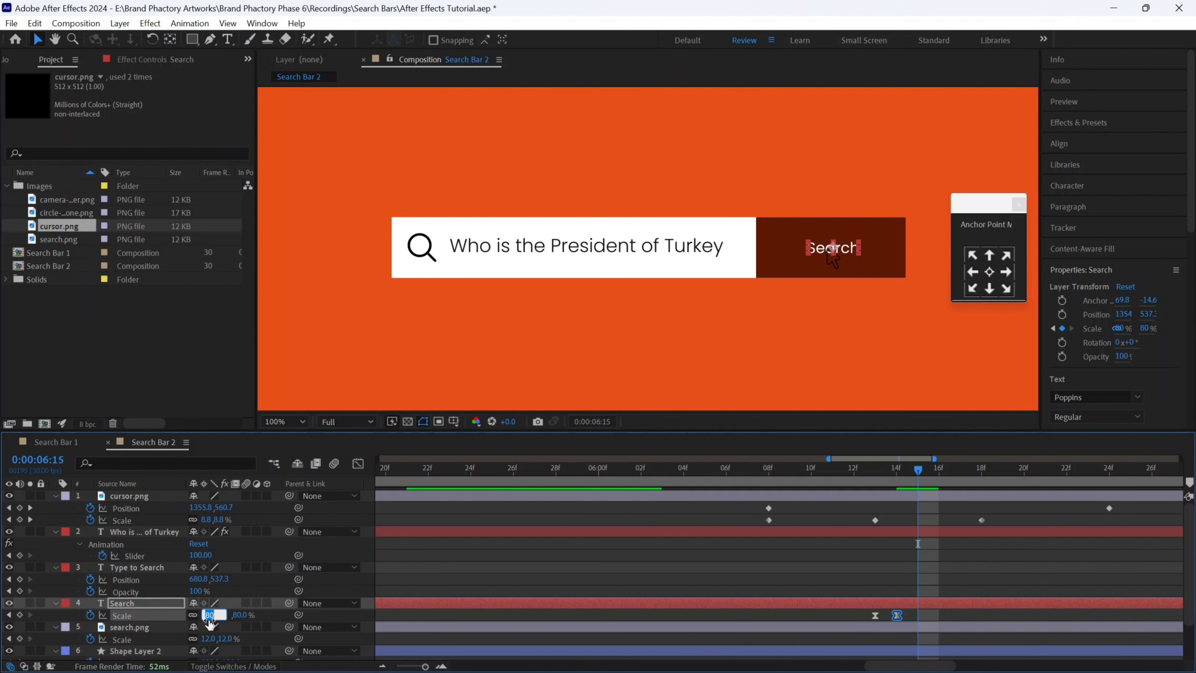
text(100)
key(Return)
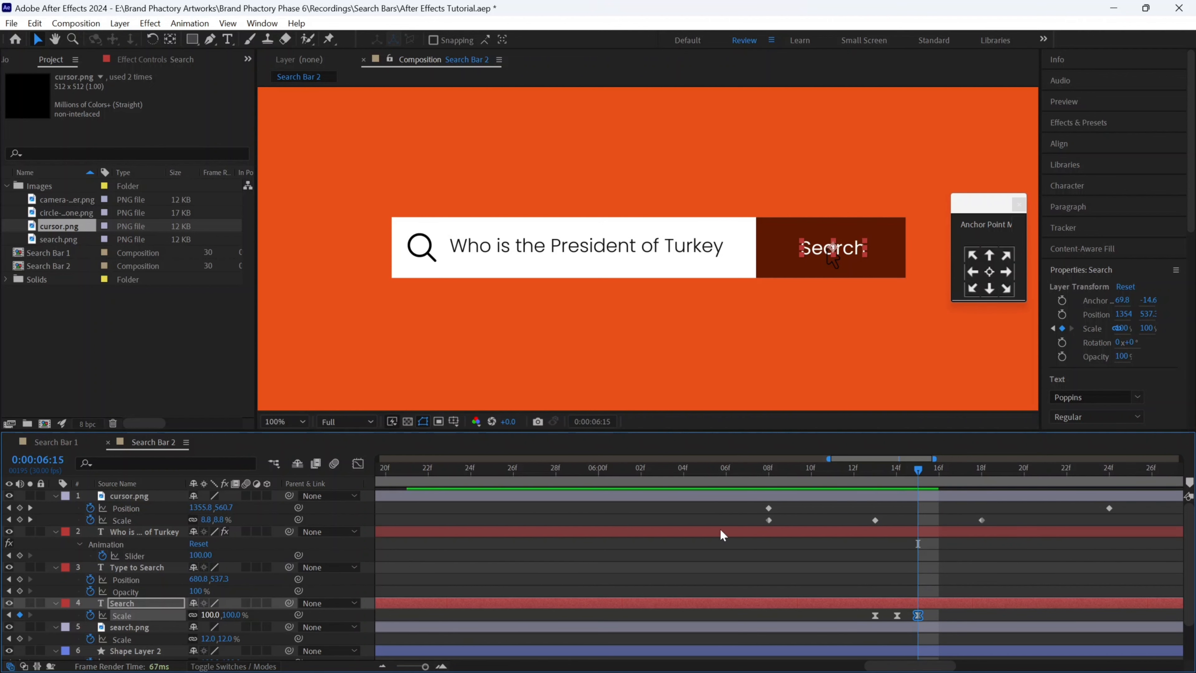
- Preview the cursor's click animation on the Search button from 0:00:06:12
click(853, 477)
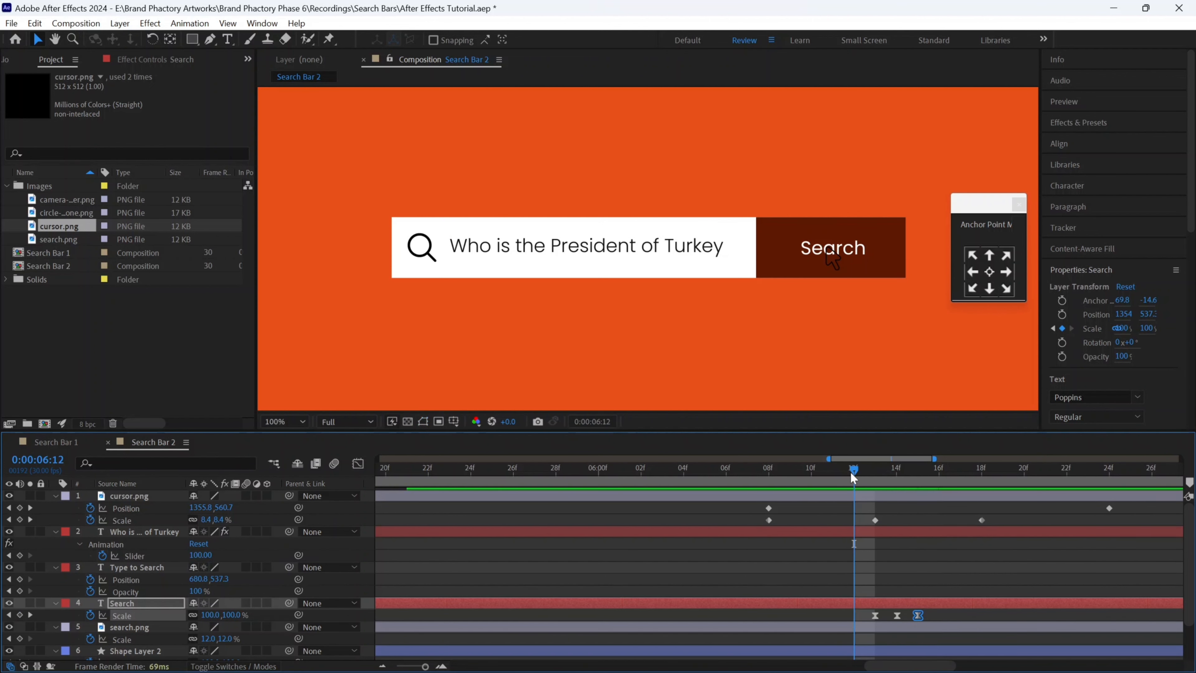
key(space)
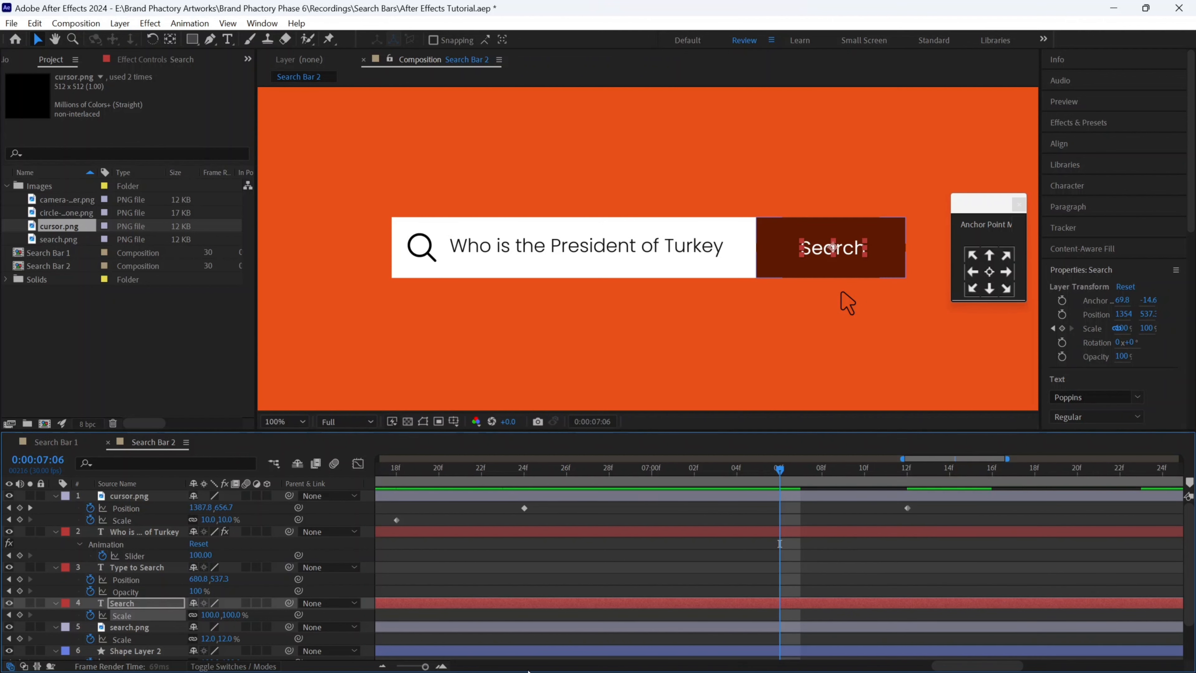
click(381, 666)
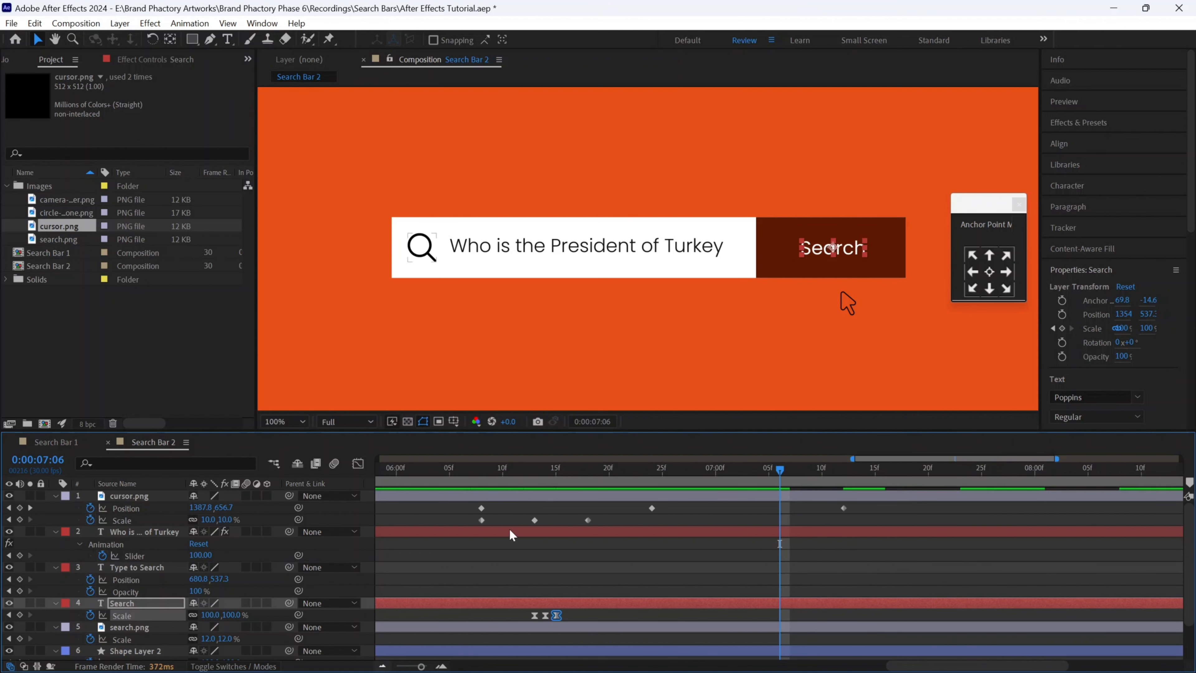
scroll(534, 559, down, 1)
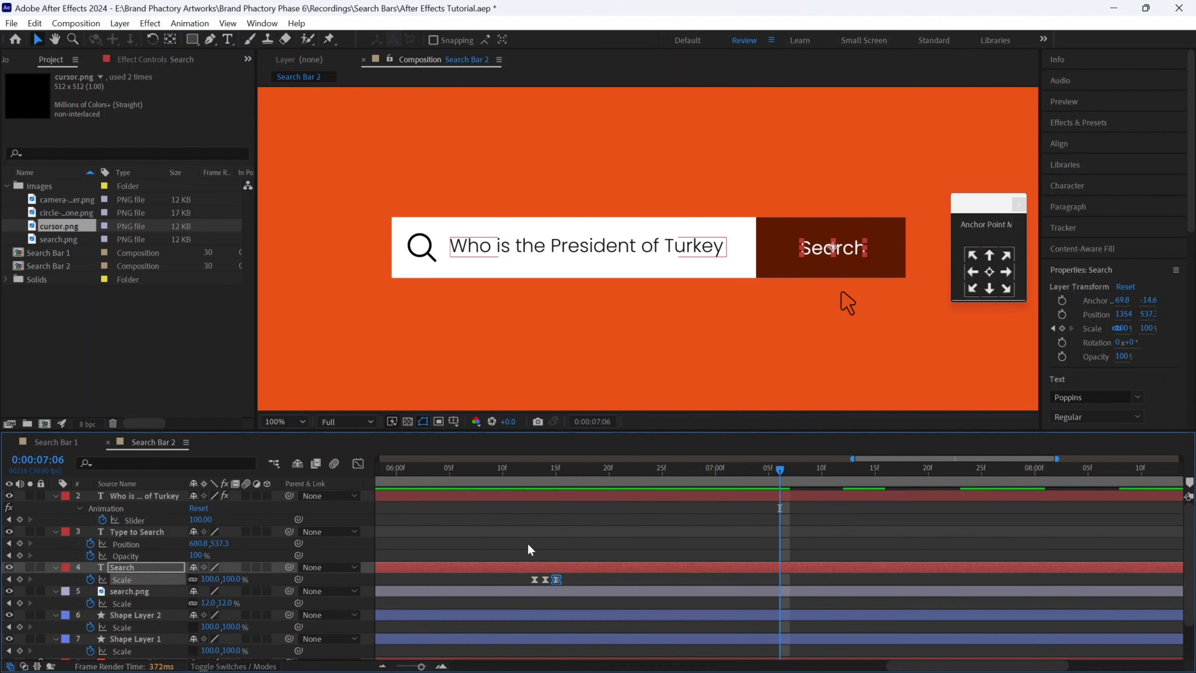
- Add a fill Color keyframe to the Search button's rectangle on Shape Layer 2 at 0:00:06:14, keeping its current color
click(519, 615)
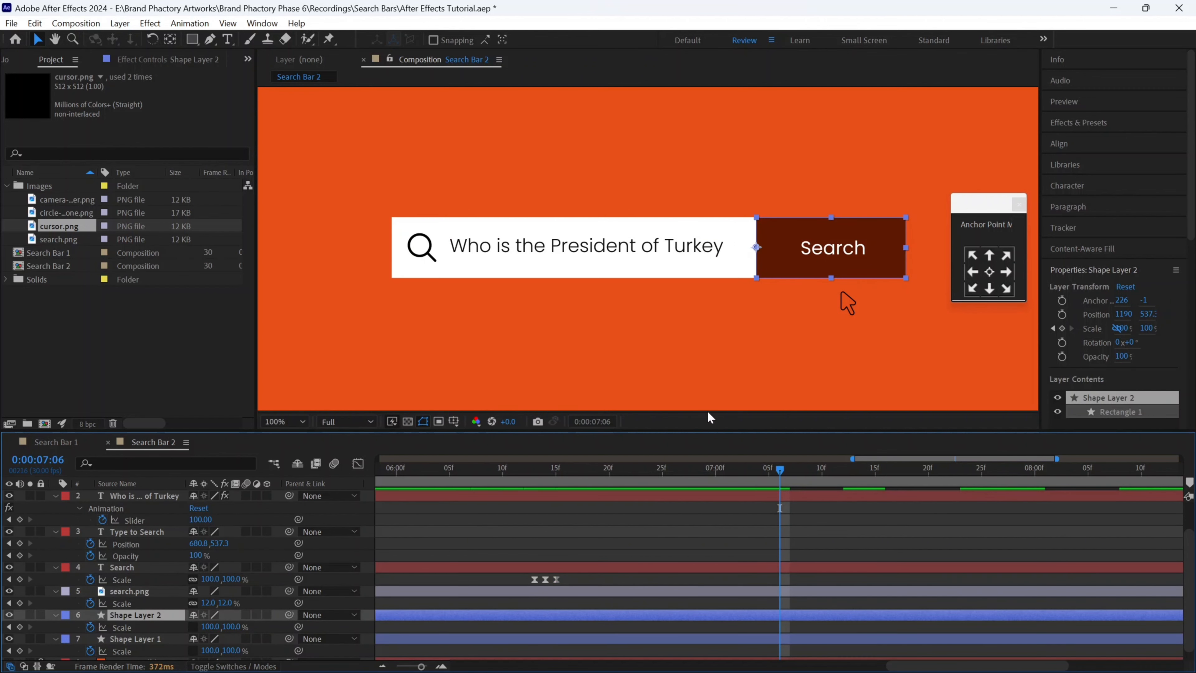
drag(549, 472, 538, 472)
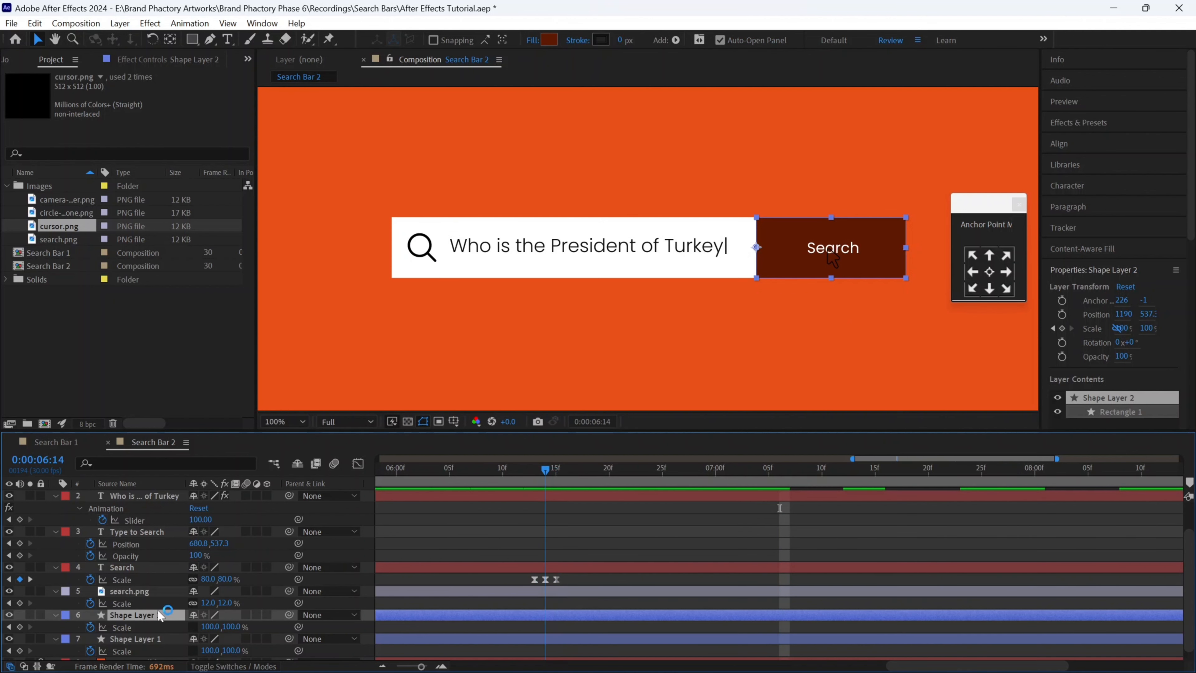
click(55, 615)
scroll(107, 621, down, 3)
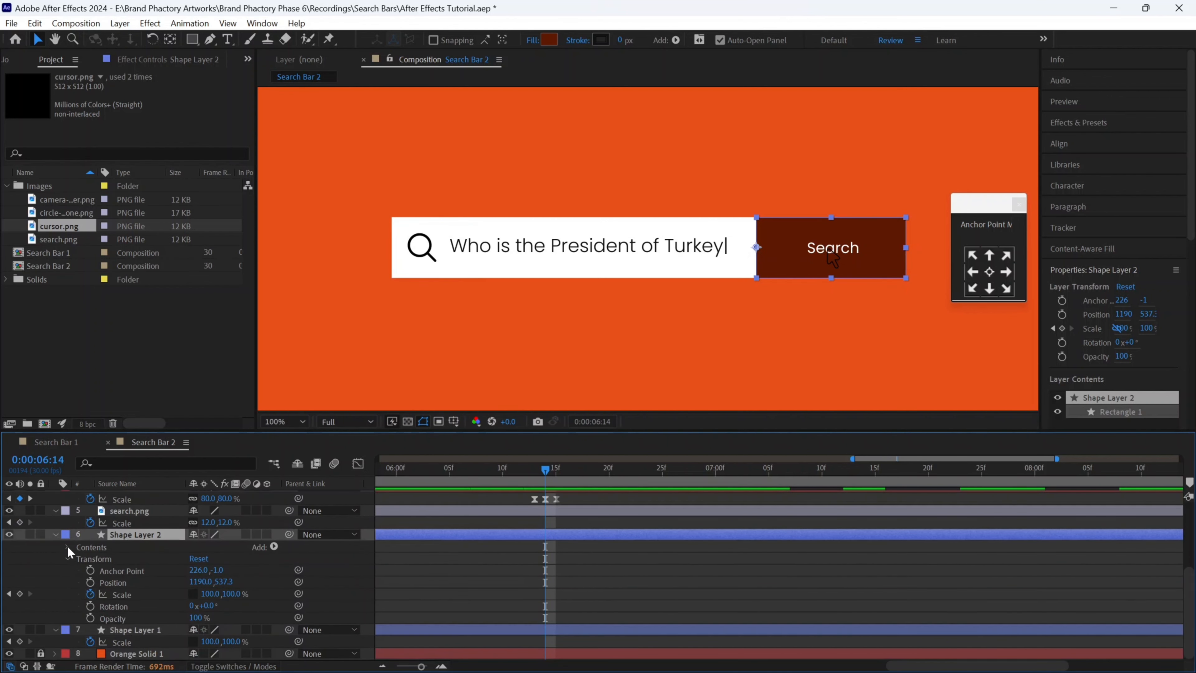
click(68, 547)
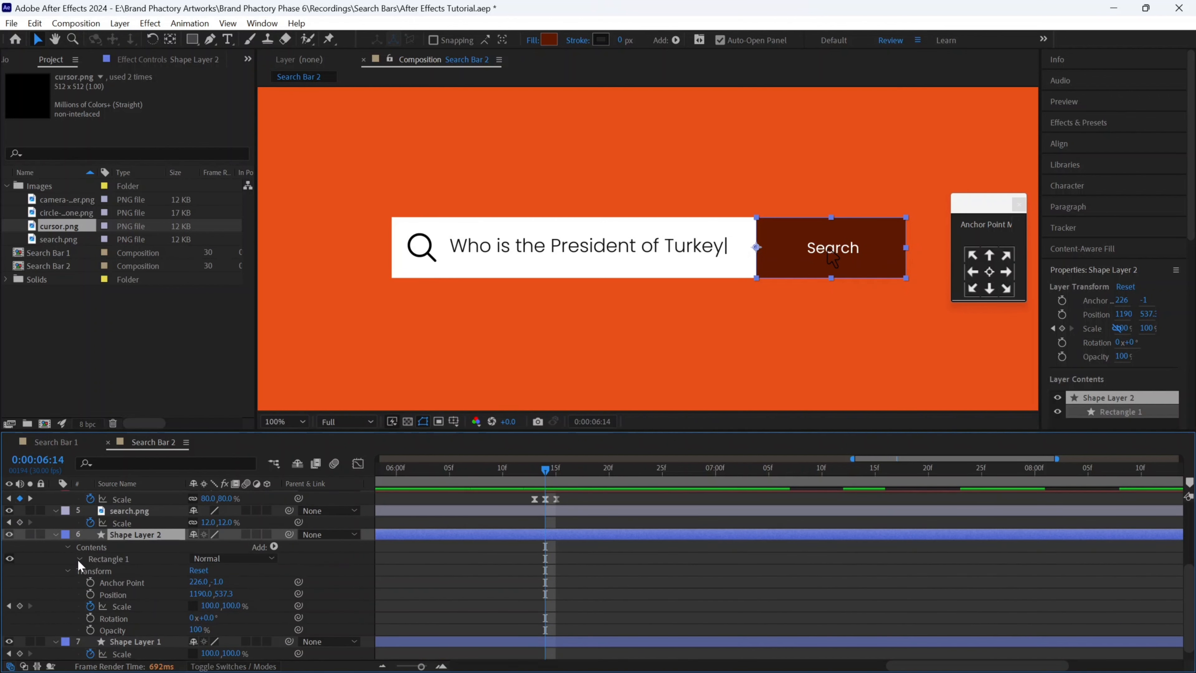
click(78, 560)
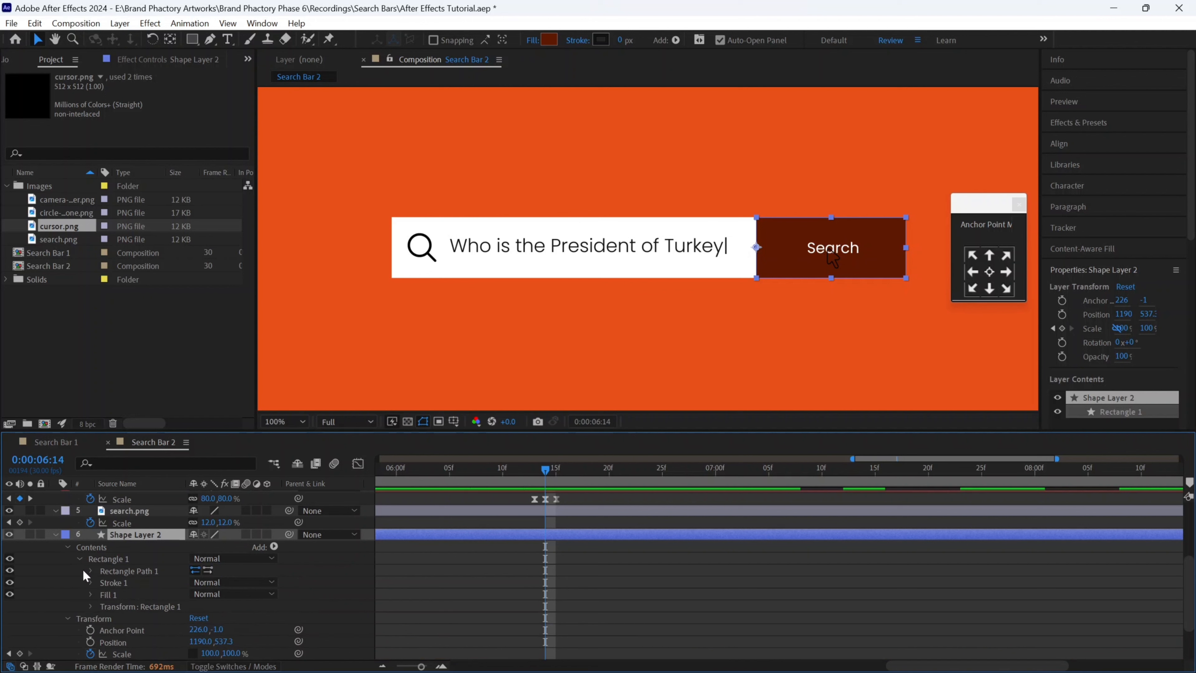
click(91, 594)
click(114, 629)
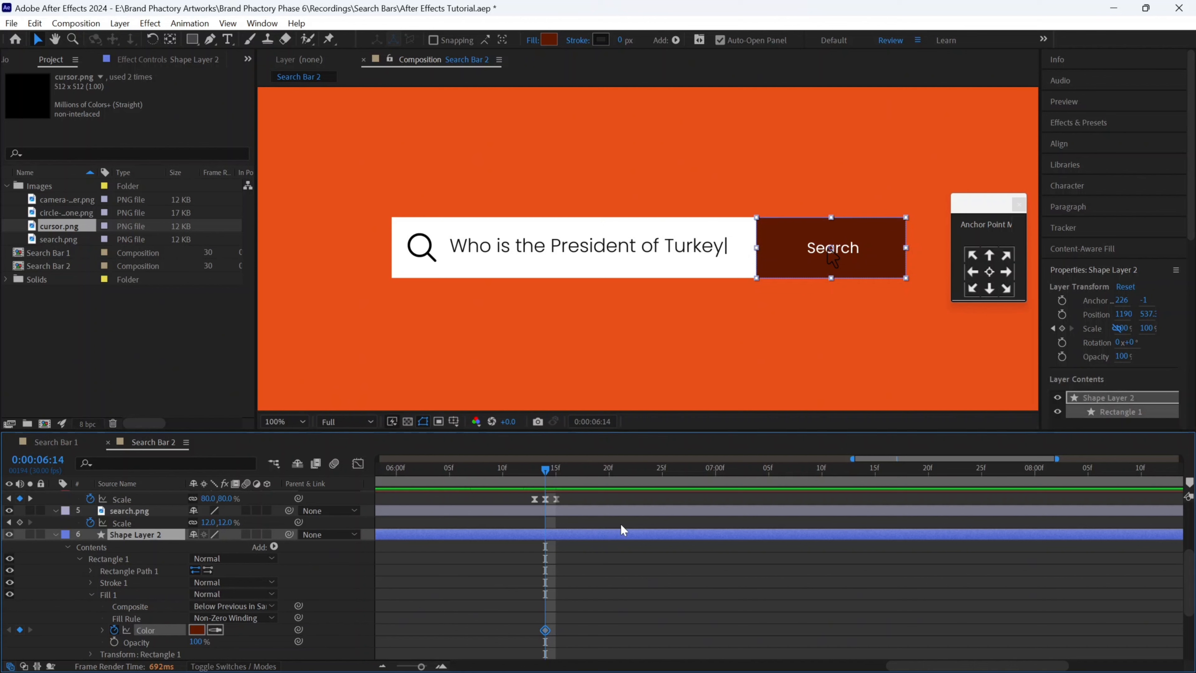
- Set the Search button rectangle's fill color to 952600 at 0:00:06:15
click(553, 471)
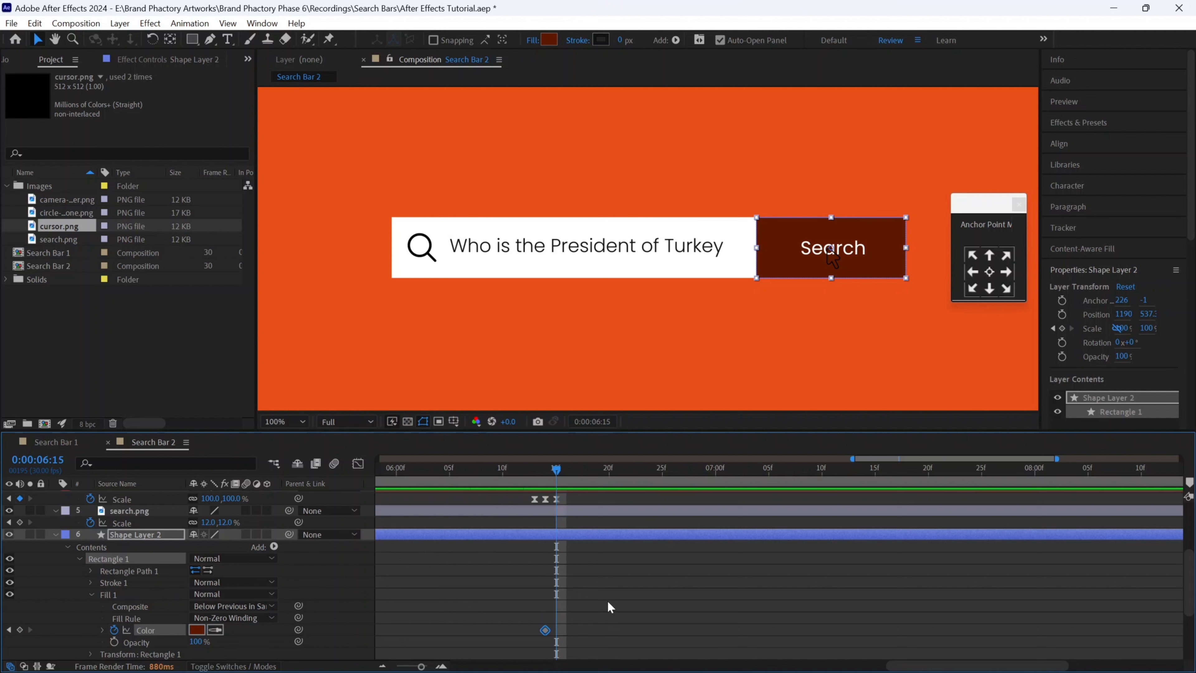
click(197, 630)
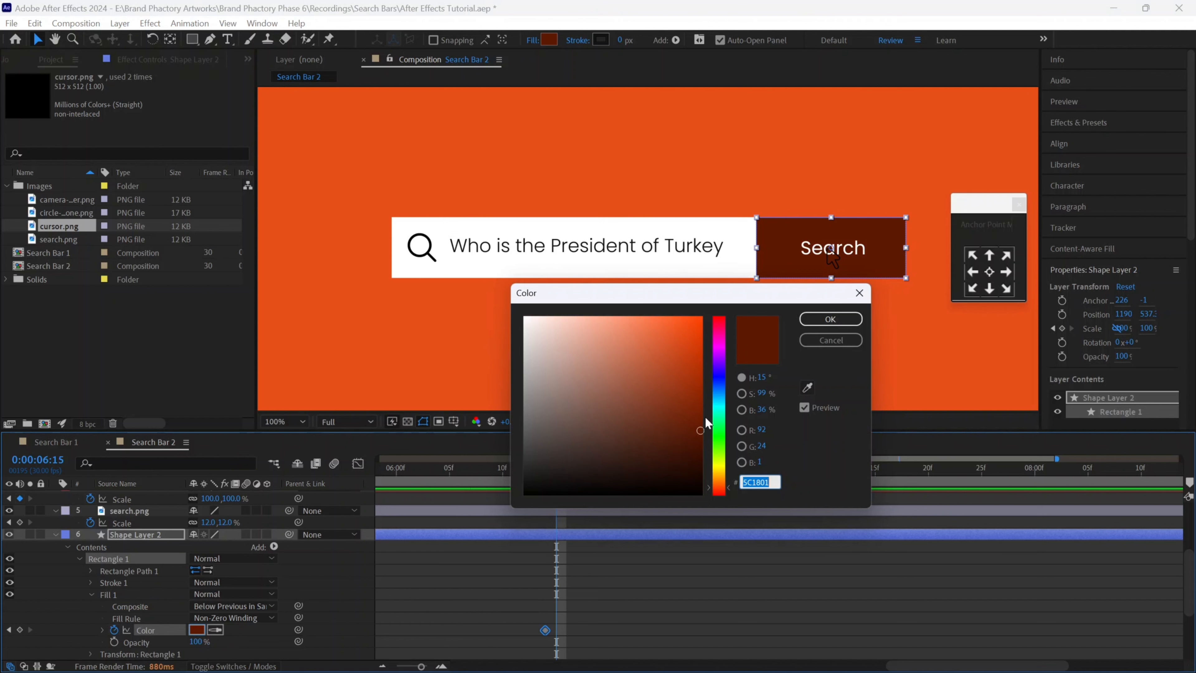
drag(695, 425, 700, 389)
click(829, 319)
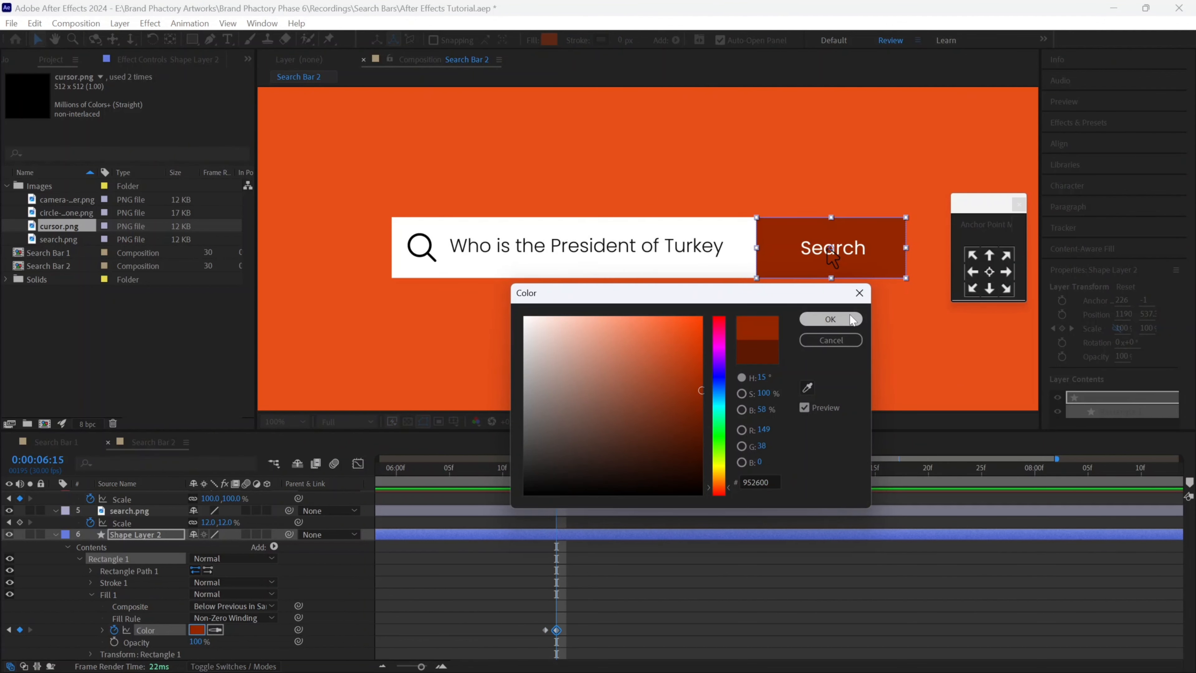
- Review the whole Search Bar 2 animation from the start of its timeline
click(382, 665)
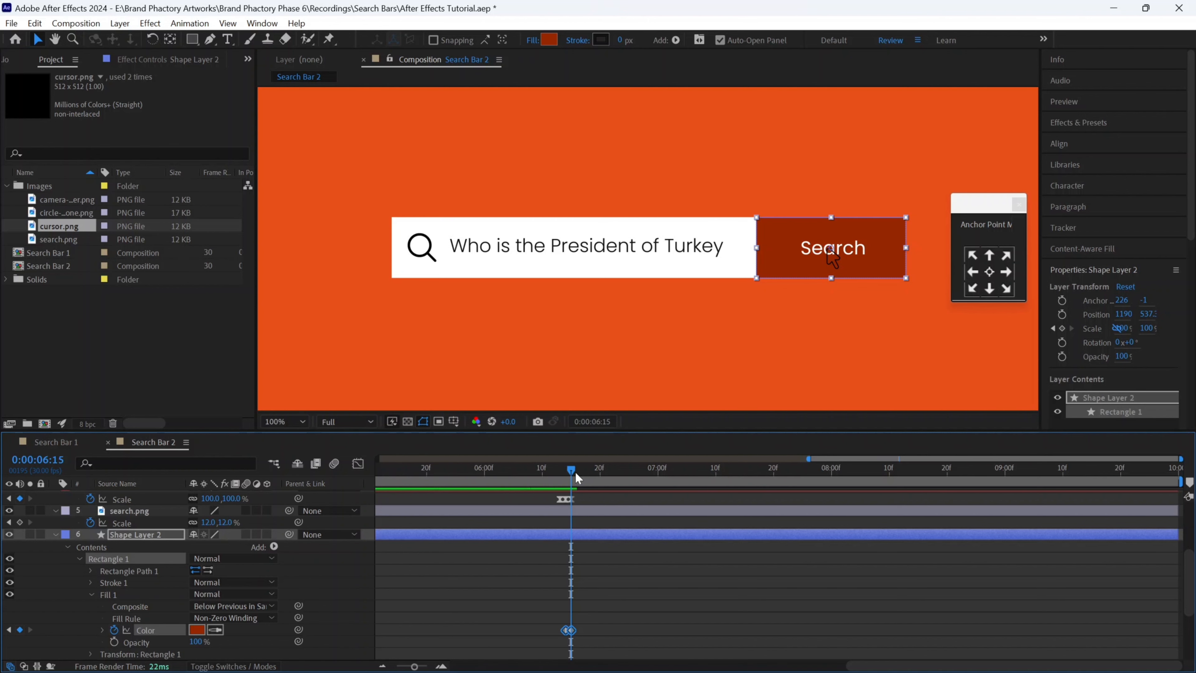
drag(414, 666, 397, 666)
click(378, 470)
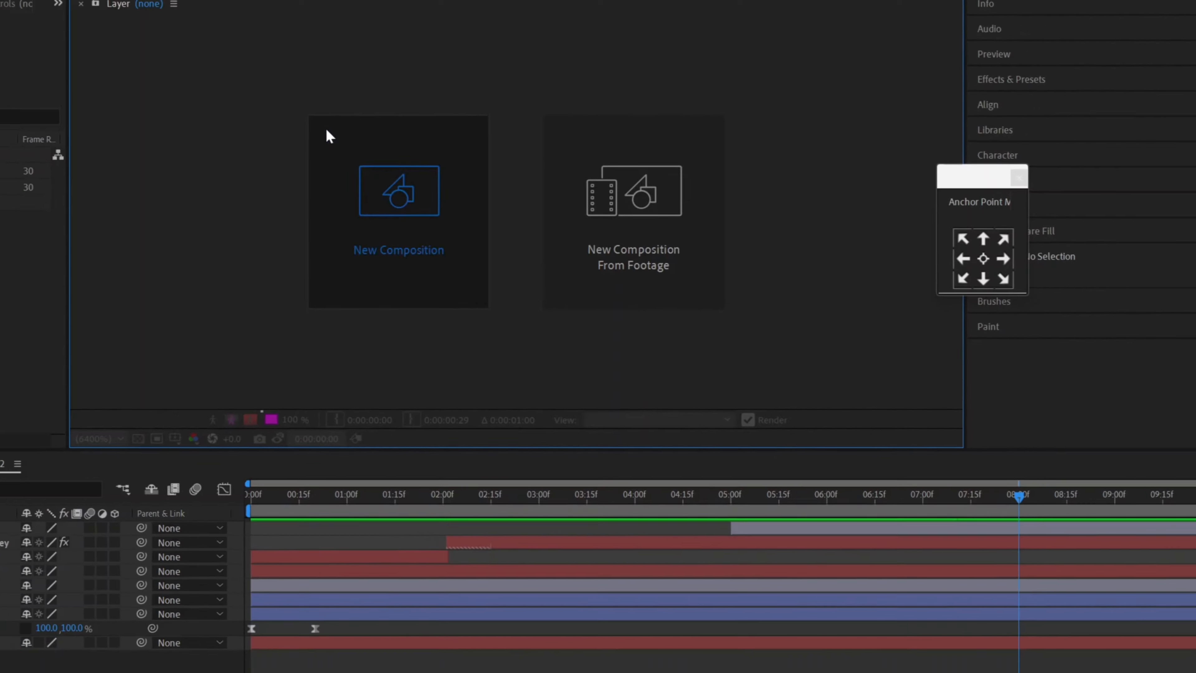
- Create a 1920x1080, 30 fps, 10-second composition named Search Bar 3
click(329, 136)
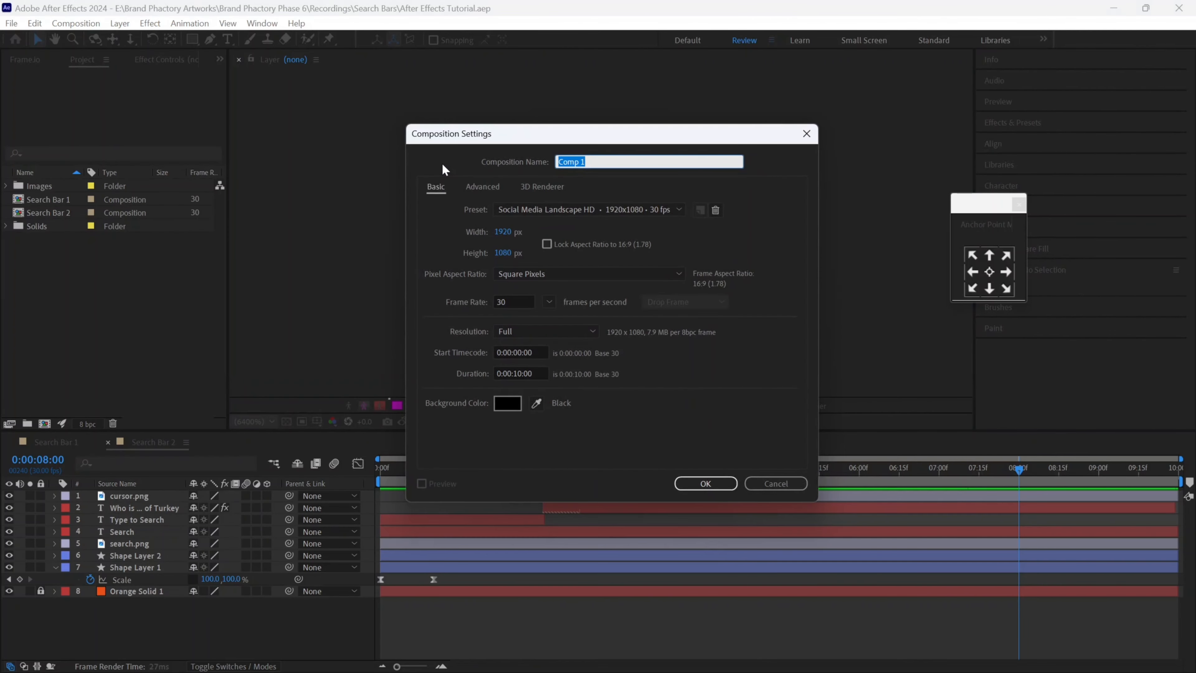
text(Search Bar 3)
key(Return)
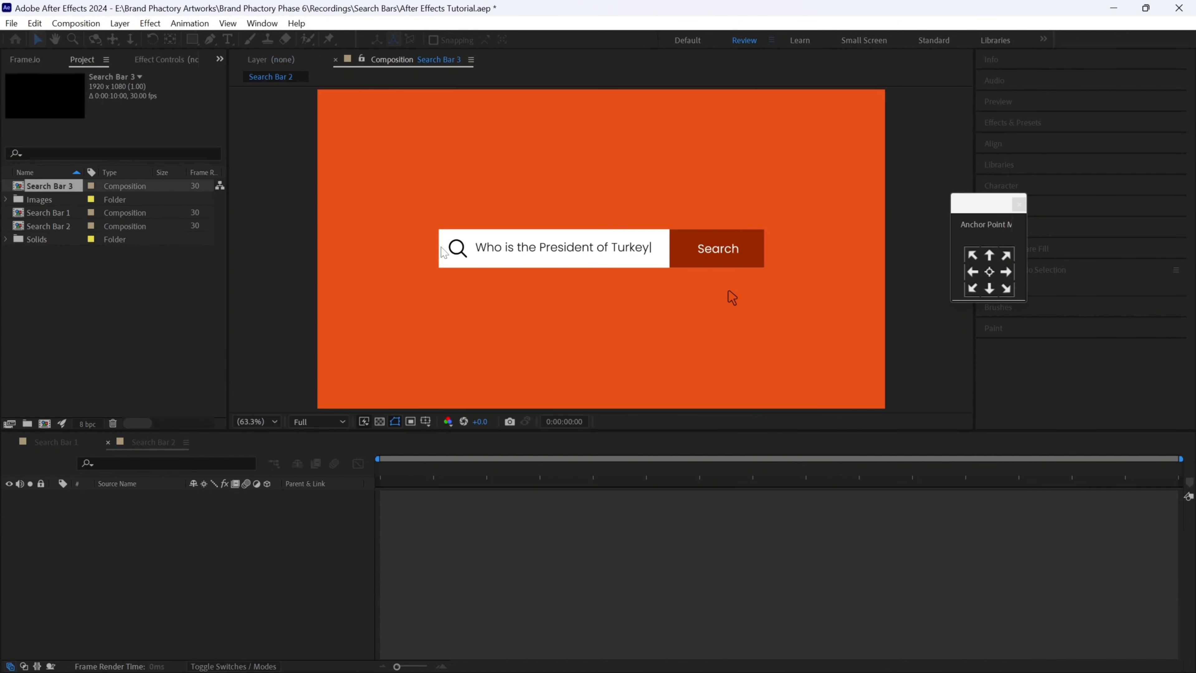
scroll(454, 246, down, 1)
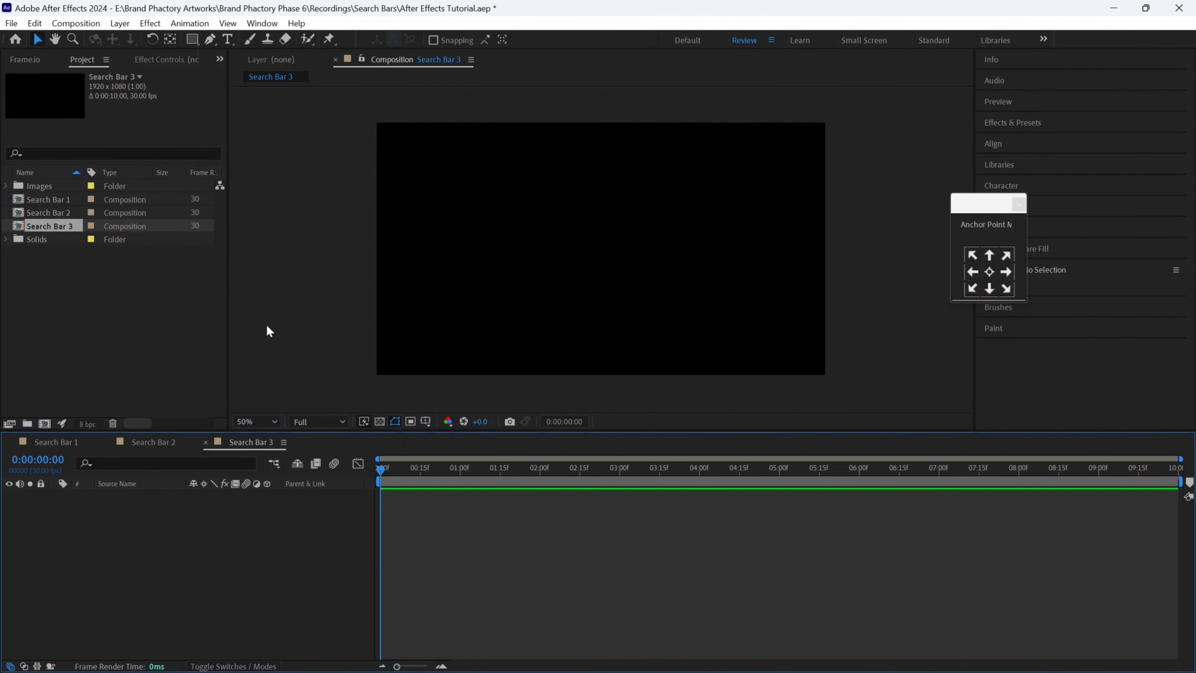
- Add a full-size blue solid (33A0D6) as the background of Search Bar 3 and lock its layer
right_click(219, 528)
mouse_move(254, 344)
click(460, 388)
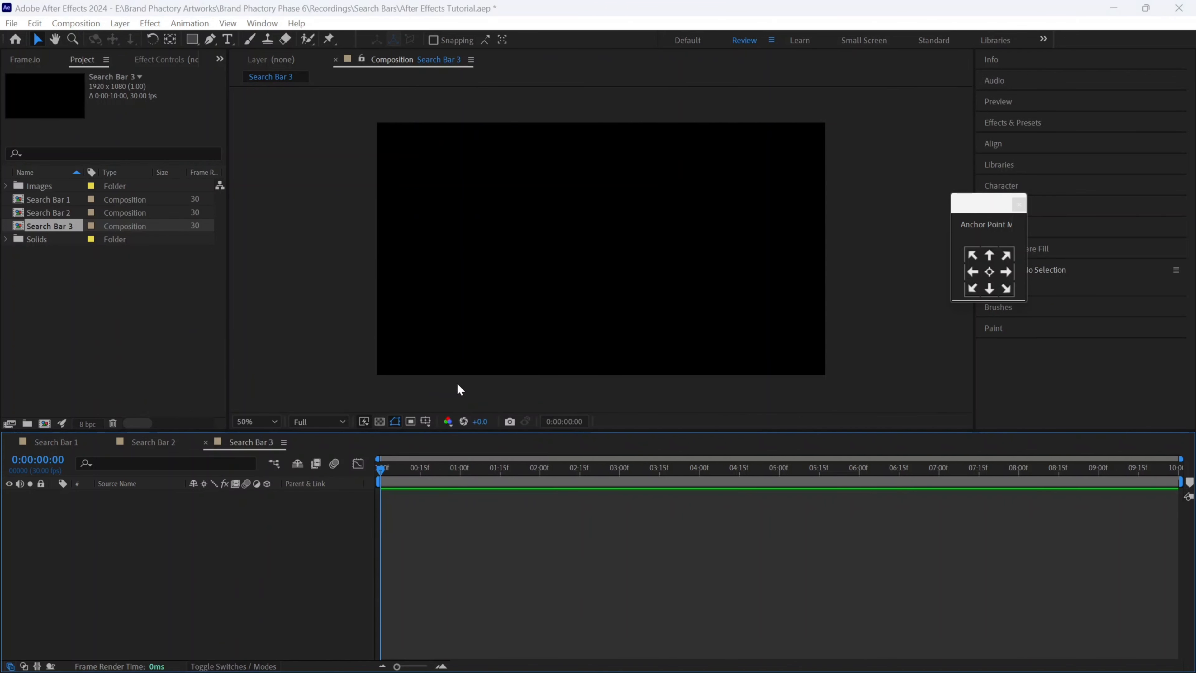
click(144, 358)
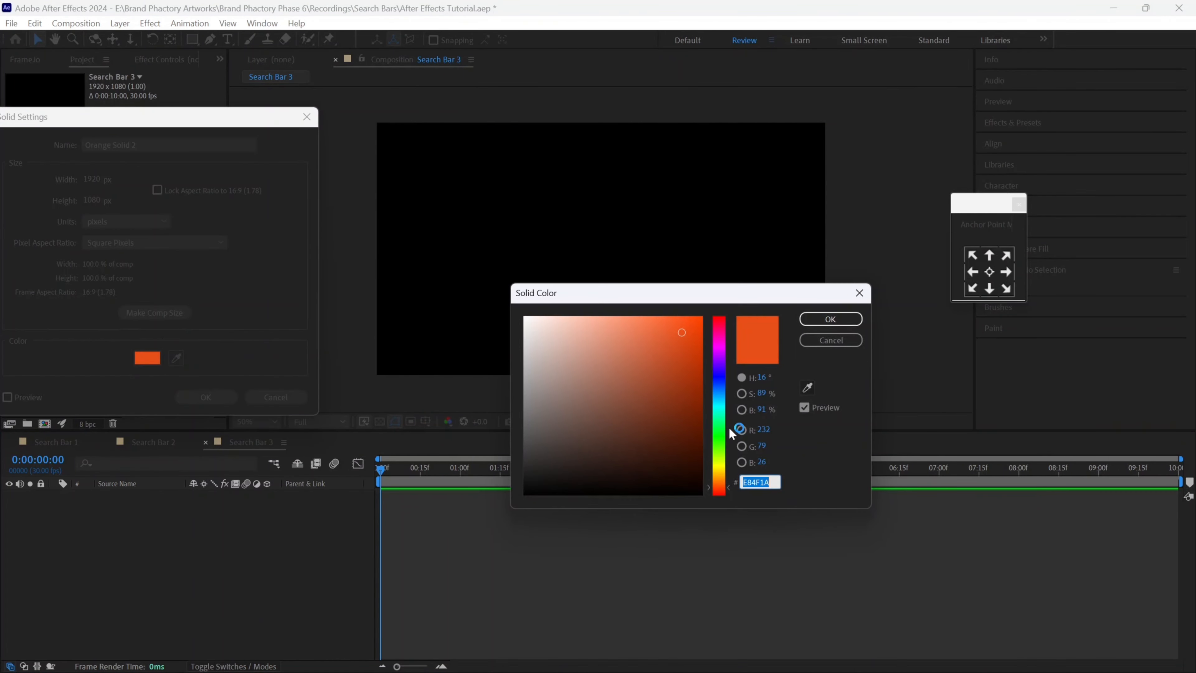
click(719, 390)
mouse_move(640, 370)
mouse_down()
mouse_move(640, 393)
mouse_move(656, 354)
mouse_up()
drag(727, 389, 733, 387)
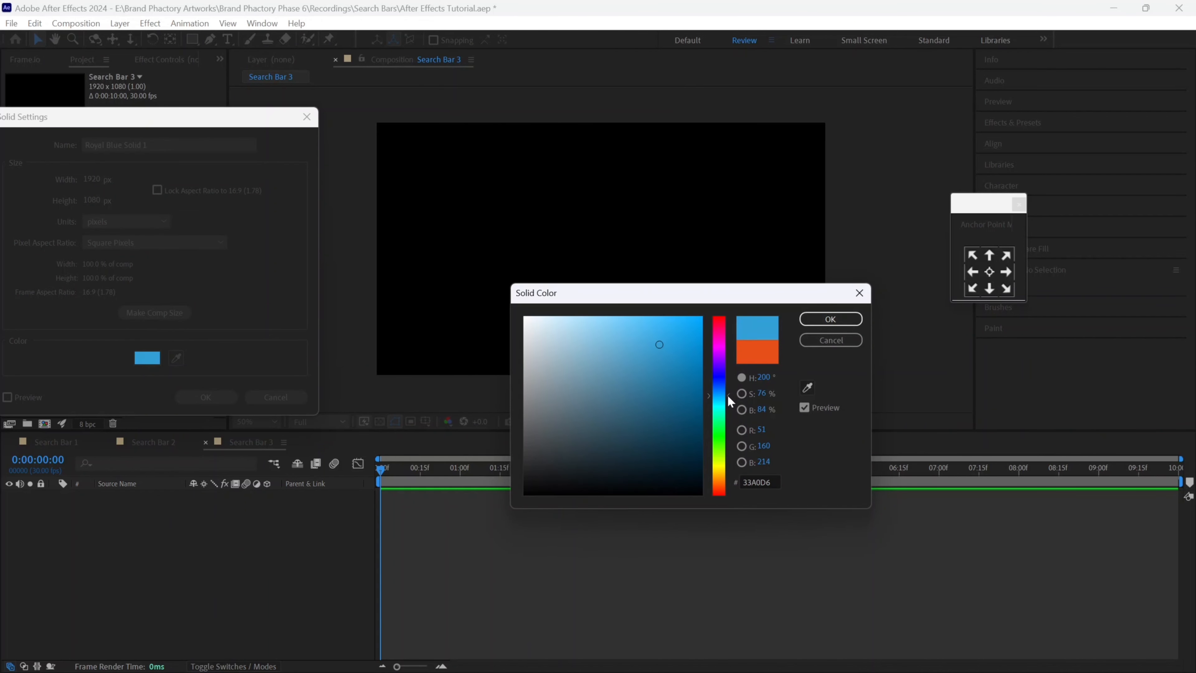
click(833, 317)
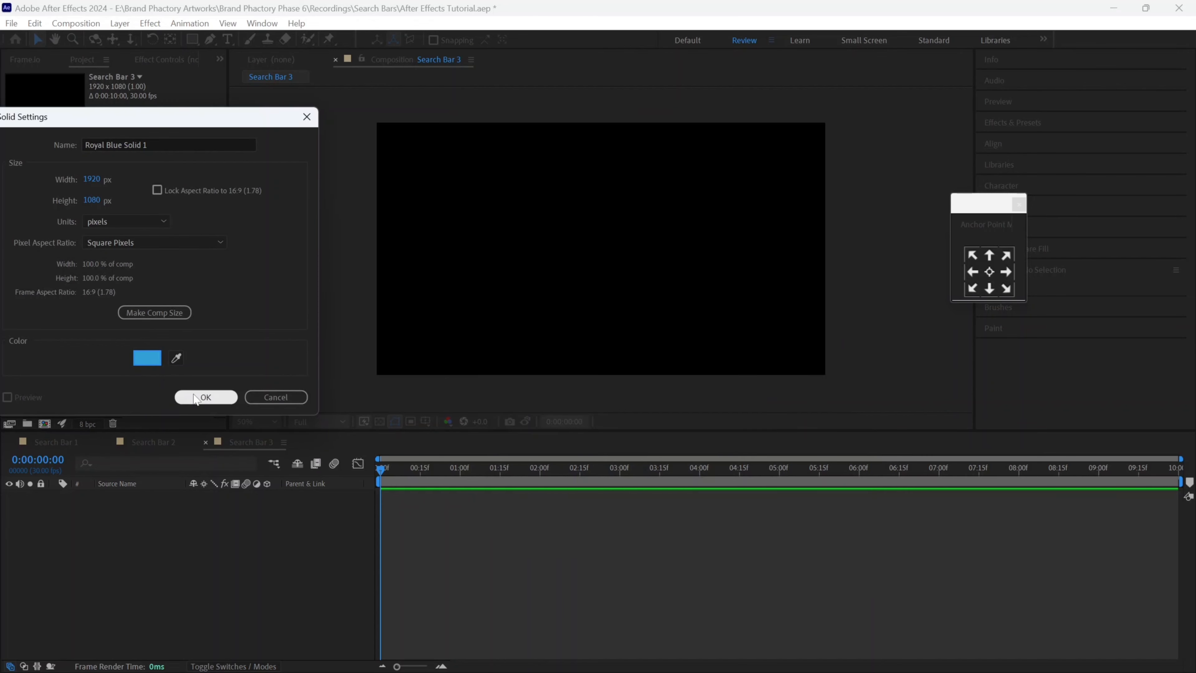
click(202, 397)
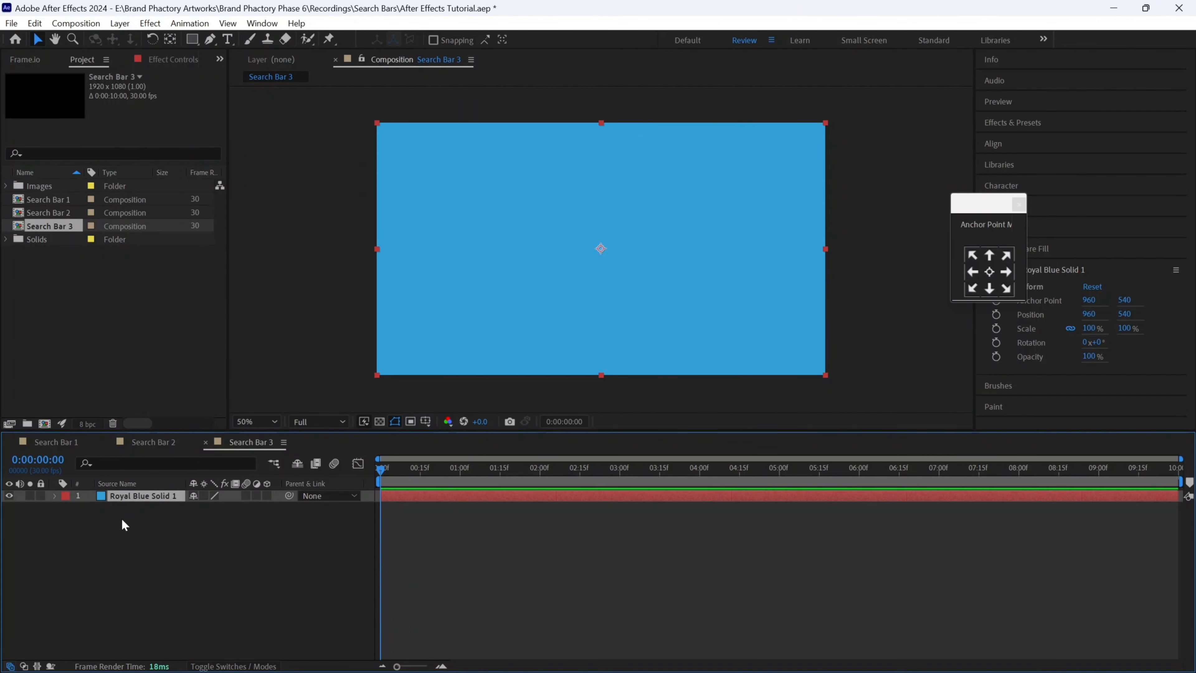
click(41, 496)
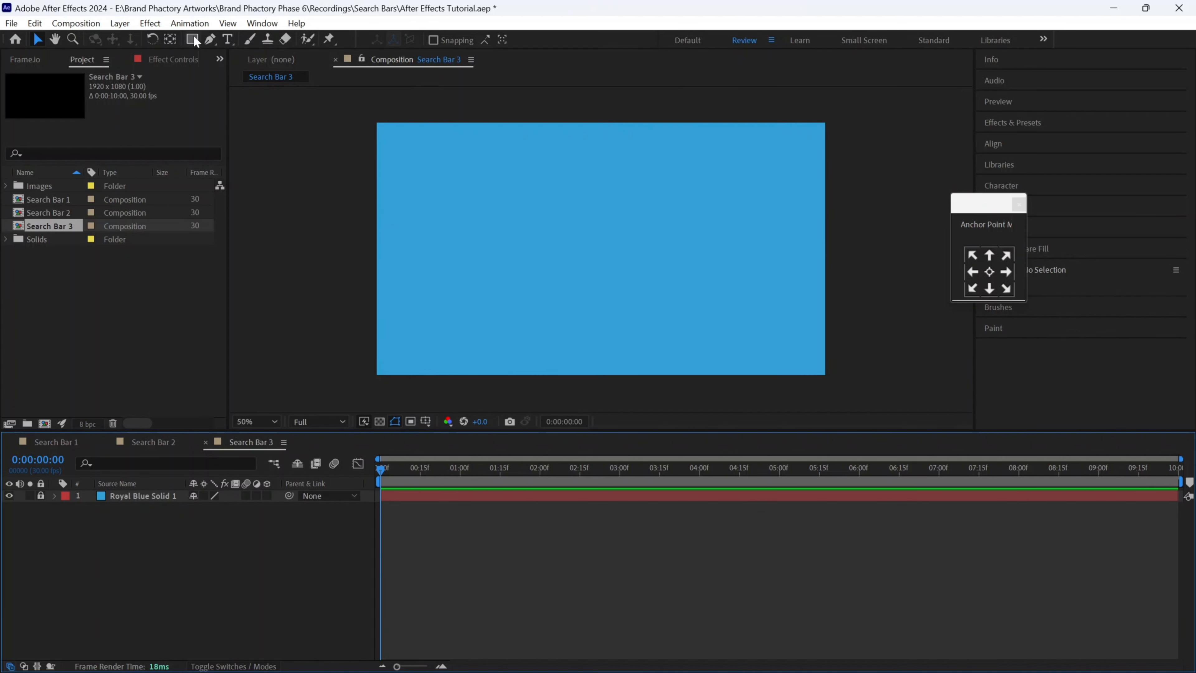
- Draw a rounded rectangle across the middle of the composition and set its size to 1100 by 130
mouse_move(194, 41)
mouse_down()
mouse_move(235, 55)
mouse_move(245, 100)
mouse_up()
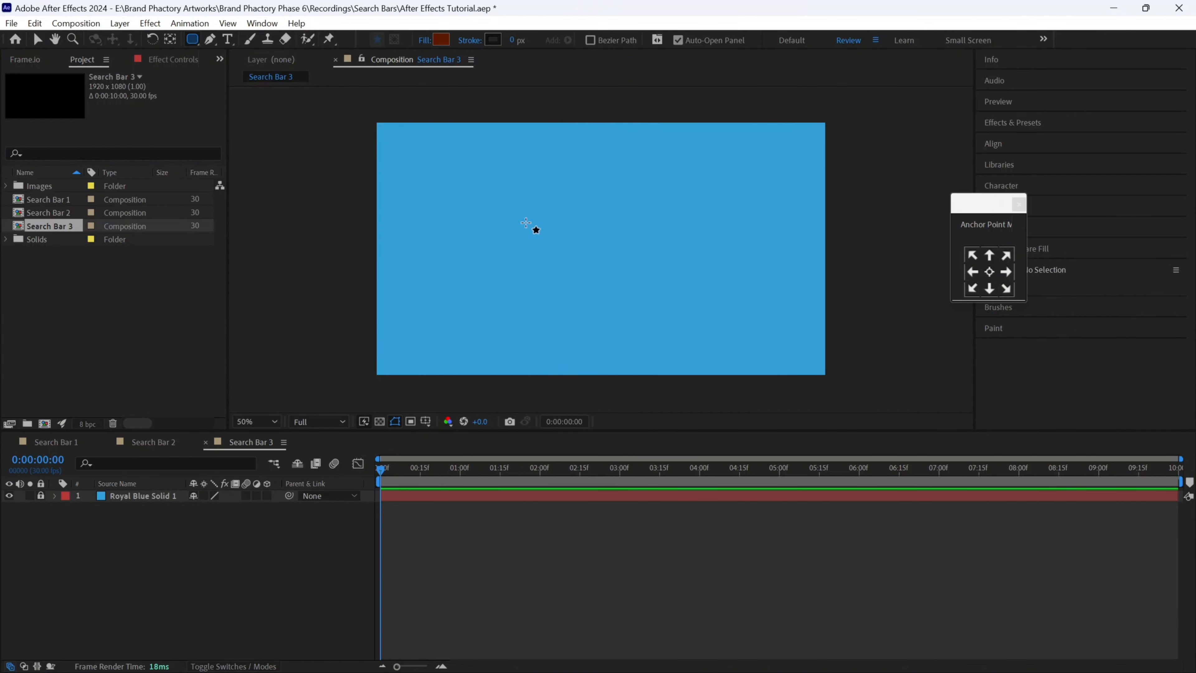
mouse_move(489, 232)
mouse_down()
mouse_move(715, 296)
mouse_move(744, 272)
mouse_up()
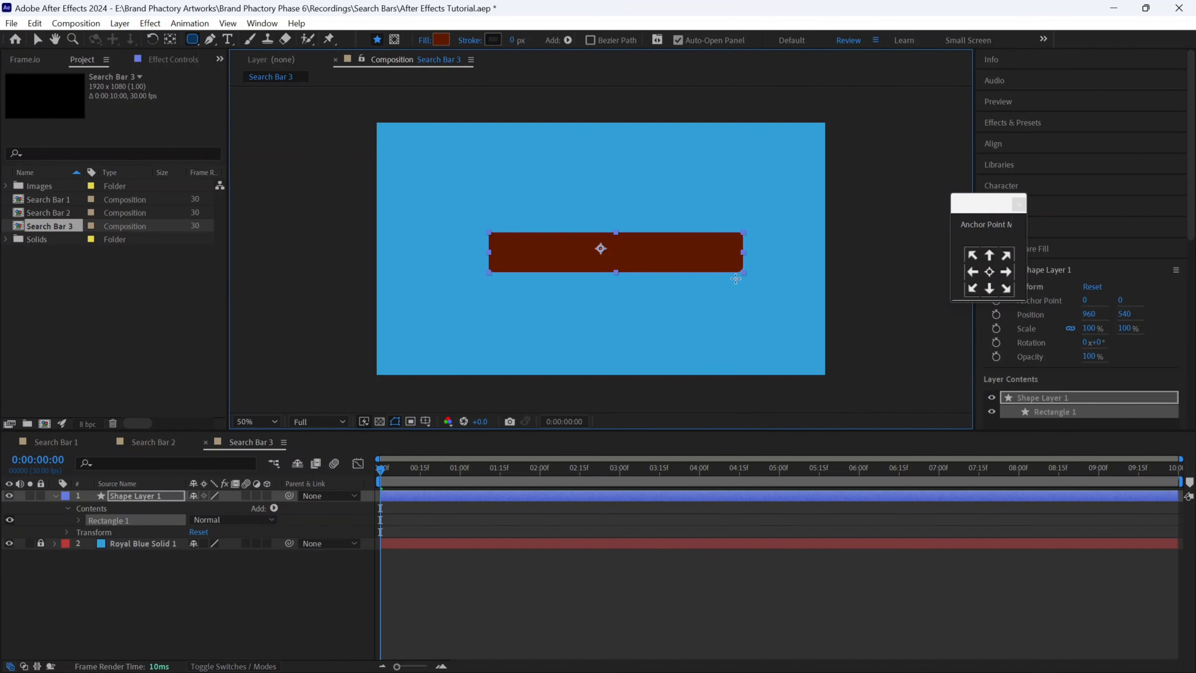
click(78, 519)
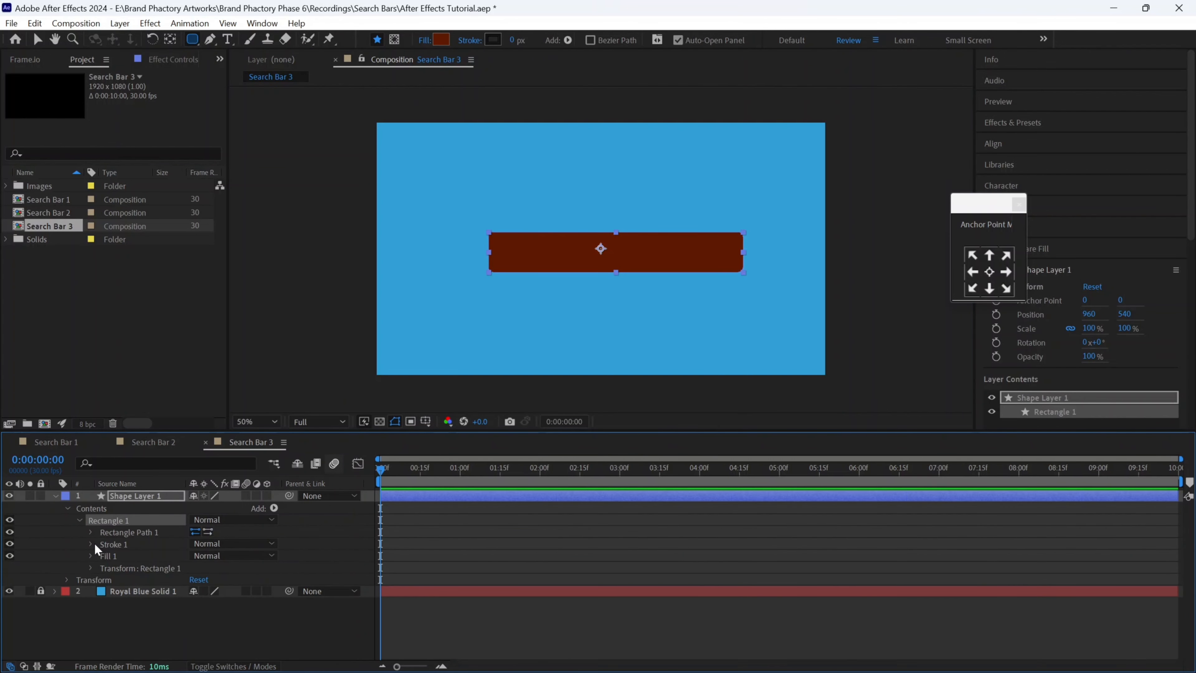
click(91, 532)
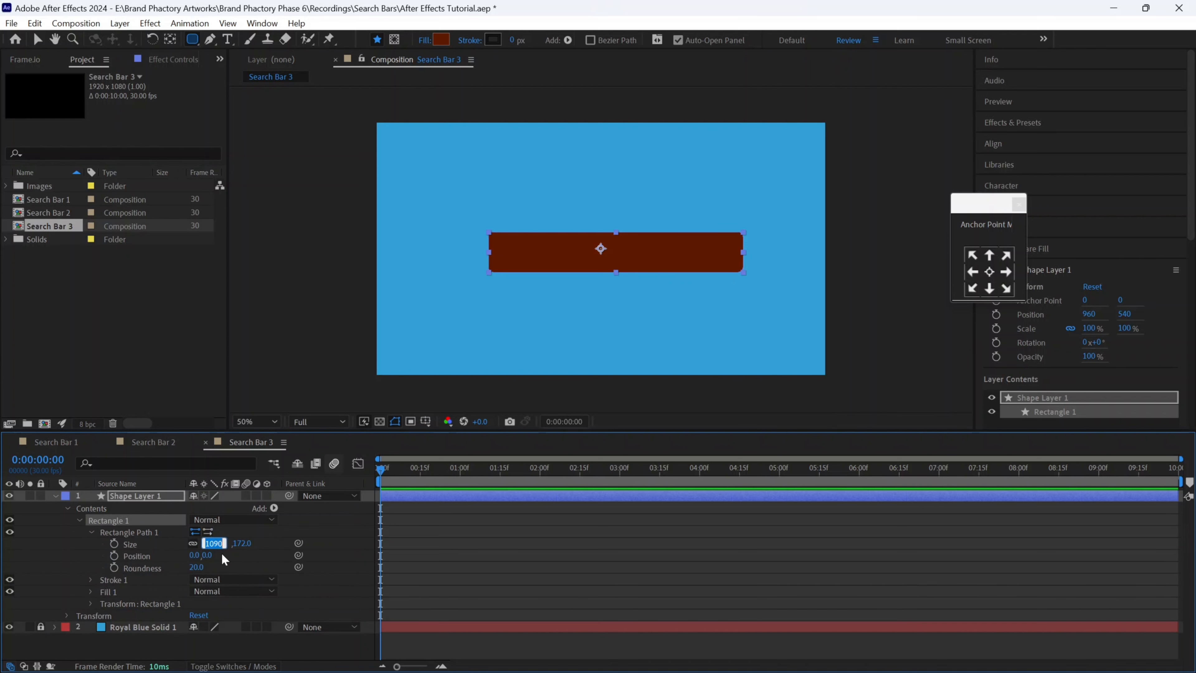
text(1100)
key(Return)
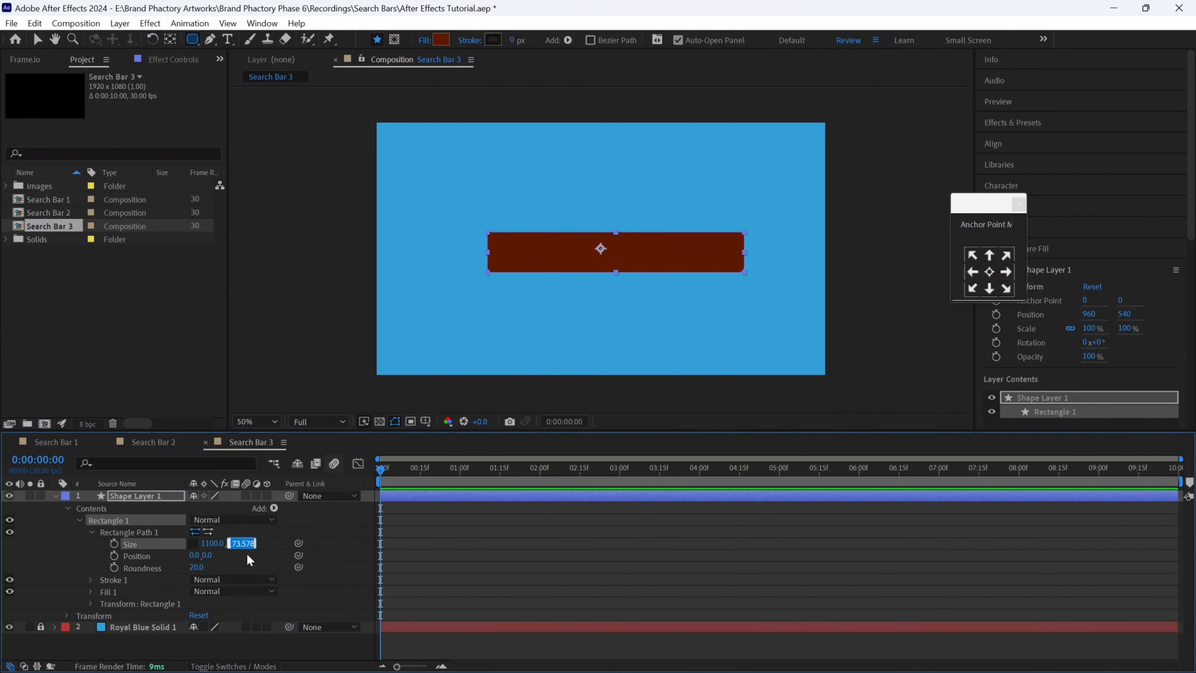
text(120)
key(Return)
click(240, 545)
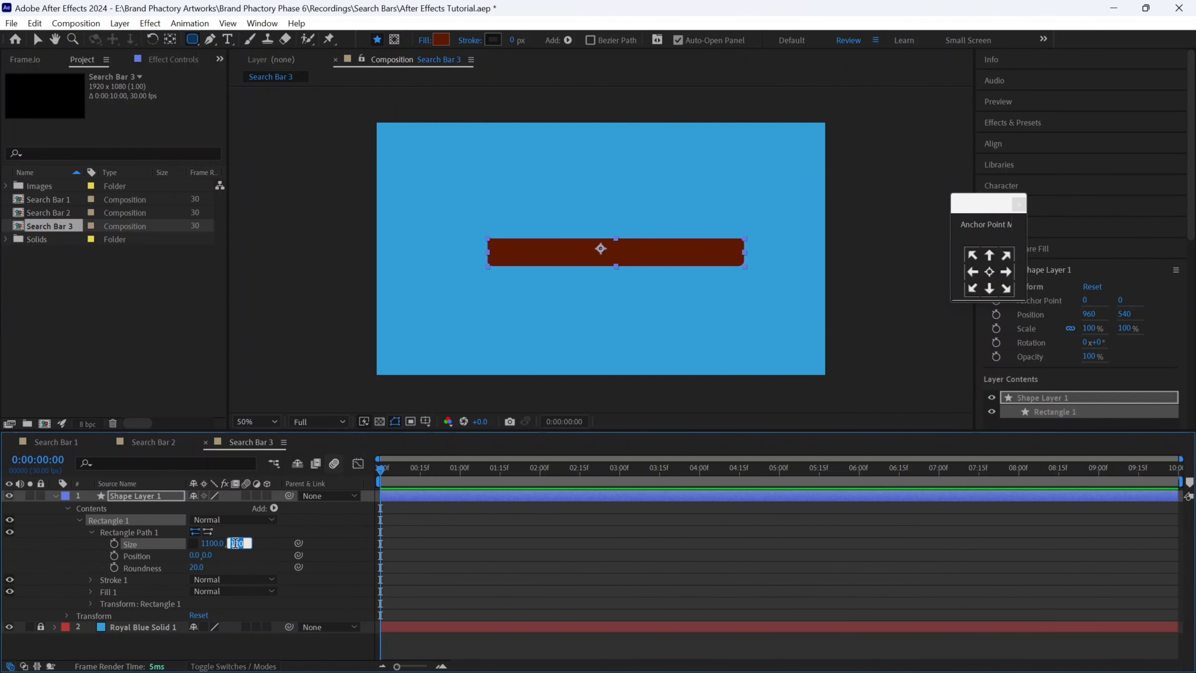
text(130)
key(Return)
- Change the rounded rectangle's fill color to white and collapse its layer properties
click(441, 40)
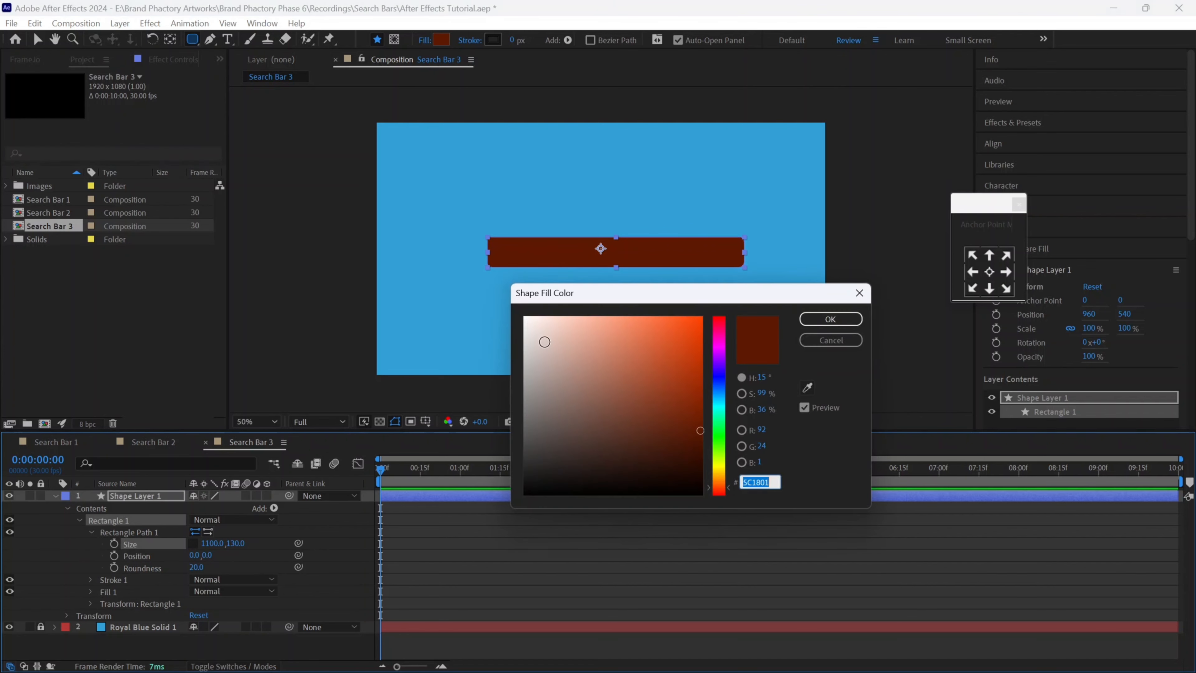
text(FFFFFF)
click(823, 320)
click(56, 496)
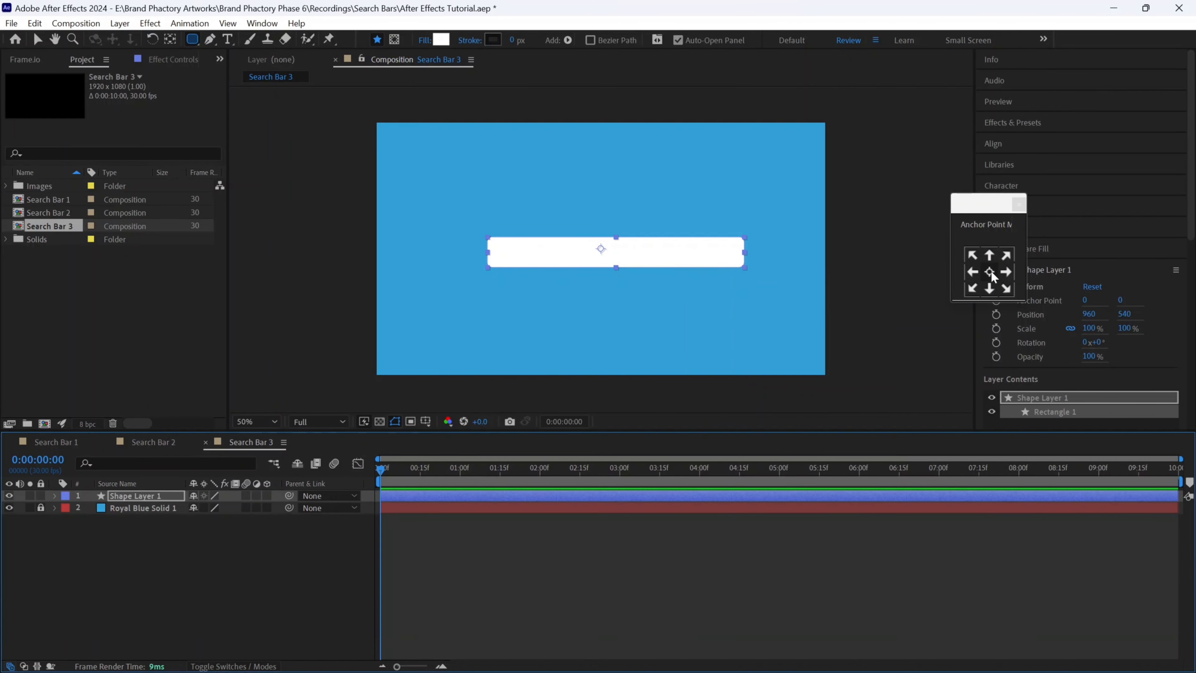
- Center the rounded rectangle's anchor point and align the shape horizontally and vertically to the middle of the composition
click(989, 272)
drag(995, 202, 945, 197)
click(993, 143)
click(1012, 179)
click(1084, 178)
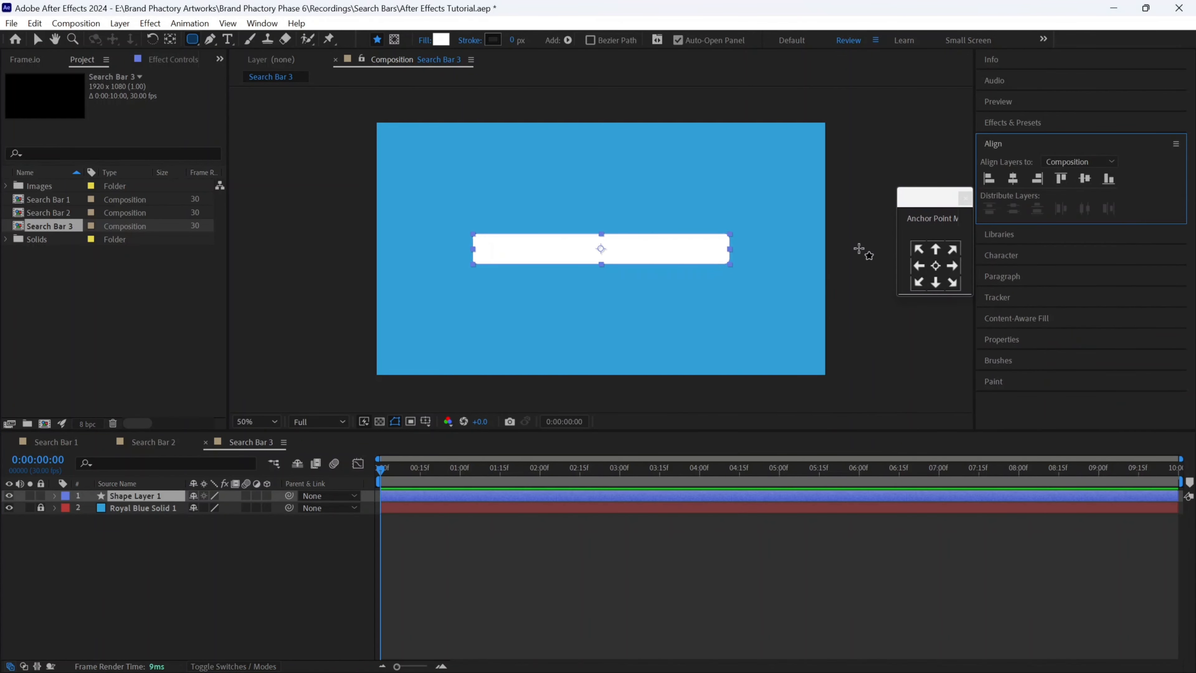
click(39, 40)
click(500, 214)
- Add search.png and the circle microphone PNG from the Images folder to the Search Bar 3 composition
click(6, 186)
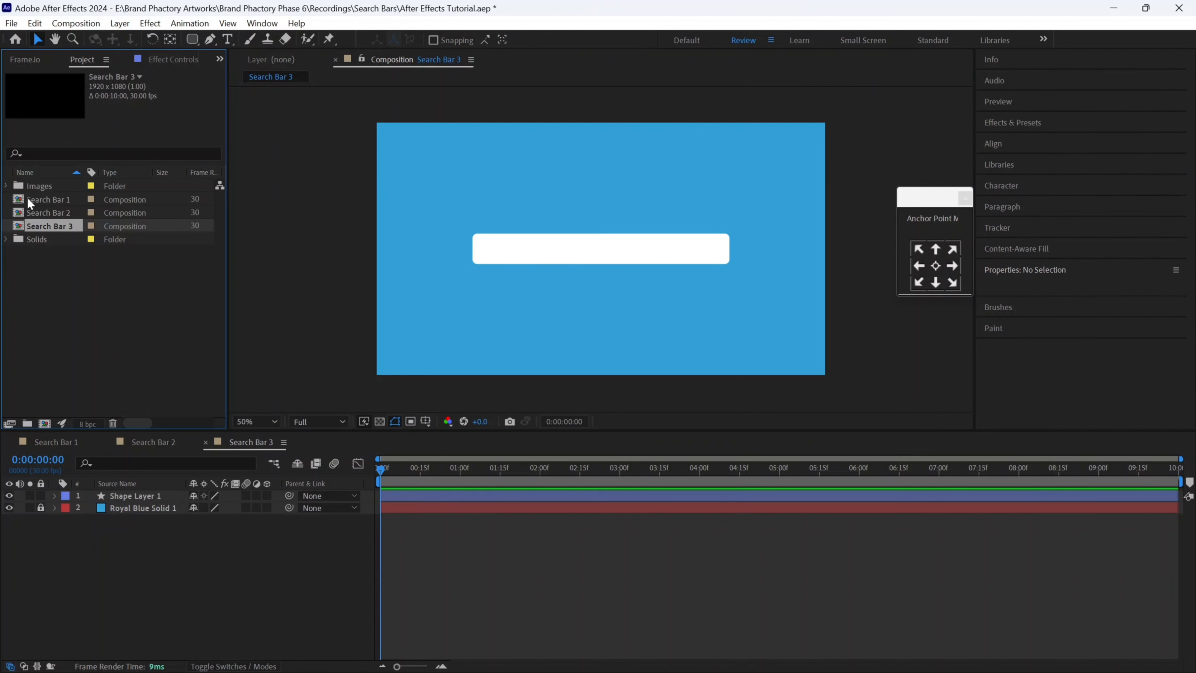
click(60, 237)
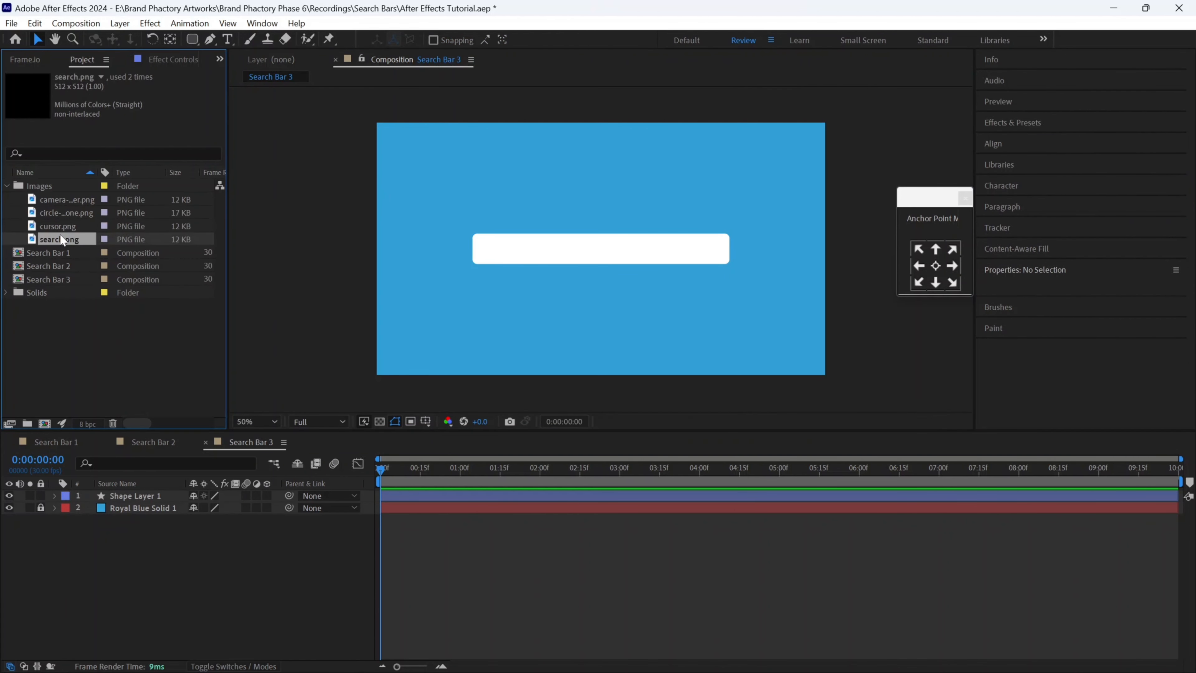
ctrl+click(61, 212)
drag(60, 211, 574, 240)
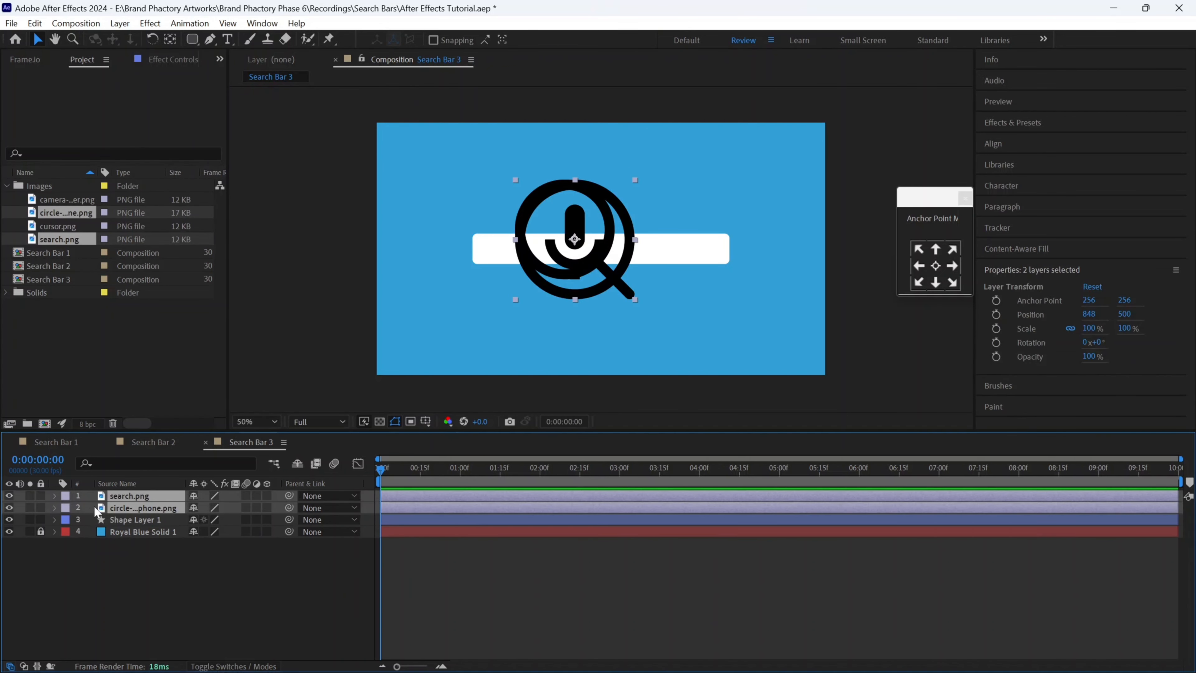
- Scale both the search and microphone icon layers to 12% and deselect them
key(s)
click(215, 507)
text(1)
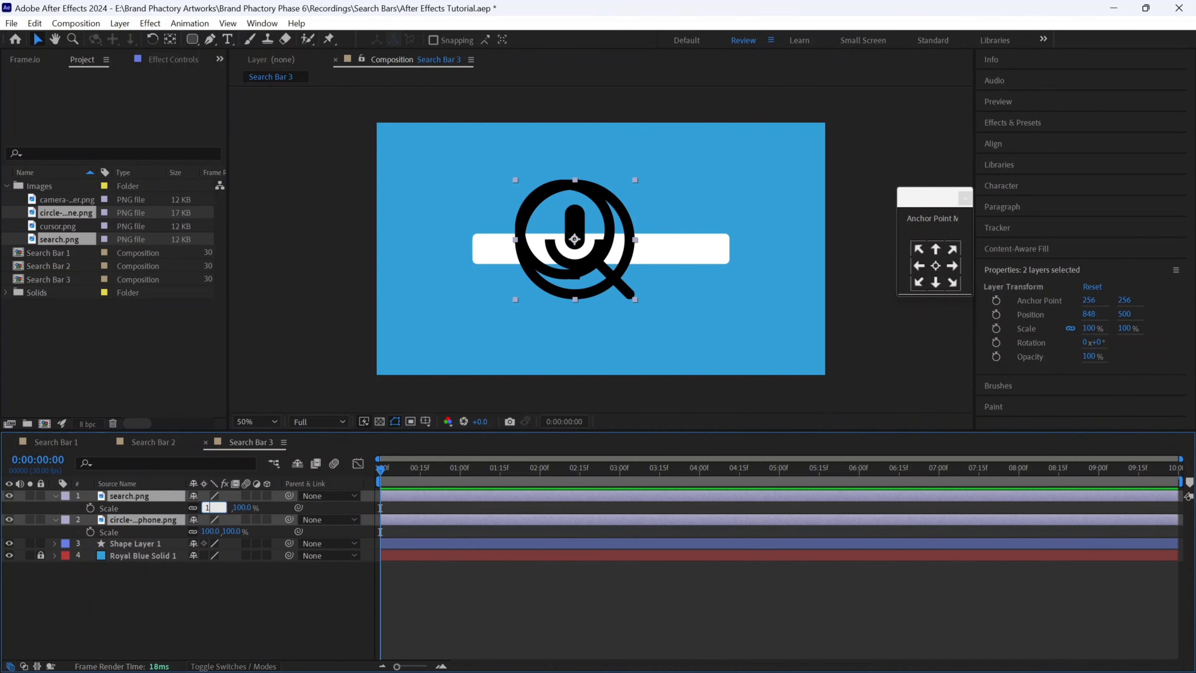
text(2)
key(Return)
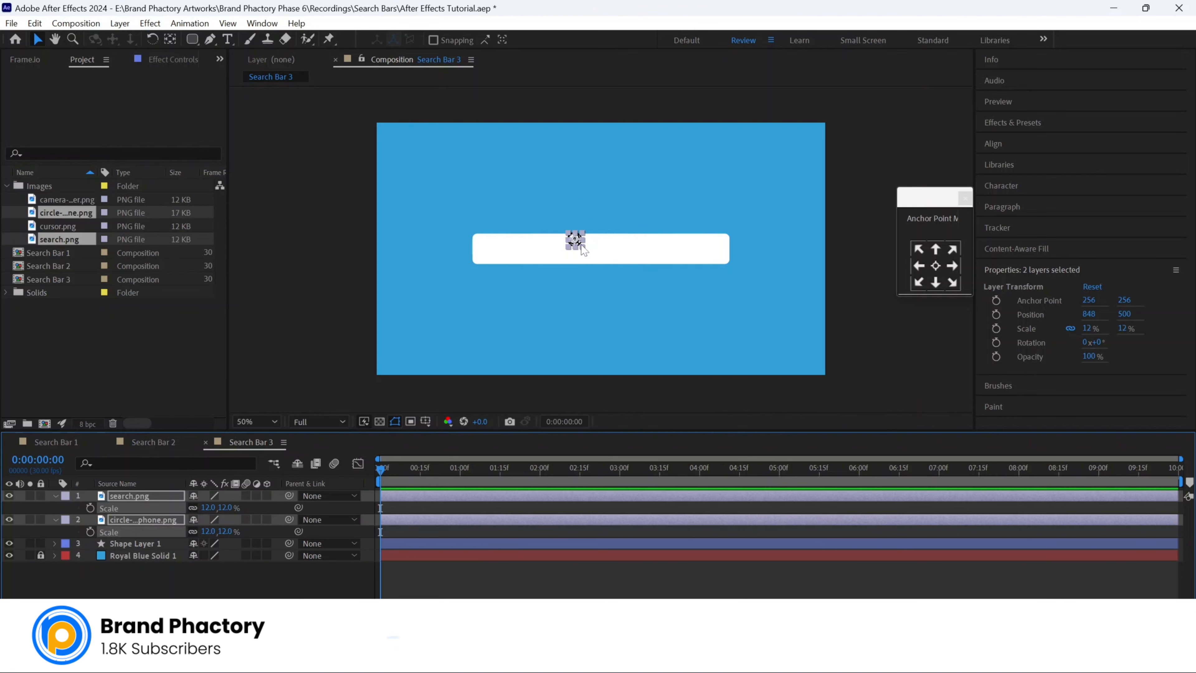
click(144, 567)
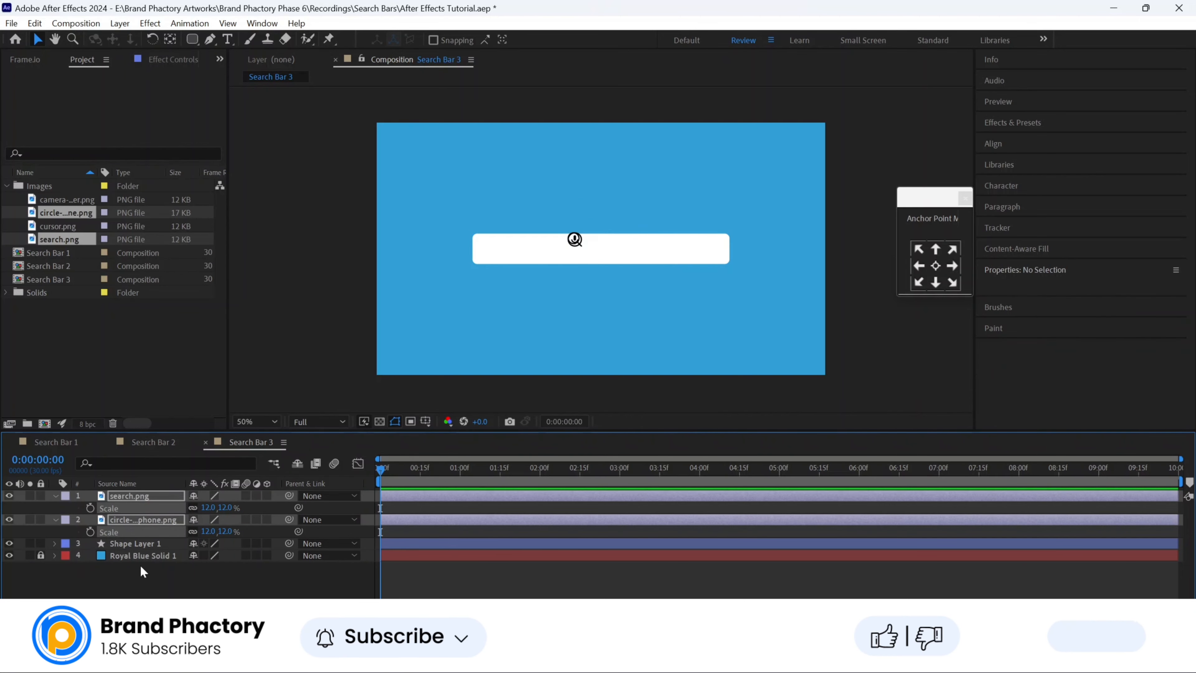
- Place the microphone icon inside the bar's right end and the search icon inside its left end
click(140, 520)
click(584, 240)
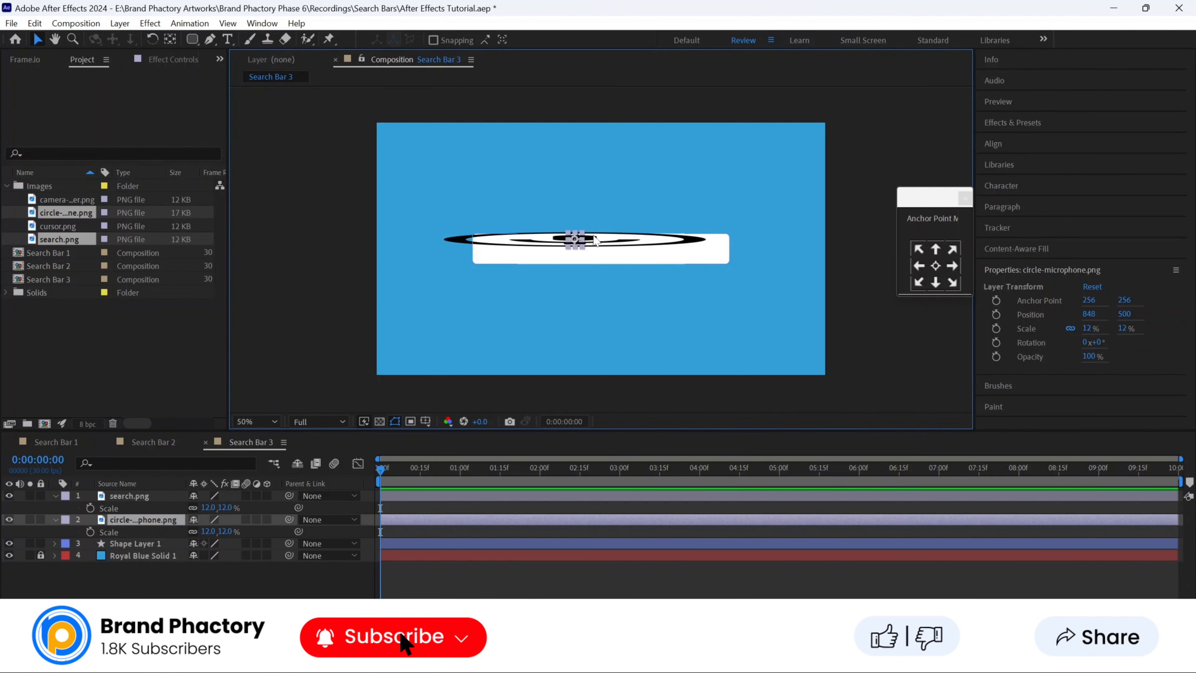
key(period)
drag(560, 228, 834, 244)
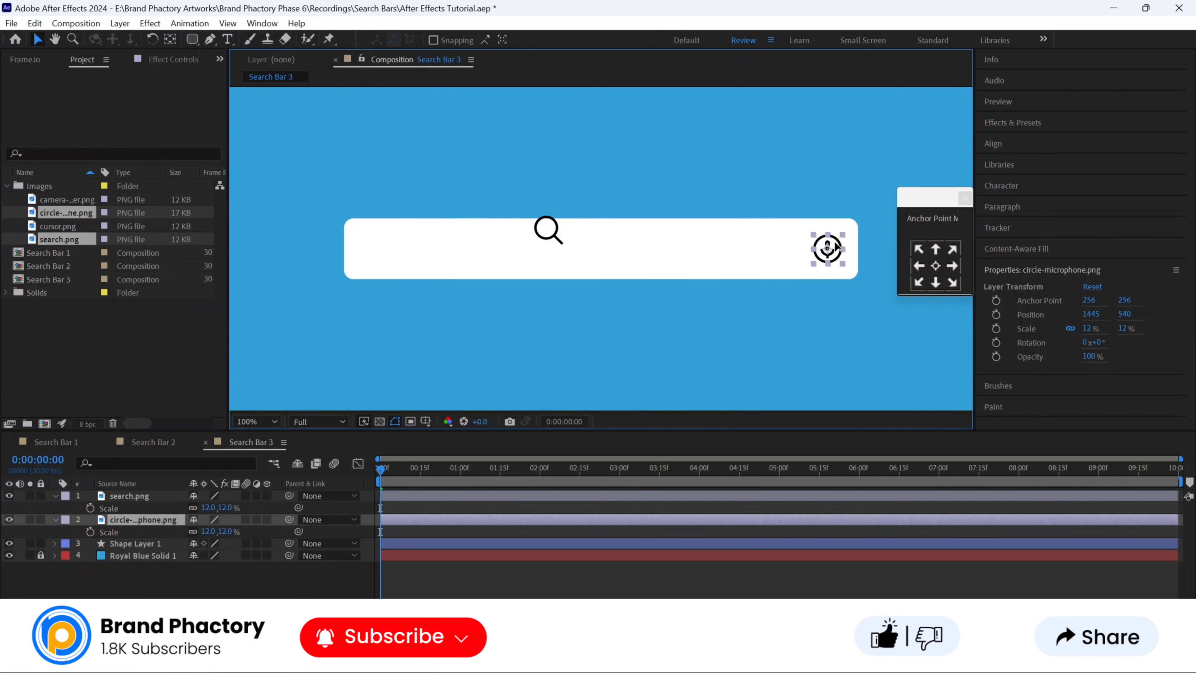
drag(547, 230, 374, 248)
- Scale both the search and microphone icon layers to 10%
ctrl+click(152, 520)
click(215, 508)
text(1)
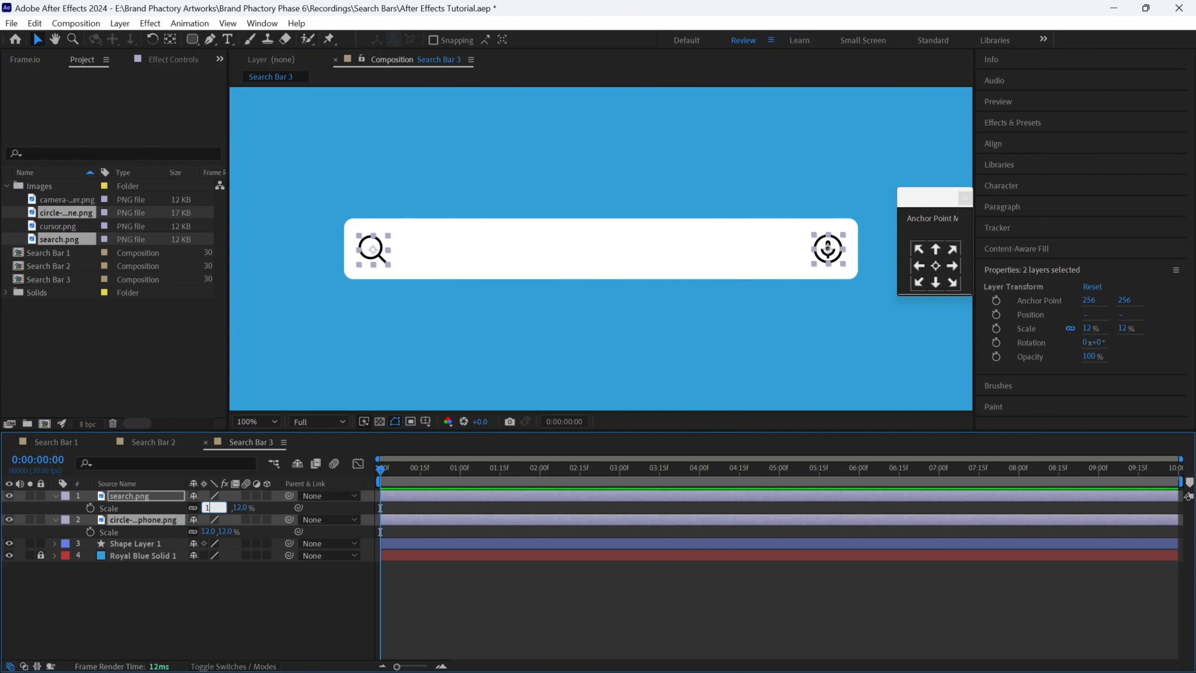
text(0)
key(Return)
key(comma)
- Align the bar and both icons to each other along their vertical centers and deselect them
drag(318, 179, 792, 312)
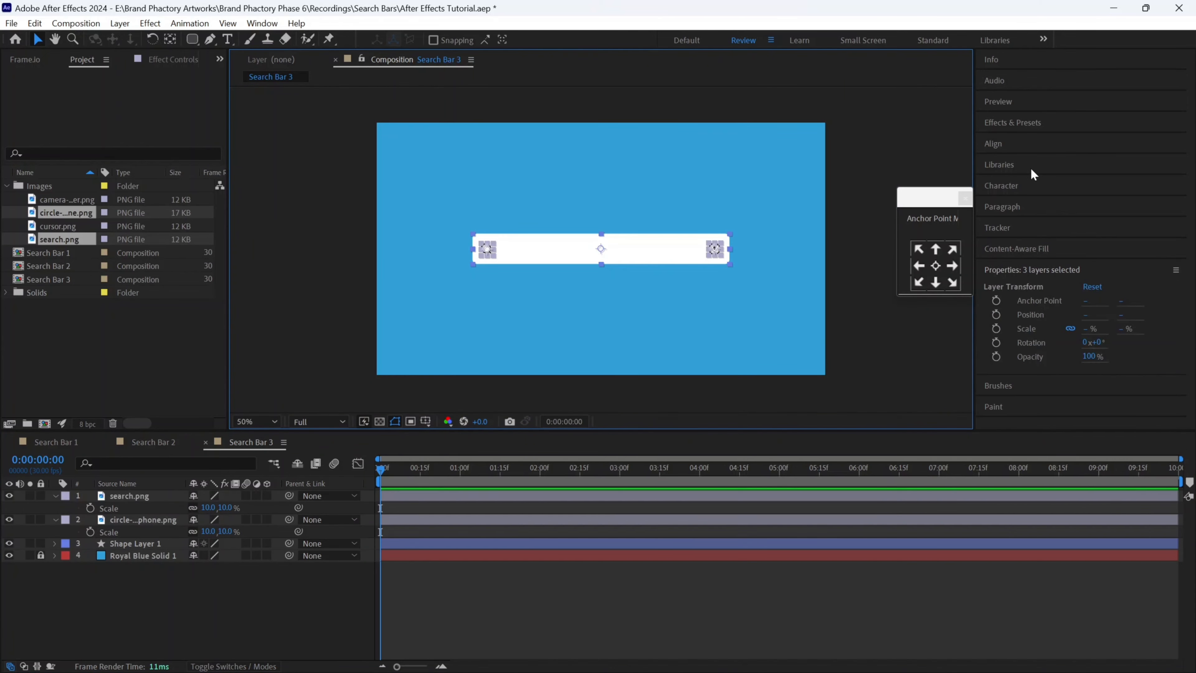
click(993, 143)
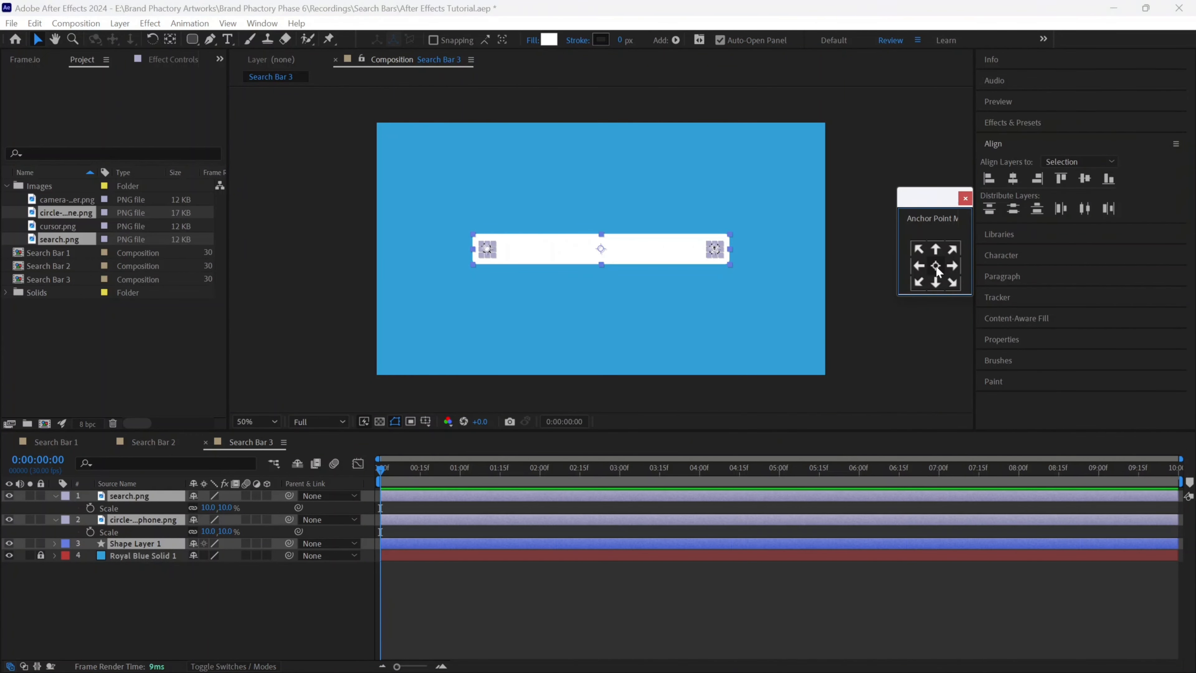
click(865, 266)
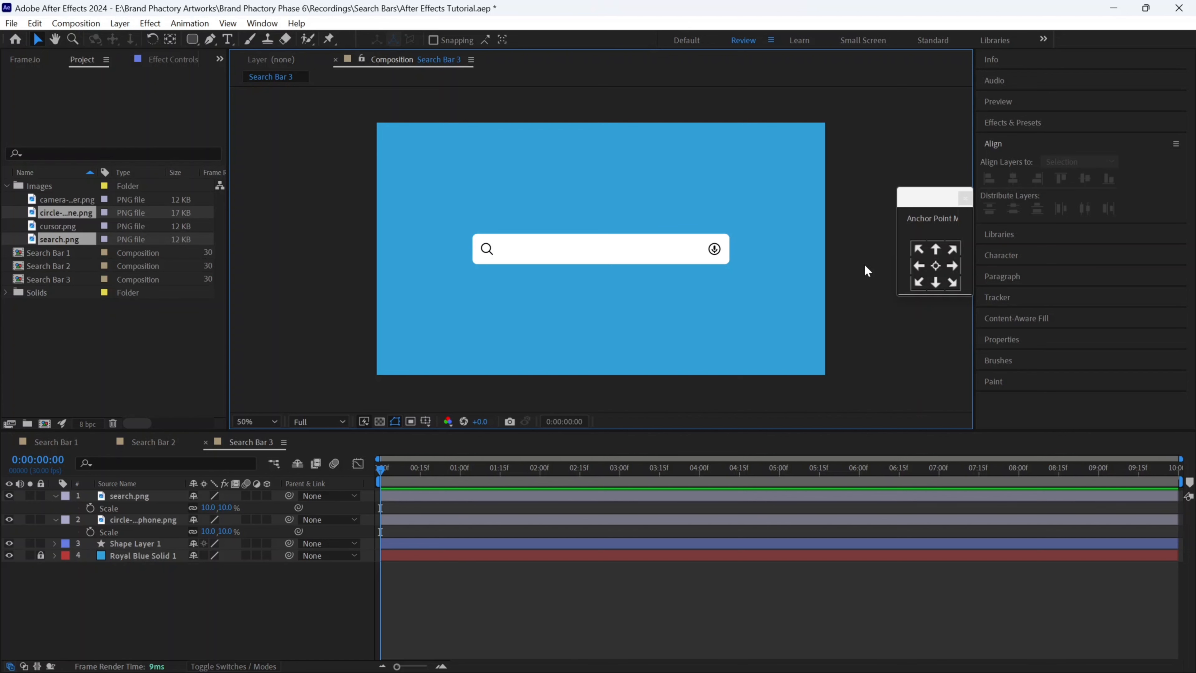
- Try a corner roundness of 40 on the white bar's rectangle path
click(541, 250)
click(55, 544)
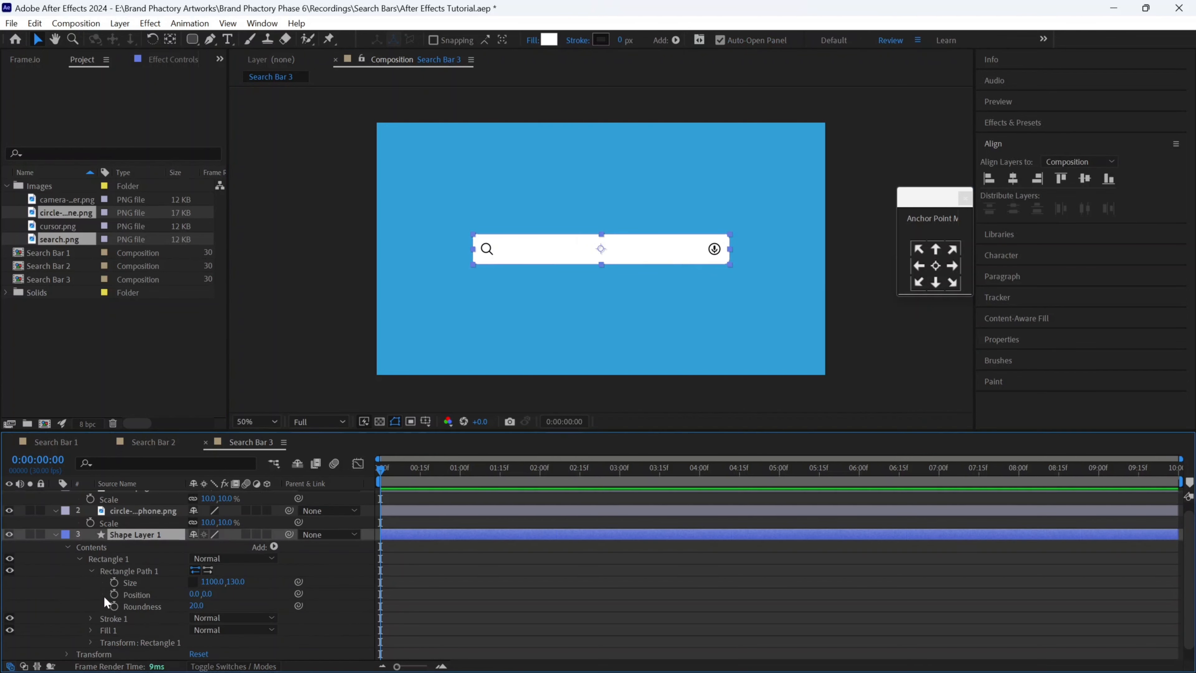
click(196, 606)
text(40)
key(Return)
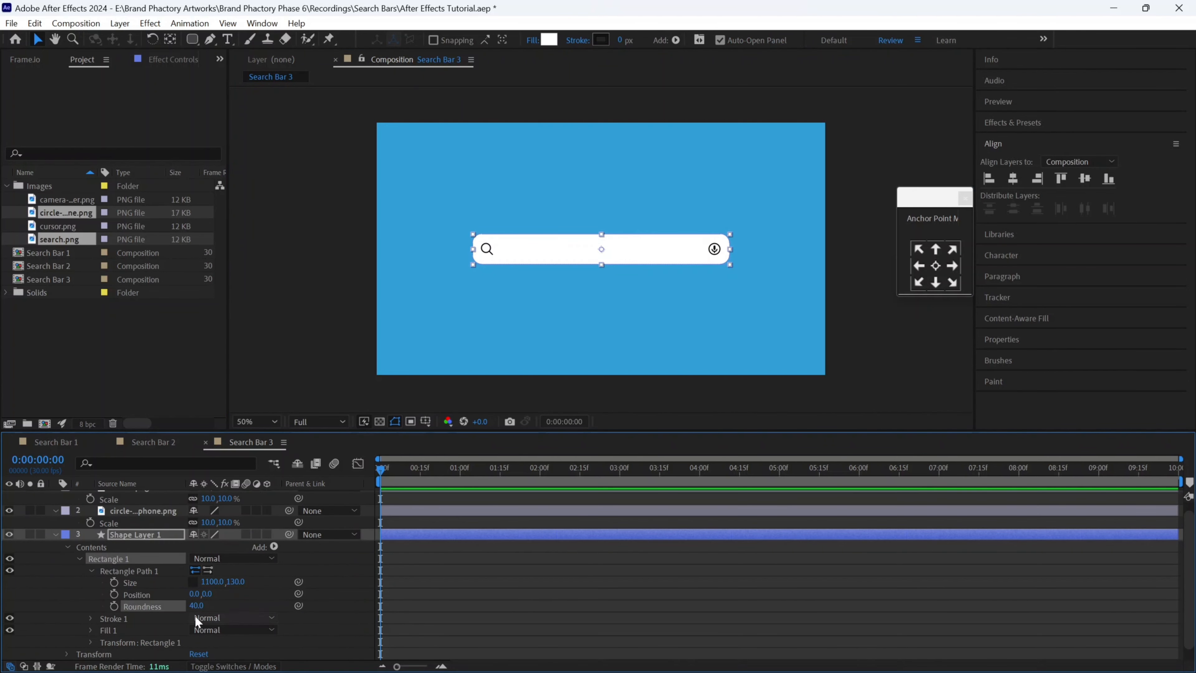
- Set the white bar's corner roundness to 30 and collapse the properties of the bar and icon layers
click(200, 606)
text(30)
key(Return)
click(477, 283)
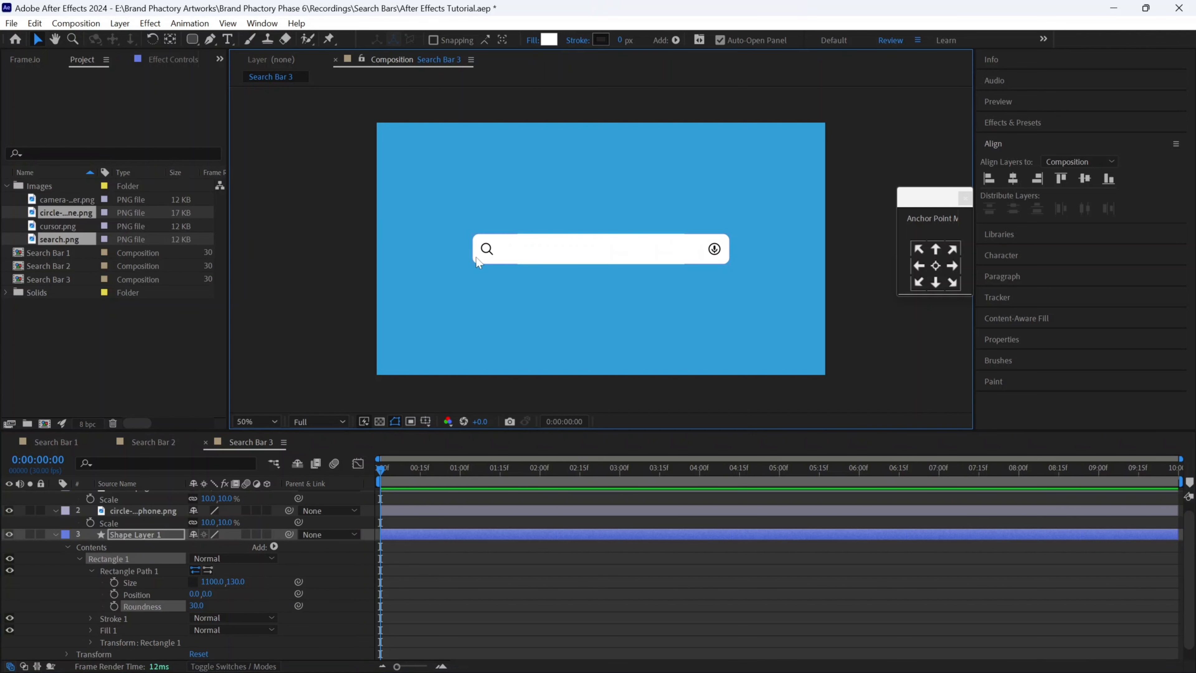
click(55, 534)
click(56, 518)
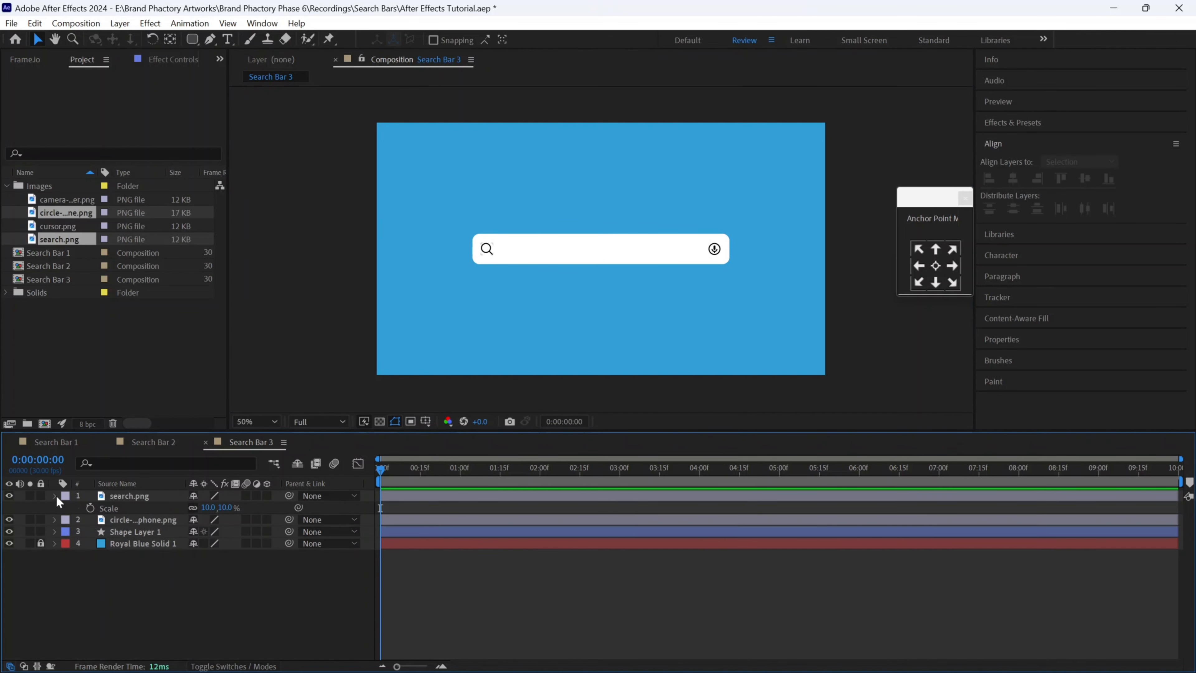
click(56, 495)
- Add a text layer reading "Search..." inside the bar beside the search icon
click(228, 40)
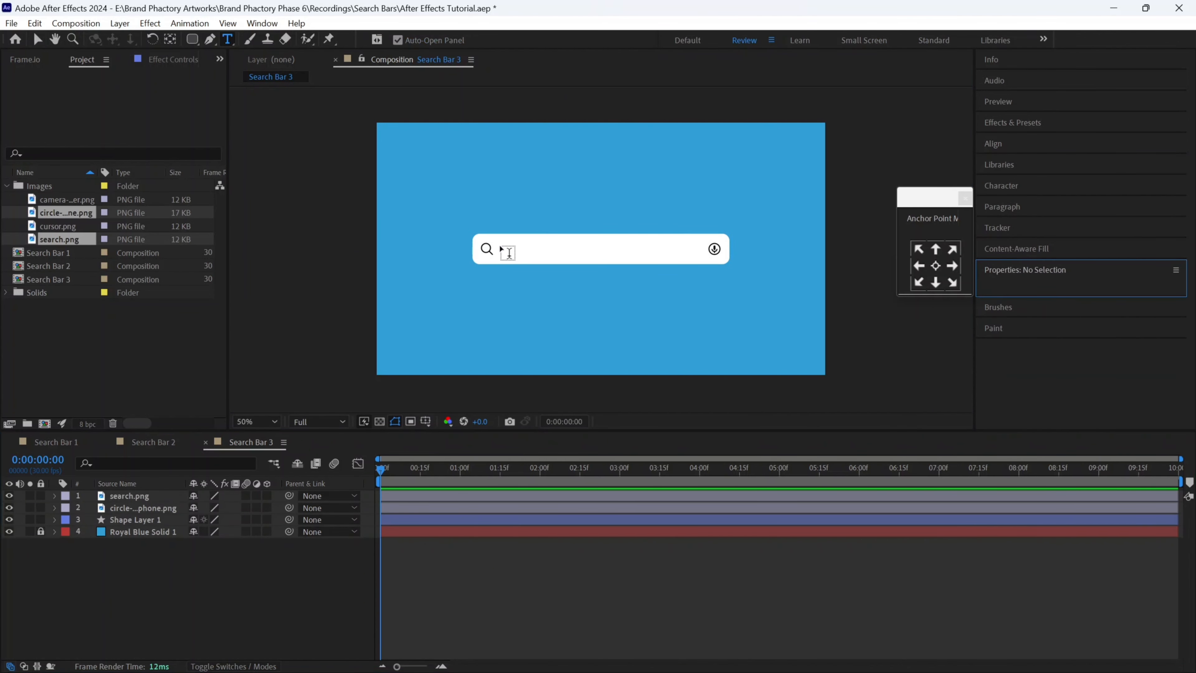
click(507, 250)
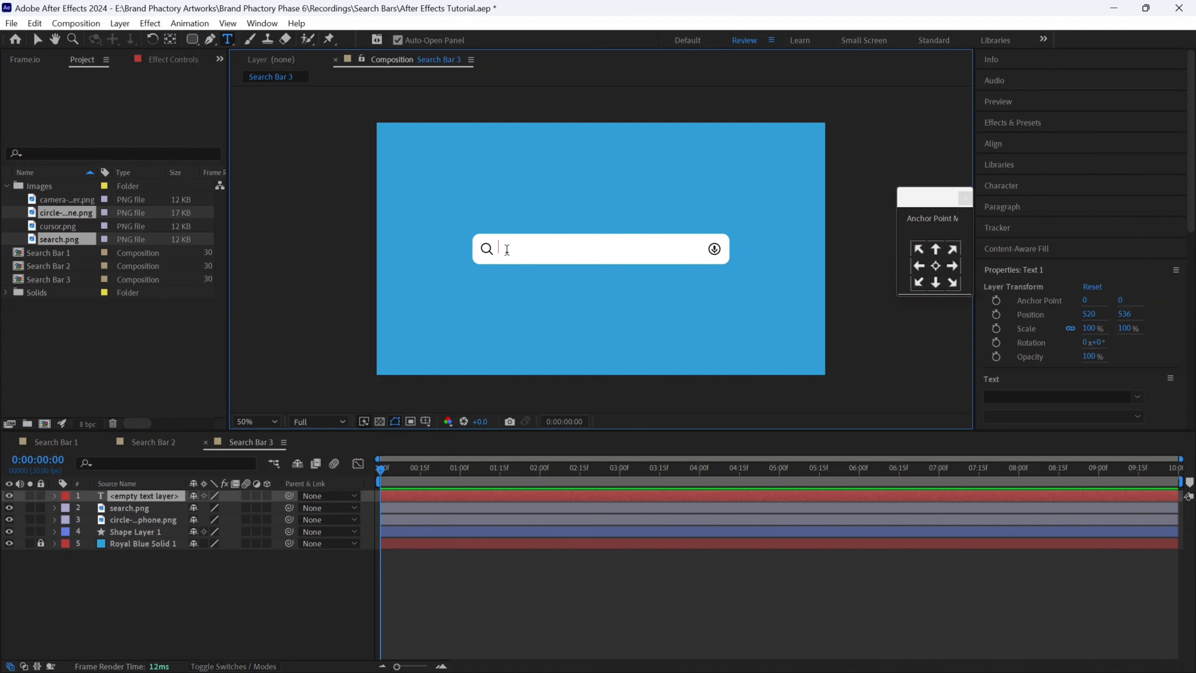
text(Search...)
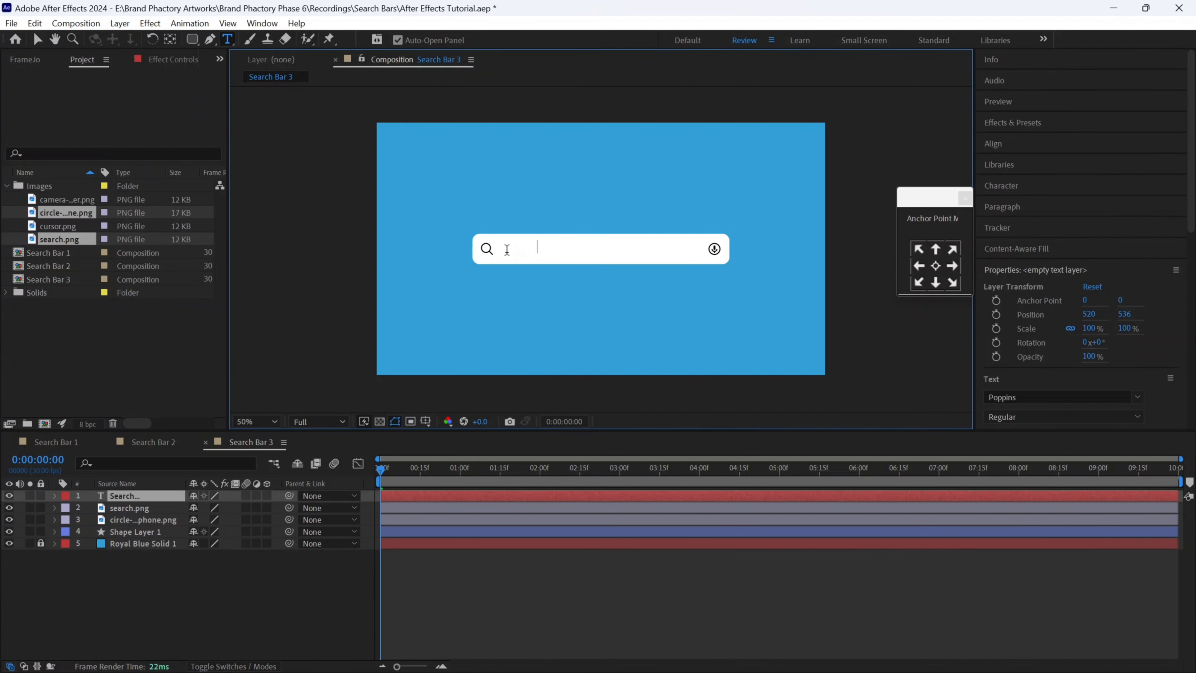
- Format the "Search..." text in Poppins Light at 55 px with the dark gray fill 1A1A1A
click(993, 188)
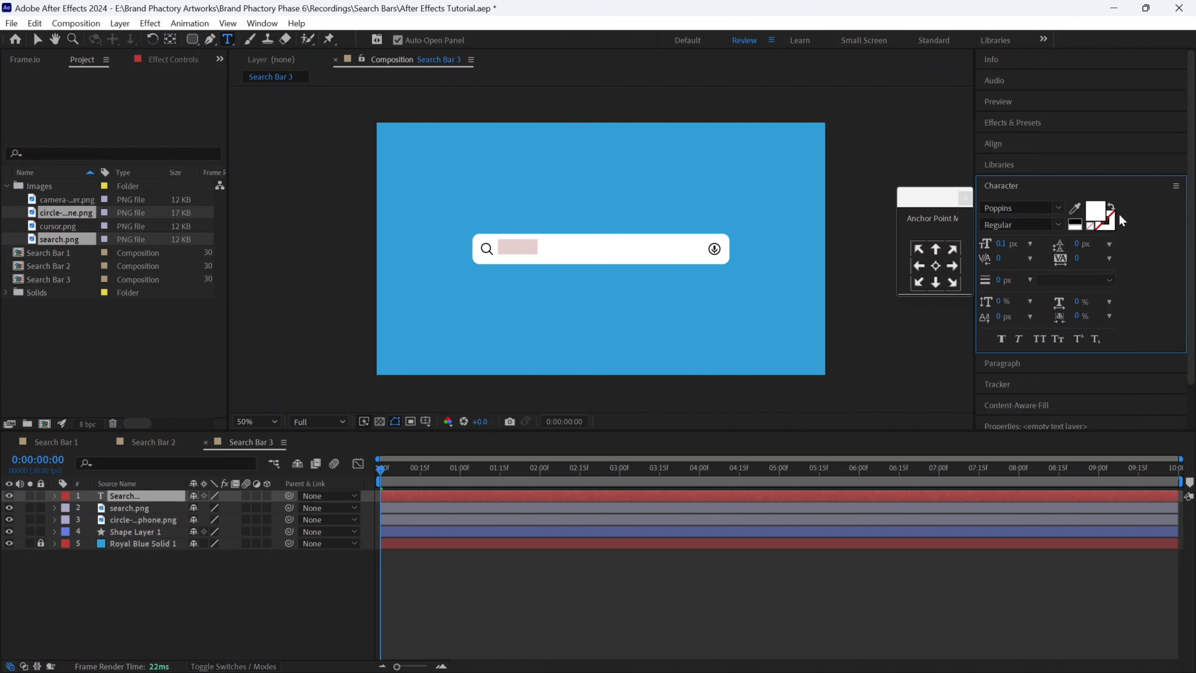
click(1095, 210)
drag(542, 450, 500, 464)
click(830, 319)
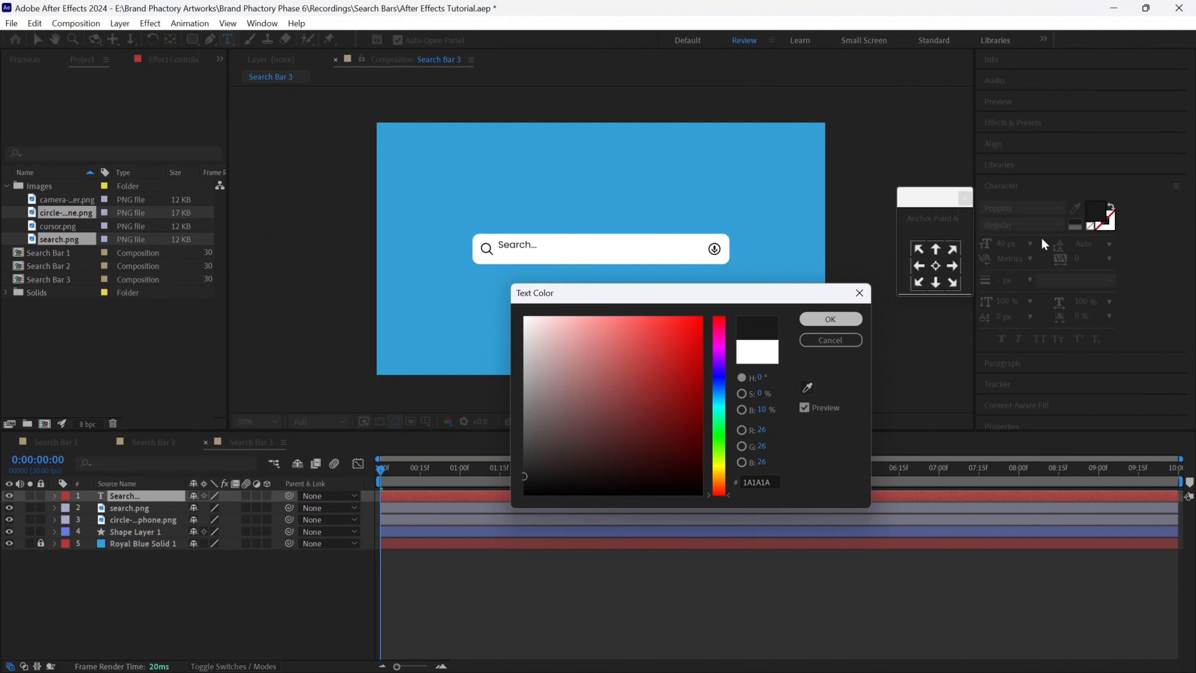
click(1058, 224)
click(1002, 241)
drag(1000, 244, 1010, 244)
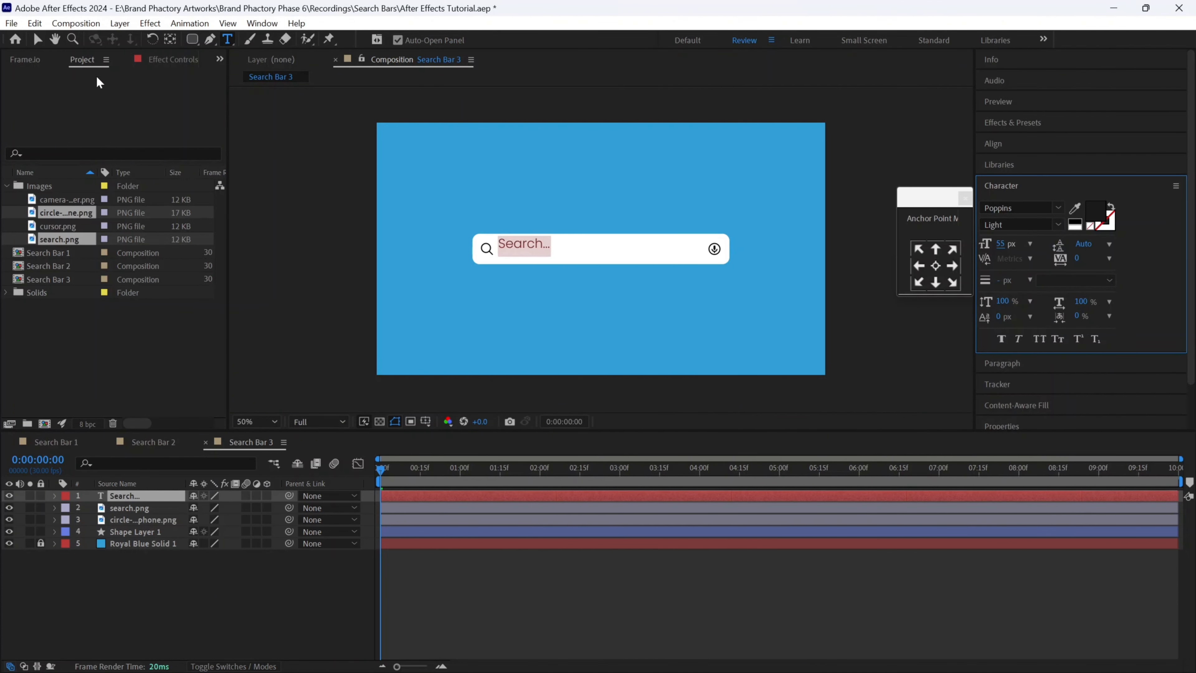
- Center the "Search..." text vertically in the bar beside the search icon and set its font size to 50 px
click(38, 39)
drag(532, 242, 534, 250)
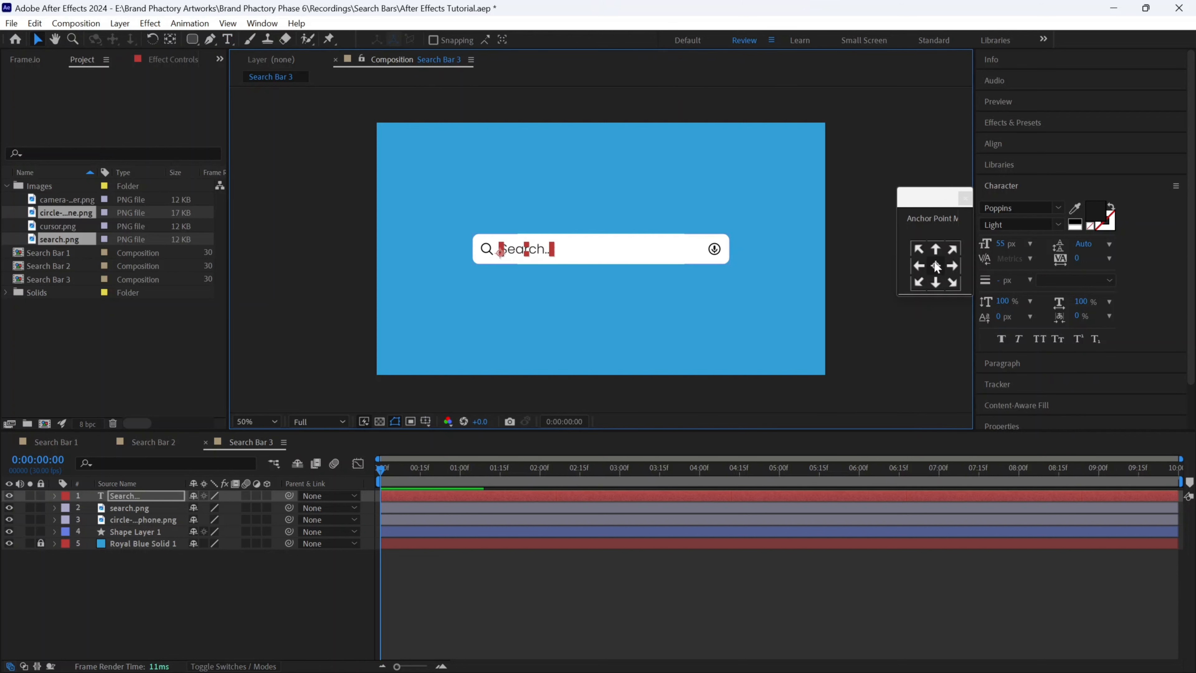
click(867, 262)
click(540, 250)
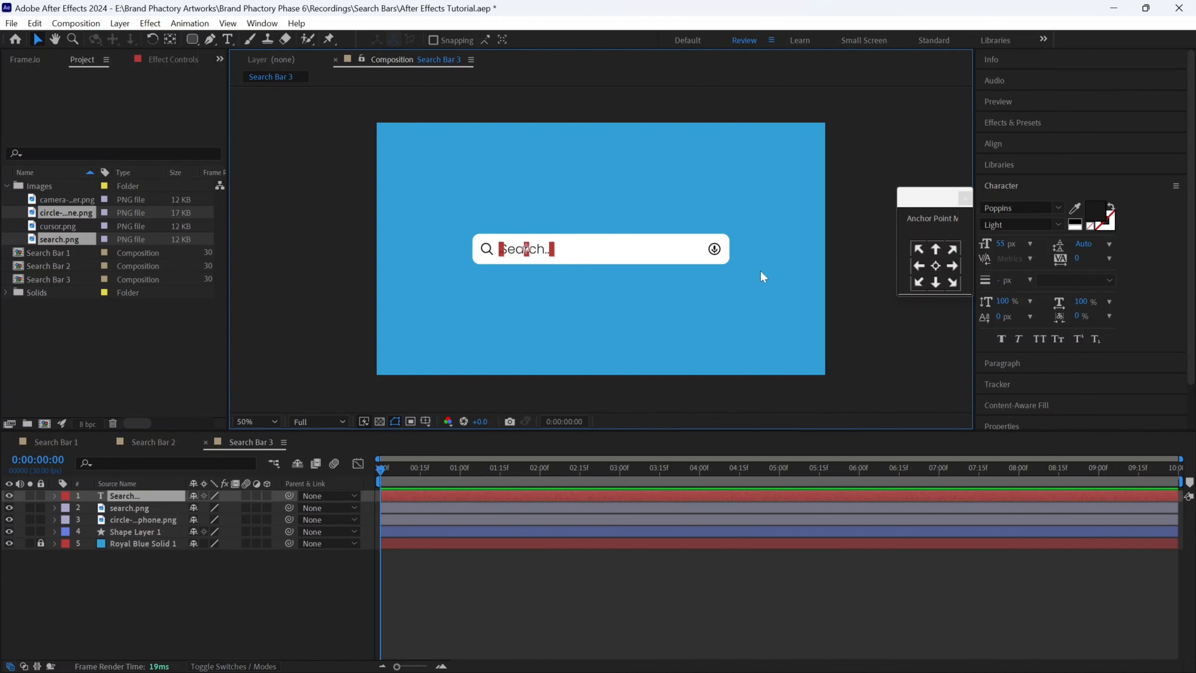
click(1003, 244)
text(50)
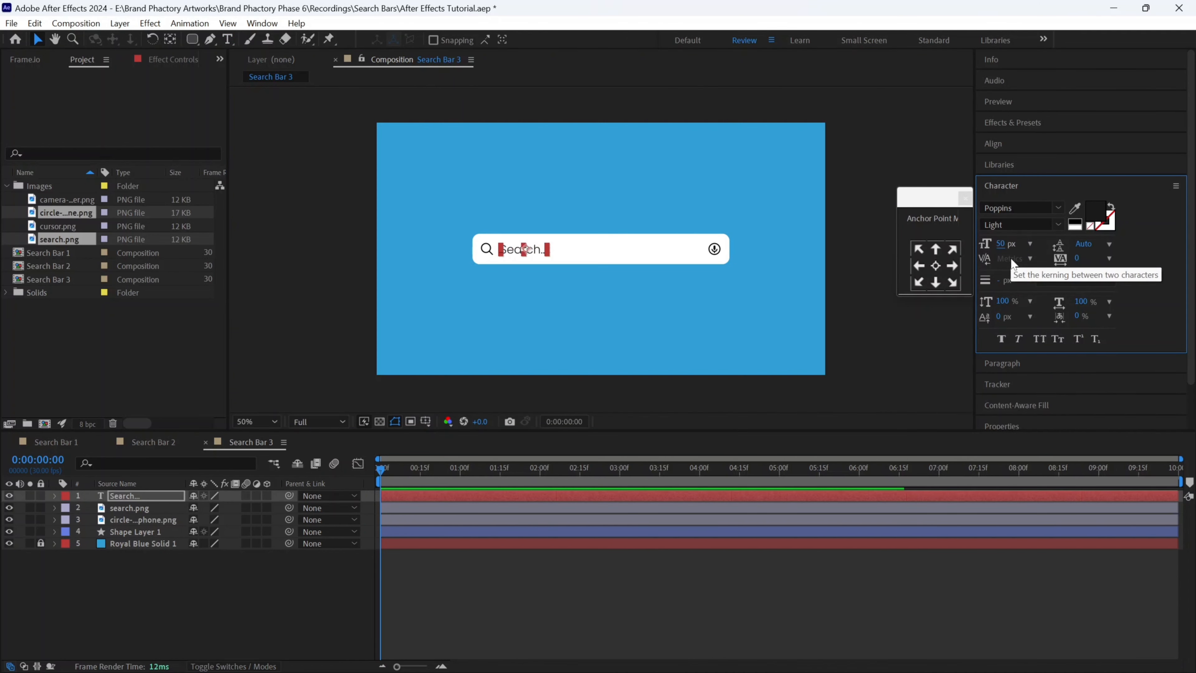
click(585, 264)
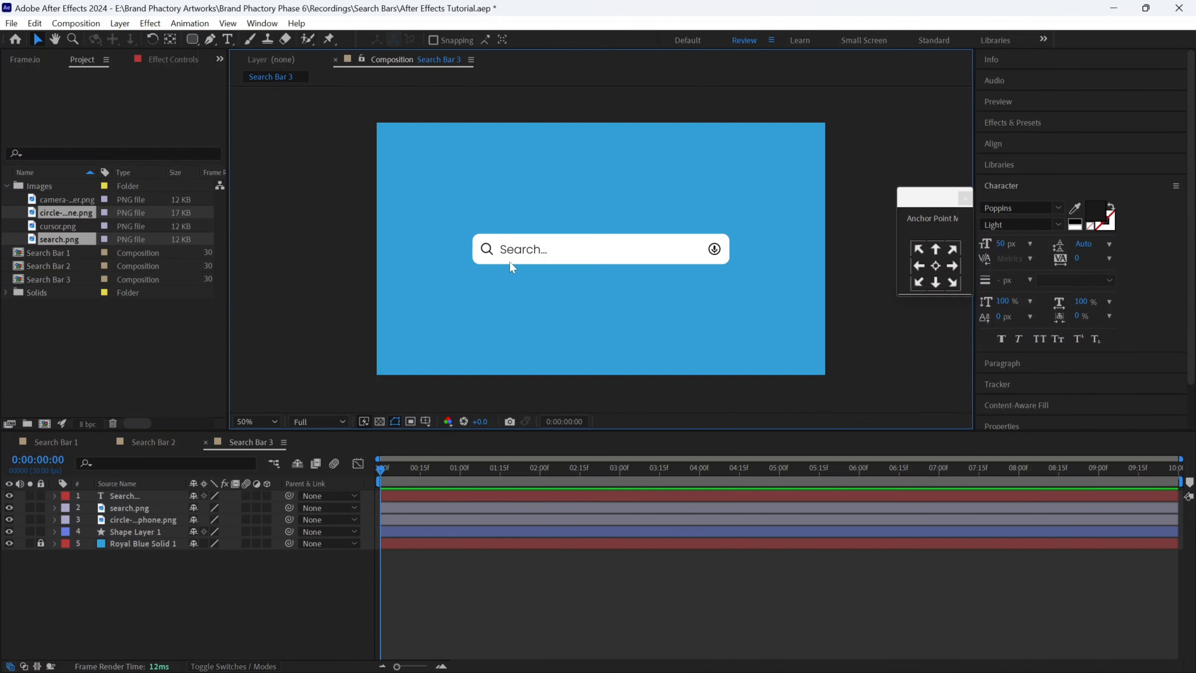
- Hide the "Search..." text layer and keyframe the bar's rectangle path Size at 0:00:02:00
click(9, 496)
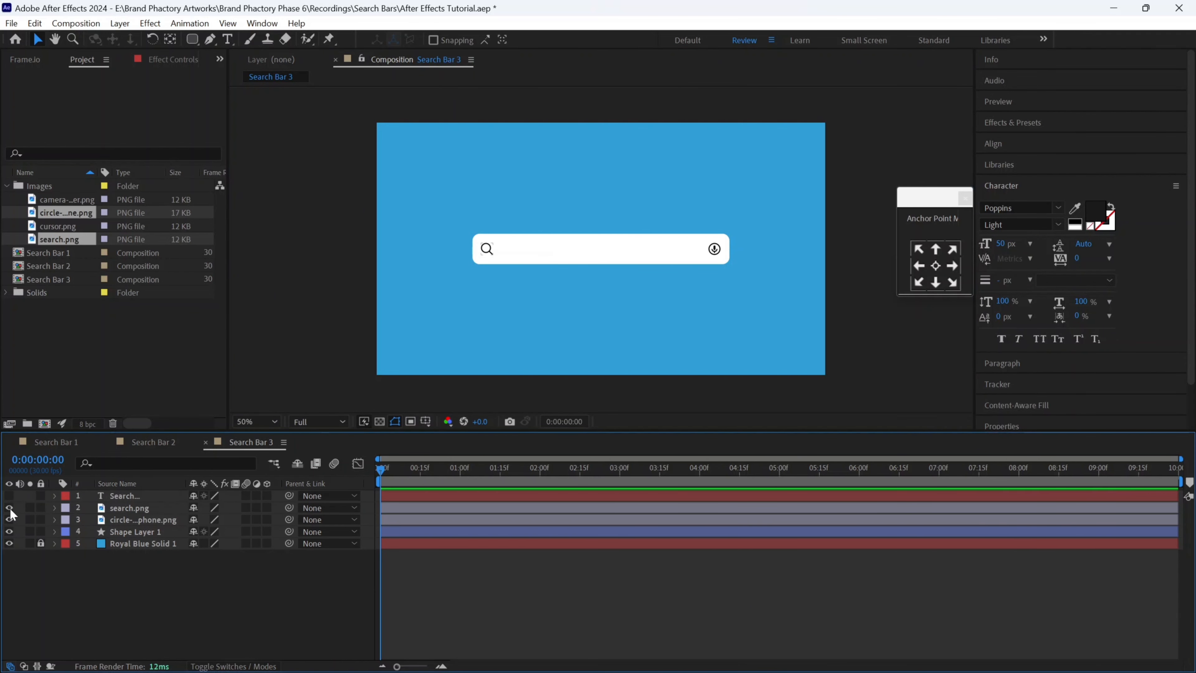
click(110, 534)
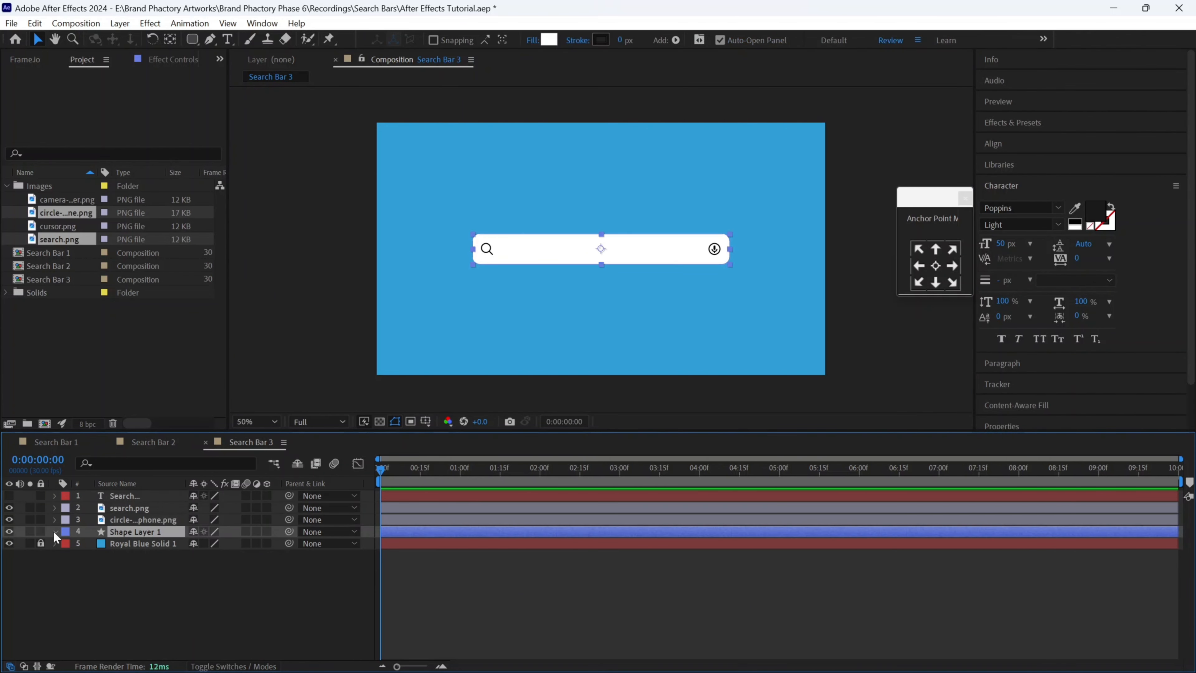
click(78, 556)
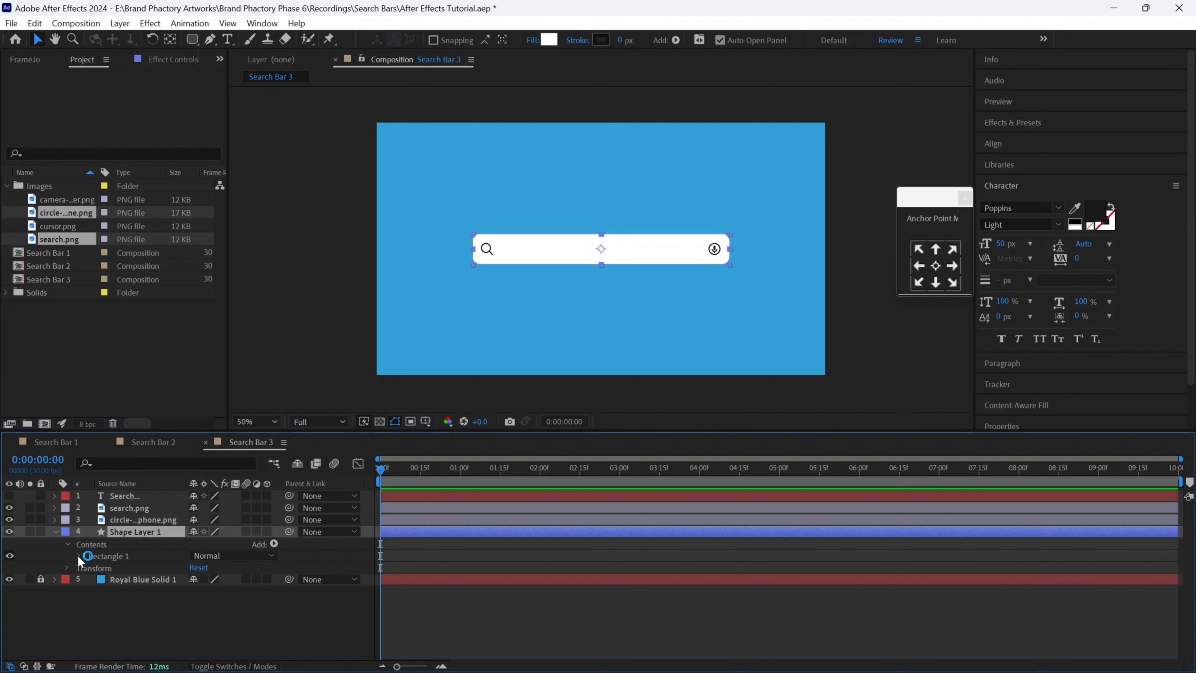
click(78, 556)
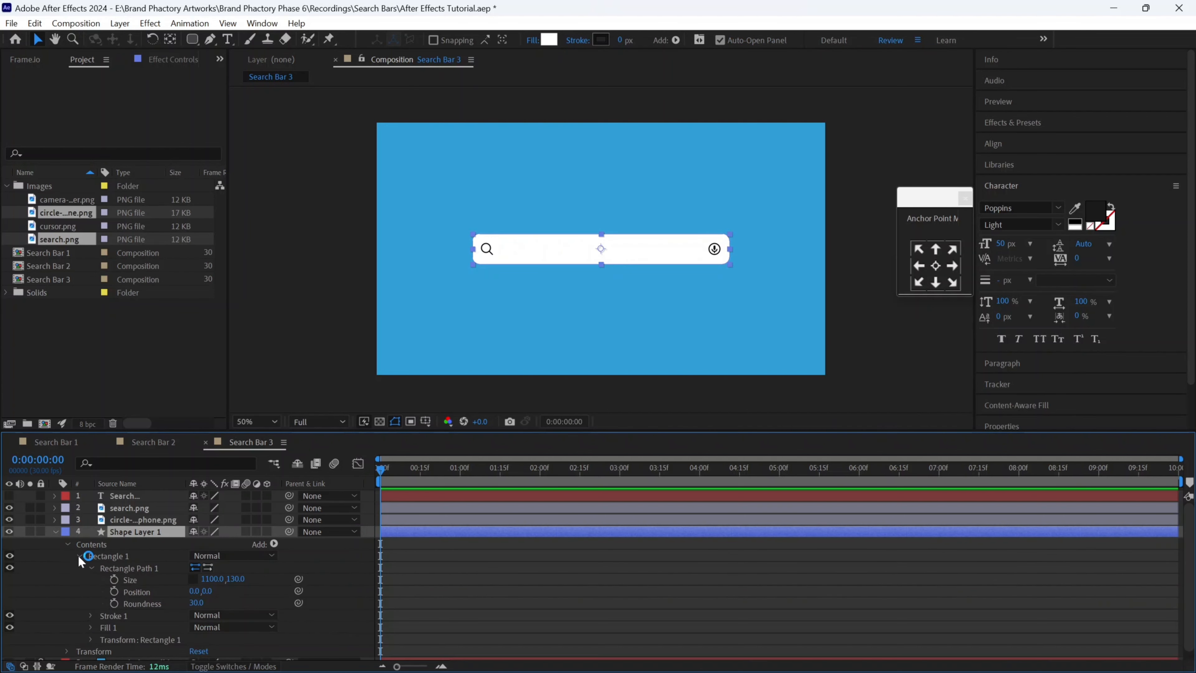
click(540, 473)
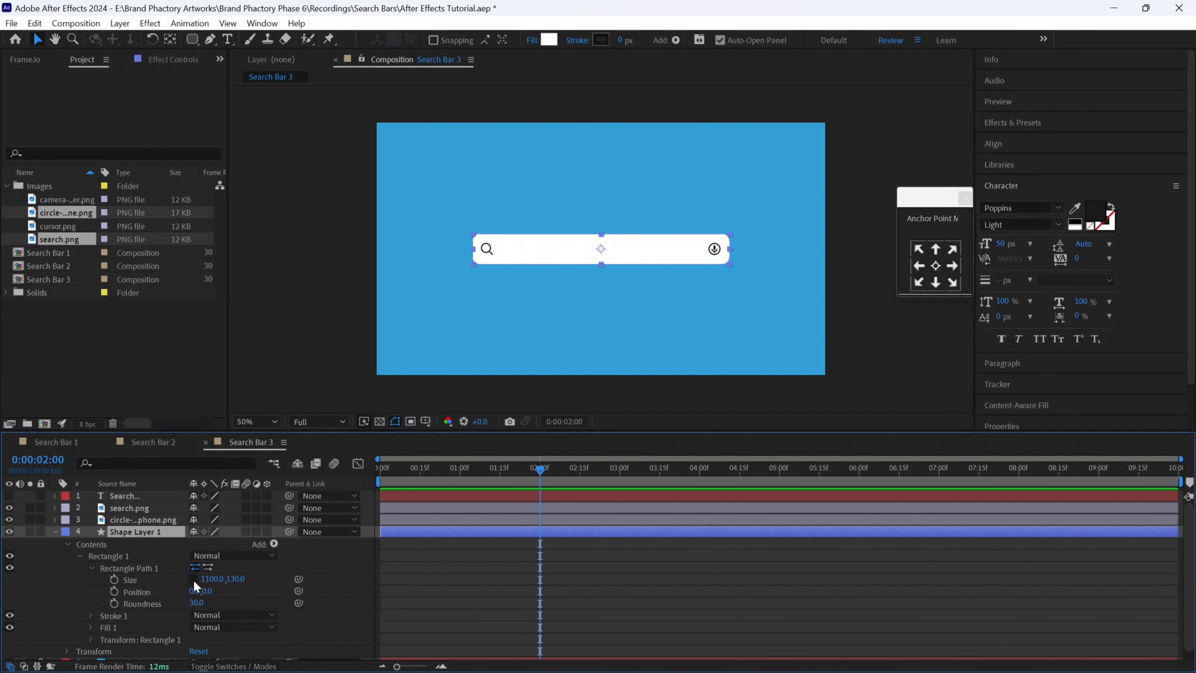
click(114, 578)
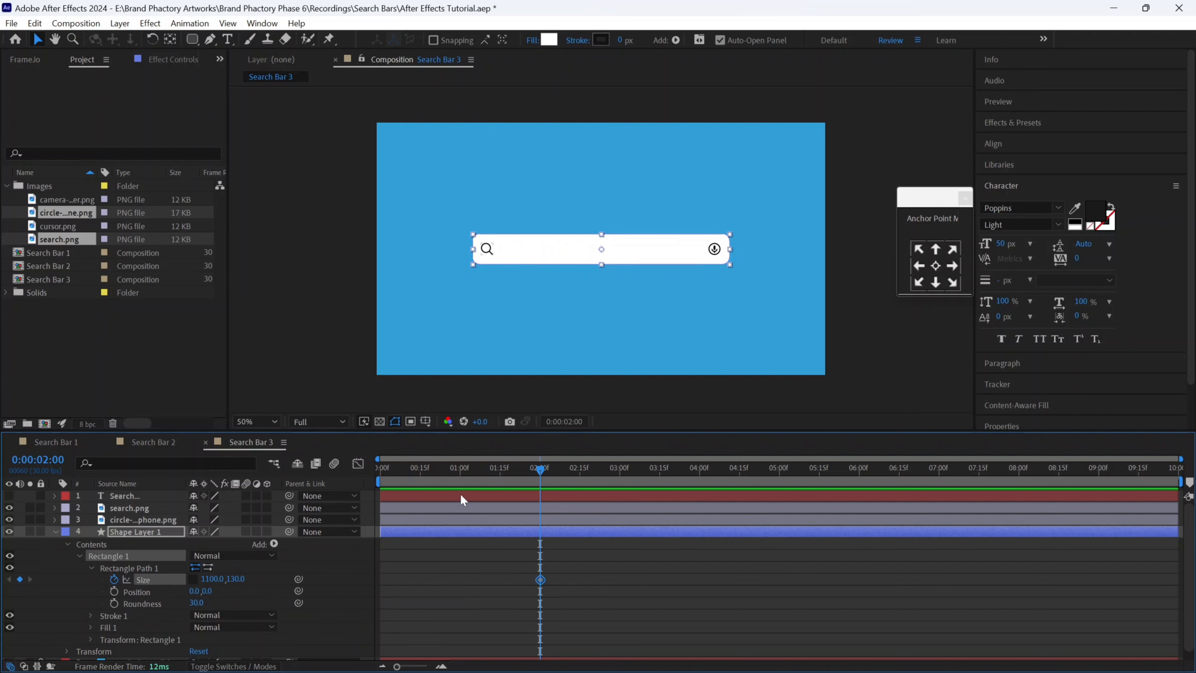
- Set the rectangle path's Size to 130 by 130 at 0:00:01:15 so the bar starts as a small square
click(499, 473)
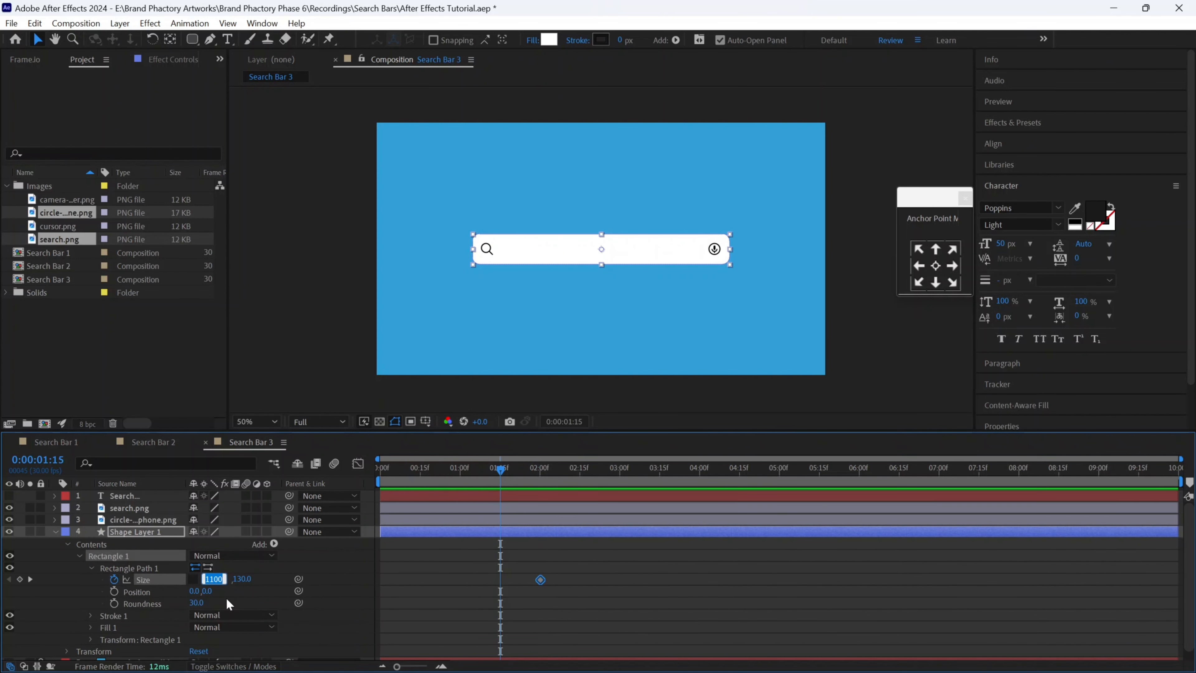
text(130)
key(Return)
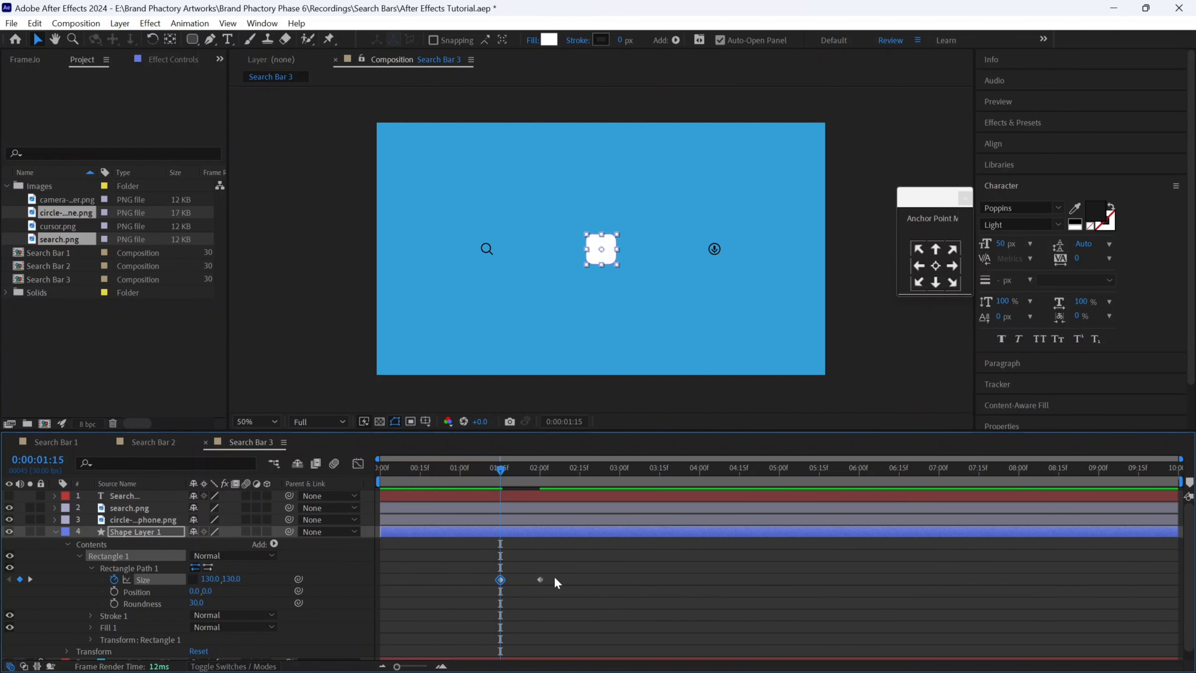
drag(554, 575, 479, 590)
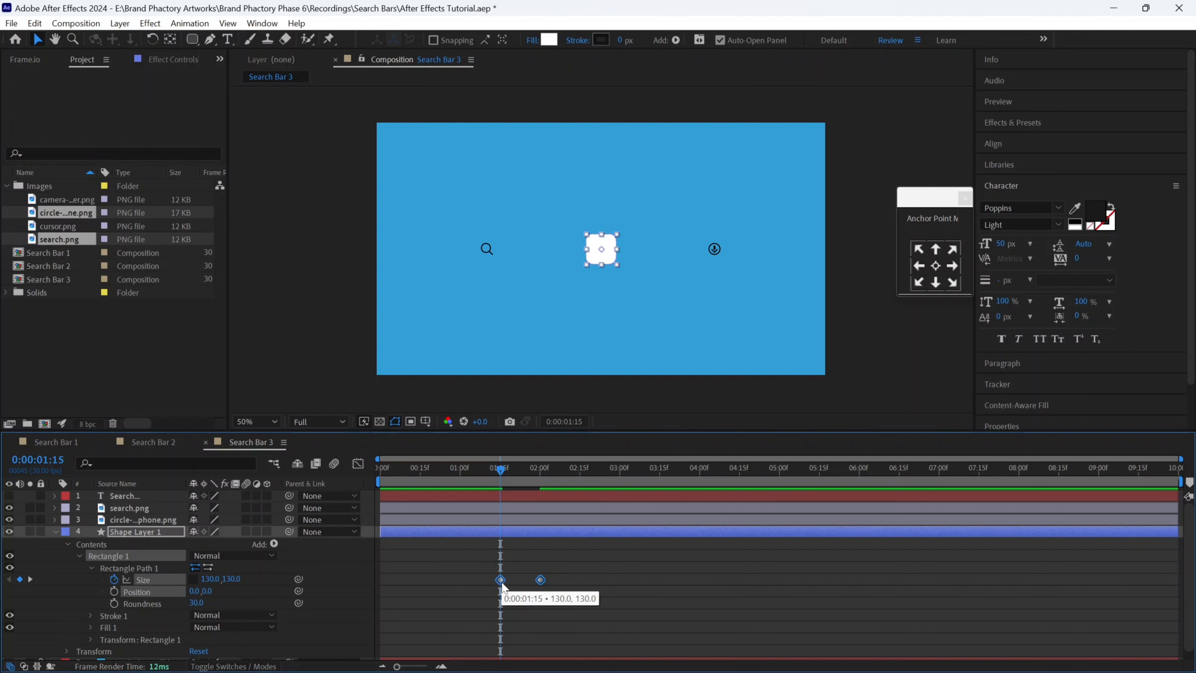
click(572, 577)
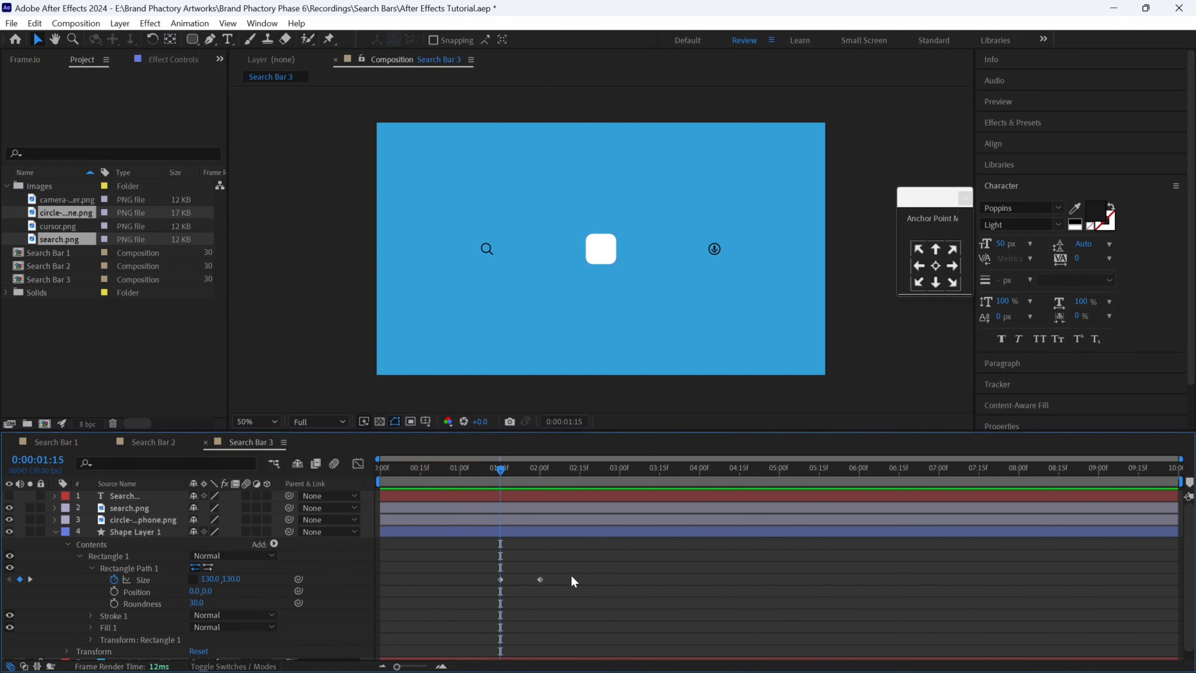
- Add Scale and Opacity keyframes at 100% to Shape Layer 1 at 0:00:01:15
click(517, 532)
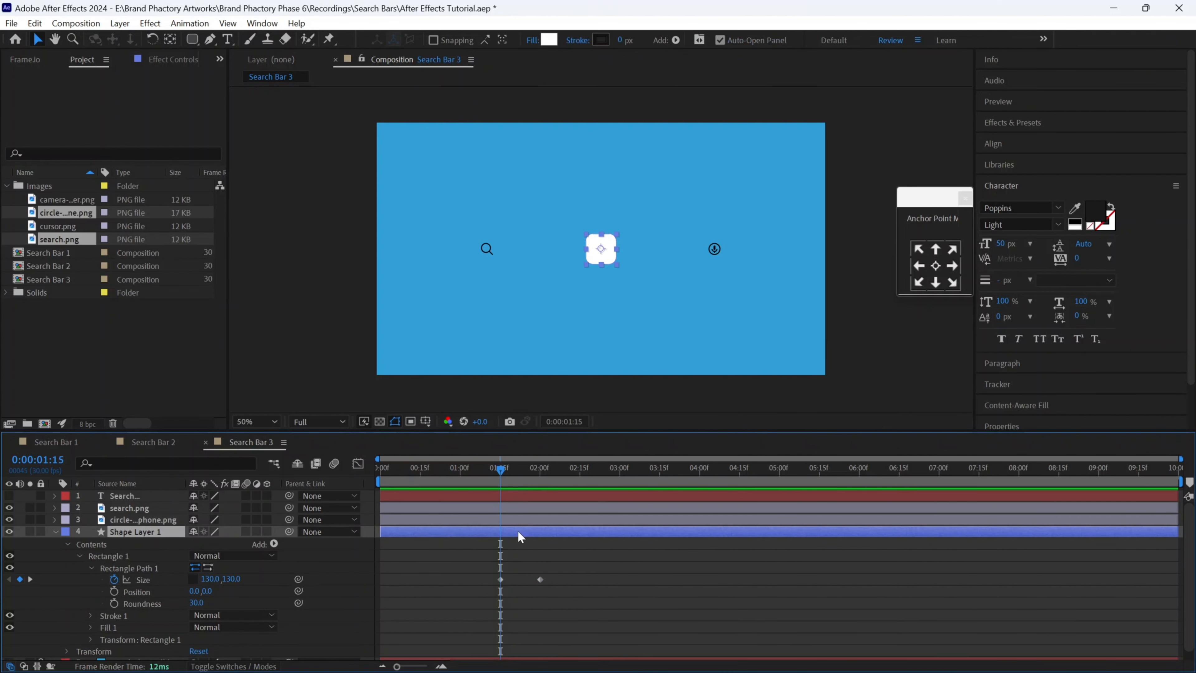
key(s)
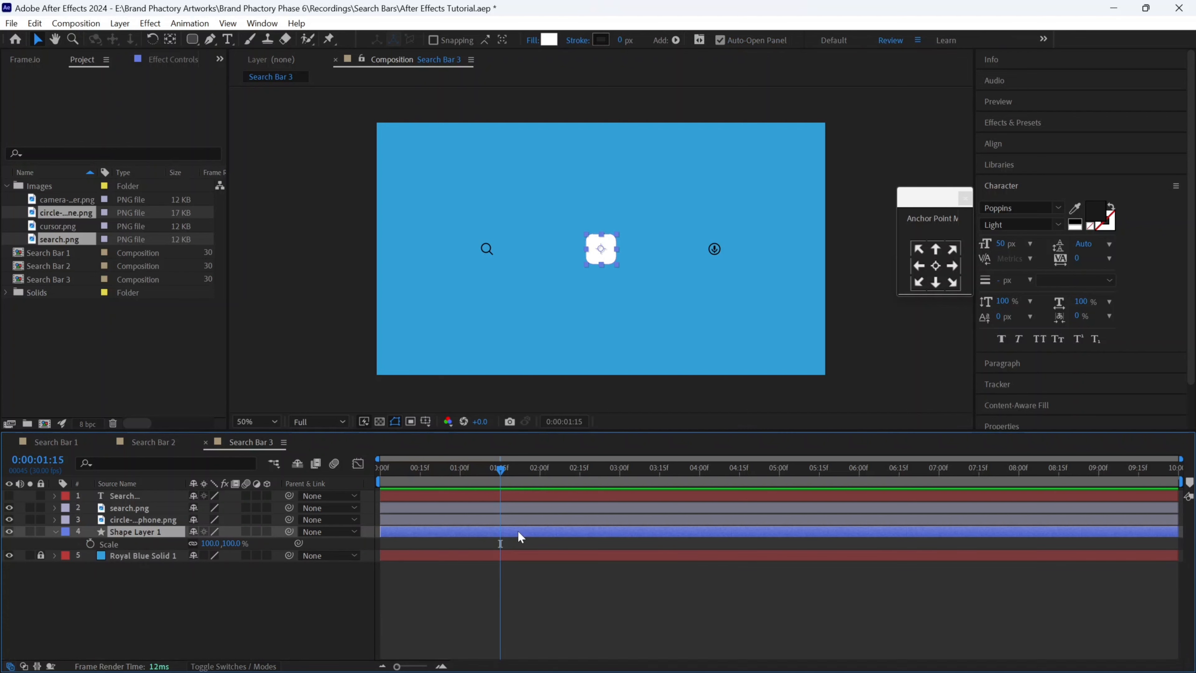
click(90, 543)
key(shift+t)
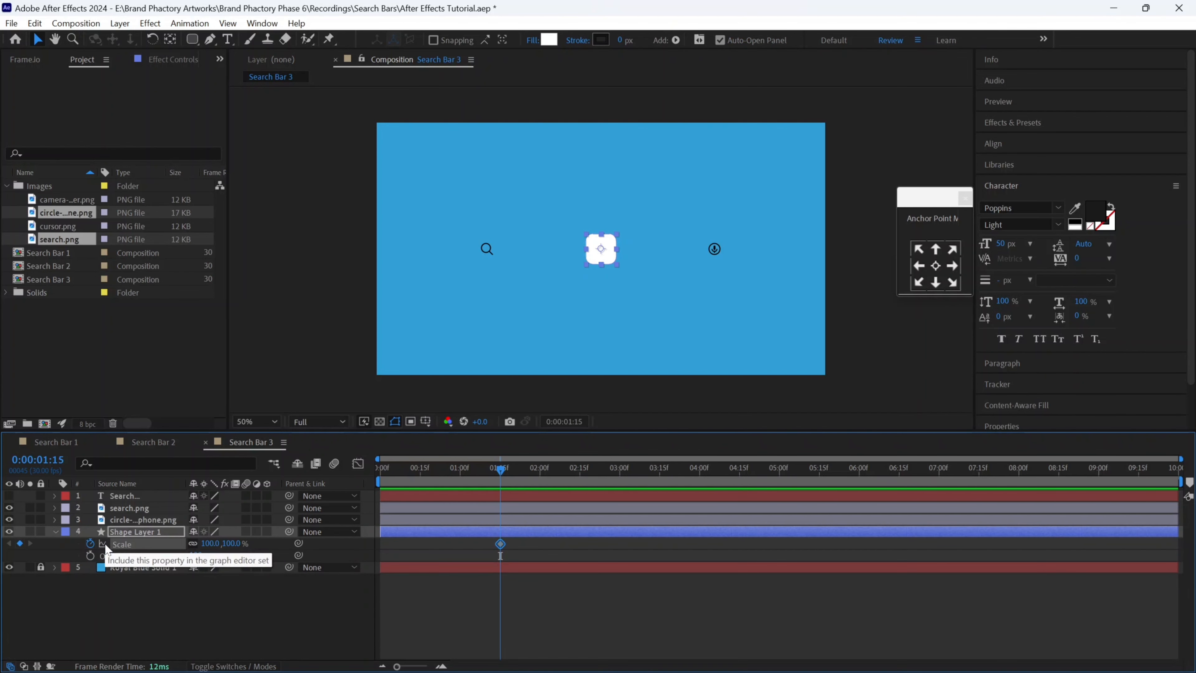
click(90, 556)
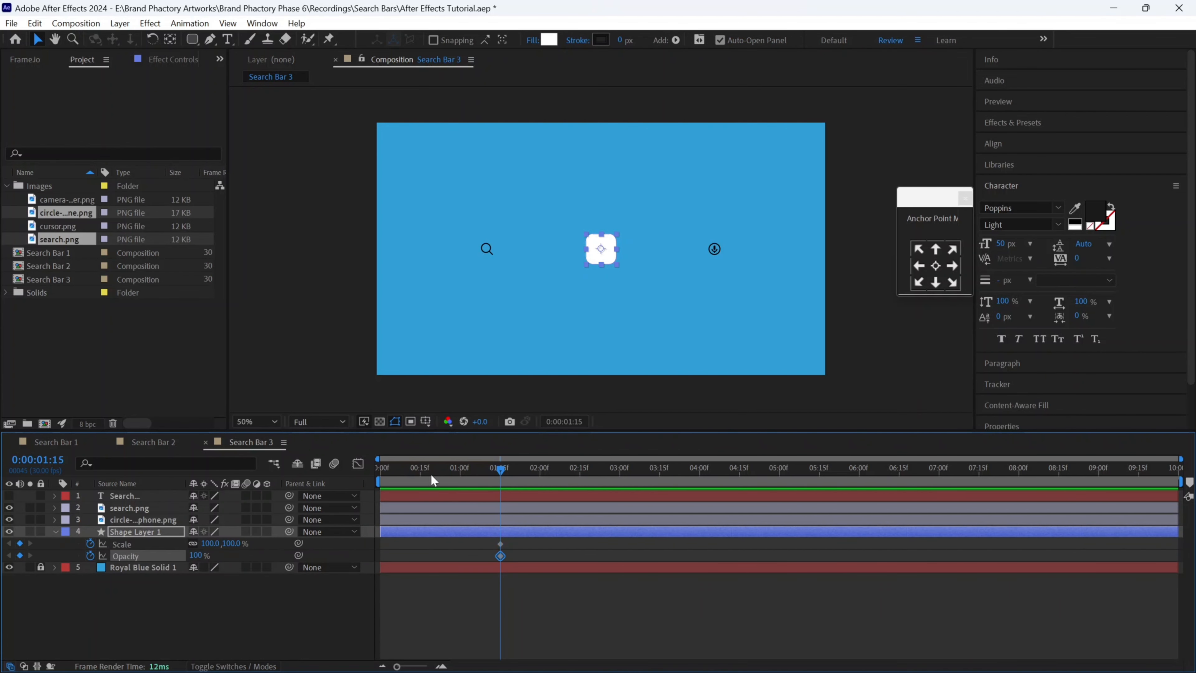
- Set Shape Layer 1's Scale to 400% and Opacity to 0% at 0:00:01:00
click(459, 474)
drag(210, 547, 382, 543)
drag(195, 555, 4, 555)
click(212, 543)
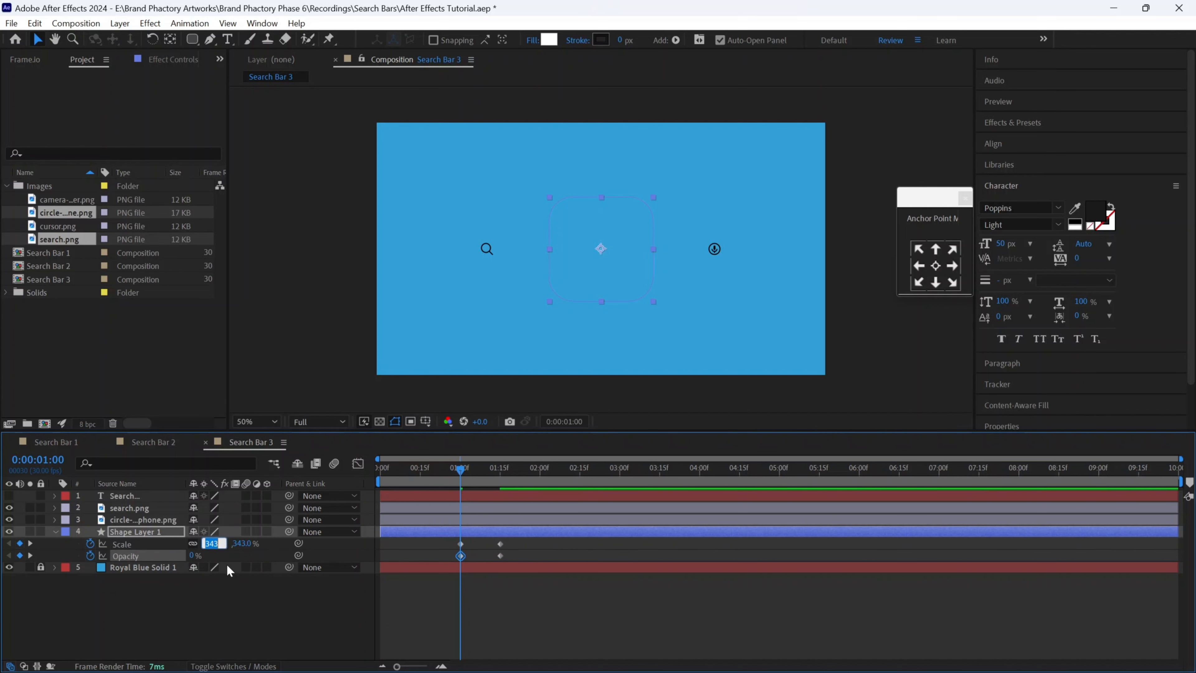
text(400)
key(Return)
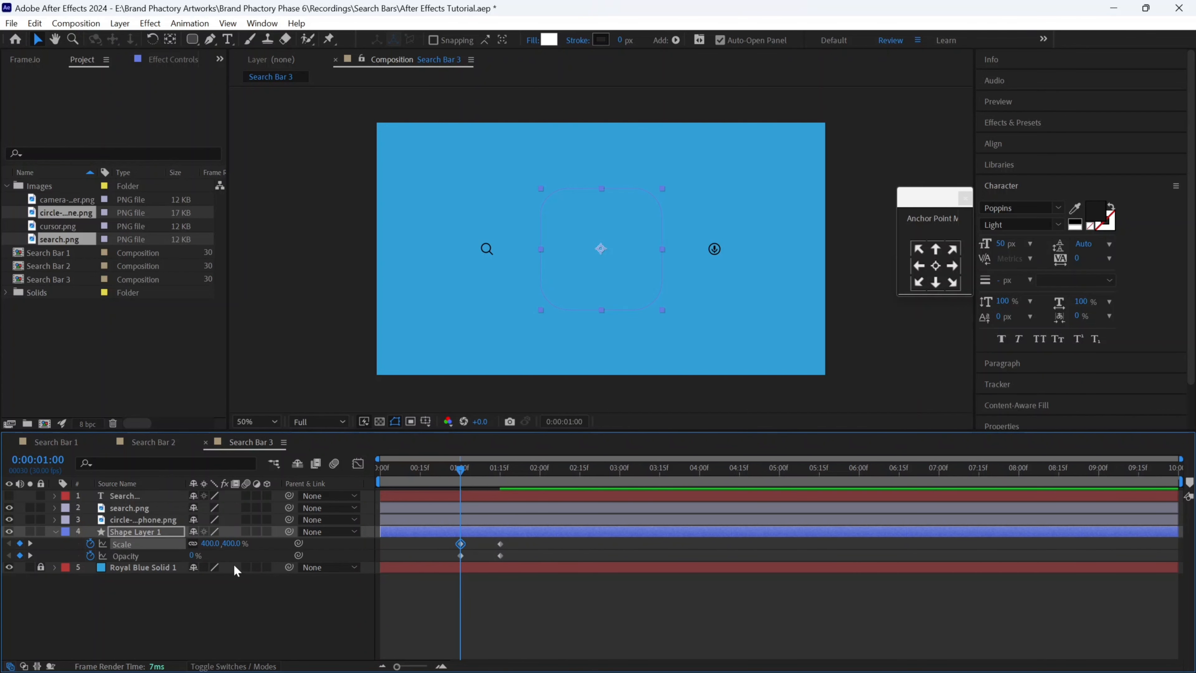
- Shift all Shape Layer 1 keyframes one second earlier so the animation starts at 0:00:00:00
click(487, 531)
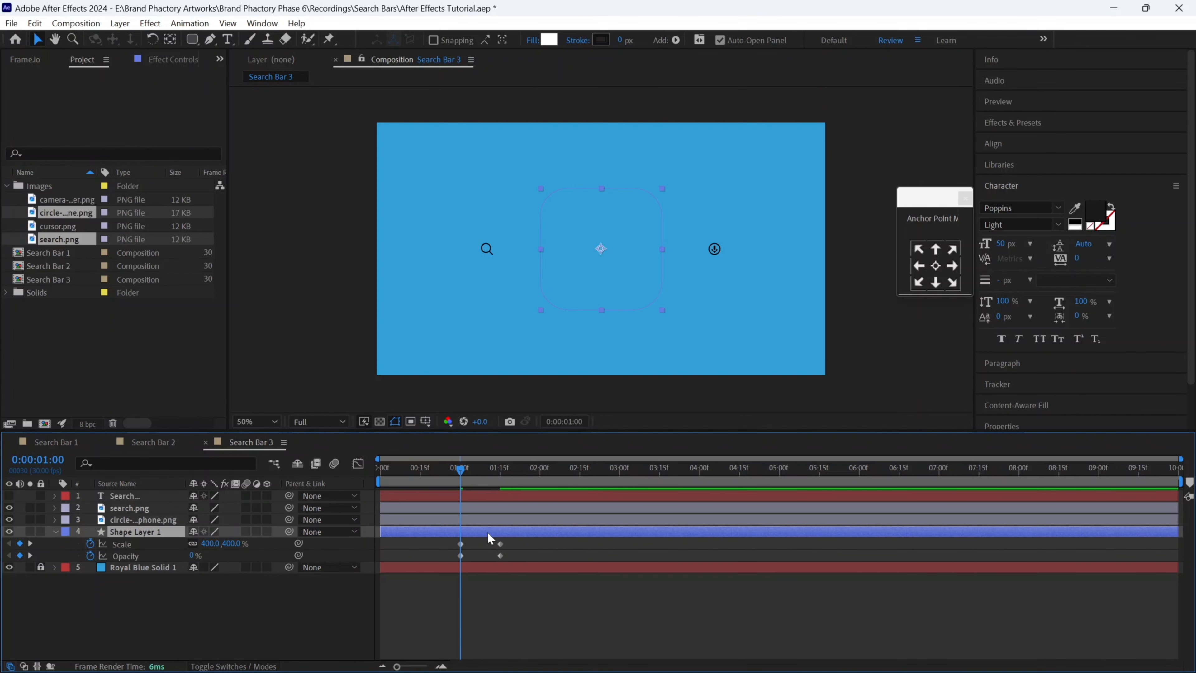
key(u)
drag(555, 544, 382, 570)
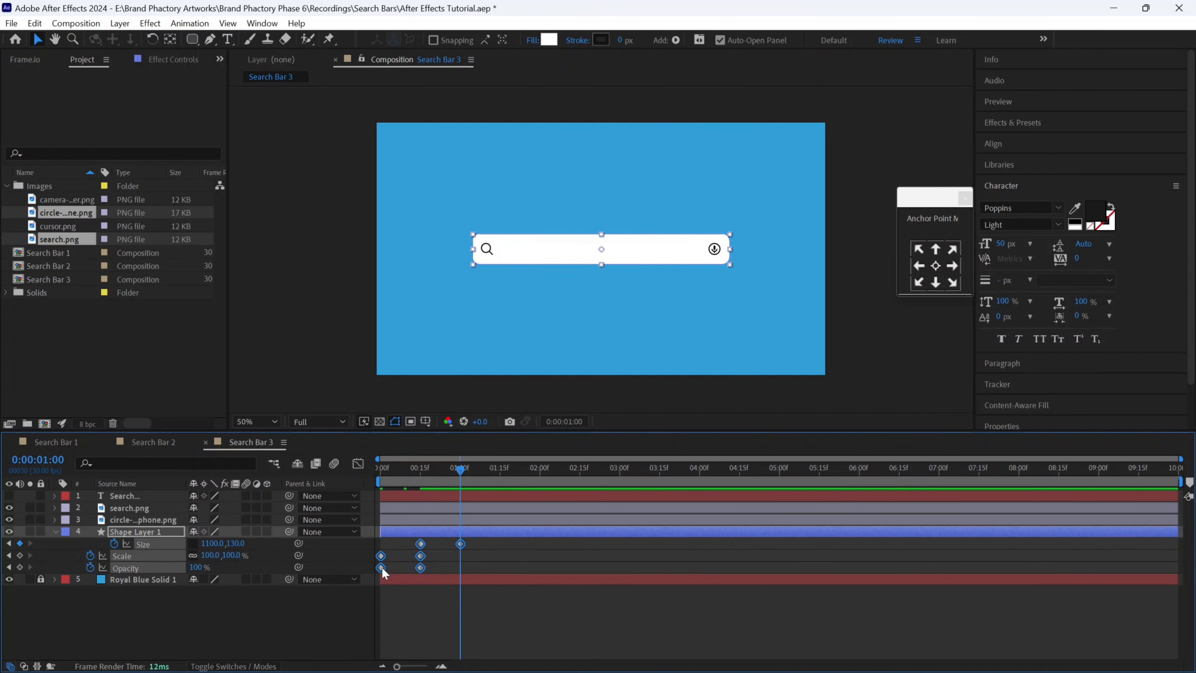
- Apply Easy Ease to all Shape Layer 1 keyframes and sharpen their speed curves into steep mid-way peaks
right_click(381, 567)
mouse_move(438, 560)
click(597, 460)
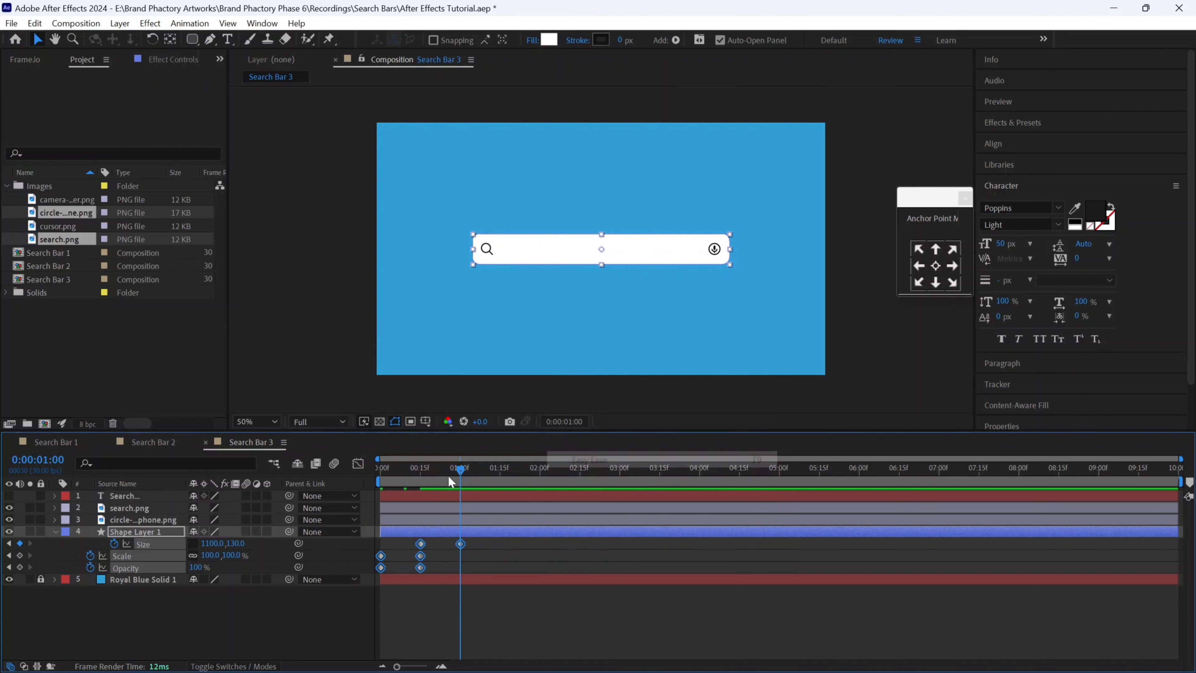
click(358, 464)
click(441, 666)
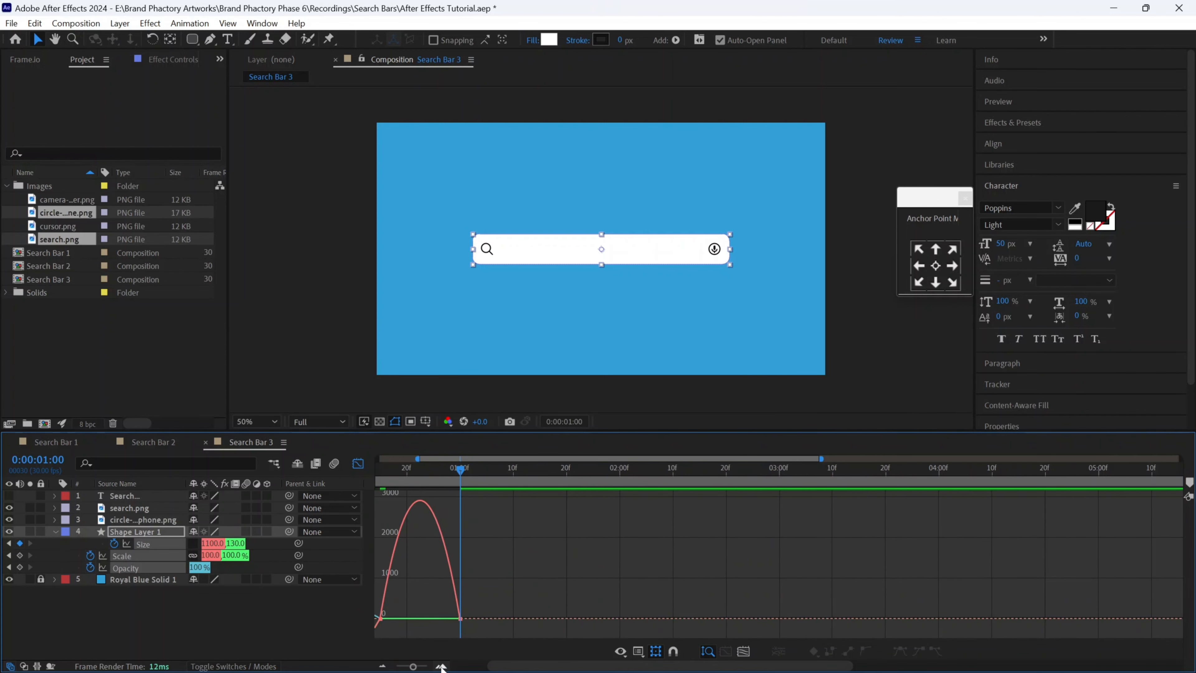
drag(572, 665, 494, 664)
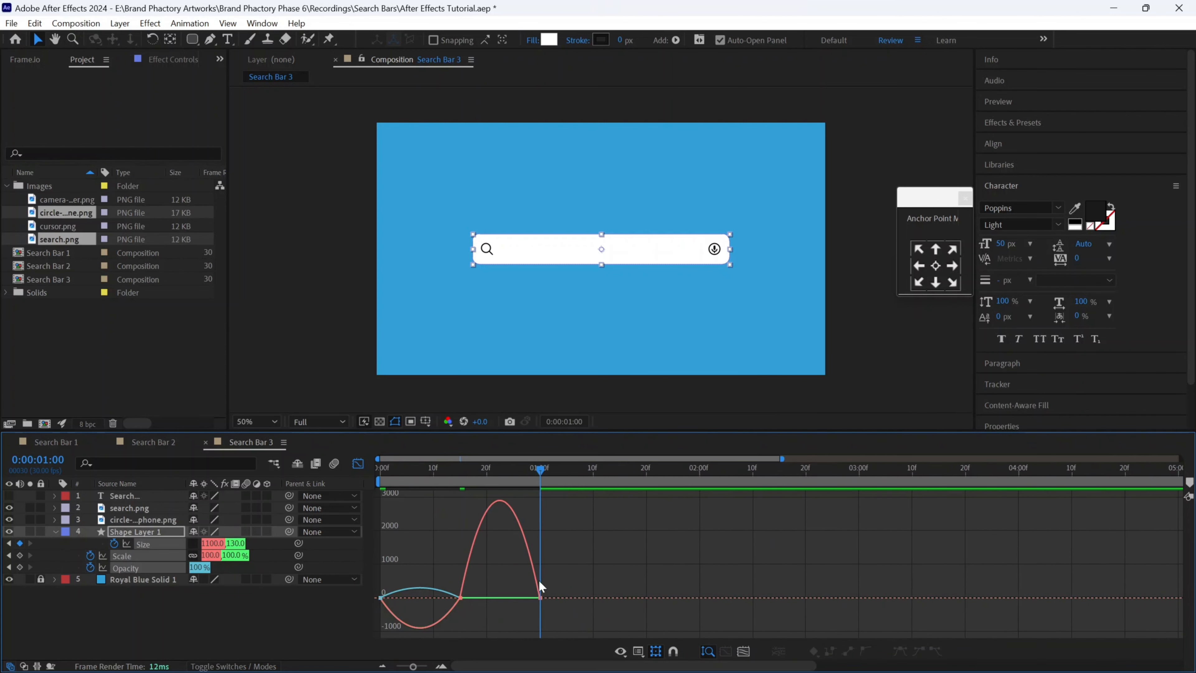
drag(586, 568, 371, 611)
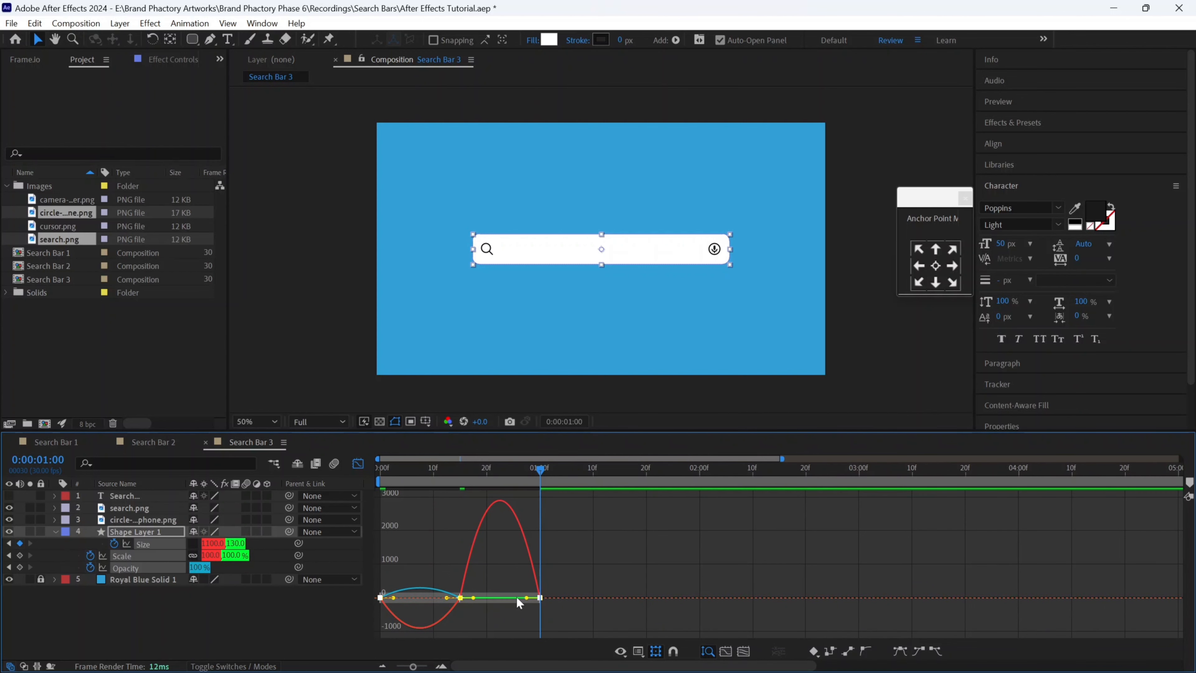
drag(517, 598, 489, 598)
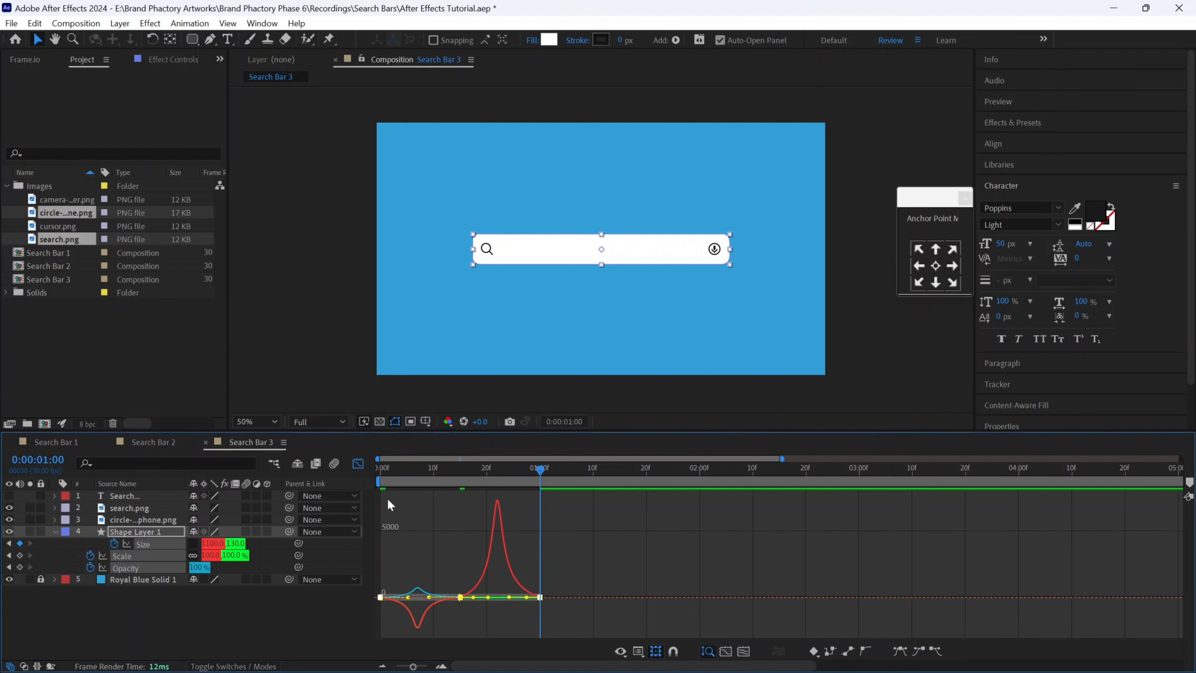
click(358, 463)
- Delay the bar's two Size keyframes to 0:00:00:25 and 0:00:01:10, and preview the animation from the start
key(Home)
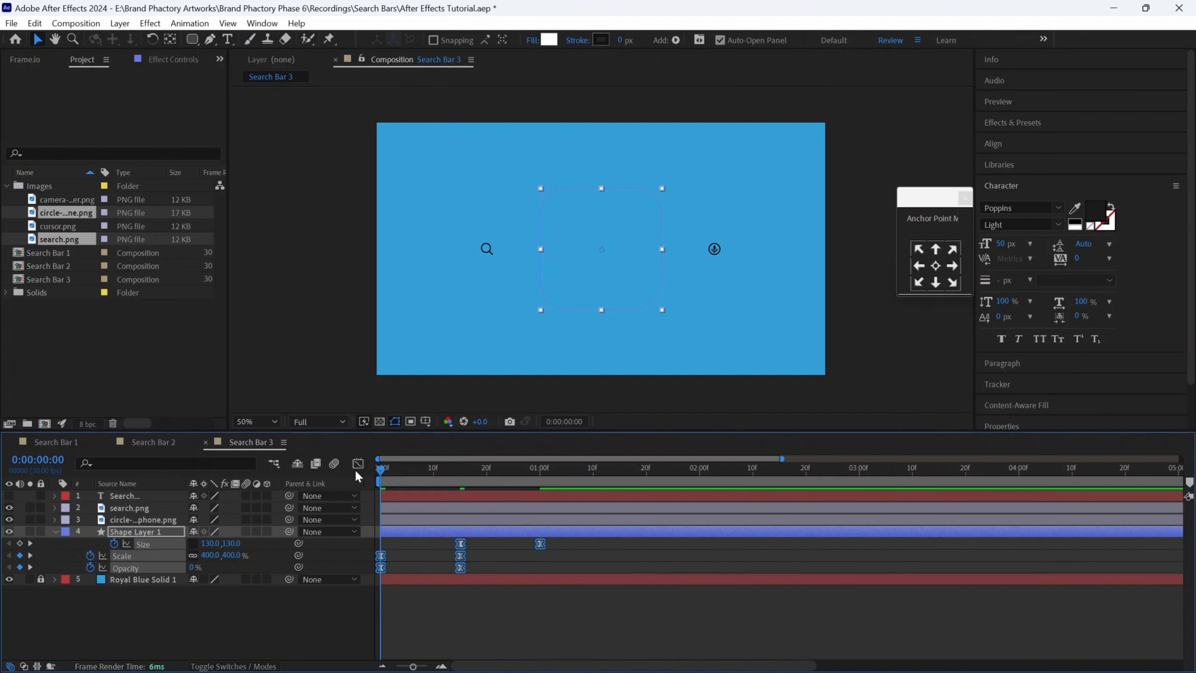
key(space)
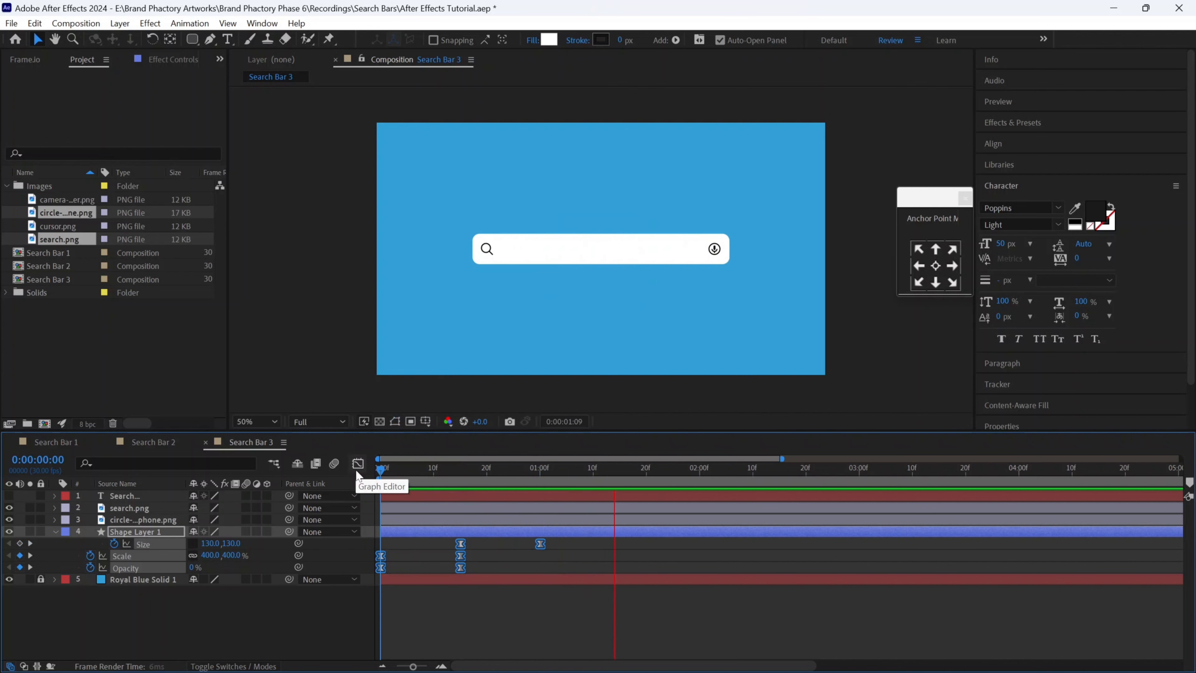
drag(558, 542, 477, 544)
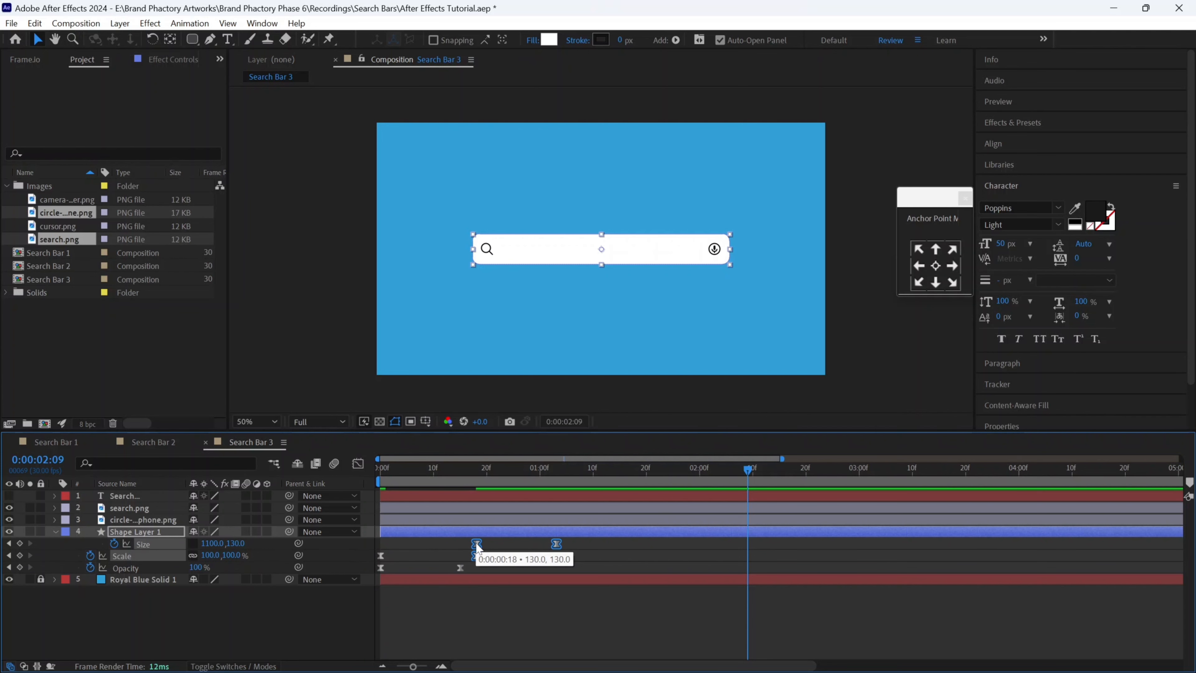
key(ctrl+z)
click(485, 557)
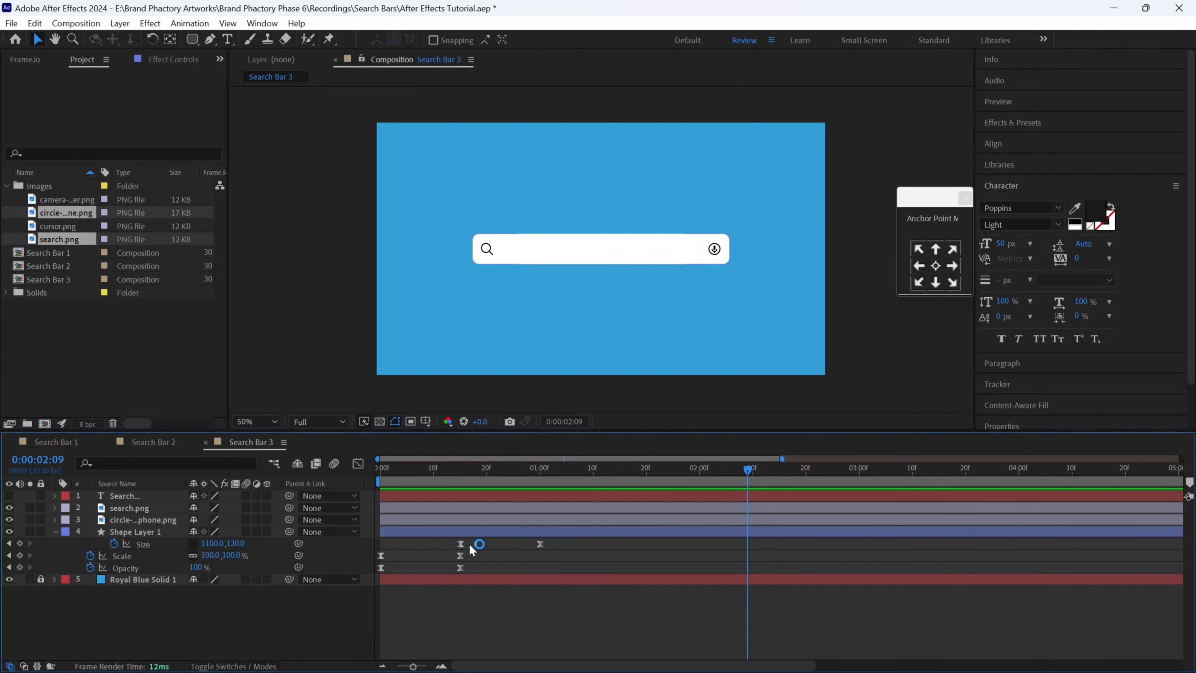
drag(451, 543, 594, 548)
drag(397, 470, 369, 470)
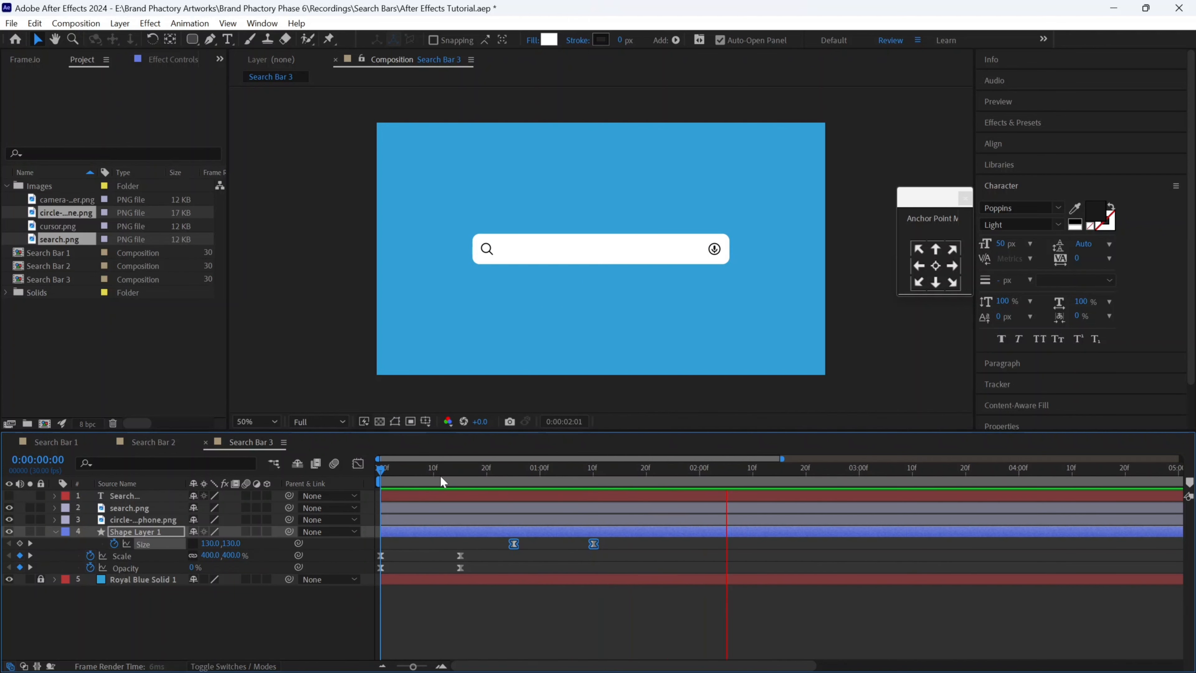
key(space)
drag(439, 468, 369, 468)
key(space)
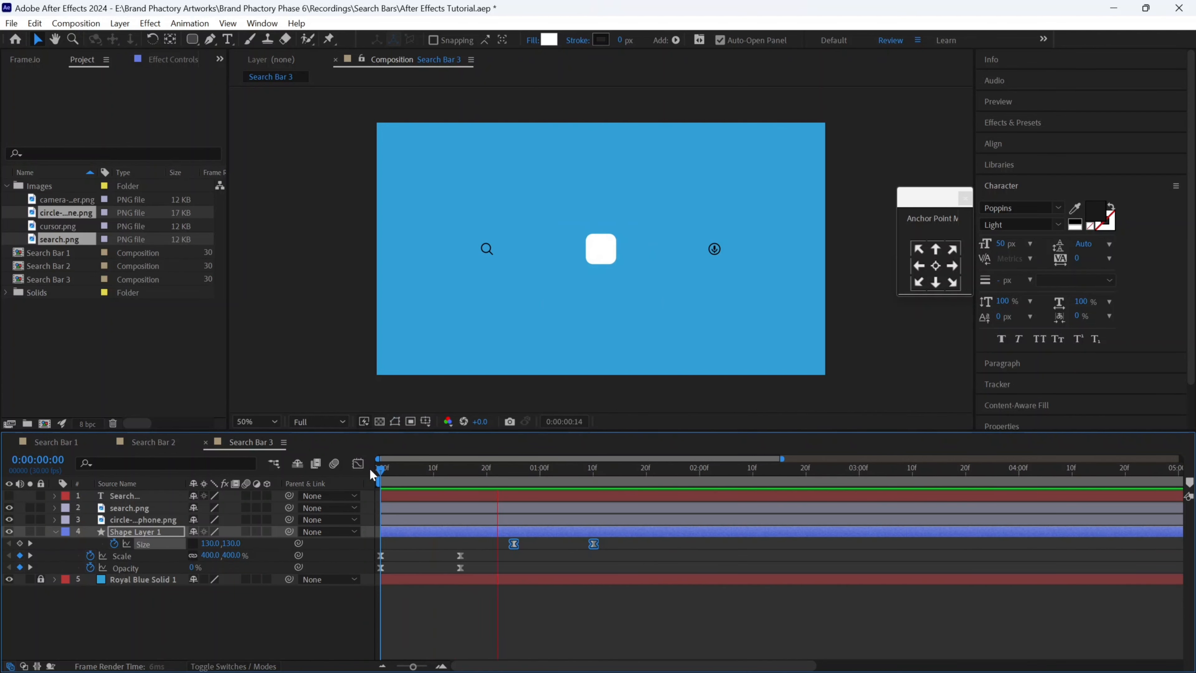
key(space)
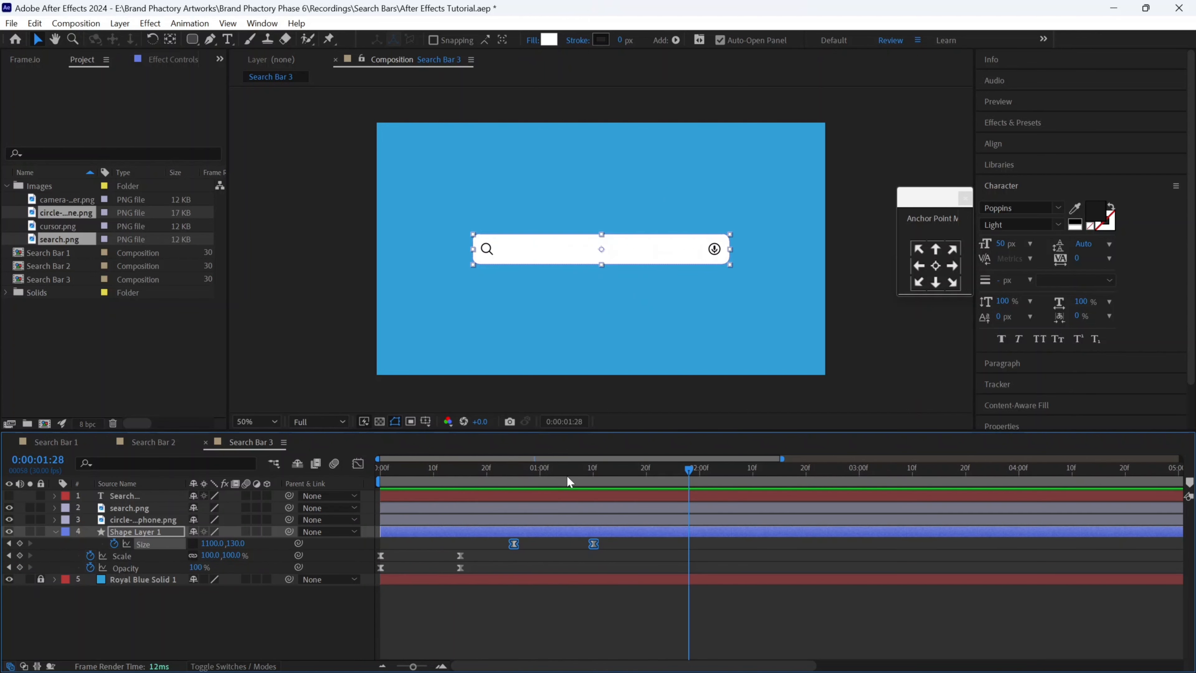
- Add Scale keyframes to the search and microphone icon layers at 0:00:01:20
drag(568, 475, 650, 481)
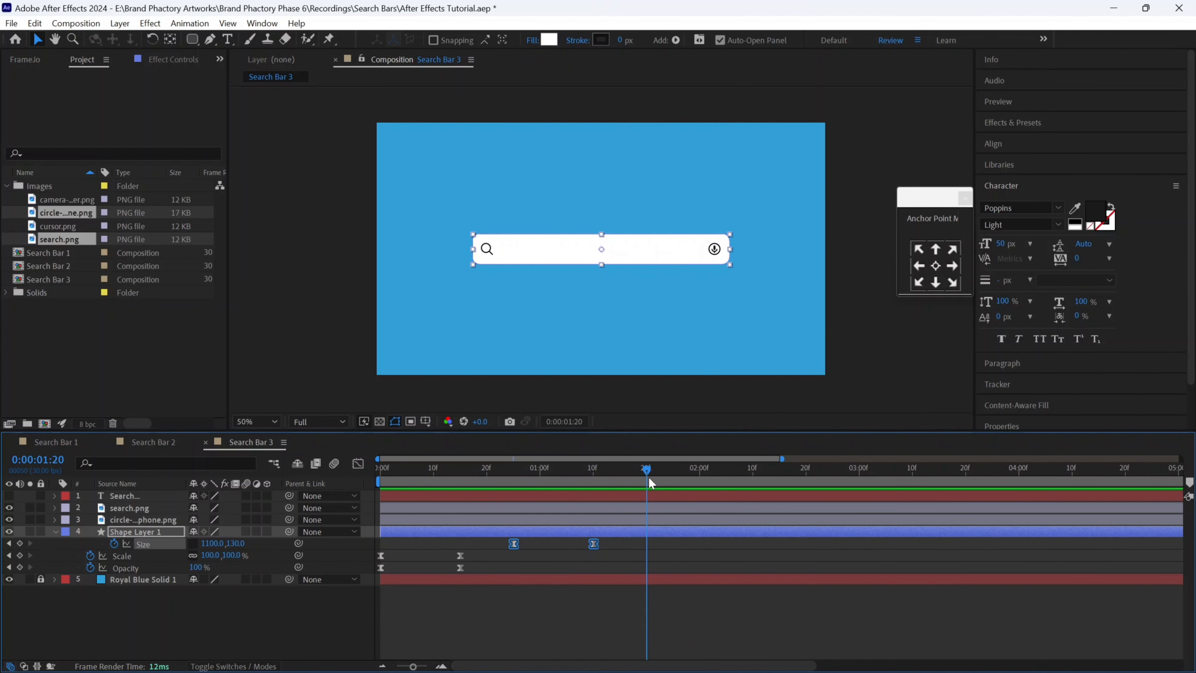
click(612, 519)
shift+click(616, 508)
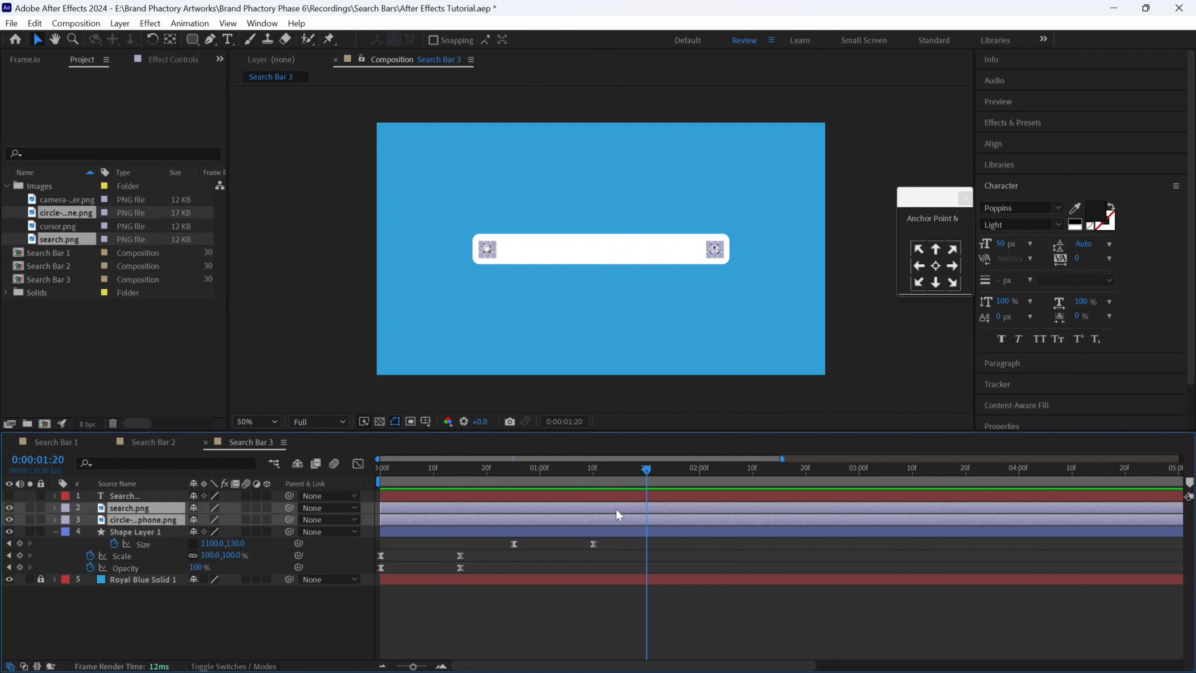
key(s)
click(90, 519)
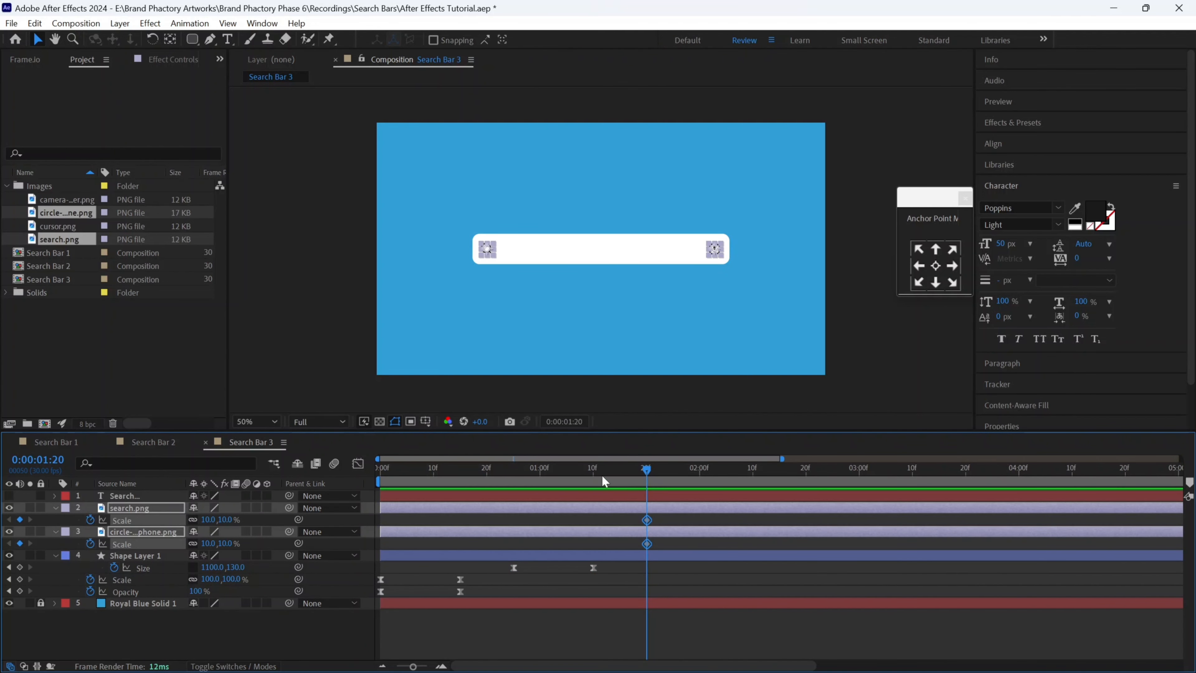
- Set both icon layers' Scale to 0% at 0:00:01:10 so they grow in after the bar expands
click(590, 471)
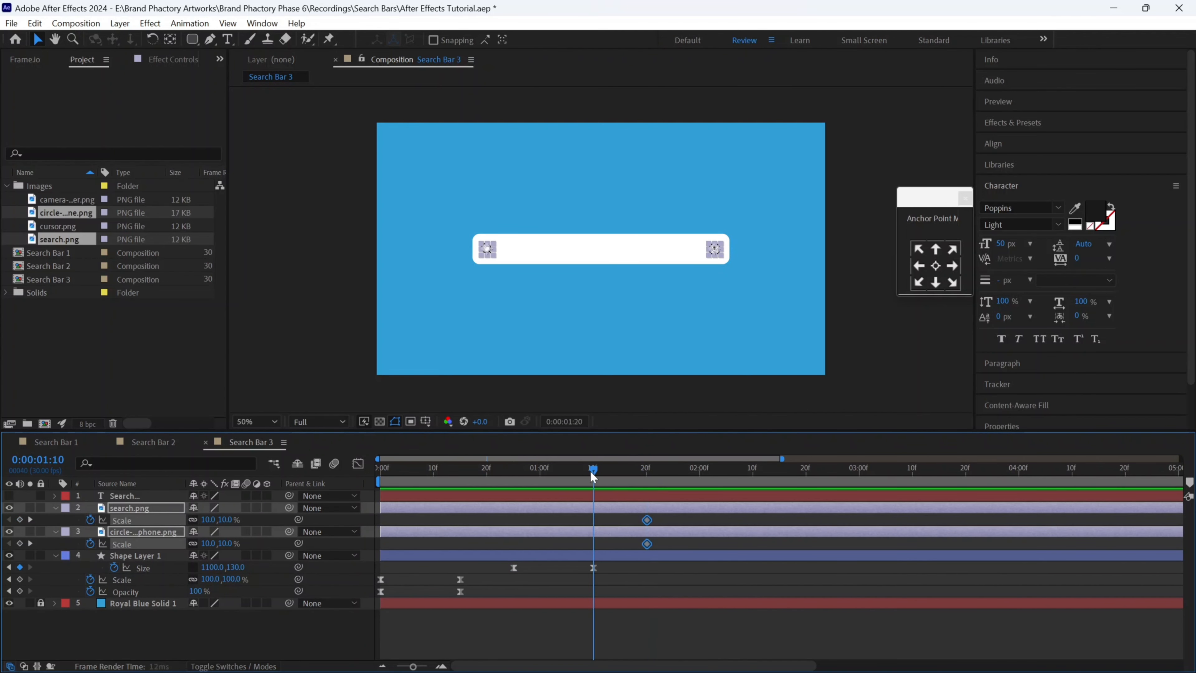
click(209, 519)
text(0)
key(Return)
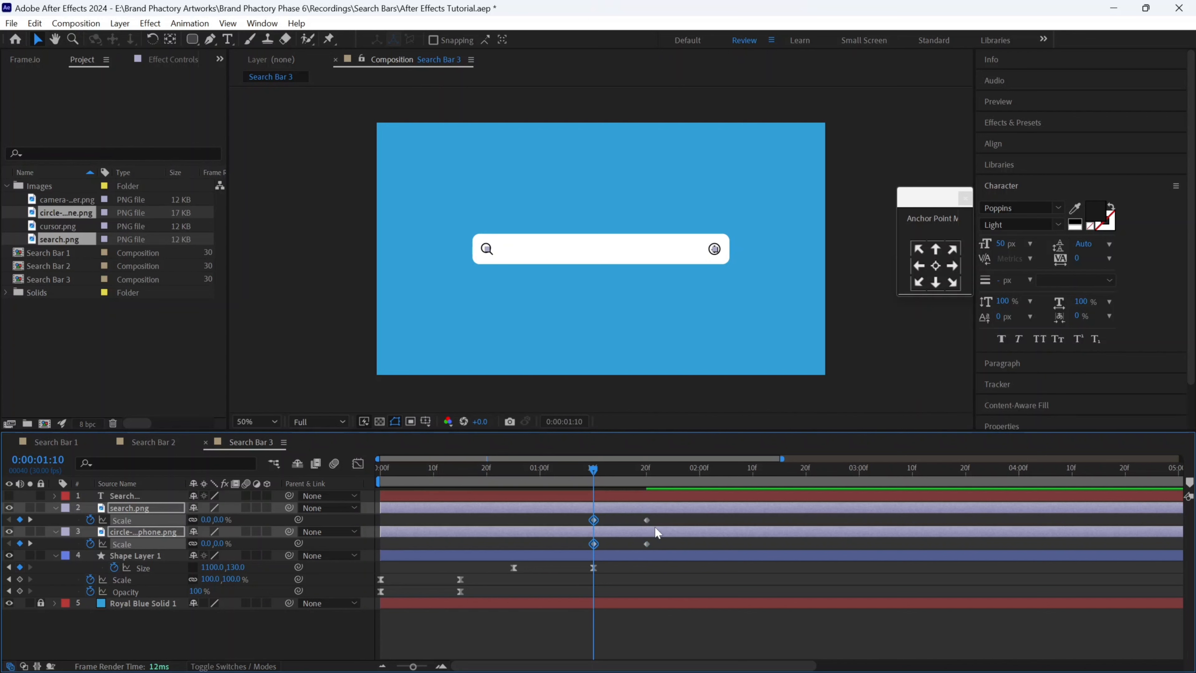
- Apply Easy Ease to both icons' Scale keyframes and reshape their speed curves to a sharp early peak
drag(663, 518, 584, 546)
right_click(593, 543)
mouse_move(656, 537)
click(800, 438)
click(358, 464)
drag(680, 579, 569, 648)
drag(637, 622, 611, 629)
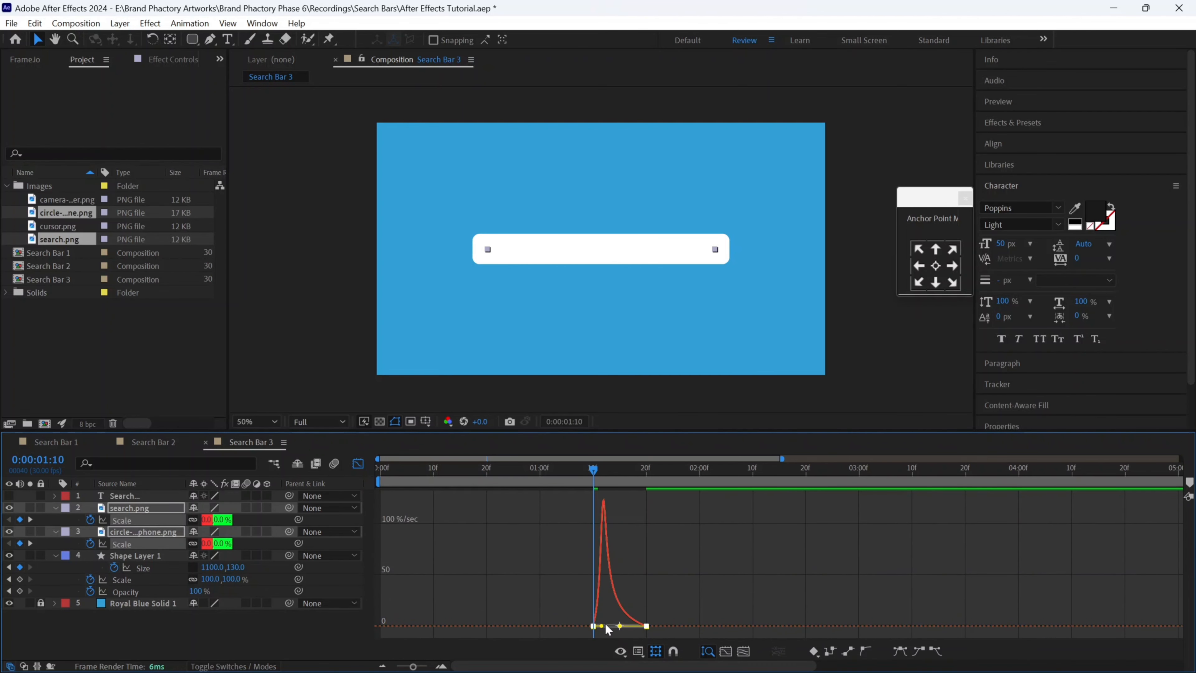
click(359, 464)
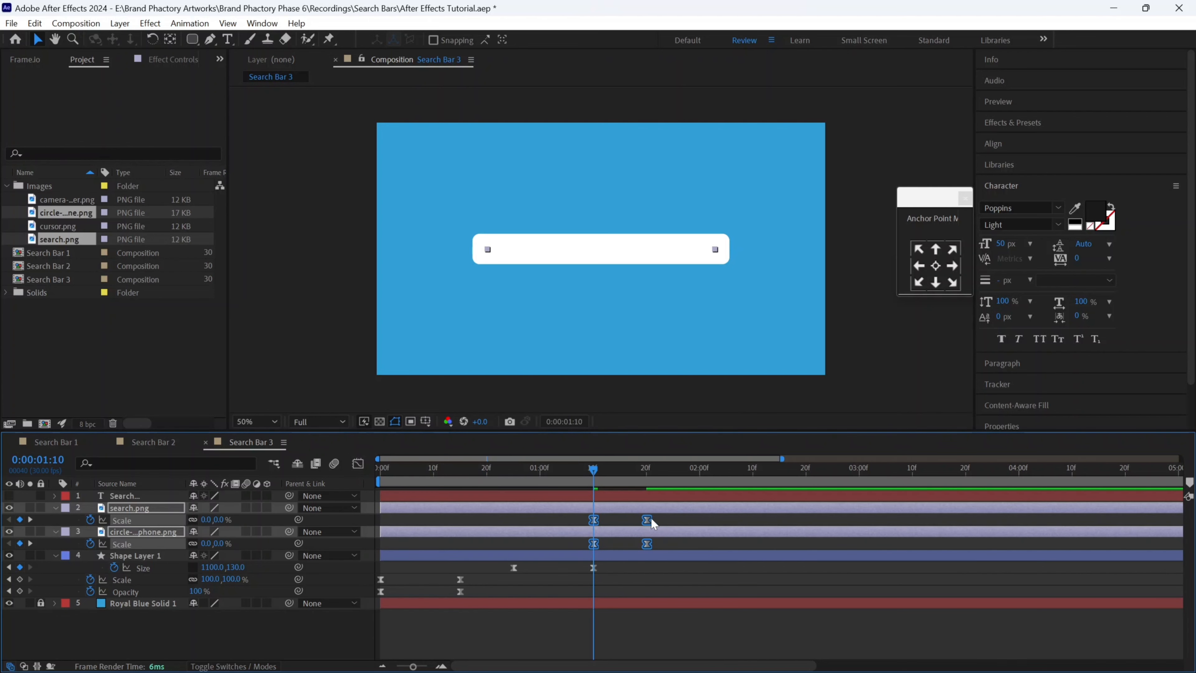
- Move both icons' Scale keyframes two frames later, delay search.png's to start about 0:00:01:19, and preview the animation
drag(651, 517, 661, 519)
click(673, 520)
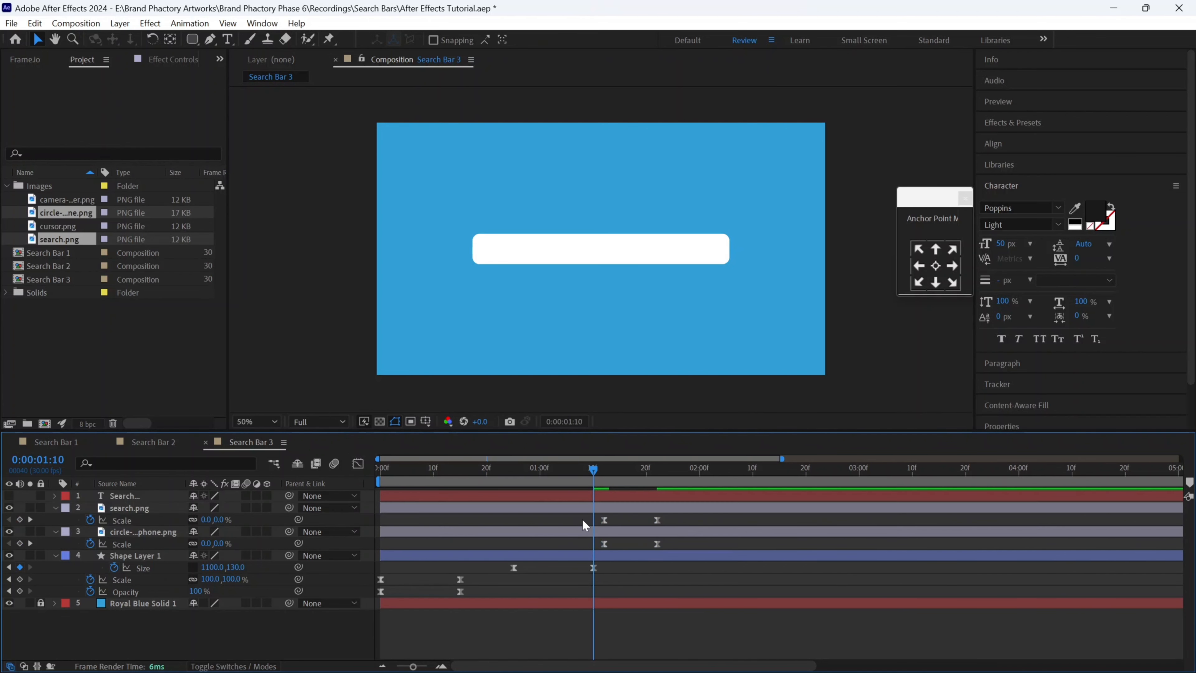
drag(582, 518, 677, 521)
drag(605, 520, 648, 527)
key(Home)
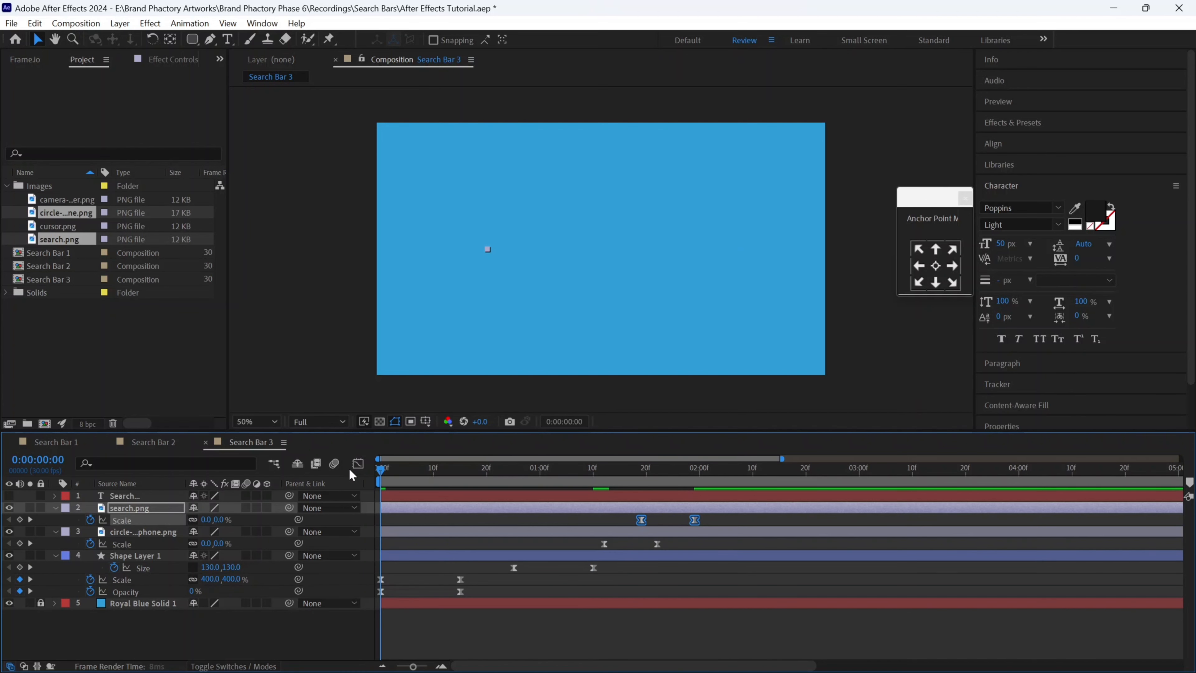
key(space)
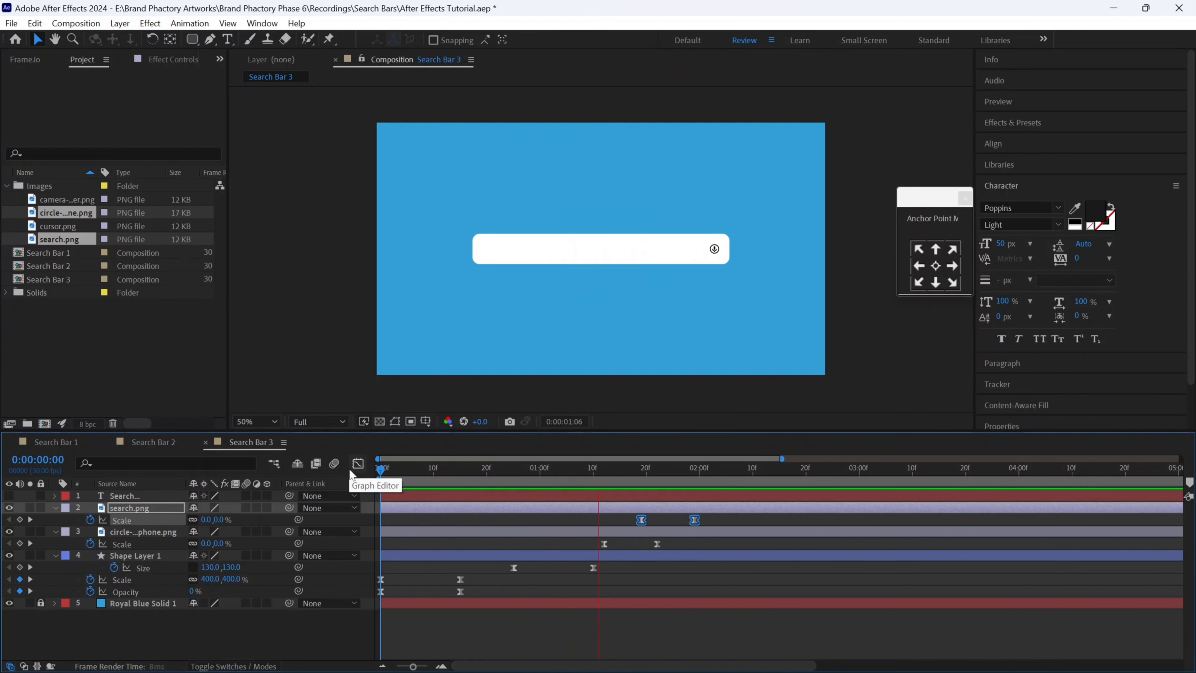
key(space)
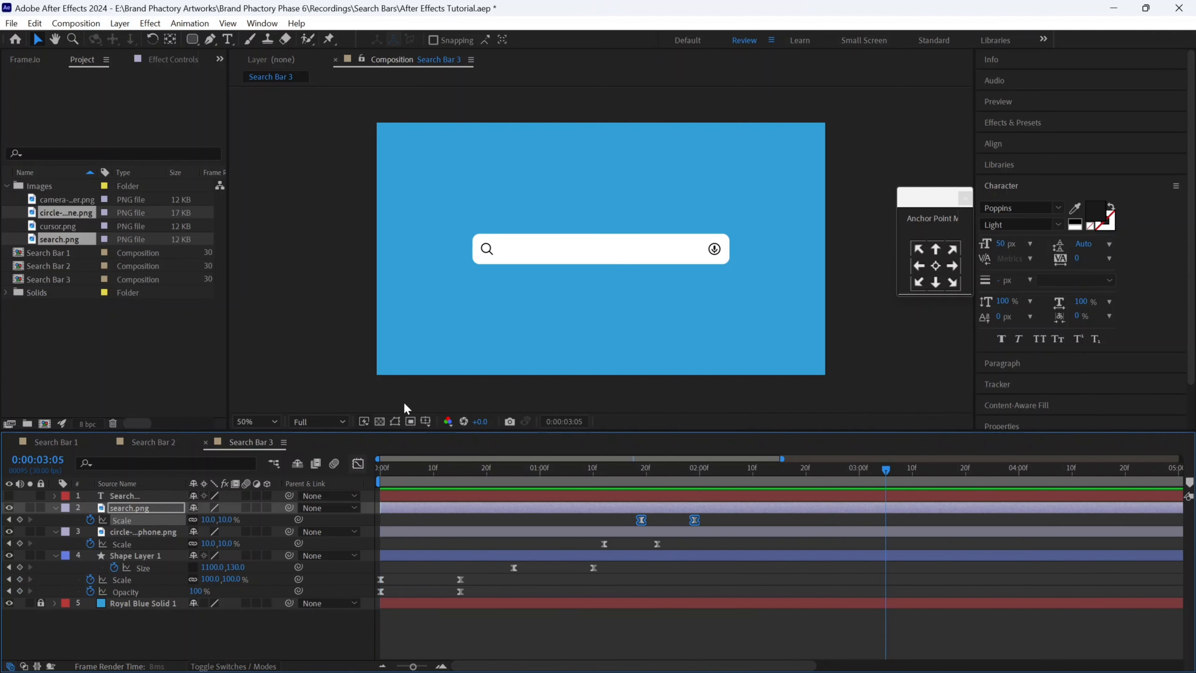
- Lengthen both icons' Scale animations to about 19 frames, start the microphone's at about 0:00:02:08, and preview the result
click(717, 521)
drag(656, 556, 708, 537)
click(751, 519)
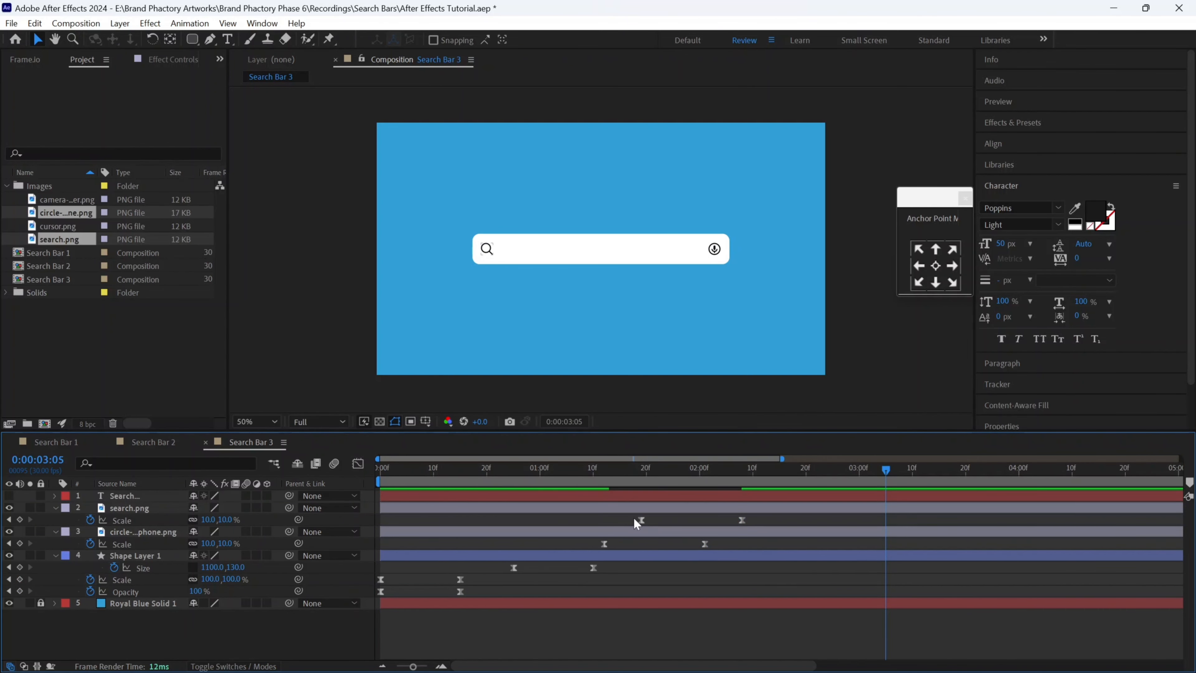
drag(718, 543, 750, 544)
drag(417, 470, 348, 465)
key(space)
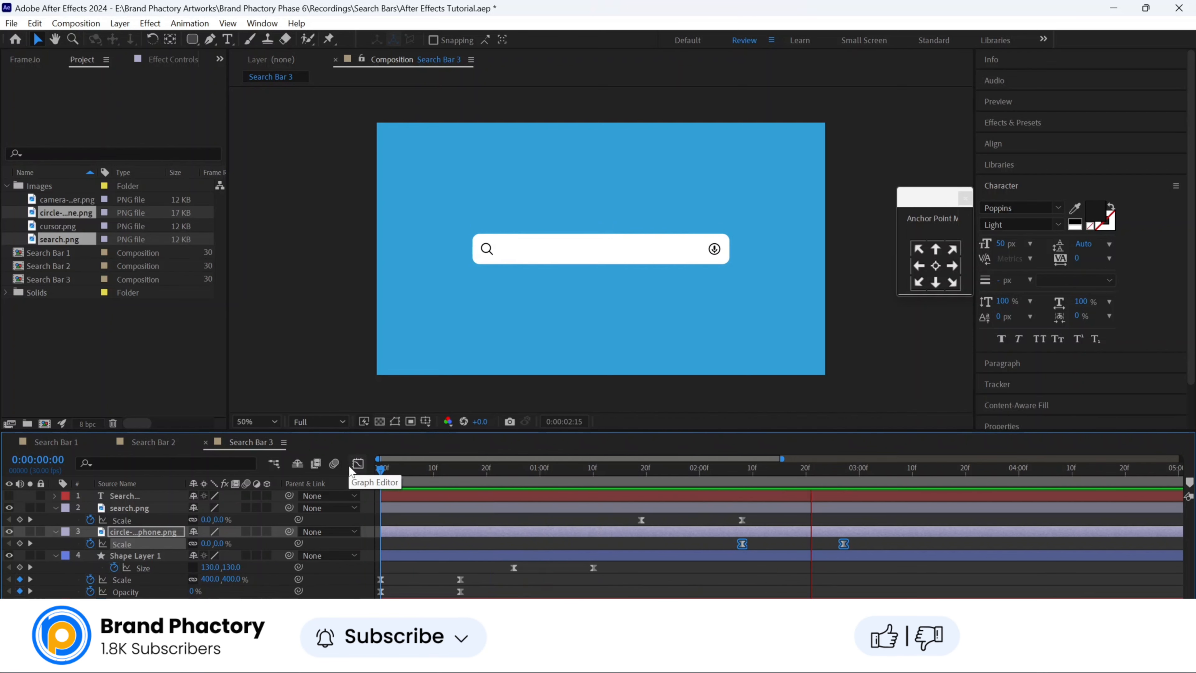
- Make the hidden "Search..." text layer visible again
click(72, 498)
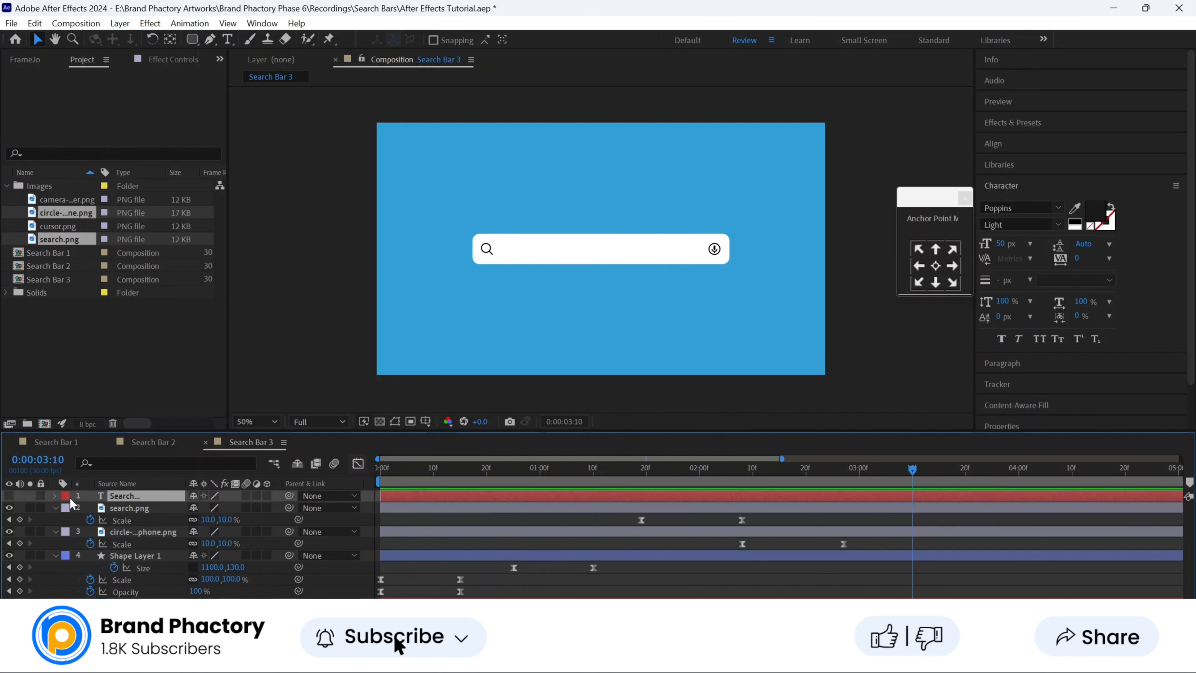
click(9, 496)
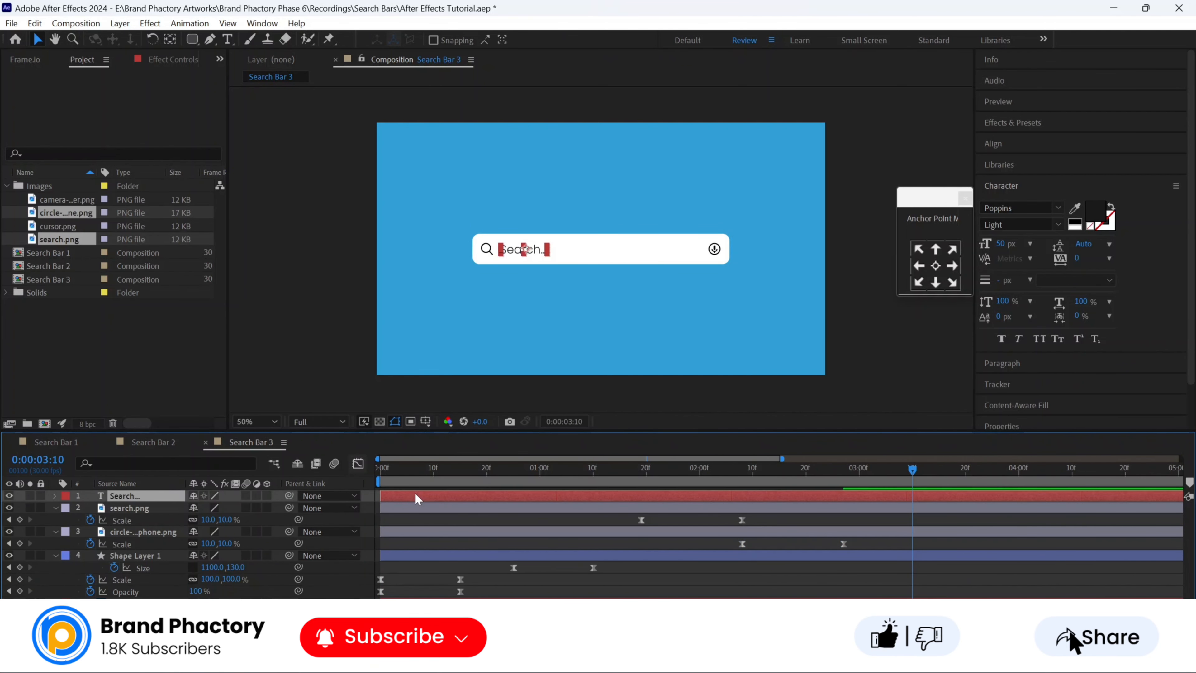
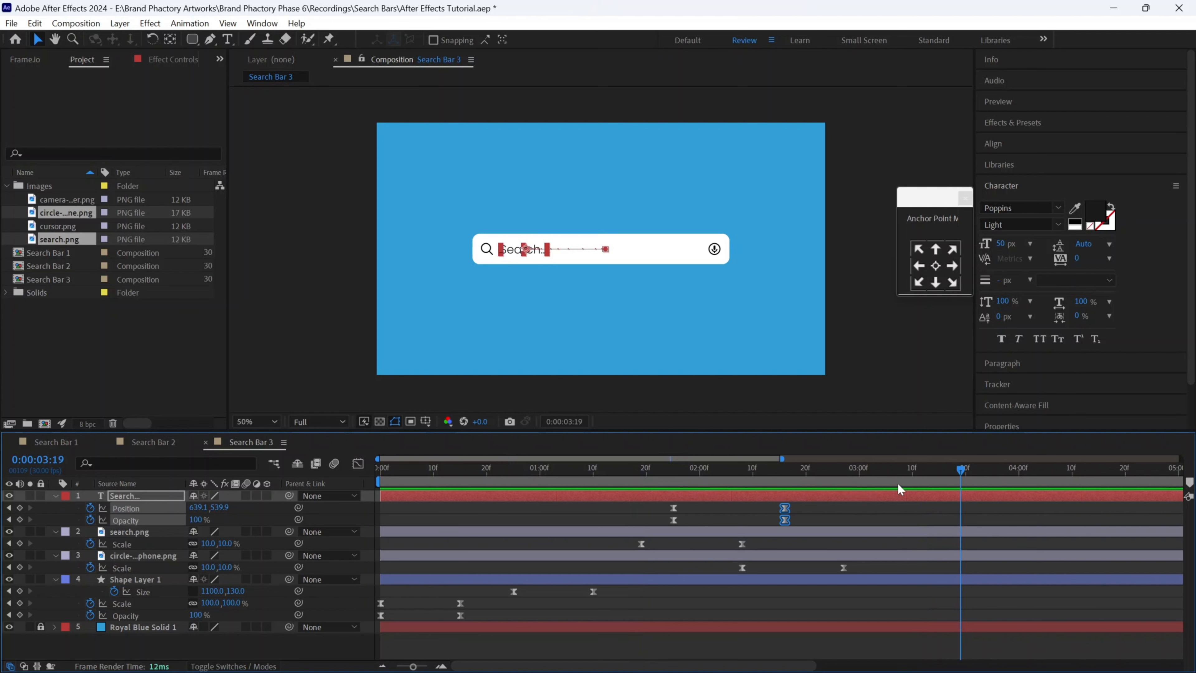
- Trim the end of the "Search..." text layer to about 0:00:03:10
click(912, 475)
key(alt+bracketright)
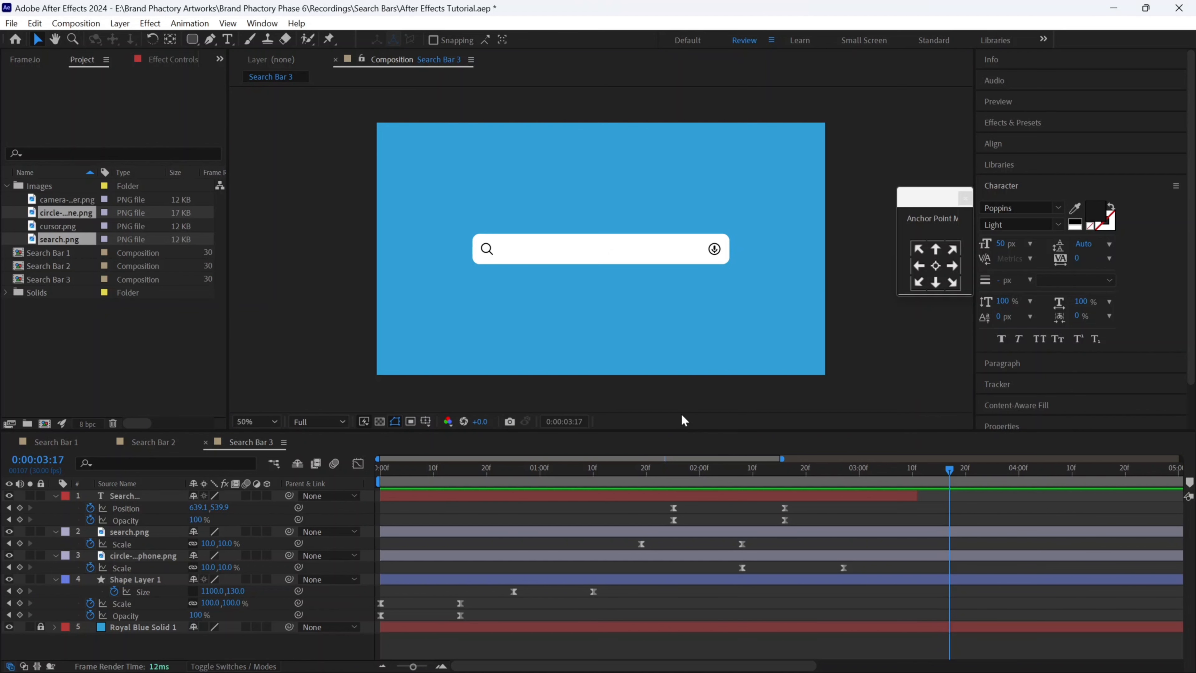
- Add a text layer reading "Best Places To Visit in Paris" and center it vertically in the bar beside the search icon
click(228, 40)
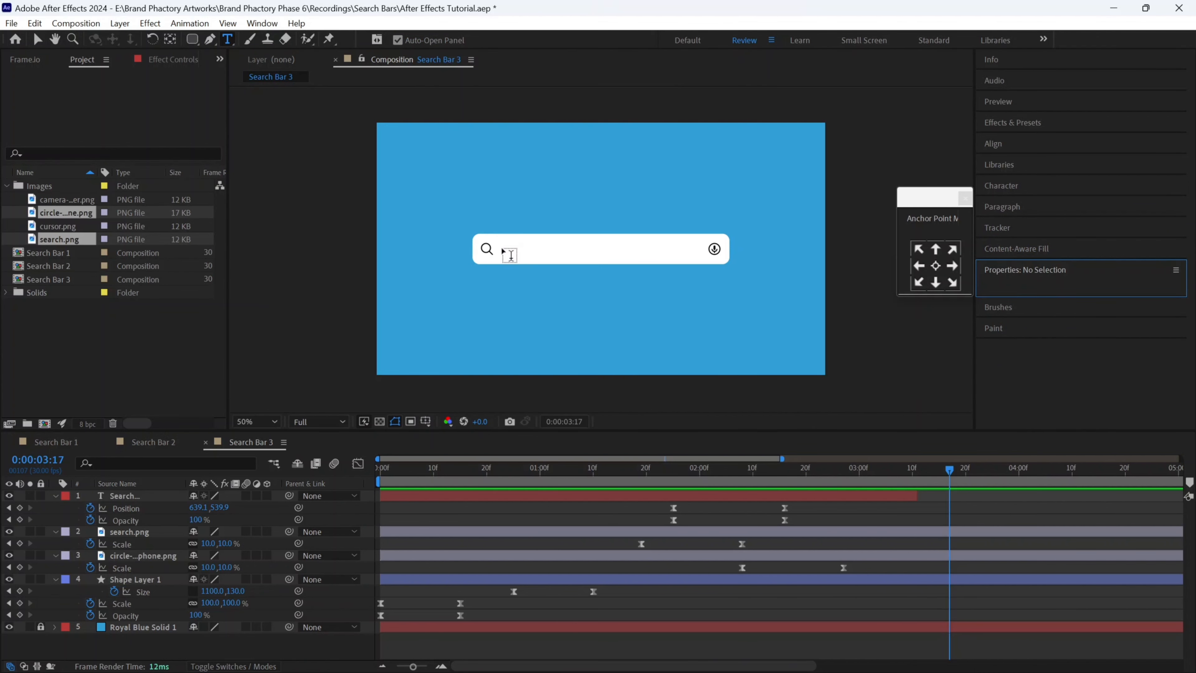
click(527, 260)
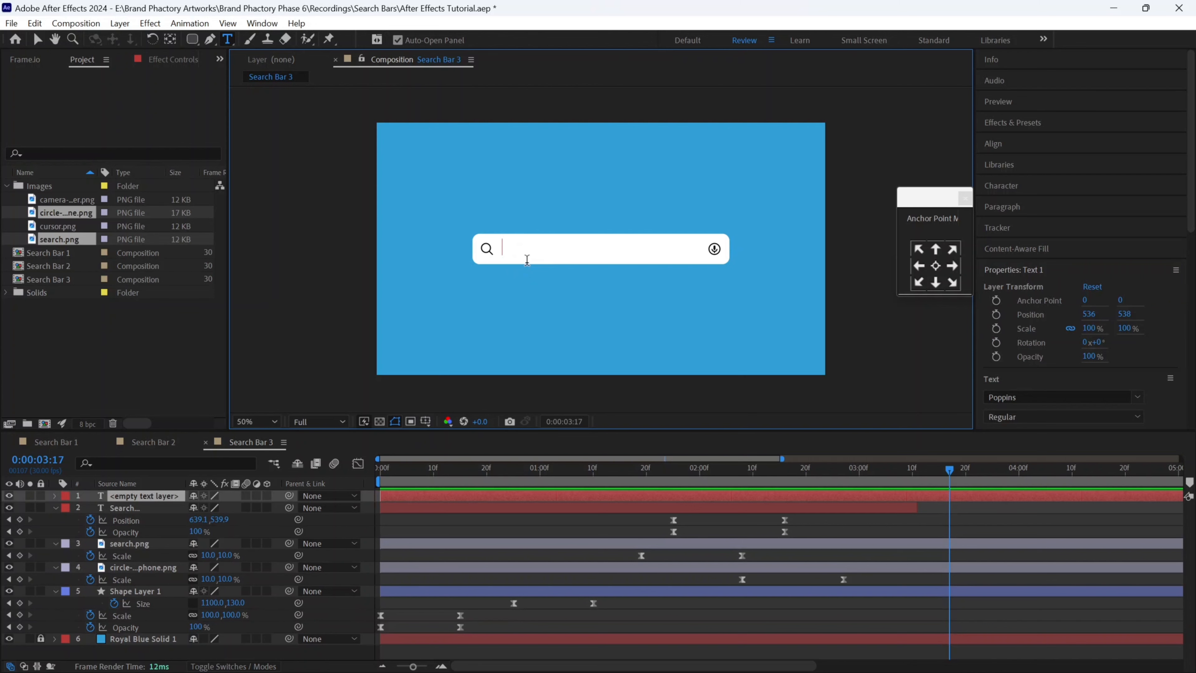
text(Best P)
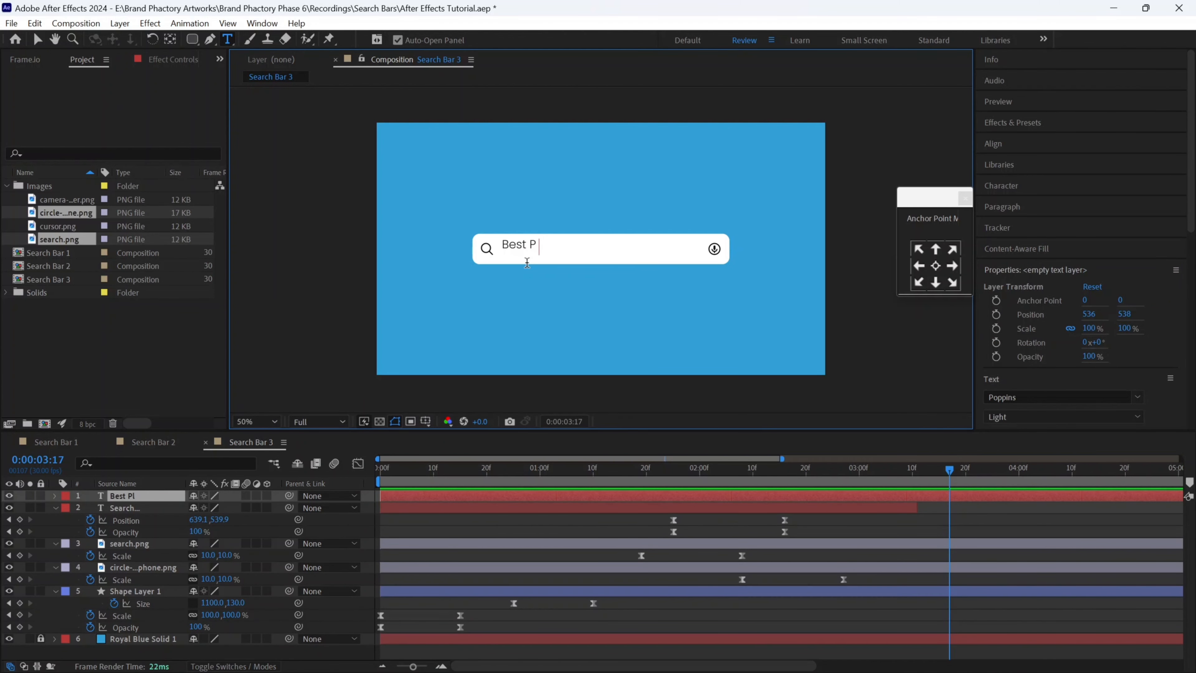
text(laces To Visit in Paris)
click(38, 40)
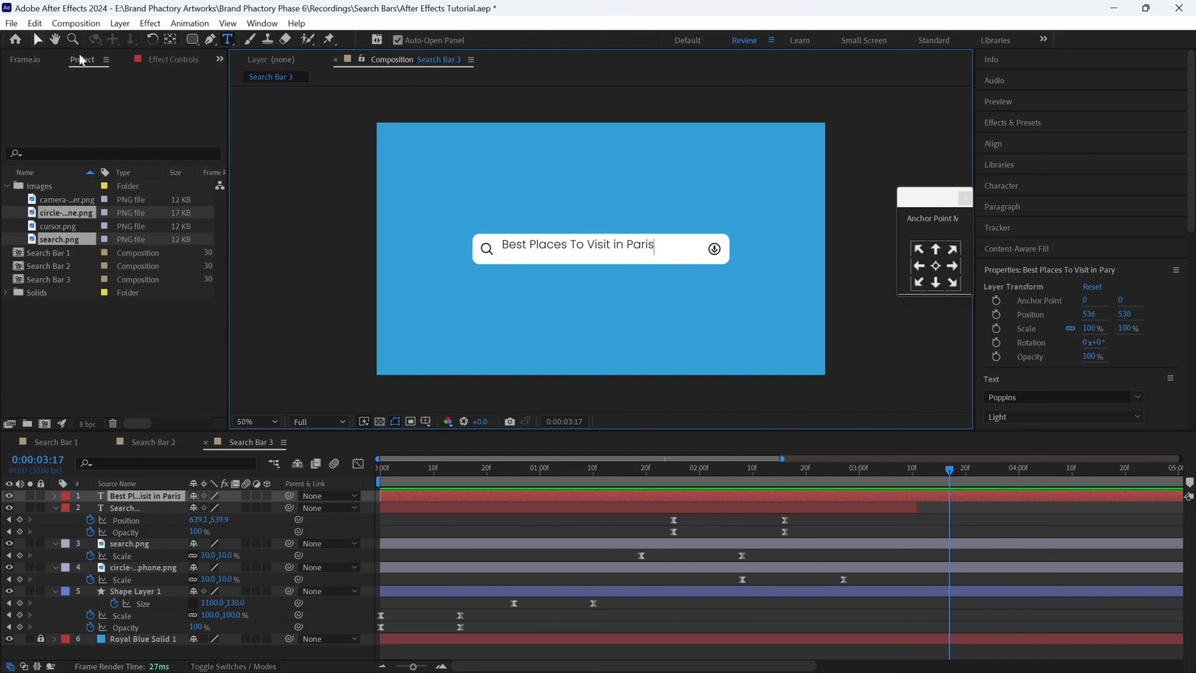
drag(572, 254, 572, 252)
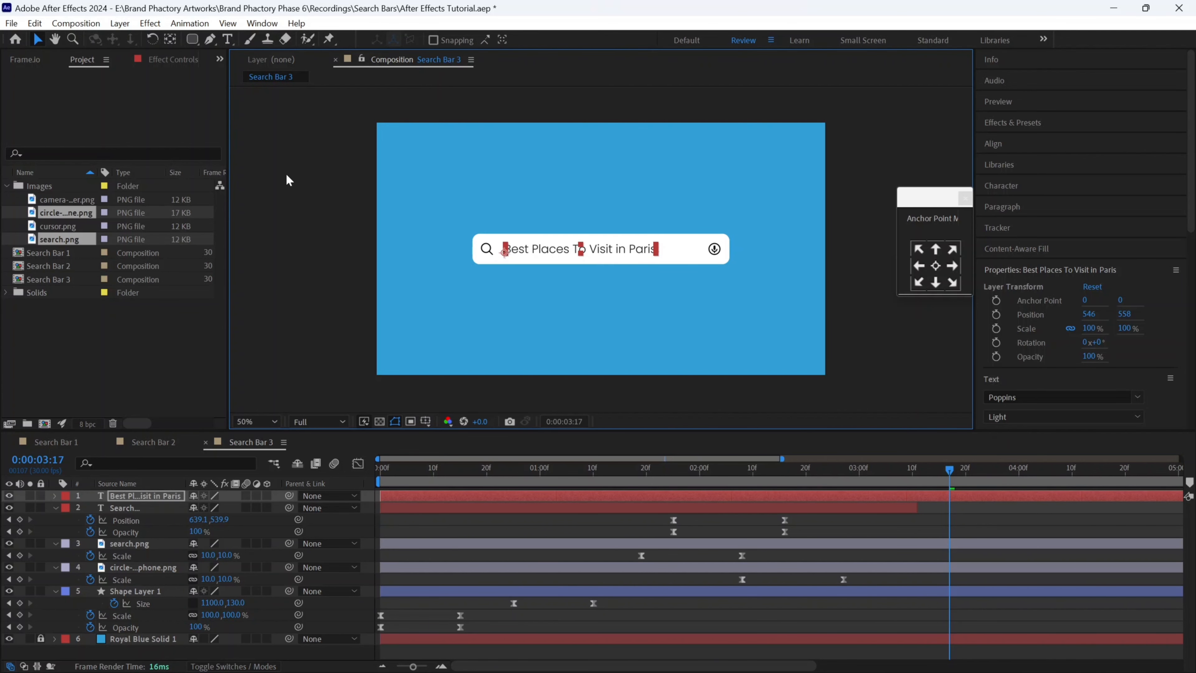
- Trim the start of the "Best Places To Visit in Paris" layer to 0:00:03:11 and apply the Blinking Cursor Typewriter Console preset
drag(913, 470, 918, 472)
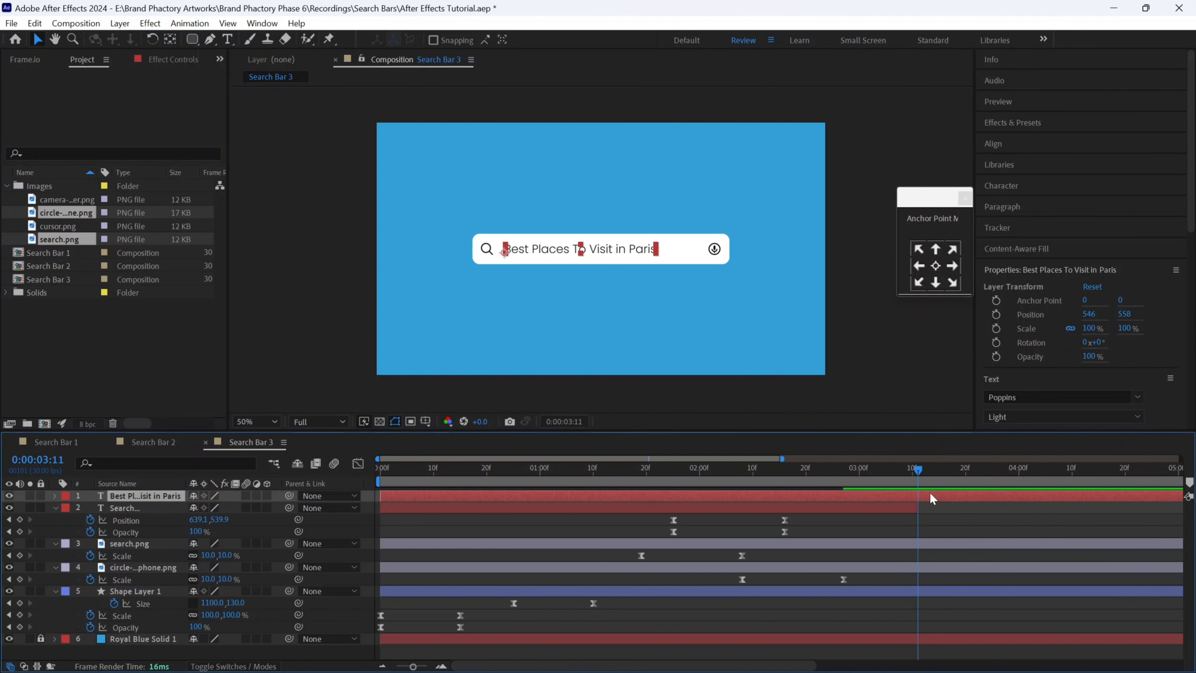
key(alt+bracketleft)
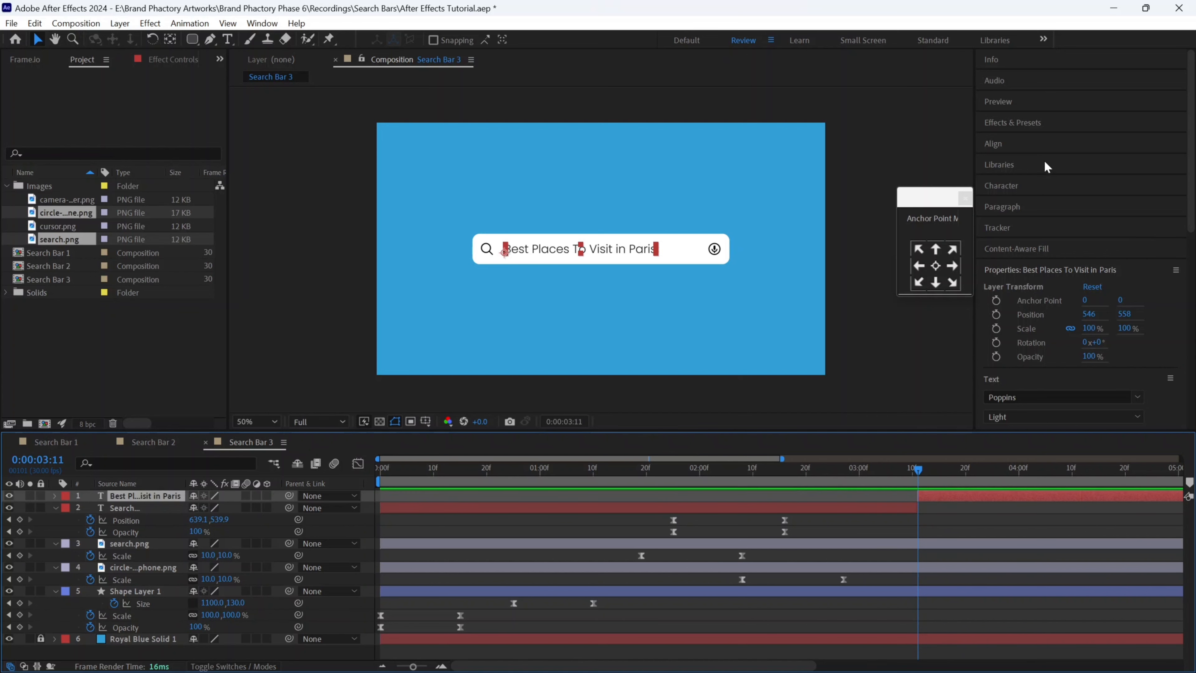
click(1039, 163)
click(1038, 123)
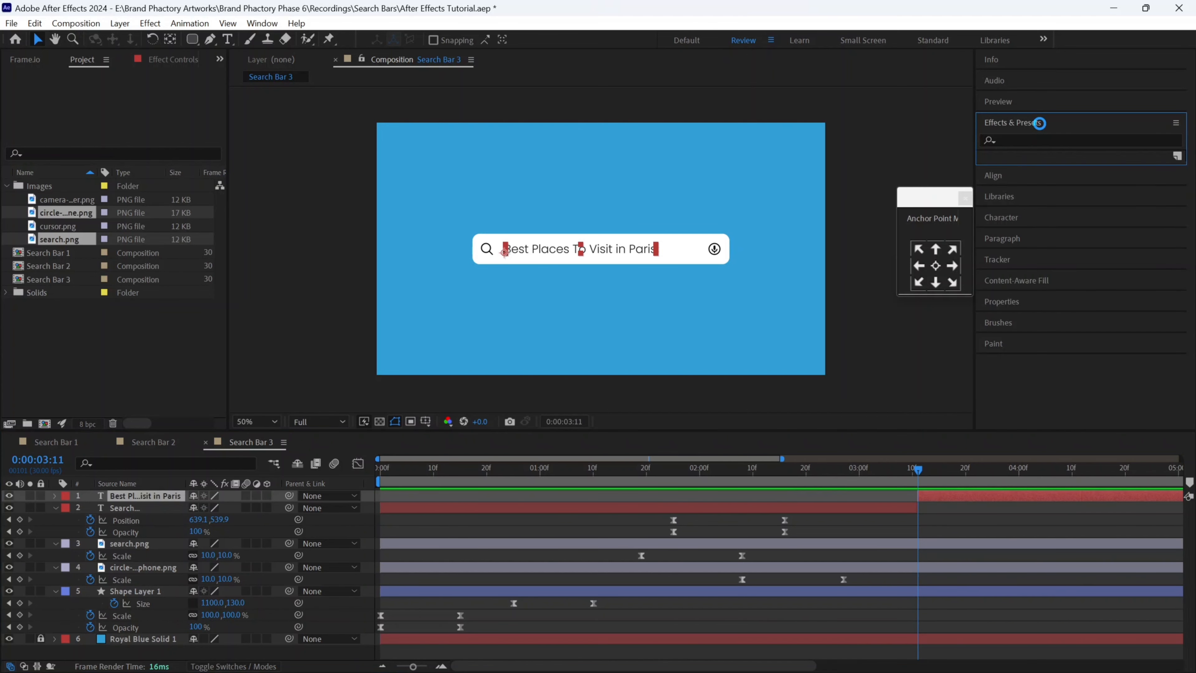
click(1034, 140)
text(type)
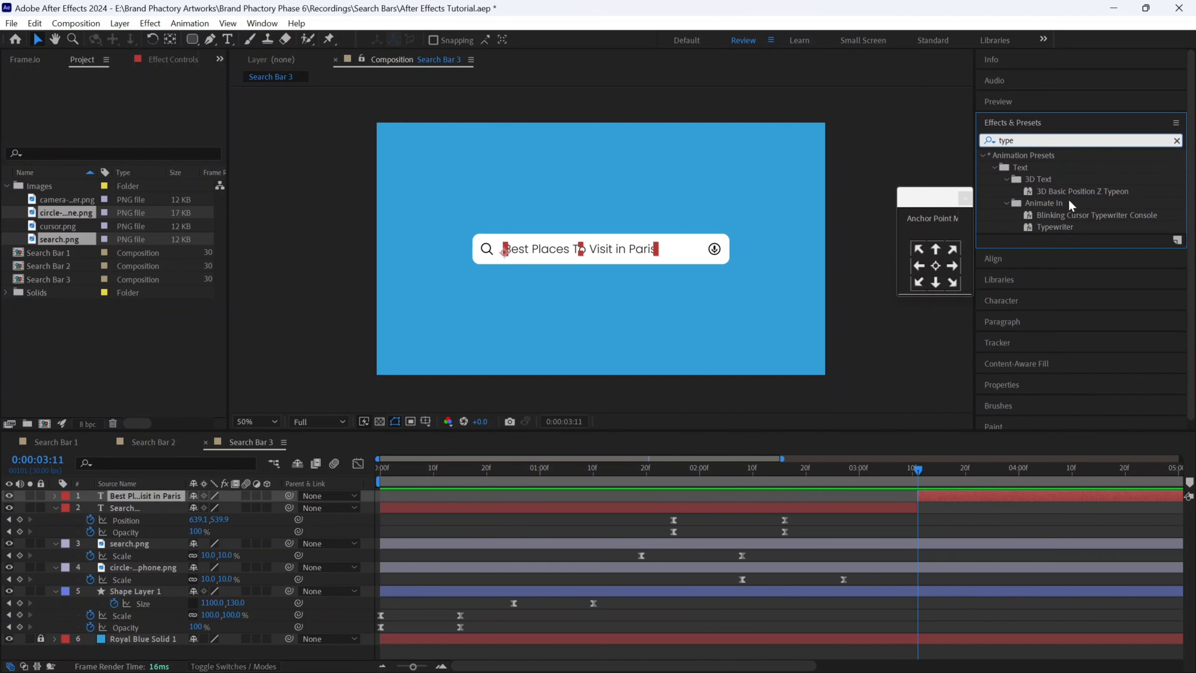
click(1074, 216)
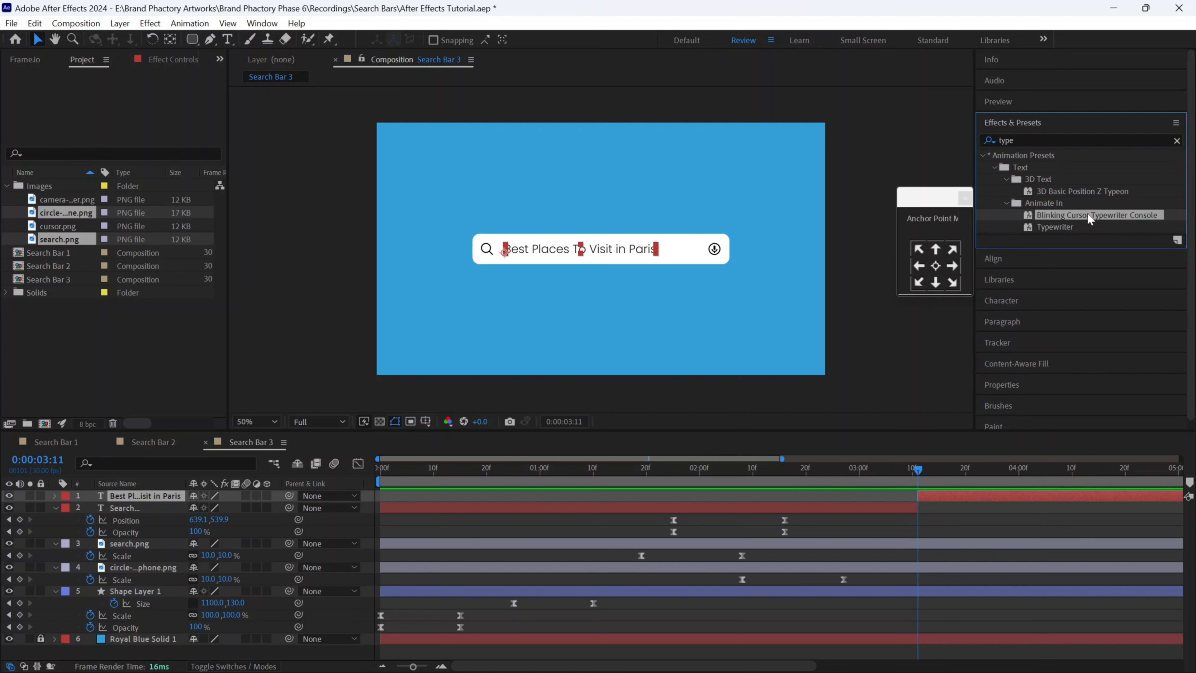
drag(1090, 218, 605, 253)
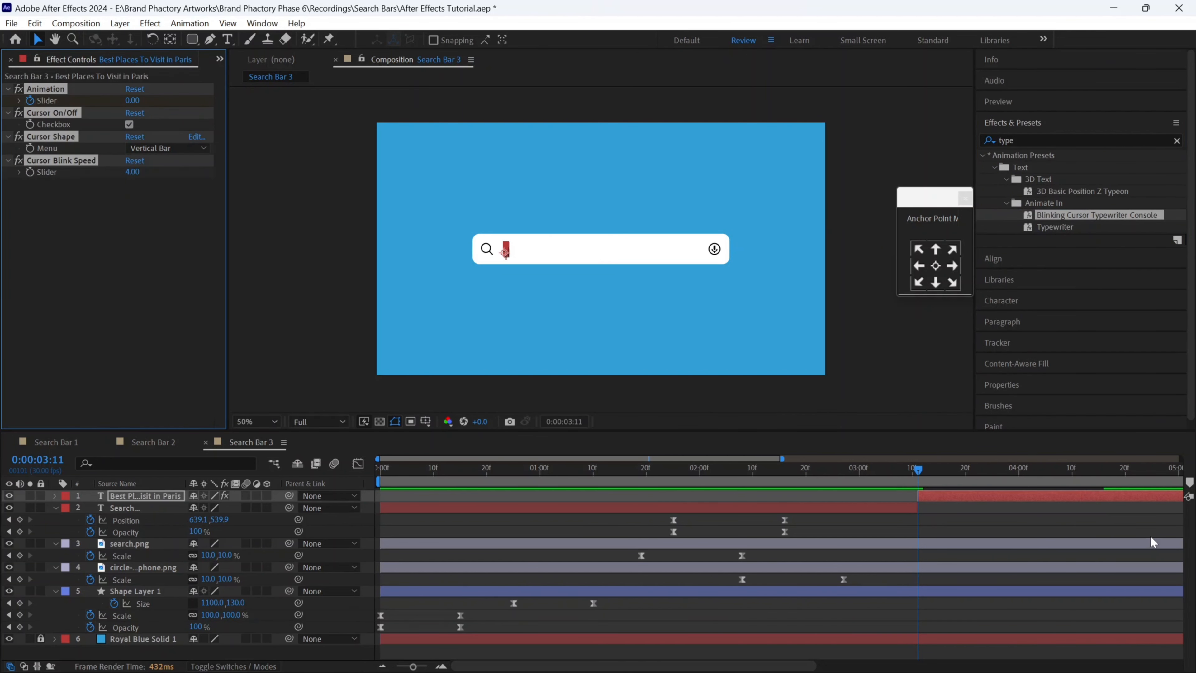
- Retime the new text's typewriter Slider keyframes, starting the typing at about 0:00:04:06, and preview the animation from the beginning
key(u)
drag(904, 515, 1134, 536)
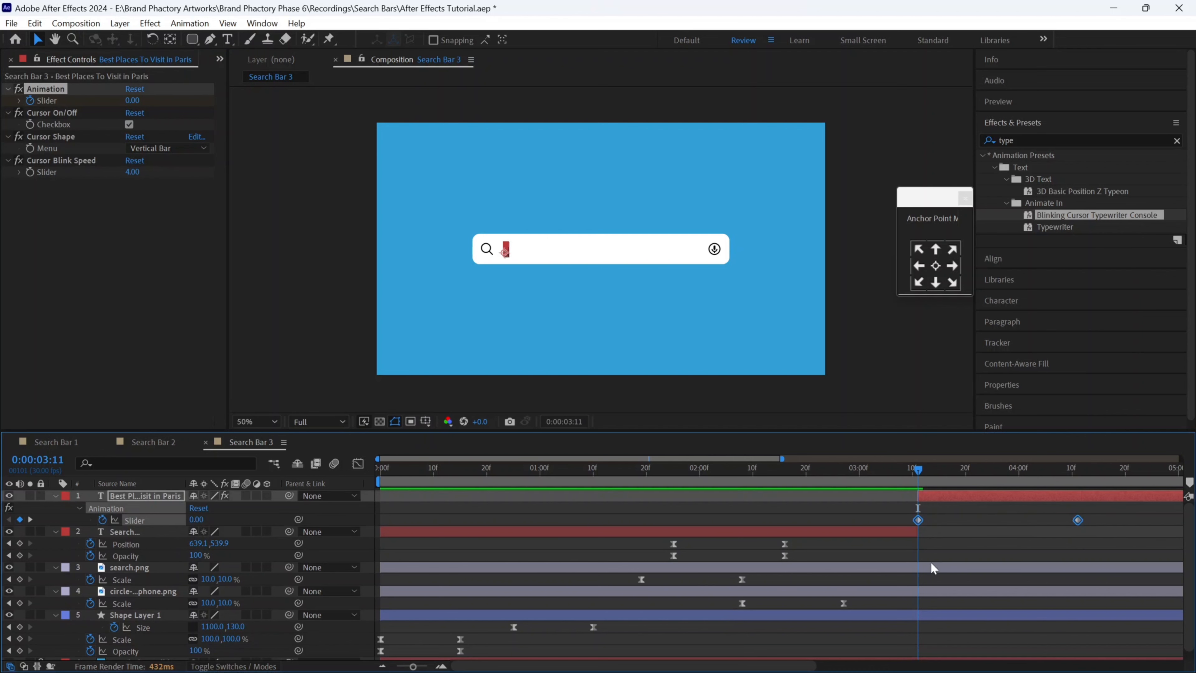
click(382, 665)
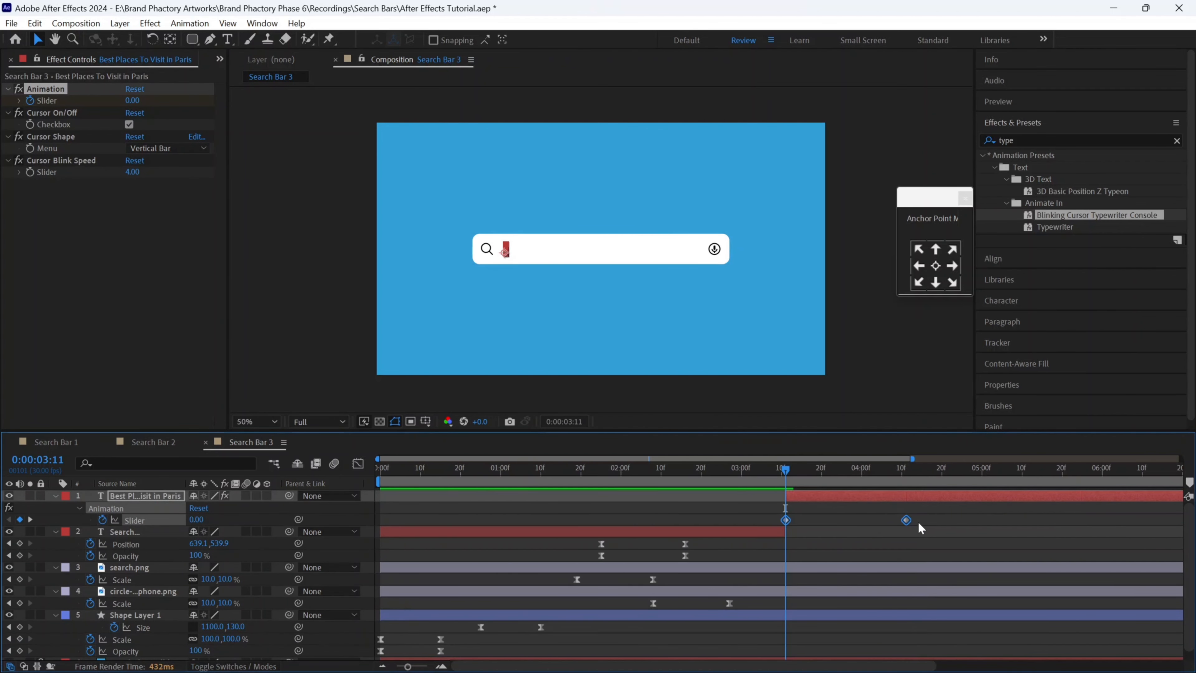
drag(942, 519, 682, 519)
click(1030, 517)
click(1007, 519)
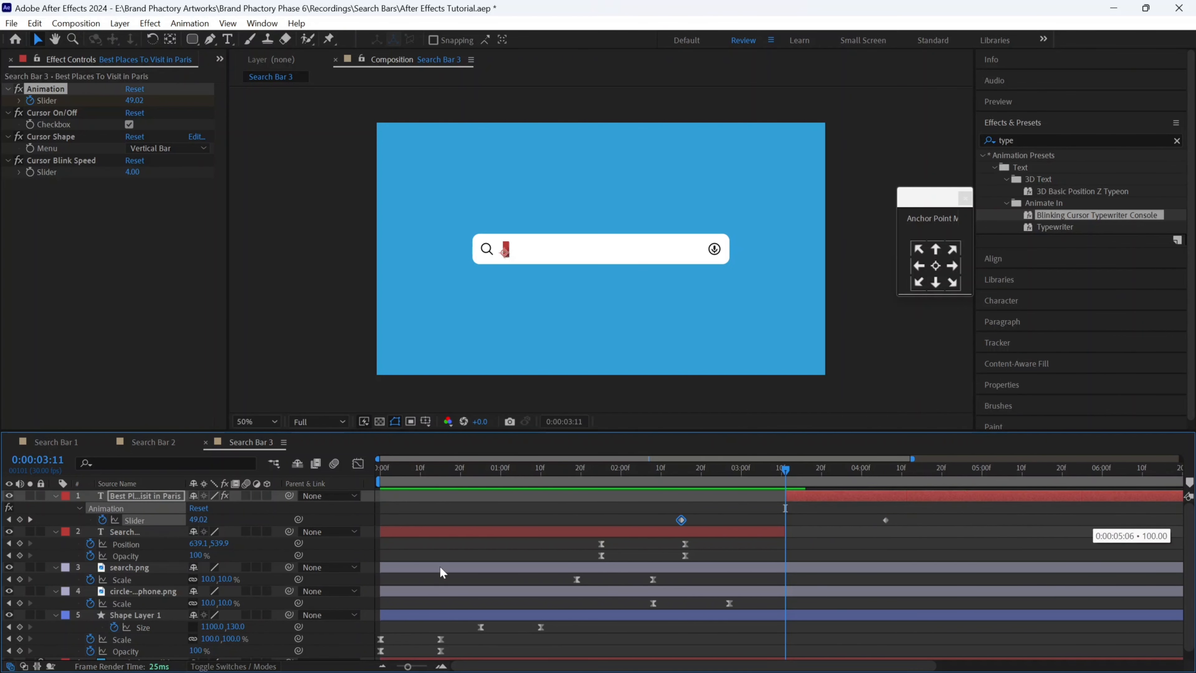
click(377, 469)
key(space)
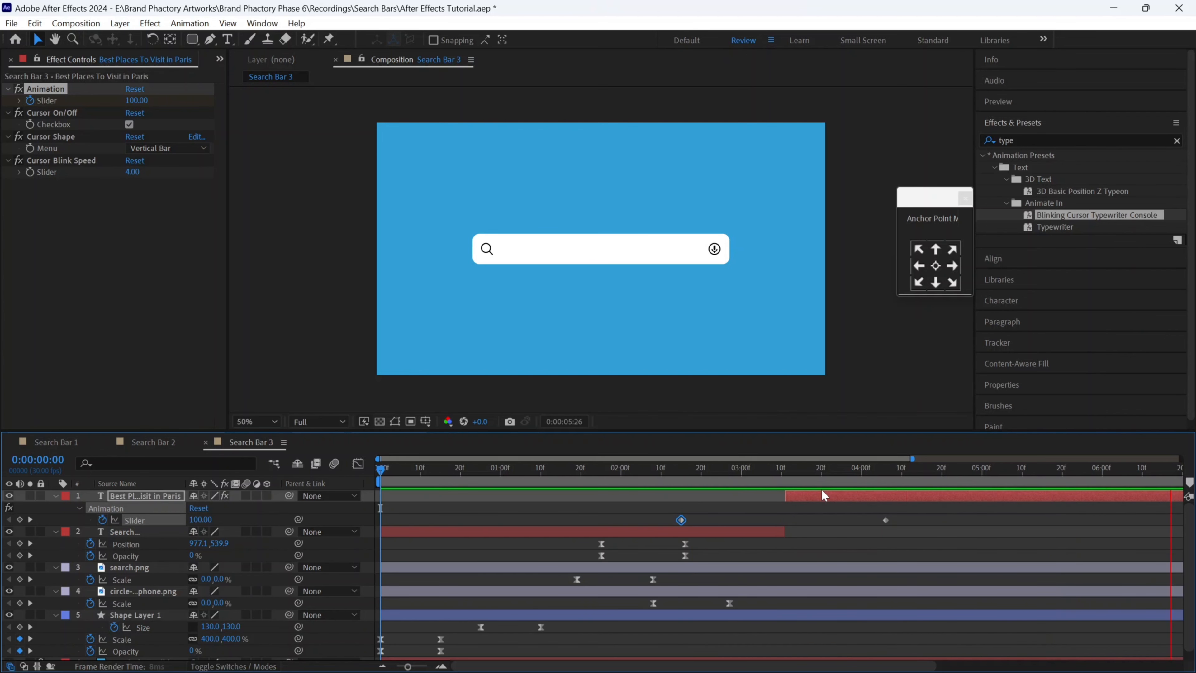
key(space)
- Move the Slider's 100 keyframe to about 0:00:06:05 so the typing ends there, and preview from 0:00:03:02
drag(714, 665, 610, 665)
click(411, 519)
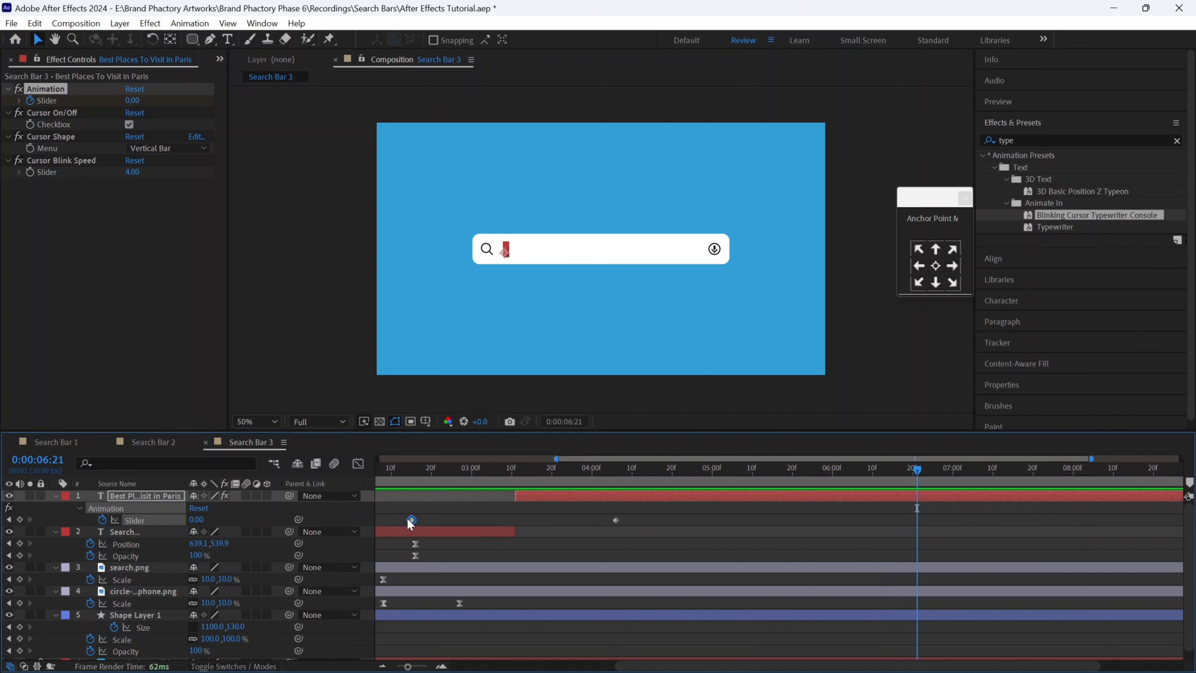
drag(487, 524, 854, 525)
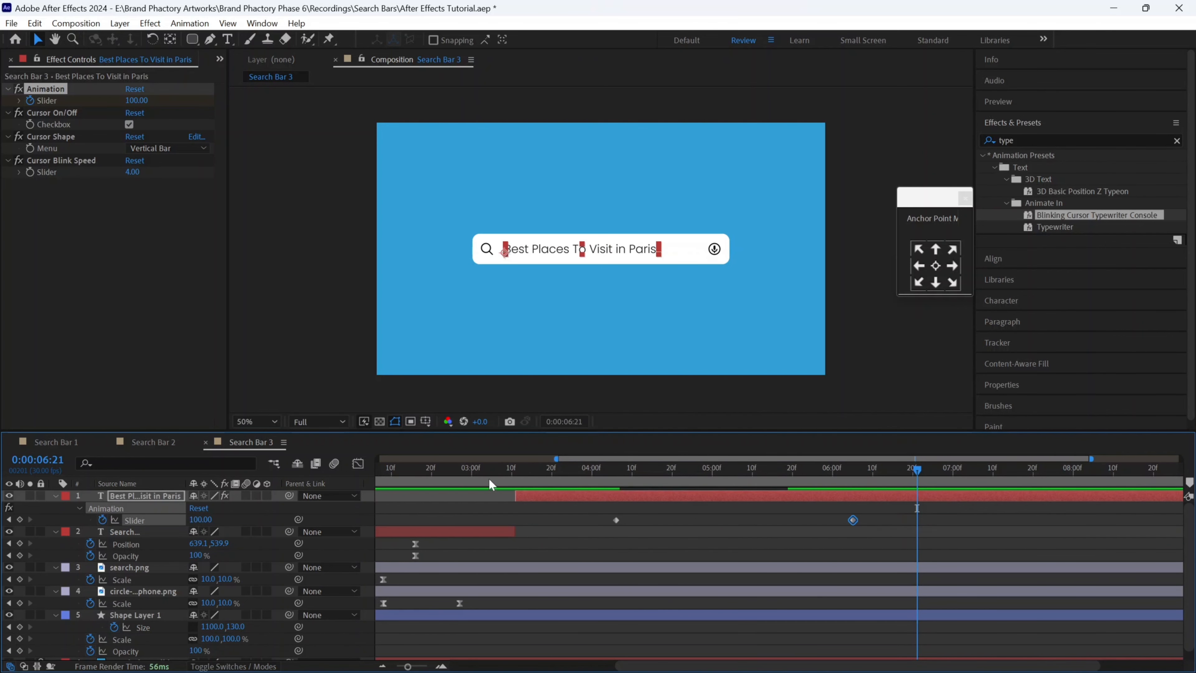
click(480, 473)
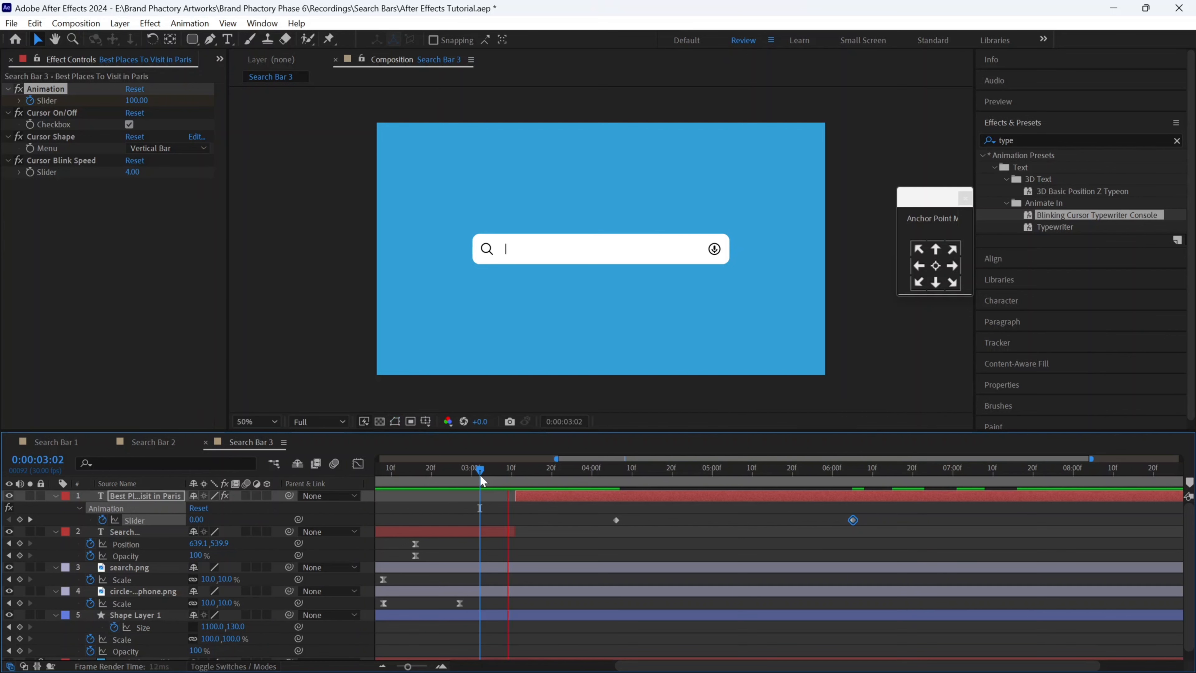
key(space)
drag(629, 666, 426, 666)
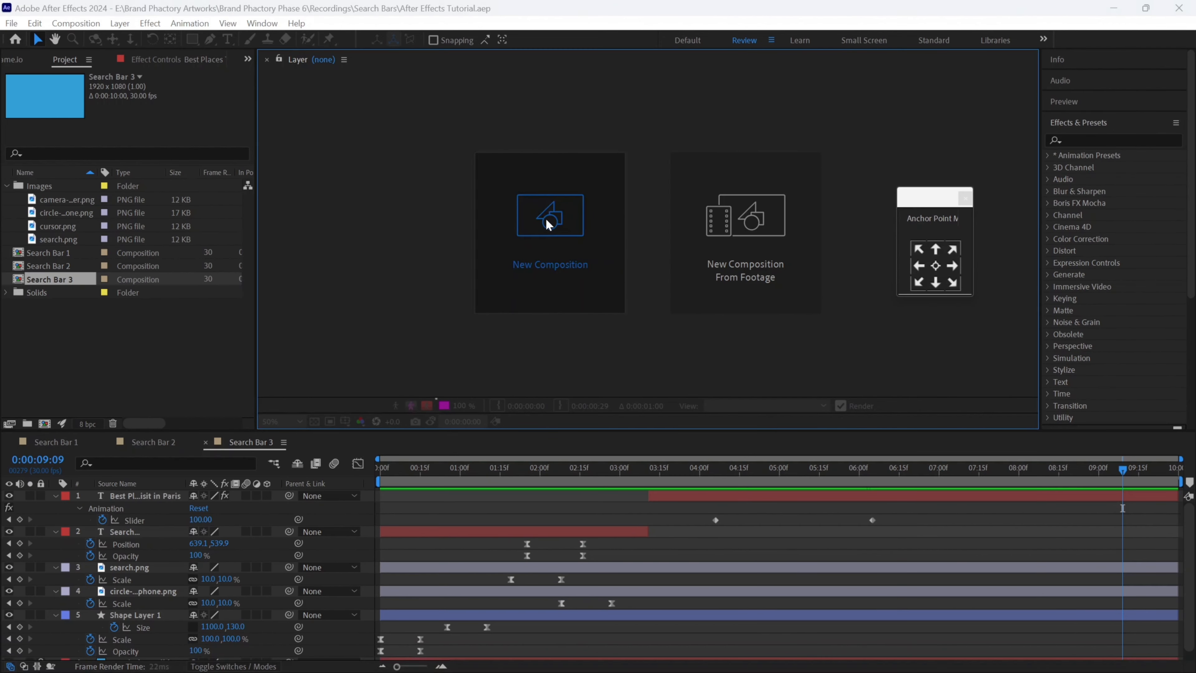
- Create a new 1920 × 1080, 30 fps, 10-second composition named "Search Bar 4"
click(547, 220)
text(Search Bar 4)
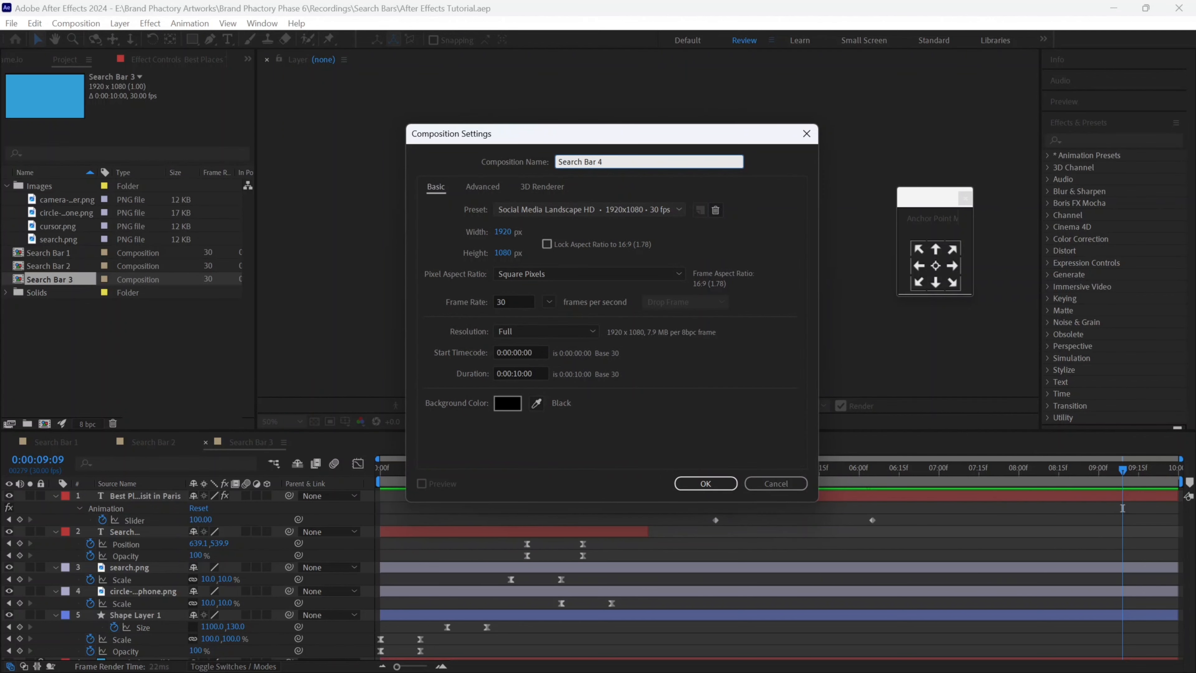
key(Return)
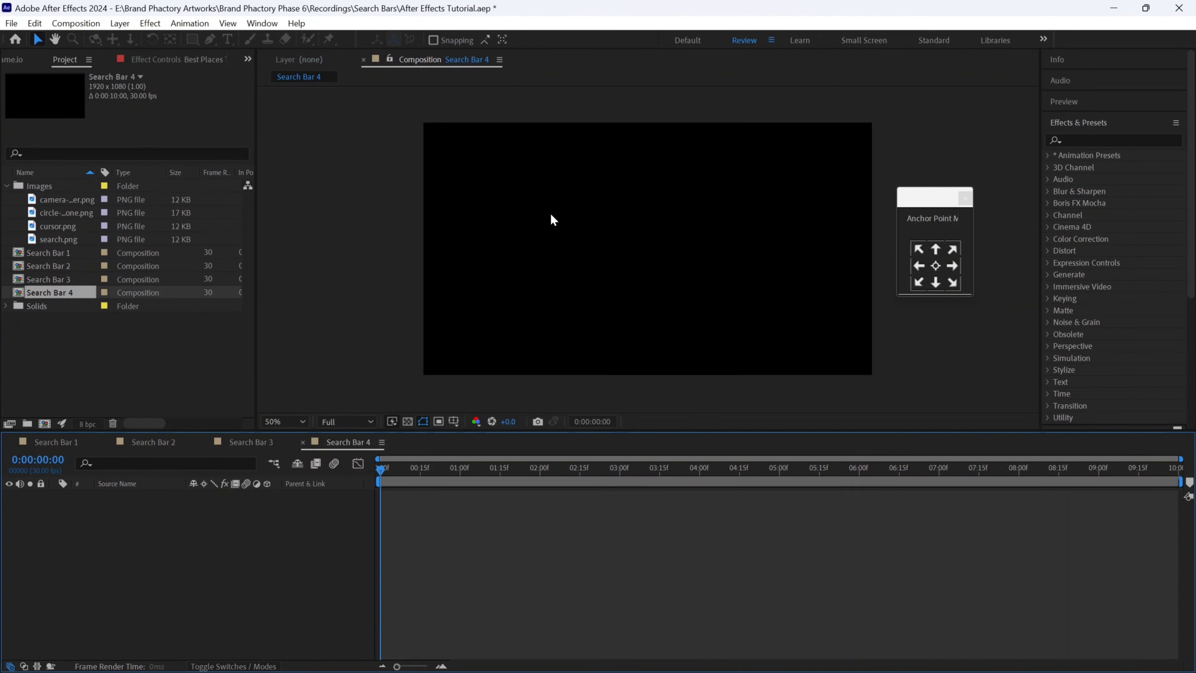
- Add a full-frame bright green solid as the background and lock its layer
right_click(132, 575)
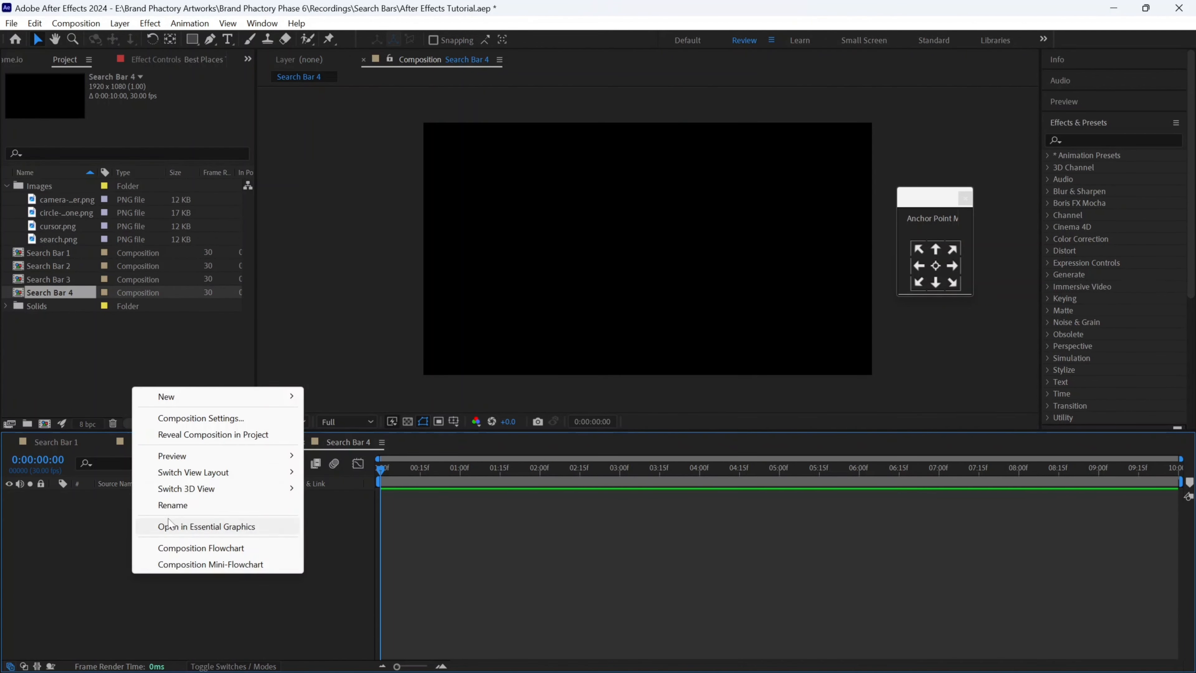
mouse_move(172, 393)
click(347, 437)
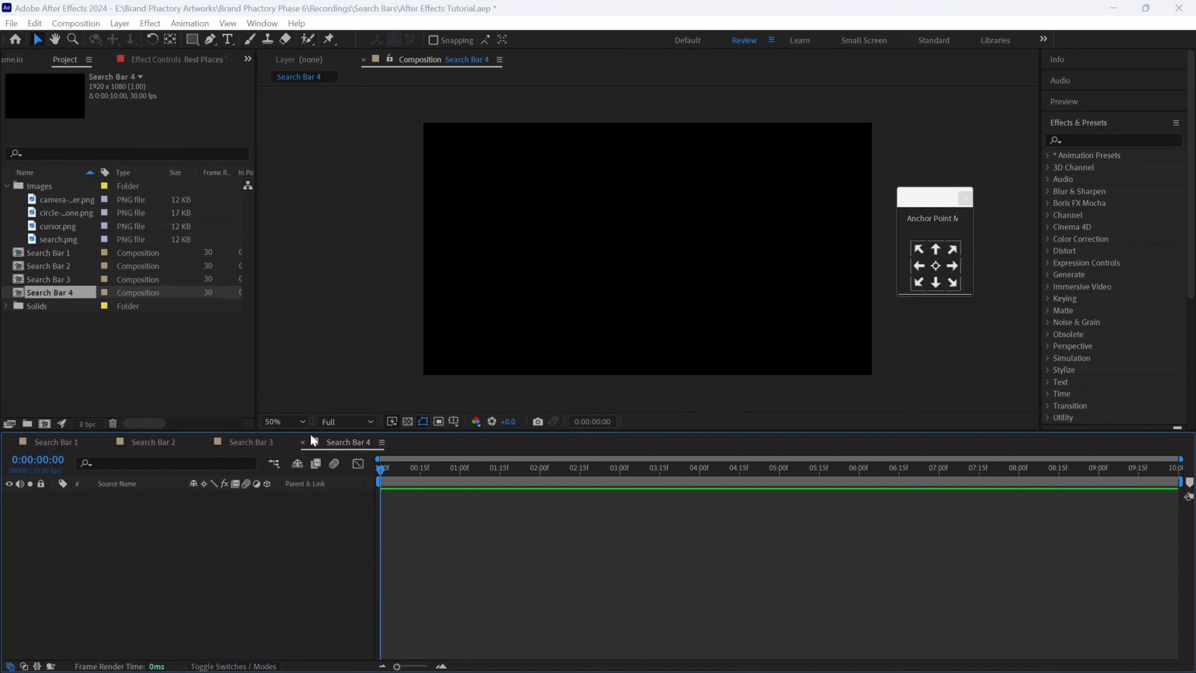
click(148, 358)
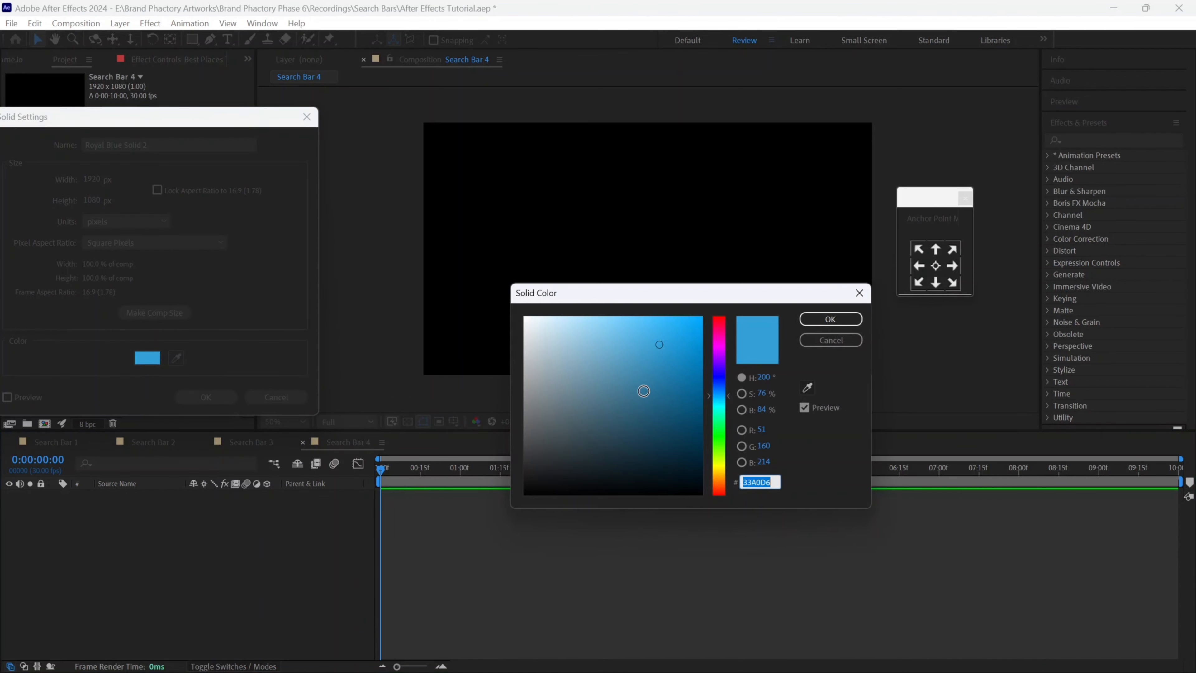
drag(718, 397, 719, 425)
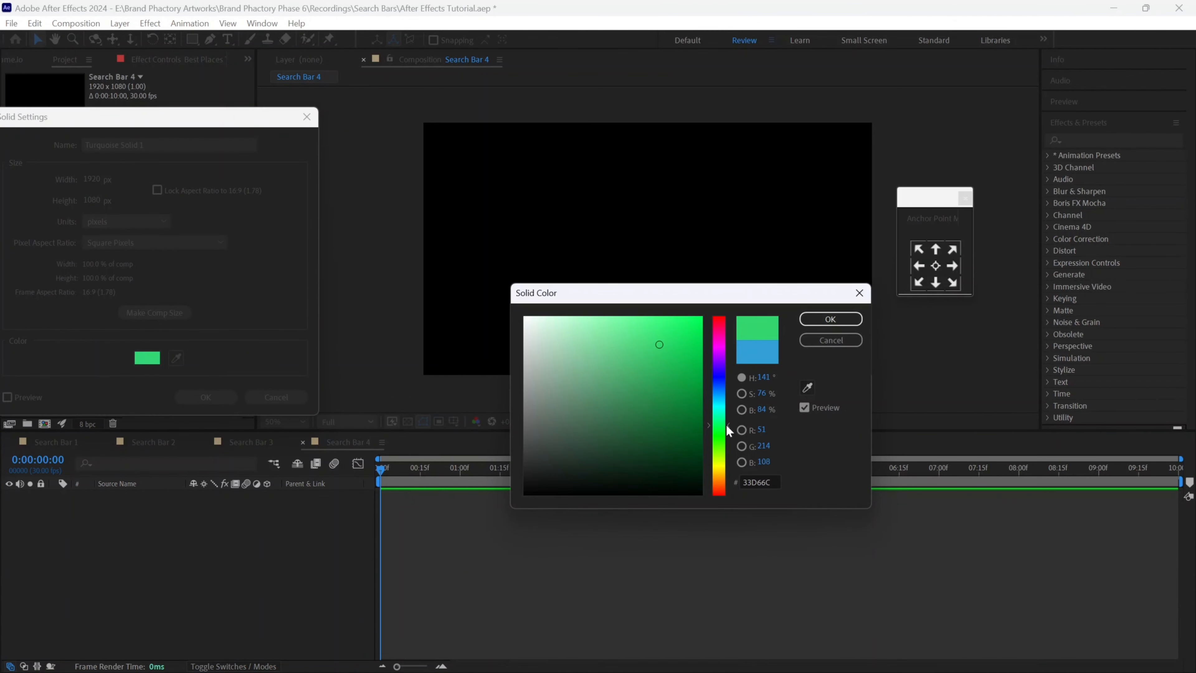
mouse_move(668, 351)
mouse_down()
mouse_move(672, 360)
mouse_move(651, 344)
mouse_up()
click(829, 319)
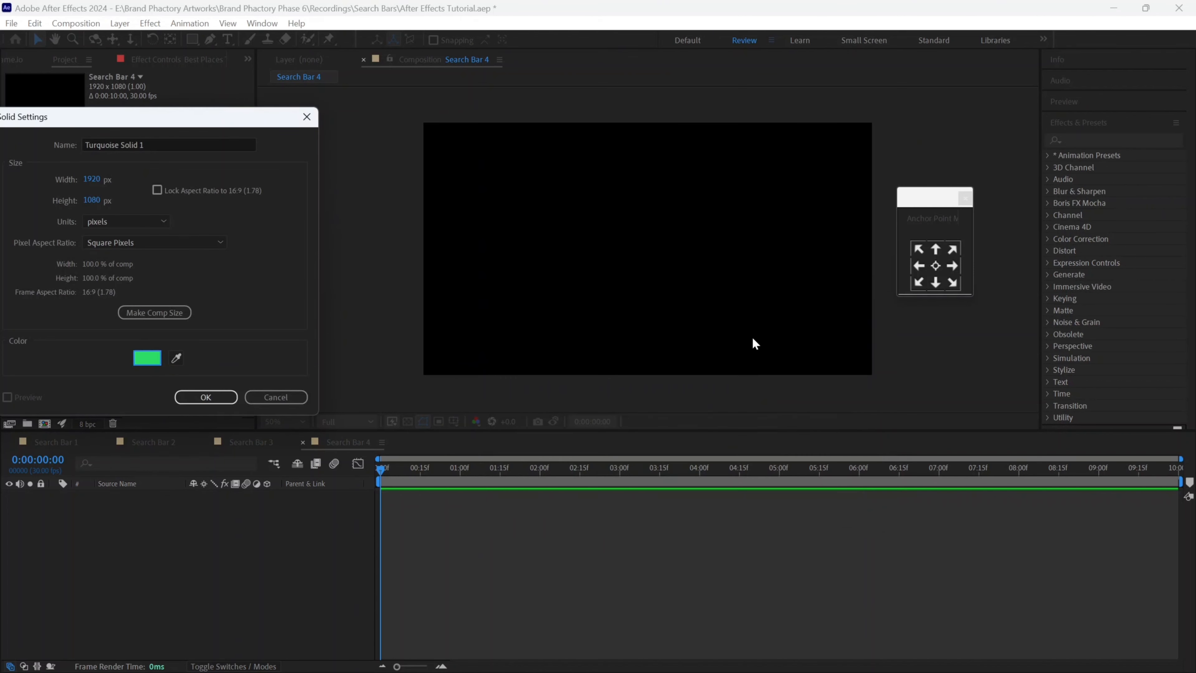
click(212, 395)
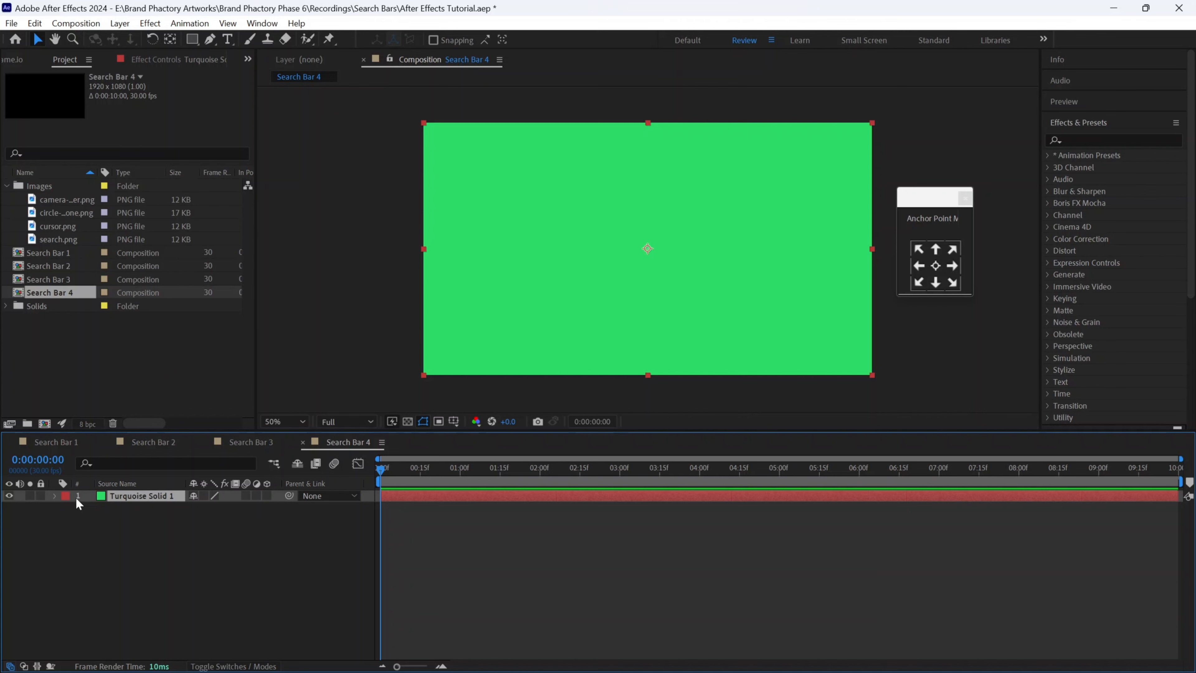
click(40, 495)
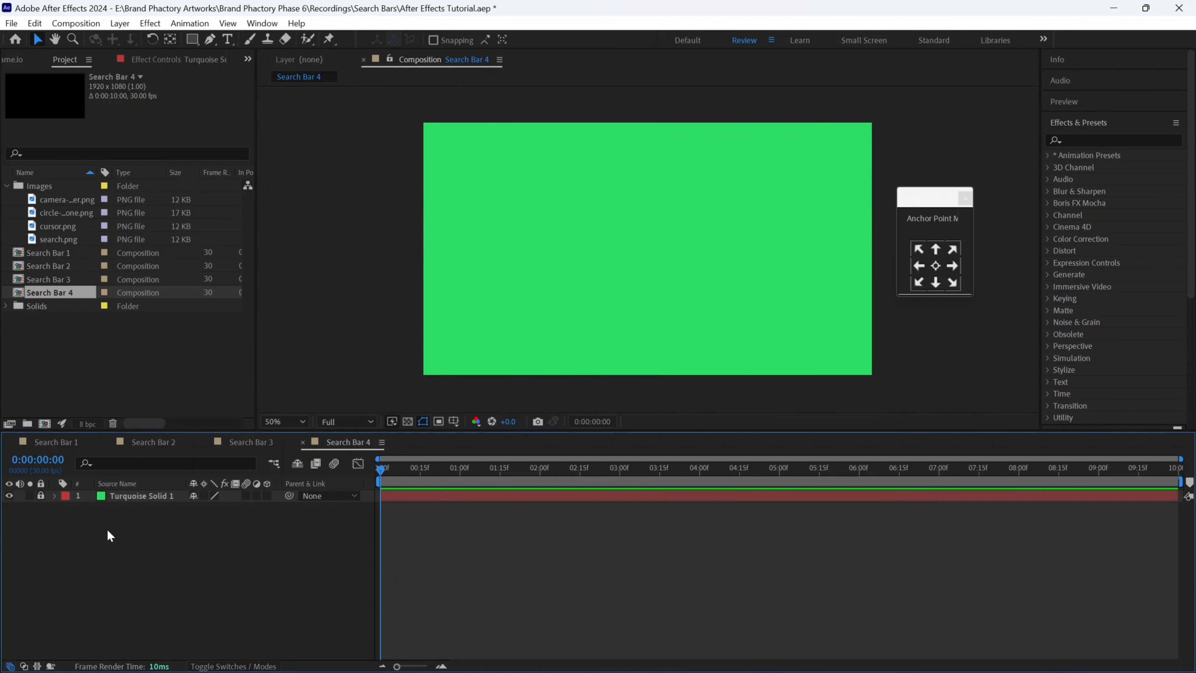
- Draw a white rounded rectangle about 1152 × 216 px near the middle of the composition
mouse_move(192, 40)
mouse_down()
mouse_move(239, 65)
mouse_move(250, 55)
mouse_up()
drag(495, 222, 629, 269)
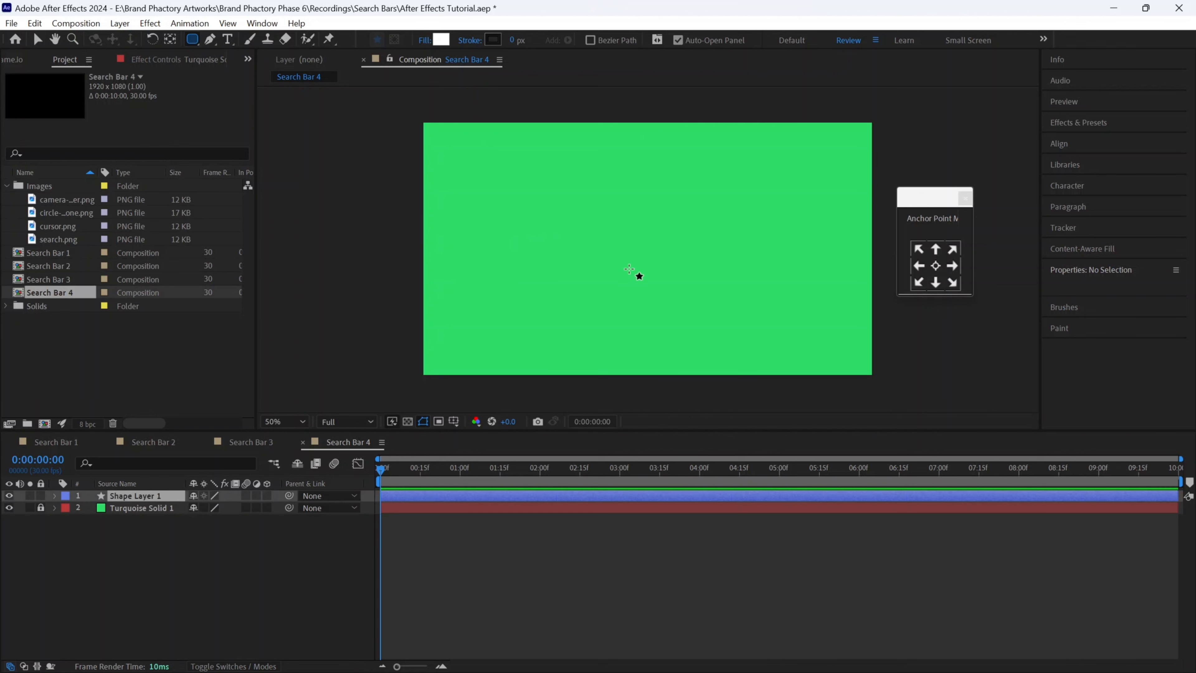
drag(760, 267, 760, 266)
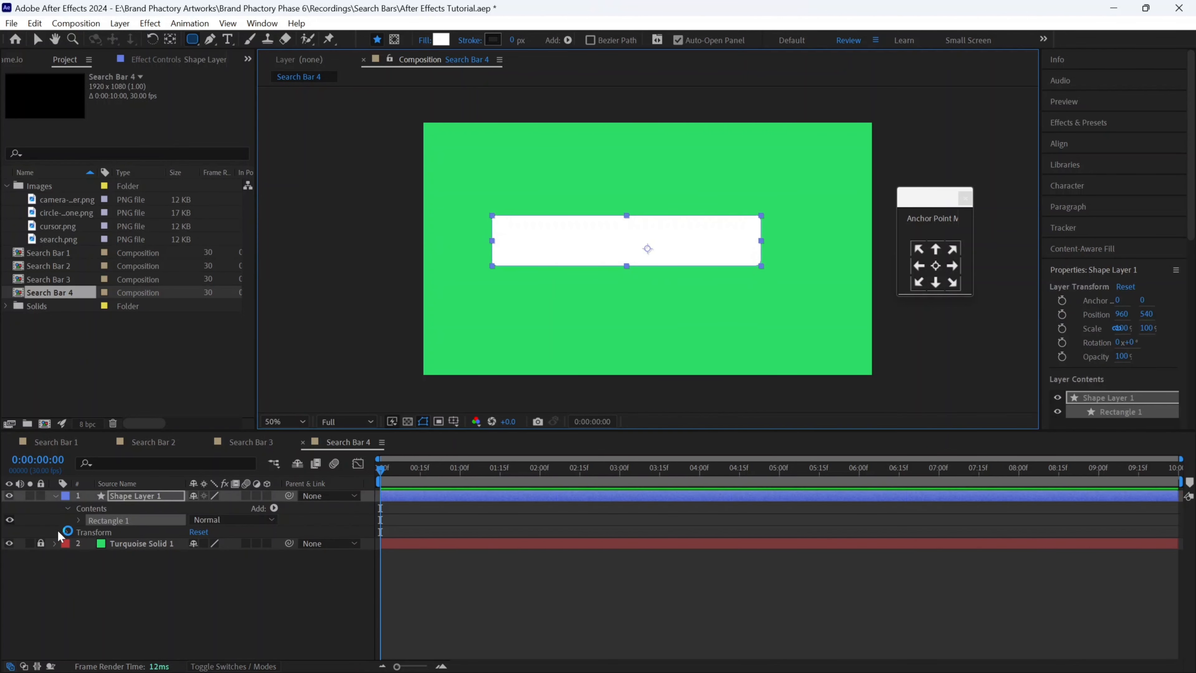
- Set the rectangle path's size to 1100 × 130 and its roundness to 60
click(79, 520)
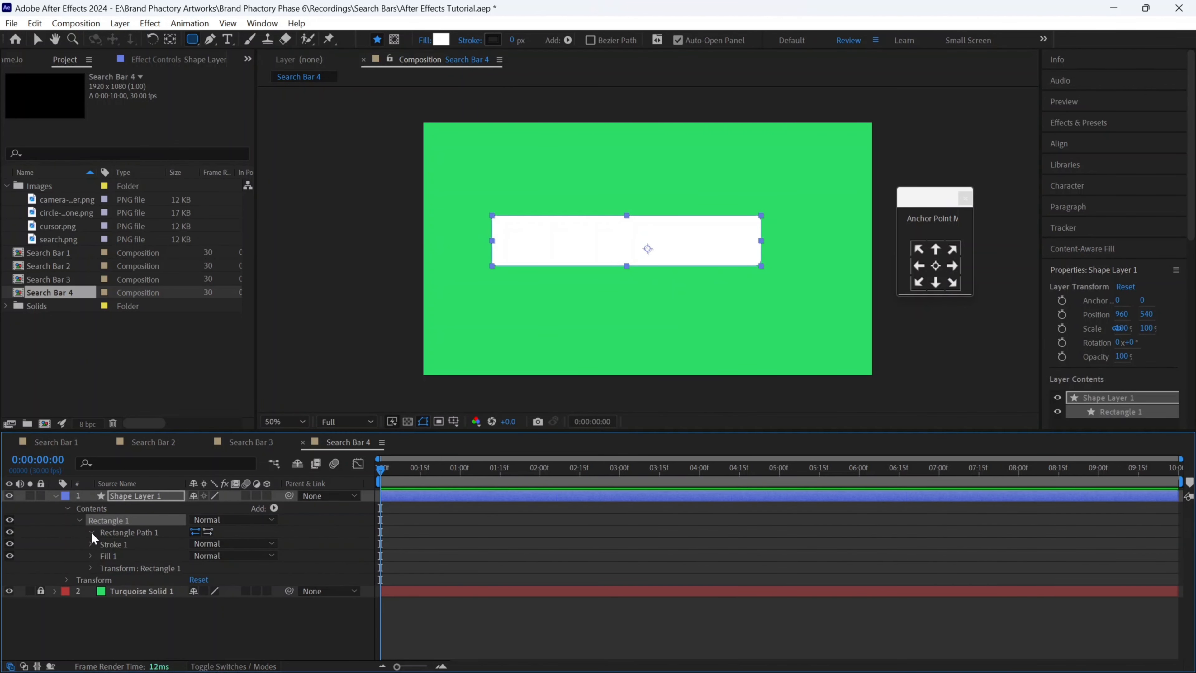
click(92, 532)
click(214, 544)
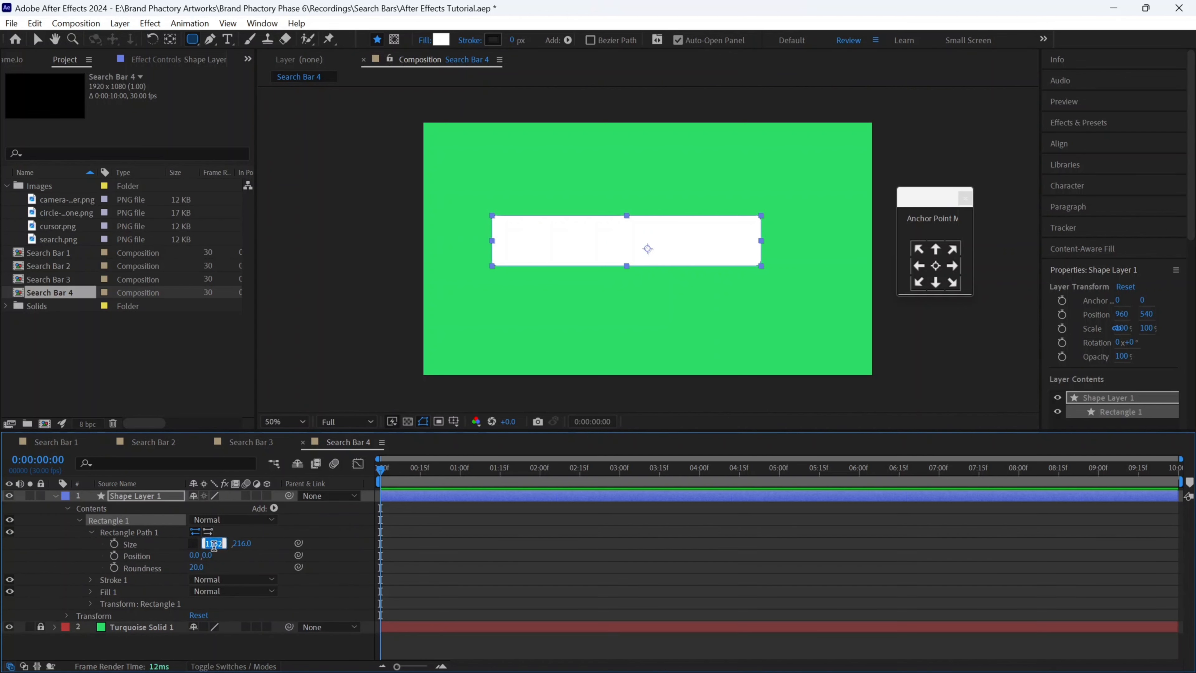
text(1100)
key(Return)
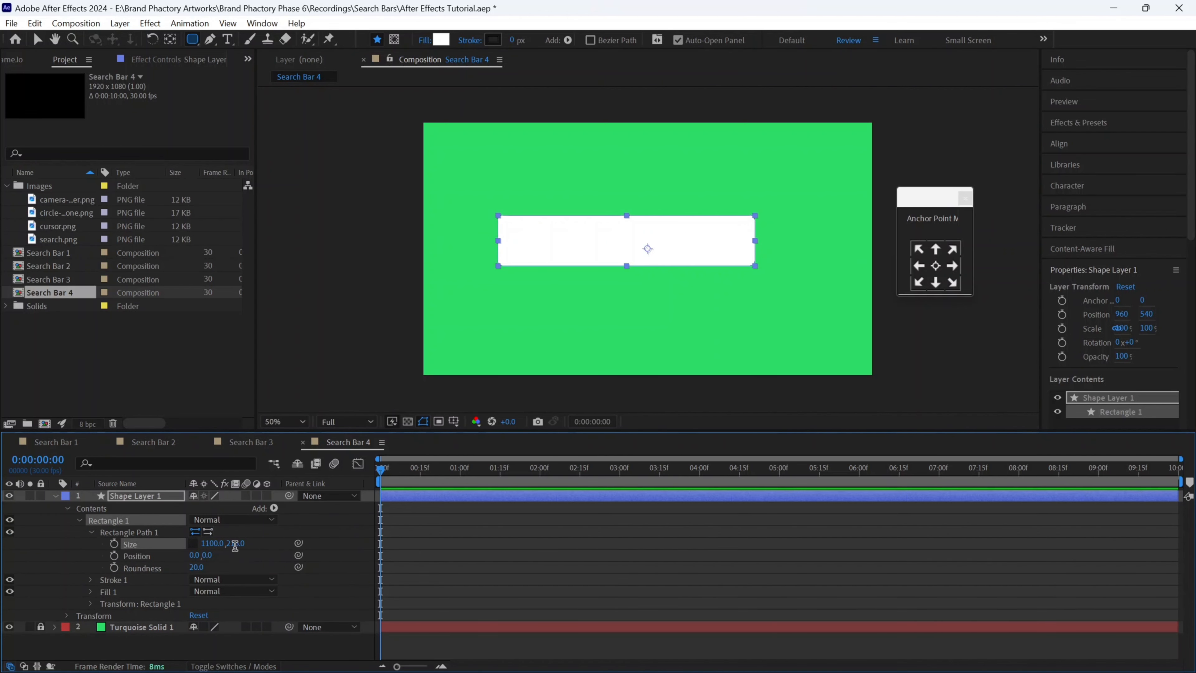
click(235, 544)
key(Return)
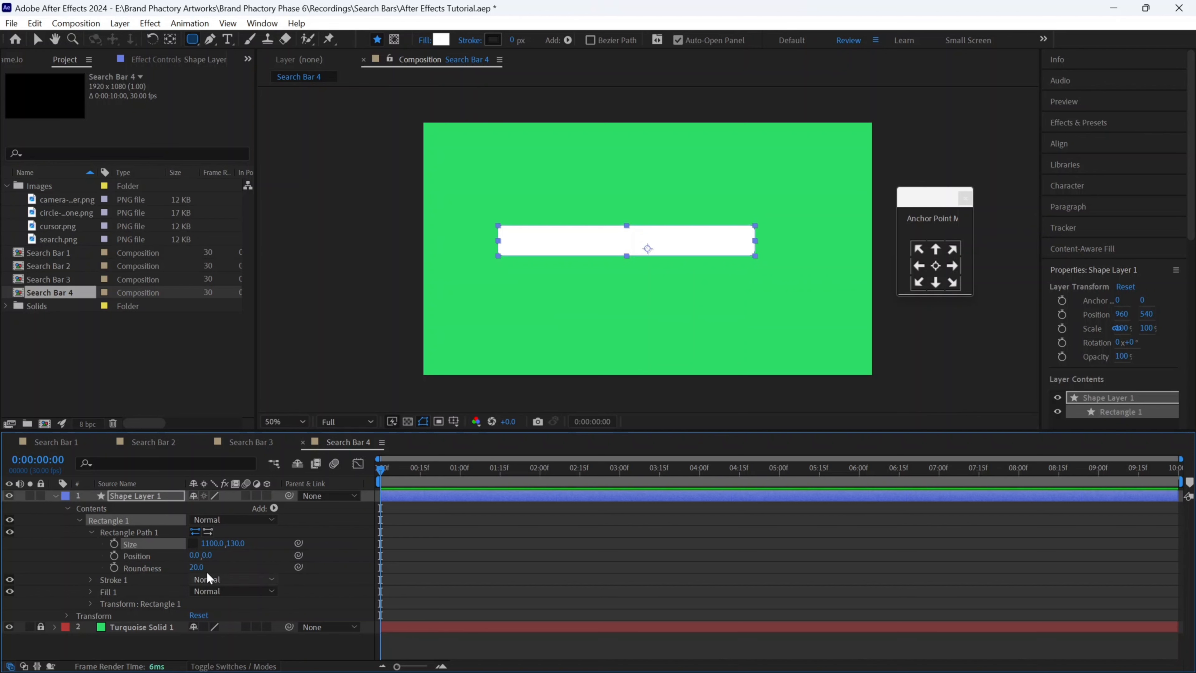
click(197, 567)
key(Return)
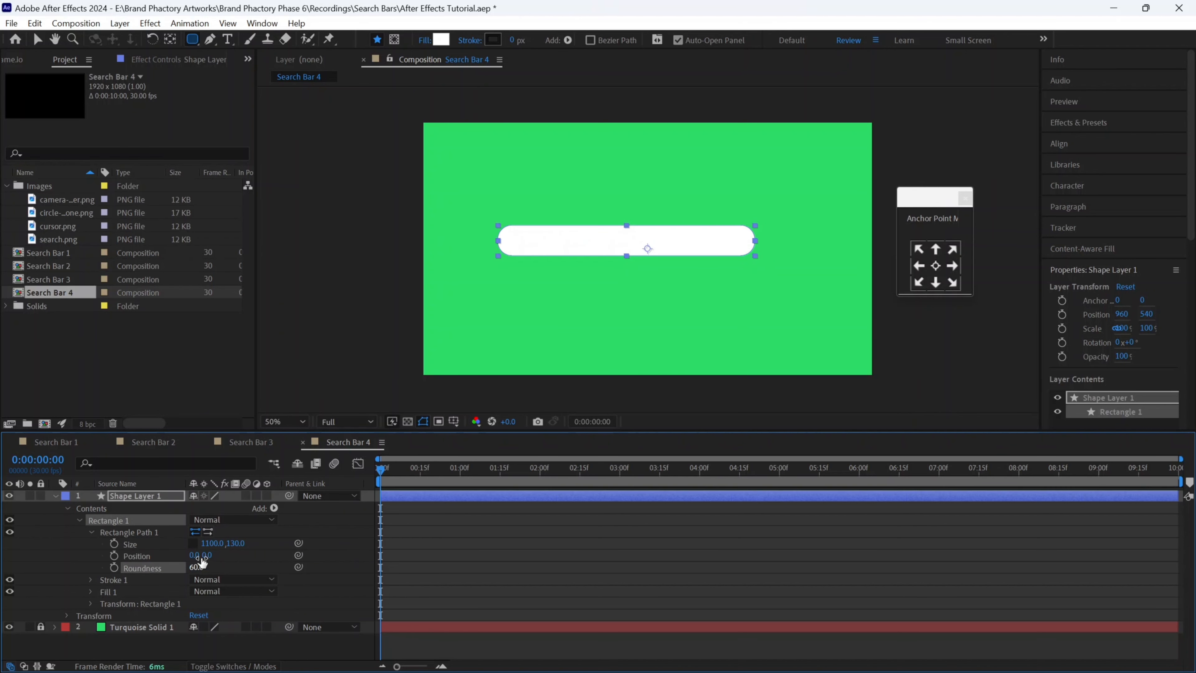
- Align the white bar to the horizontal and vertical centre of the composition and centre its anchor point
click(1058, 143)
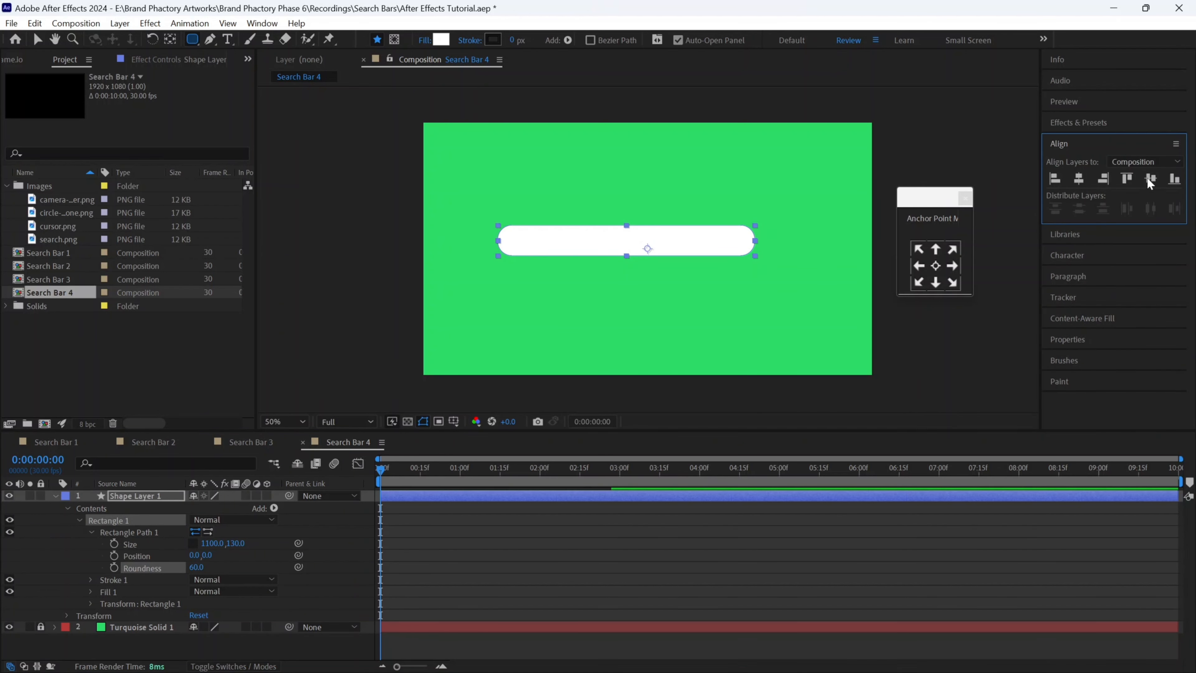
click(1079, 178)
click(1150, 178)
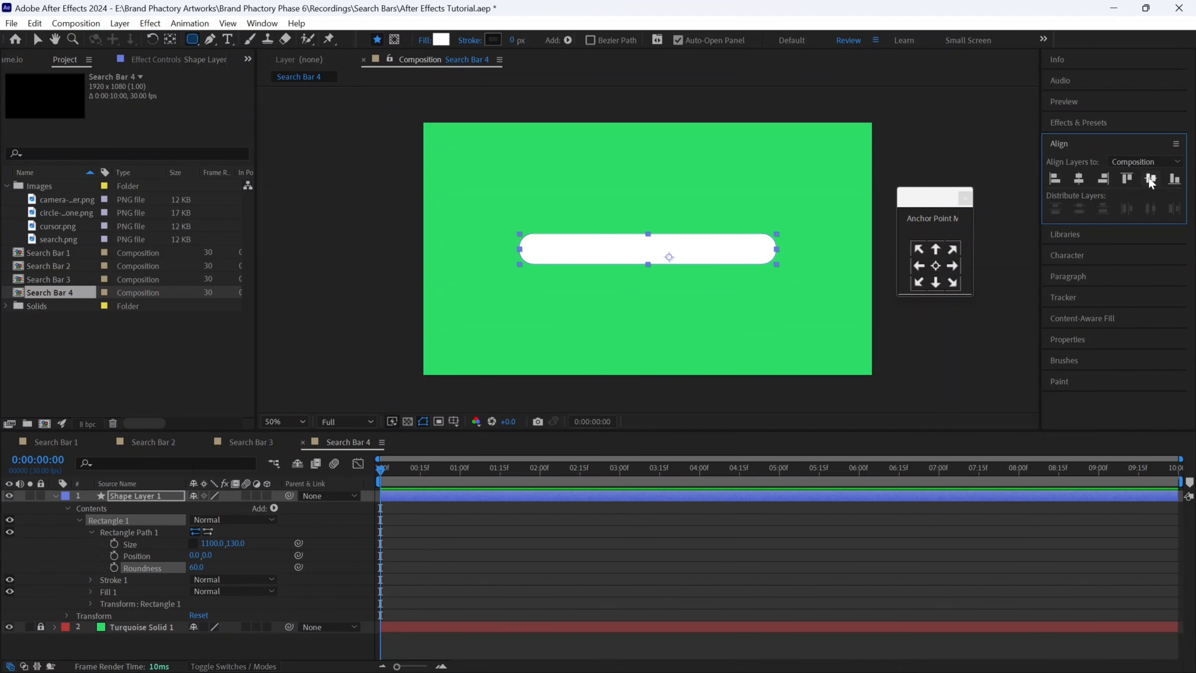
click(935, 266)
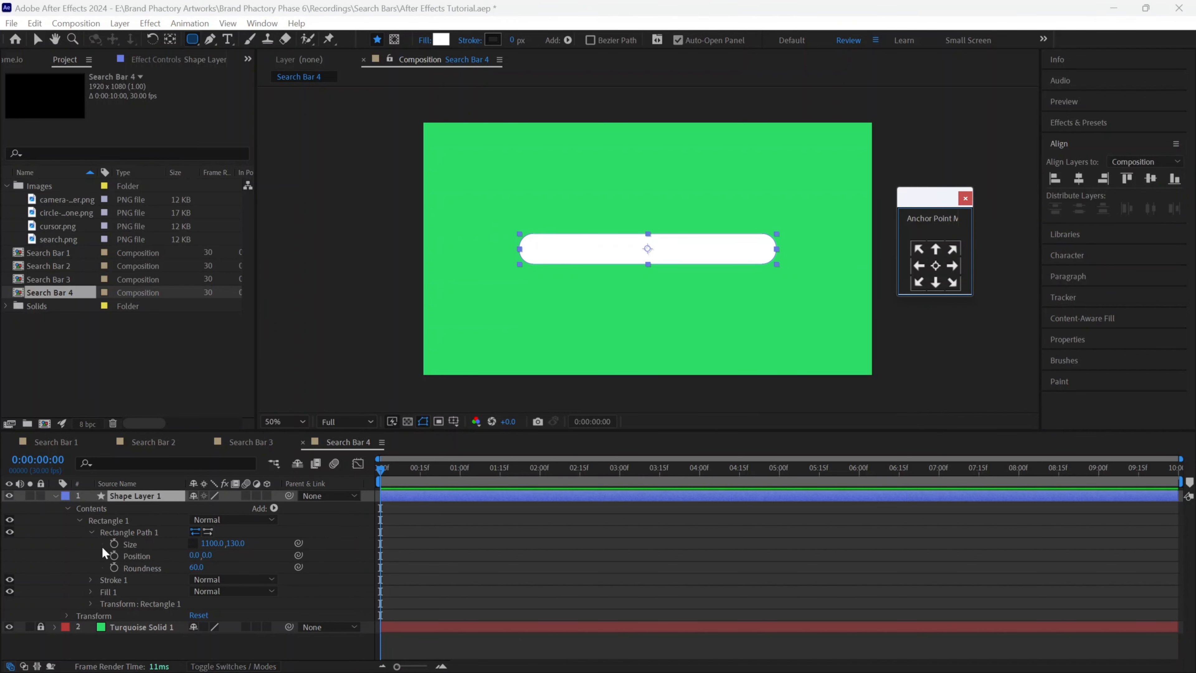
click(55, 496)
click(92, 545)
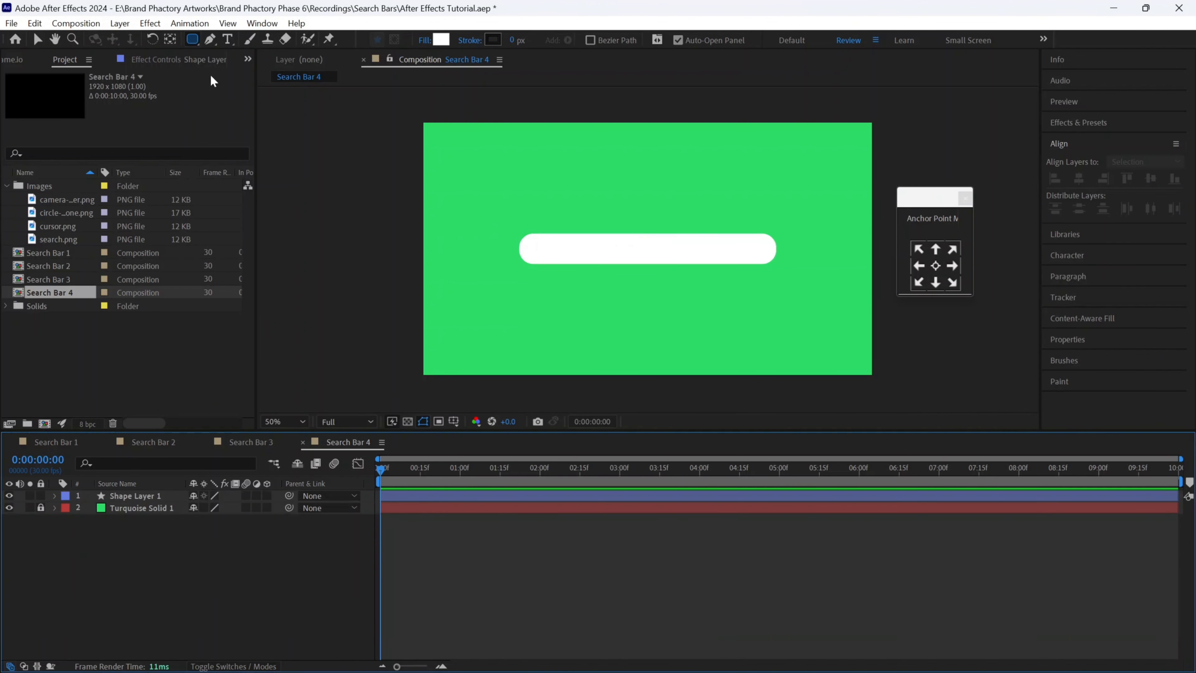
- Draw a small circle inside the bar's left end and fill it with the background green, 2EDC67
drag(195, 42, 229, 71)
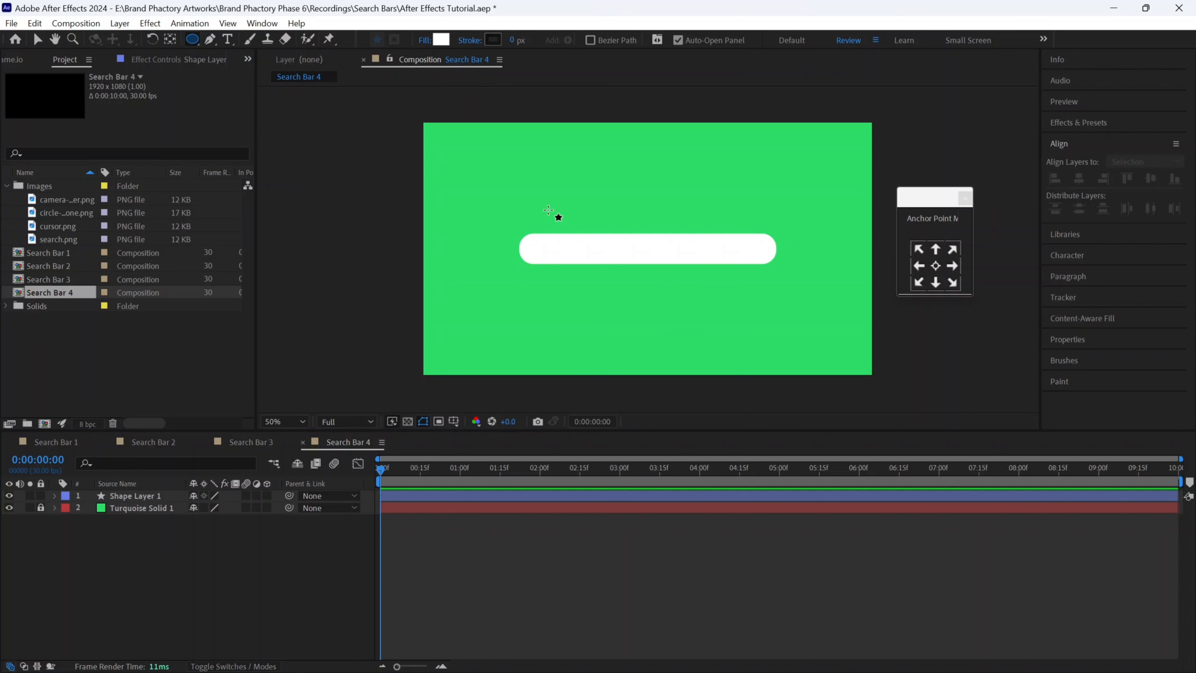
drag(527, 241, 545, 263)
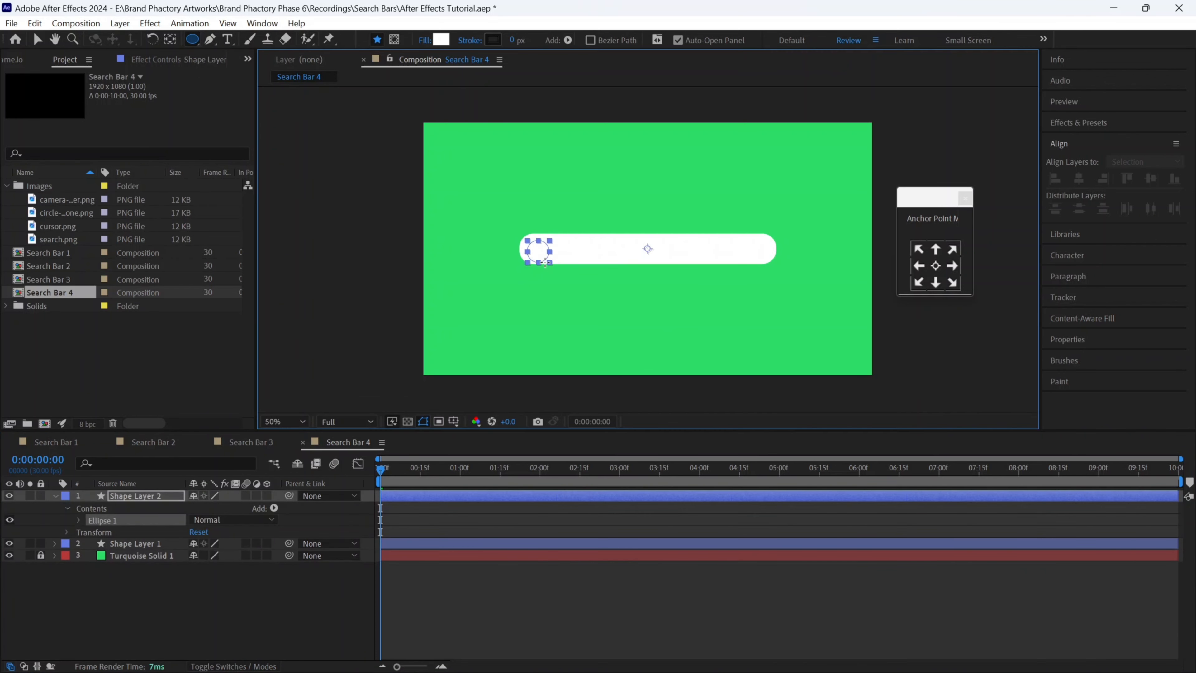
click(441, 39)
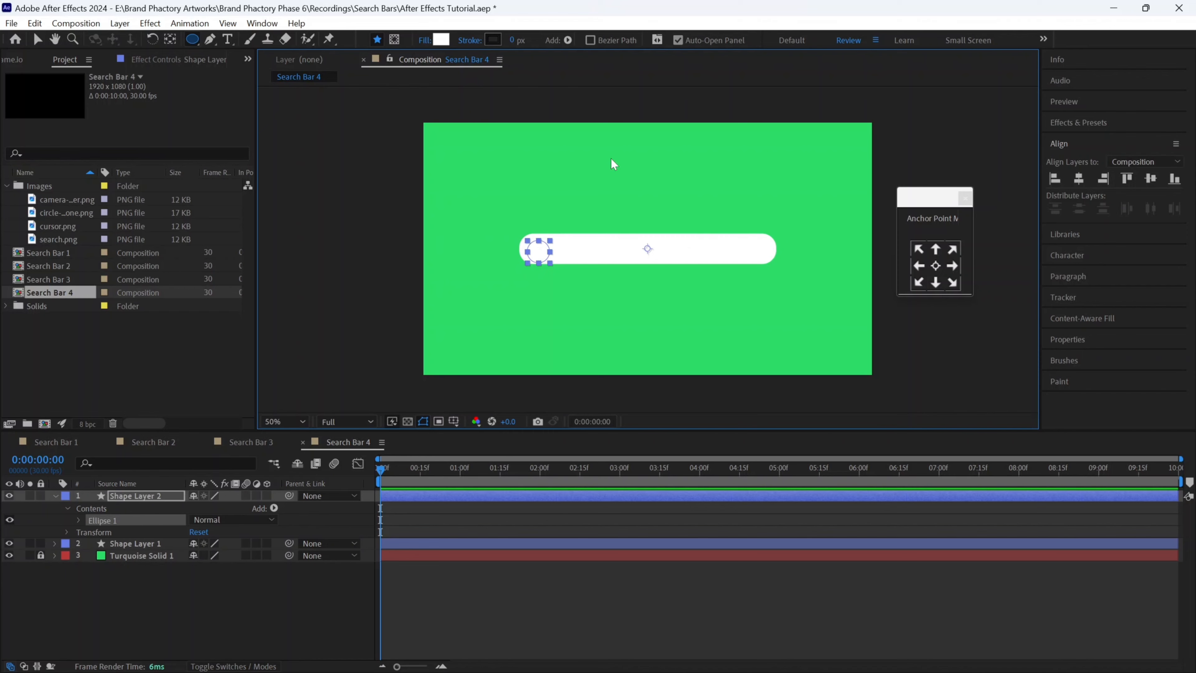
click(808, 388)
click(604, 206)
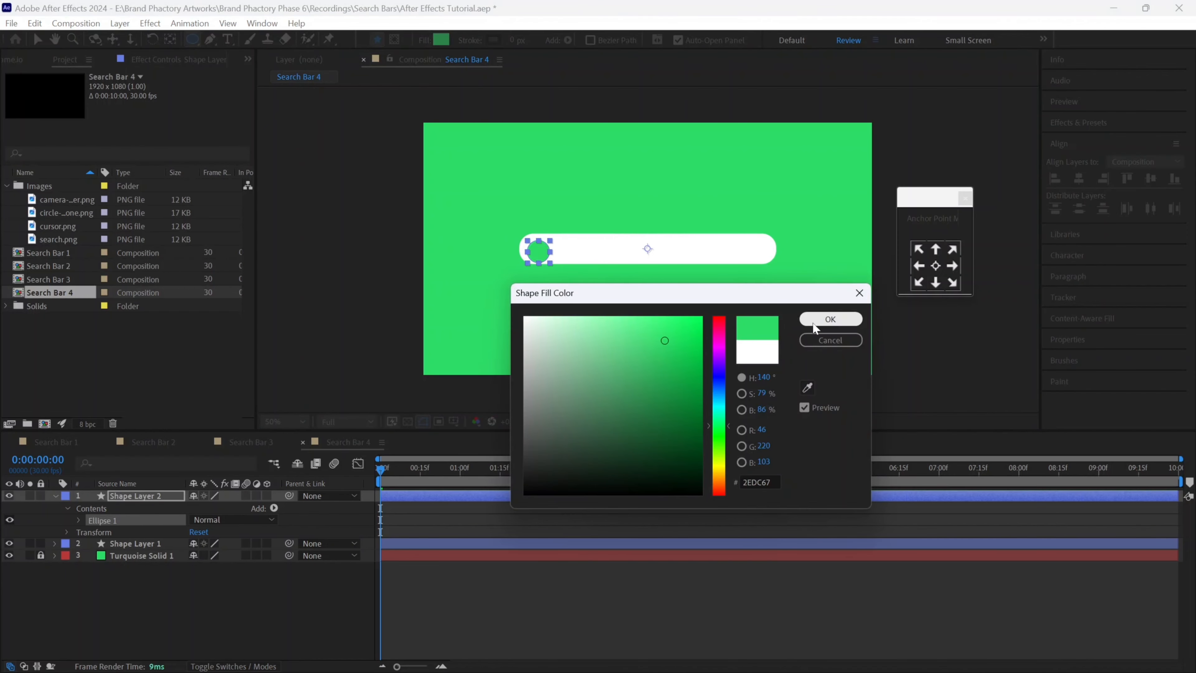
click(830, 318)
- Move the green circle slightly up and left within the bar's end and centre its anchor point
key(period)
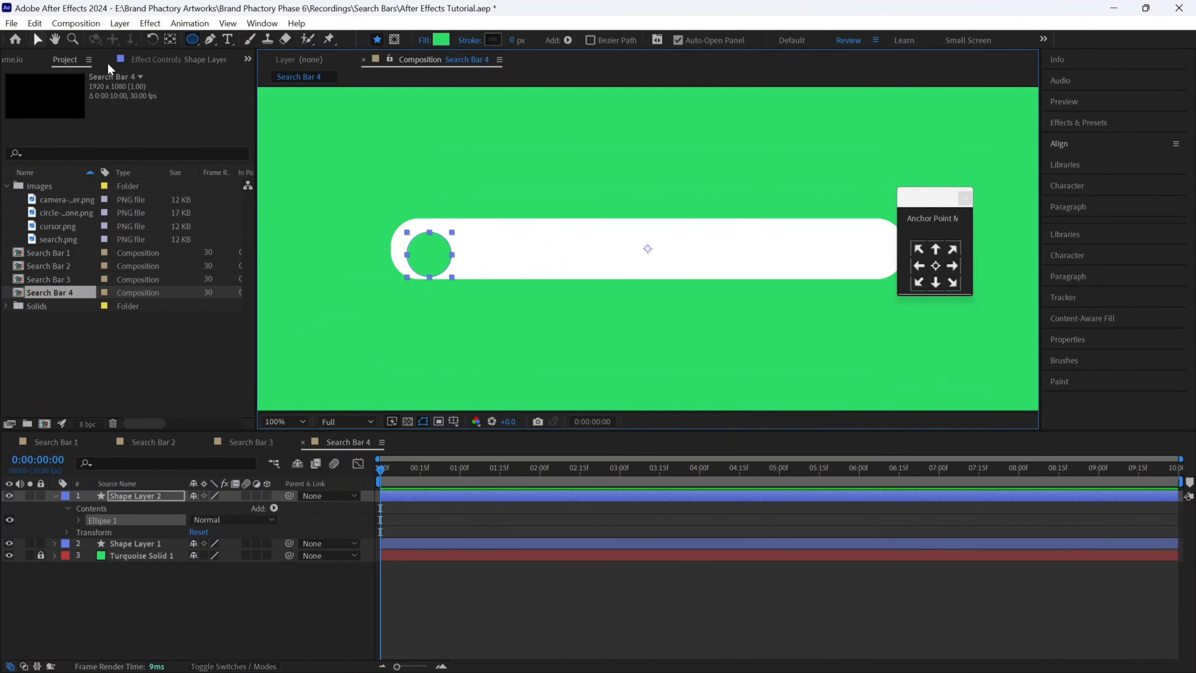
key(v)
drag(425, 242, 419, 238)
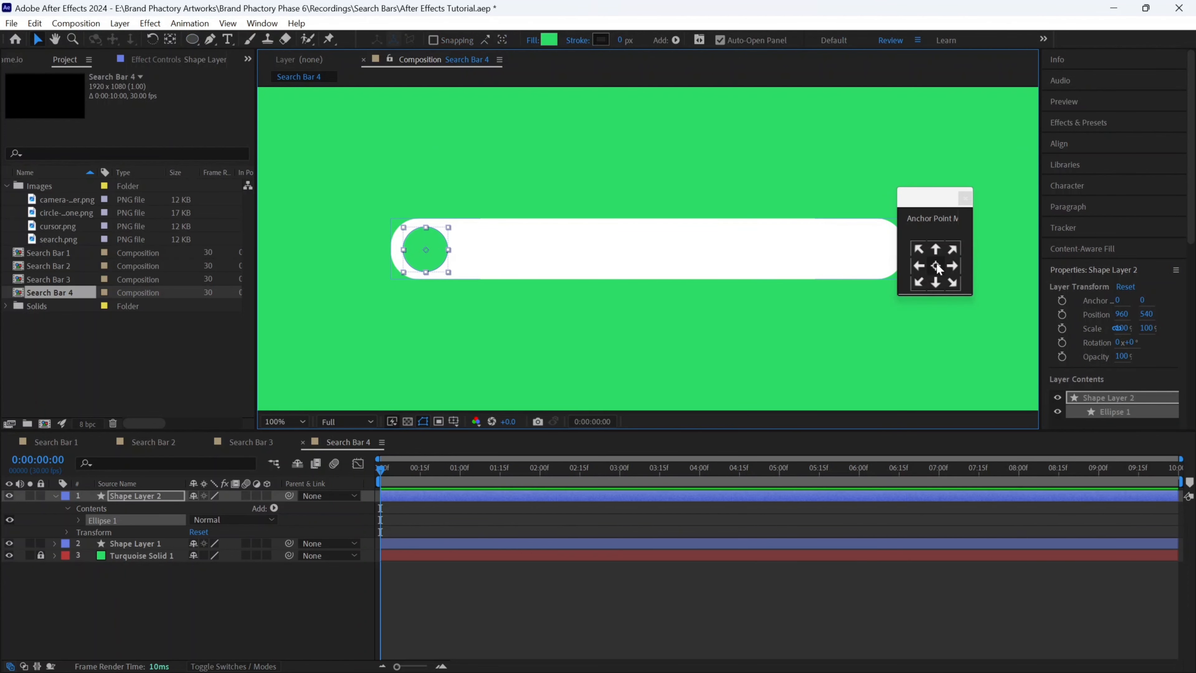
- Set the white bar's rectangle path roundness to 165
click(513, 246)
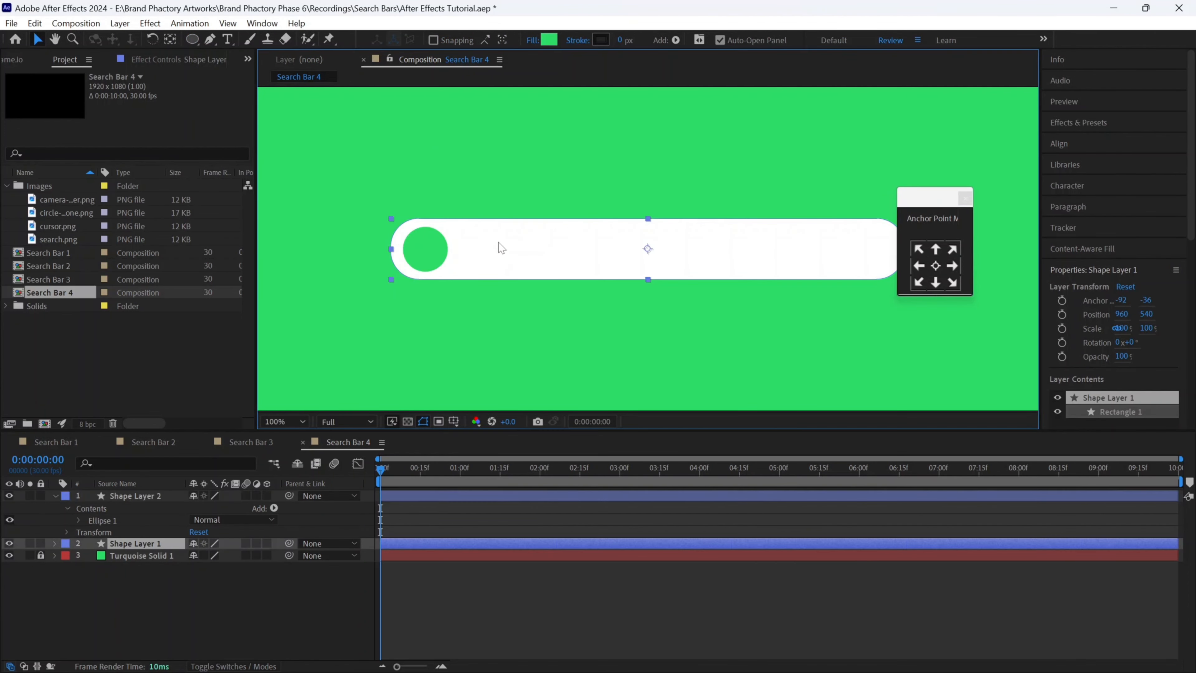
click(55, 543)
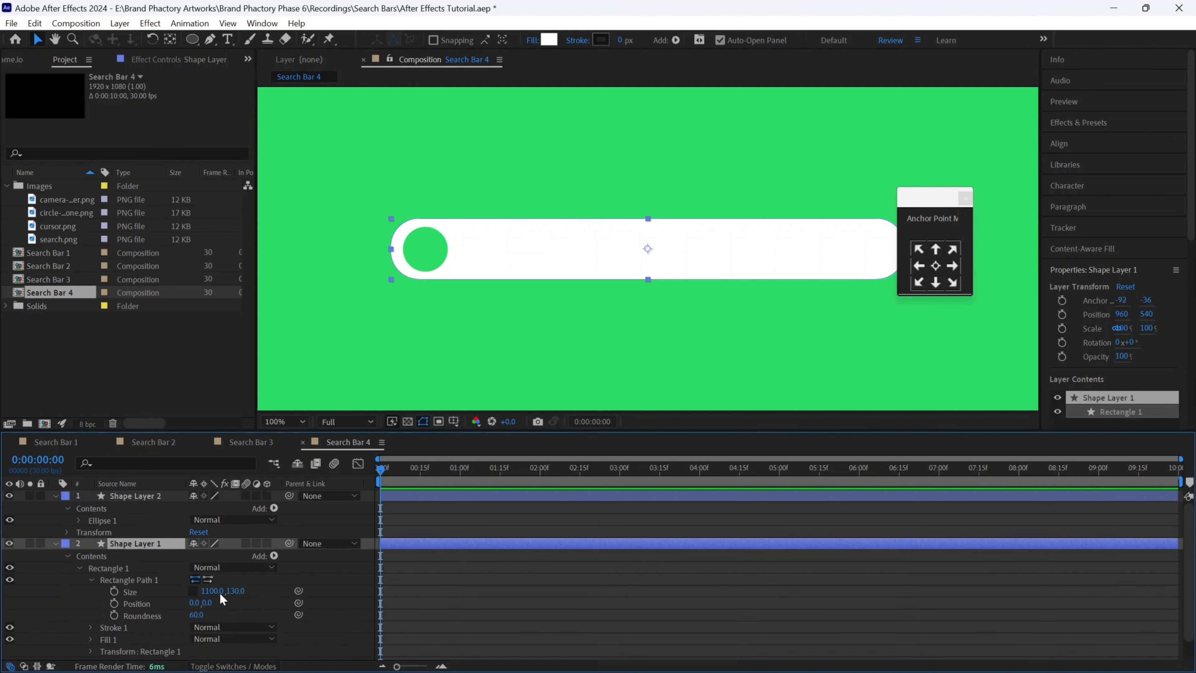
scroll(141, 589, down, 1)
click(141, 605)
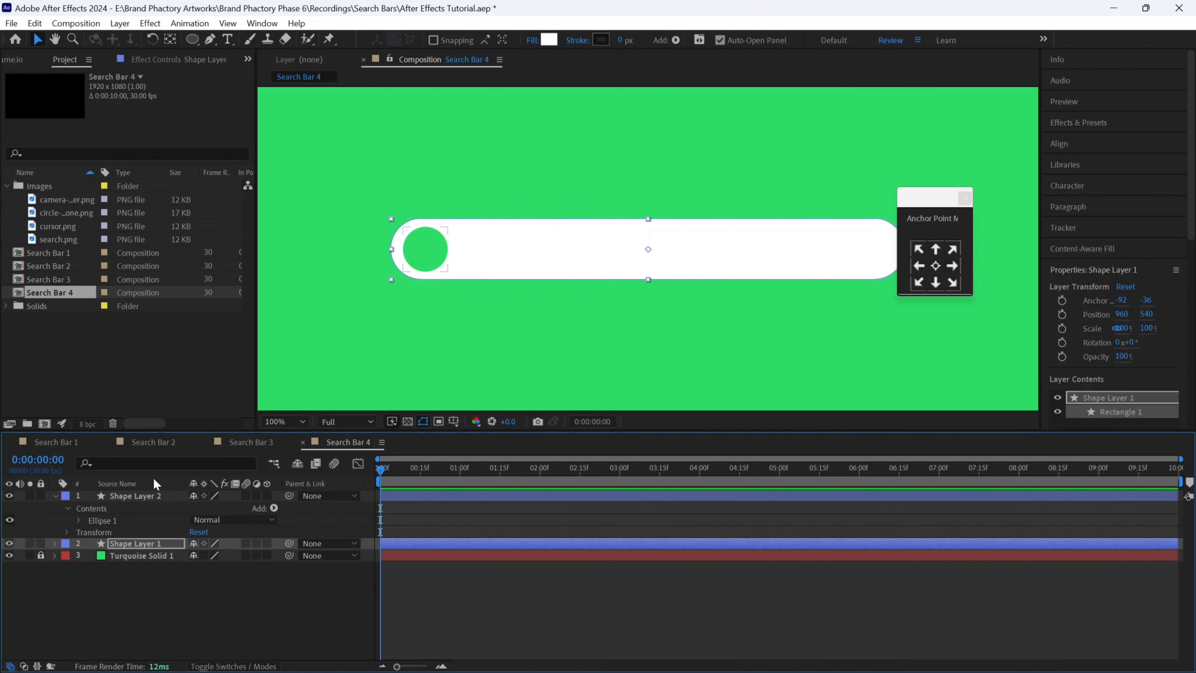
- Shift the green circle a little closer to the bar's left end and align it vertically with the bar
click(147, 495)
drag(420, 237, 413, 235)
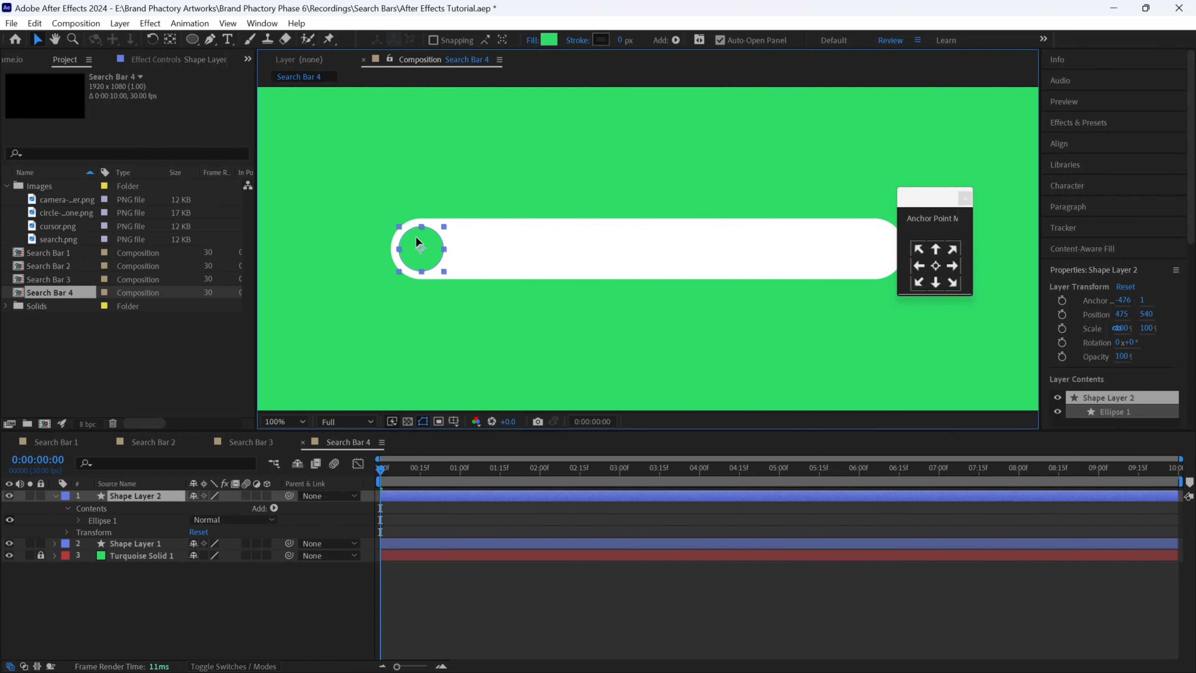
shift+click(496, 248)
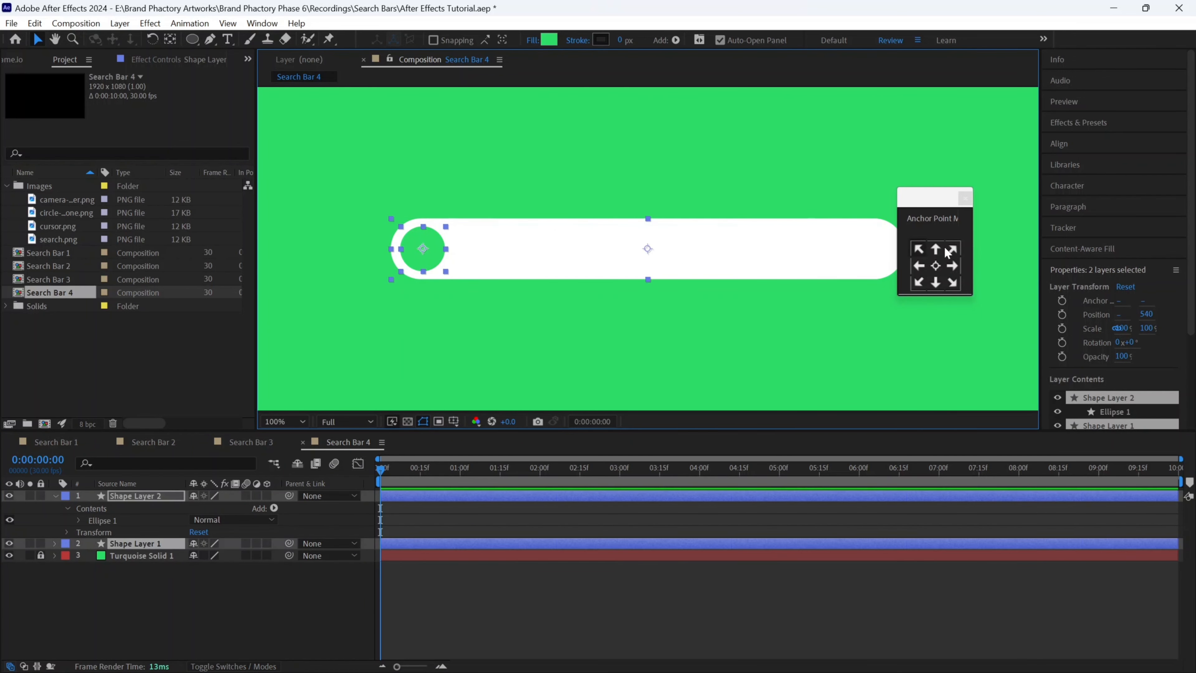
click(1082, 148)
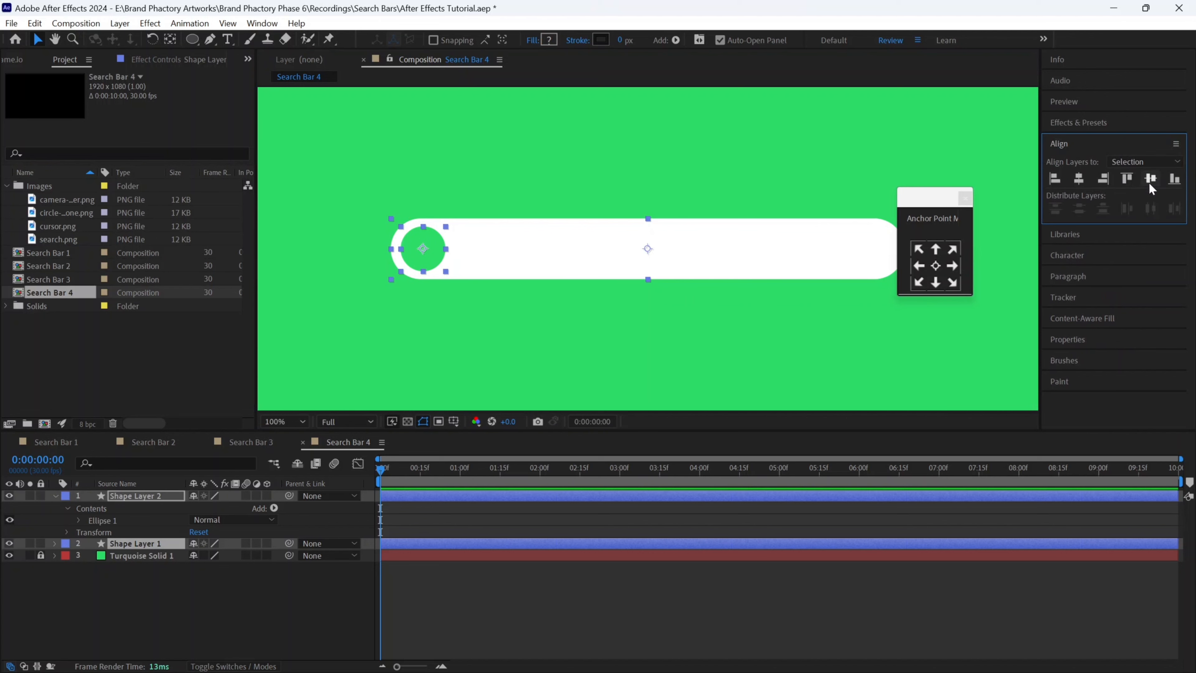
click(150, 599)
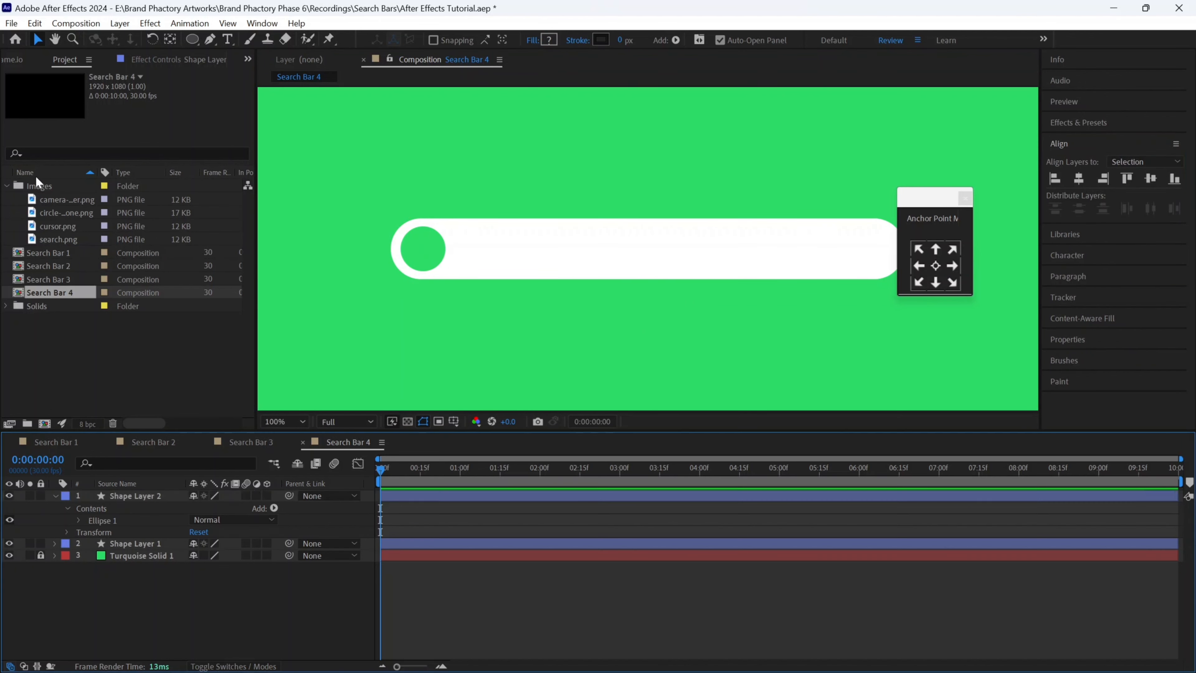
- Place search.png over the green circle and set its scale to 10%
click(62, 212)
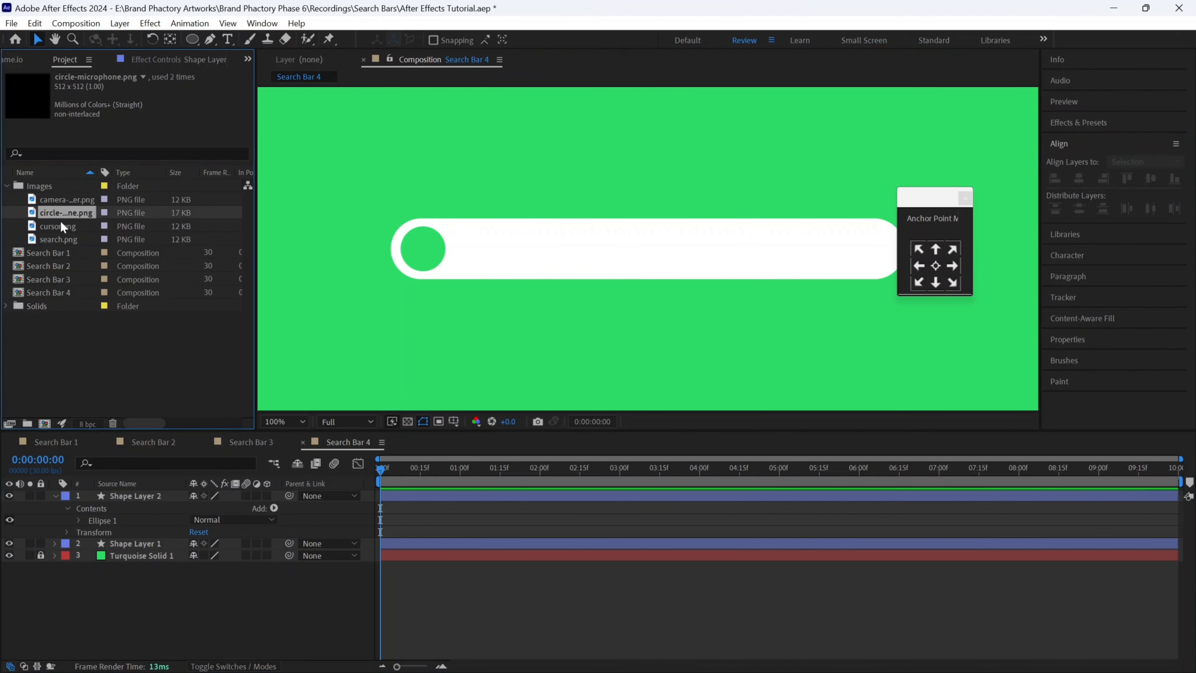
click(61, 226)
click(61, 236)
drag(178, 237, 429, 254)
key(s)
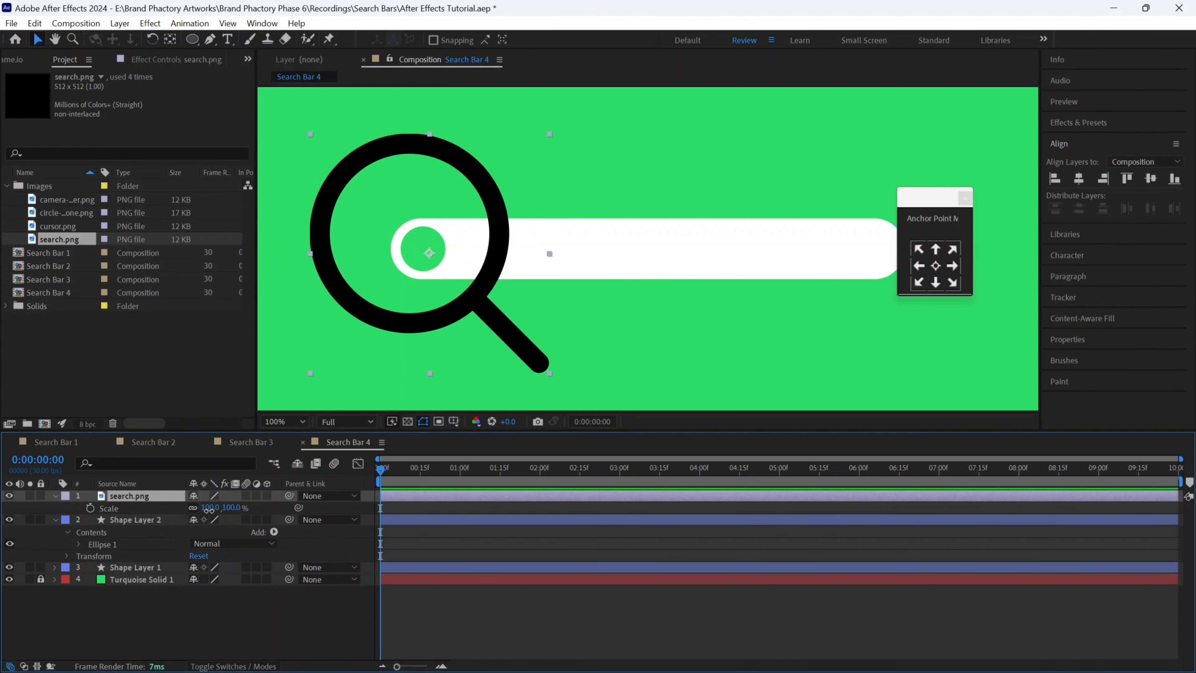
click(212, 507)
key(Return)
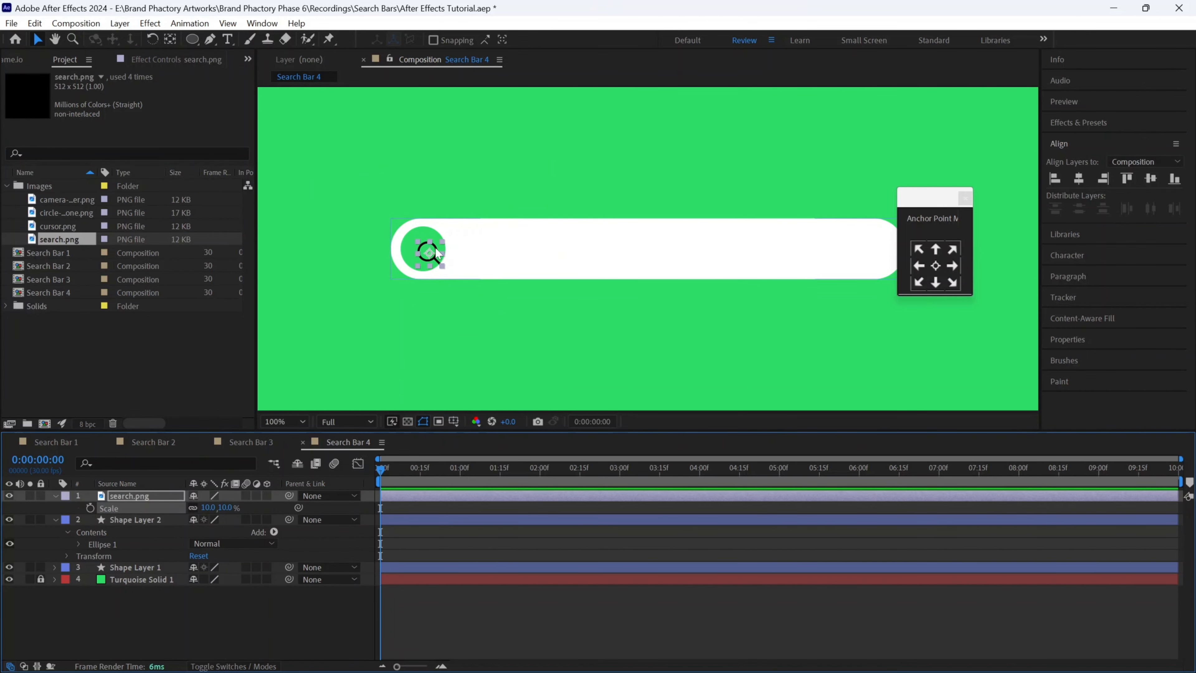
- Move the search icon to the middle of the green circle and set its scale to 8%
key(period)
drag(454, 230, 742, 232)
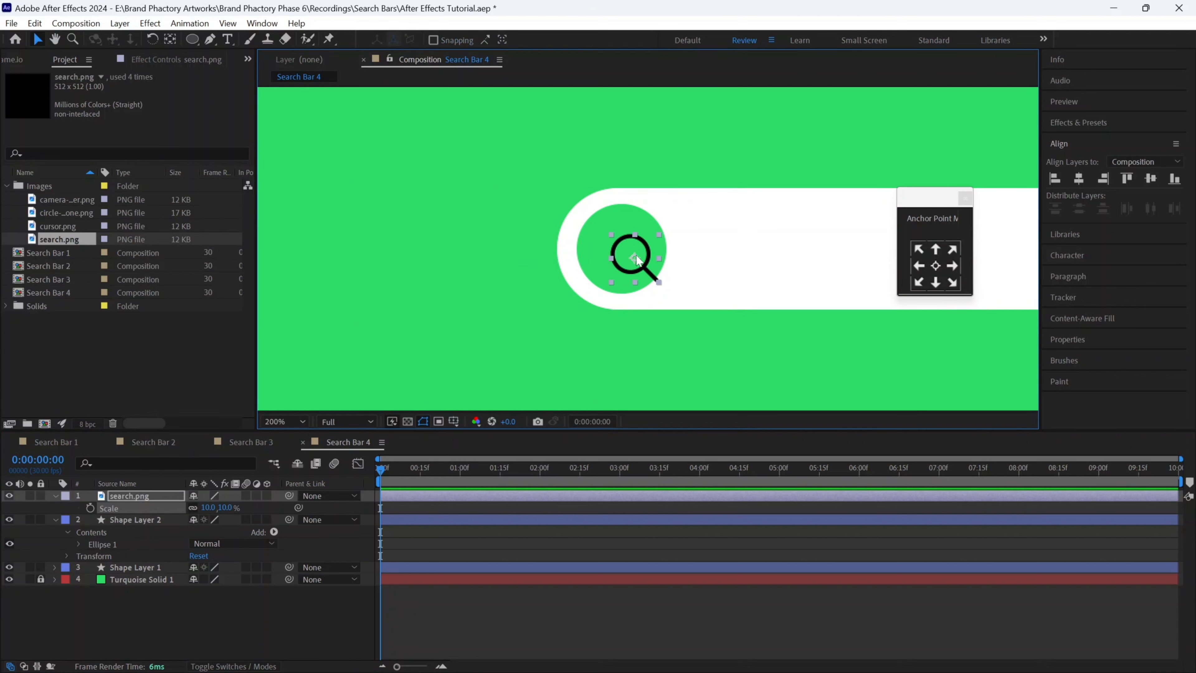
drag(622, 247, 608, 231)
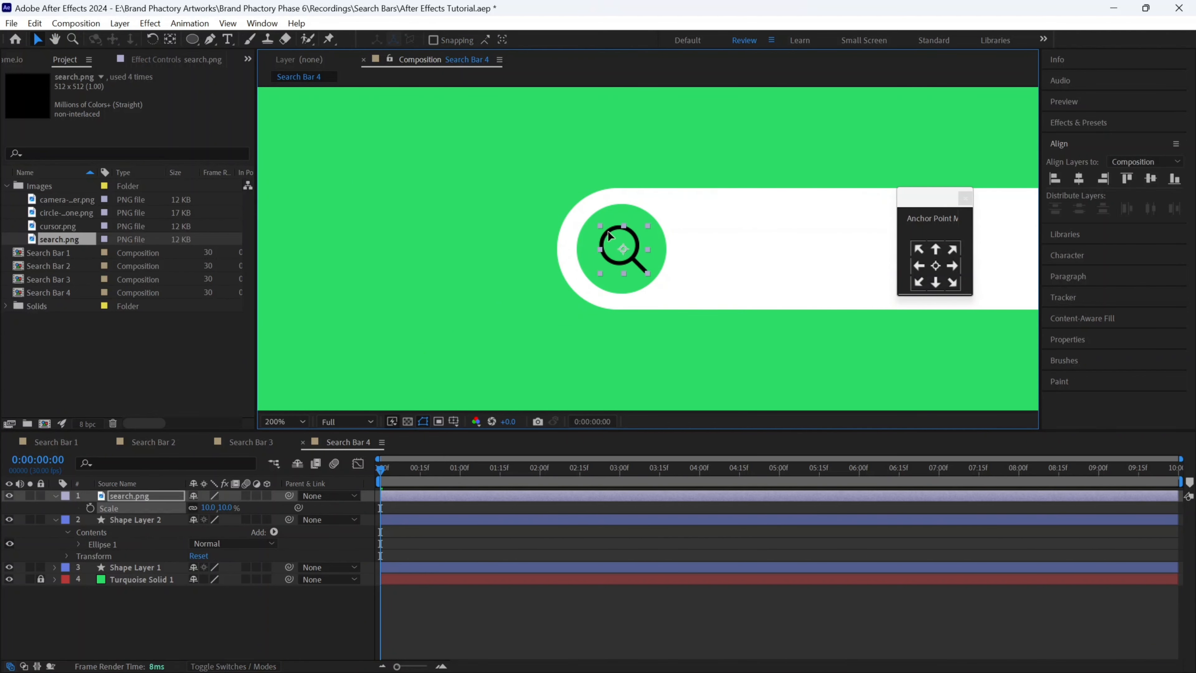
click(209, 508)
text(8)
key(Return)
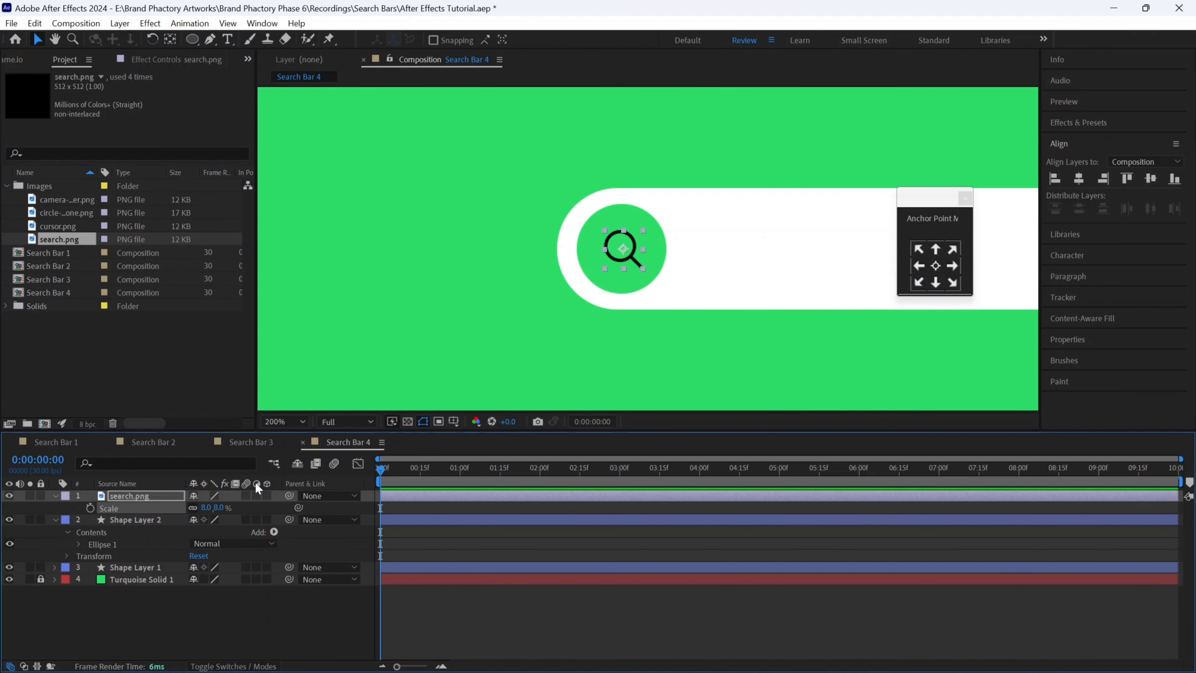
- Align the search icon and green circle on their horizontal and vertical centres and centre their anchor points
click(55, 495)
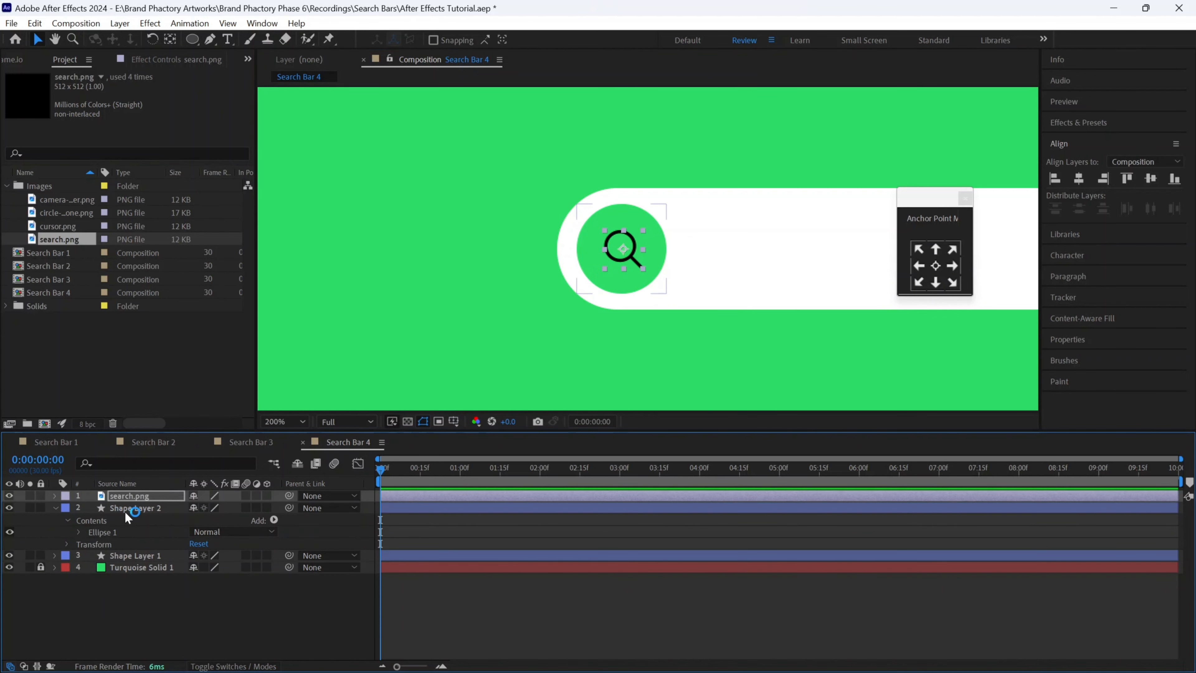
shift+click(135, 507)
click(1086, 180)
click(1153, 178)
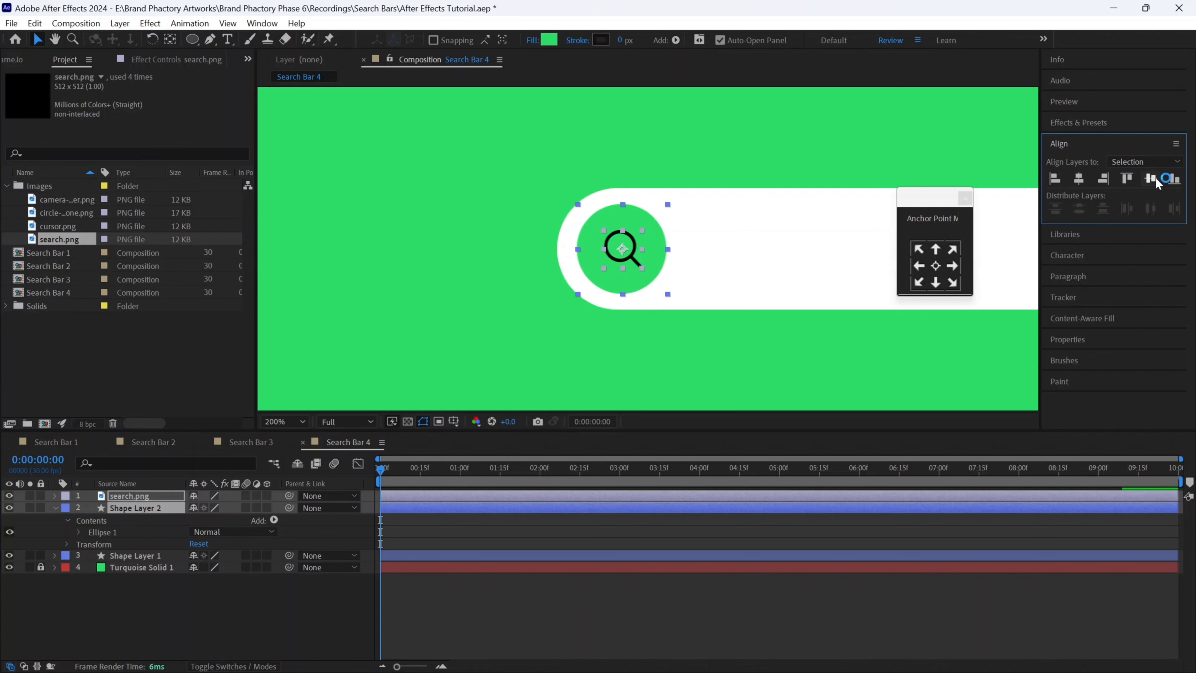
click(935, 266)
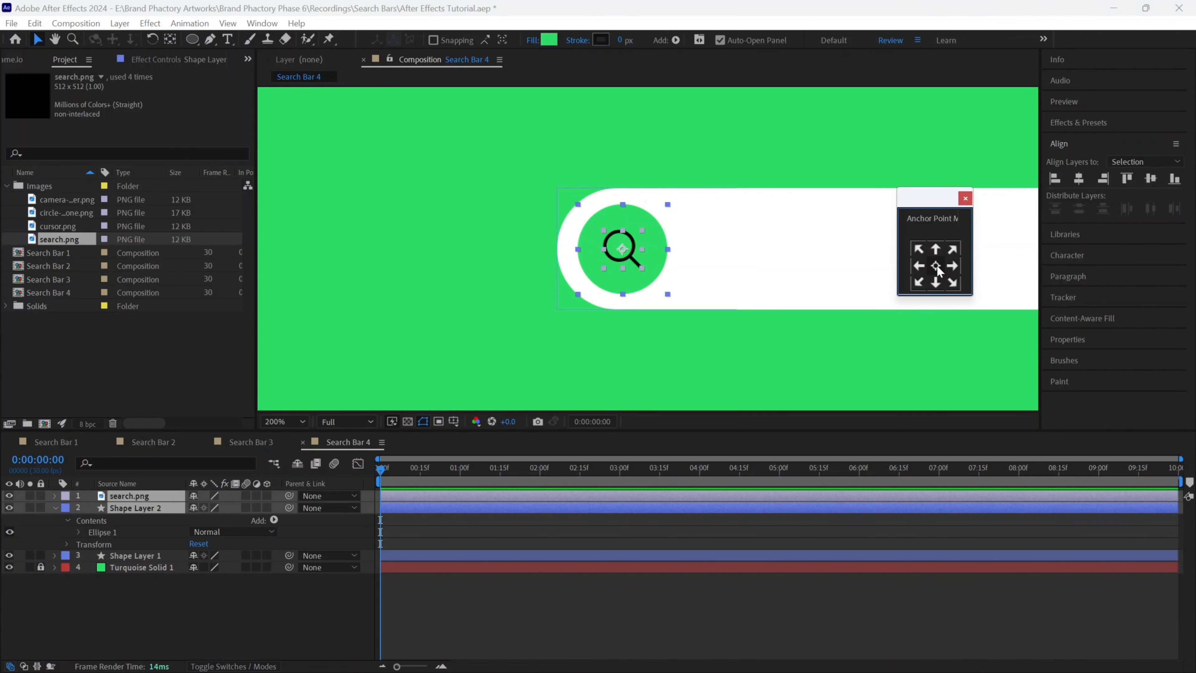
click(56, 508)
click(121, 558)
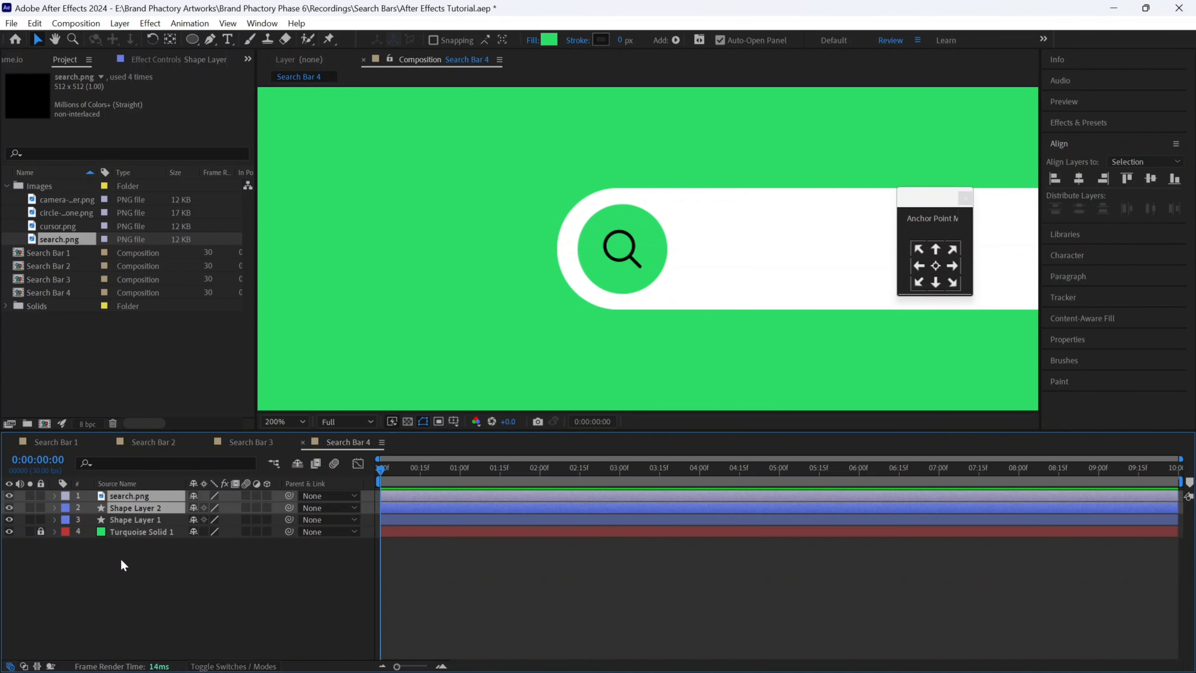
- Add a Size keyframe at 0:00:01:15 to the white bar's rectangle path
scroll(684, 257, down, 1)
drag(723, 260, 454, 242)
key(v)
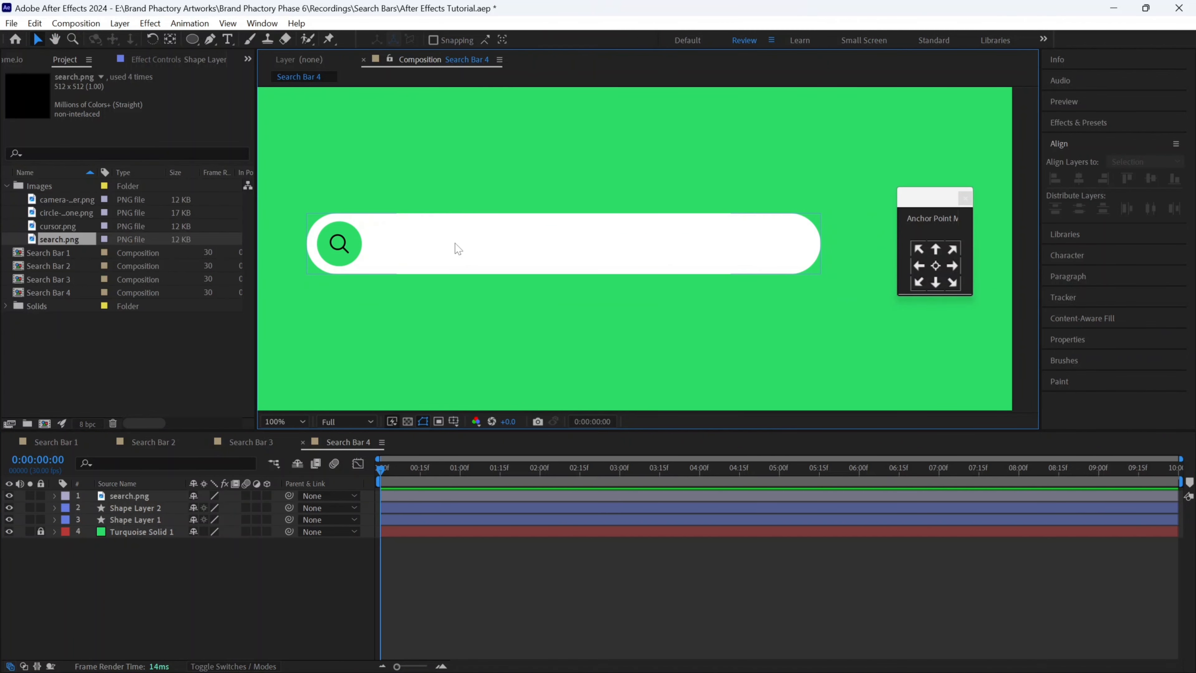
key(comma)
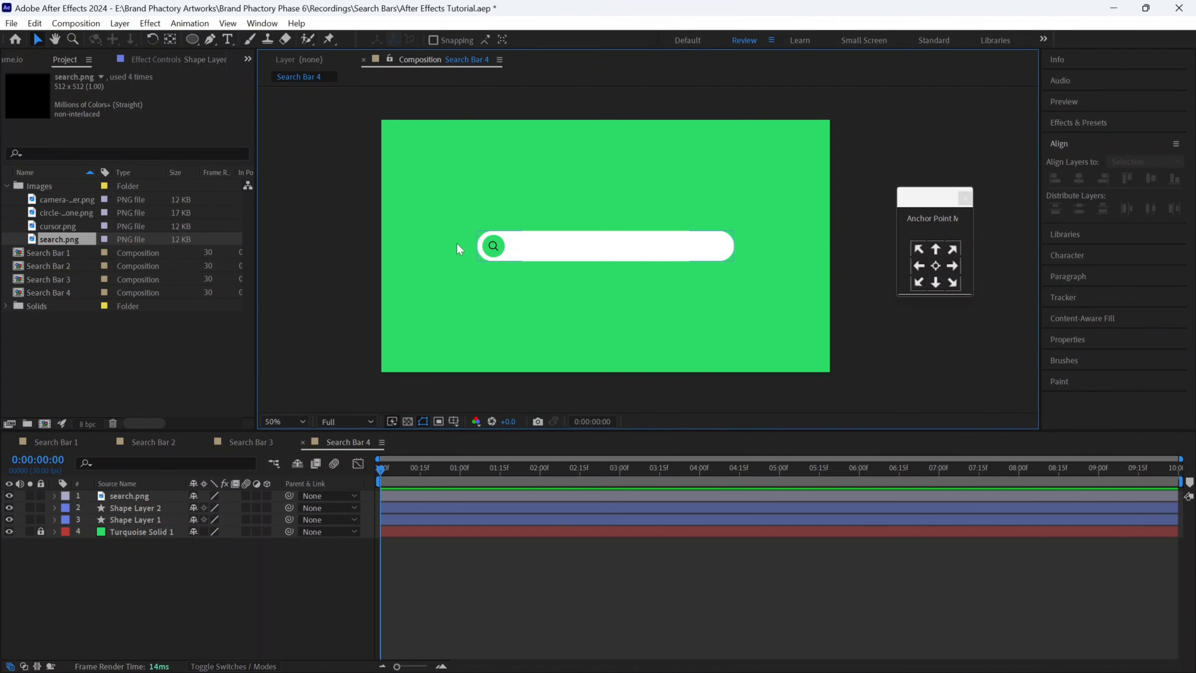
click(136, 520)
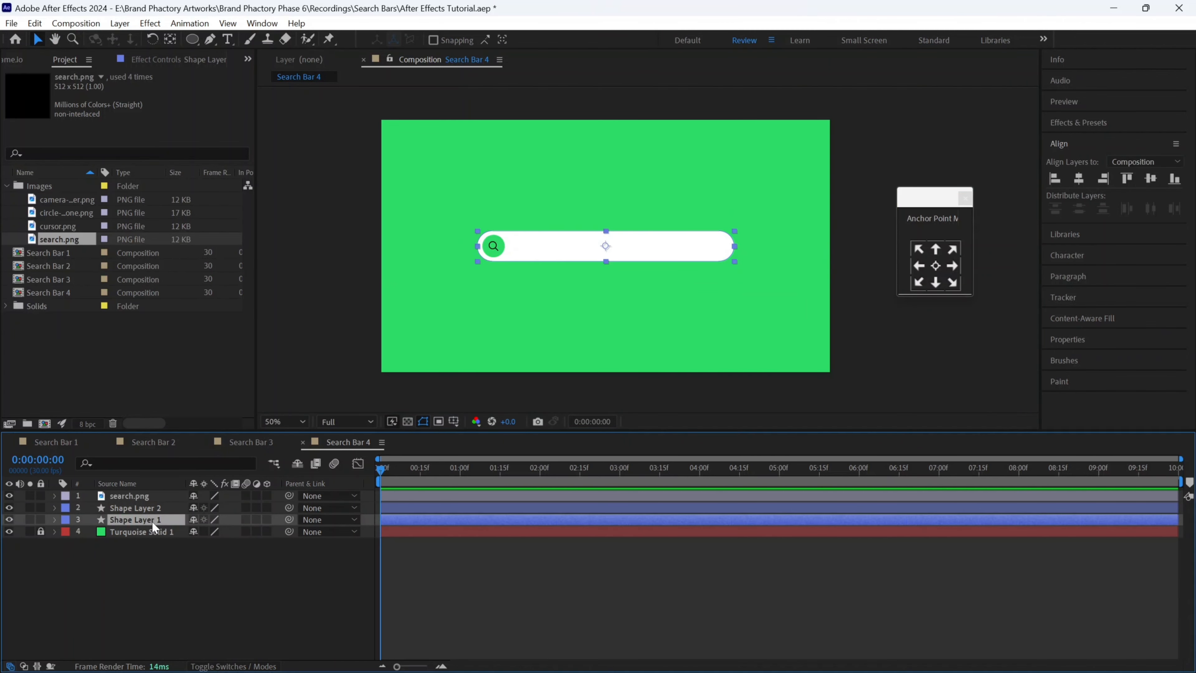
click(54, 520)
click(460, 473)
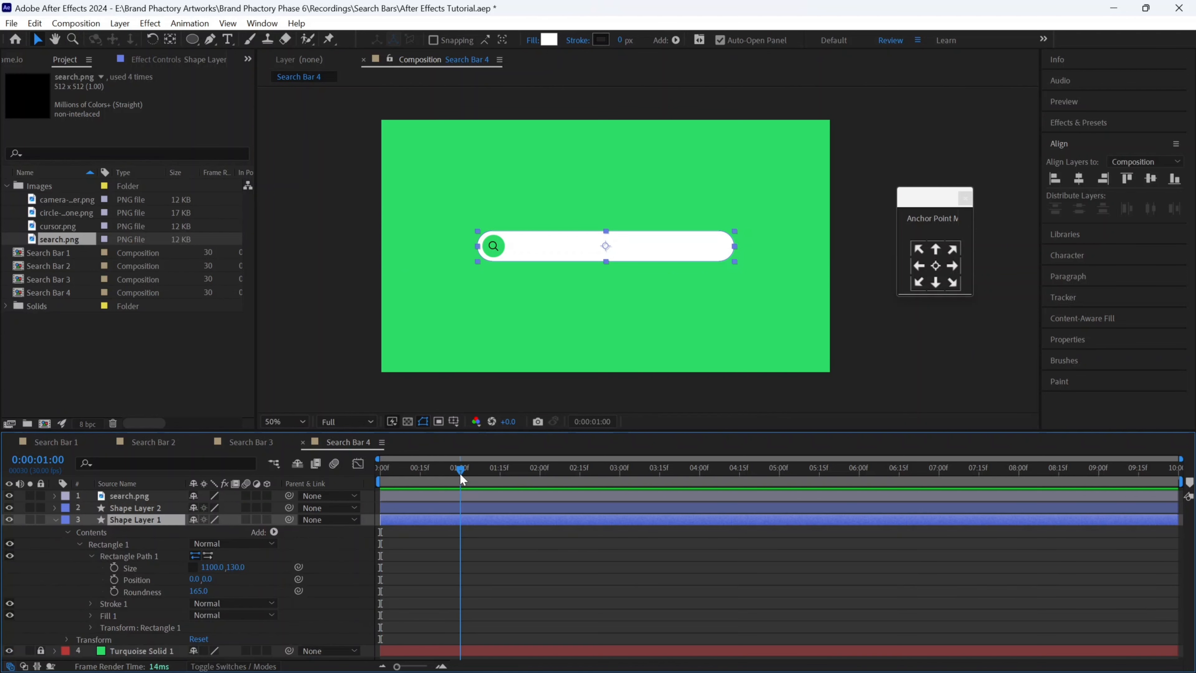
click(499, 473)
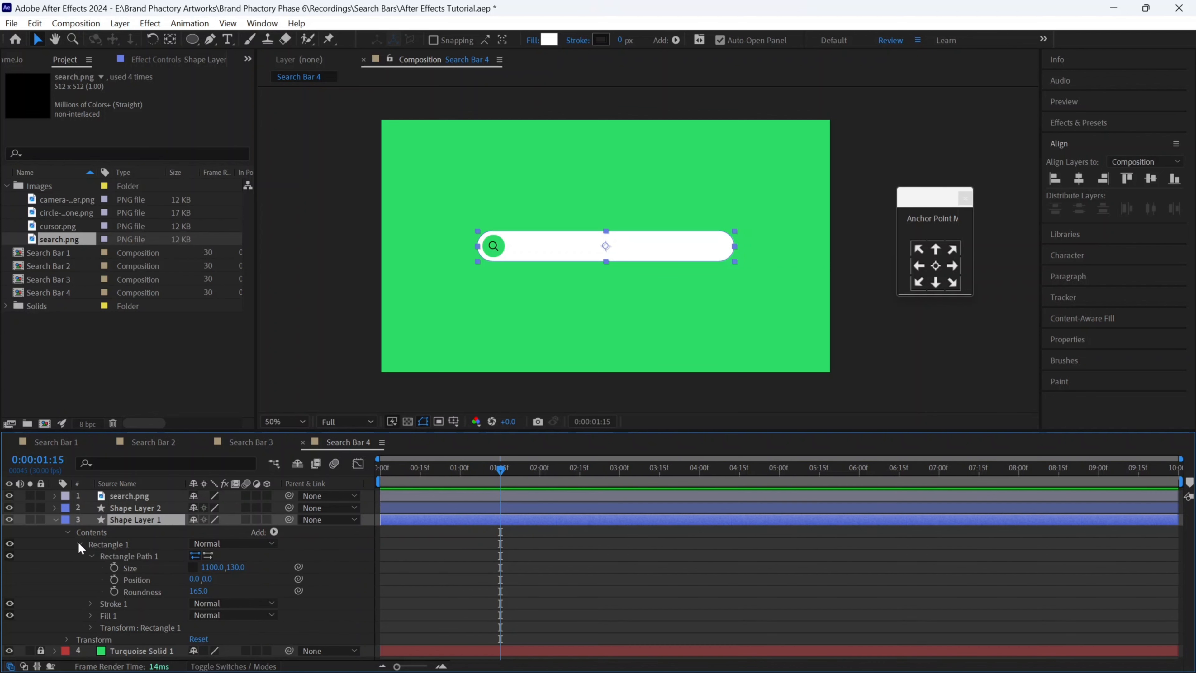
click(115, 566)
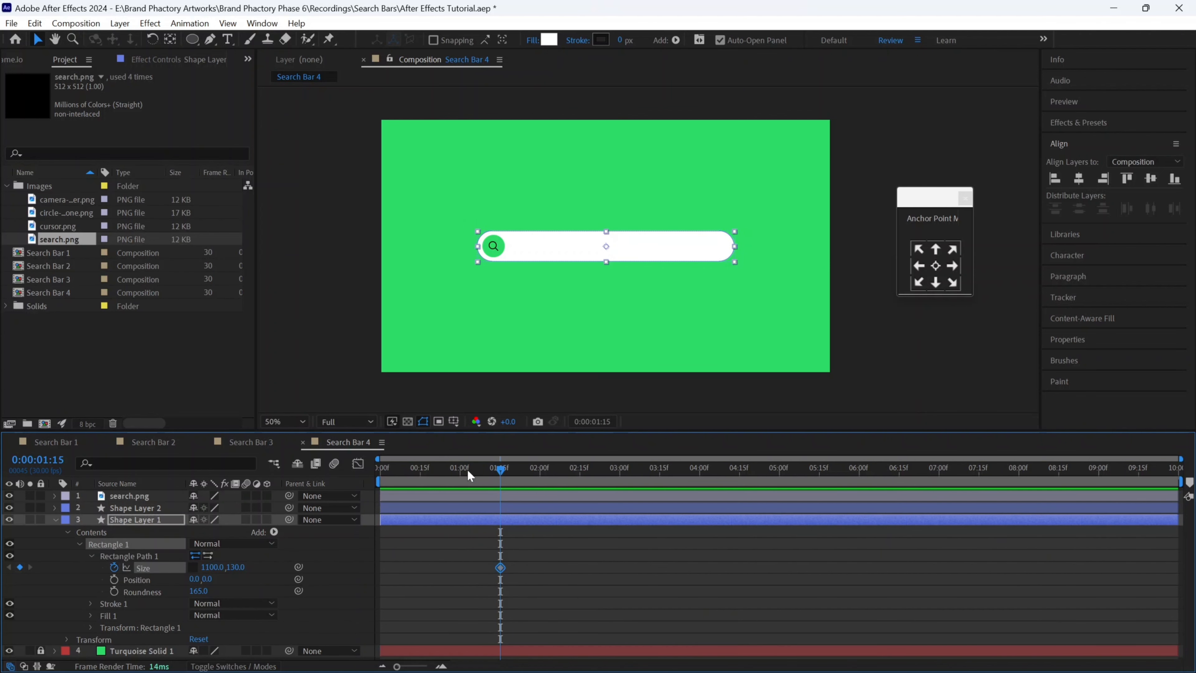
- Set the white bar's rectangle Size width to 130 at 0:00:01:00 and compare it with the 0:00:01:15 keyframe
click(460, 473)
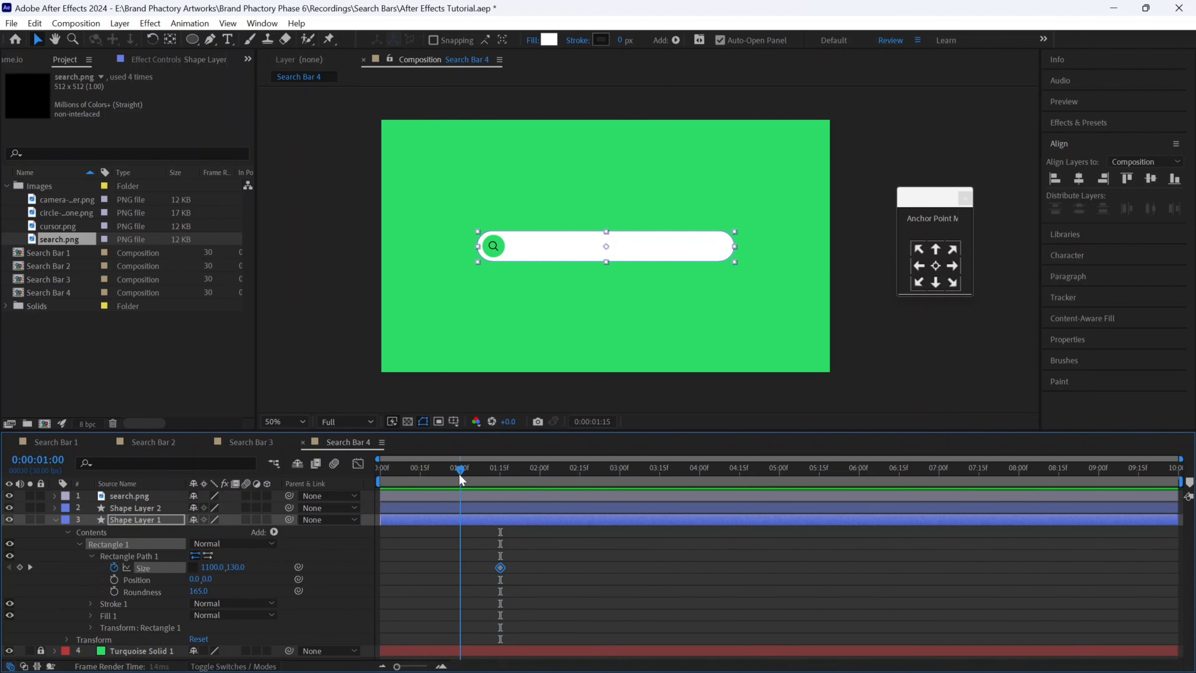
click(208, 567)
text(13)
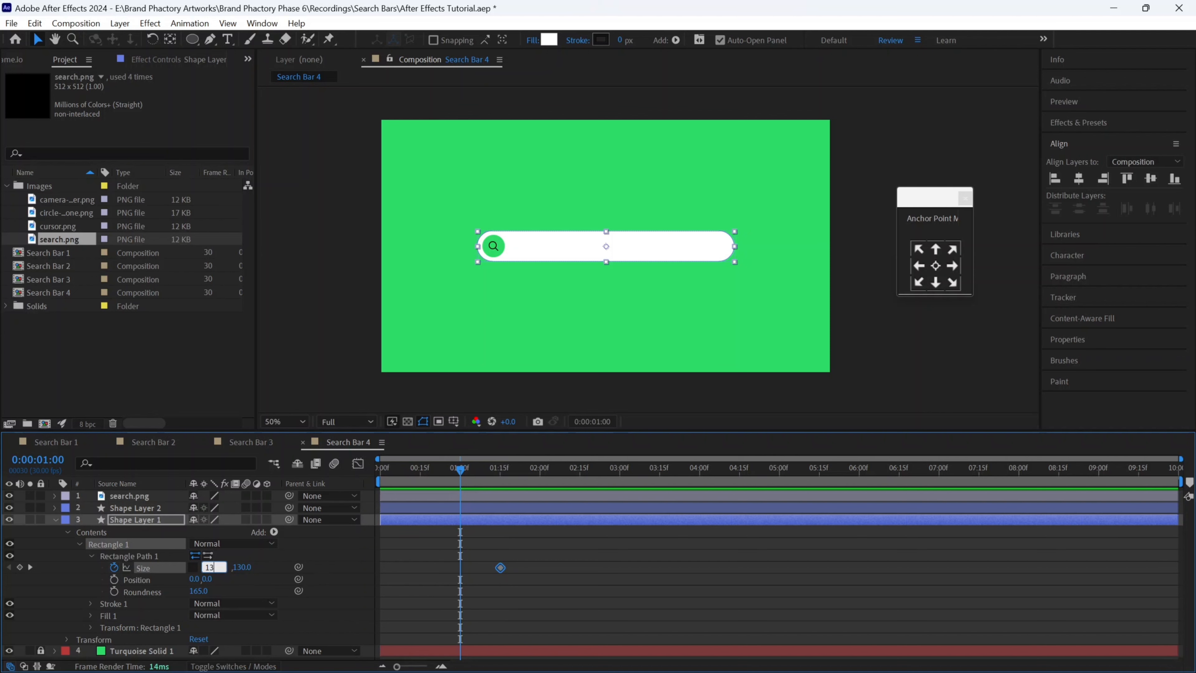
text(0)
key(Return)
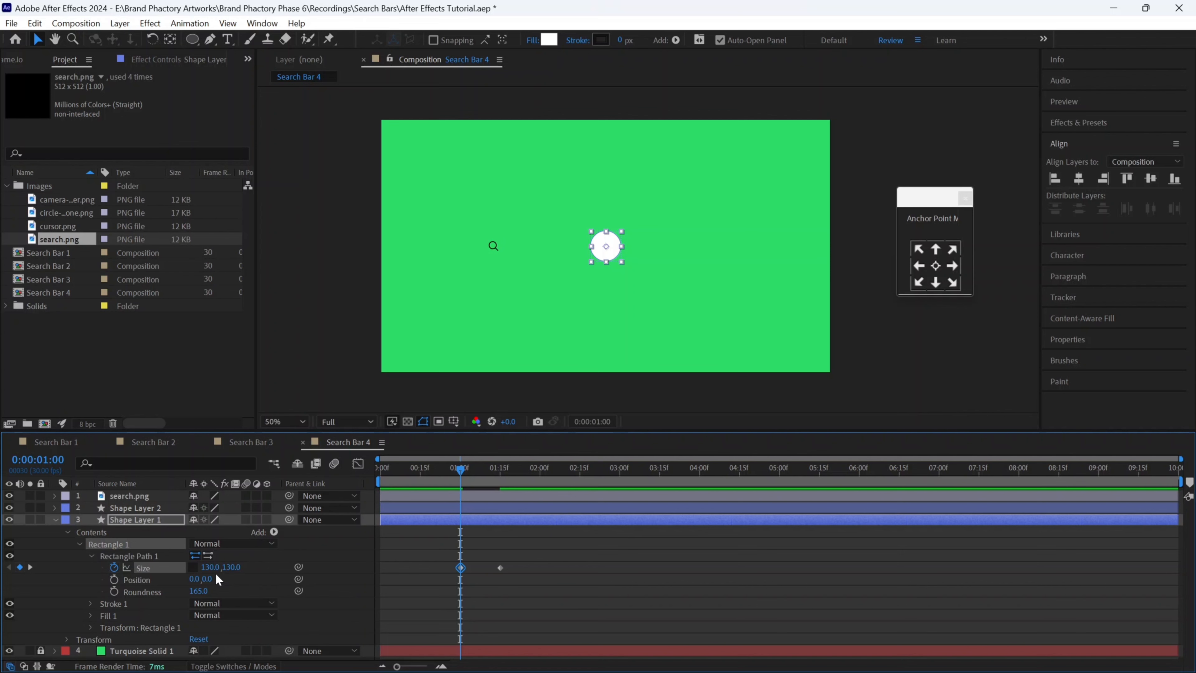
click(500, 473)
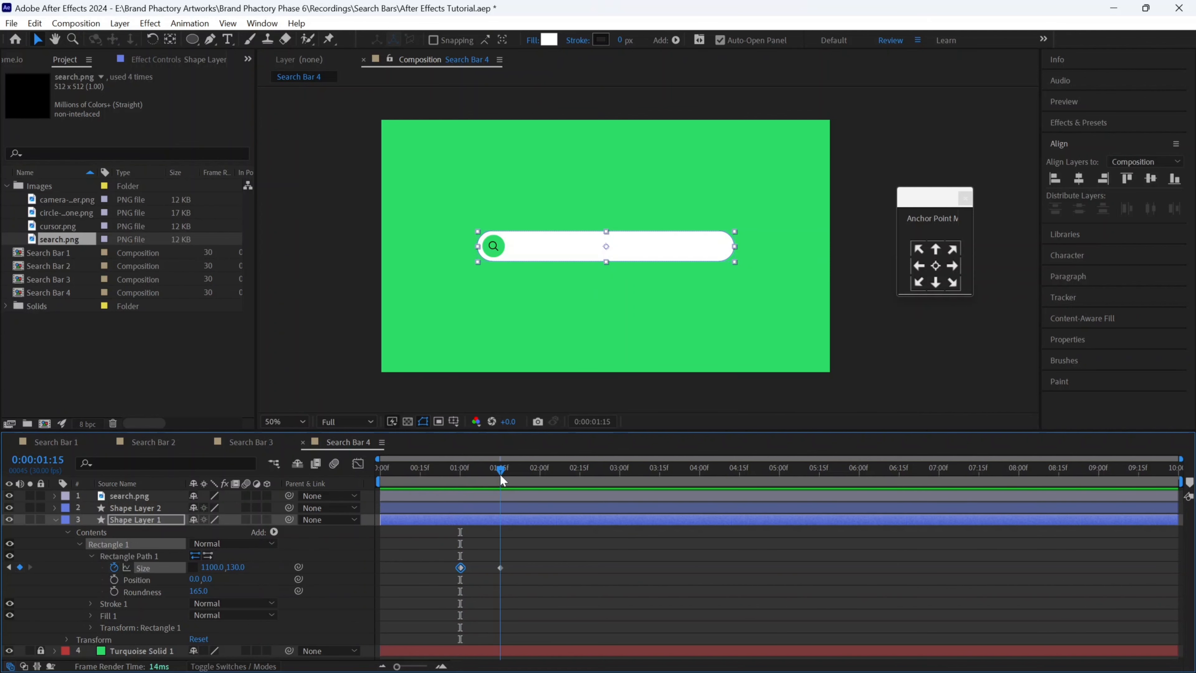
click(459, 474)
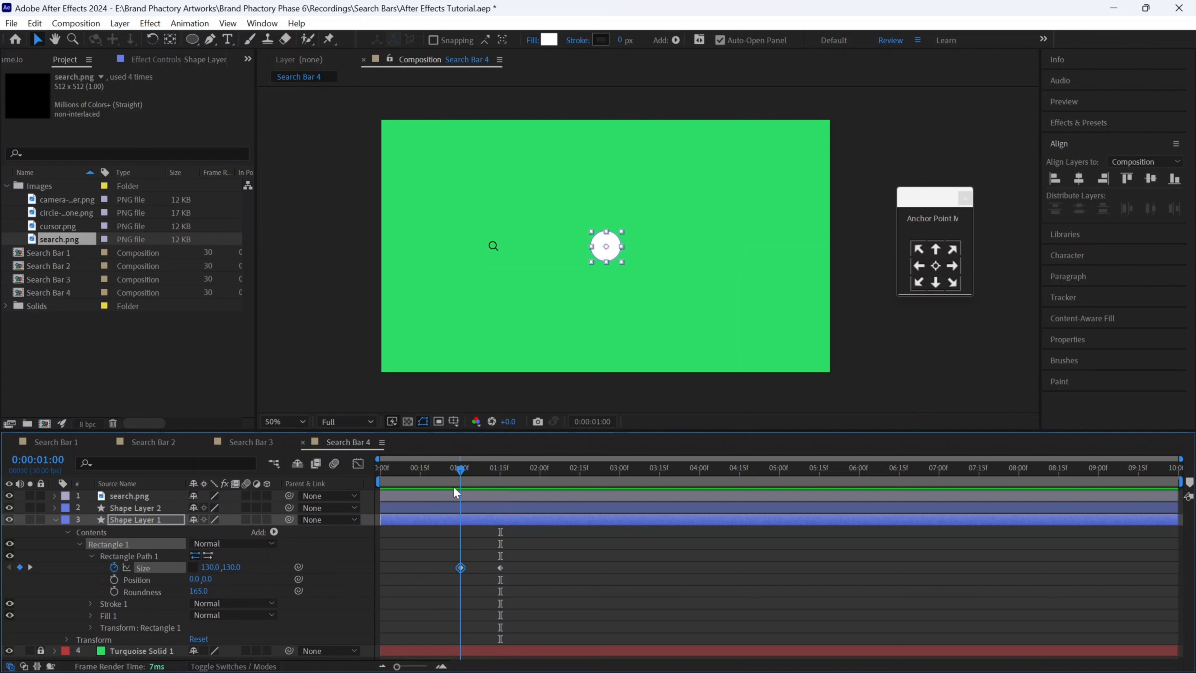
- Keyframe the green circle's Position at 0:00:01:15 and centre the circle horizontally in the composition at 0:00:01:00
click(447, 506)
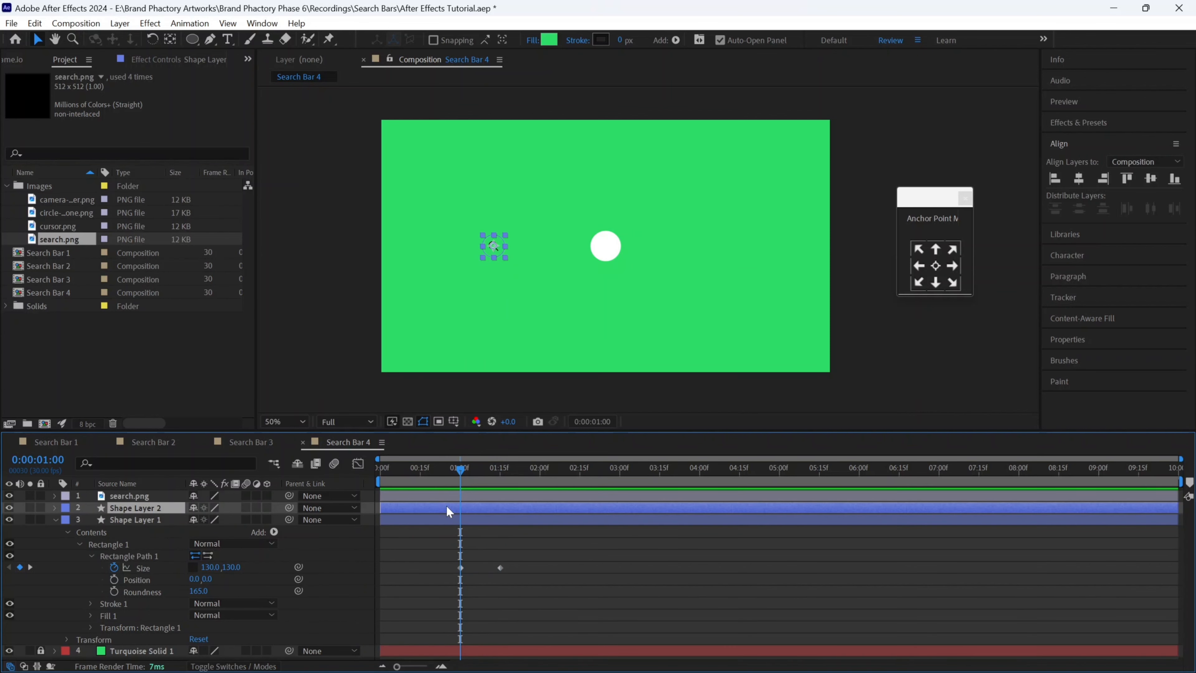
key(p)
click(89, 520)
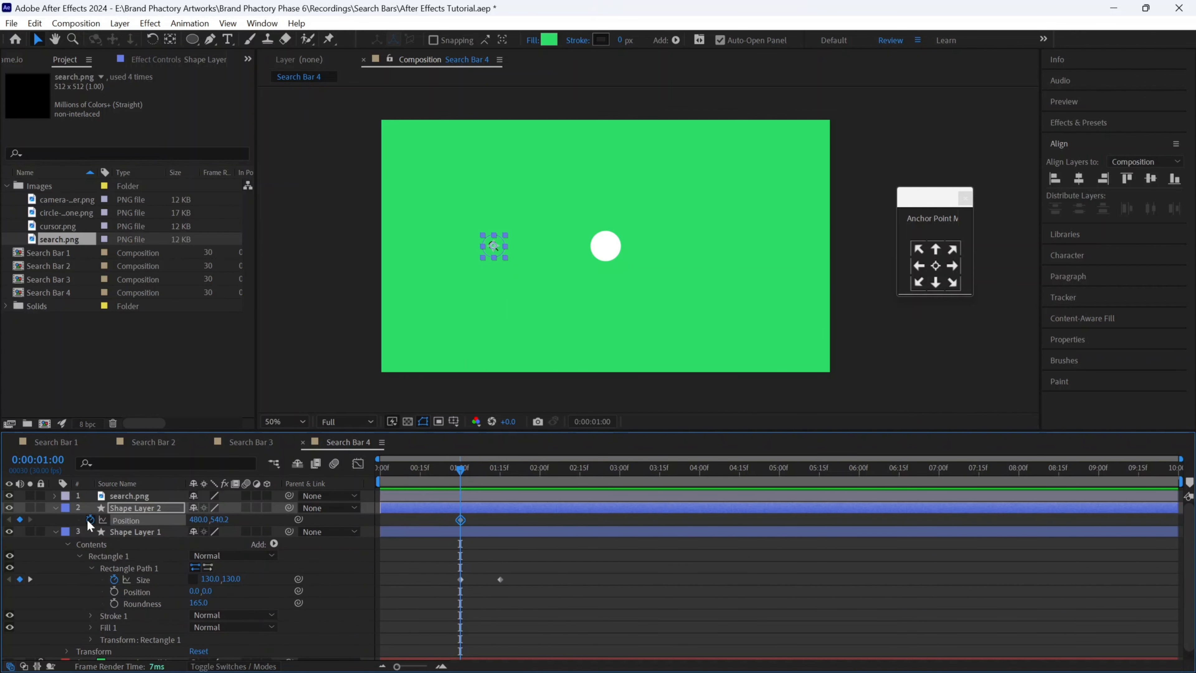
click(501, 476)
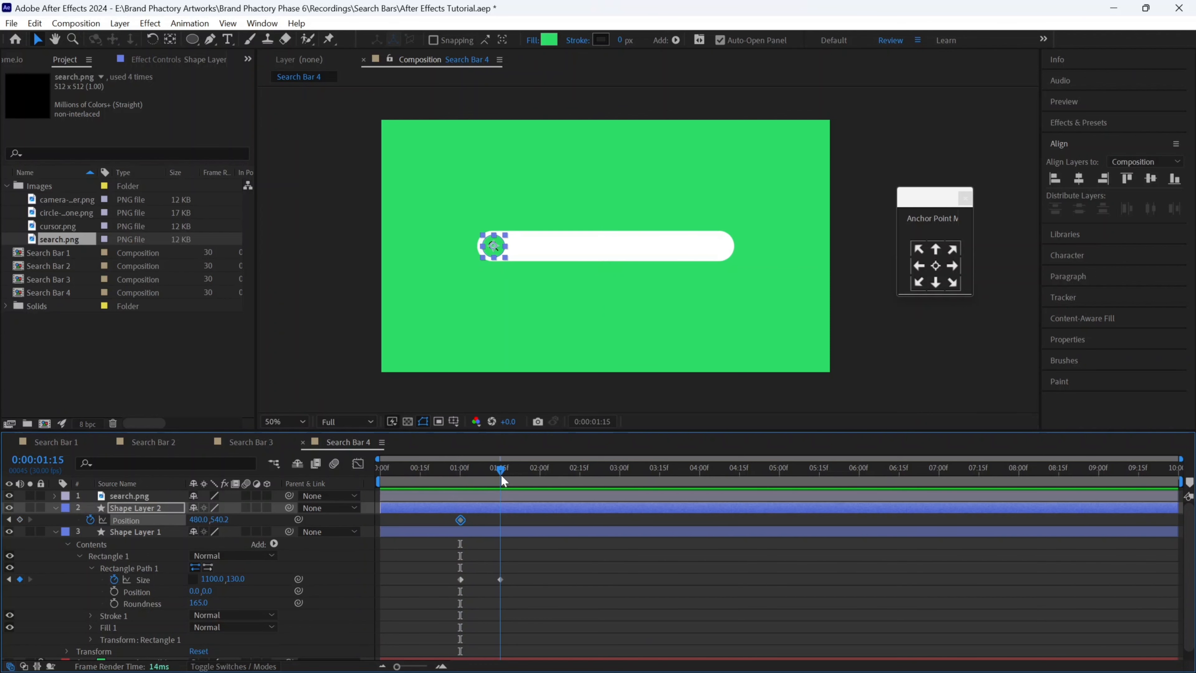
drag(490, 520, 500, 522)
click(458, 472)
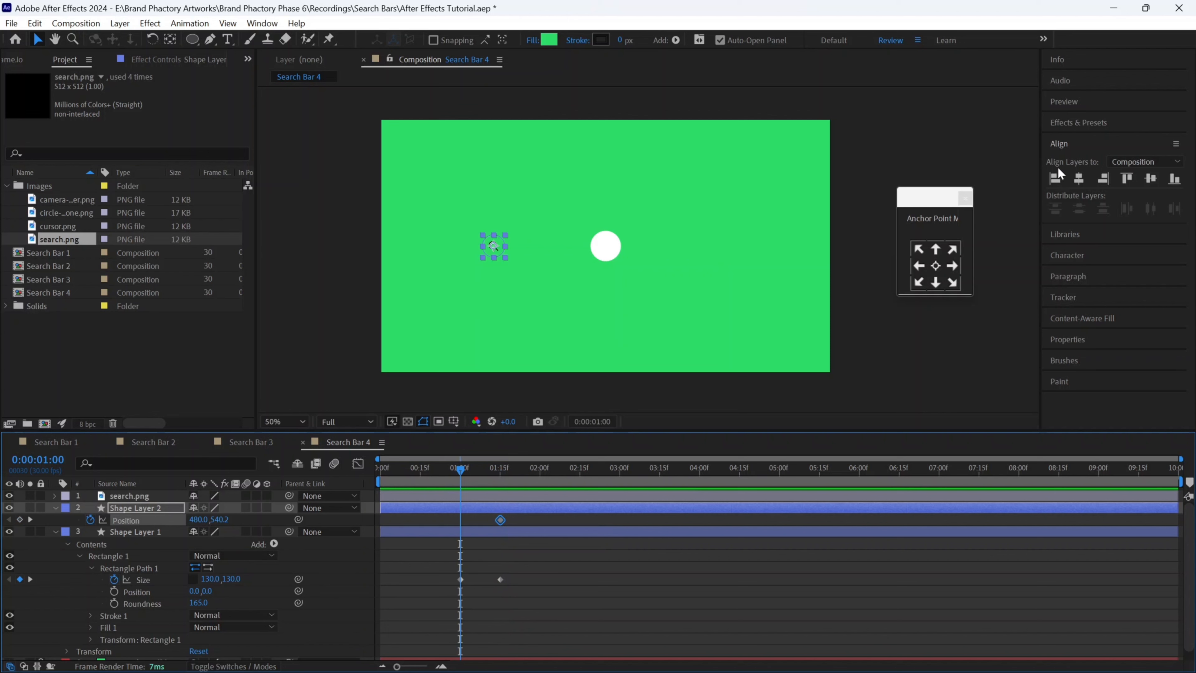
click(1079, 178)
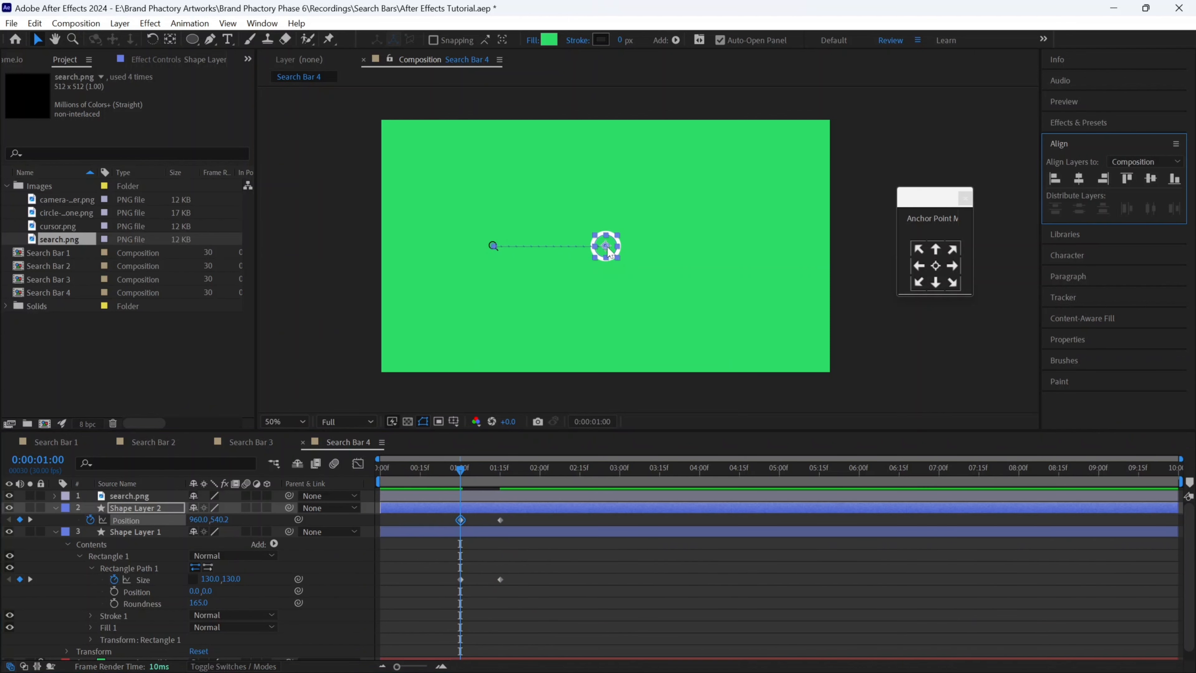
- Keyframe search.png's Position at 0:00:01:15 and centre the icon horizontally in the composition at 0:00:01:00
click(499, 473)
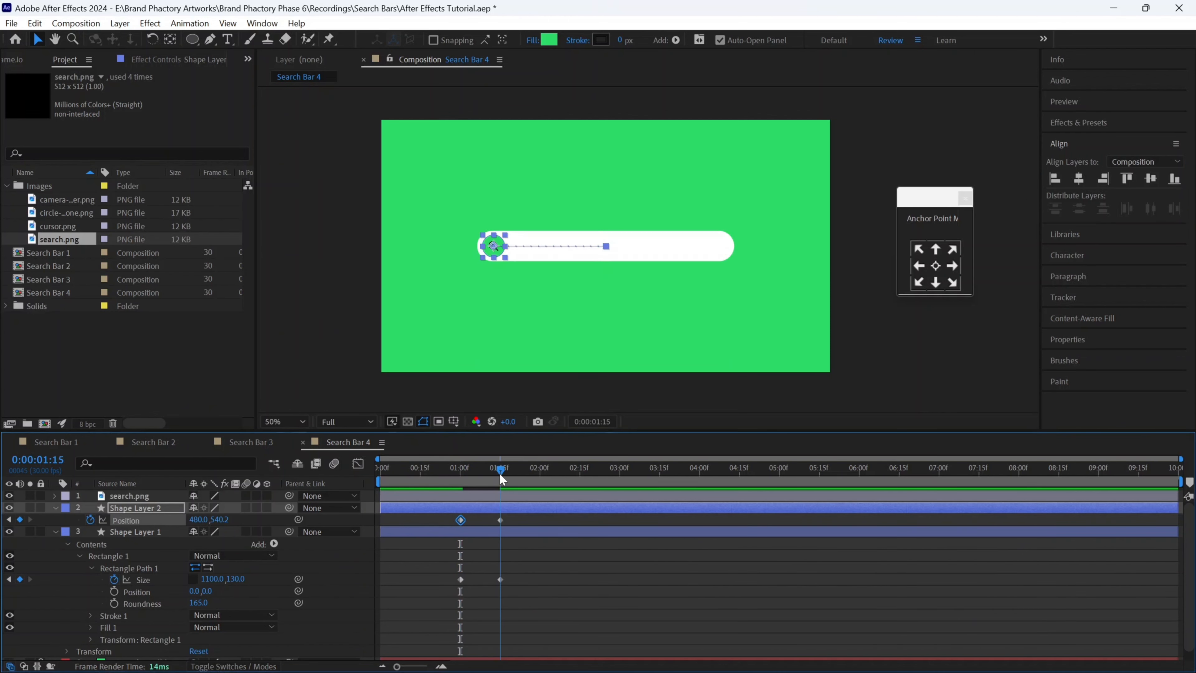
click(491, 494)
key(p)
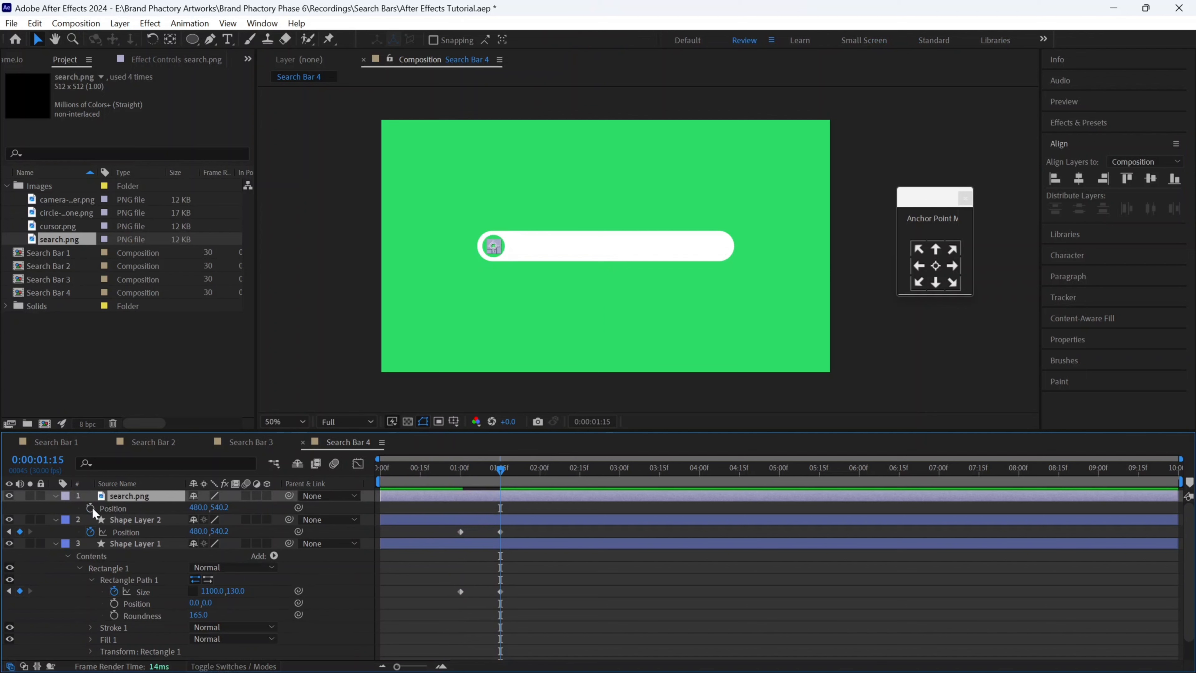
click(90, 508)
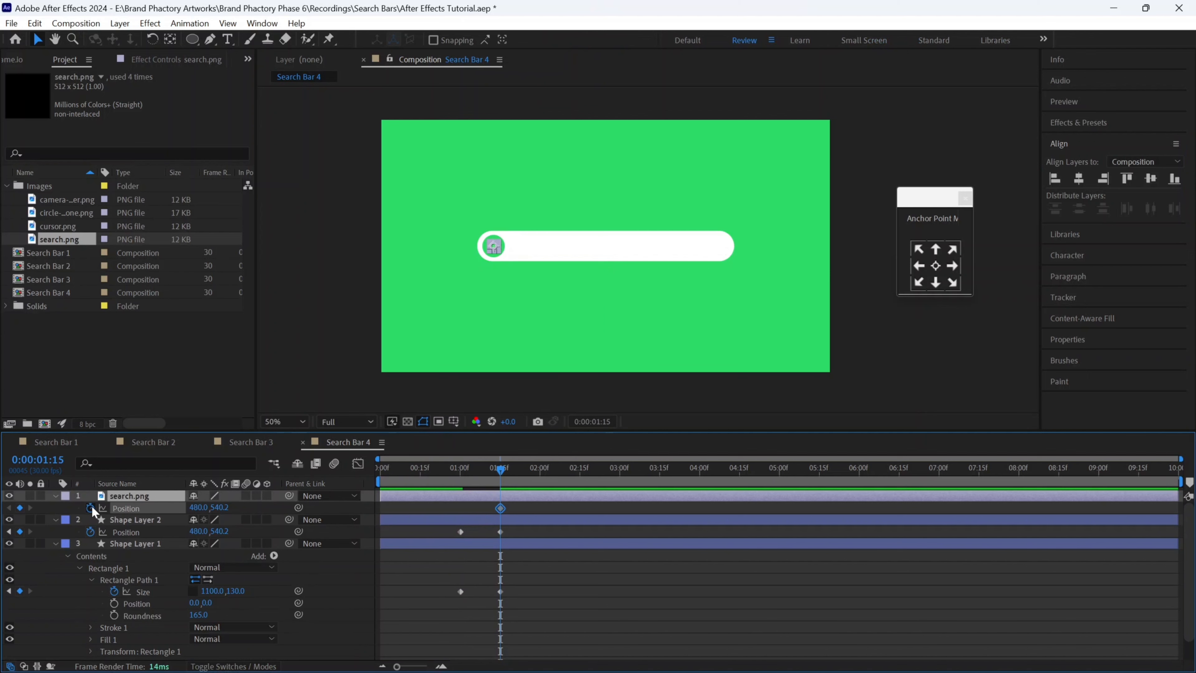
click(461, 477)
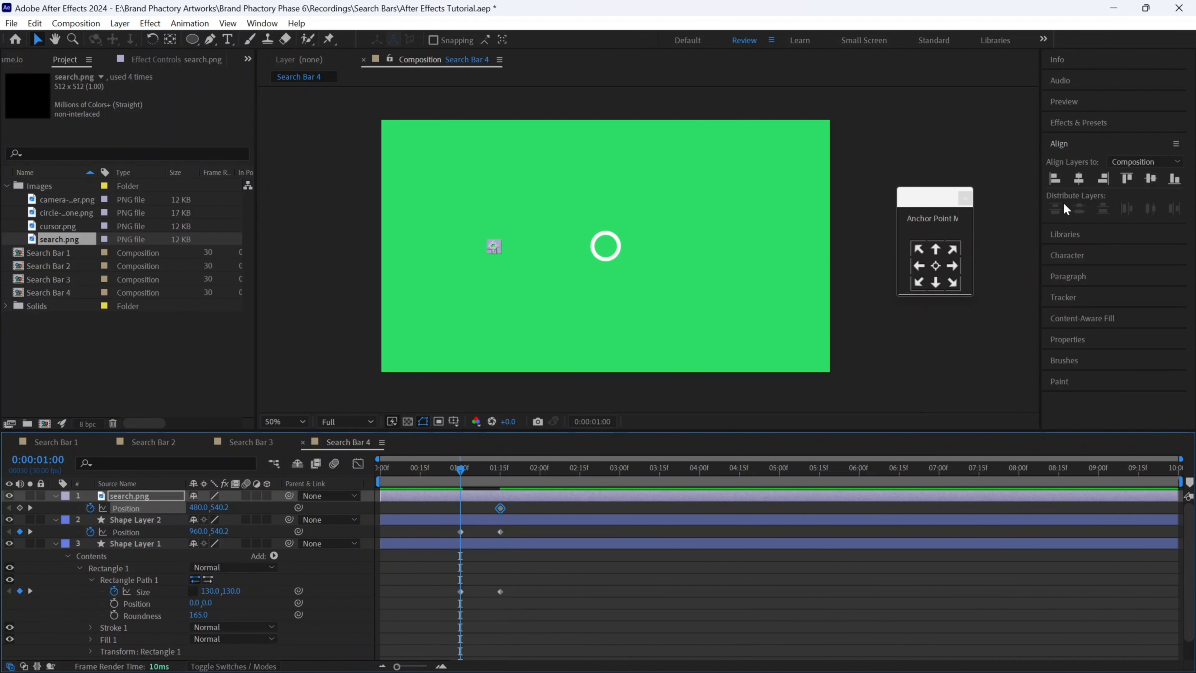
click(1078, 178)
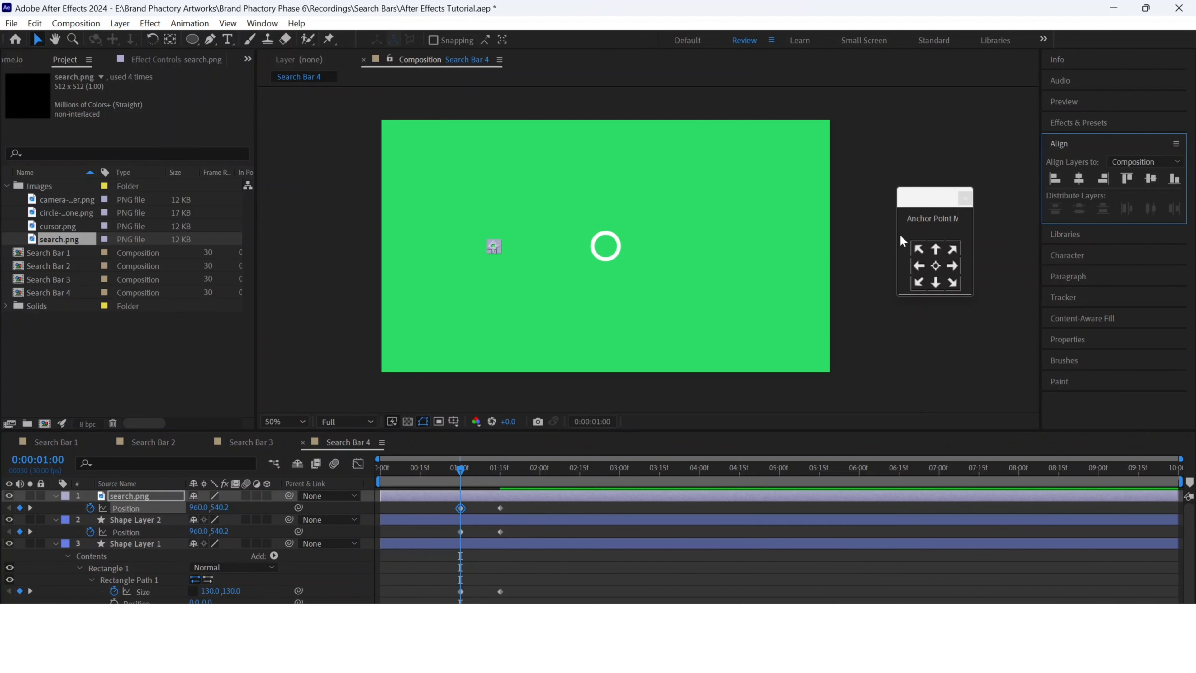
click(855, 253)
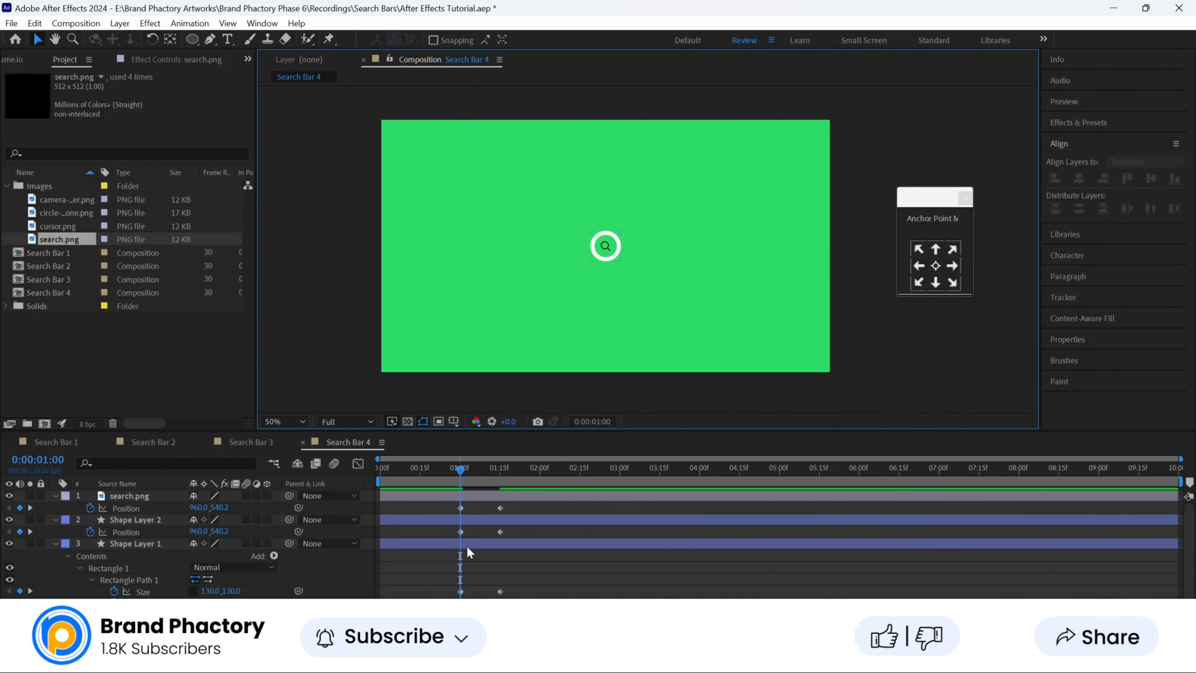
- Apply Easy Ease to the Position and Size keyframes of the search icon, green circle and white bar
drag(439, 507, 519, 567)
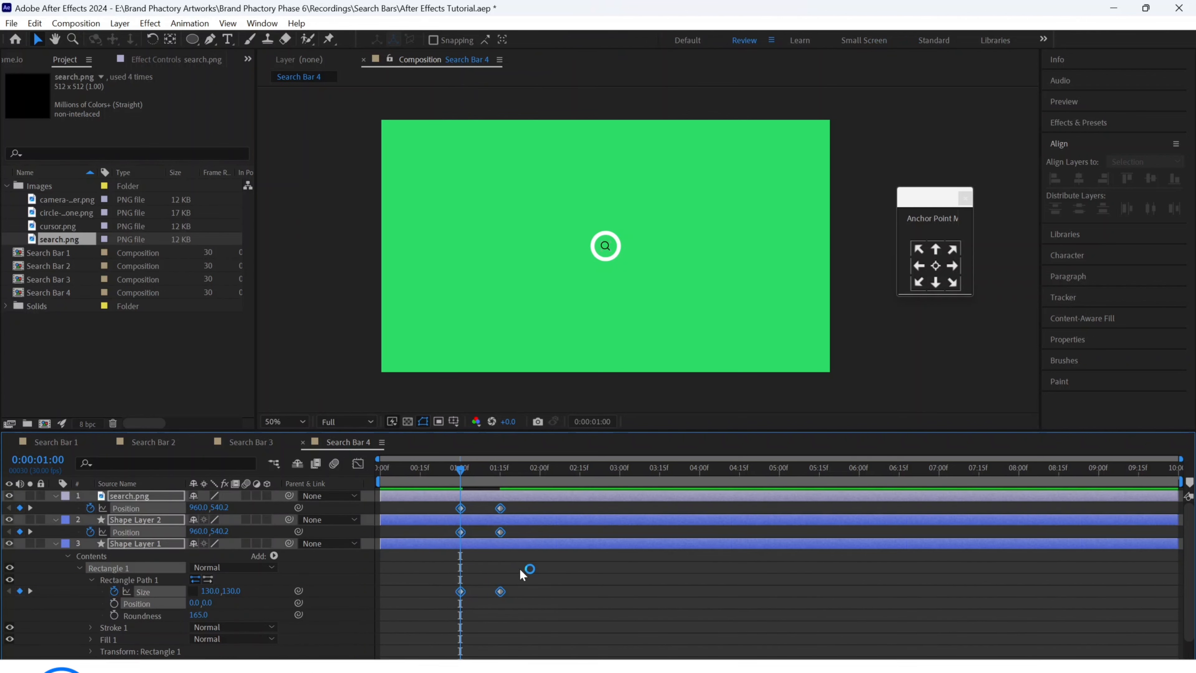
right_click(500, 532)
mouse_move(556, 523)
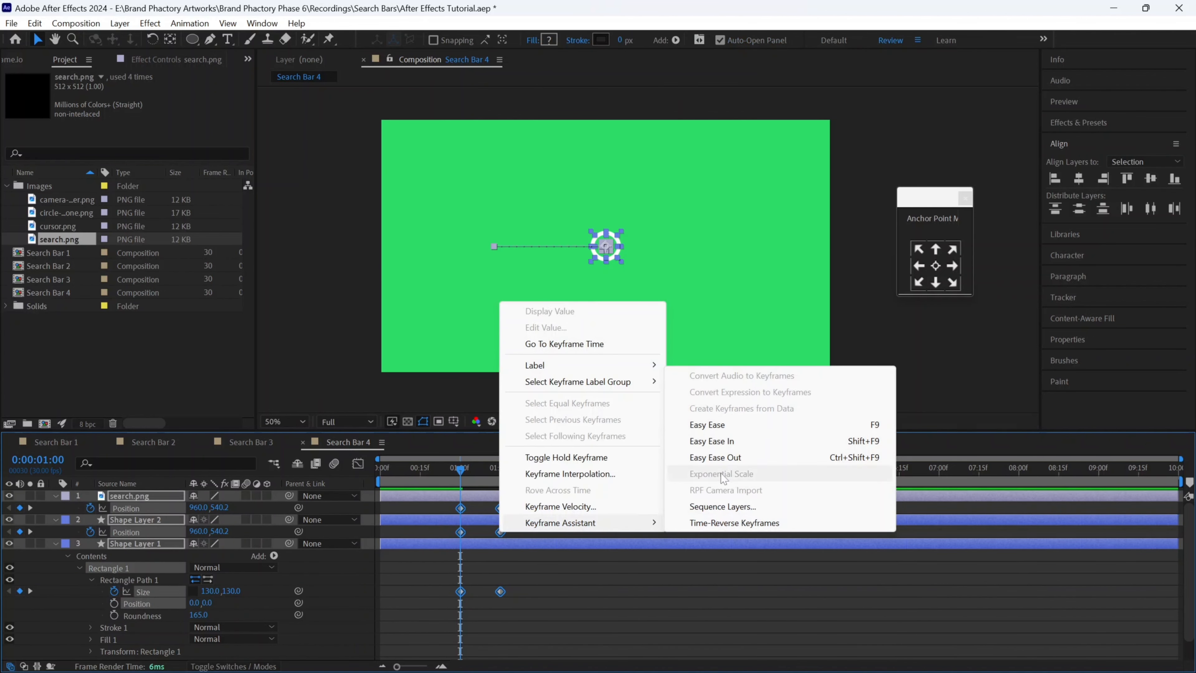
click(718, 425)
- Reshape the Position and Size speed curves so they peak early and slow gradually into the 0:00:01:15 keyframes
click(356, 464)
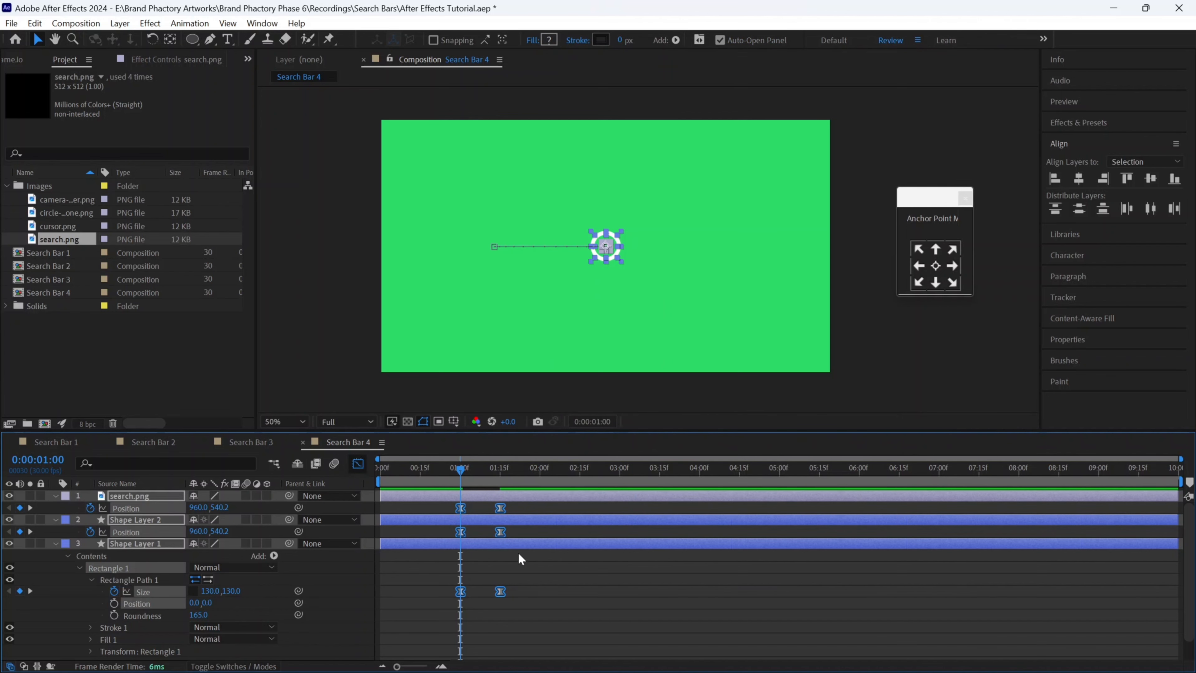
click(441, 665)
drag(582, 604, 478, 635)
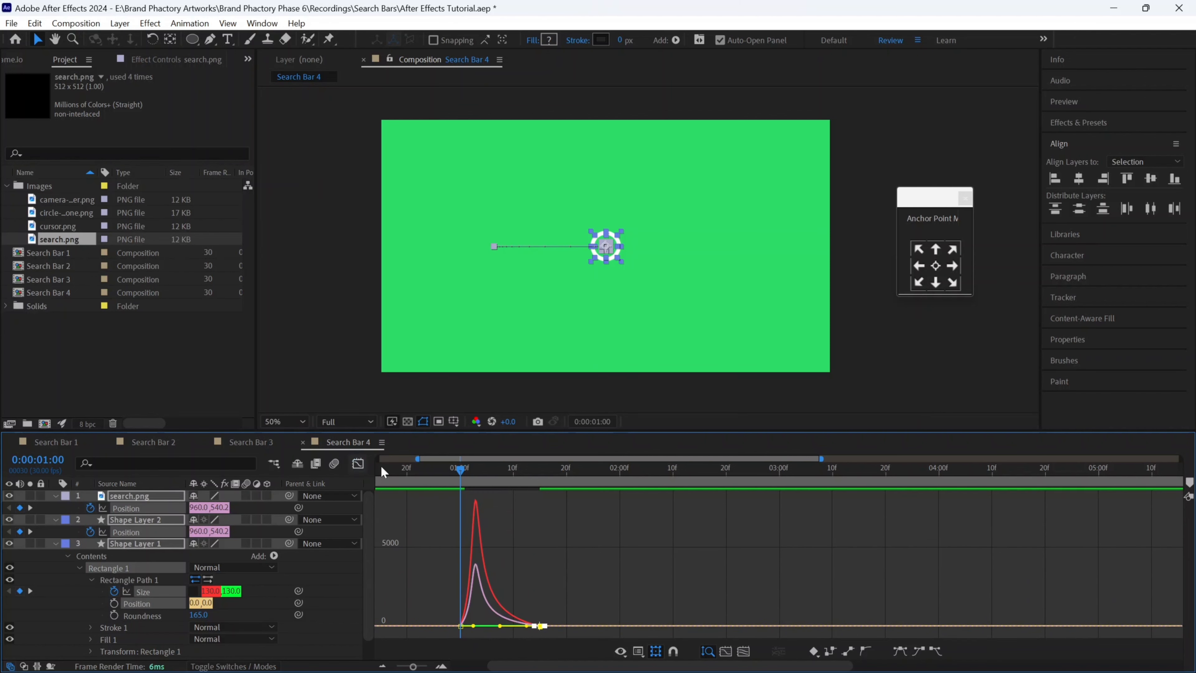
click(357, 463)
drag(506, 668, 459, 668)
click(382, 665)
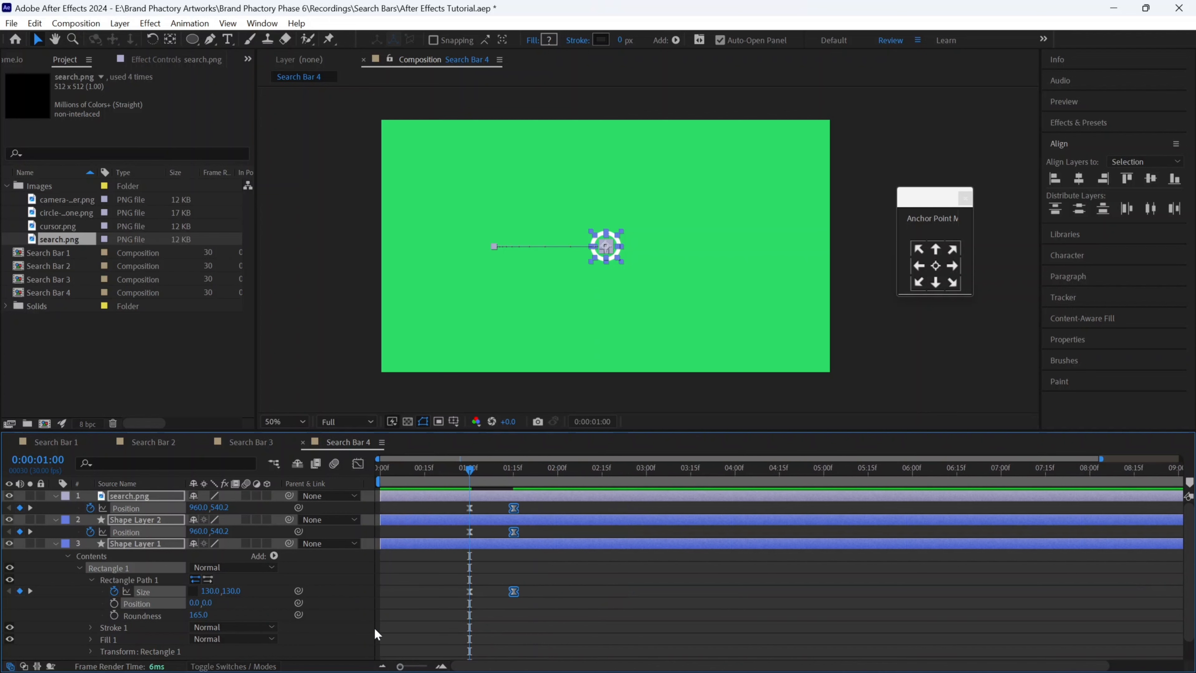
- Add Scale keyframes to search.png and both shape layers at 0:00:00:15 and set their scale to 0% at 0:00:00:00
click(426, 480)
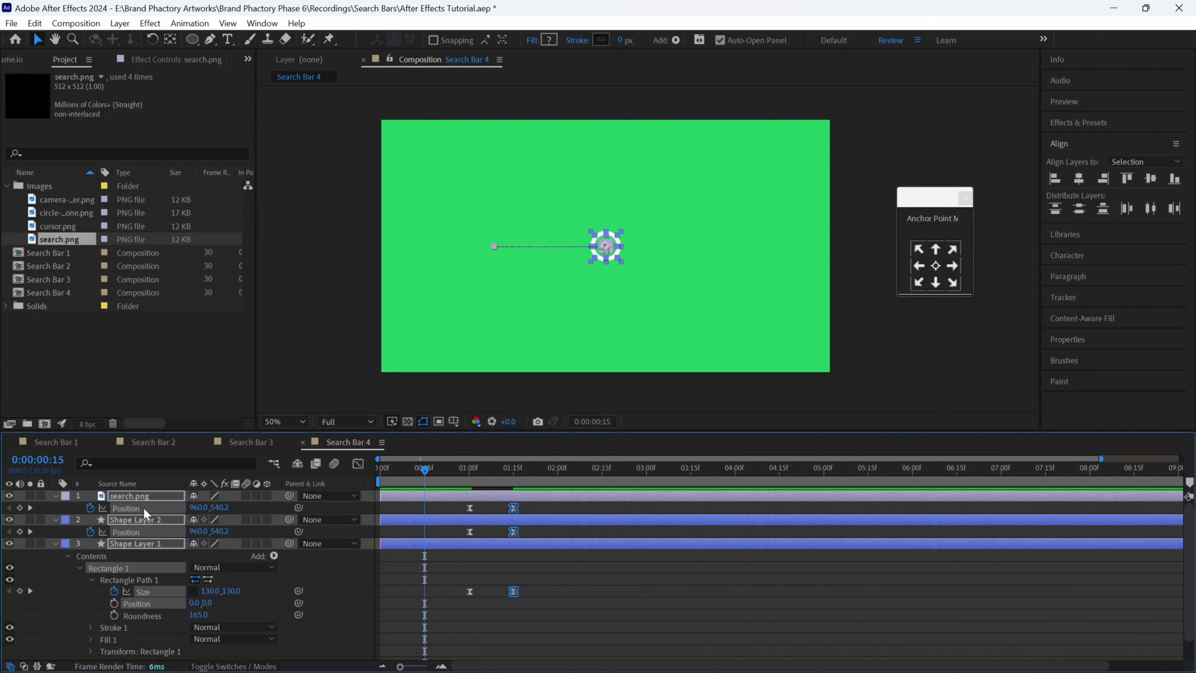
key(s)
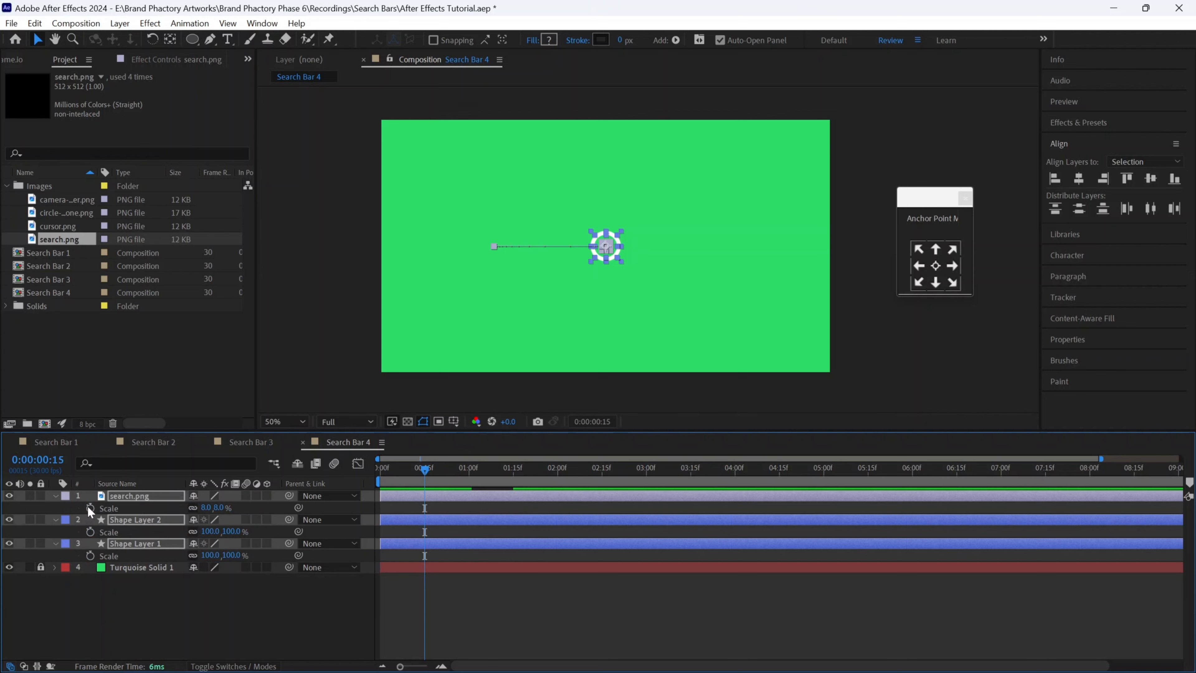
click(89, 507)
drag(389, 471, 369, 472)
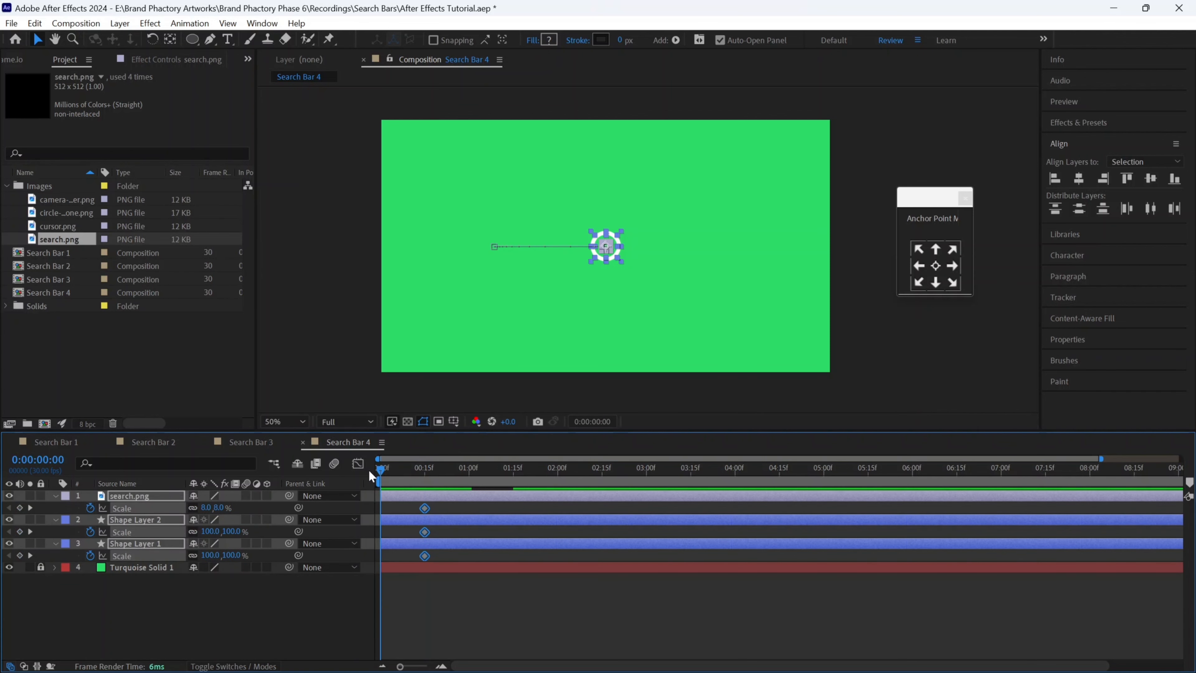
click(209, 507)
key(Return)
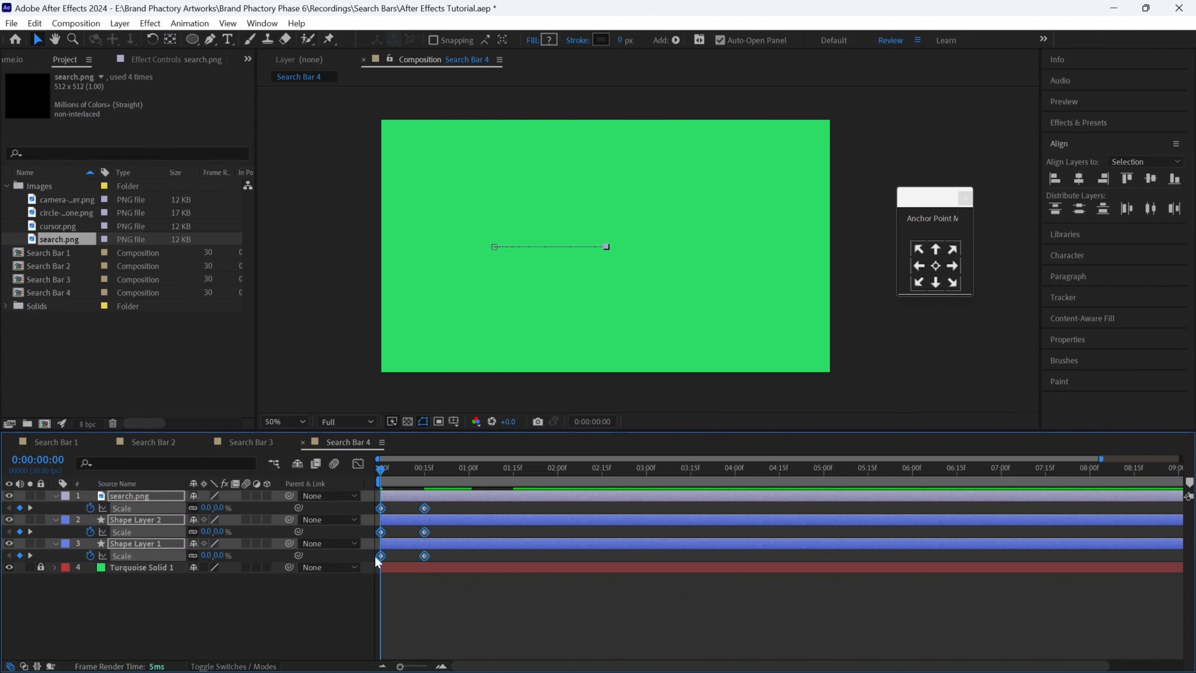
- Apply Easy Ease to the Scale keyframes of all three search bar layers
right_click(381, 555)
mouse_move(516, 545)
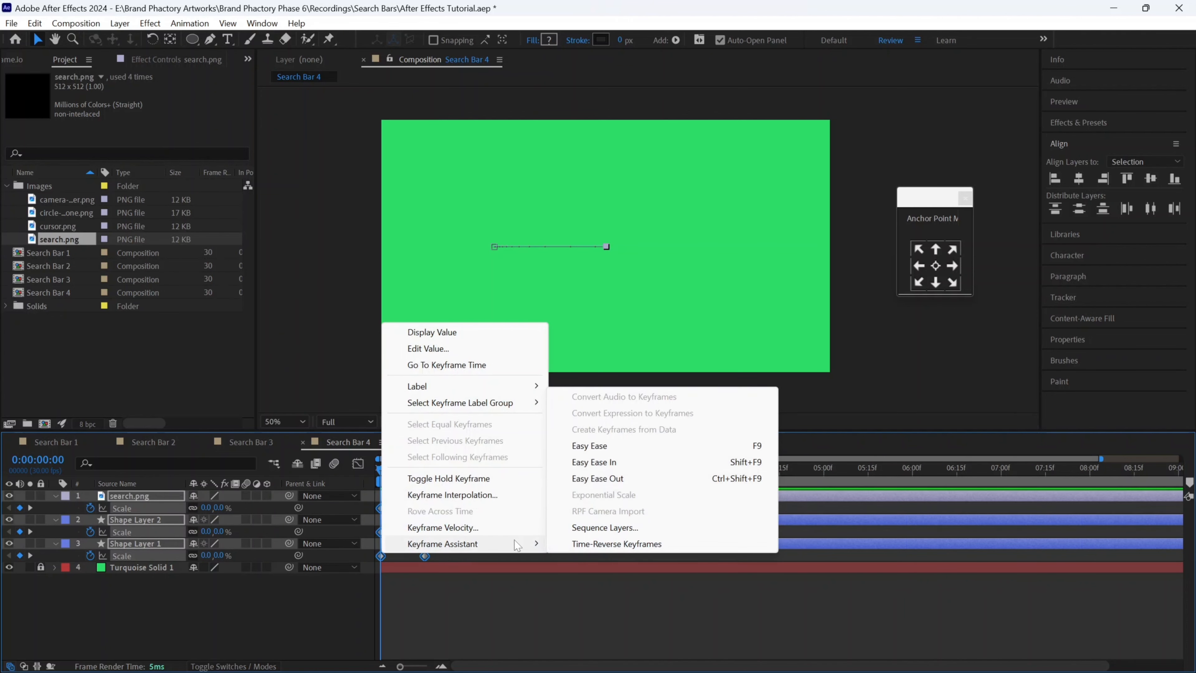
click(589, 445)
- Lengthen the outgoing and incoming ease of the Scale keyframes in the speed graph for a sharper mid-move peak
click(358, 463)
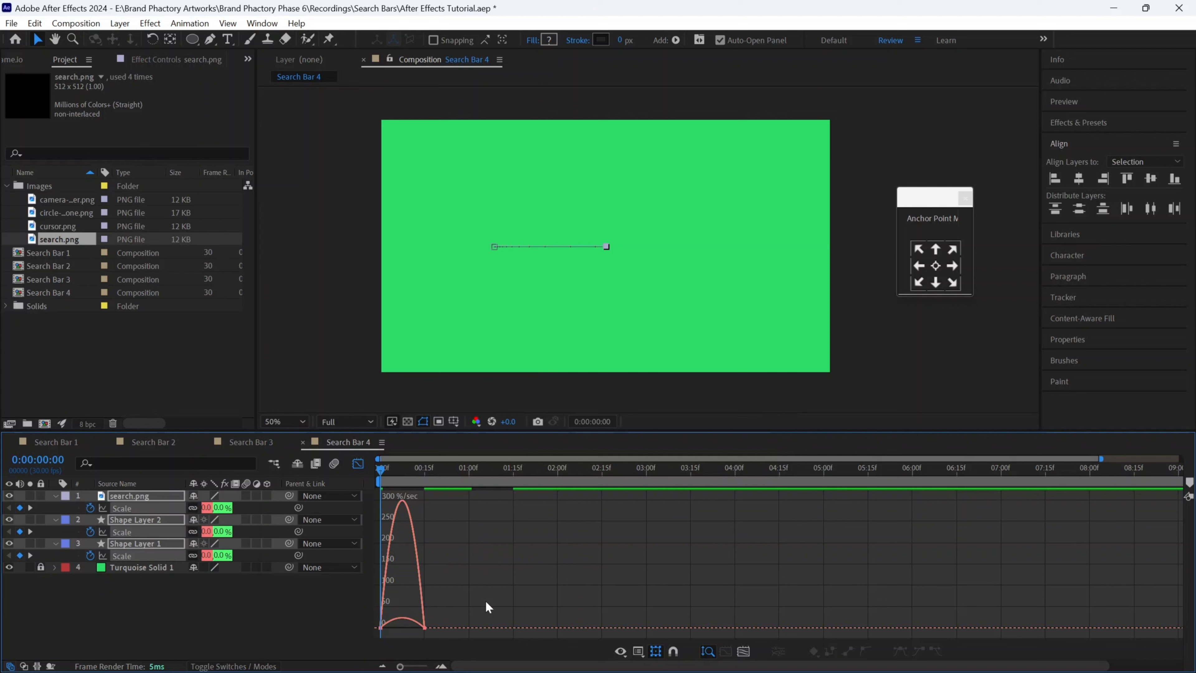
click(440, 666)
click(440, 666)
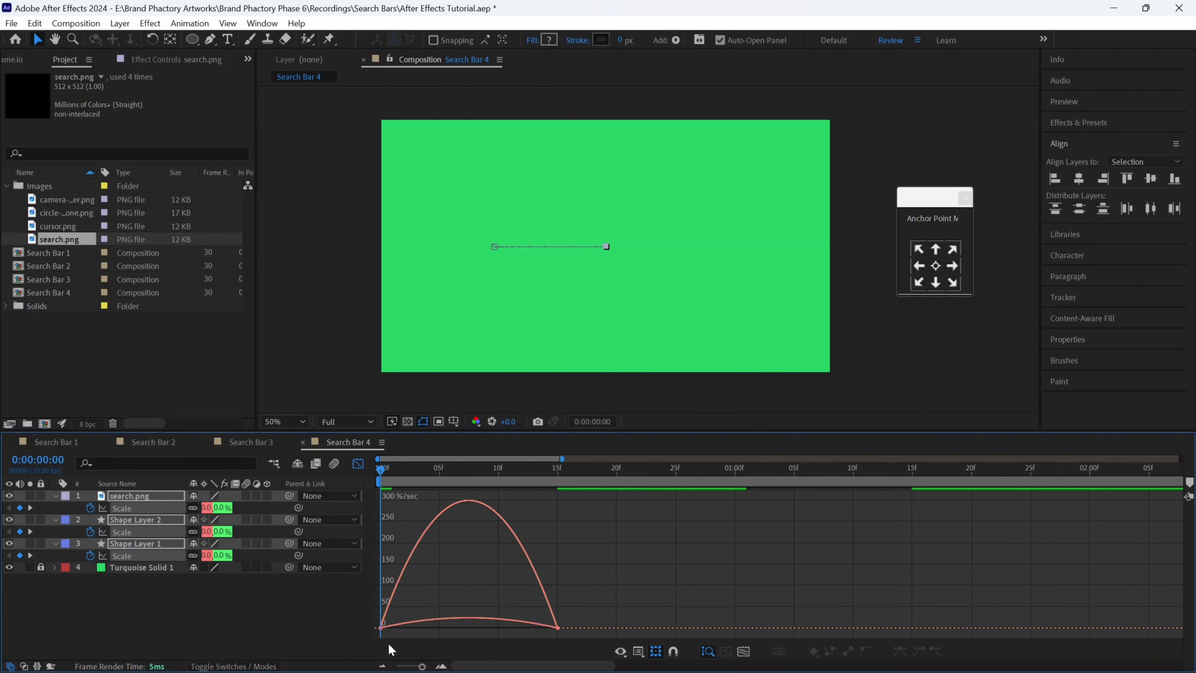
drag(389, 650, 563, 577)
drag(409, 623, 432, 623)
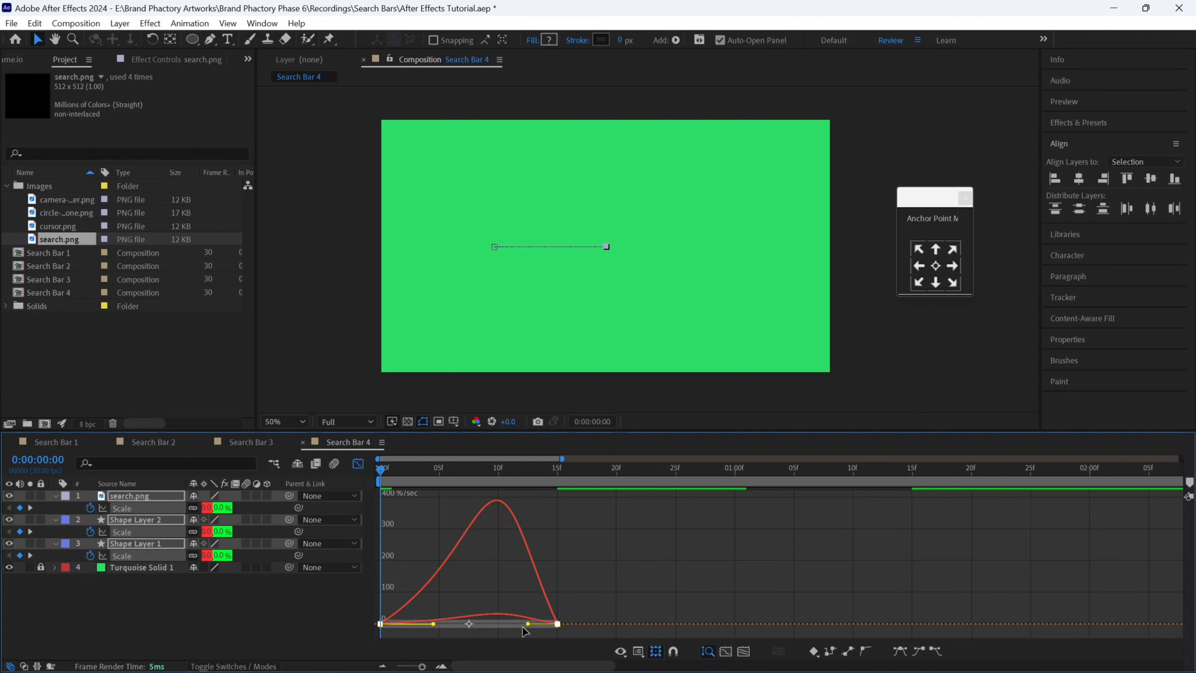
drag(528, 624, 503, 625)
click(358, 463)
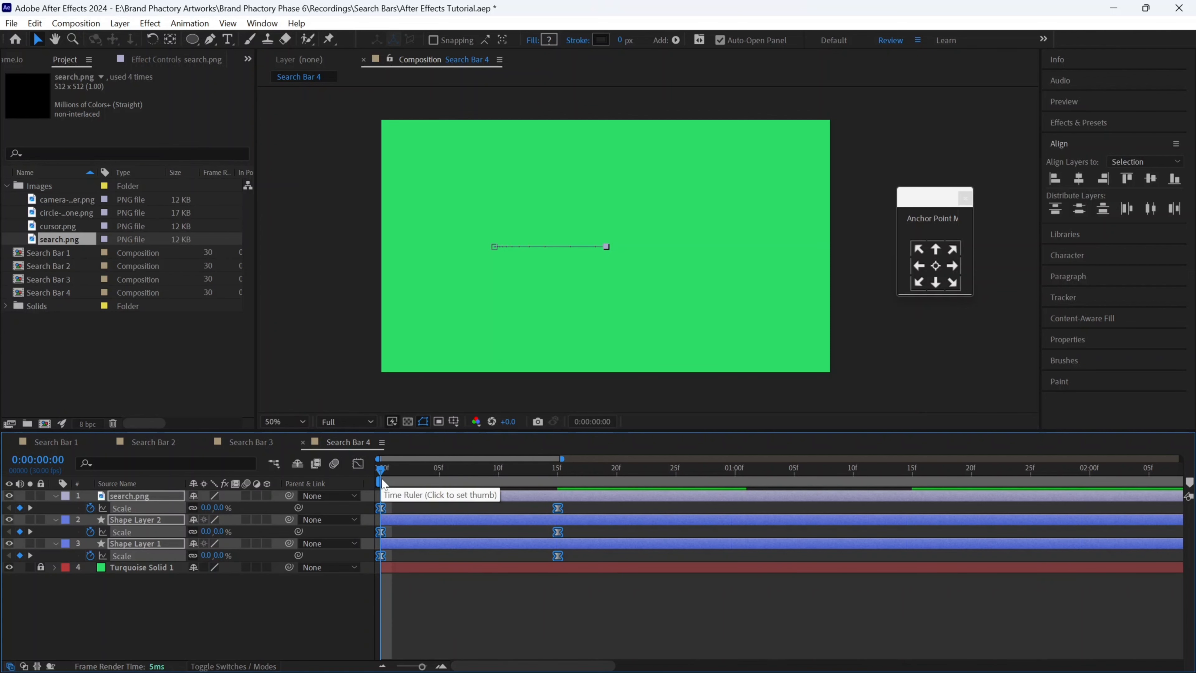
- Preview the scale-in and bar expansion animation from the start of the composition
key(space)
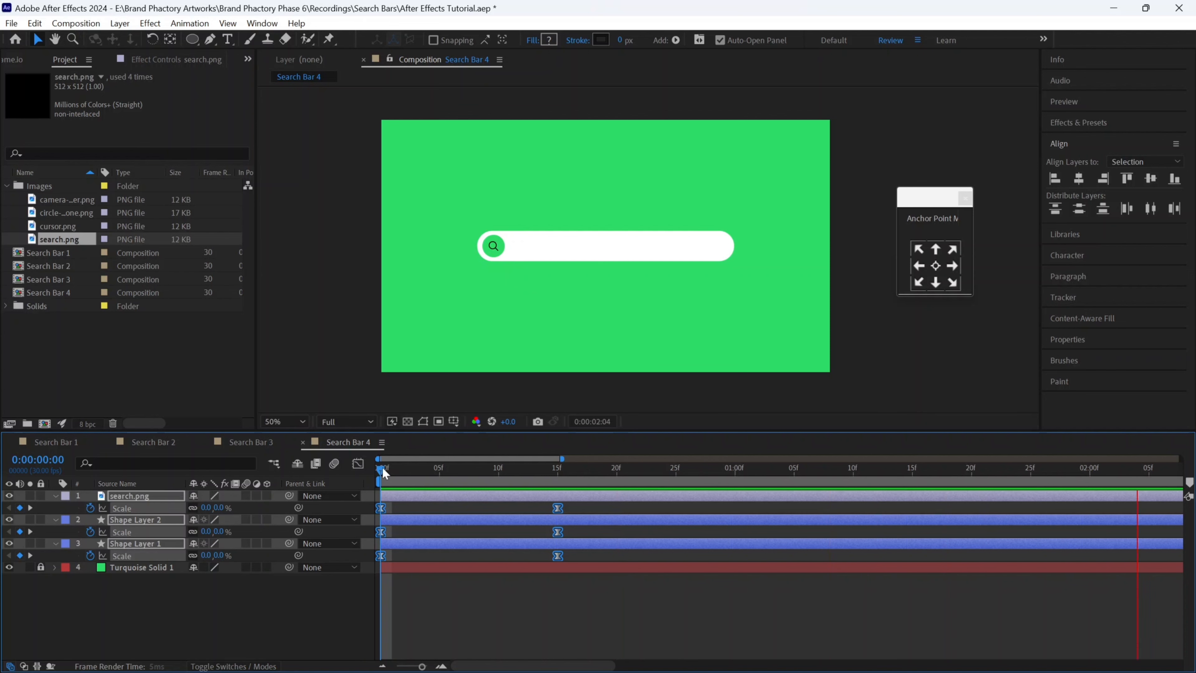
key(space)
key(space)
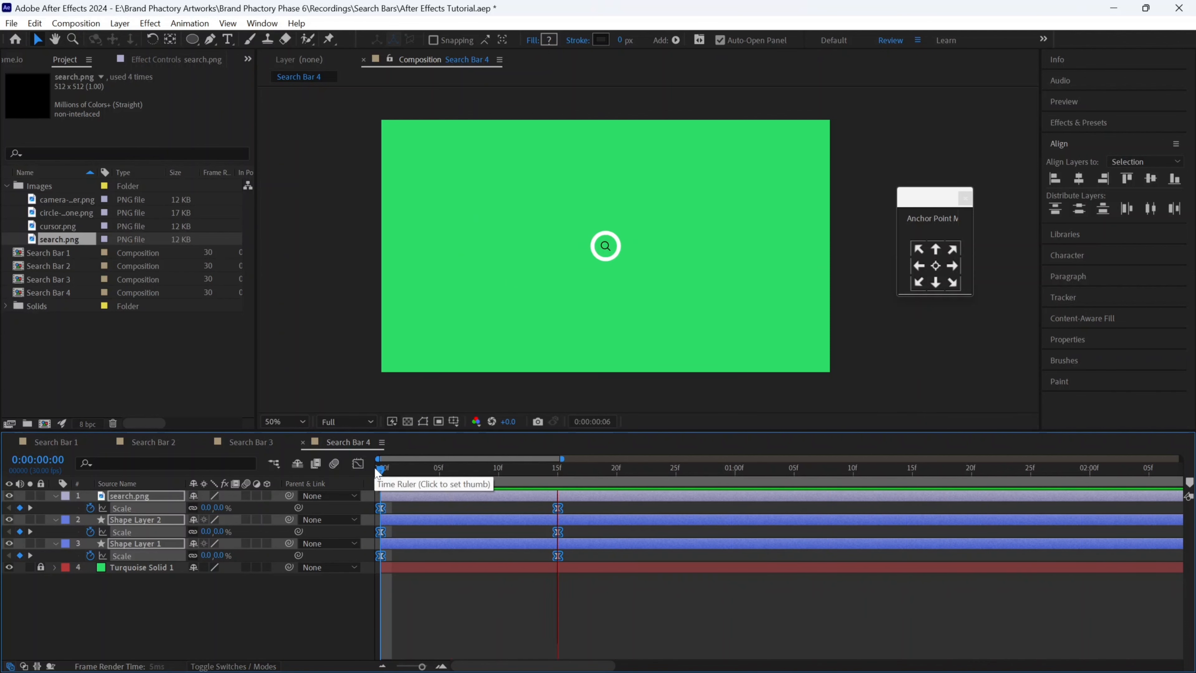
key(space)
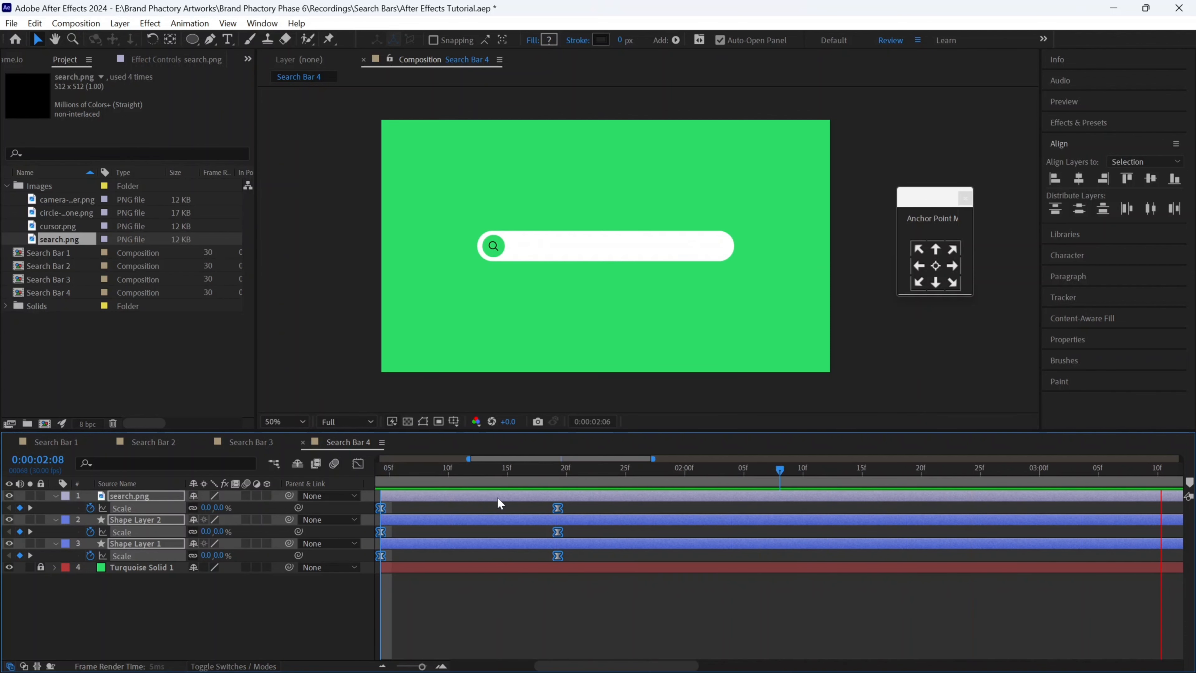
- Show all keyframed properties of search.png and both shape layers across the whole animation
key(u)
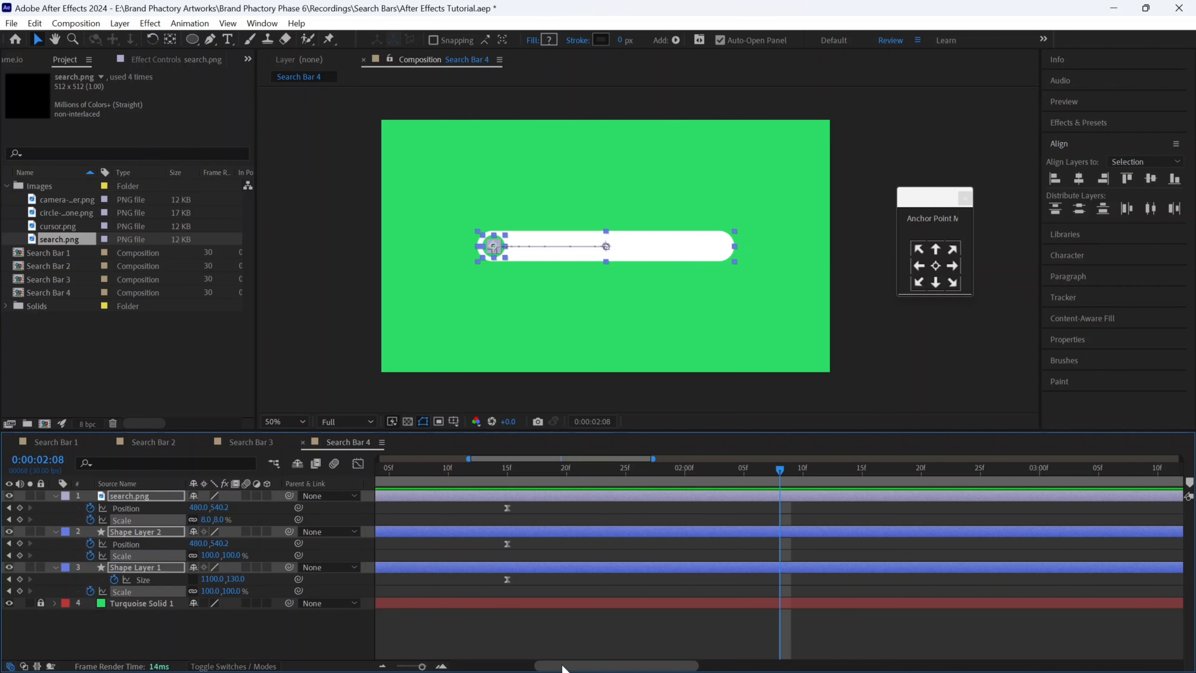
drag(562, 666, 503, 666)
click(383, 666)
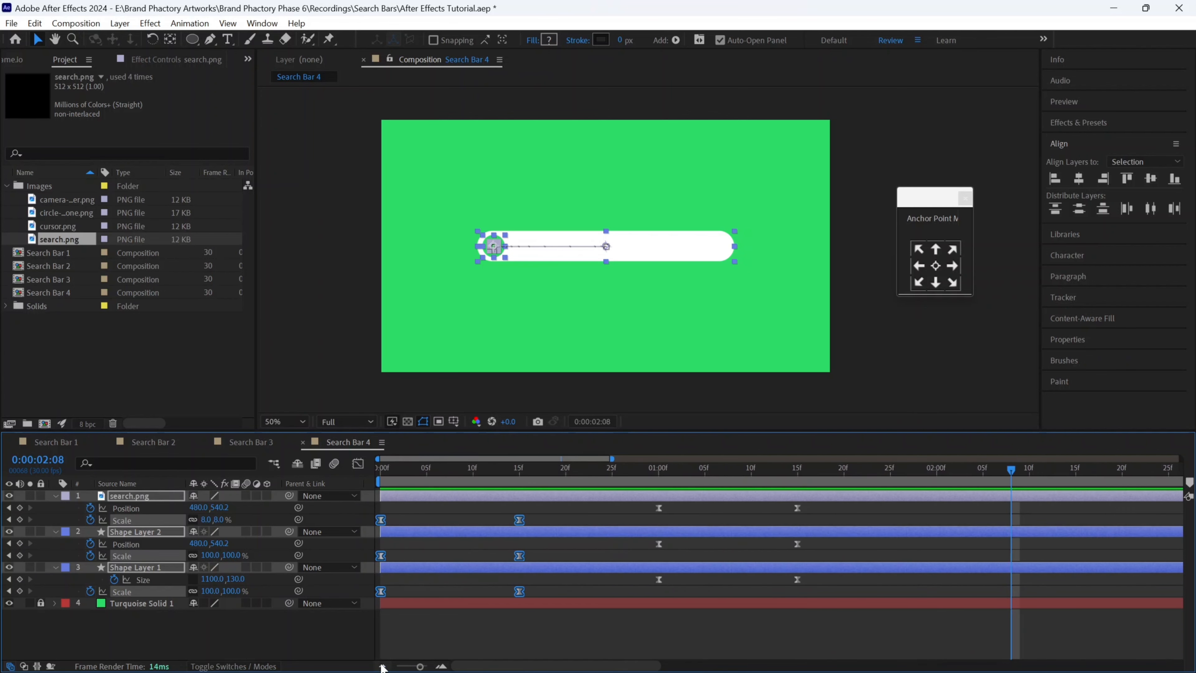
click(383, 666)
click(382, 667)
click(603, 587)
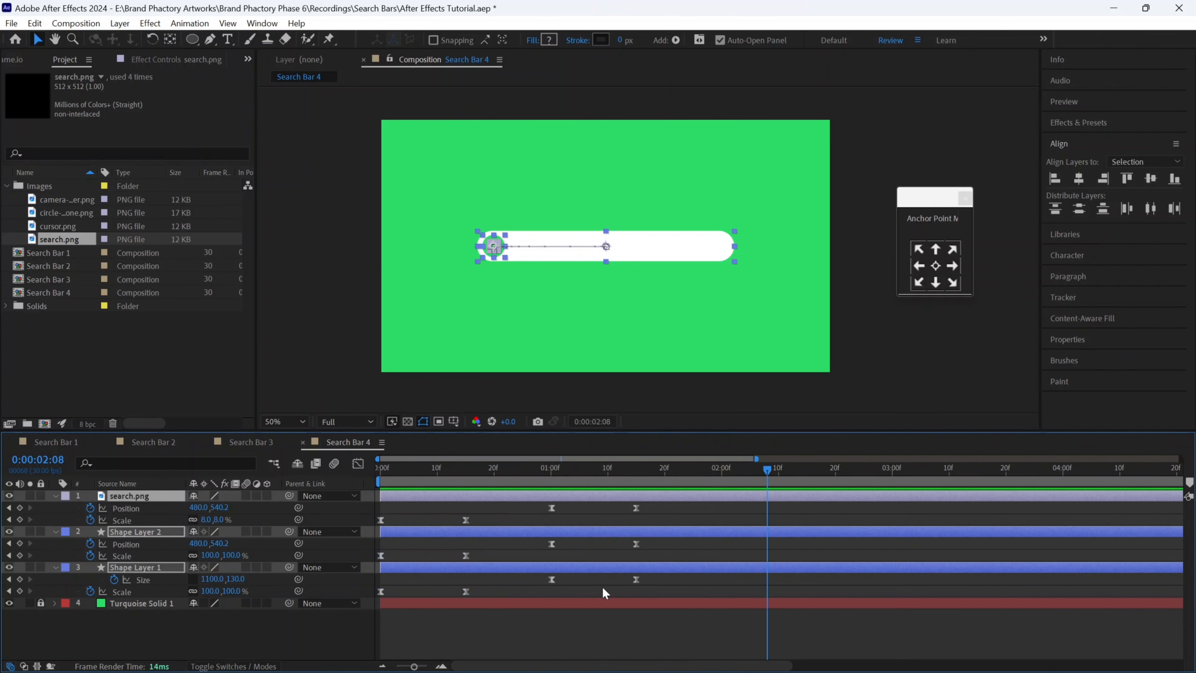
key(alt+Page_Up)
key(alt+Page_Up)
key(alt+Page_Up)
key(alt+Page_Up)
key(alt+Page_Up)
key(alt+Page_Up)
key(alt+Page_Up)
key(alt+Page_Up)
key(alt+Page_Up)
key(ctrl+z)
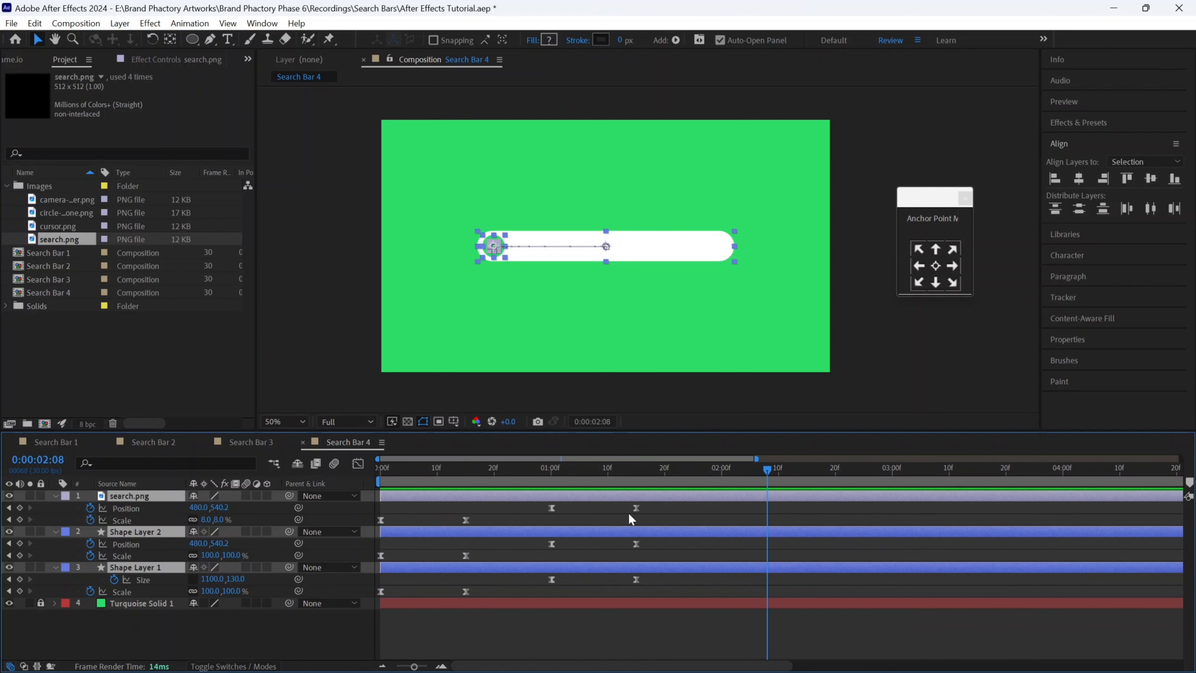
- Lengthen the gap between the Position and Size keyframes and shift both sets later, to about 0:00:01:07 and 0:00:02:02
click(650, 508)
drag(653, 505, 609, 594)
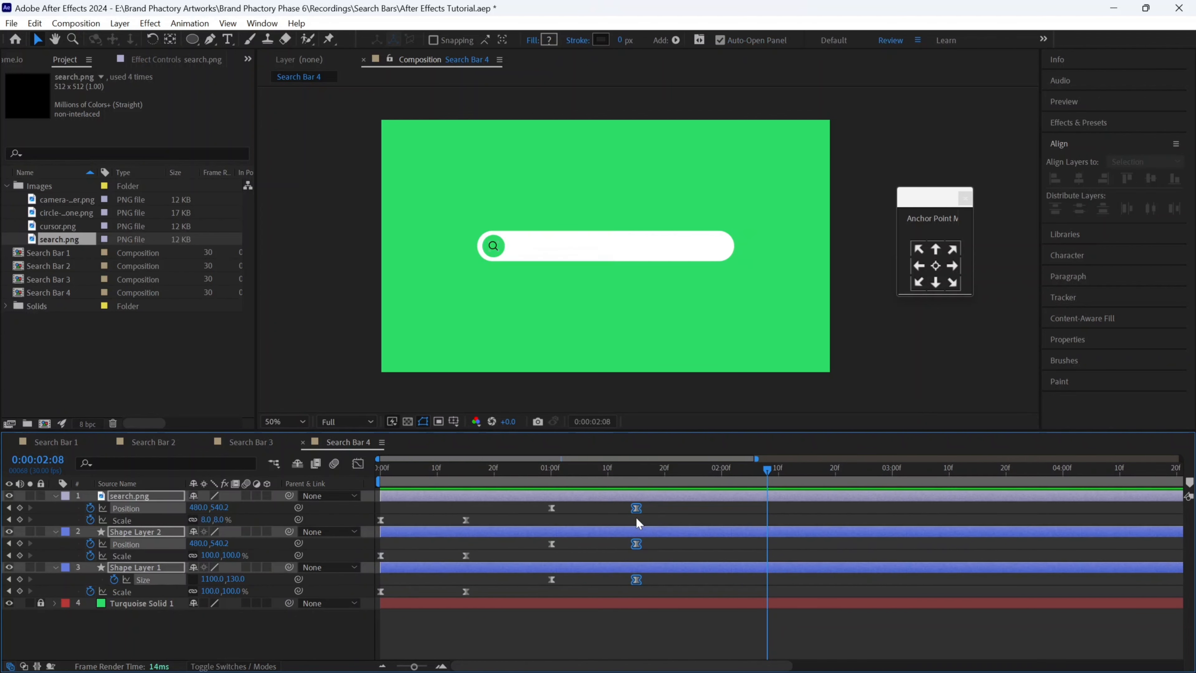
drag(636, 508, 551, 587)
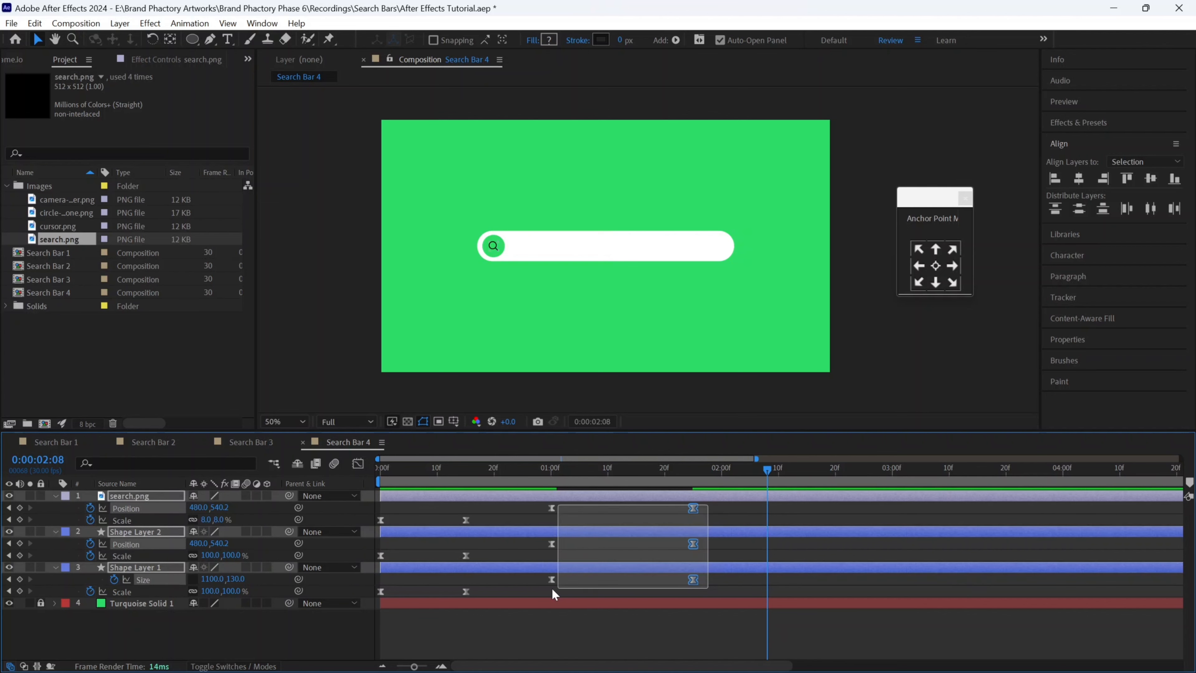
drag(724, 510, 535, 601)
mouse_move(588, 511)
mouse_down()
mouse_move(612, 512)
mouse_move(492, 492)
mouse_move(592, 513)
mouse_up()
- Preview the retimed scale-in and bar expansion from the start of the composition
click(378, 469)
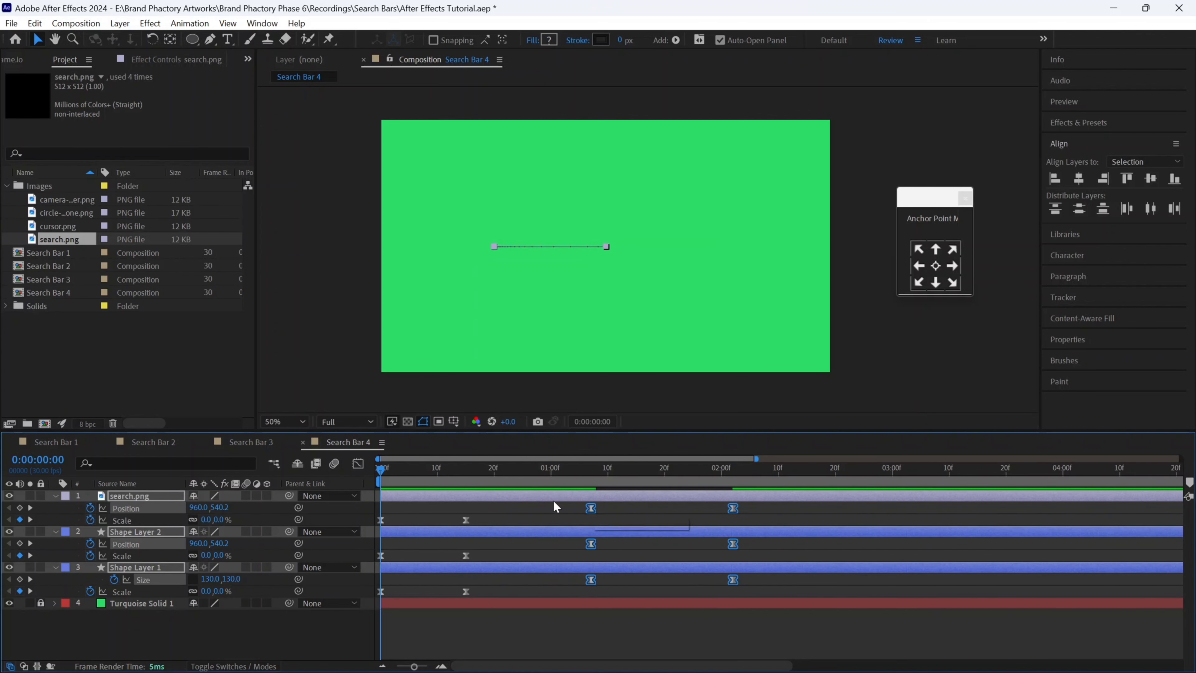
key(space)
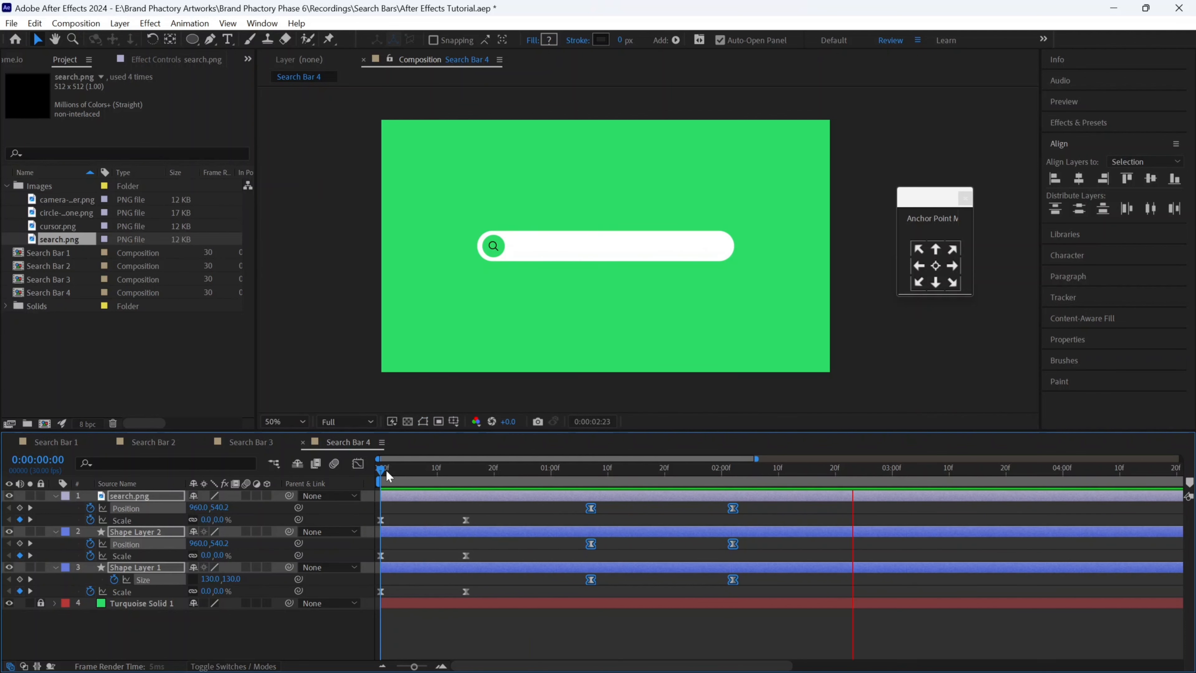
key(space)
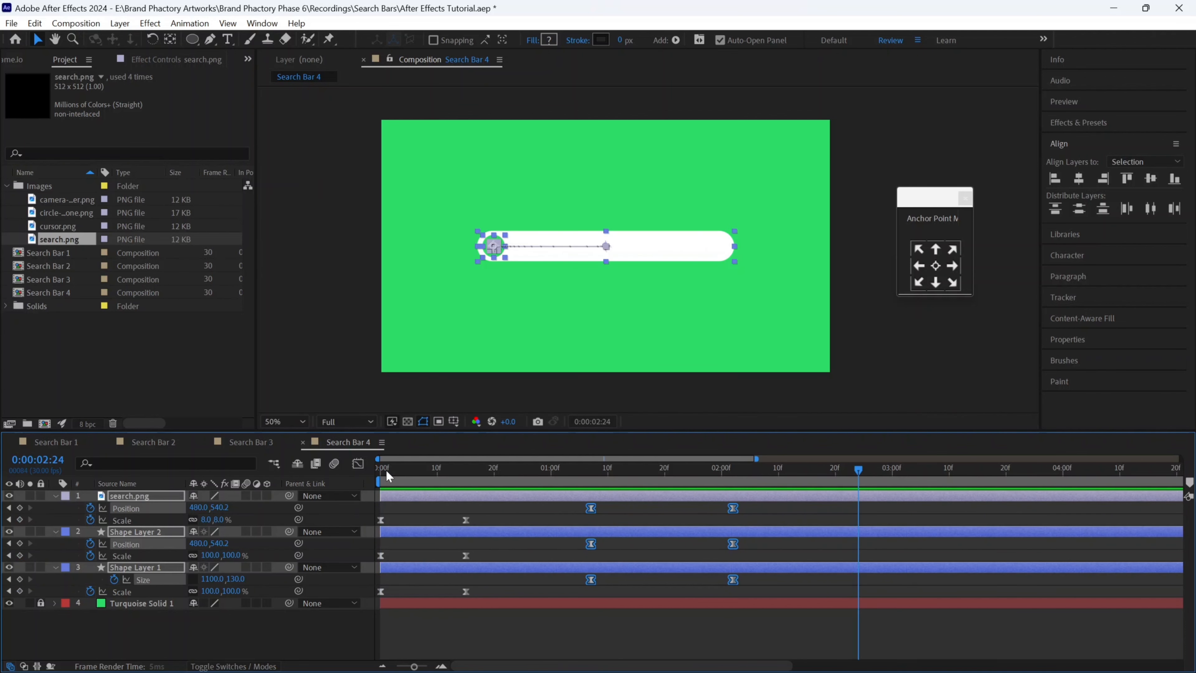
- Add the text "How tall is mount Everest?" in the white bar beside the icon and centre it vertically in the composition
click(354, 232)
click(228, 40)
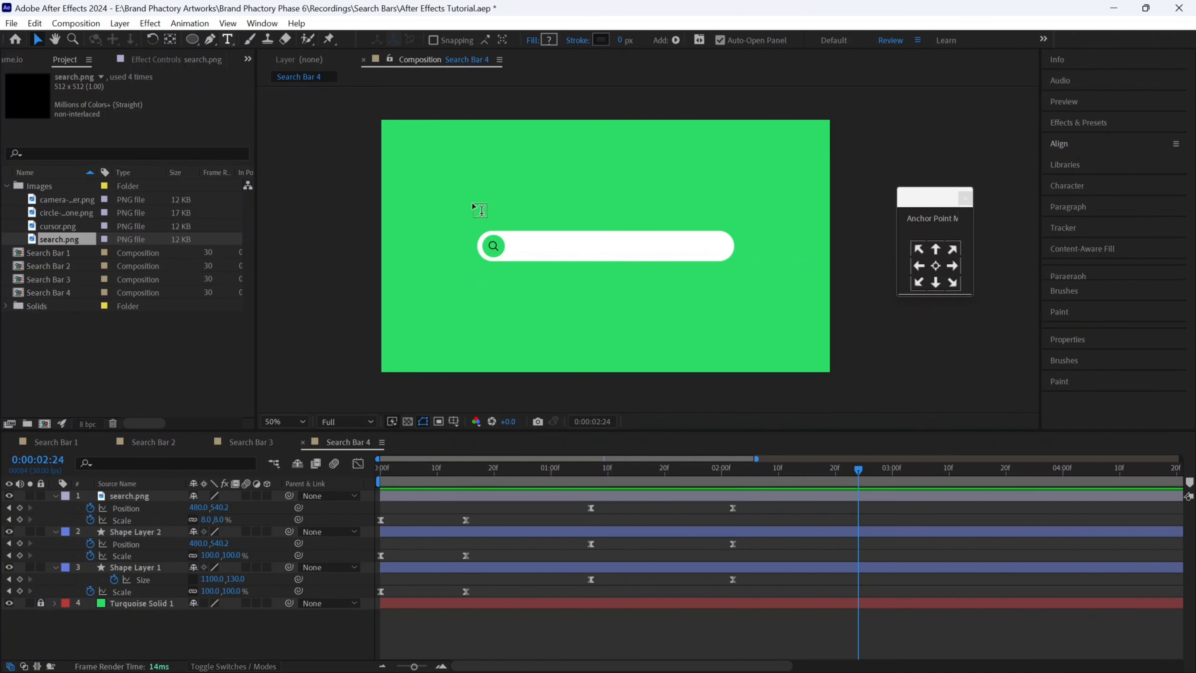
click(519, 249)
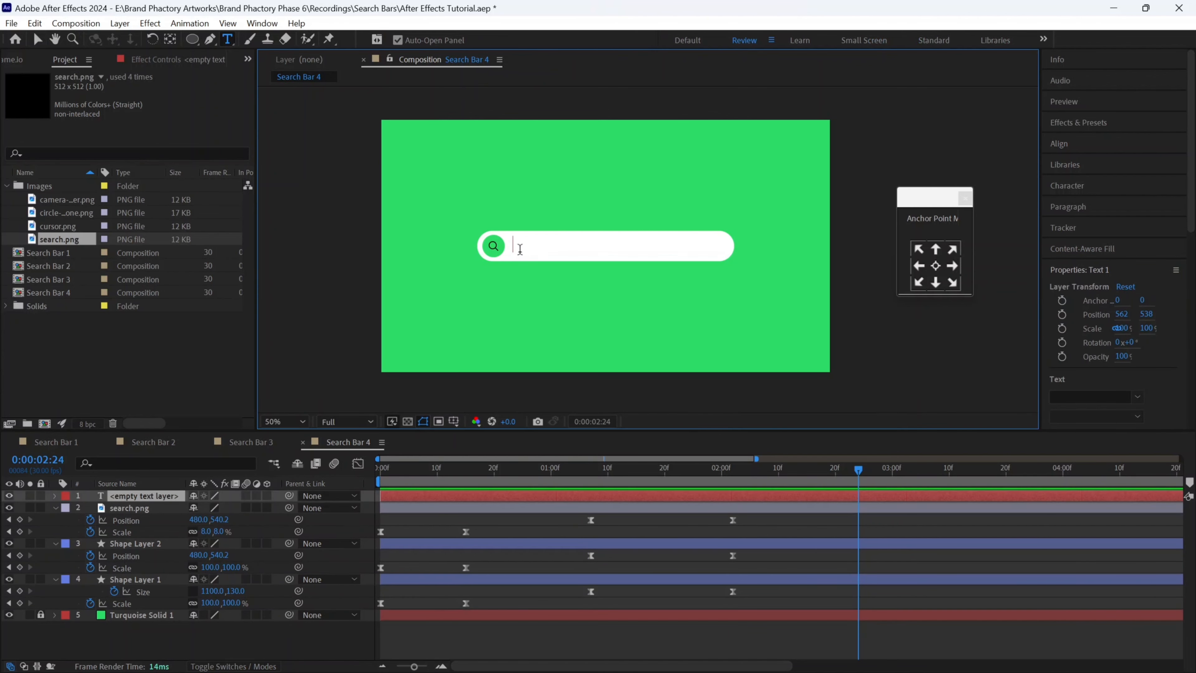
text(How ta )
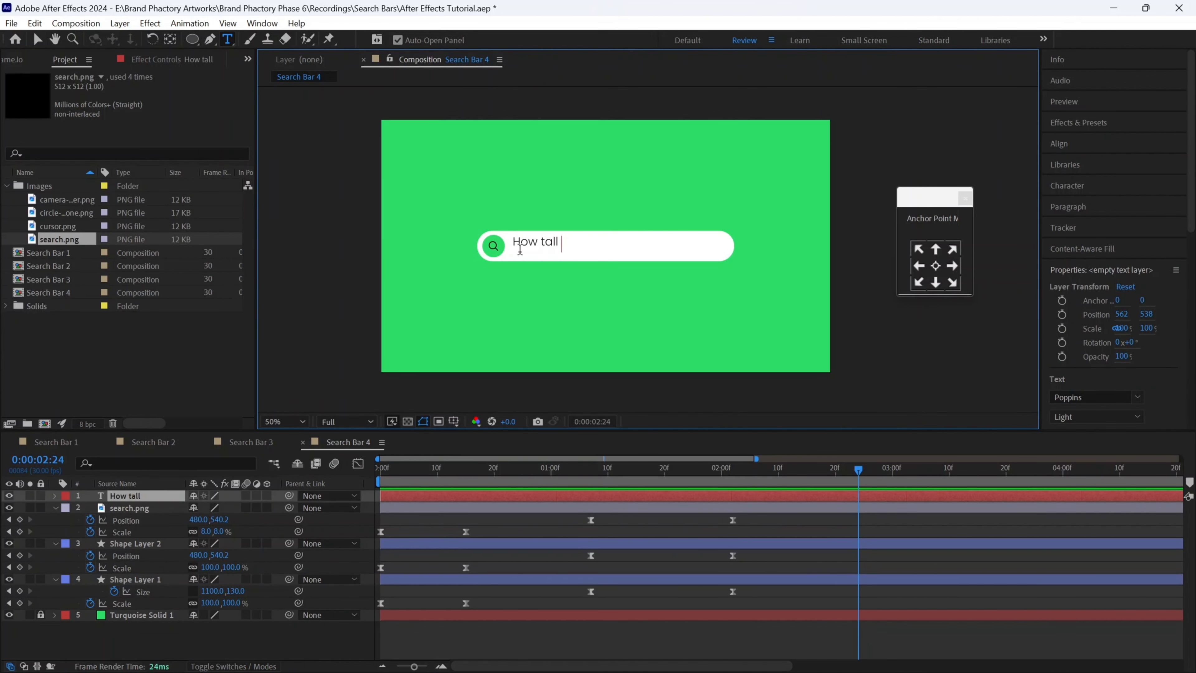
text(l is mount Everest?)
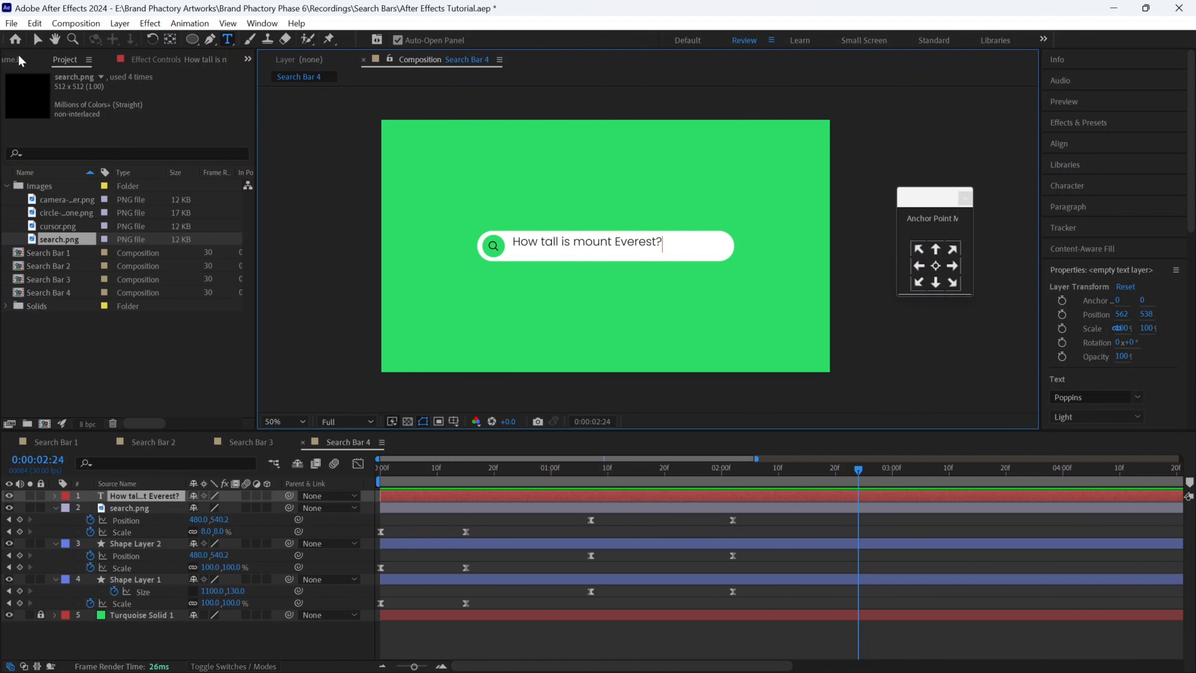
click(37, 40)
click(1078, 149)
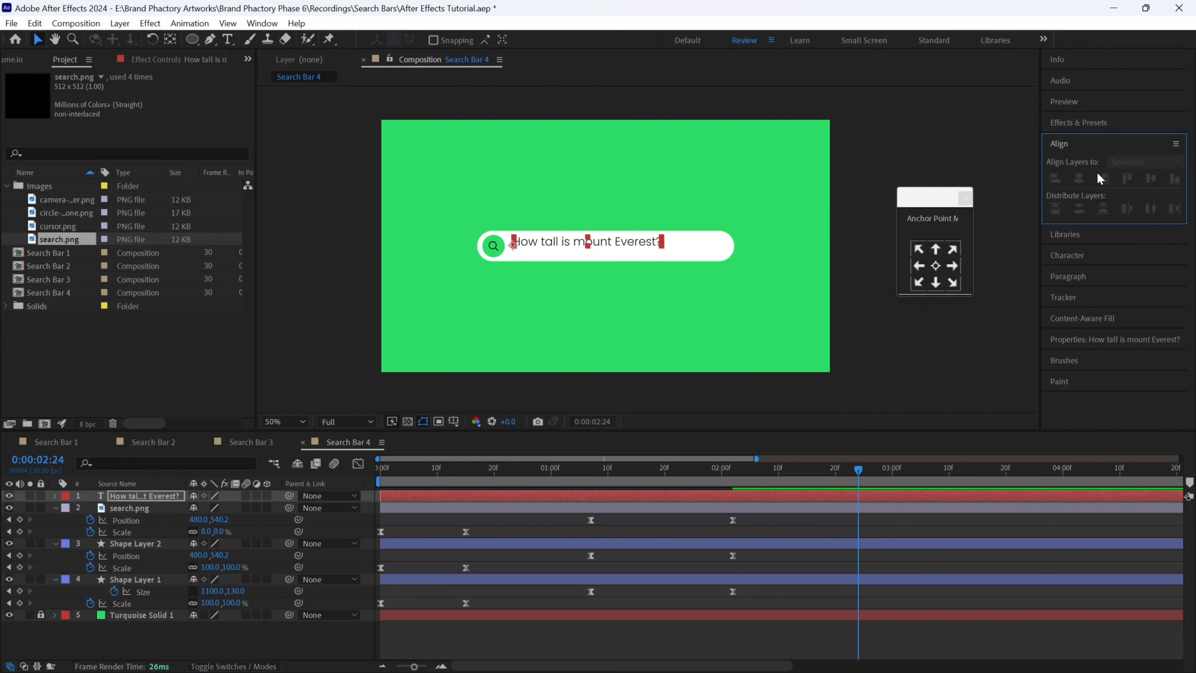
click(1150, 180)
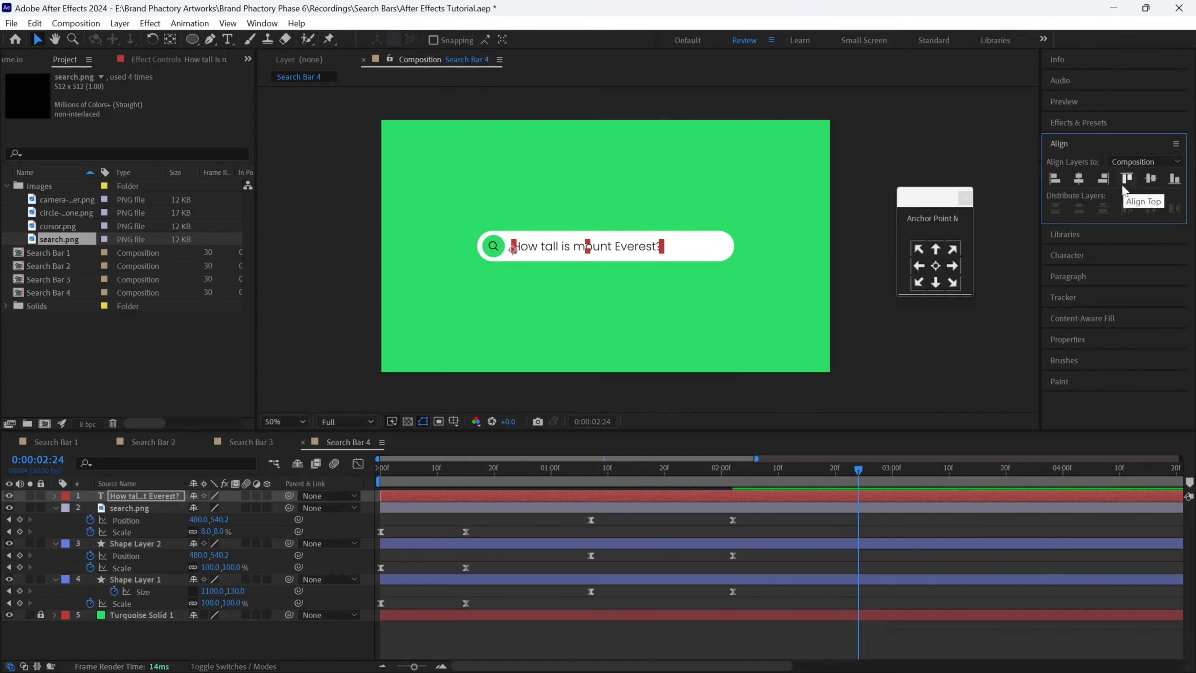
- Apply the Blinking Cursor Typewriter Console preset to the text layer at 0:00:02:24 and reveal its keyframes
click(1082, 128)
click(1089, 141)
text(type)
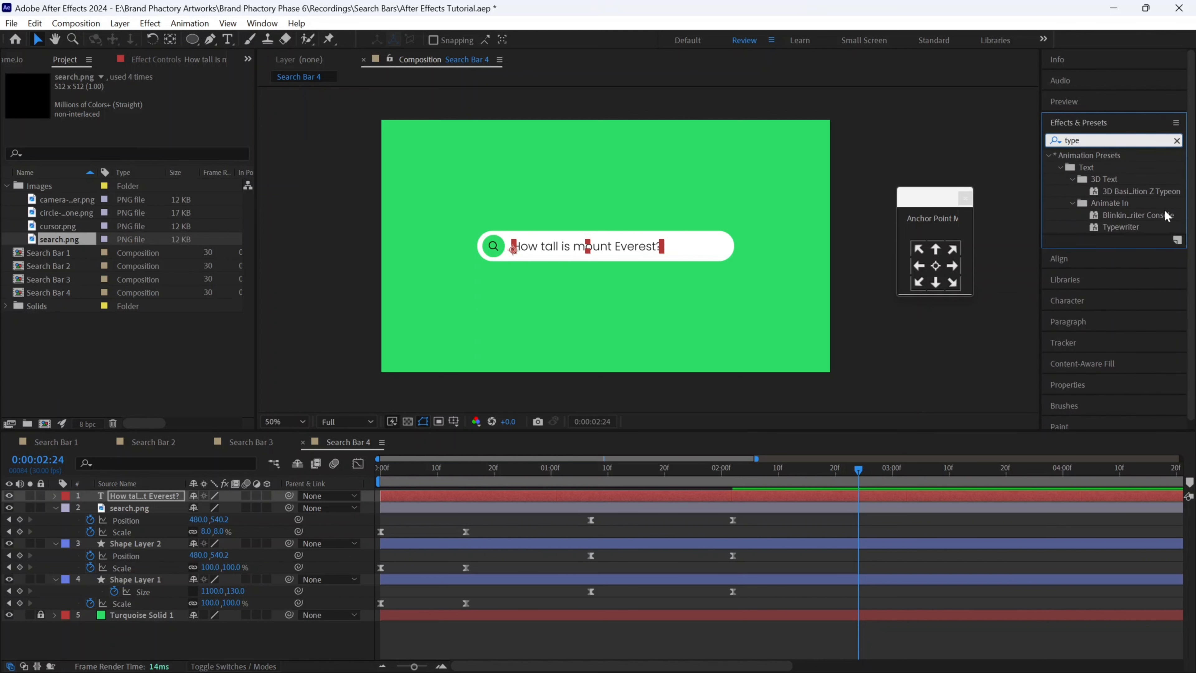
drag(1166, 216, 642, 250)
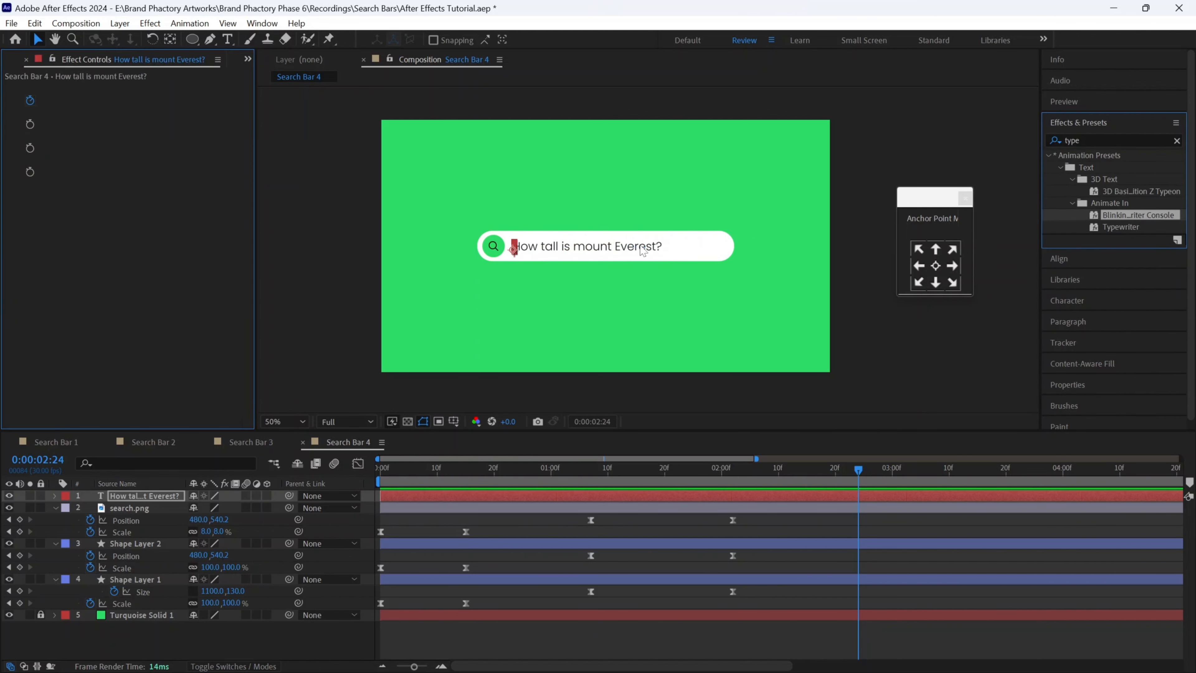
key(u)
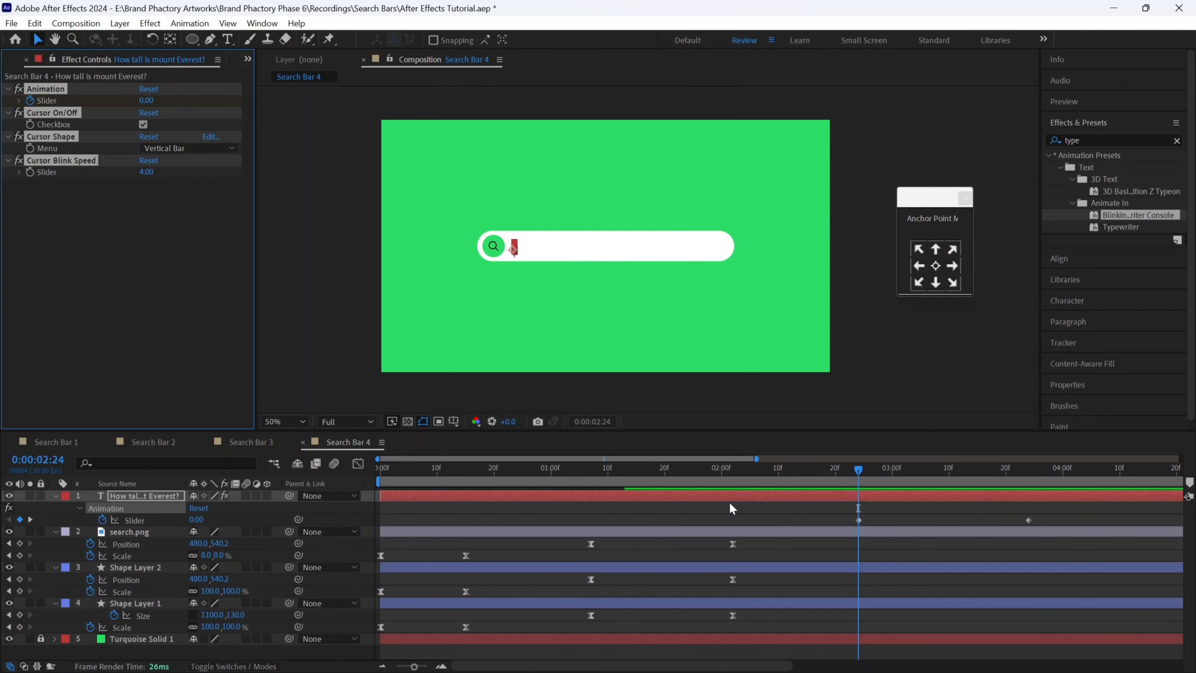
- Trim the start of the text layer to 0:00:02:02, where the bar finishes expanding
drag(736, 473, 733, 475)
click(732, 496)
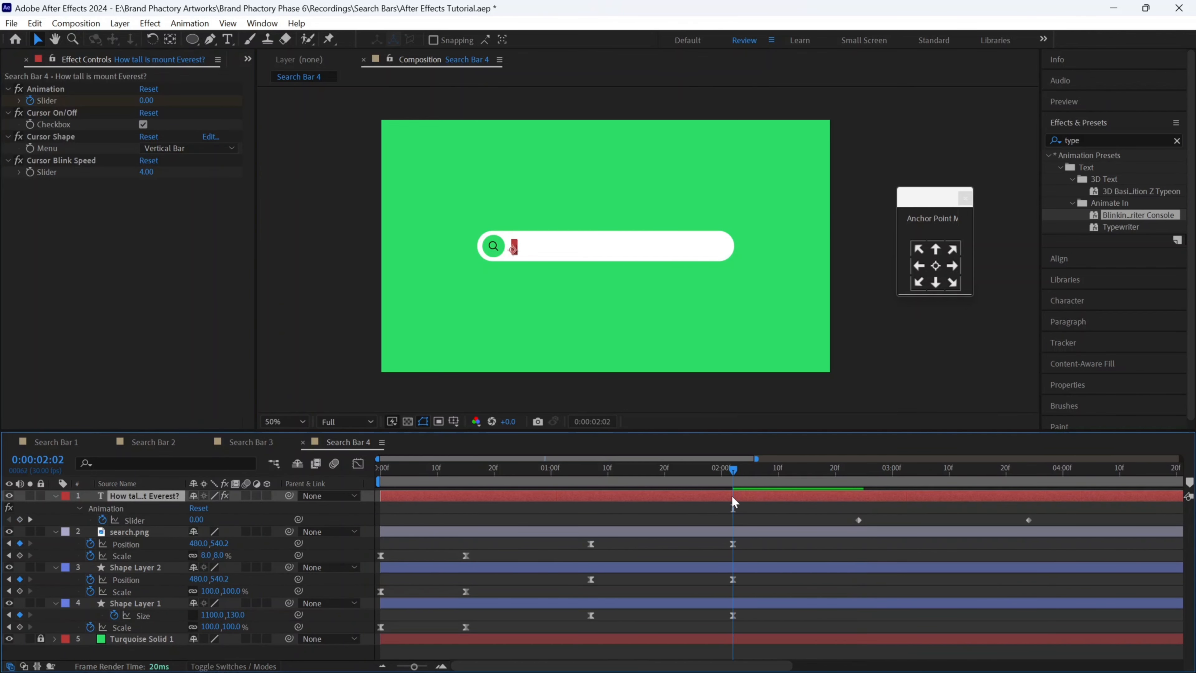
key(alt+bracketleft)
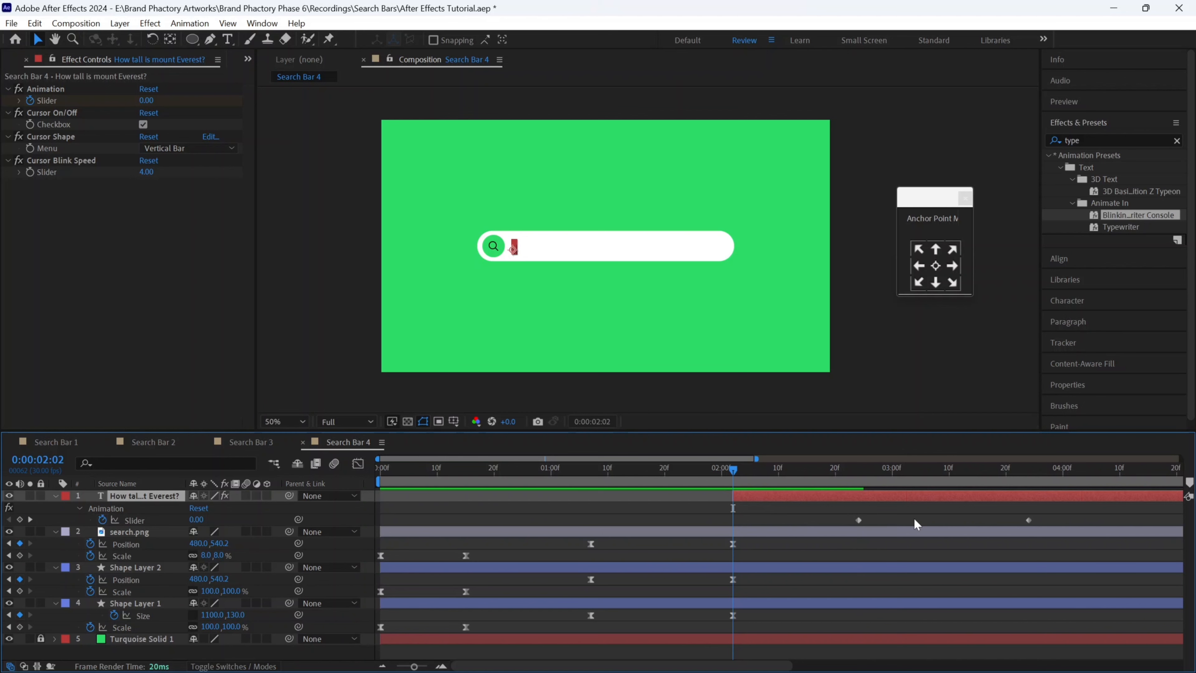
- Move the text's Animation Slider keyframes later and spread them apart, to about 0:00:03:10 and 0:00:05:12
drag(845, 515, 1119, 519)
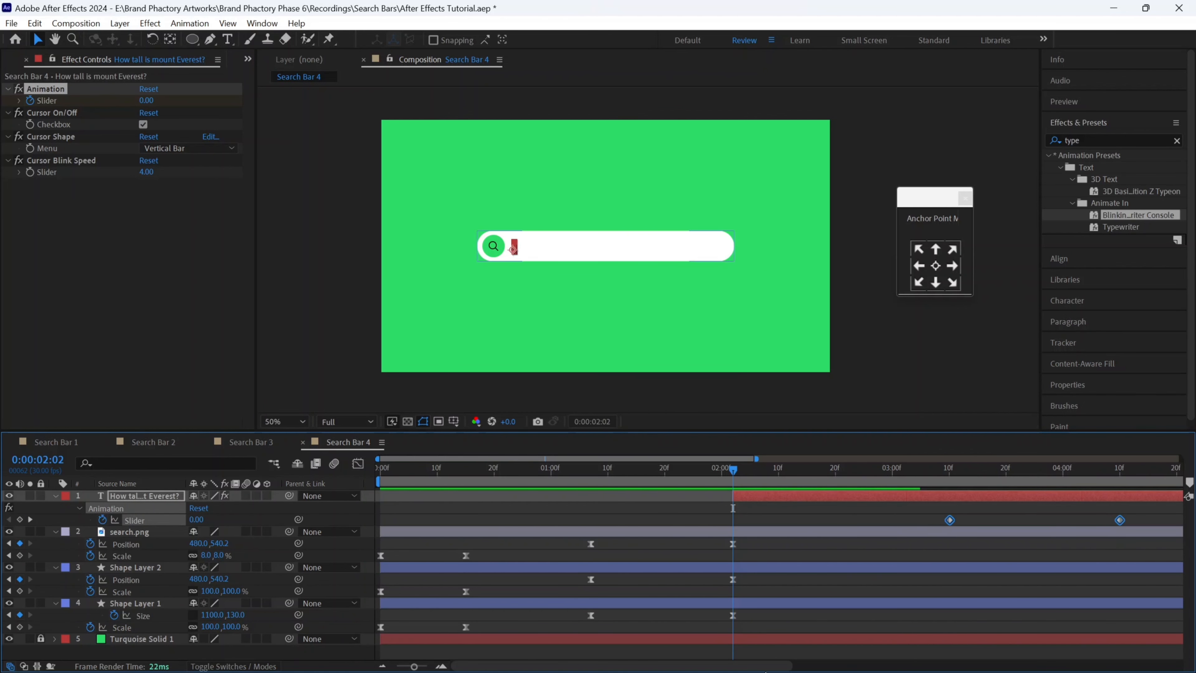
click(817, 666)
click(382, 666)
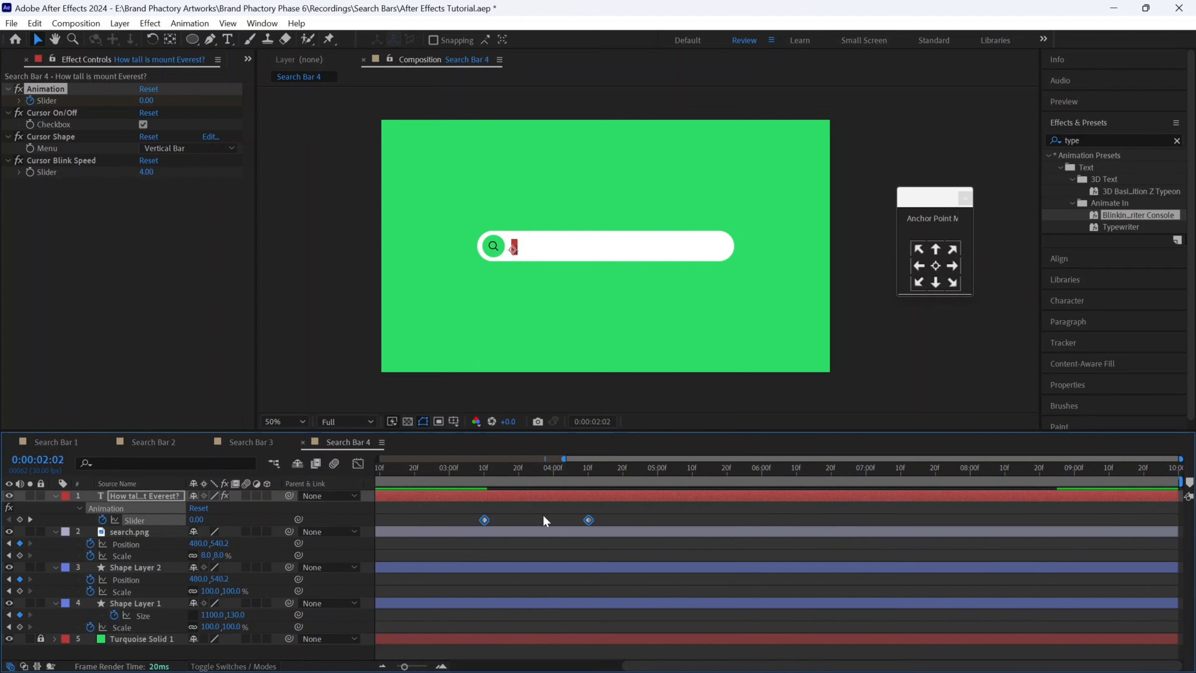
click(618, 520)
drag(588, 519, 700, 519)
scroll(584, 669, left, 1)
drag(482, 668, 458, 668)
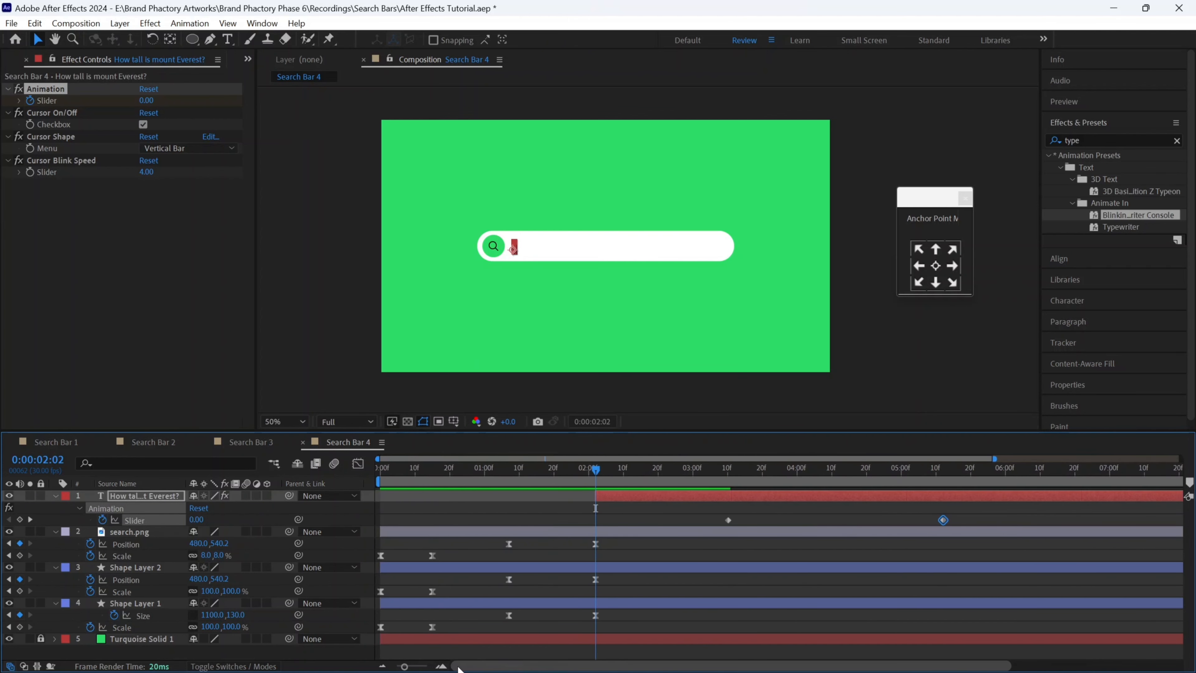
- Preview the composition from the start to check the typewriter text timing
click(369, 469)
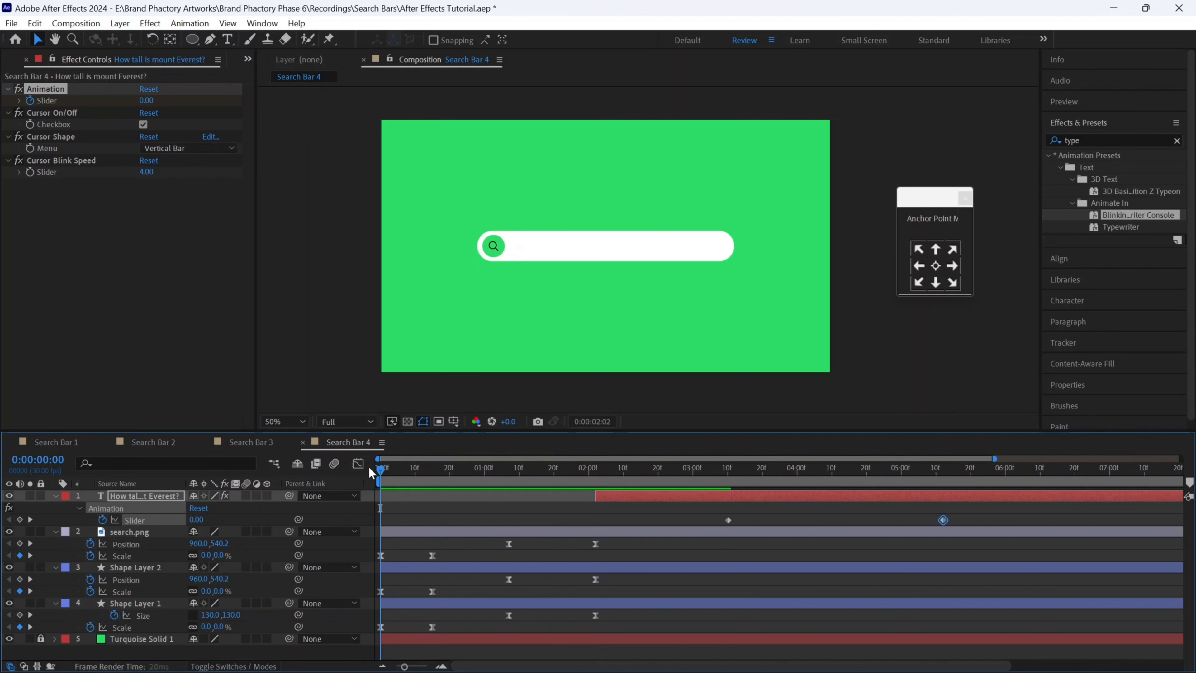
key(space)
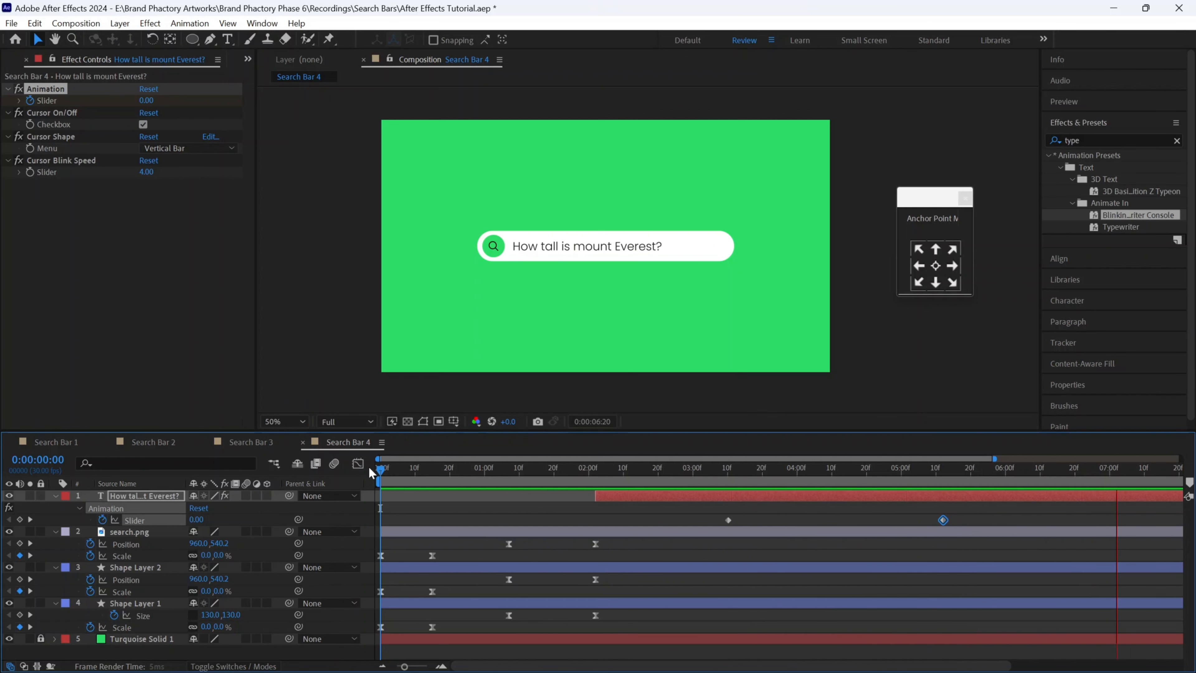
key(space)
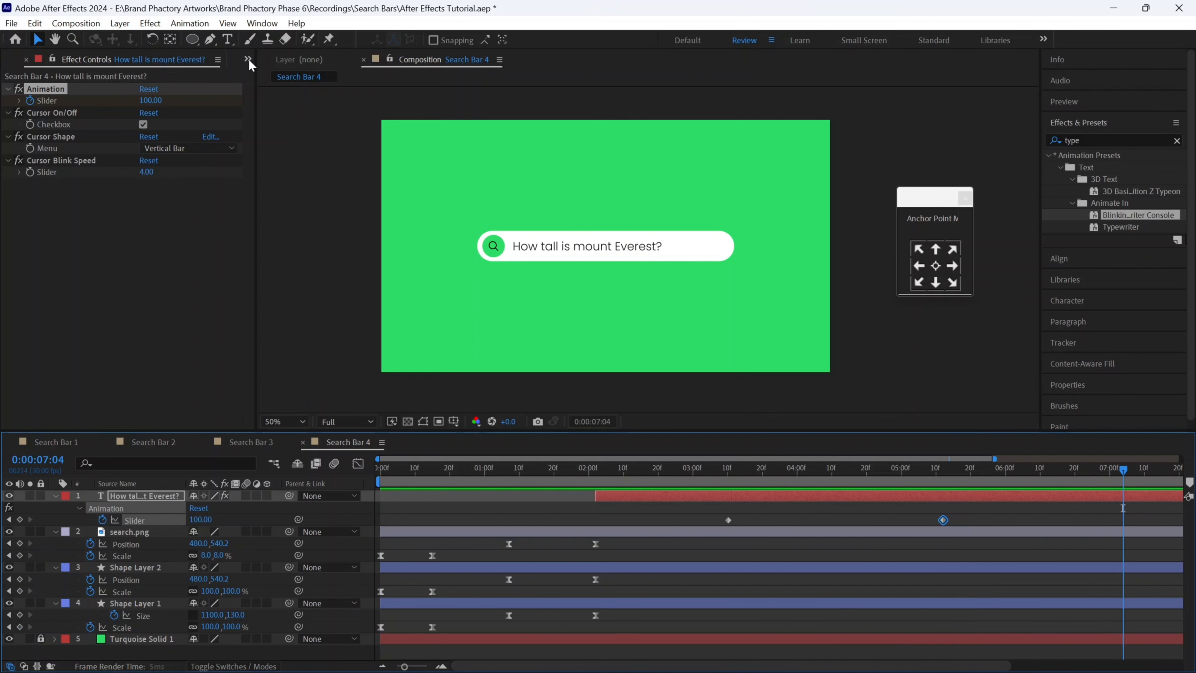
- Add cursor.png to the composition below the search icon and set its scale to 12%
click(247, 59)
click(264, 90)
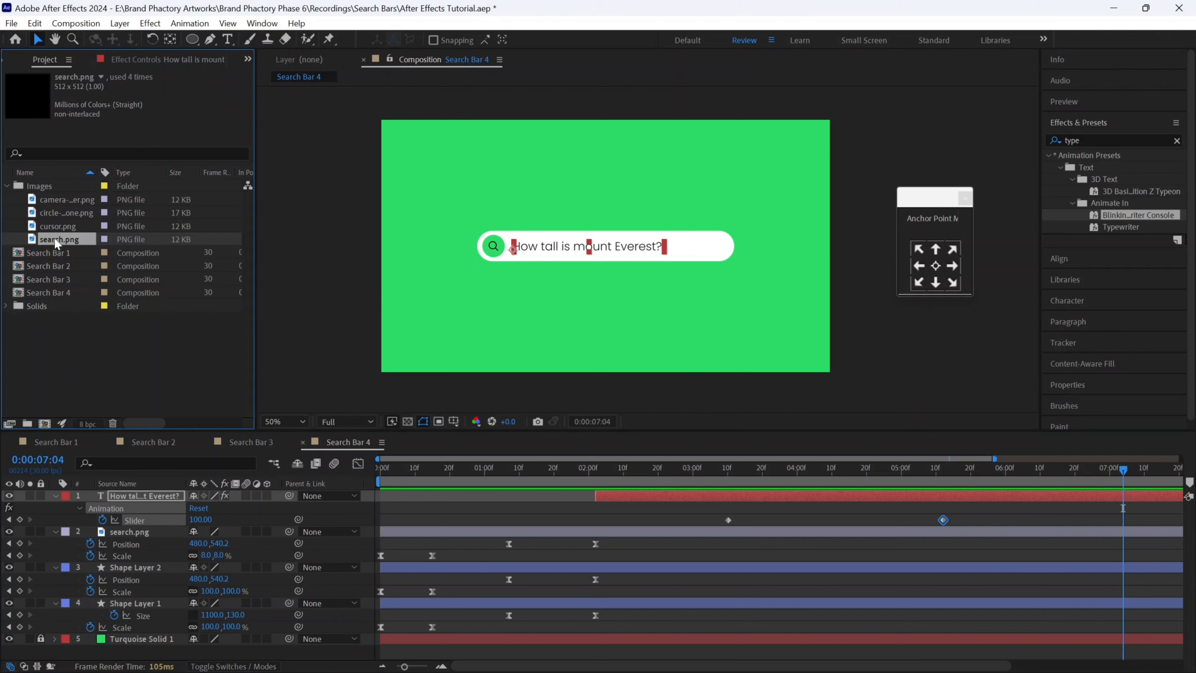
drag(58, 227, 490, 307)
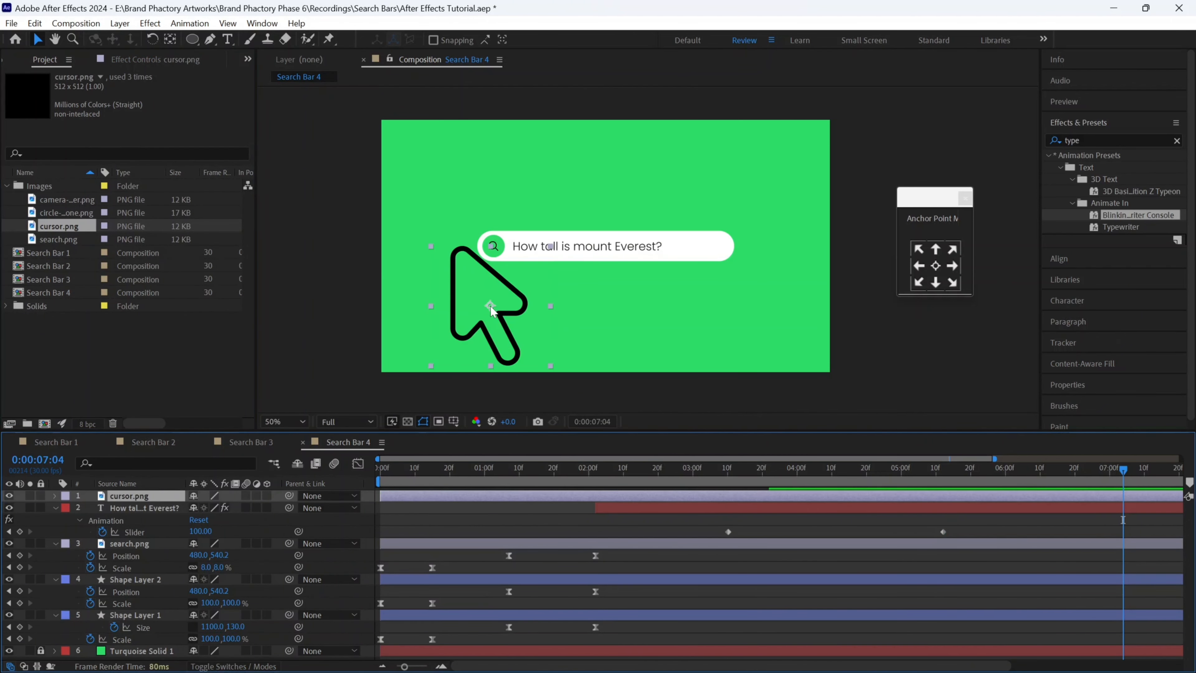
key(s)
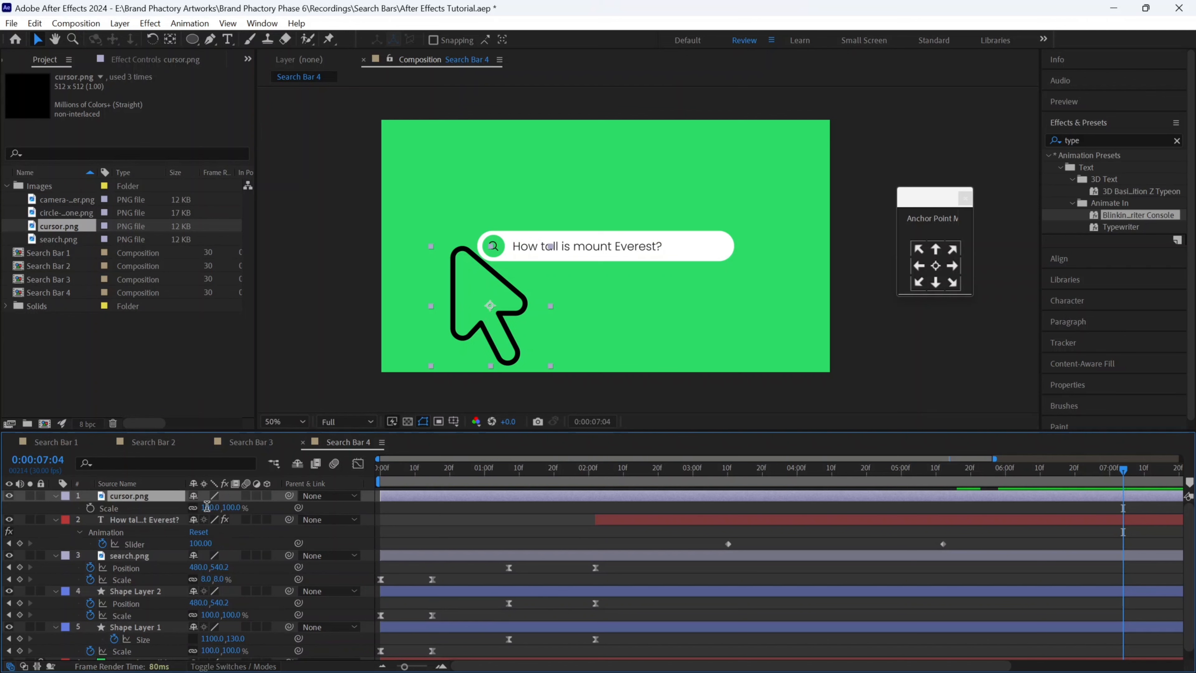
click(210, 506)
text(12)
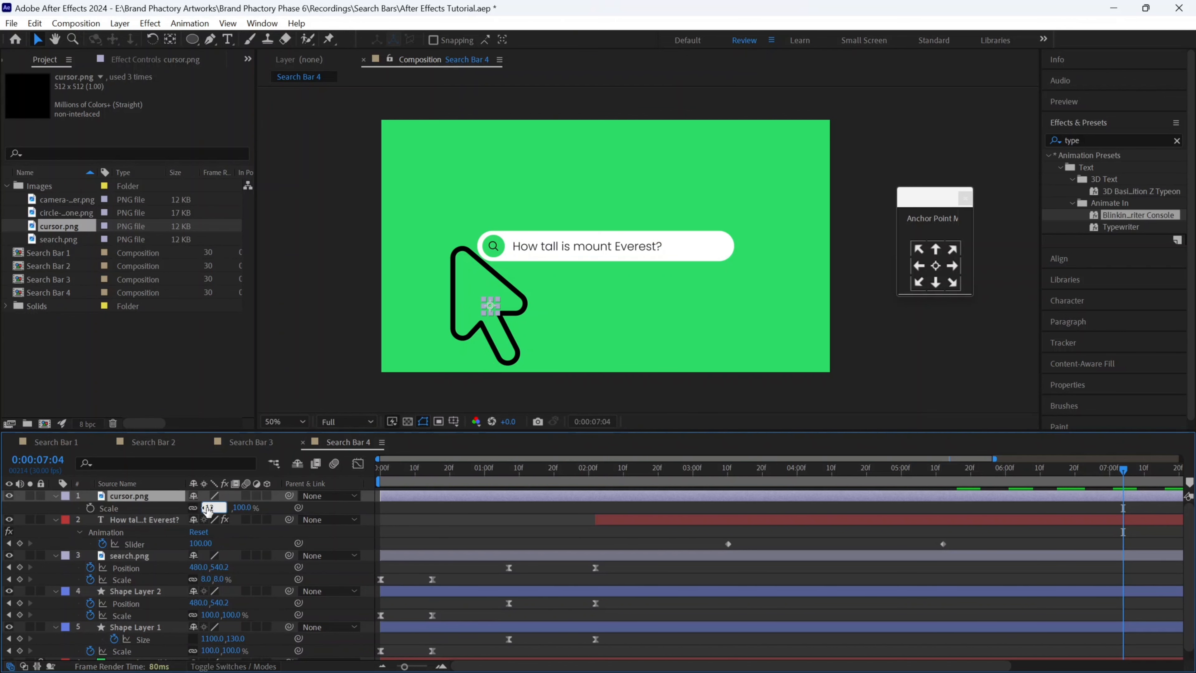
key(Return)
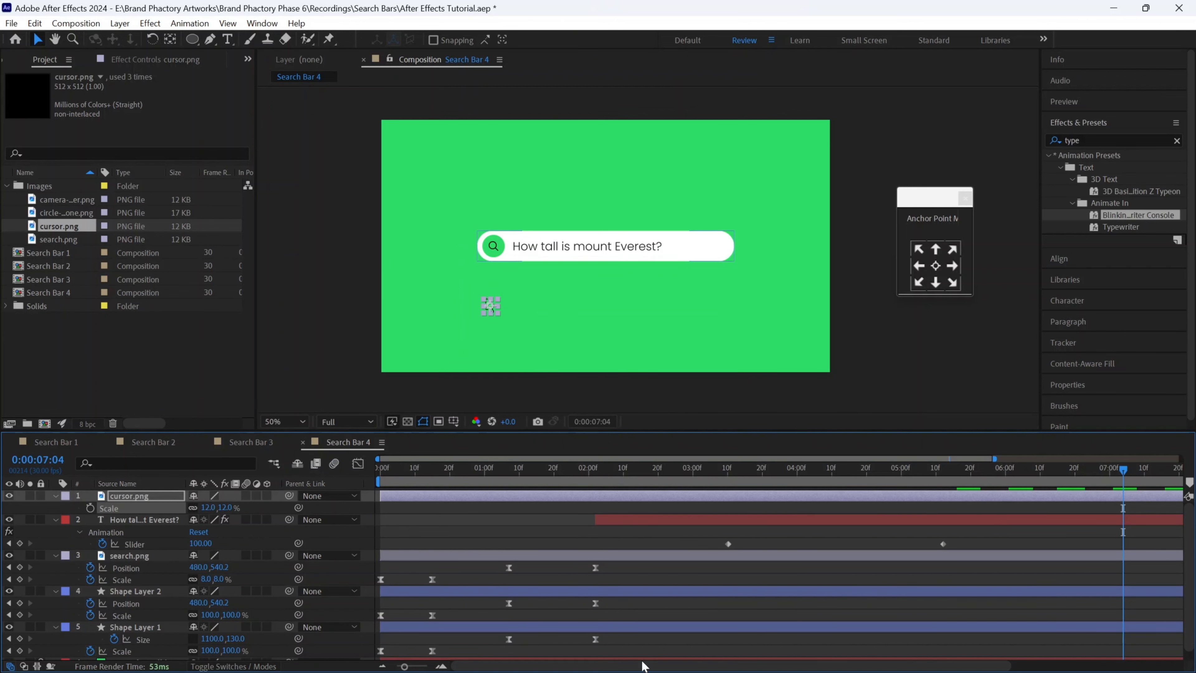
- Keyframe the cursor's position at 0:00:06:02 and move it up onto the search icon, at about 488, 565, at 0:00:06:20
drag(713, 666, 880, 668)
click(775, 469)
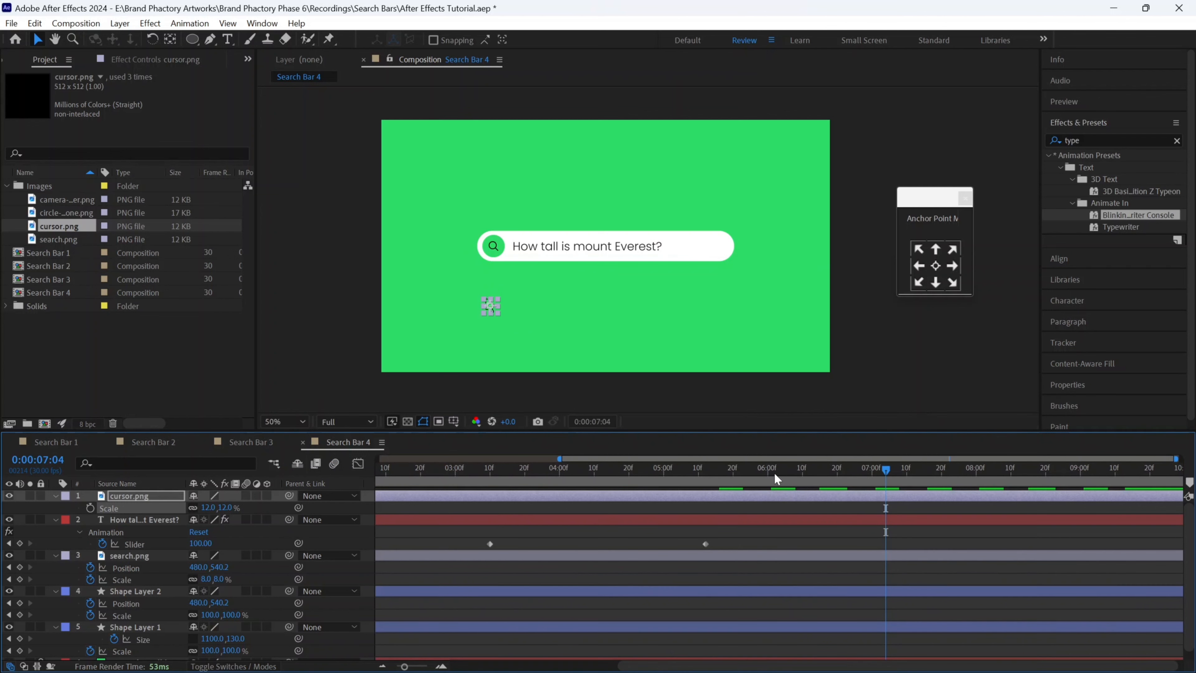
key(p)
click(90, 508)
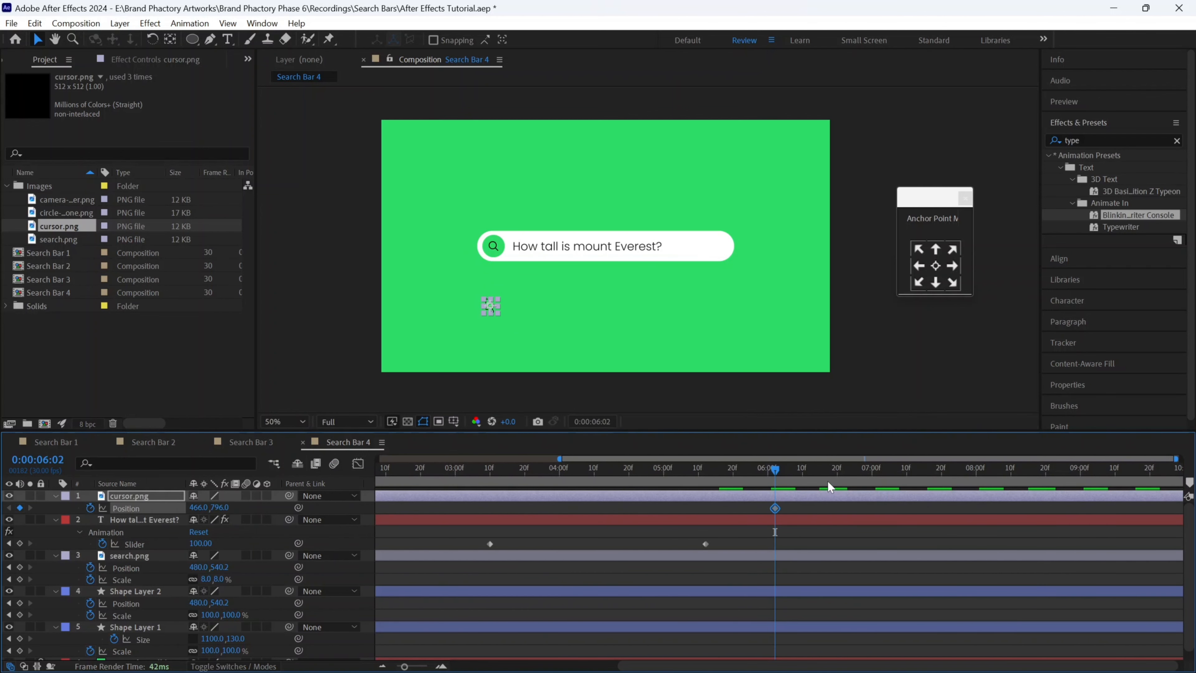
click(837, 474)
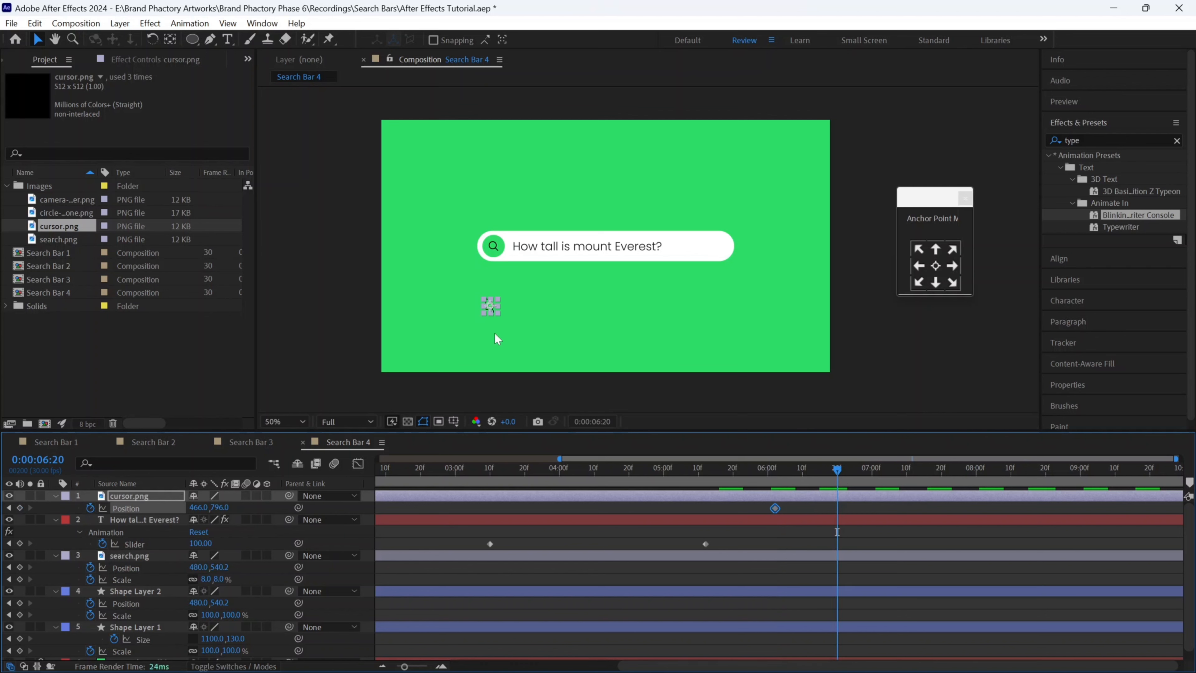
key(period)
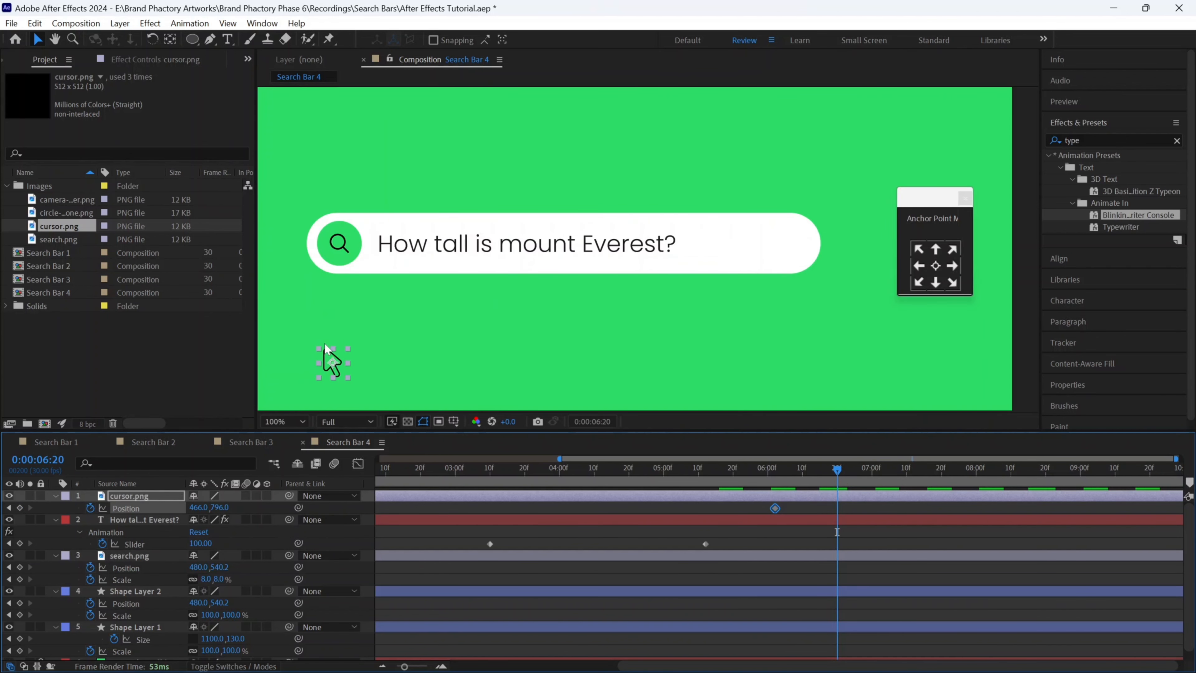
drag(325, 344, 335, 236)
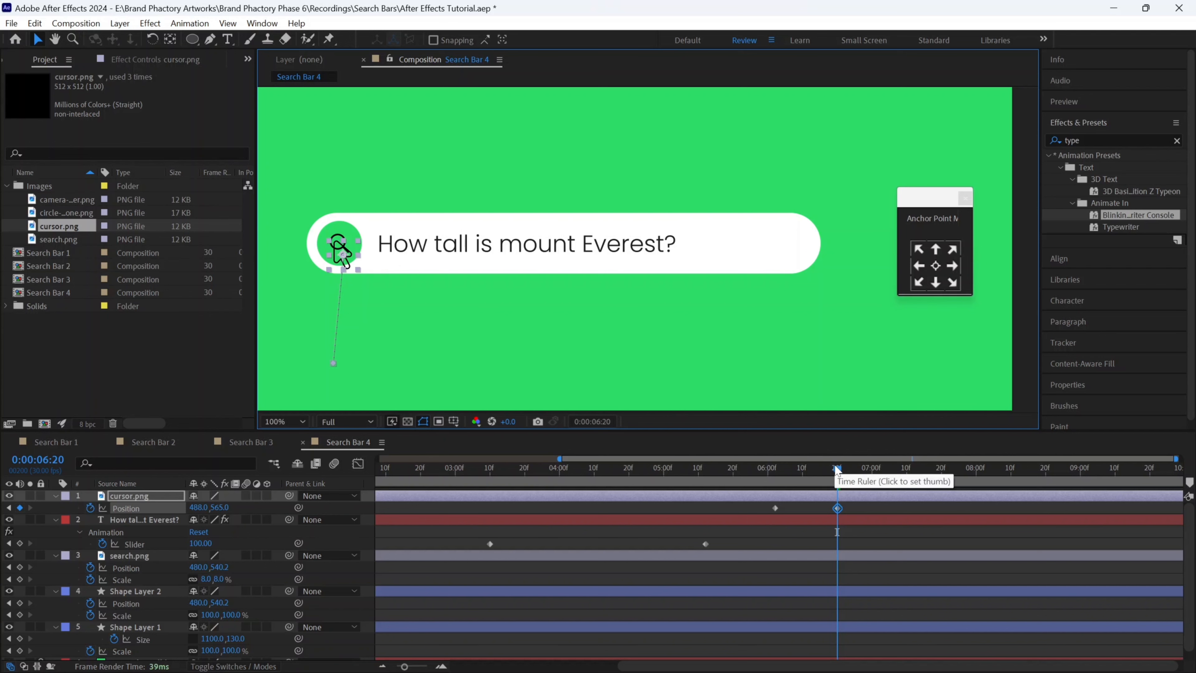
- Hold the cursor on the search icon with a position keyframe at about 0:00:07:13, and move it back below the bar at 0:00:08:01
drag(912, 472, 917, 473)
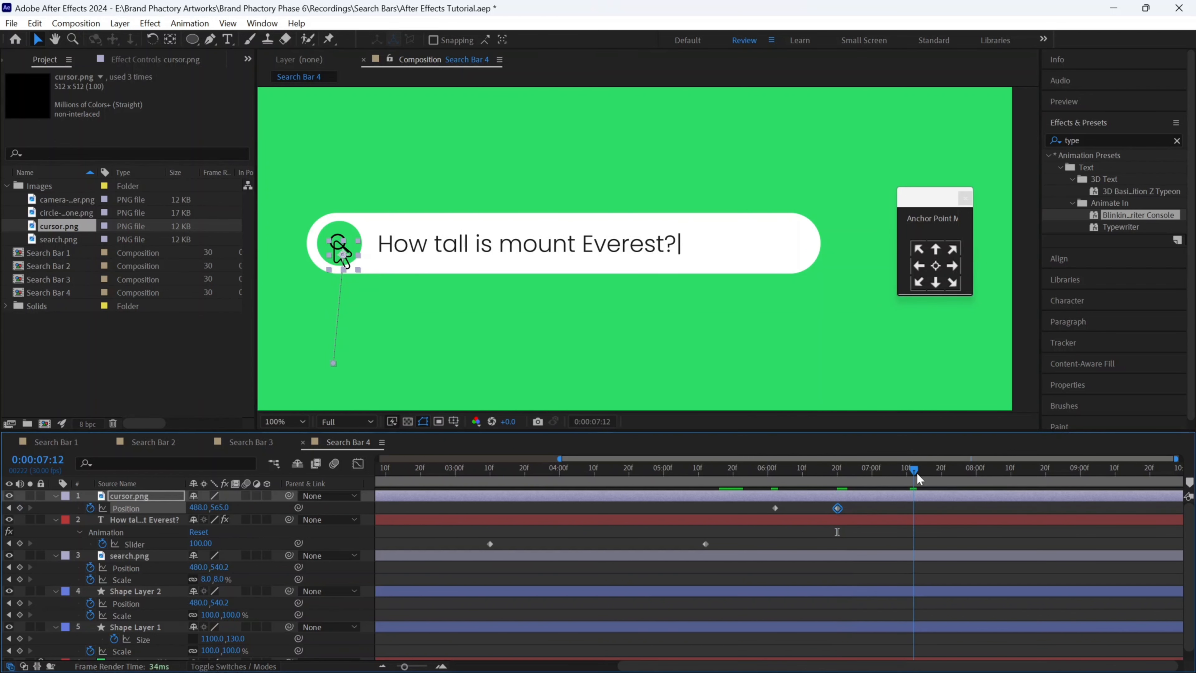
click(19, 507)
click(980, 473)
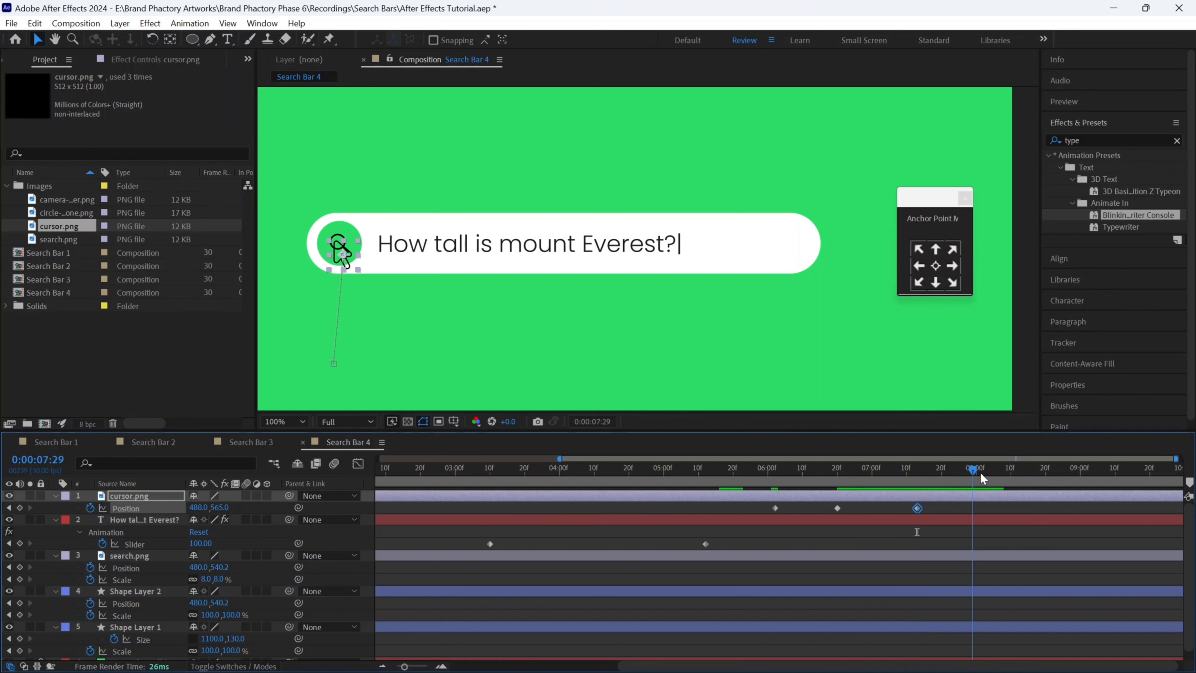
click(346, 273)
drag(346, 273, 370, 351)
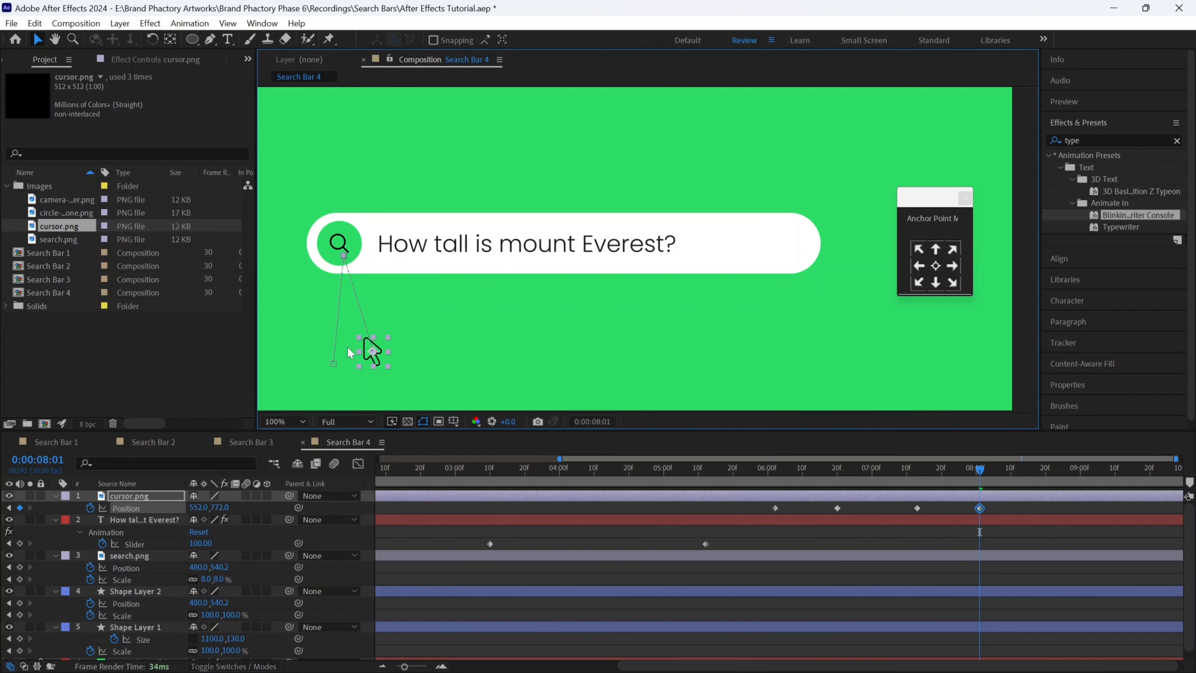
- Keyframe the cursor's scale as a click: 12% at 0:00:06:29, 10% at 0:00:07:03 and 12% at 0:00:07:06
drag(858, 471, 870, 475)
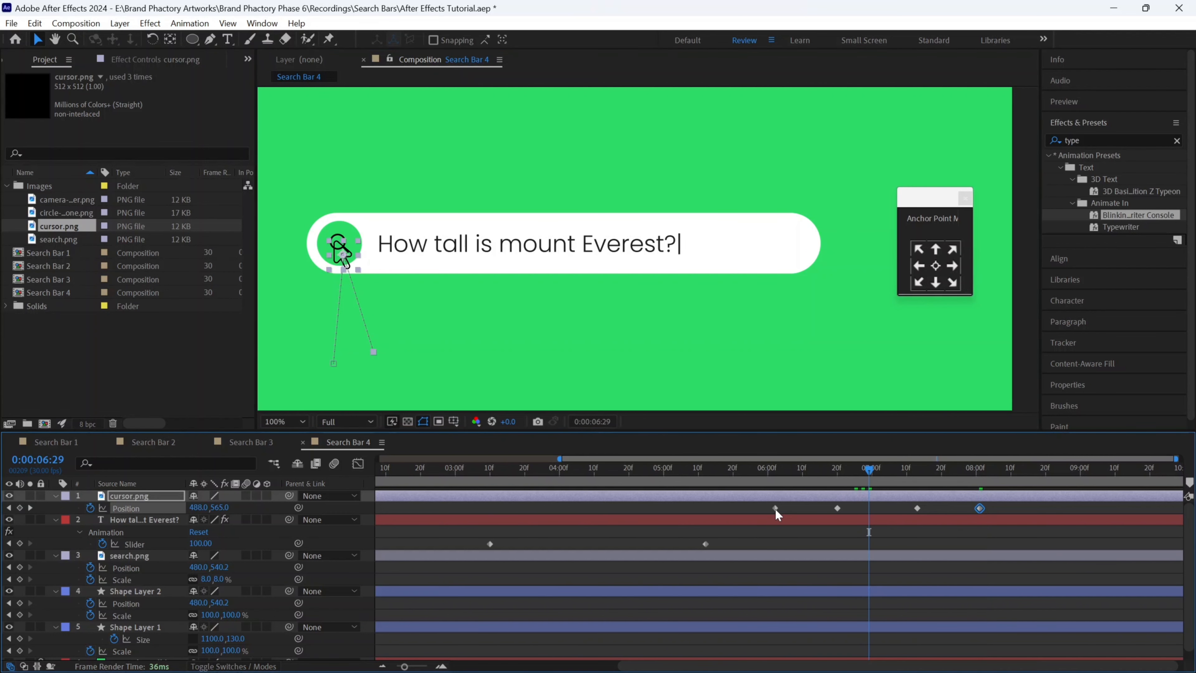
key(shift+s)
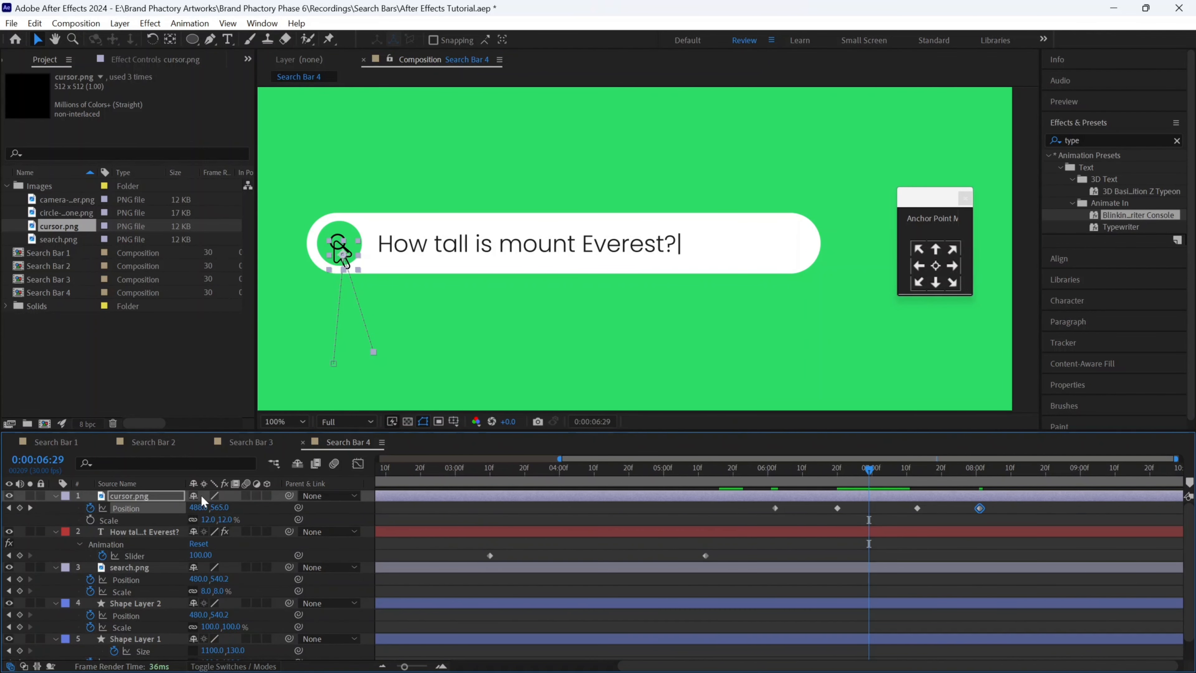
click(90, 519)
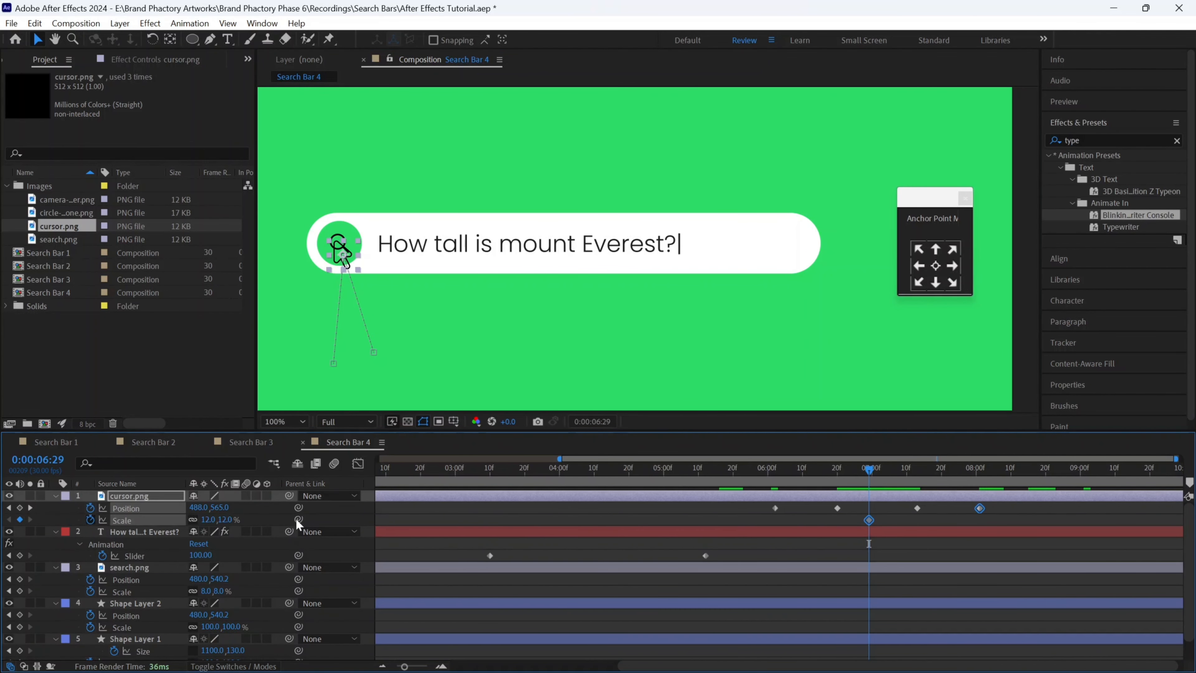
click(882, 470)
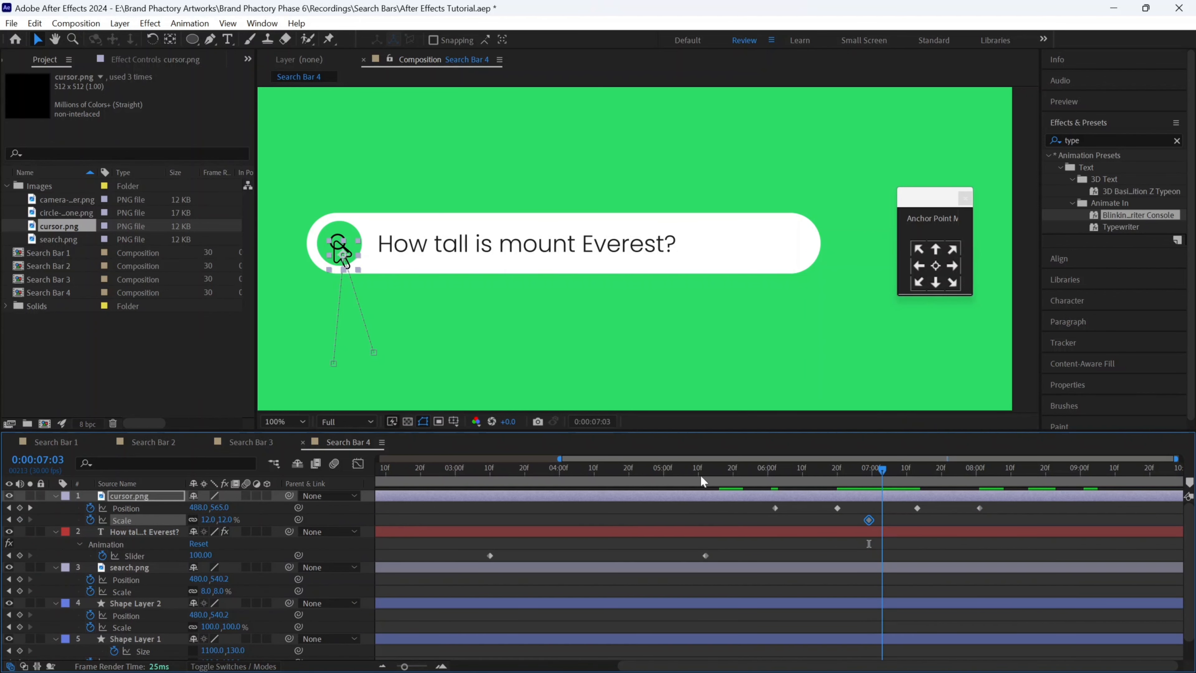
click(208, 518)
key(Return)
click(893, 480)
click(207, 518)
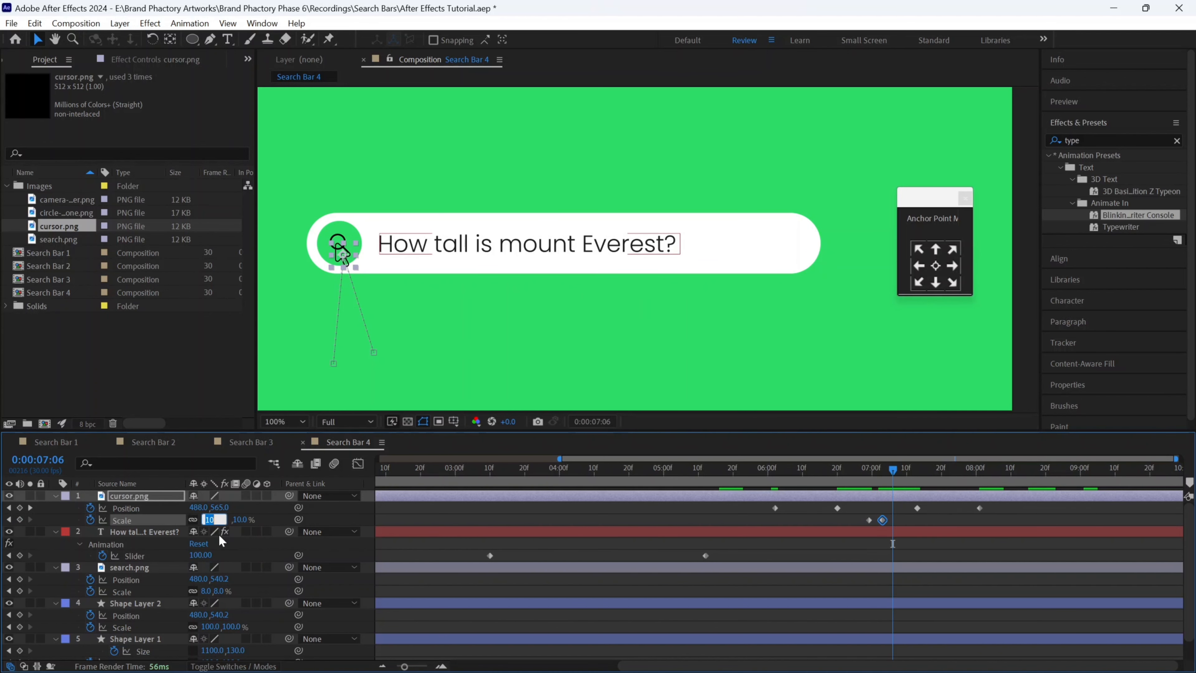
text(12)
key(Return)
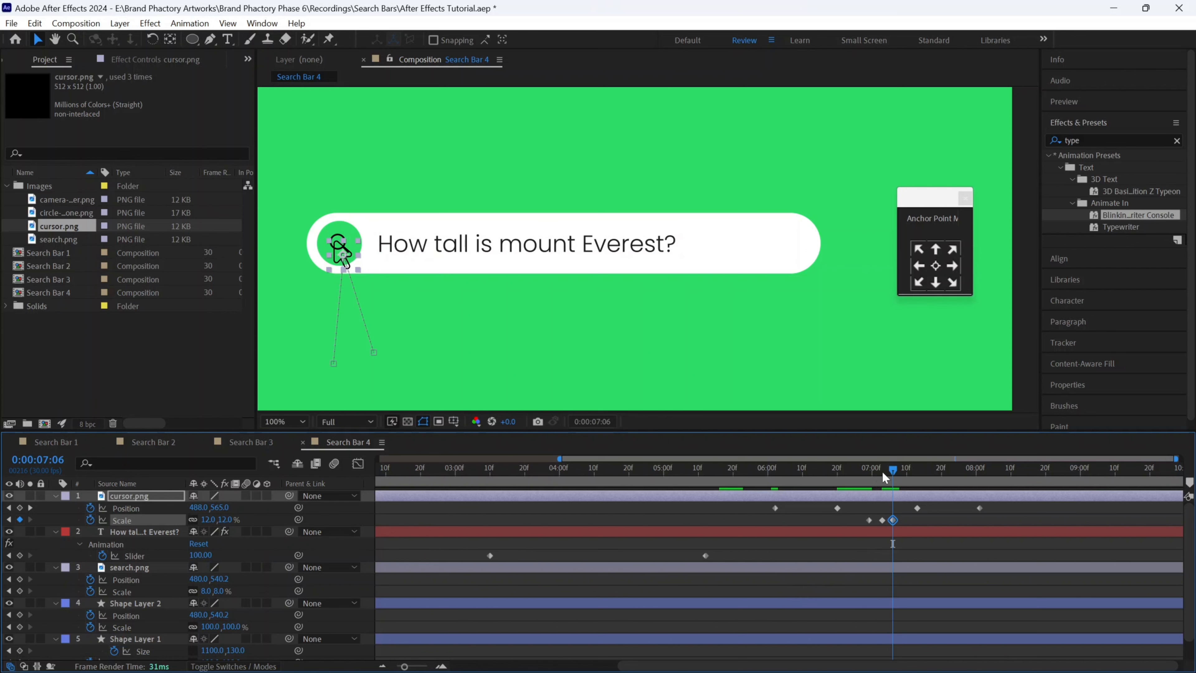
- Keyframe the search.png scale as a click response: 8% at 0:00:07:02, 6% at 0:00:07:04 and 8% at 0:00:07:07
drag(882, 471, 879, 471)
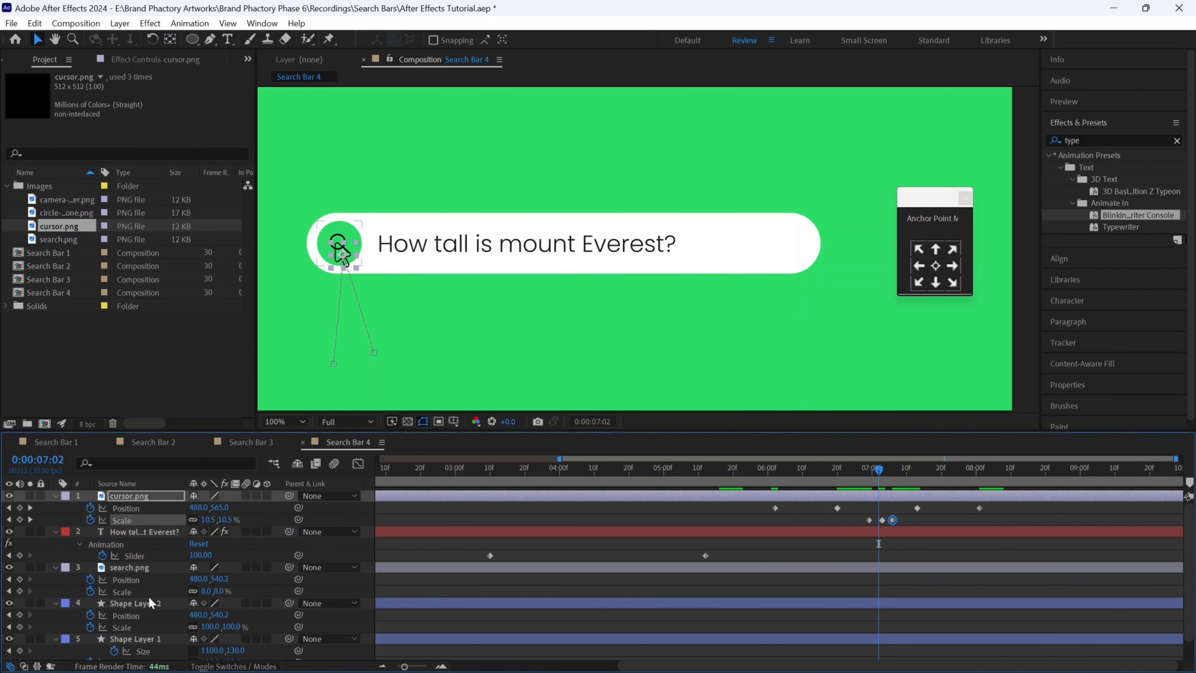
click(140, 566)
click(19, 590)
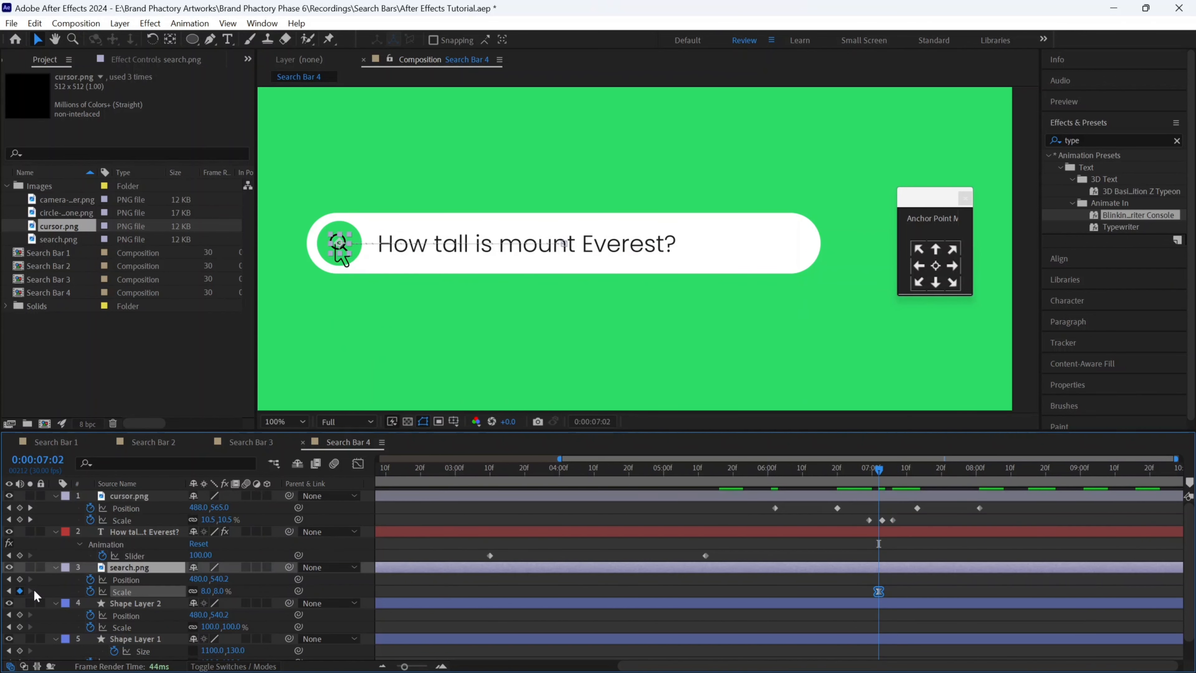
click(887, 474)
click(205, 592)
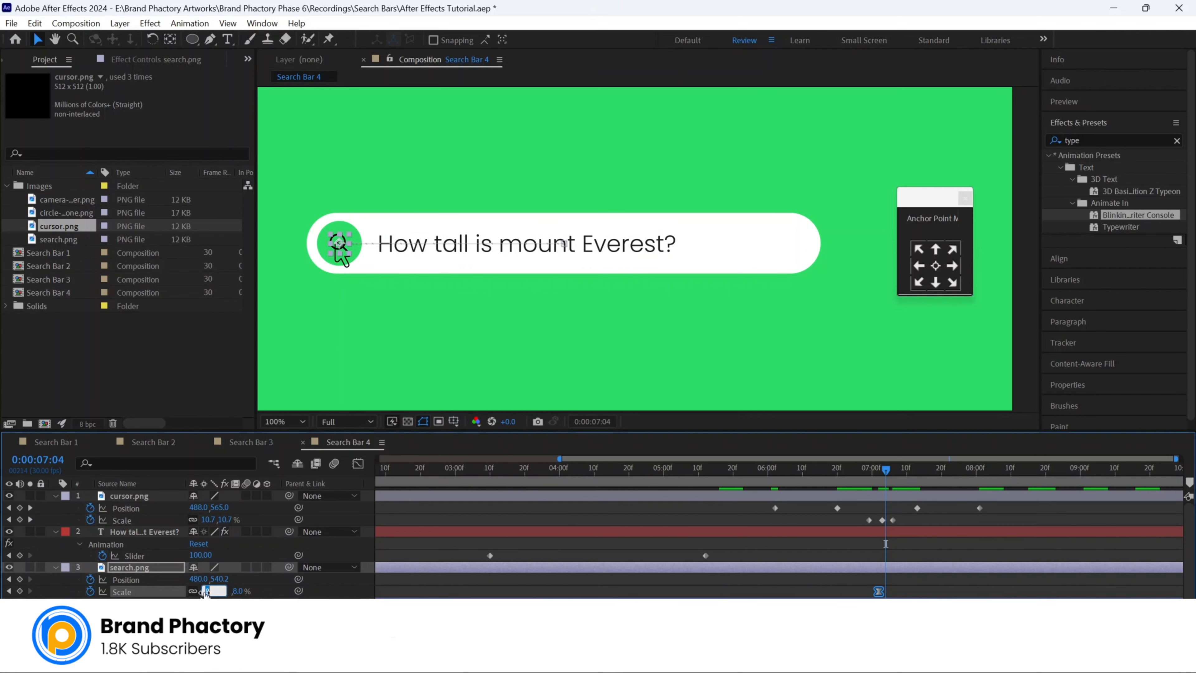
text(6)
key(Return)
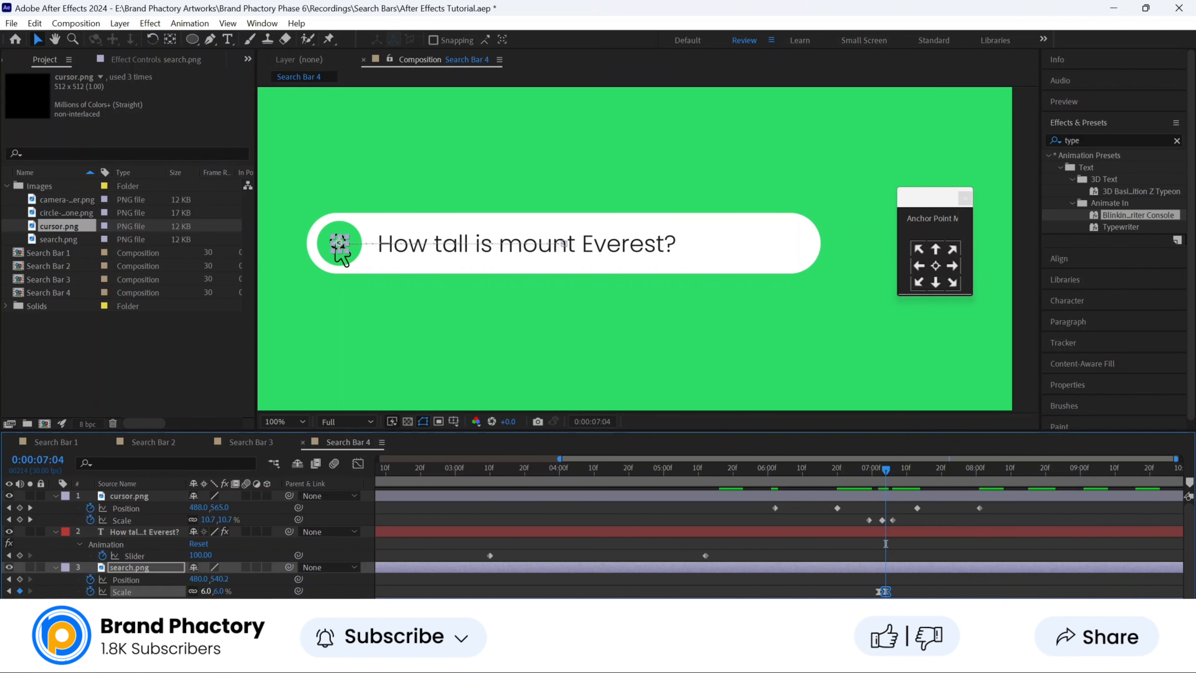
click(895, 480)
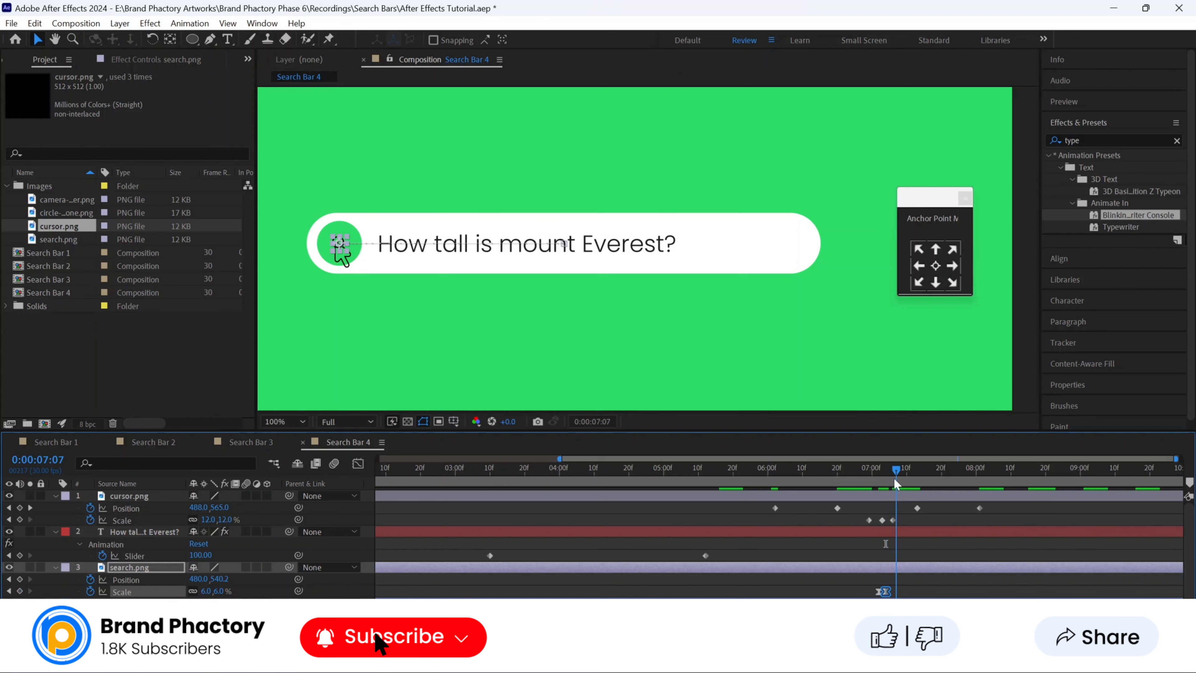
click(205, 592)
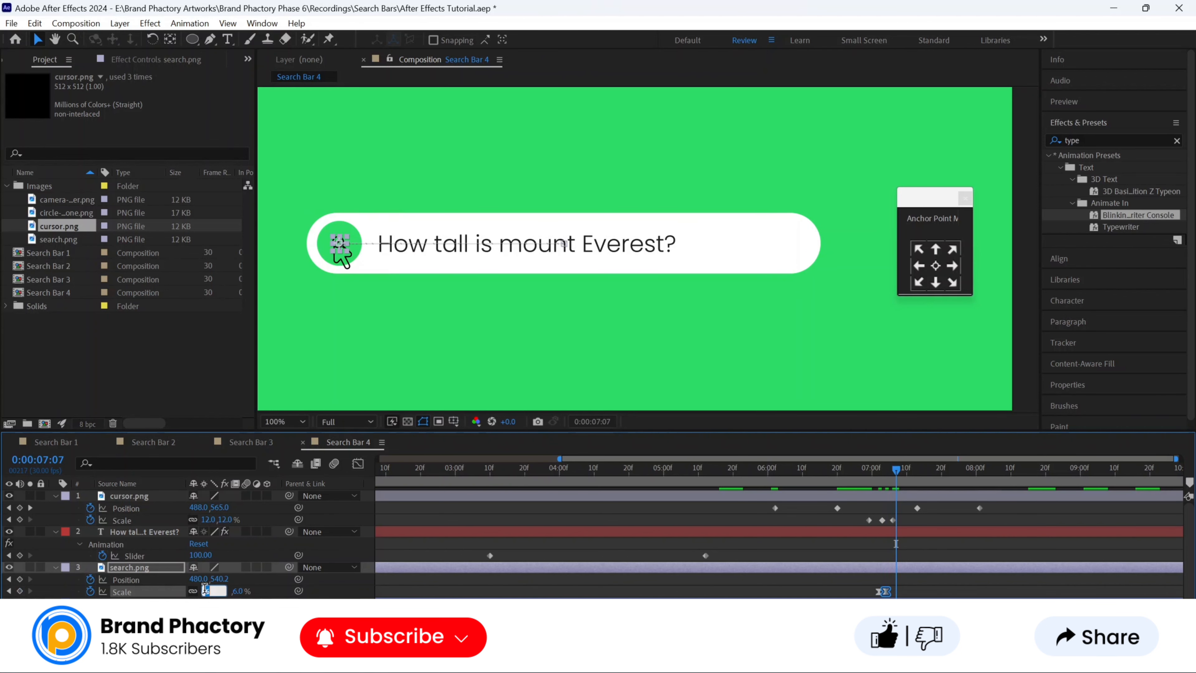
text(8)
key(Return)
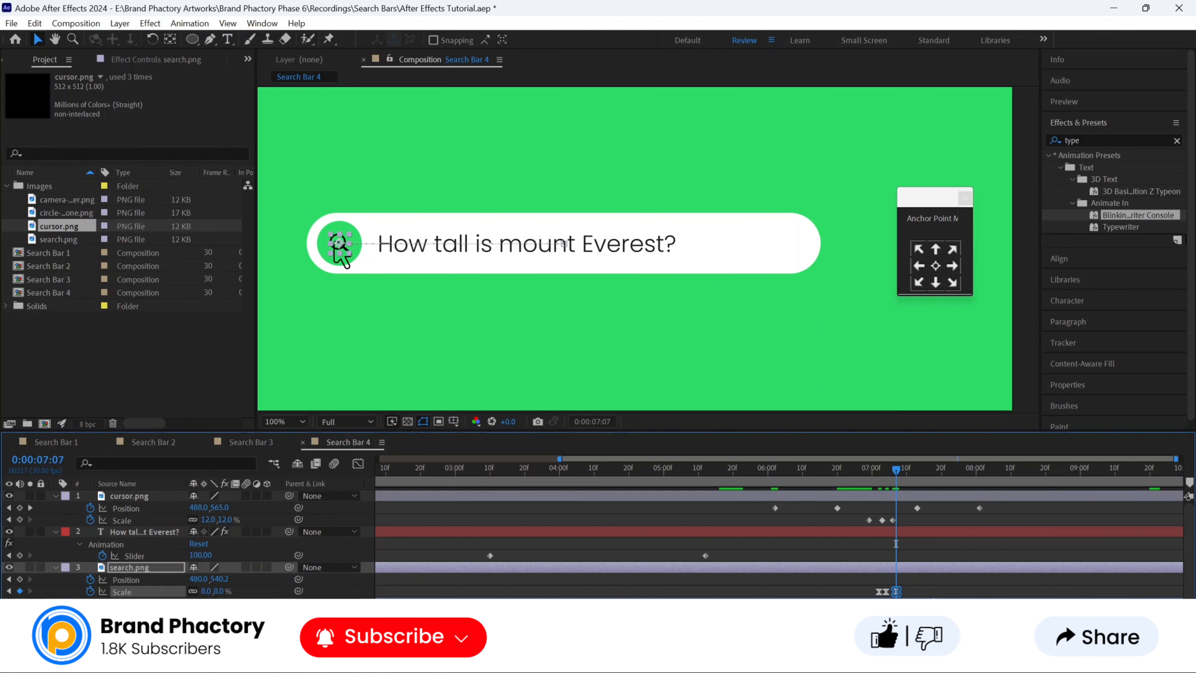
- Tighten the cursor's position keyframes around the click, and shift all cursor and search icon click keyframes about 20 frames earlier
click(888, 592)
drag(891, 593, 891, 594)
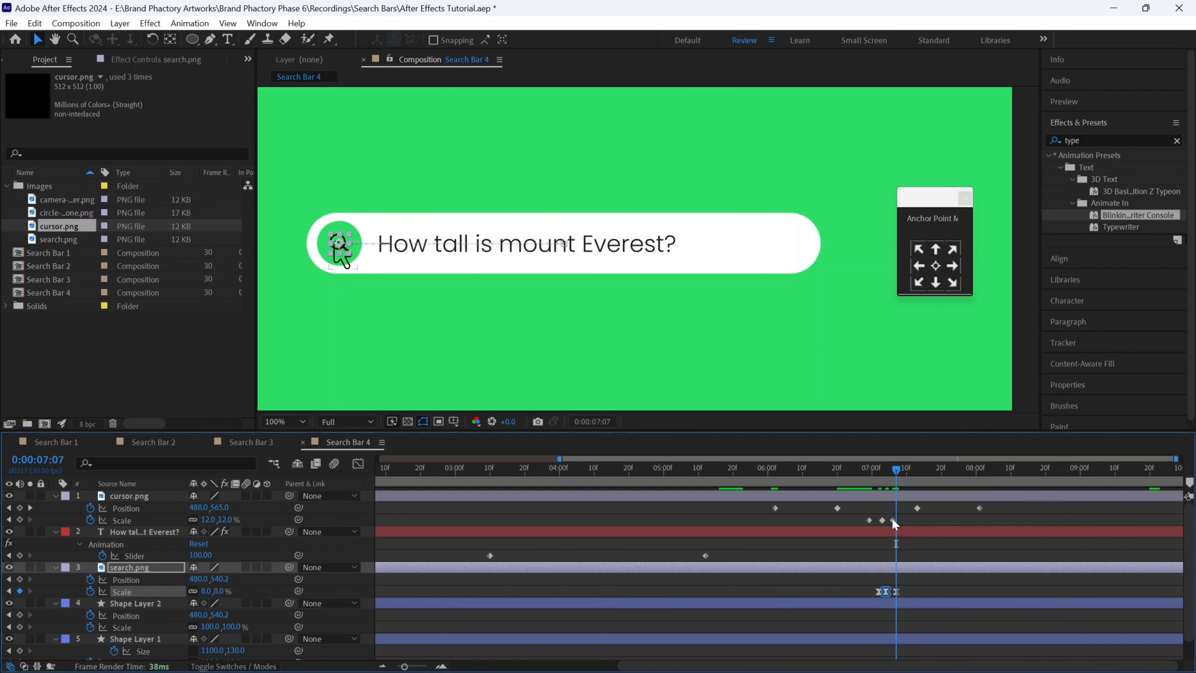
click(838, 507)
drag(855, 508, 859, 508)
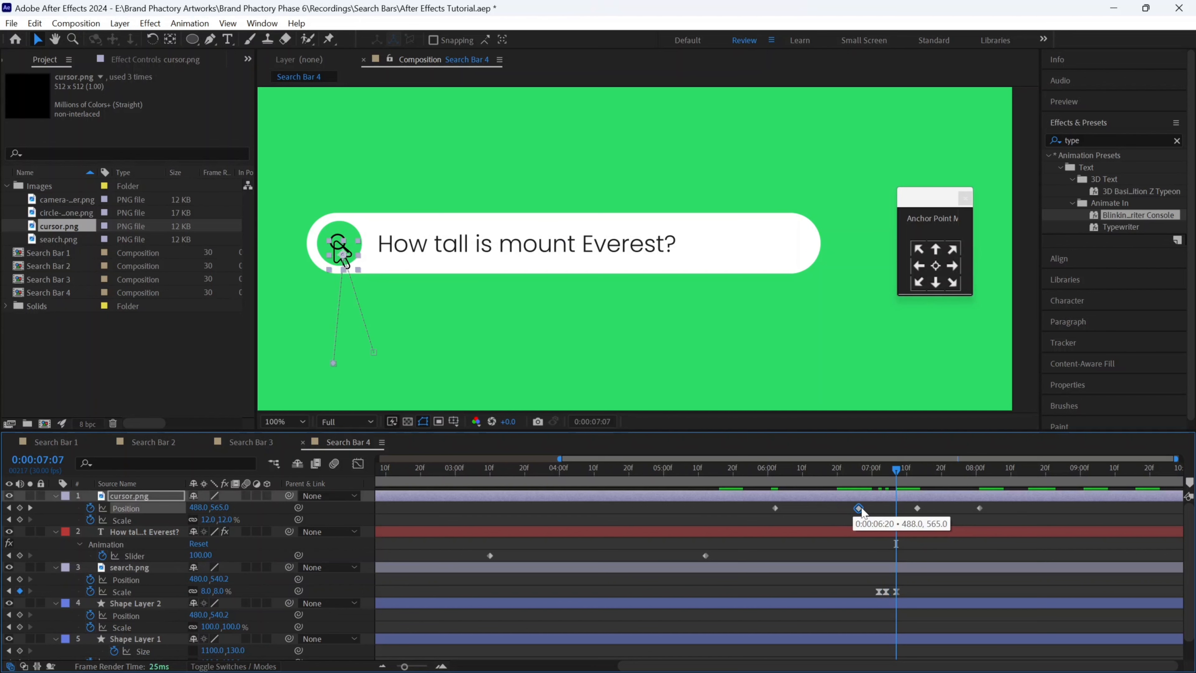
drag(775, 507, 827, 508)
drag(979, 508, 807, 591)
drag(882, 520, 816, 524)
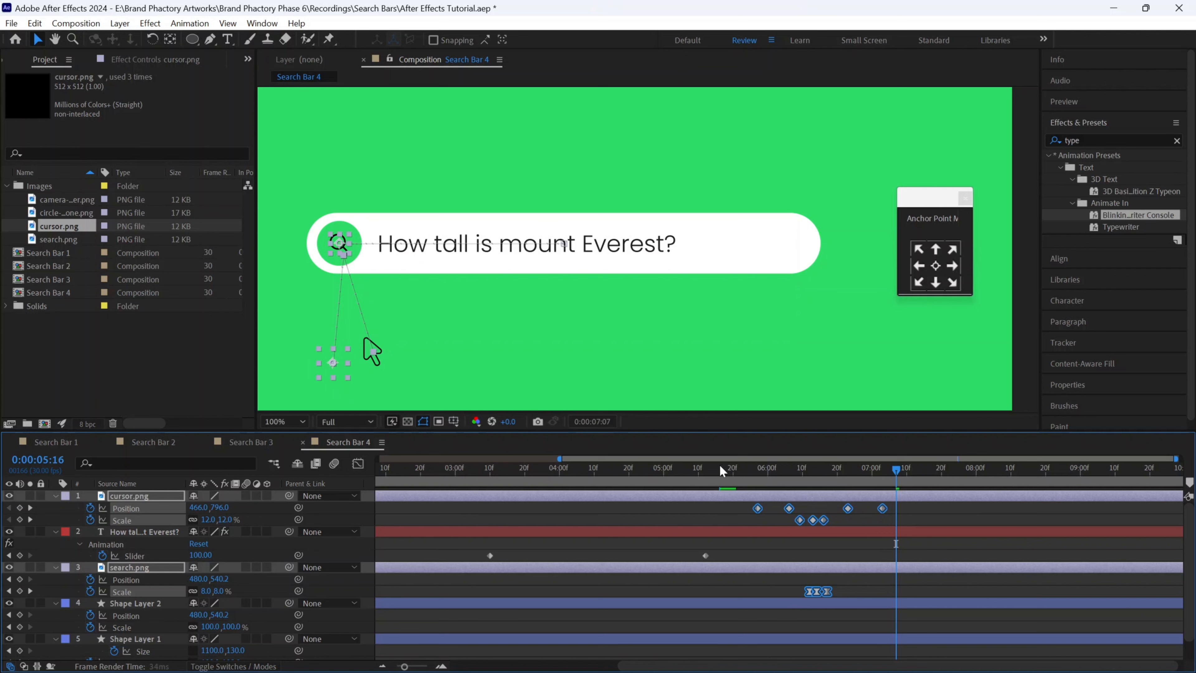
- Preview the cursor click animation from 0:00:05:16
click(719, 466)
key(space)
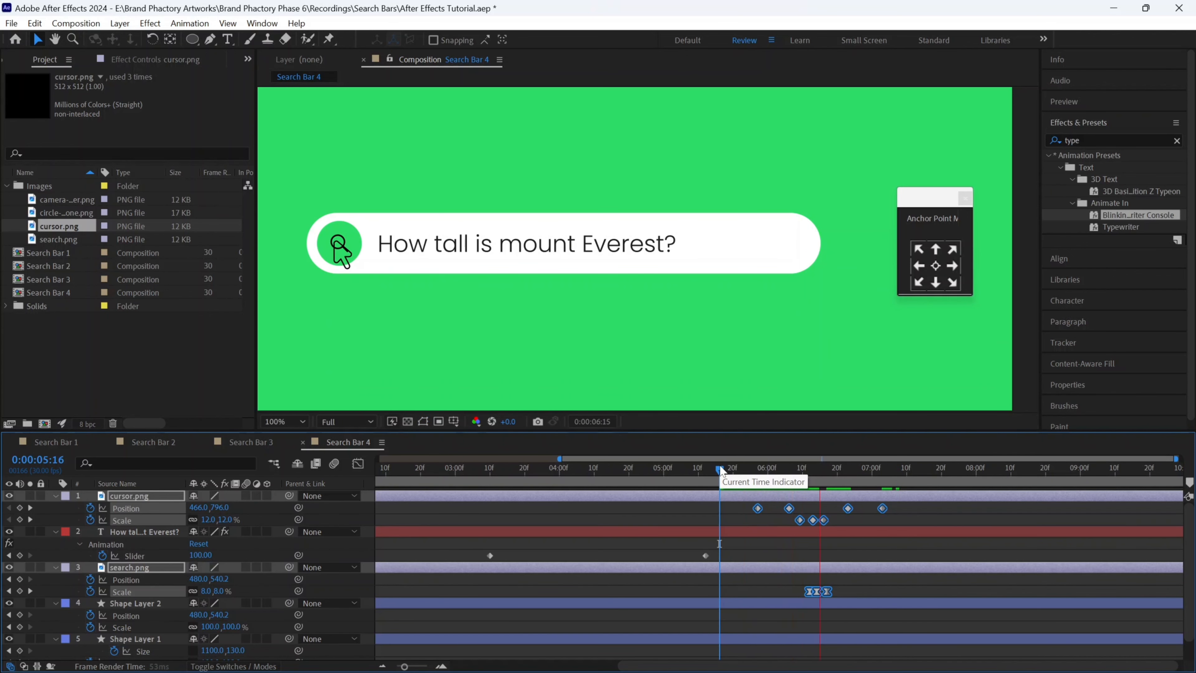
key(space)
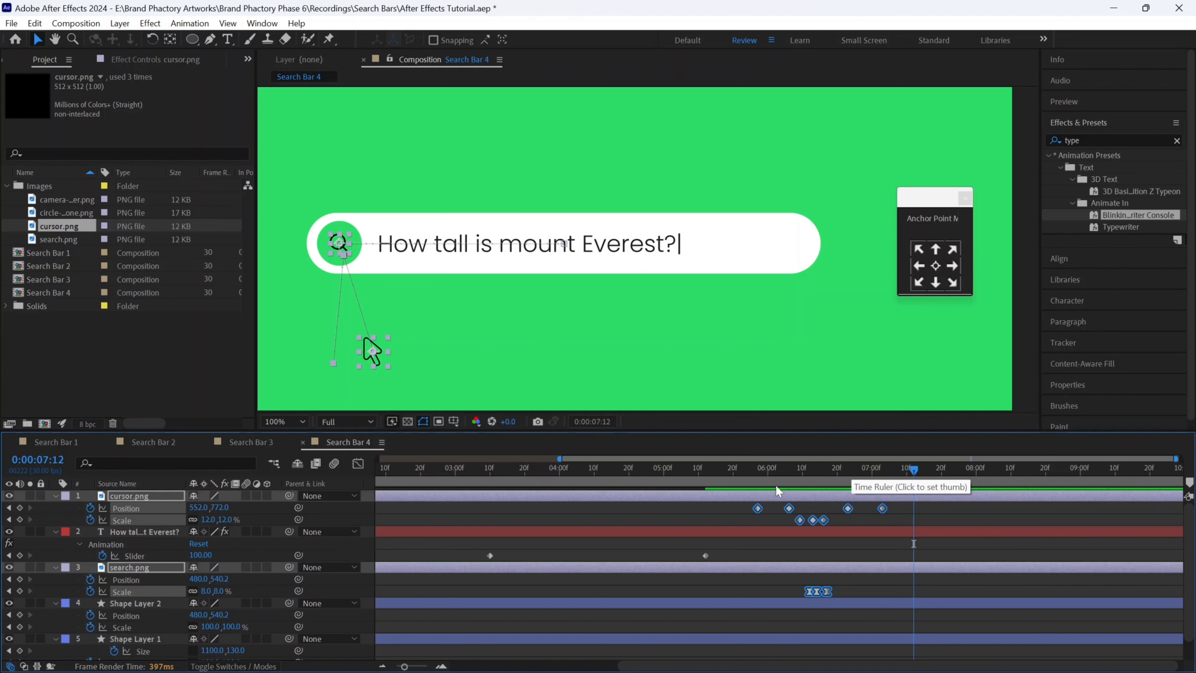
- Fade out the text layer with opacity keyframes of 100% at 0:00:06:21 and 0% at 0:00:06:26
click(831, 534)
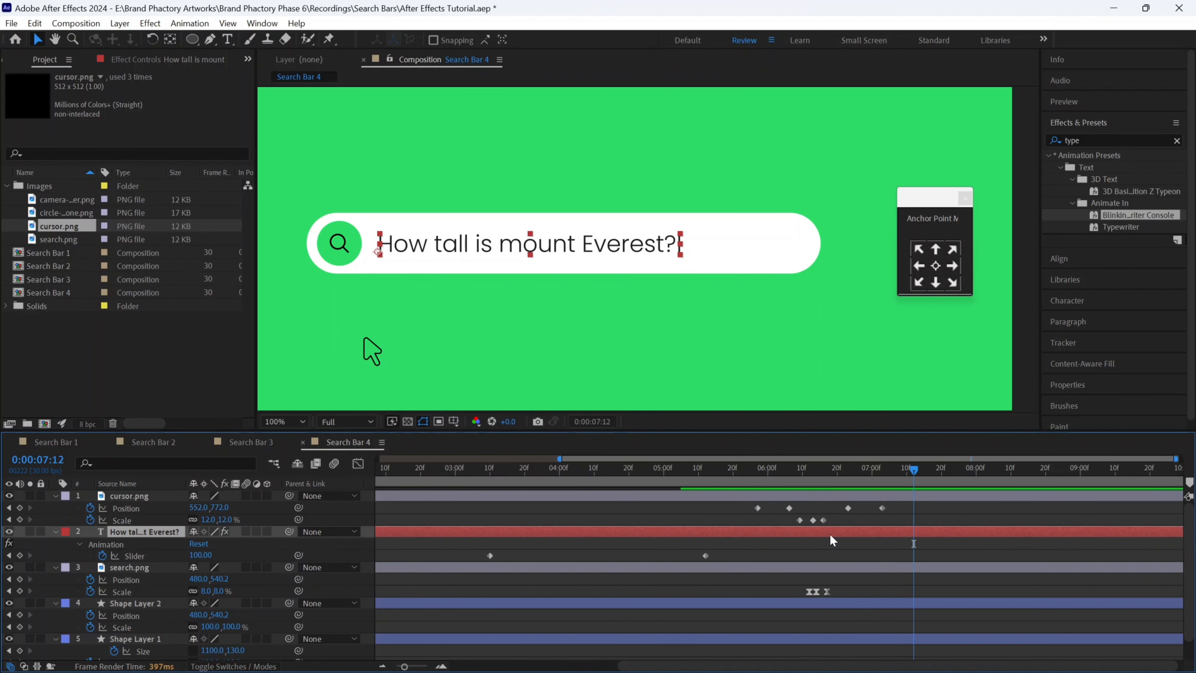
click(841, 468)
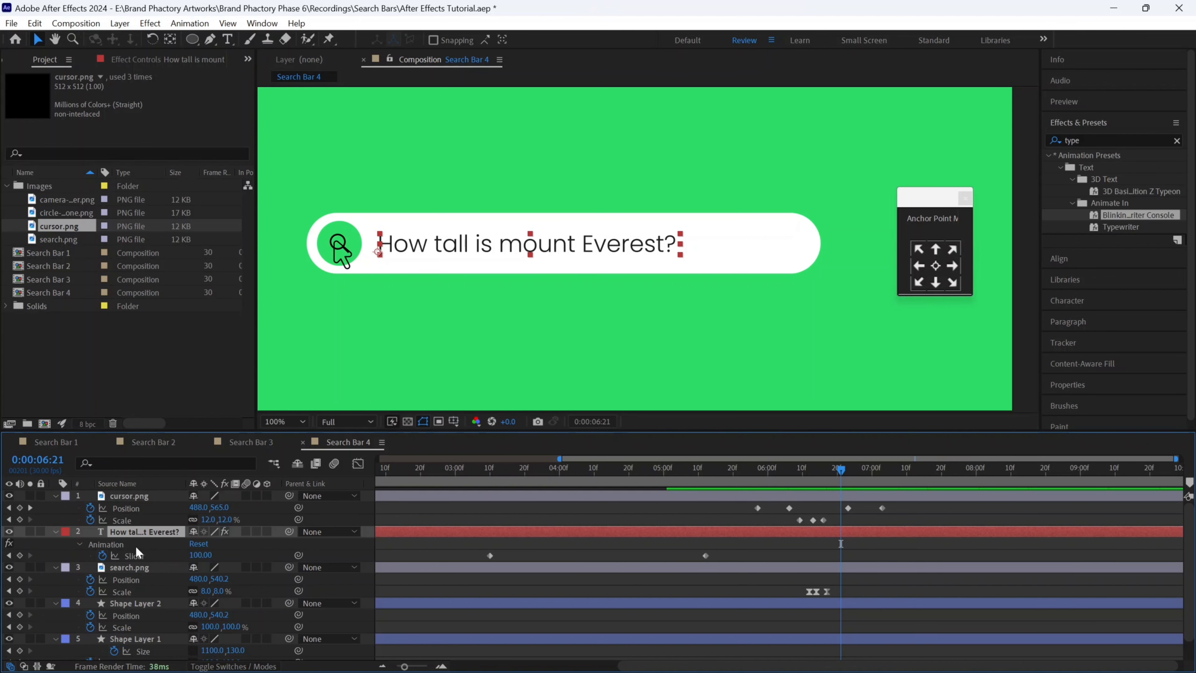
key(t)
click(89, 543)
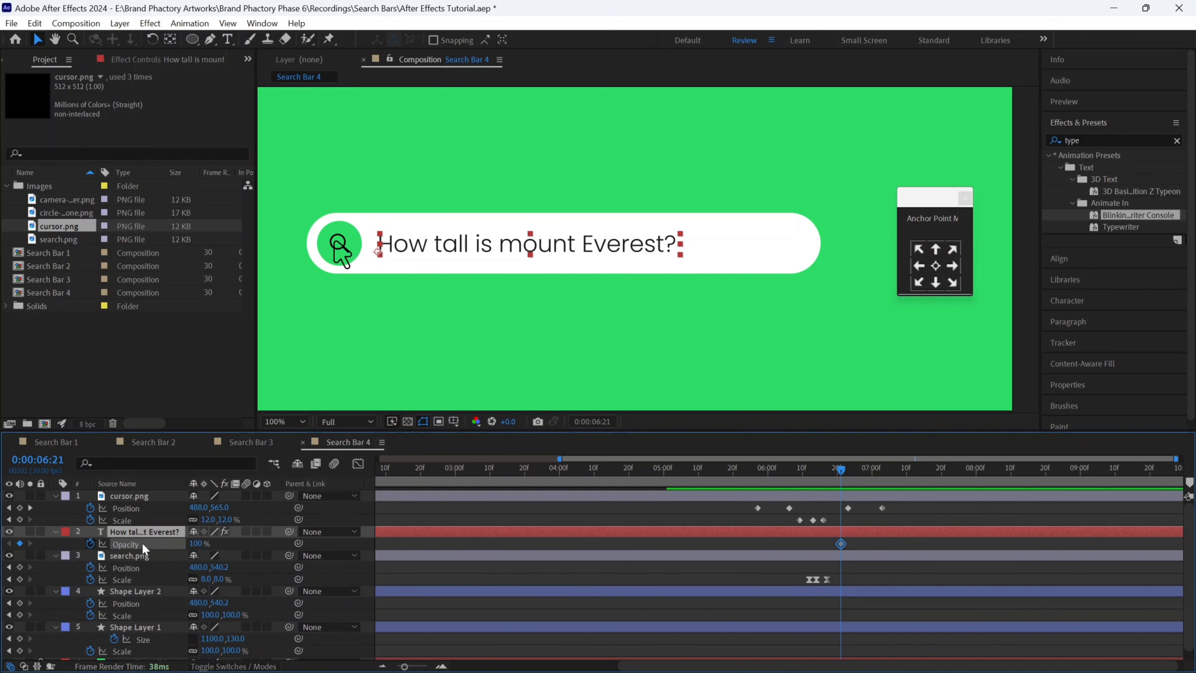
click(859, 473)
click(197, 544)
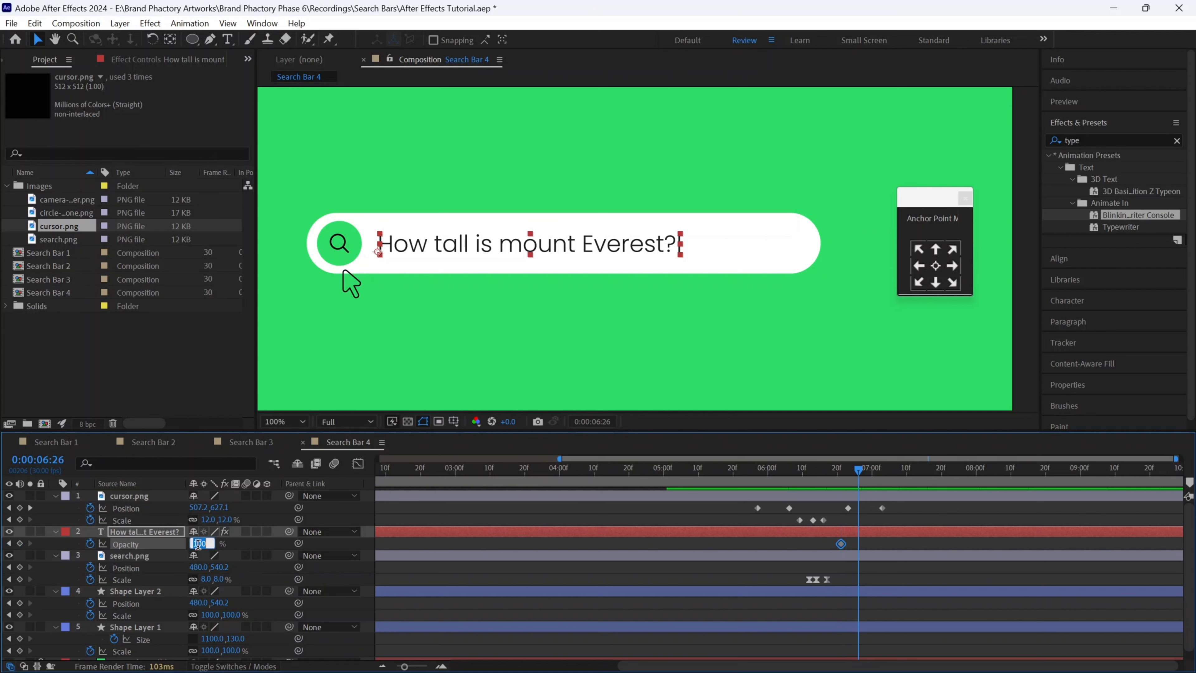
text(9)
key(Return)
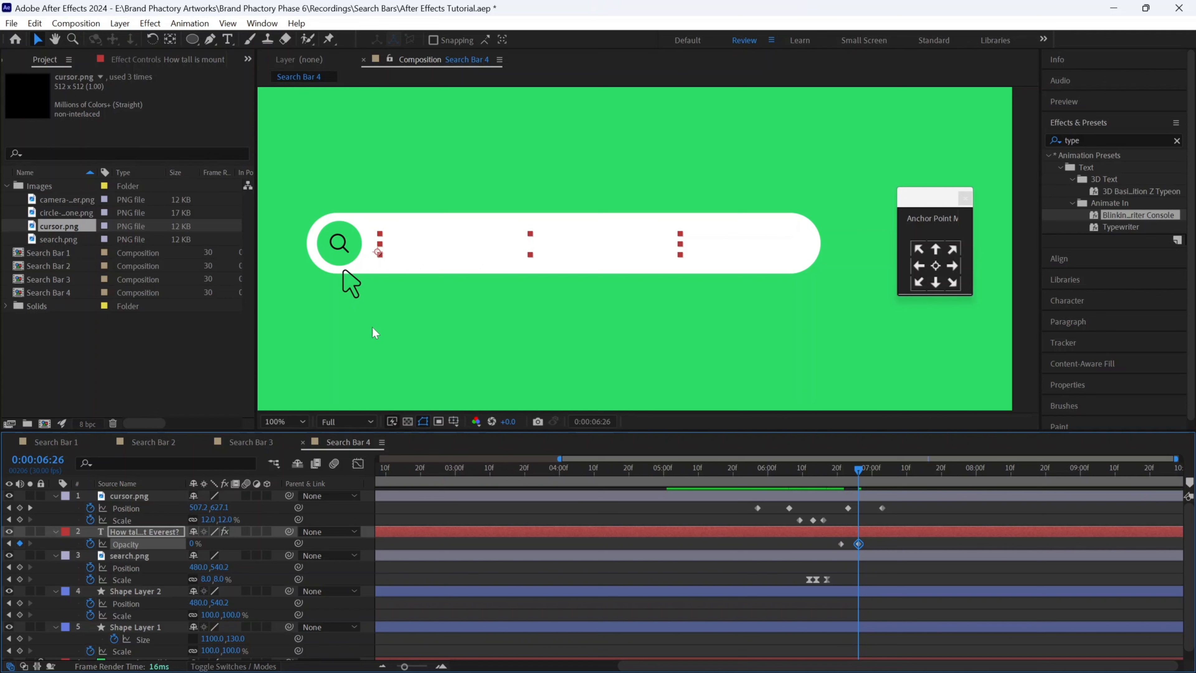
- Add hold keyframes at 0:00:06:26 for Shape Layer 2's position and scale and Shape Layer 1's size and scale
scroll(823, 572, down, 1)
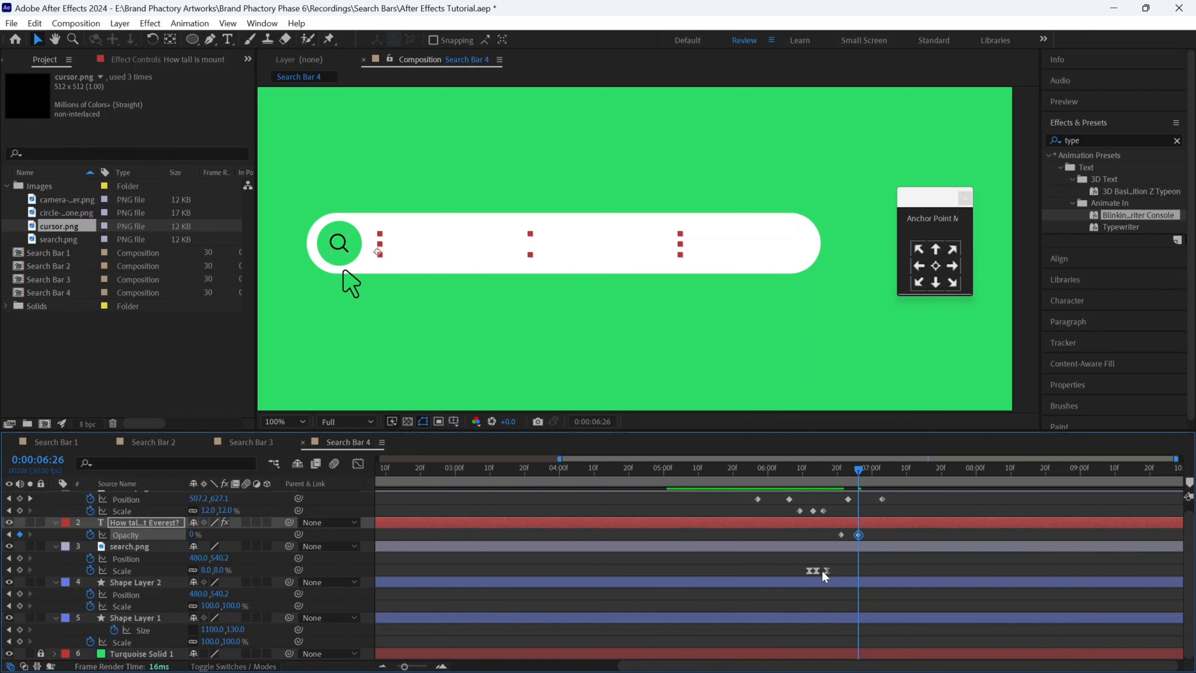
click(809, 584)
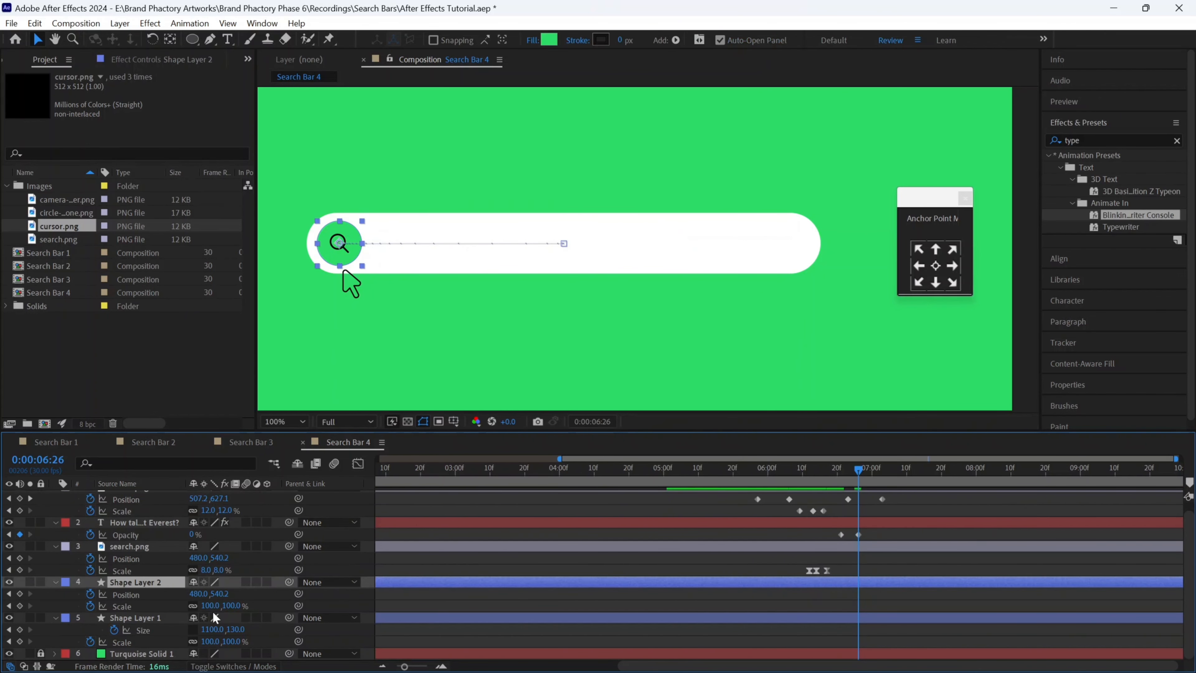
click(19, 593)
click(19, 605)
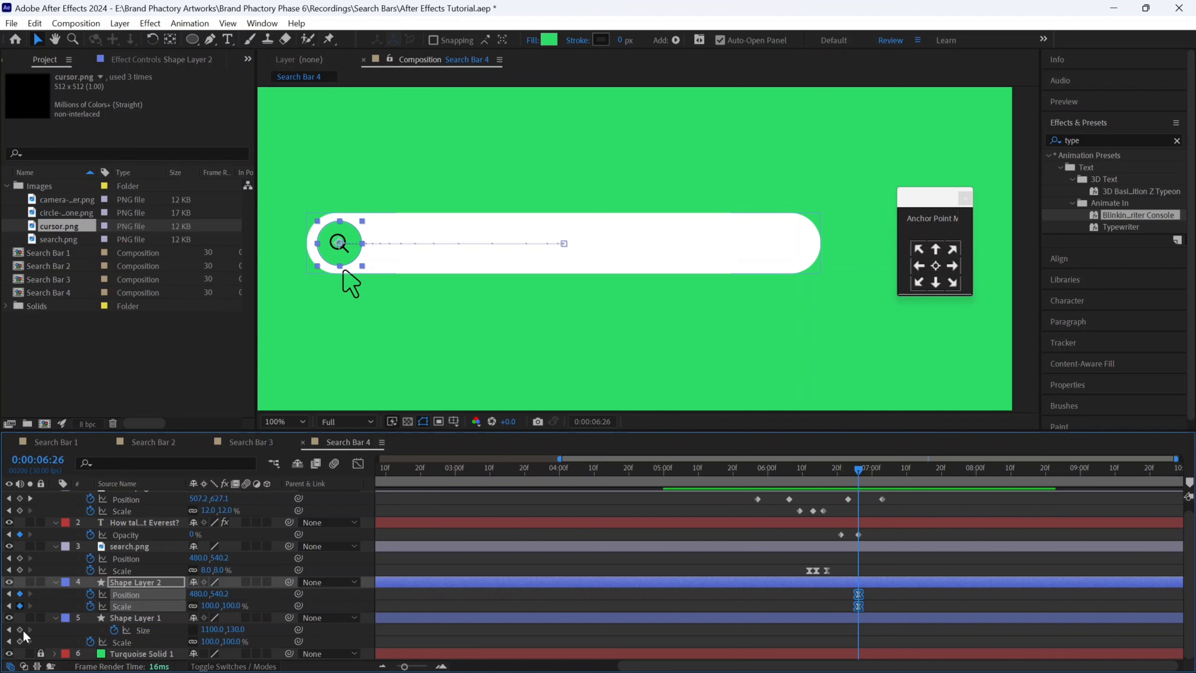
click(19, 629)
click(19, 641)
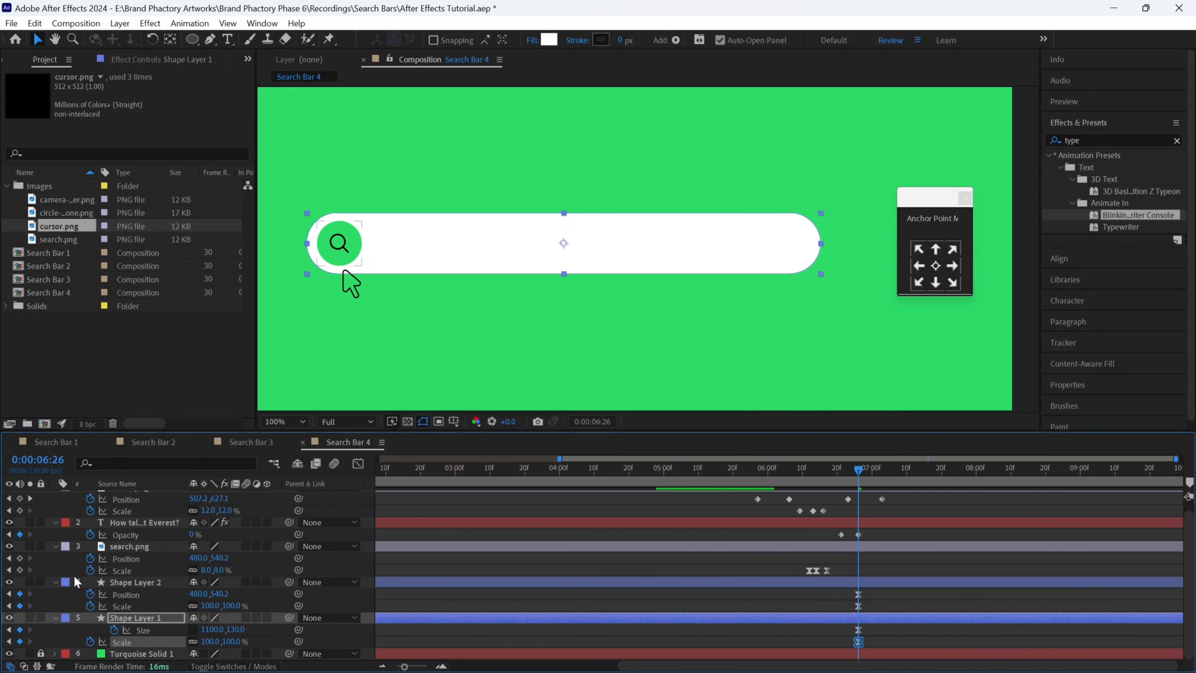
- Add position and scale keyframes to search.png at 0:00:06:26, and centre the icon horizontally in the composition at 0:00:07:06
click(19, 557)
click(19, 570)
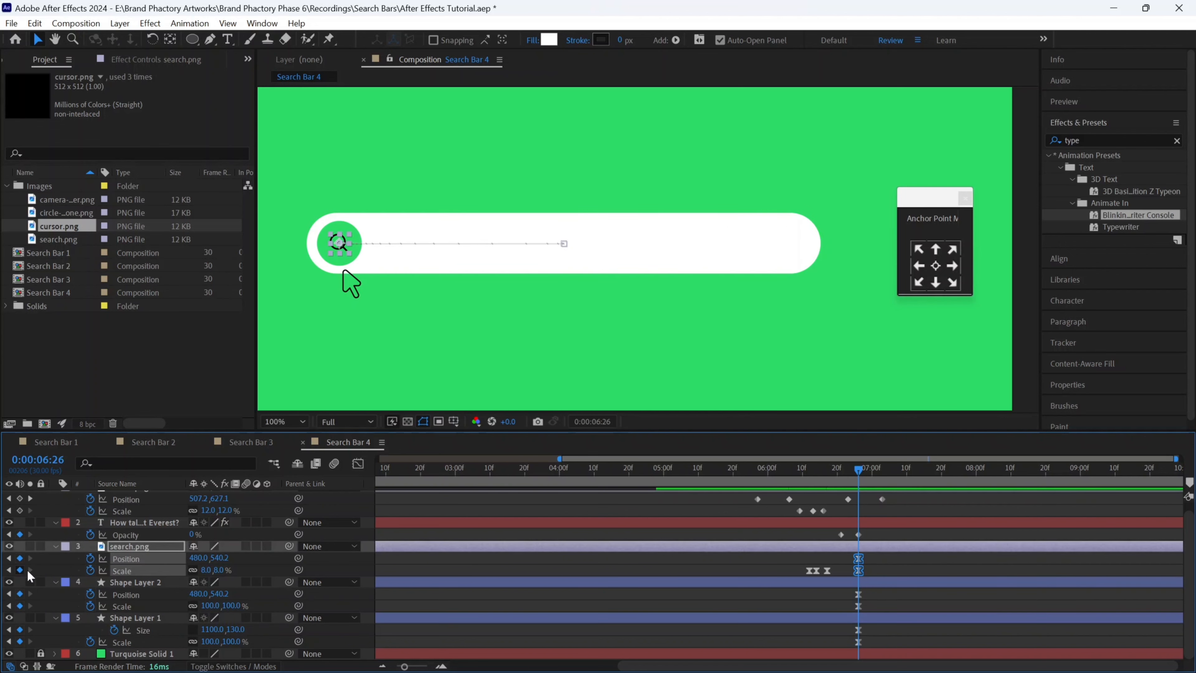
click(874, 471)
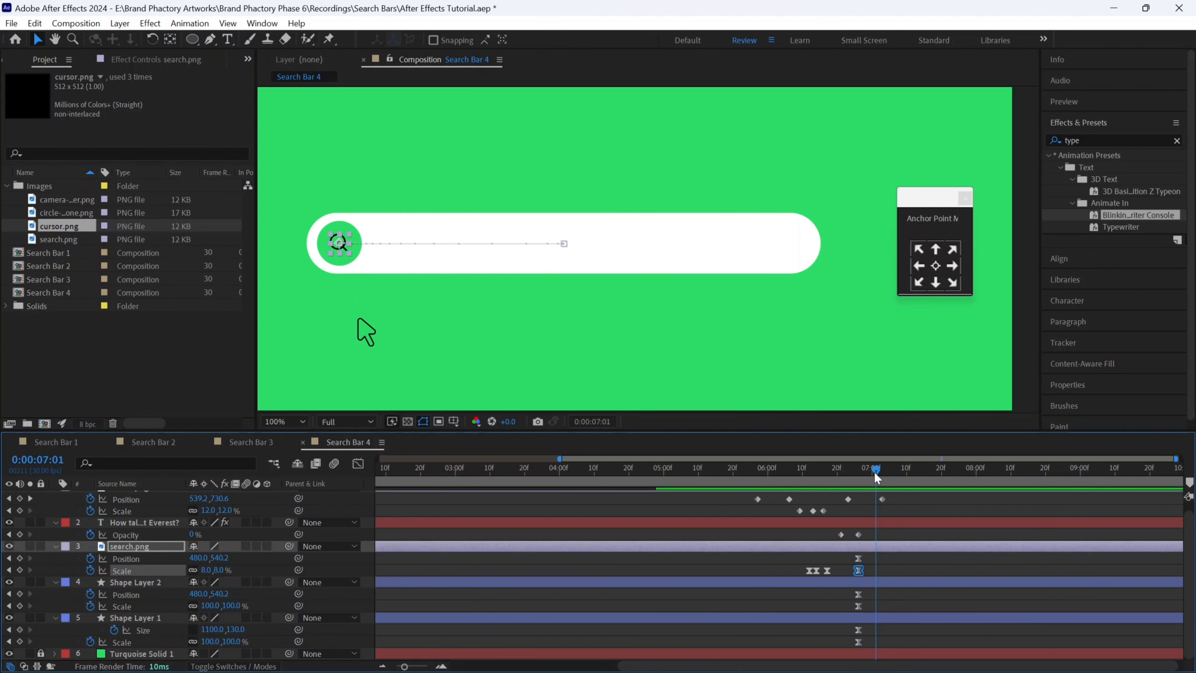
drag(874, 472, 892, 473)
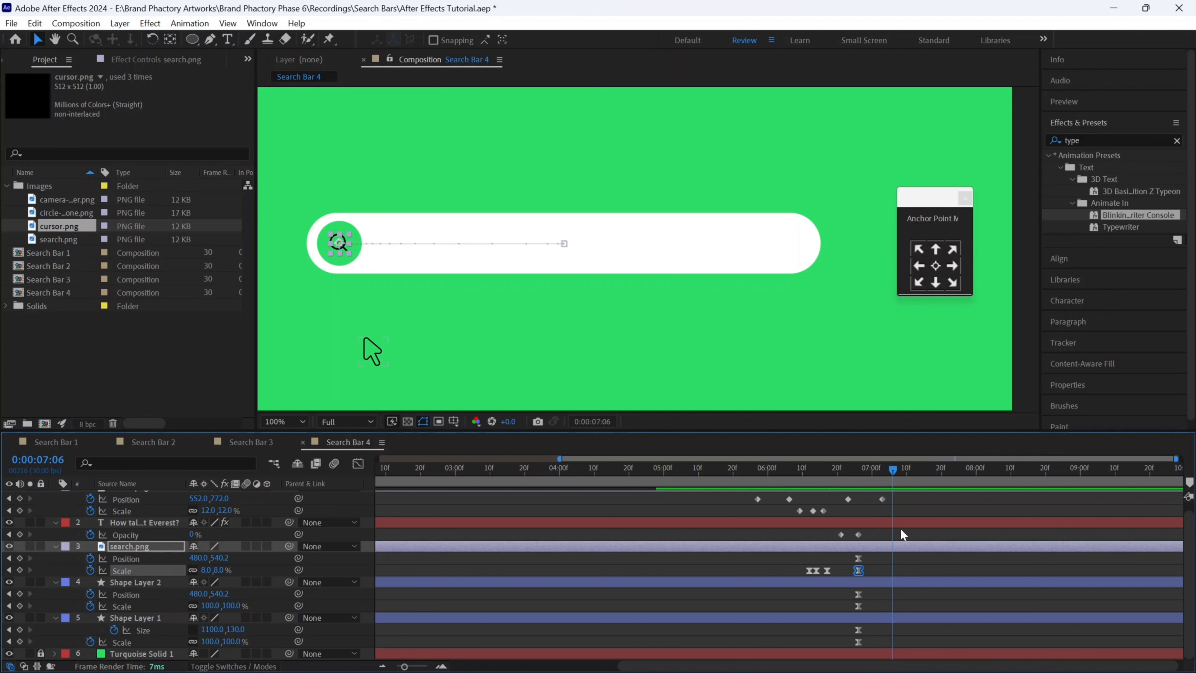
click(914, 569)
click(911, 547)
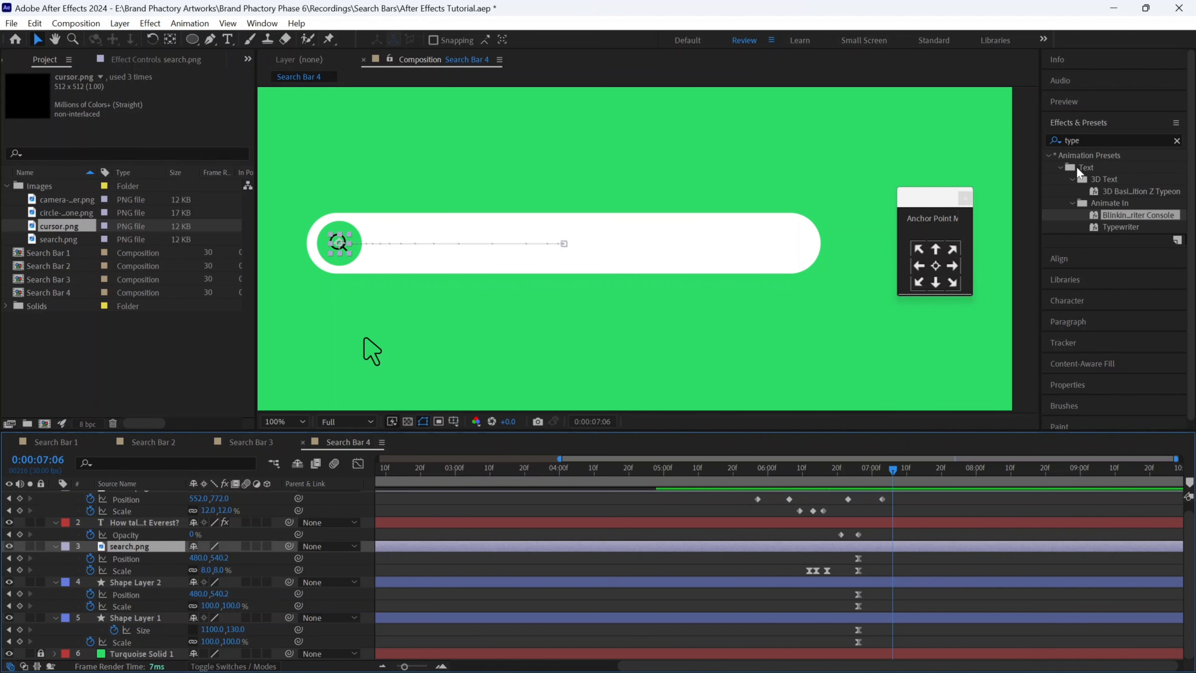
click(1077, 262)
click(1078, 178)
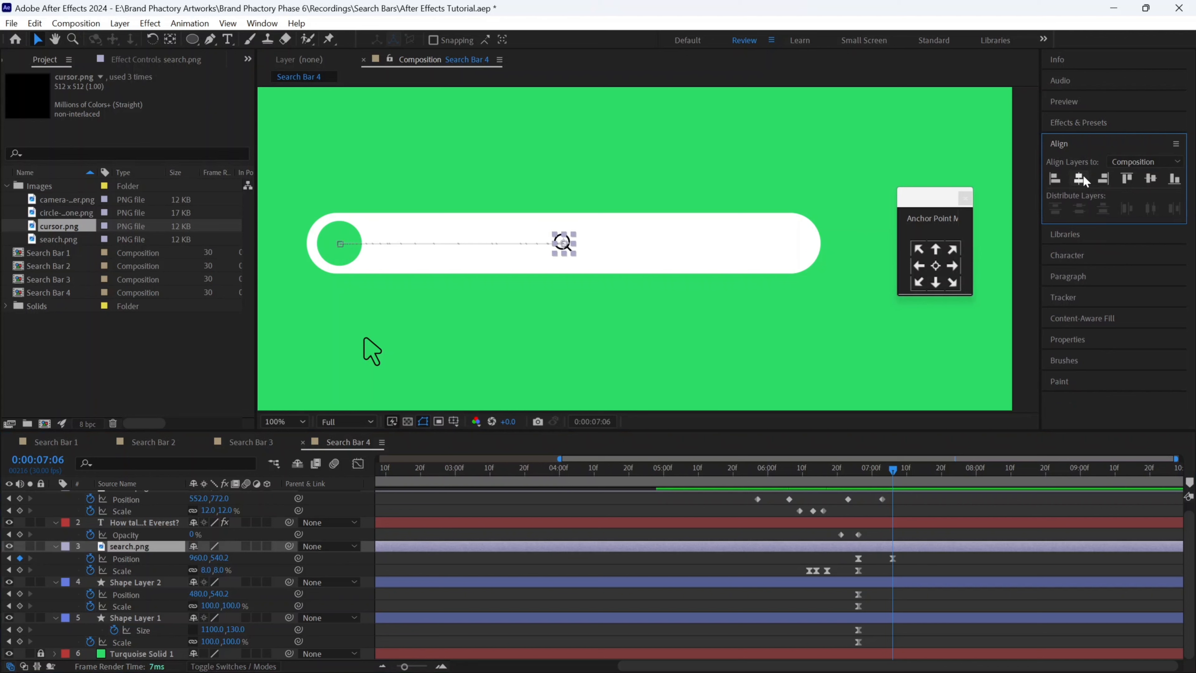
- At 0:00:07:06, centre Shape Layer 2 horizontally in the composition and set Shape Layer 1's rectangle size to 130 by 130
click(887, 588)
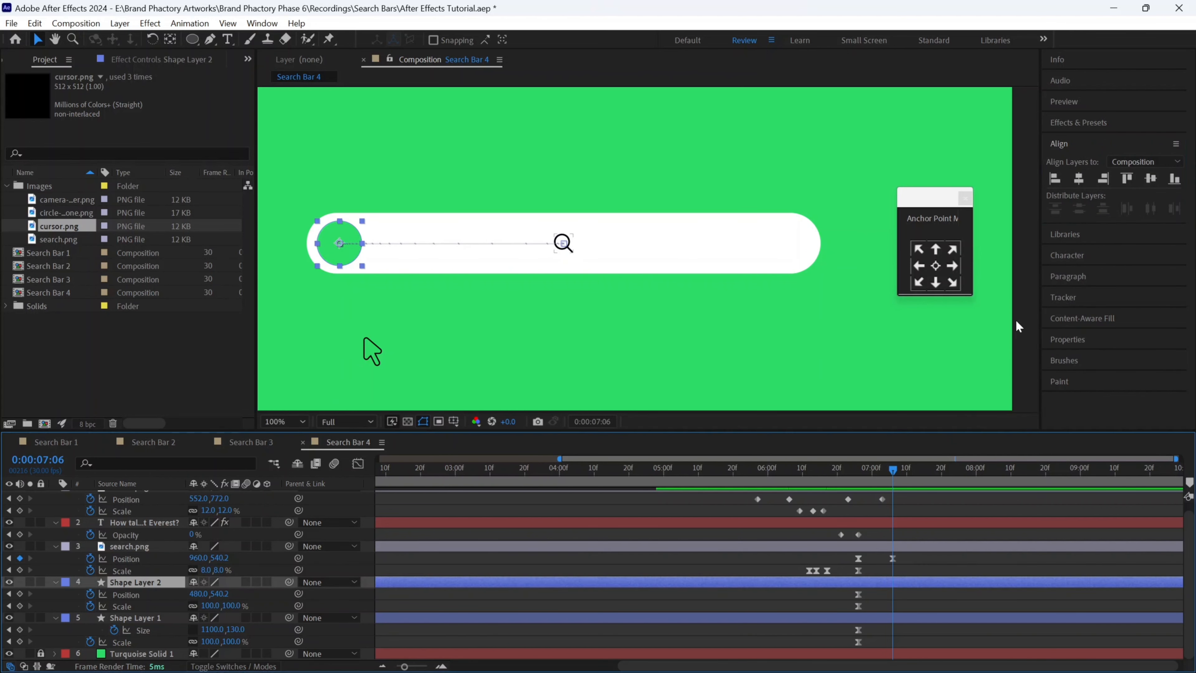
click(1078, 178)
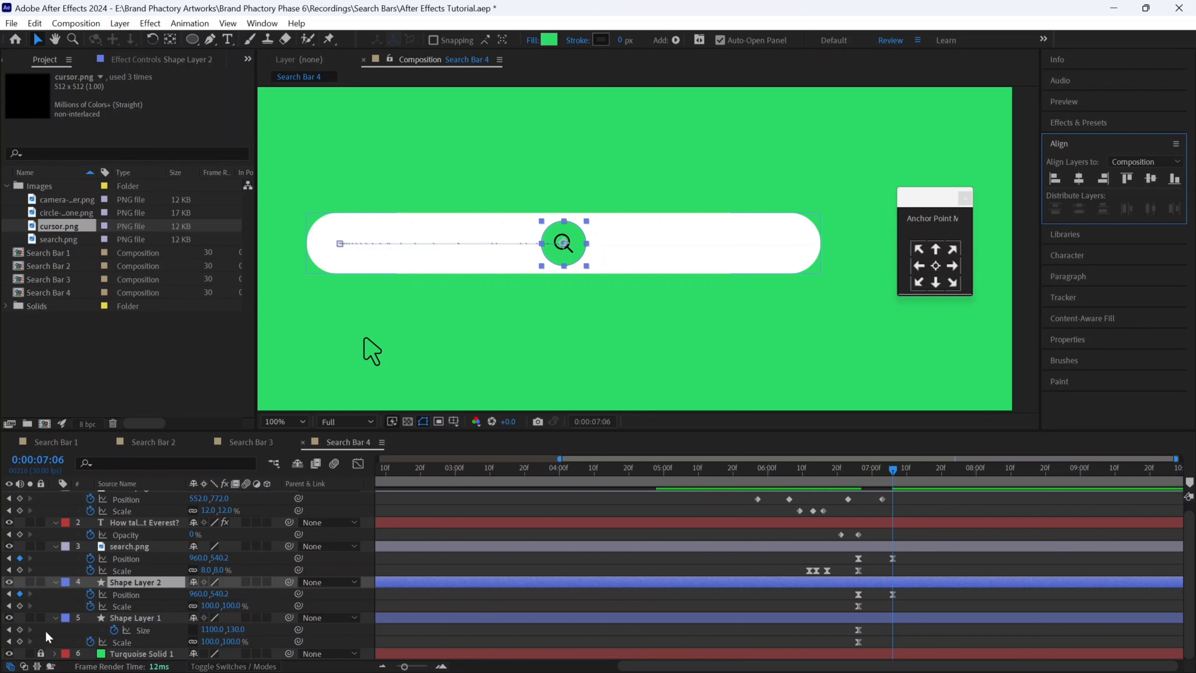
click(214, 629)
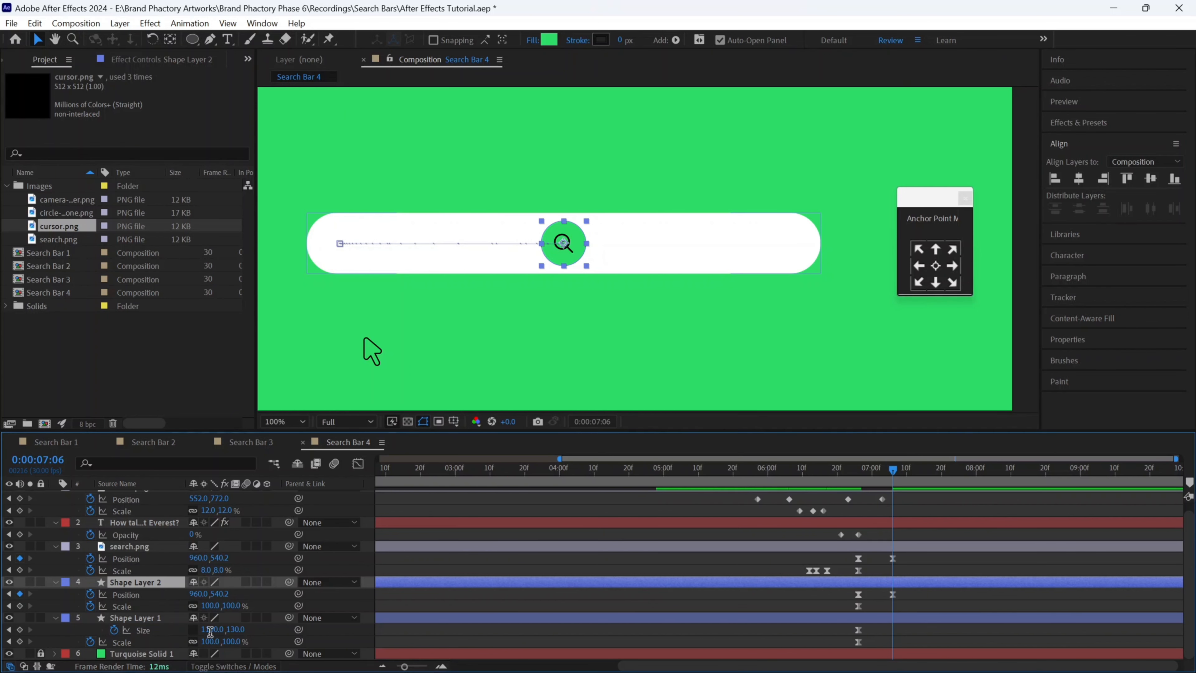
text(1)
key(Return)
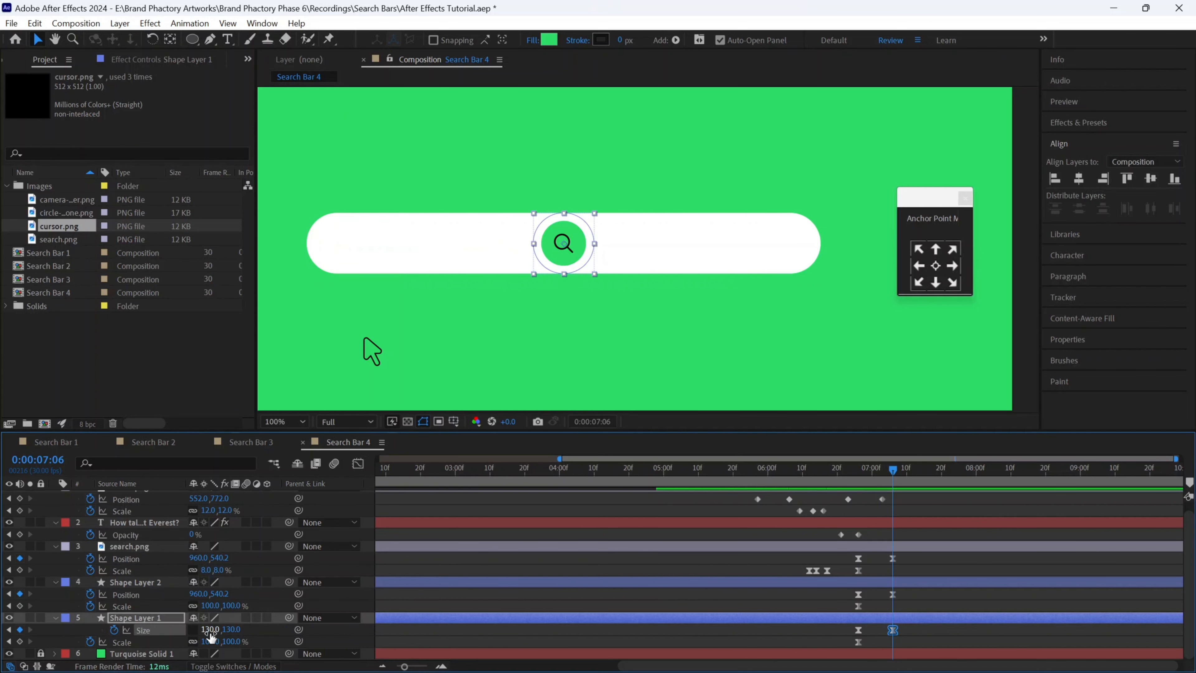
- Move the three bar layers' scale keyframes from 0:00:06:26 to 0:00:07:06, and set search.png's scale to 0% at 0:00:07:16
click(867, 572)
mouse_move(859, 571)
mouse_down()
mouse_move(894, 570)
mouse_move(894, 645)
mouse_up()
click(926, 471)
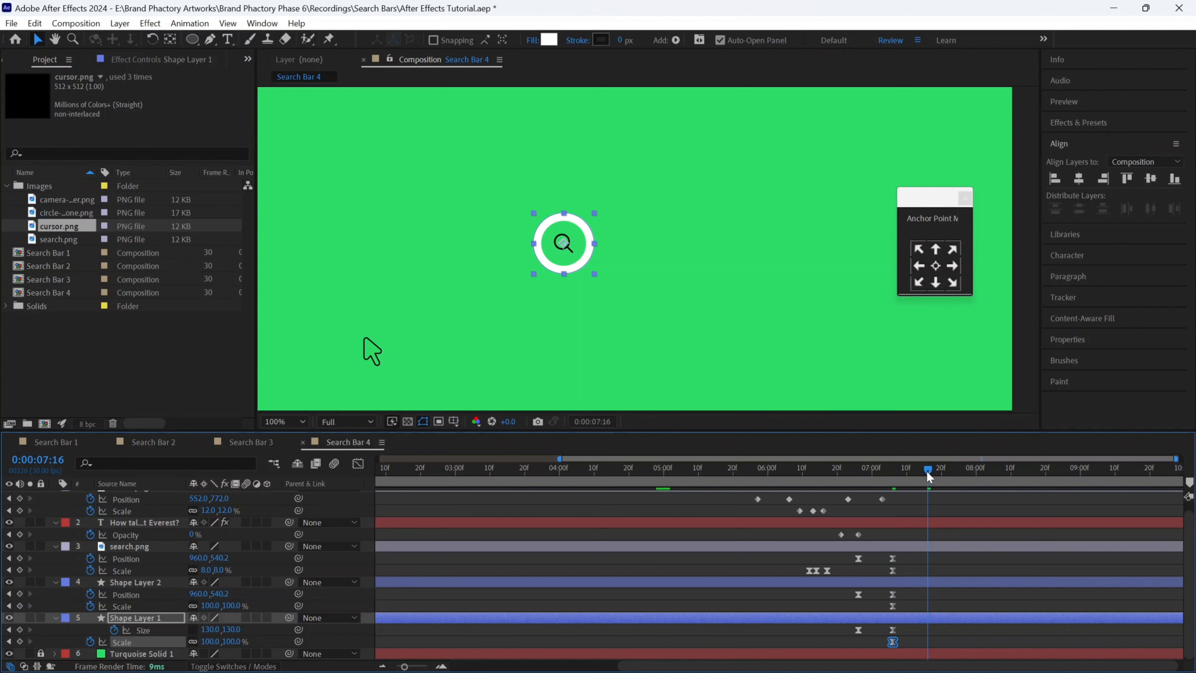
click(206, 569)
text(0)
key(Return)
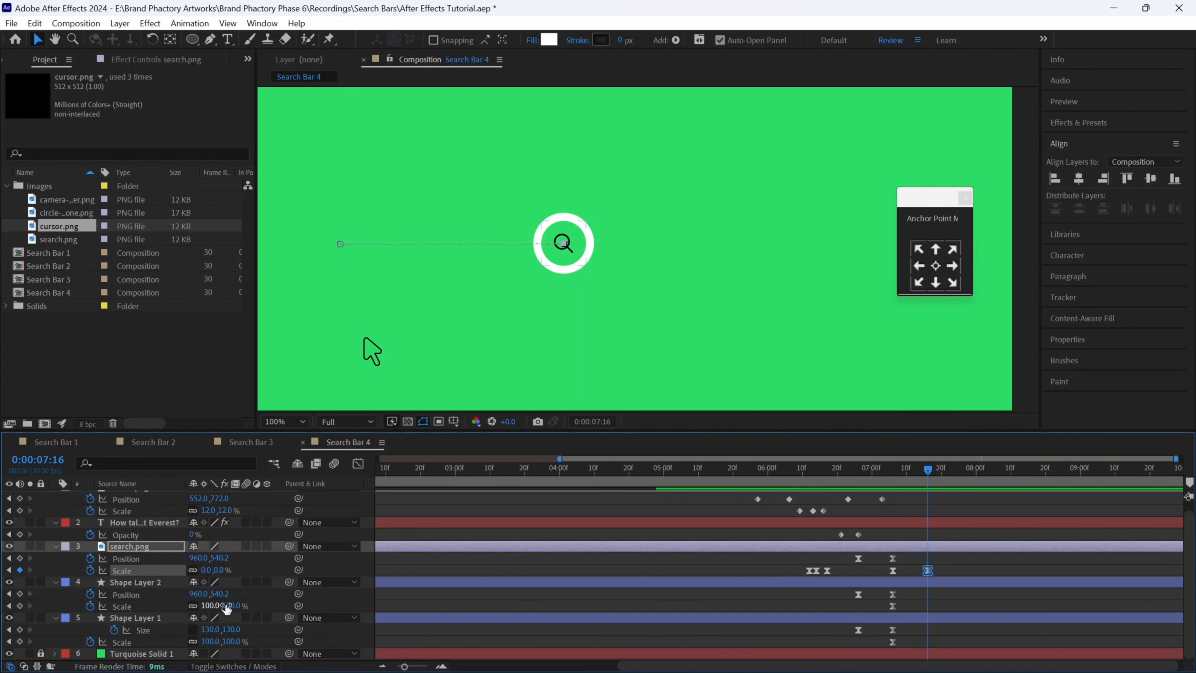
- Set the scale of Shape Layer 2 and Shape Layer 1 to 0% at 0:00:07:16
click(231, 605)
click(236, 622)
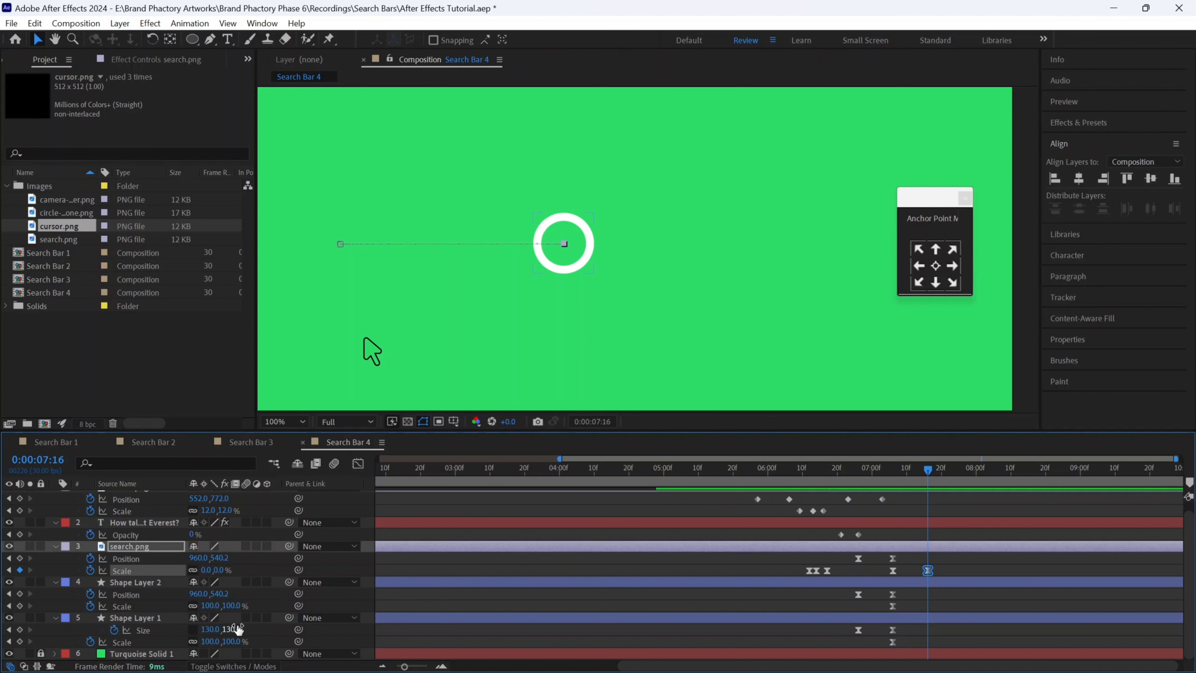
click(234, 622)
click(231, 605)
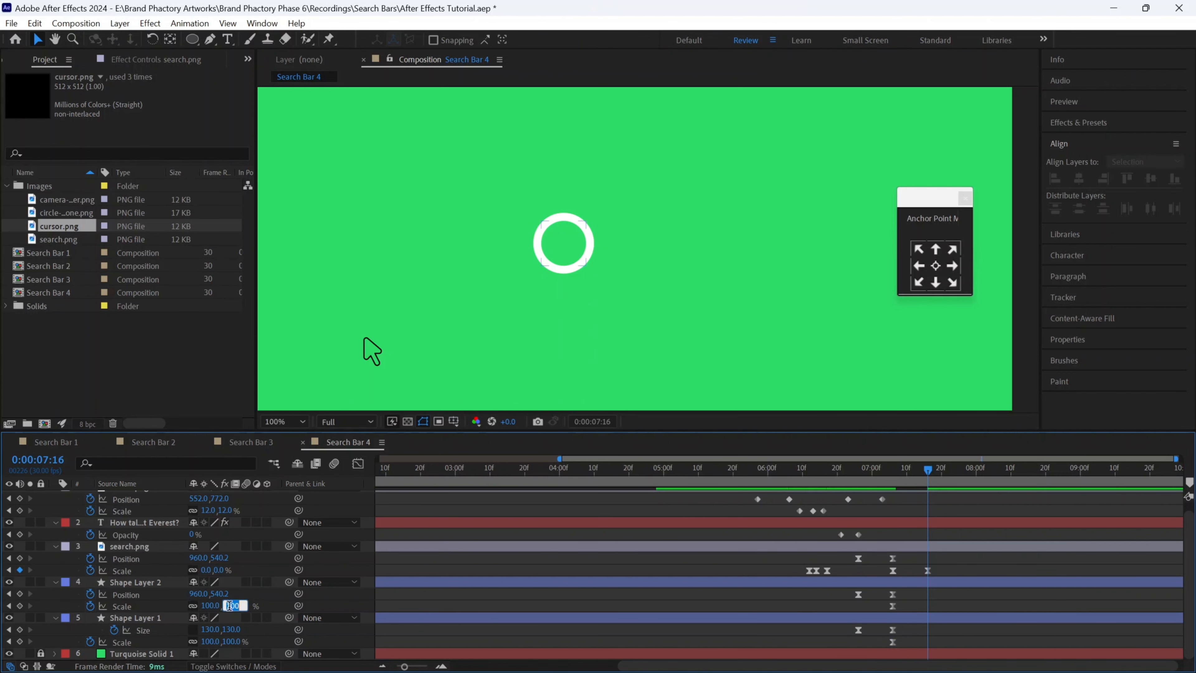
text(0)
key(Return)
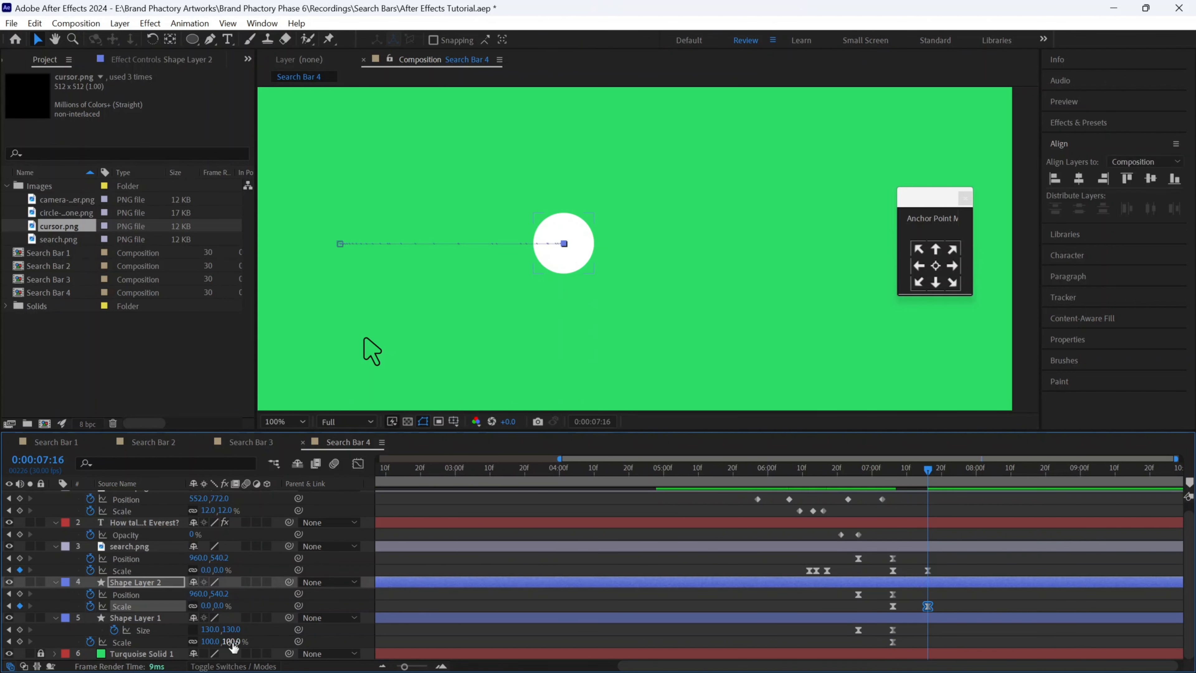
click(233, 642)
text(0)
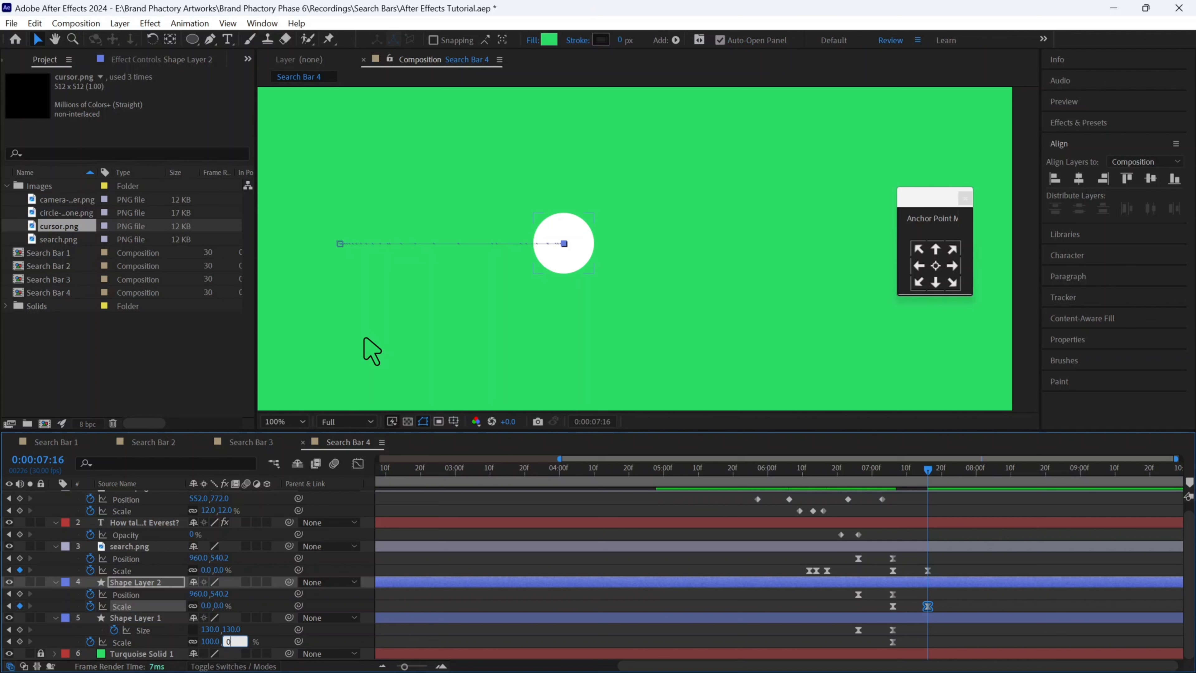
key(Return)
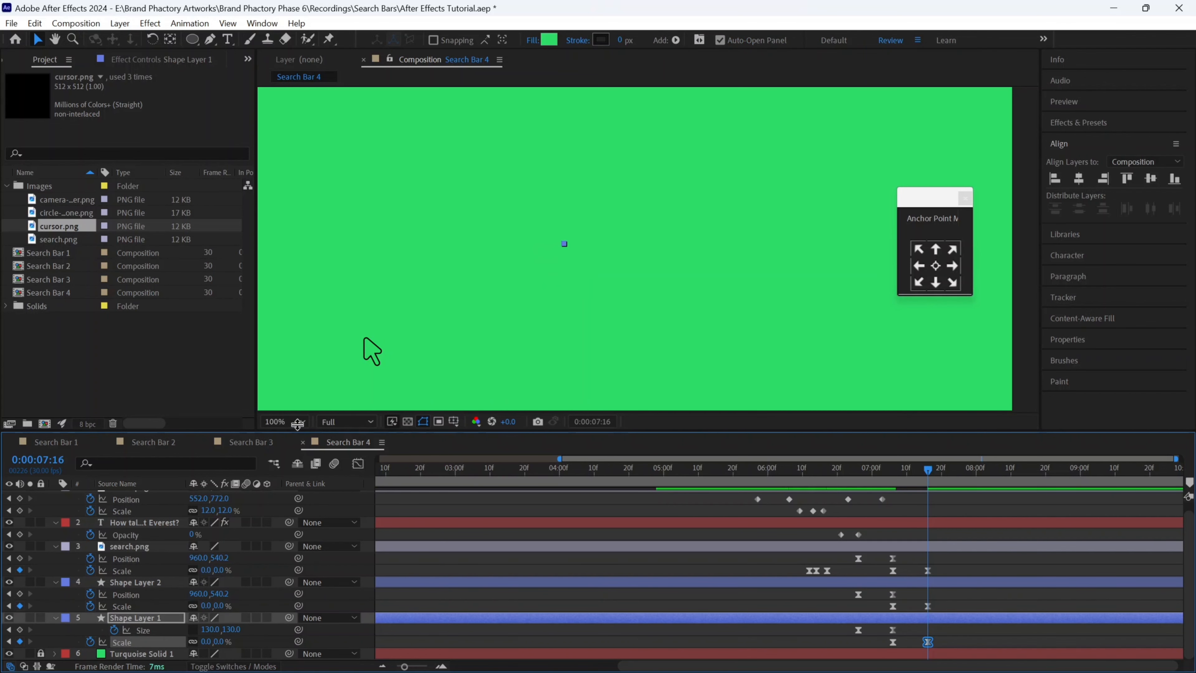
- Trim the end of the cursor.png layer to its last position keyframe at 0:00:07:03
click(296, 422)
click(288, 179)
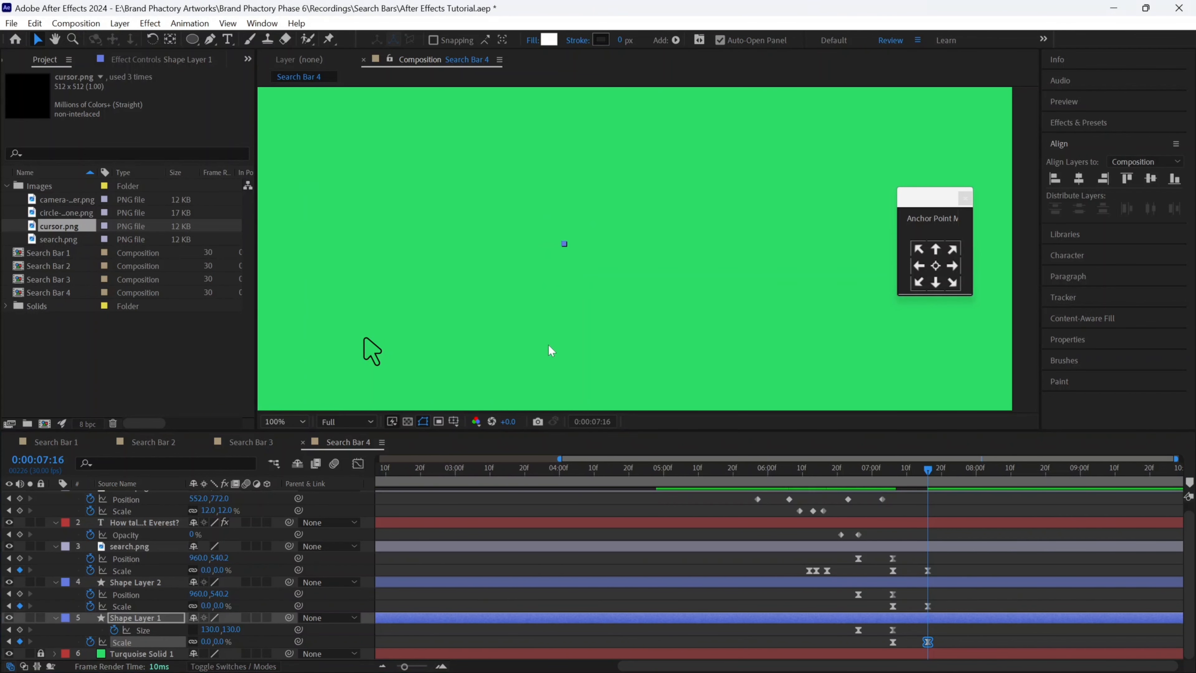
scroll(687, 570, up, 1)
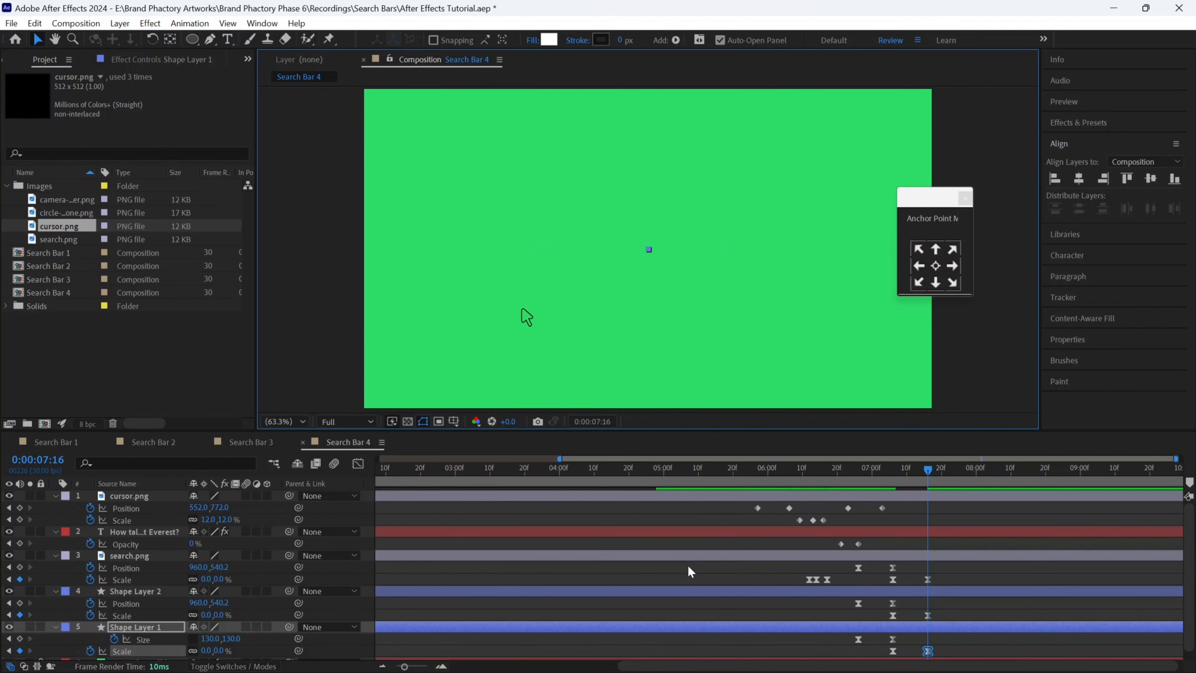
click(890, 495)
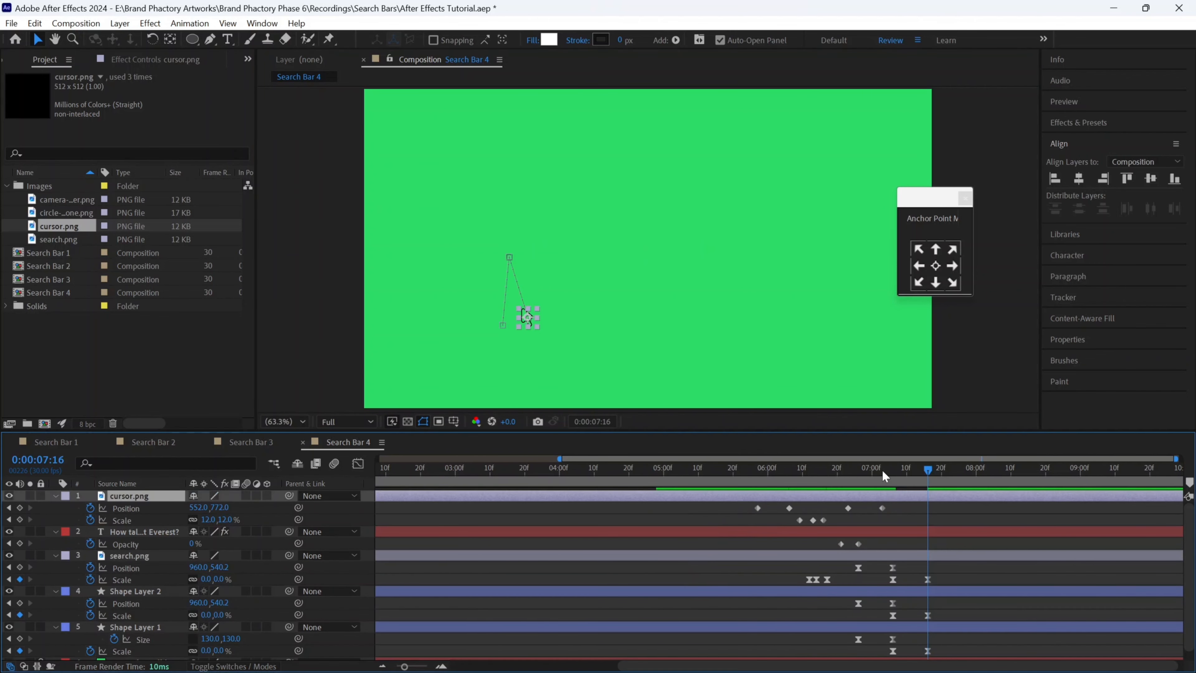
click(882, 471)
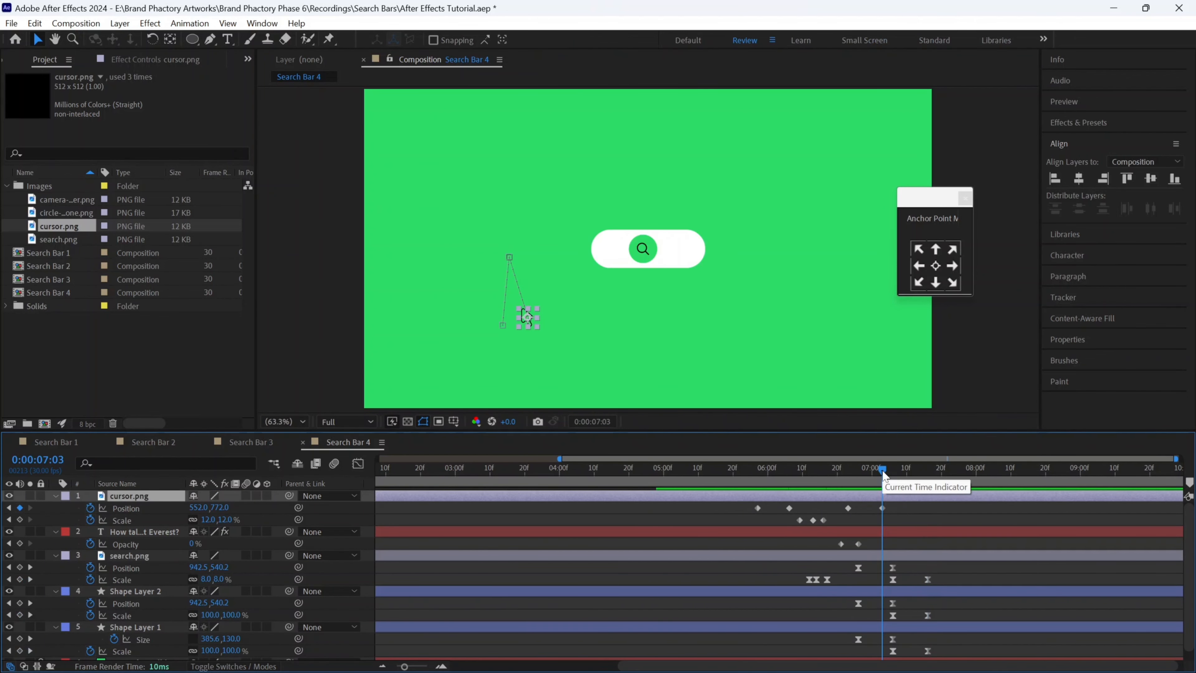
key(alt+])
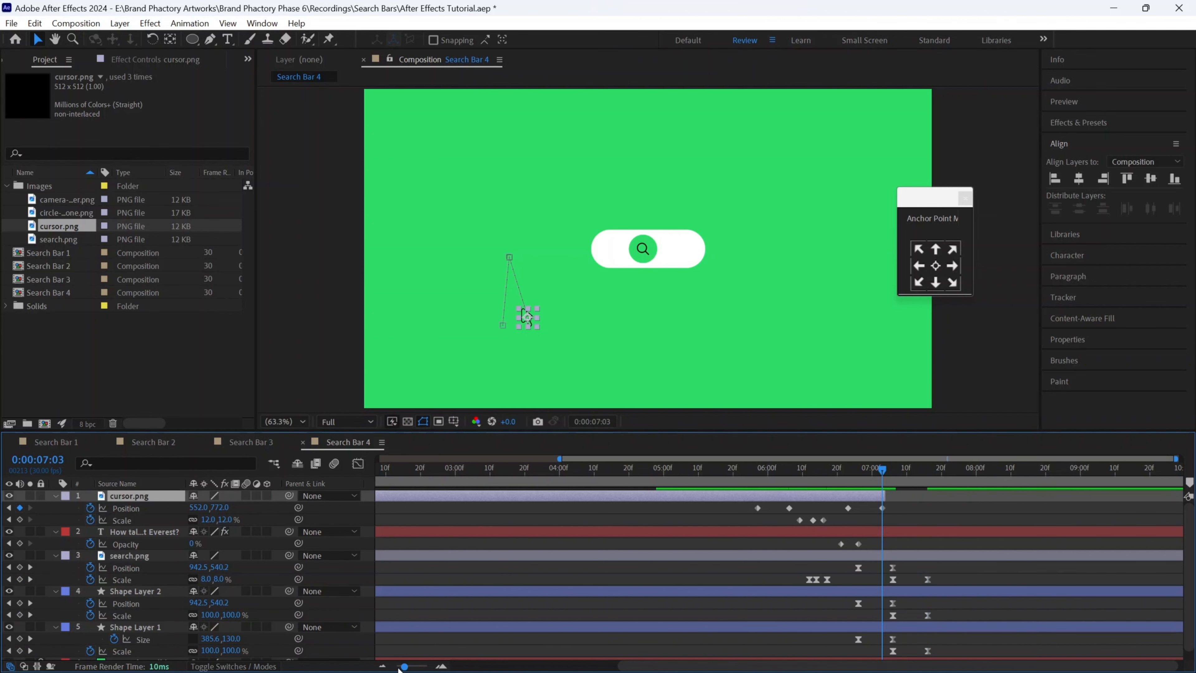
- Preview the complete Search Bar 4 animation from the start of the composition
drag(404, 665, 394, 668)
key(Home)
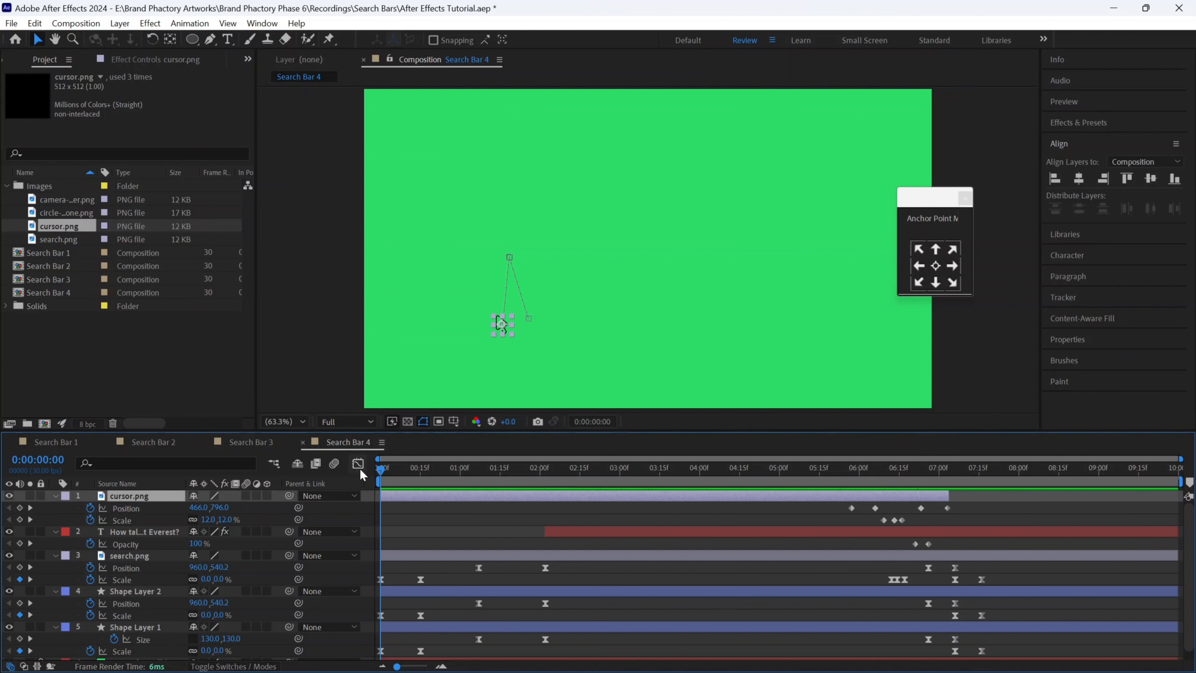
key(space)
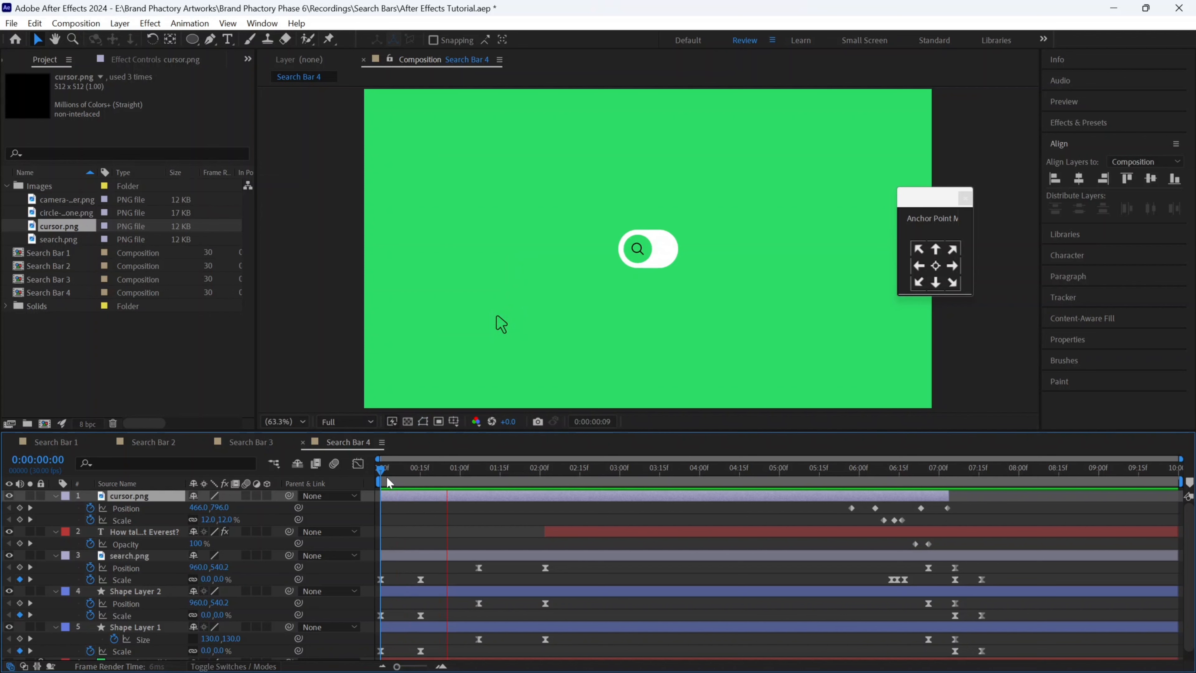